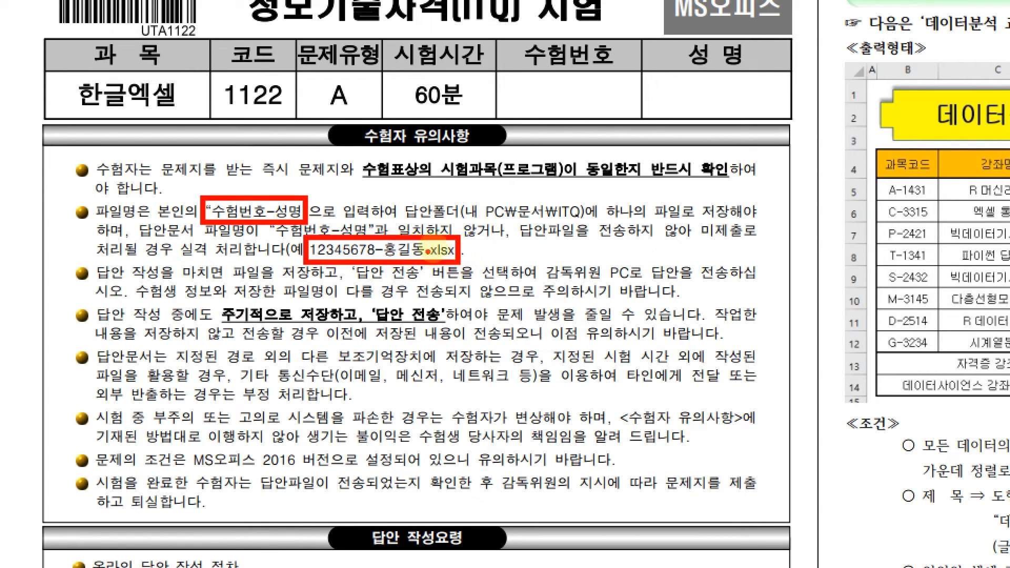
Draw red boxes around the save folder path, the ITQ folder name, the regular saving/submitting rule and the MS오피스 2016 requirement
mouse_move(456, 197)
mouse_down()
mouse_move(492, 231)
mouse_move(592, 233)
mouse_up()
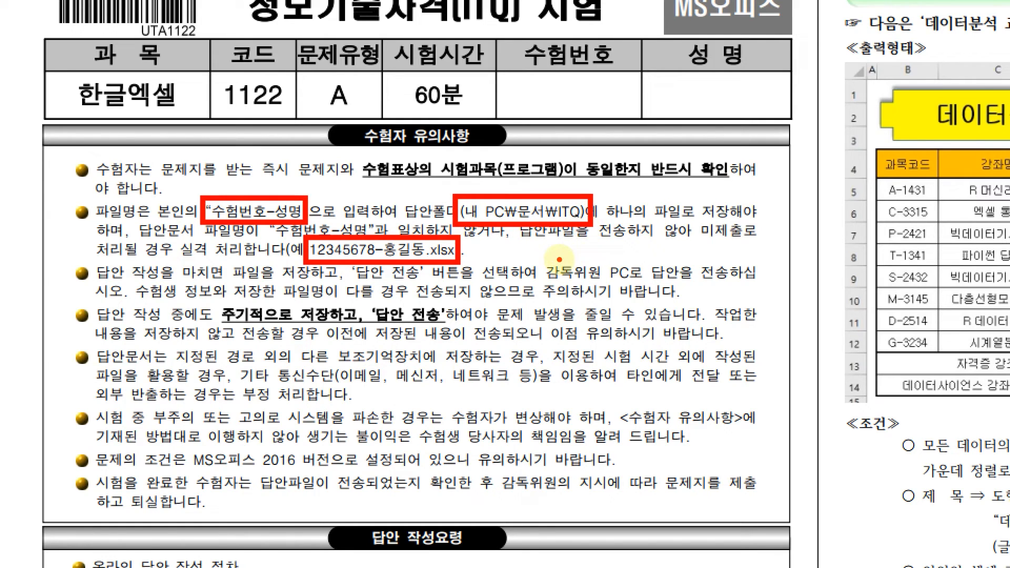
drag(545, 188, 597, 235)
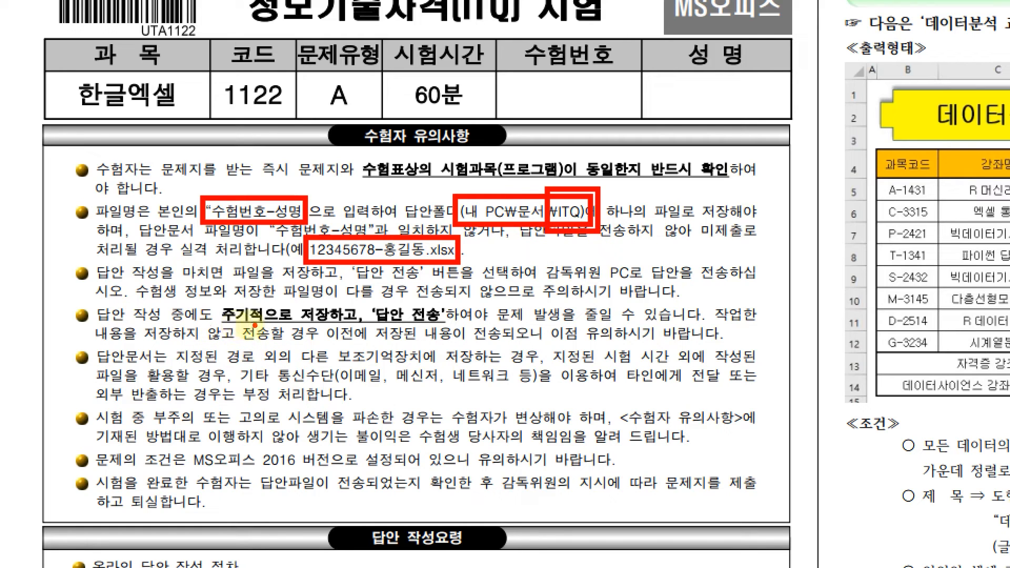
mouse_move(214, 298)
mouse_down()
mouse_move(367, 341)
mouse_move(448, 327)
mouse_up()
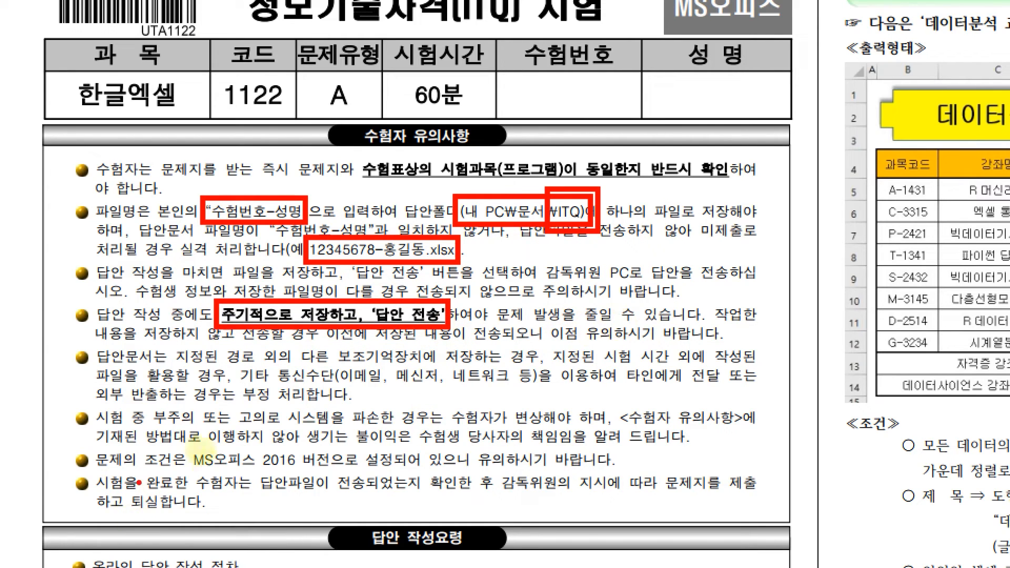
mouse_move(198, 456)
mouse_down()
mouse_move(228, 471)
mouse_move(335, 476)
mouse_up()
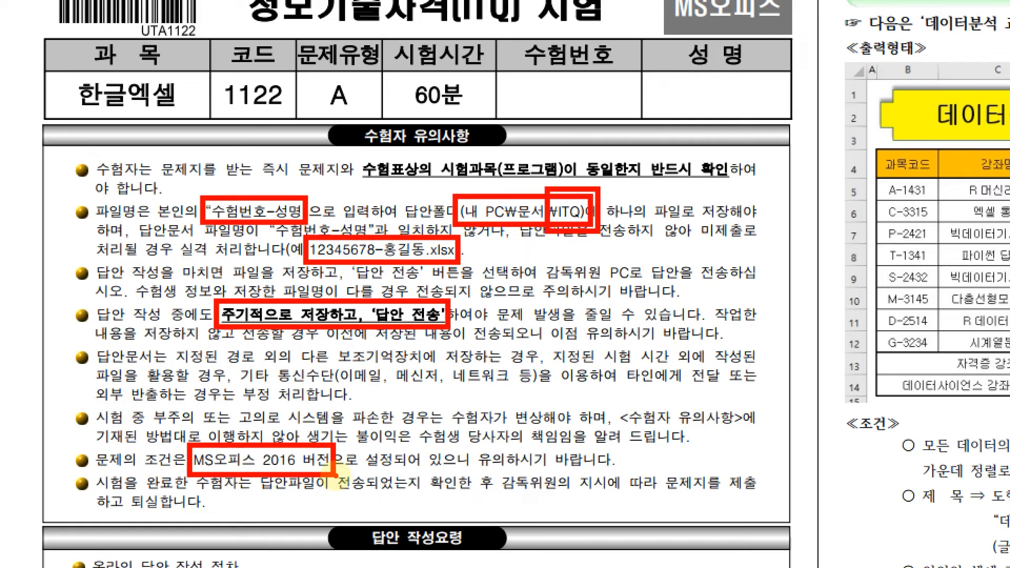
Clear the old boxes, box the column-A width 1 and 제1작업–제4작업 sheet-name rules, and underline the work-in-order rule
key(Escape)
scroll(333, 253, down, 5)
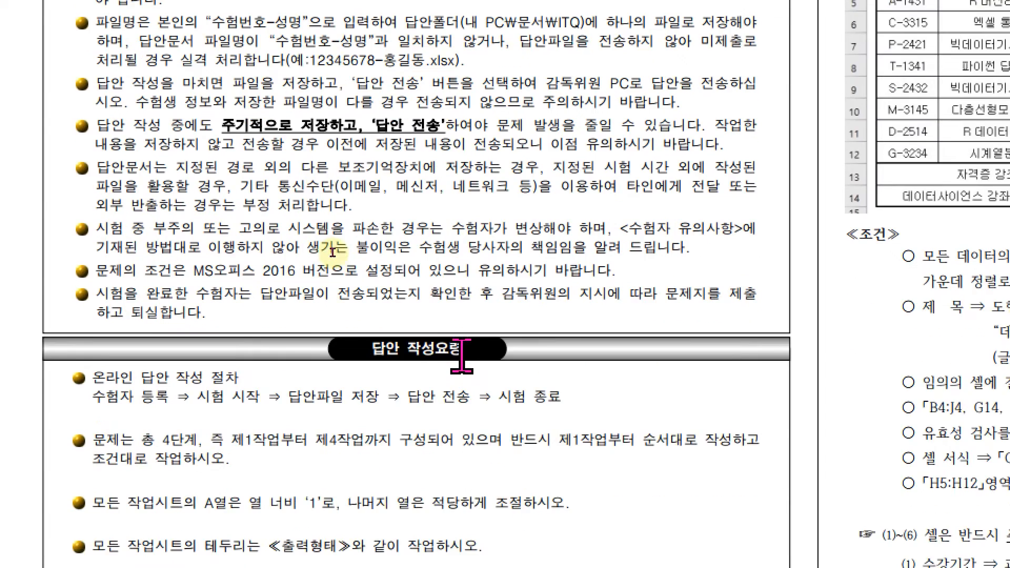
scroll(333, 253, down, 2)
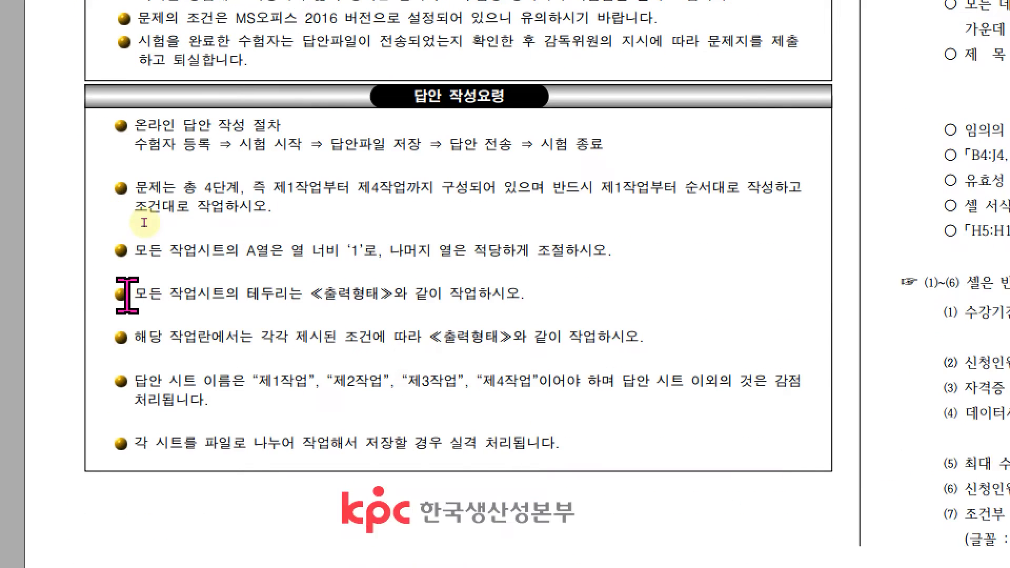
mouse_move(129, 231)
mouse_down()
mouse_move(143, 265)
mouse_move(384, 265)
mouse_up()
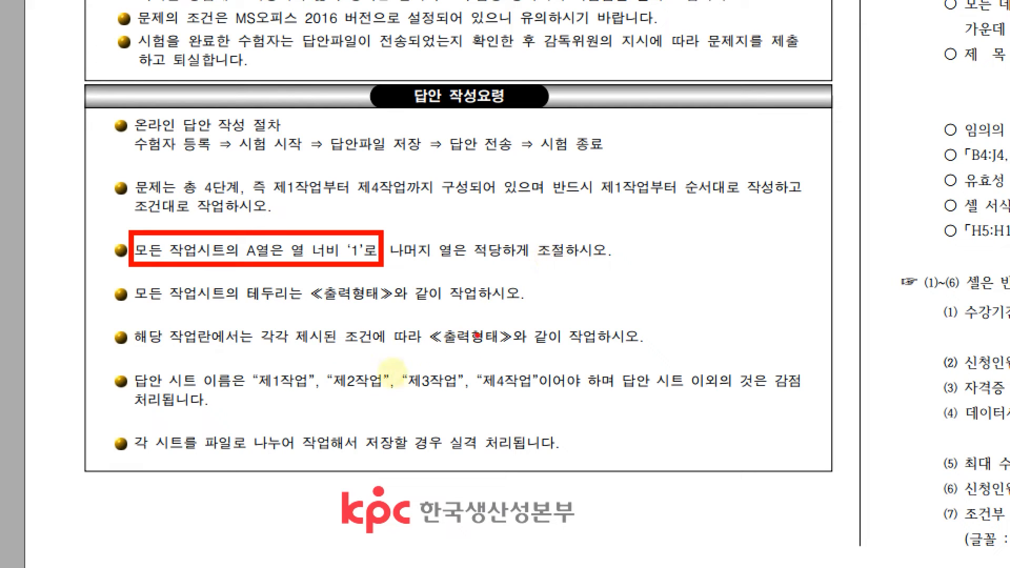
mouse_move(248, 363)
mouse_down()
mouse_move(388, 397)
mouse_move(543, 395)
mouse_up()
drag(679, 200, 774, 198)
click(750, 222)
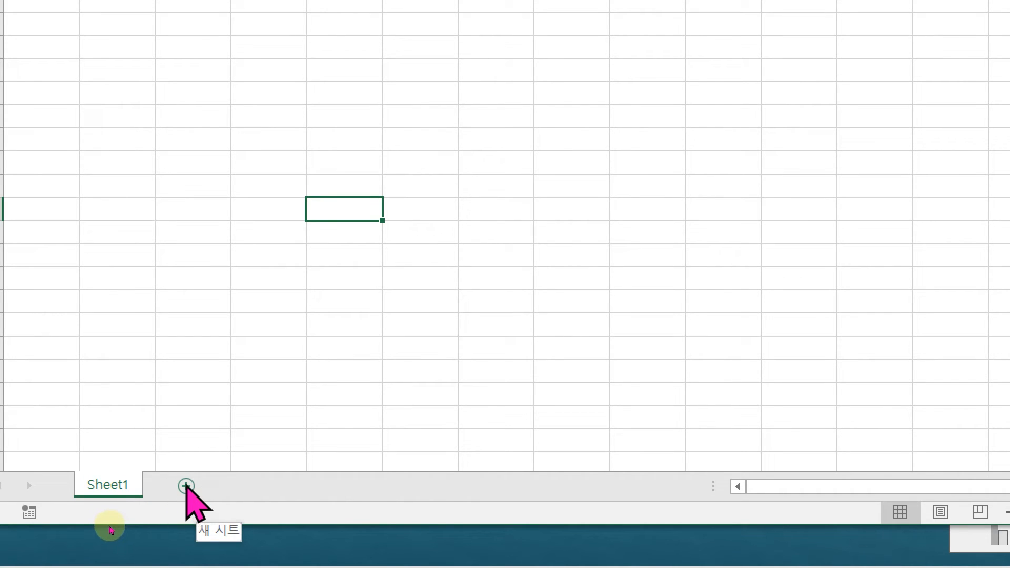
Add two new sheets and rename Sheet1 to 제1작업
click(185, 485)
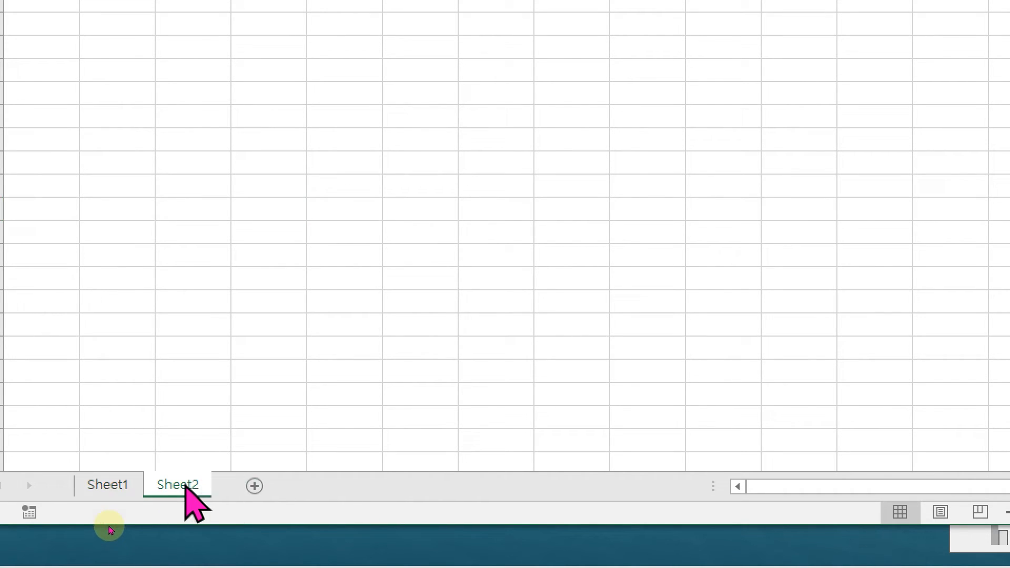
click(256, 486)
click(117, 487)
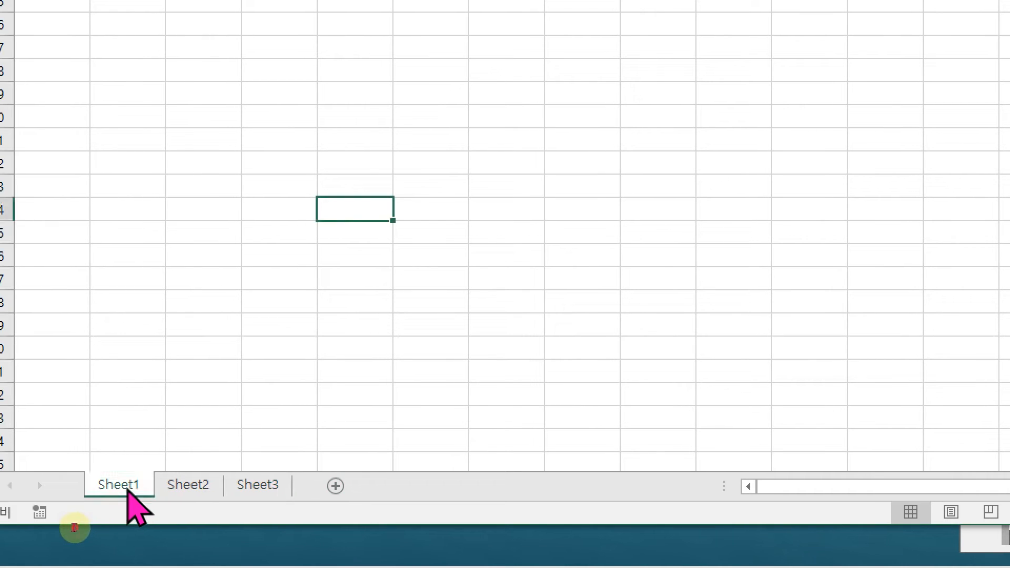
double_click(126, 484)
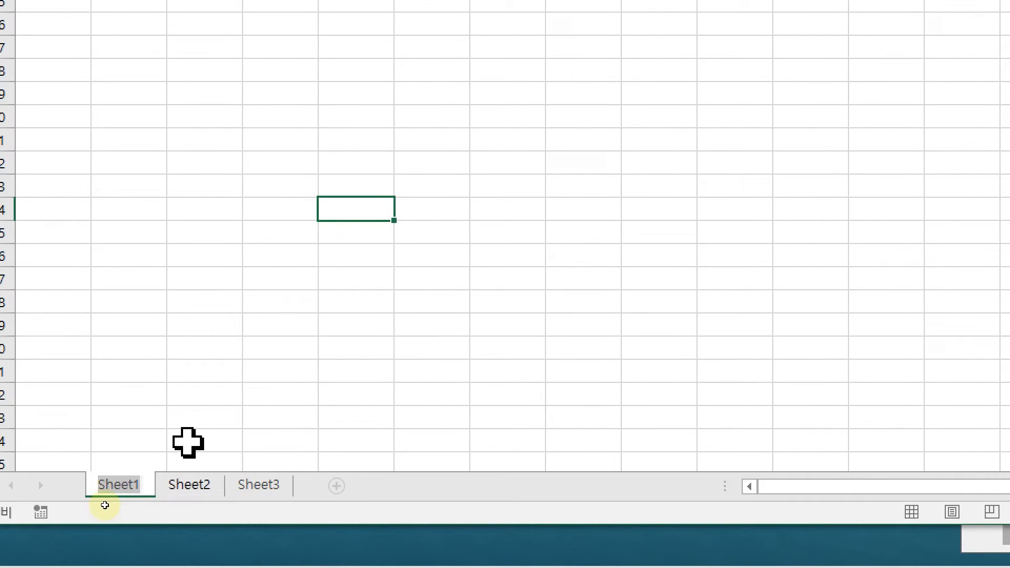
text(WP)
key(BackSpace)
key(BackSpace)
text(제)
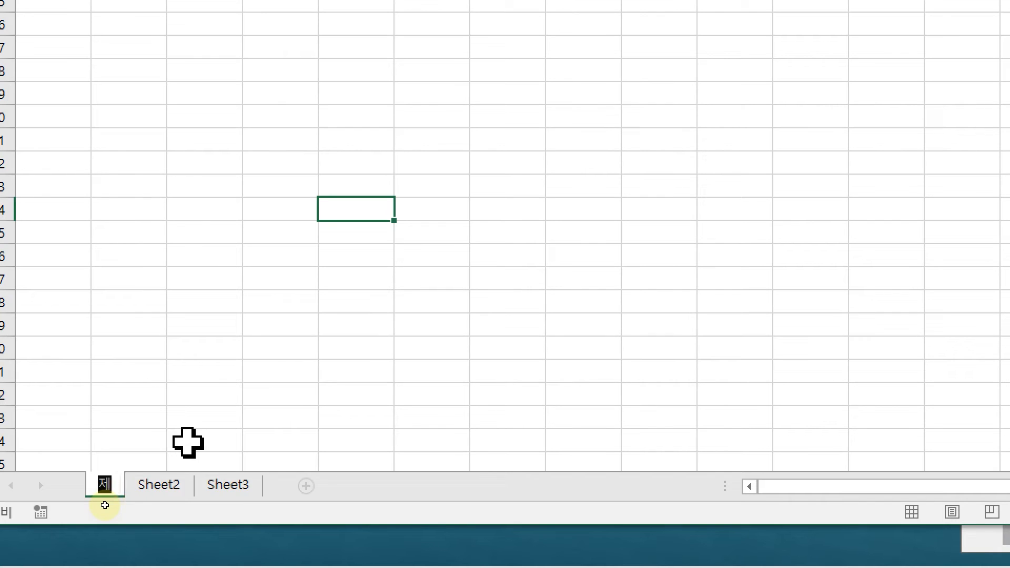
text(1작업)
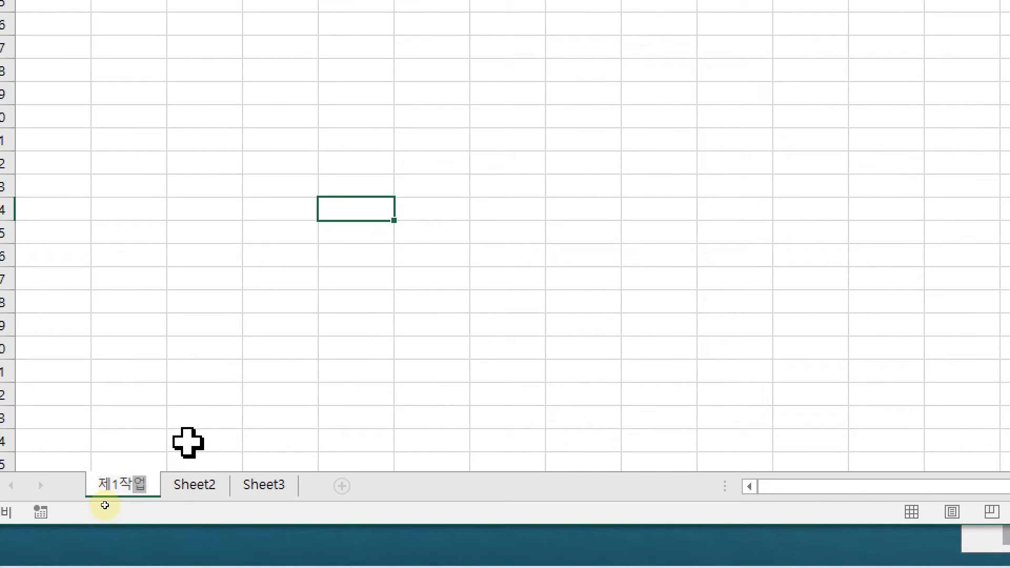
Rename the other sheets 제2작업 and 제3작업, then group all three sheets
double_click(192, 485)
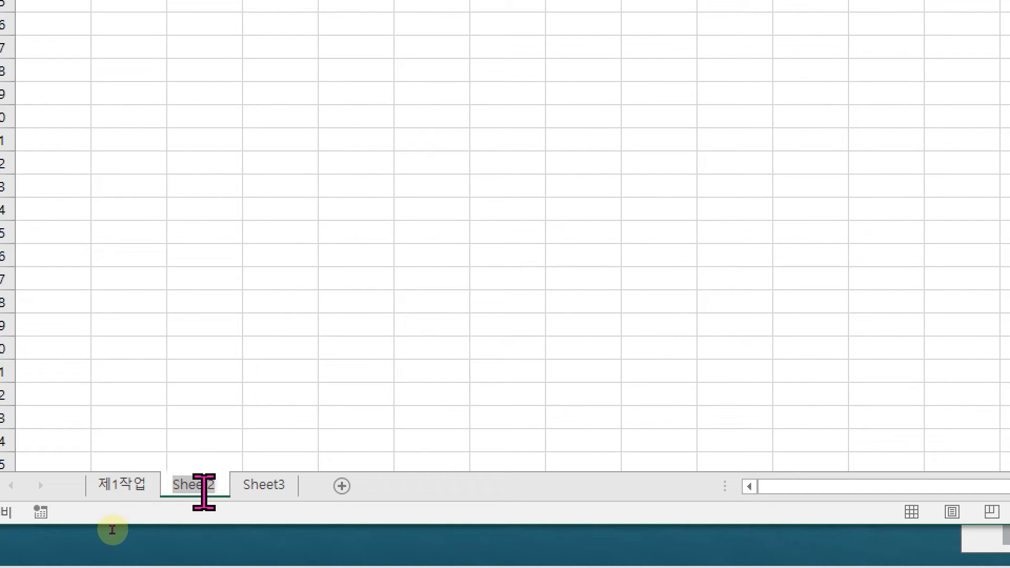
text(제2작업)
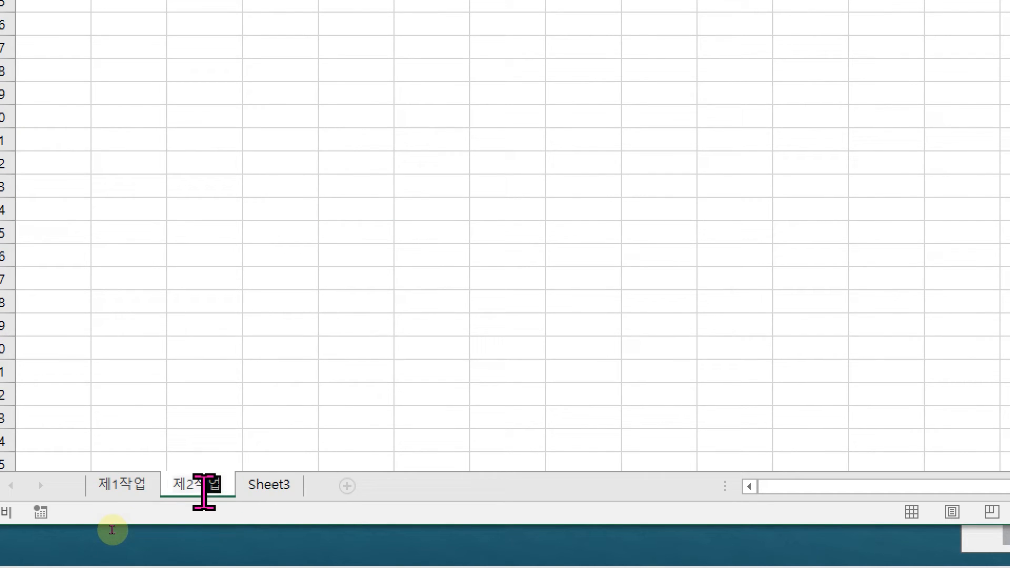
double_click(269, 488)
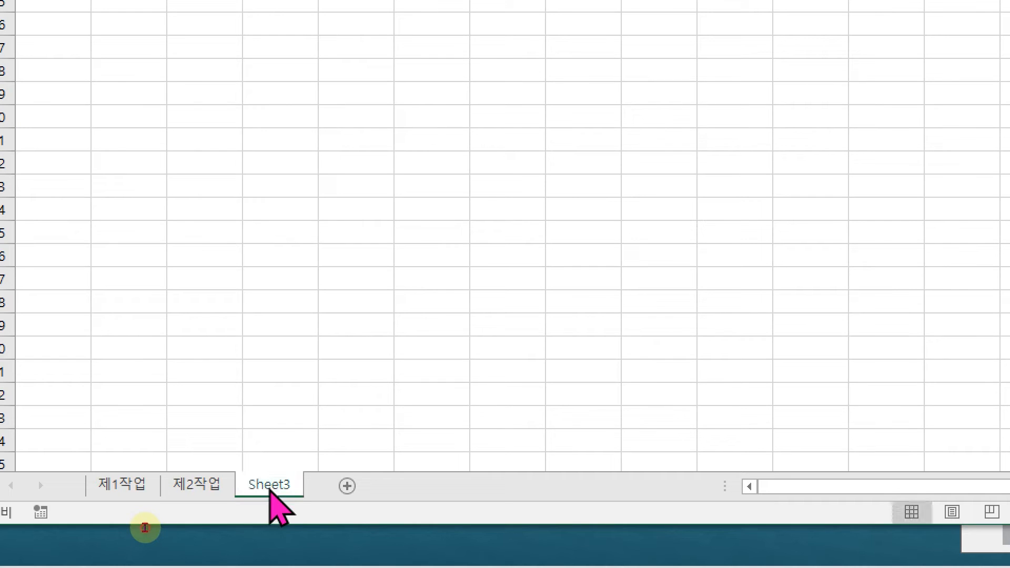
text(제3작업)
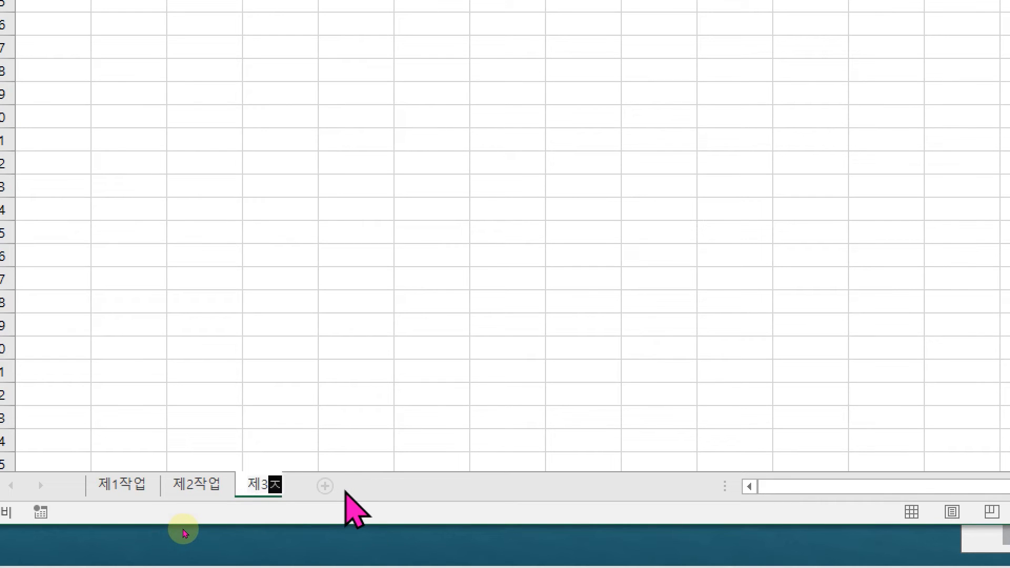
key(Return)
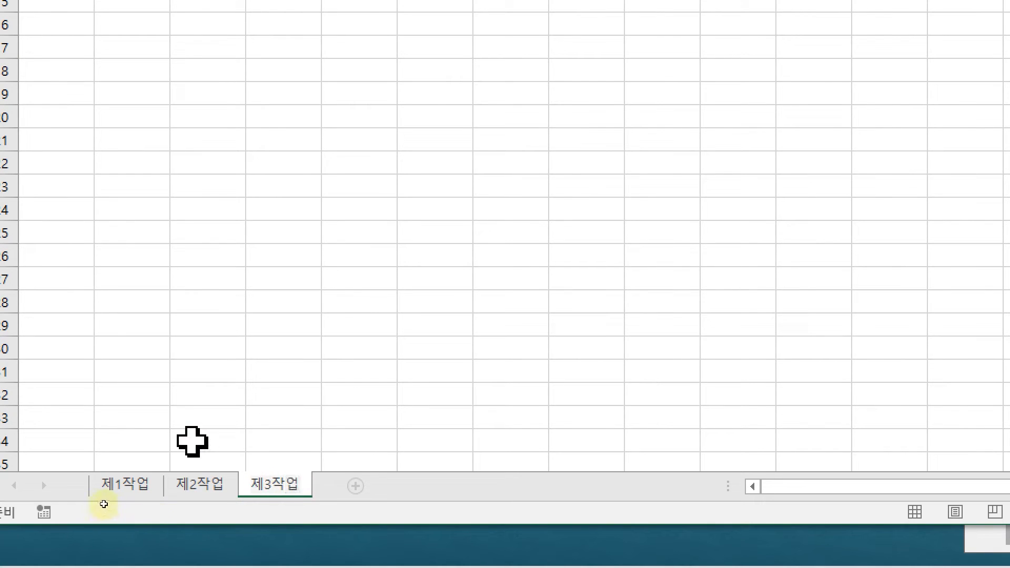
shift+click(128, 483)
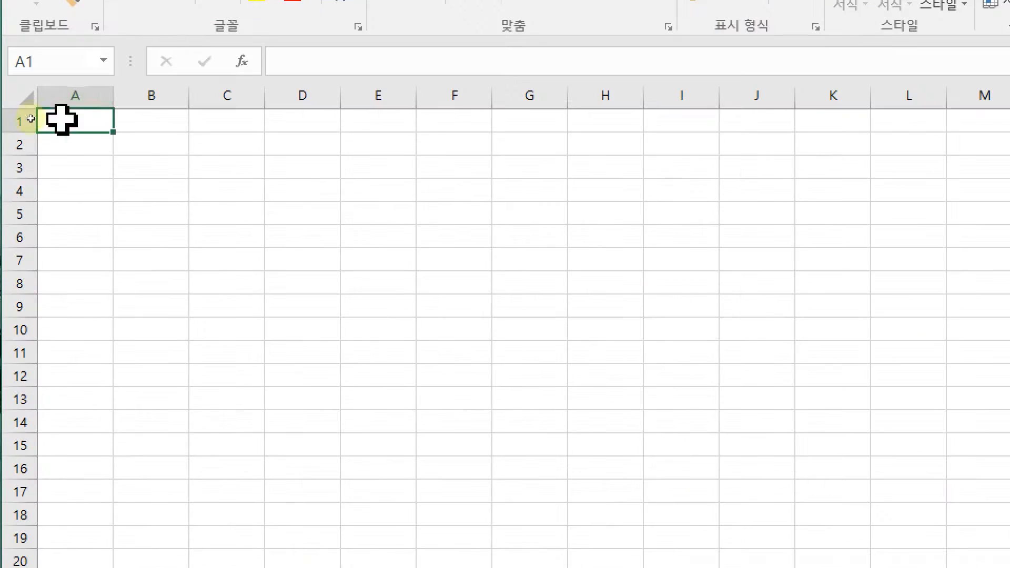
Set column A's width to 1 on the grouped sheets through the 열 너비 setting
click(74, 94)
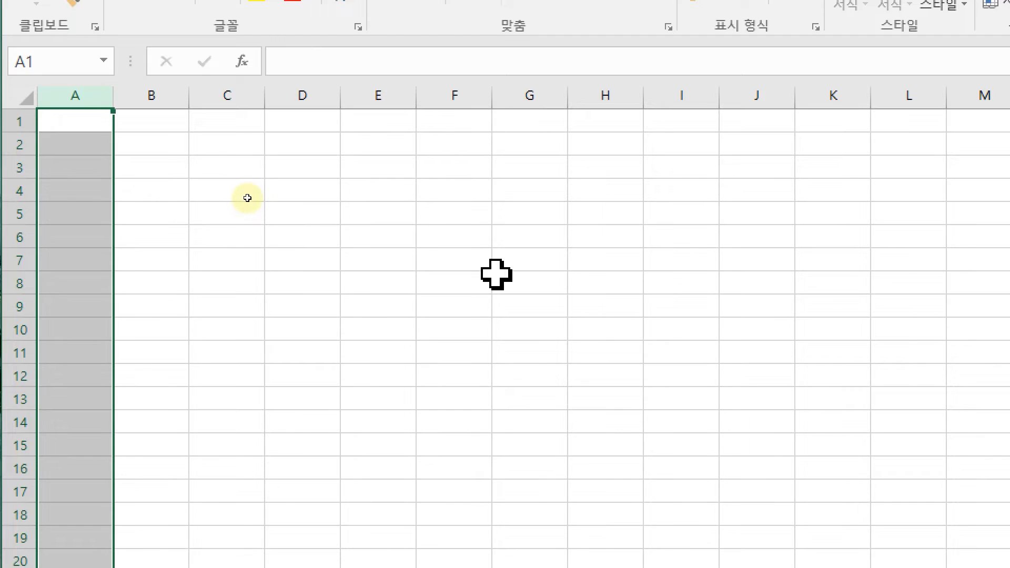
right_click(85, 102)
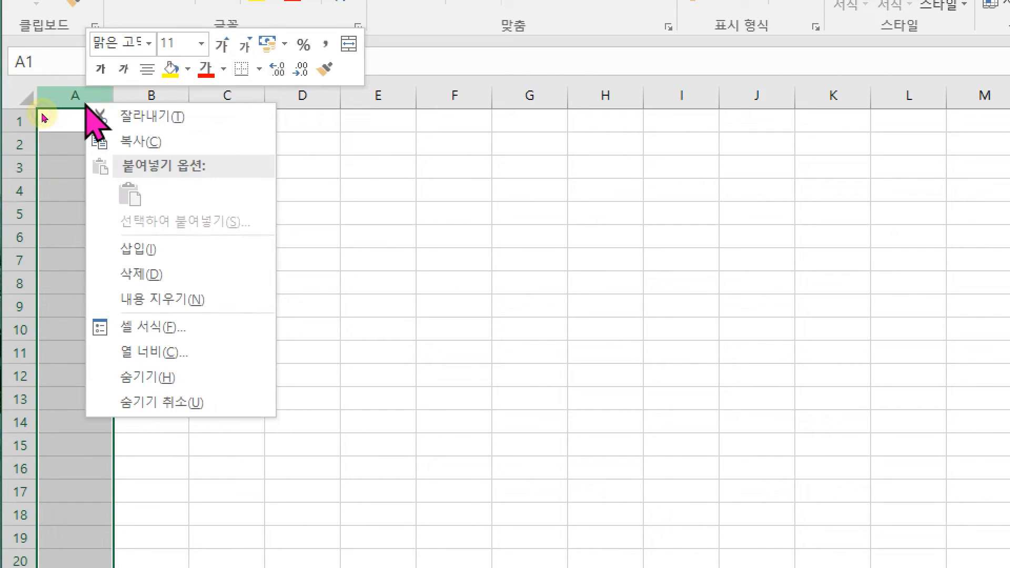
click(175, 342)
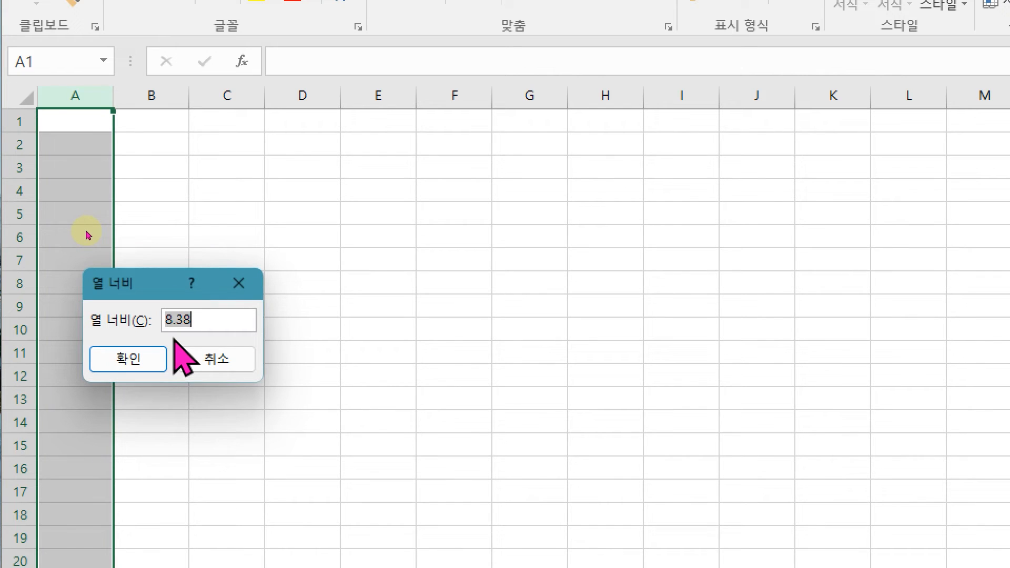
key(Return)
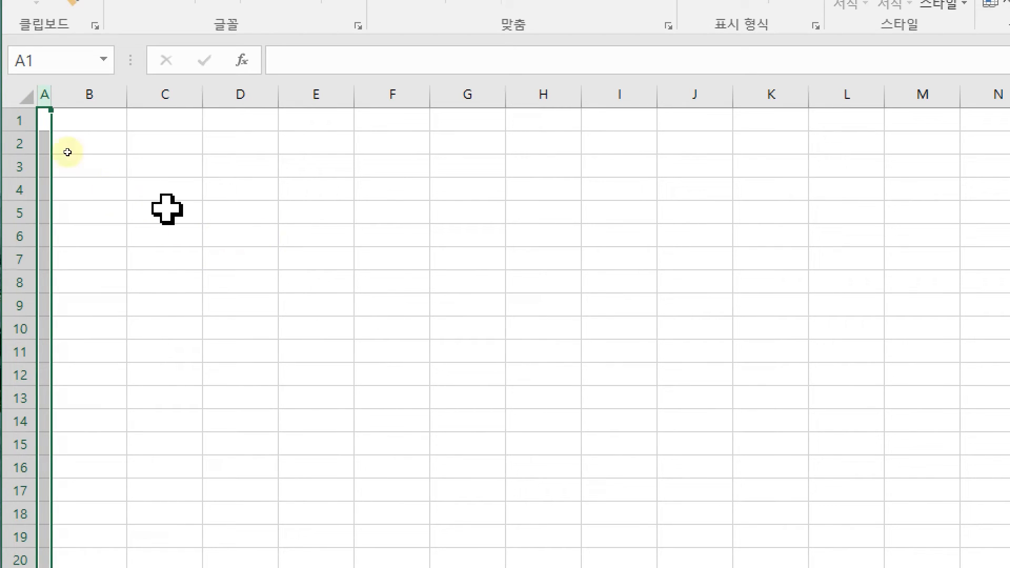
click(21, 98)
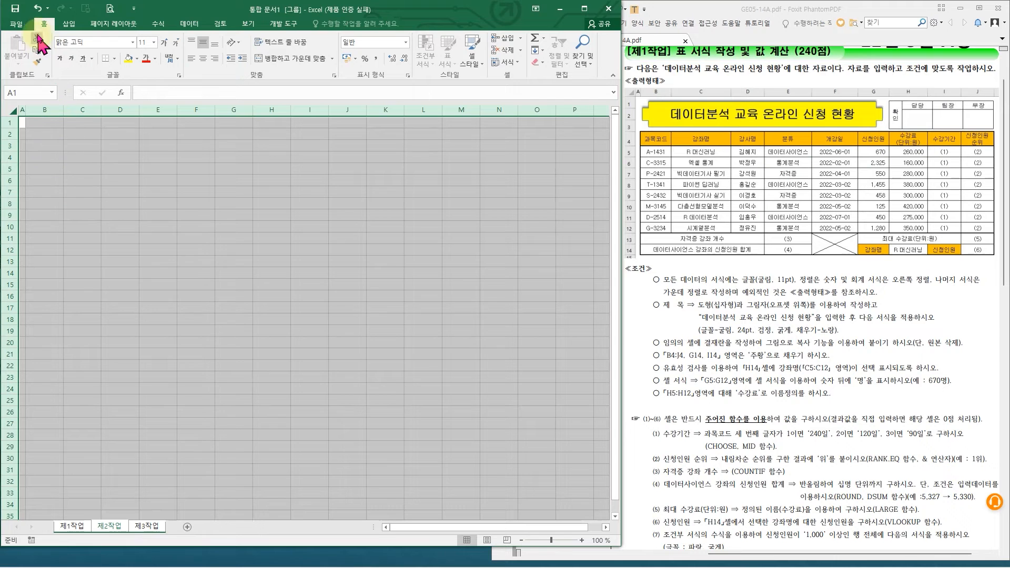
Change the whole sheet's font to 굴림
click(95, 43)
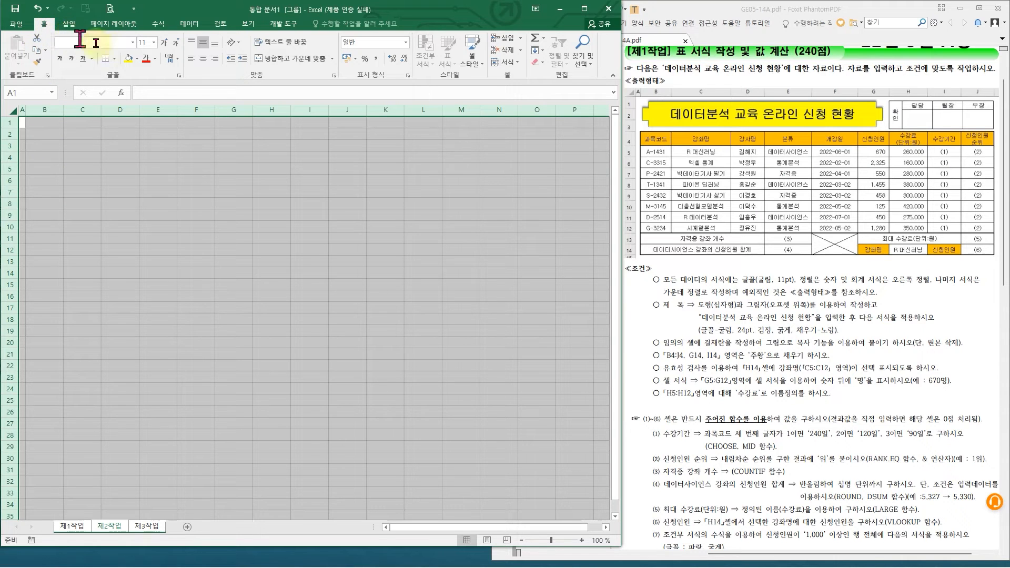
click(132, 42)
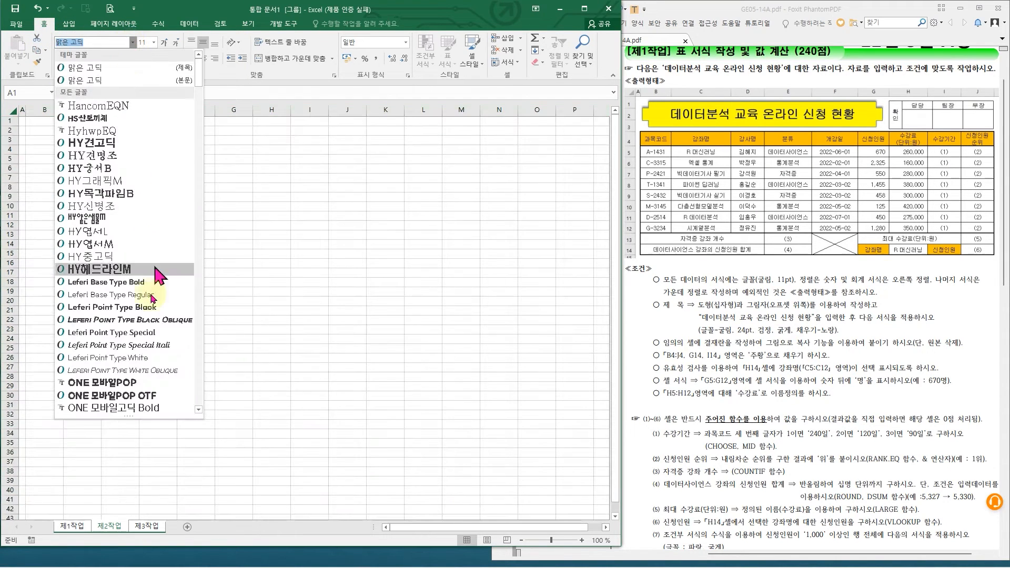
scroll(153, 316, down, 3)
scroll(153, 316, down, 5)
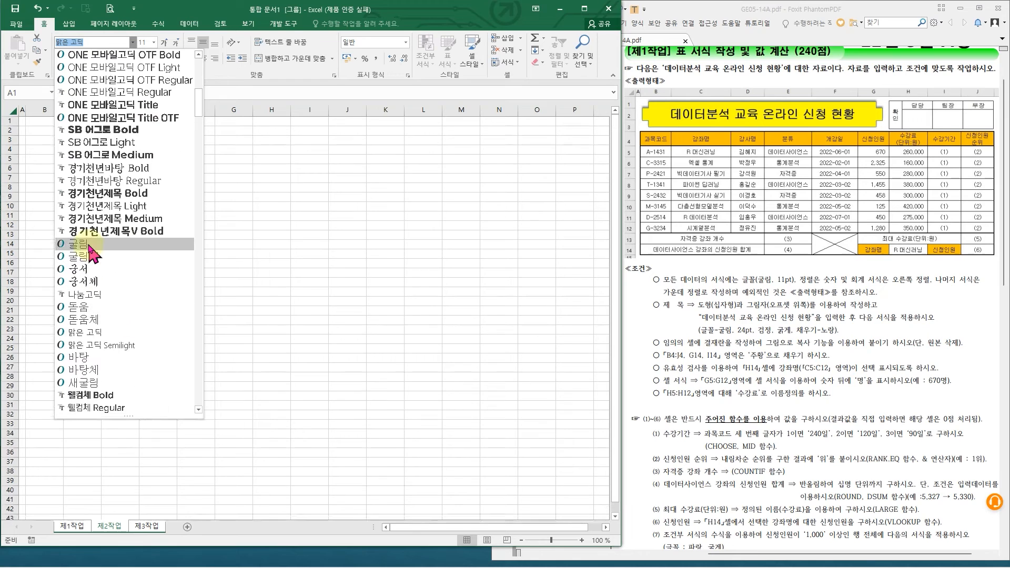
click(89, 244)
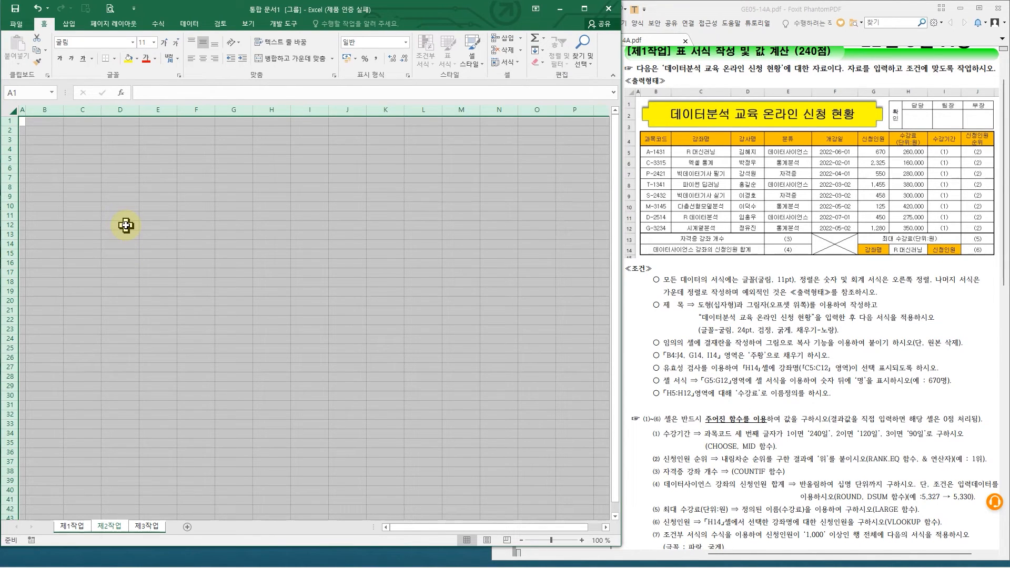
click(125, 176)
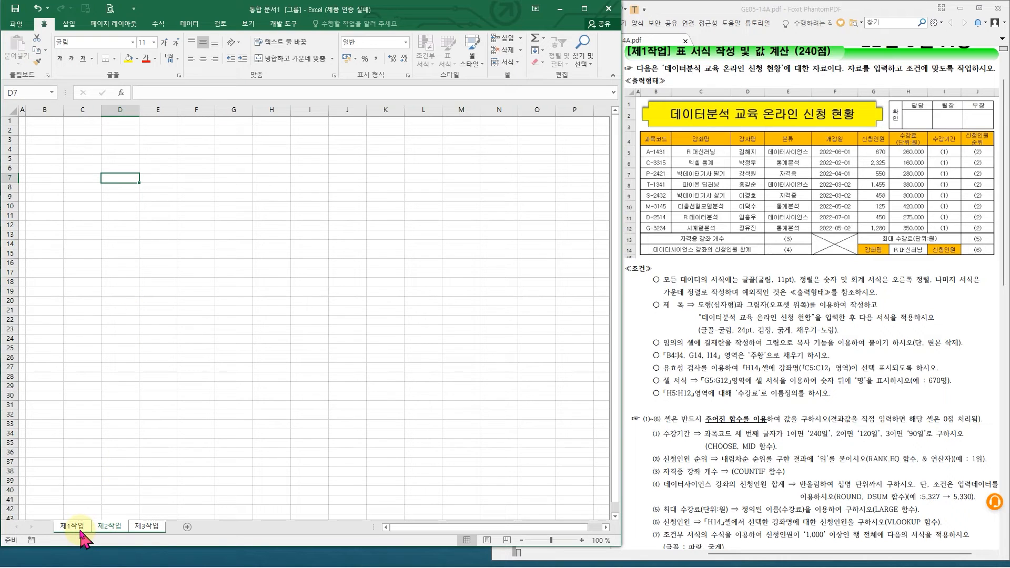
click(80, 178)
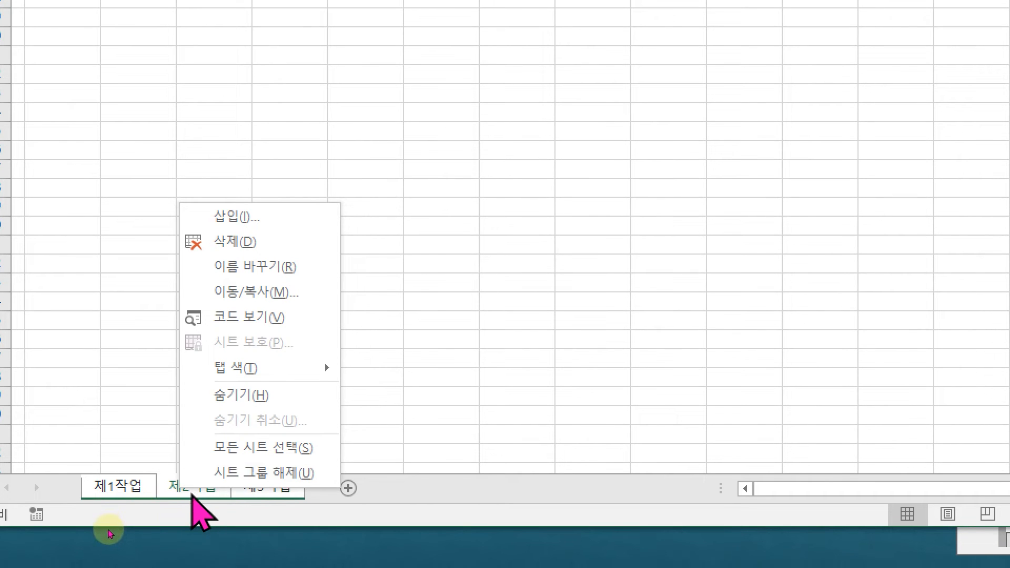
Choose 시트 그룹 해제 to ungroup the sheets, then switch to 제1작업
click(194, 477)
drag(164, 473, 208, 473)
key(Escape)
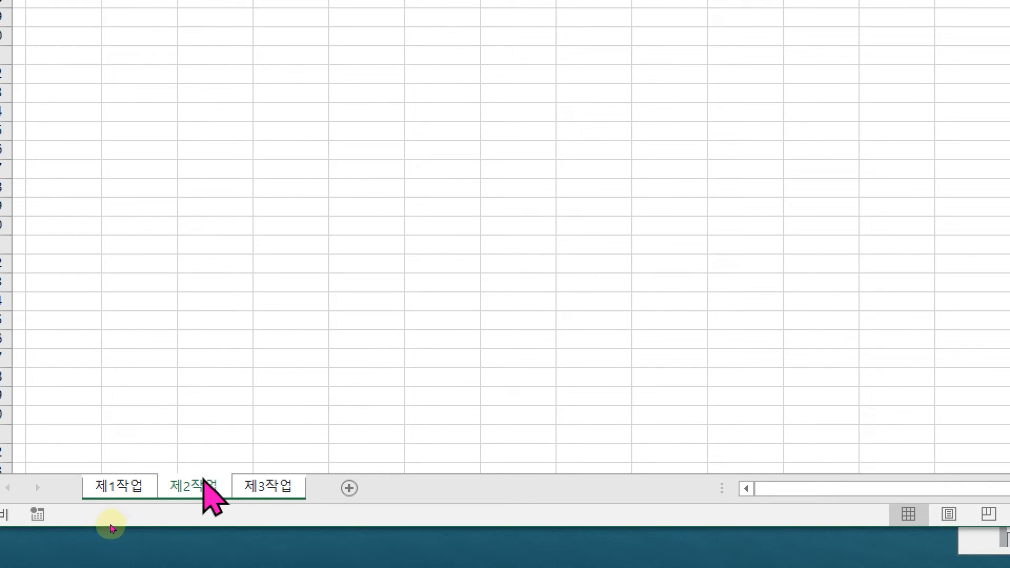
click(118, 485)
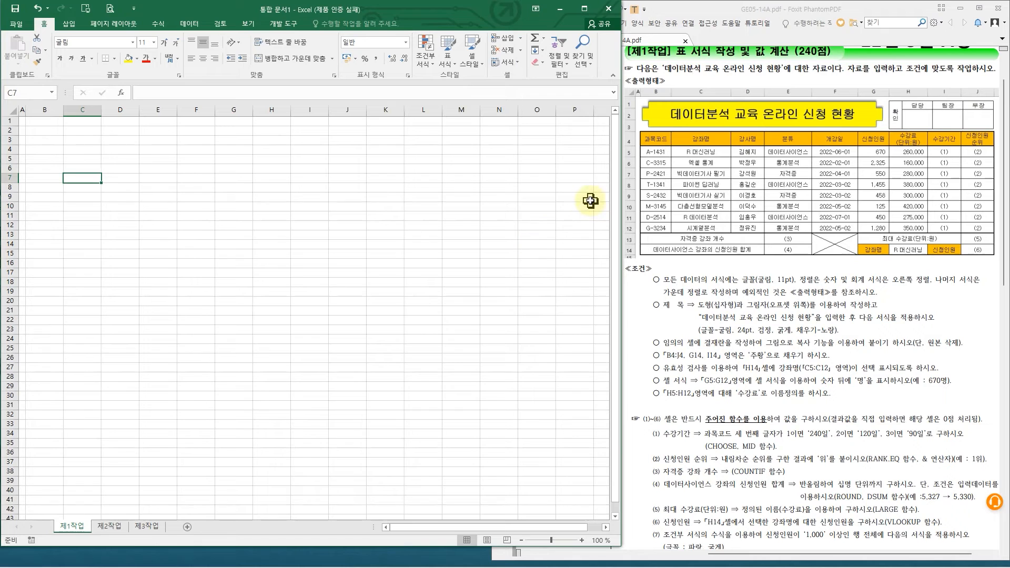
mouse_move(640, 131)
mouse_down()
mouse_move(730, 214)
mouse_move(944, 239)
mouse_move(996, 256)
mouse_up()
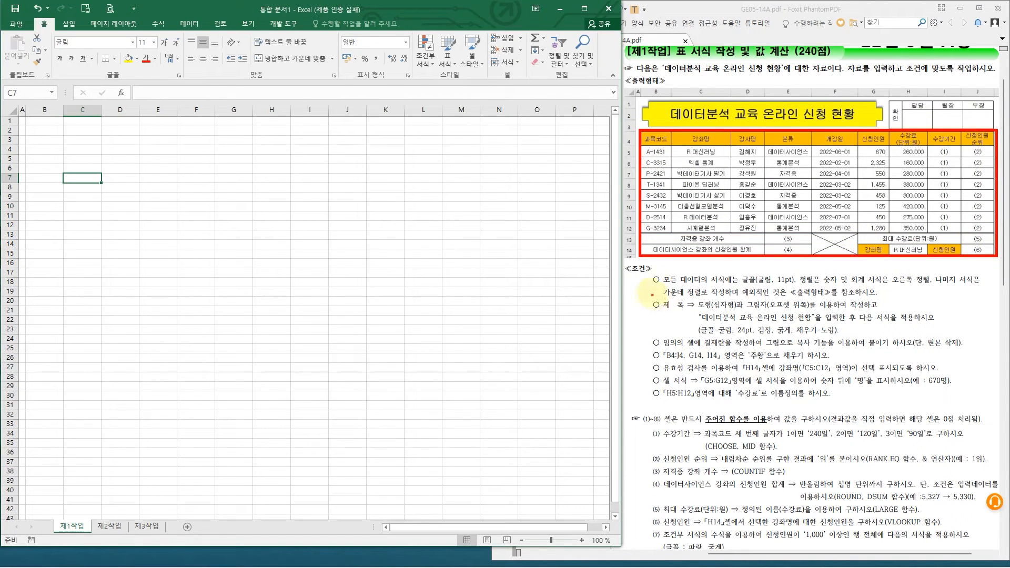
key(Escape)
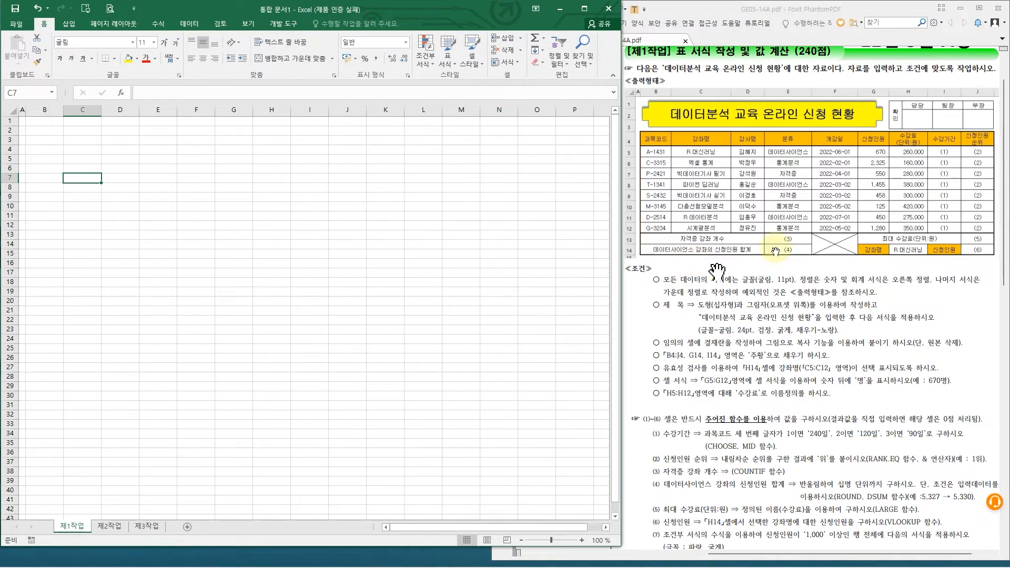
key(ctrl+1)
click(873, 207)
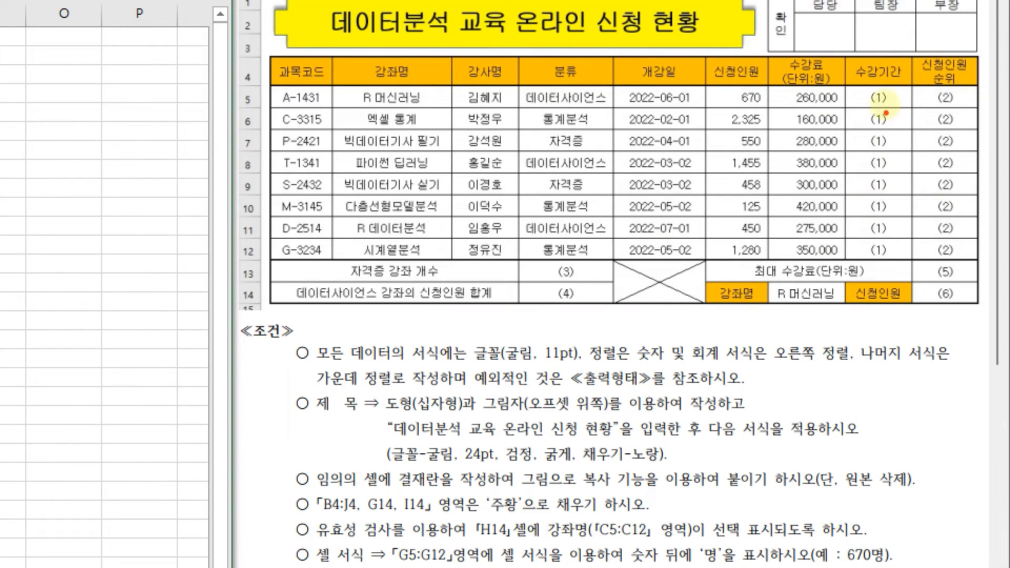
mouse_move(868, 113)
mouse_down()
mouse_move(889, 97)
mouse_move(959, 119)
mouse_up()
mouse_move(956, 259)
mouse_down()
mouse_move(941, 281)
mouse_move(960, 304)
mouse_move(944, 308)
mouse_up()
mouse_move(600, 266)
mouse_down()
mouse_move(591, 284)
mouse_move(611, 286)
mouse_move(595, 308)
mouse_up()
key(Escape)
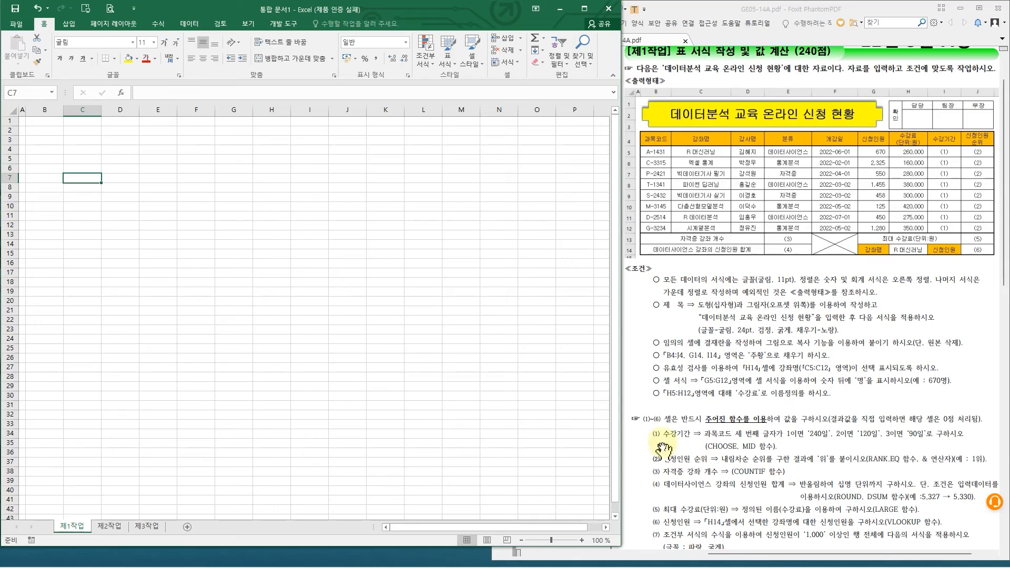
key(ctrl+4)
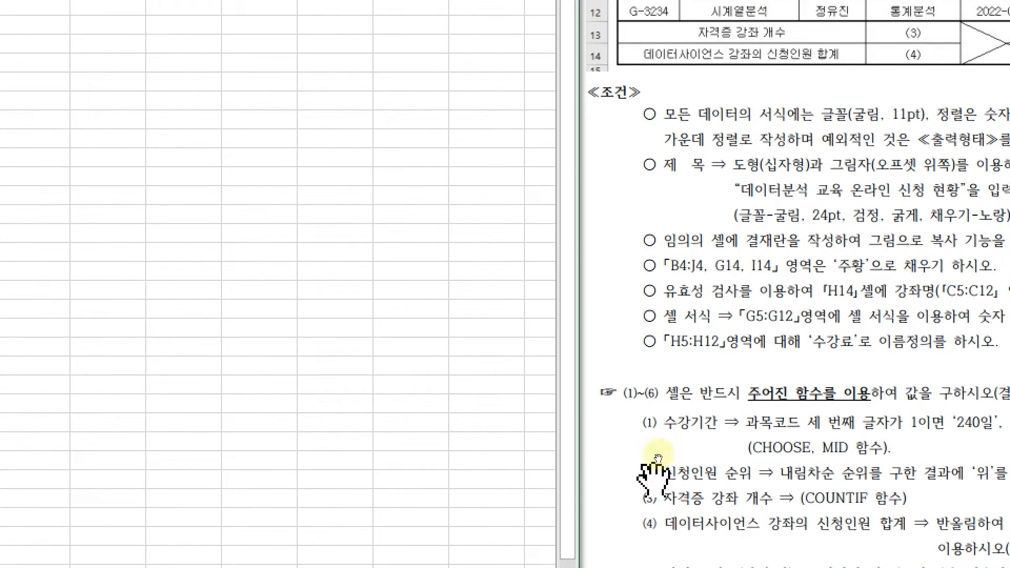
key(ctrl+4)
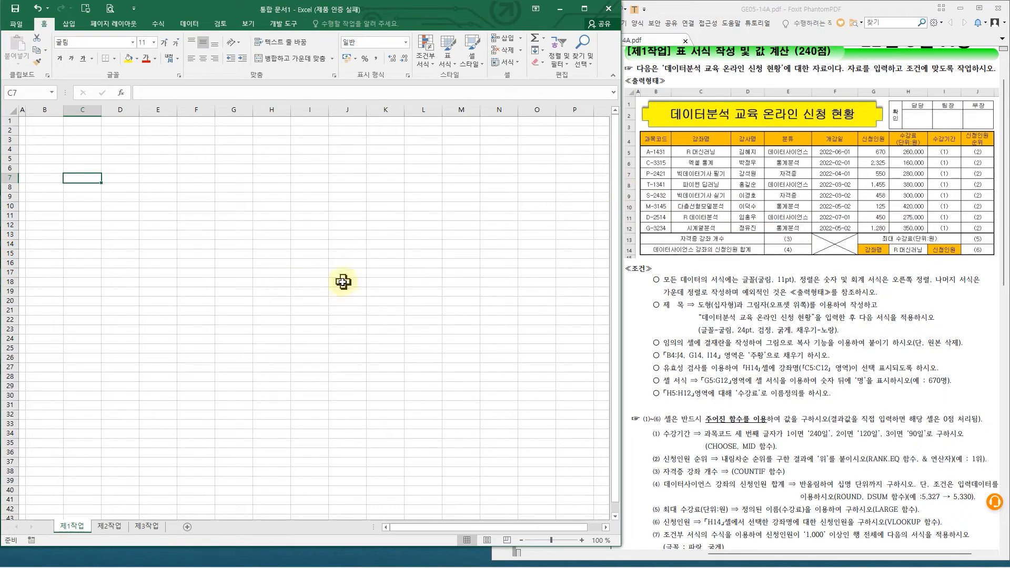
Type the headers from B4 onward, including the two-line 수강료(단위:원) header in H4
click(42, 151)
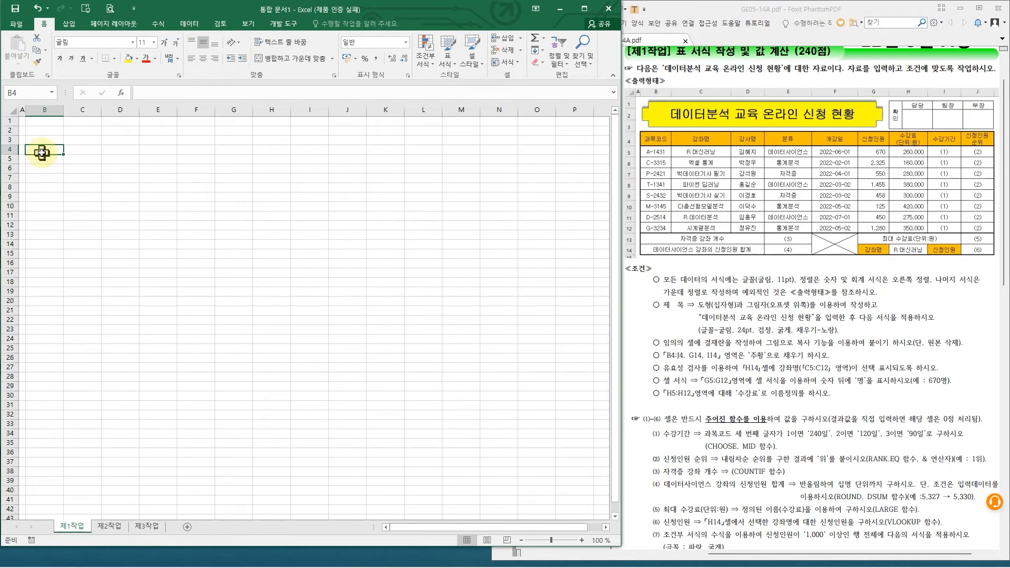
text(과목코드)
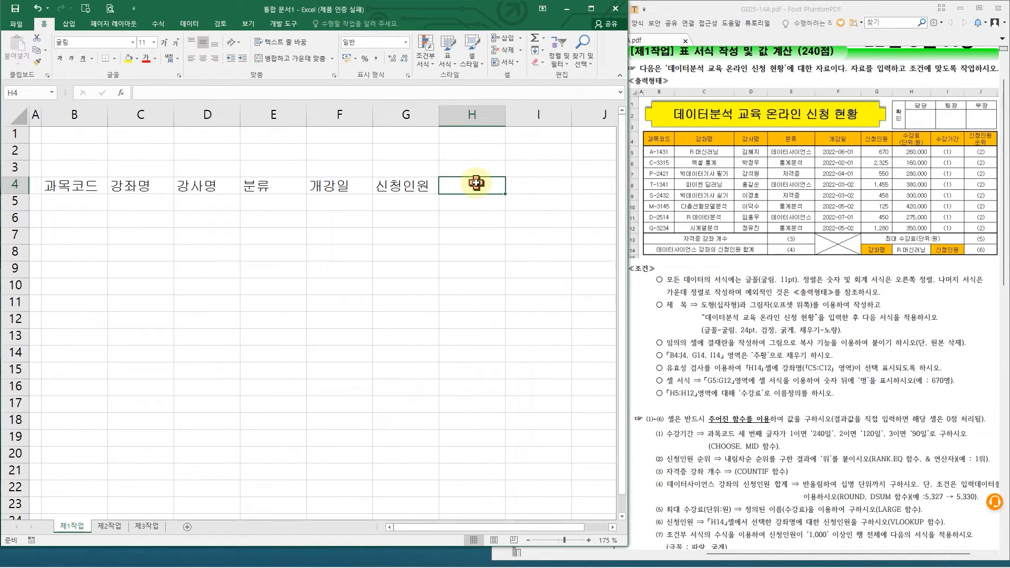
text(수가)
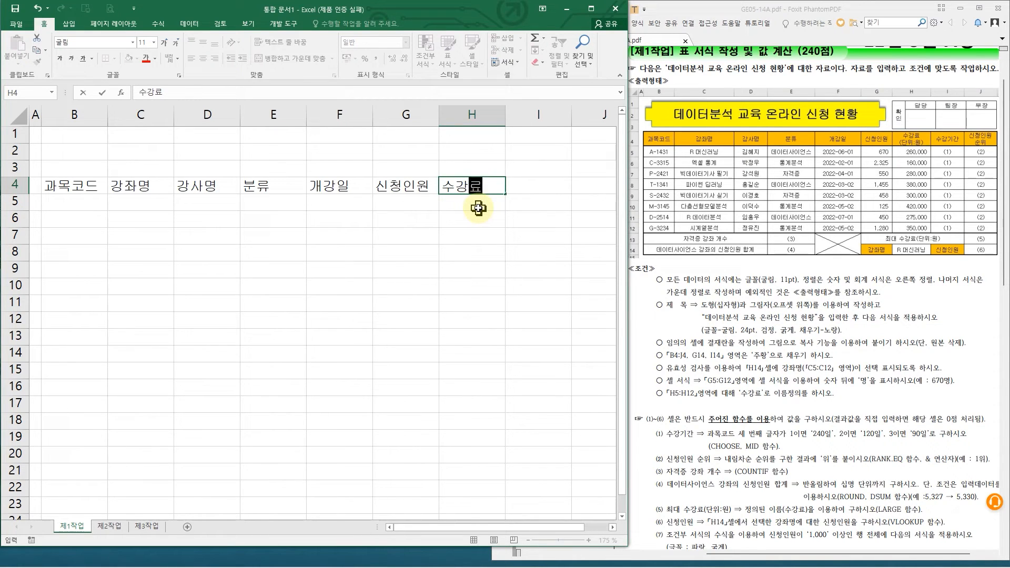
key(alt+Return)
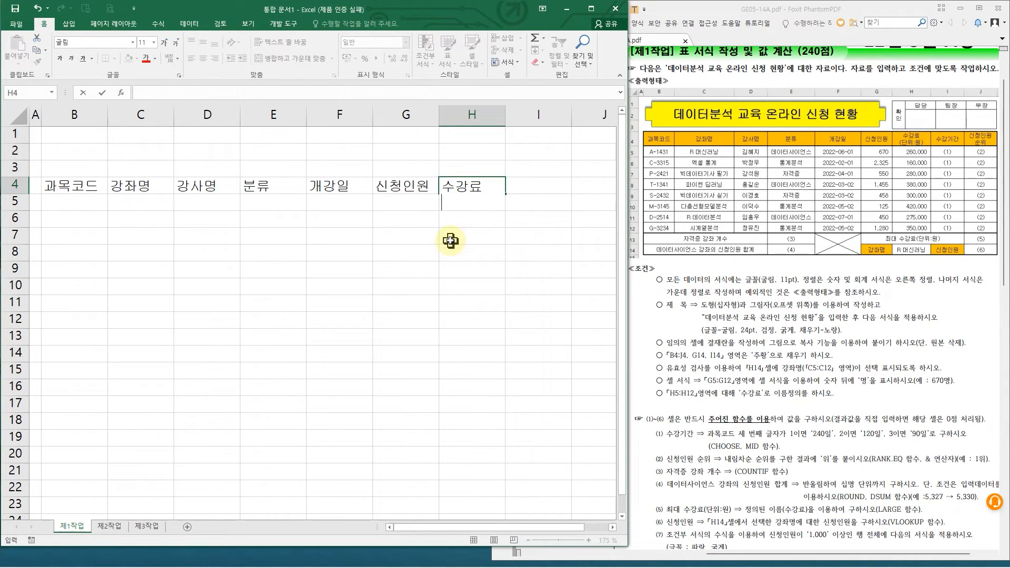
text((단우)
key(Return)
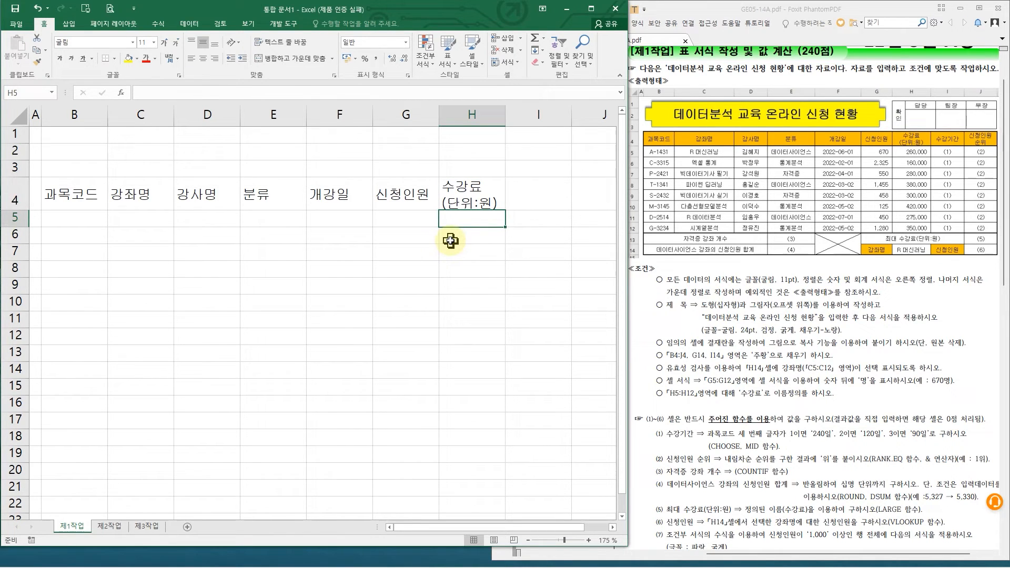
Enter 수강기간 in I4 and widen the Excel window to show column J
click(532, 197)
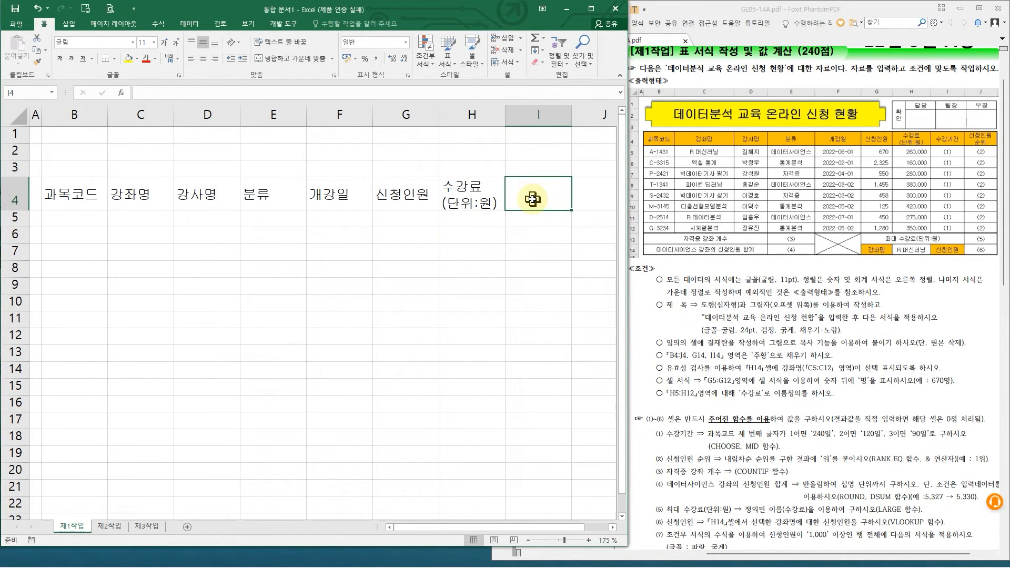
text(수강기간)
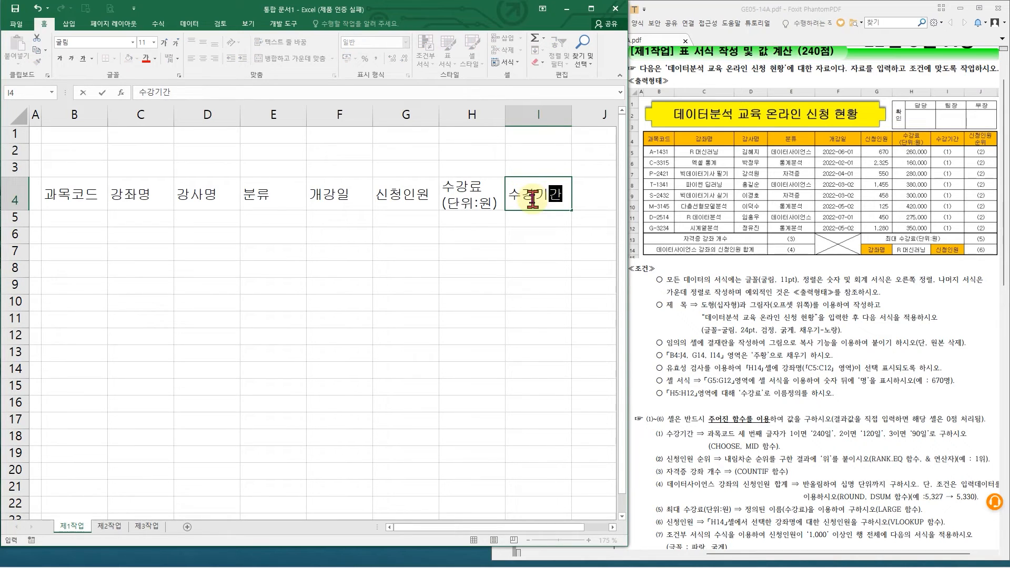
click(595, 194)
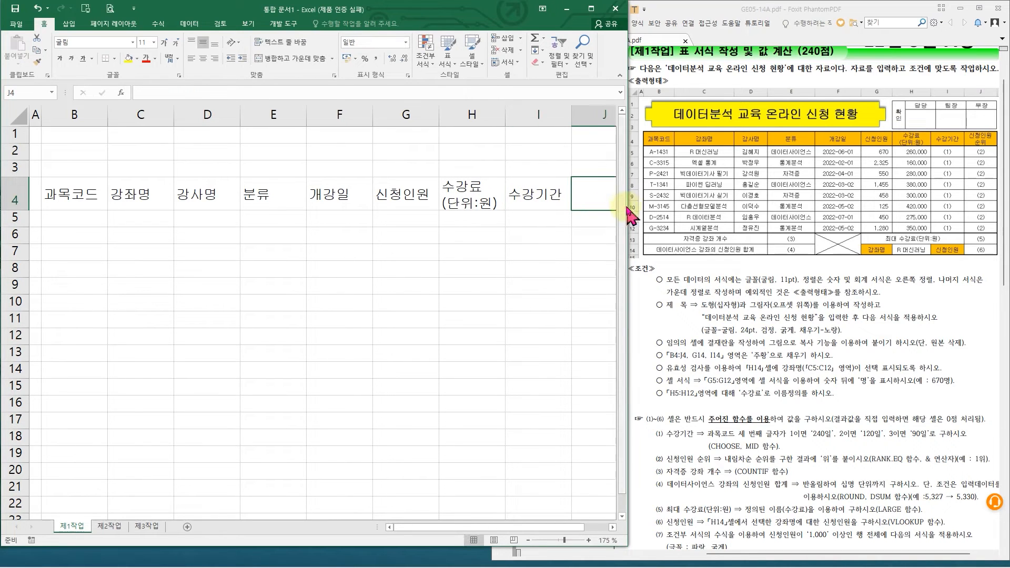
drag(631, 207, 661, 219)
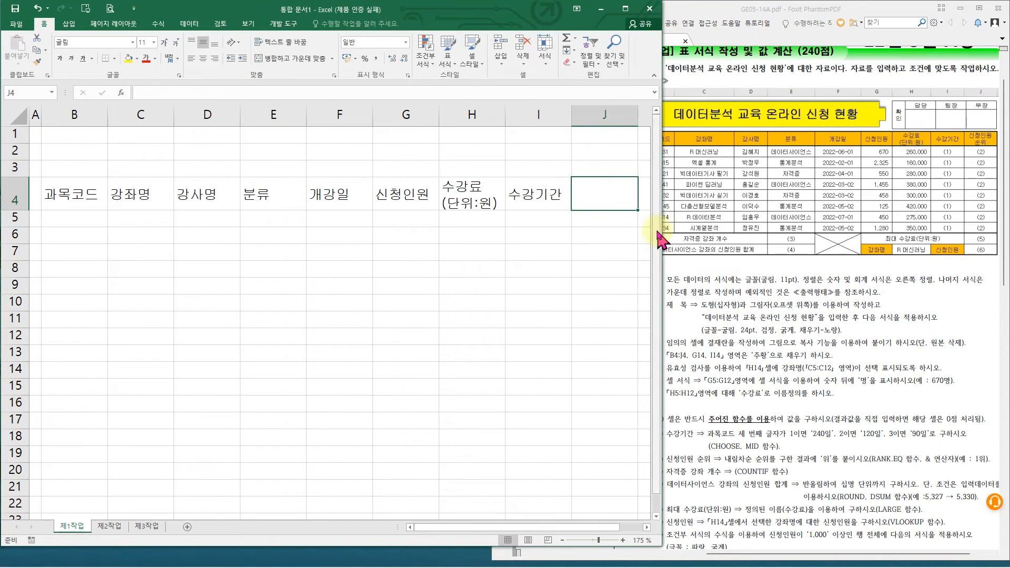
Enter the two-line header 신청인원 순위 in J4
text(신청인원)
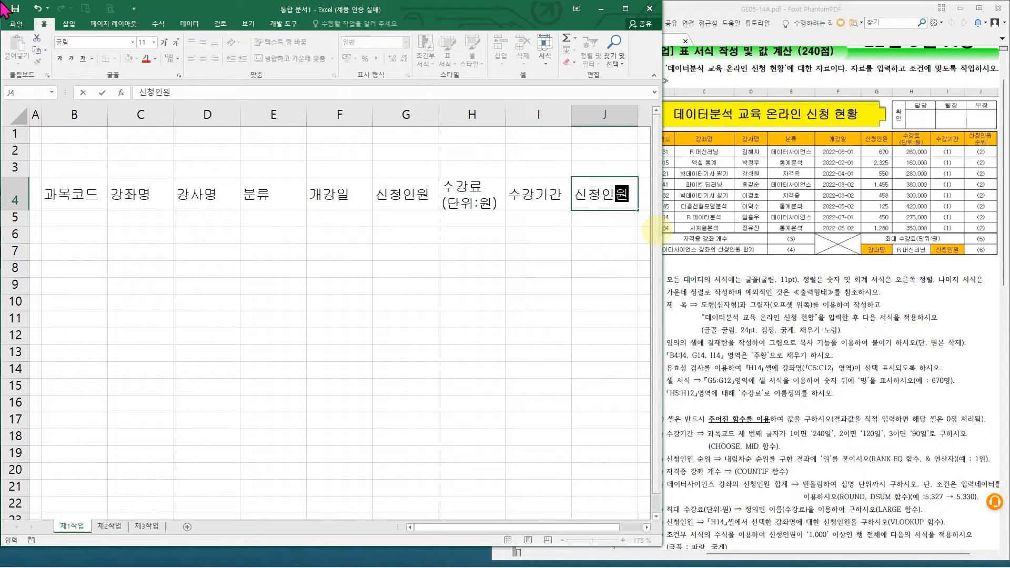
mouse_move(342, 279)
mouse_down()
mouse_move(329, 354)
mouse_move(363, 348)
mouse_move(363, 316)
mouse_move(381, 347)
mouse_up()
drag(406, 276, 423, 332)
mouse_move(471, 277)
mouse_down()
mouse_move(471, 332)
mouse_move(513, 292)
mouse_up()
mouse_move(532, 270)
mouse_down()
mouse_move(553, 263)
mouse_move(605, 303)
mouse_move(591, 287)
mouse_move(623, 302)
mouse_up()
drag(636, 252, 643, 307)
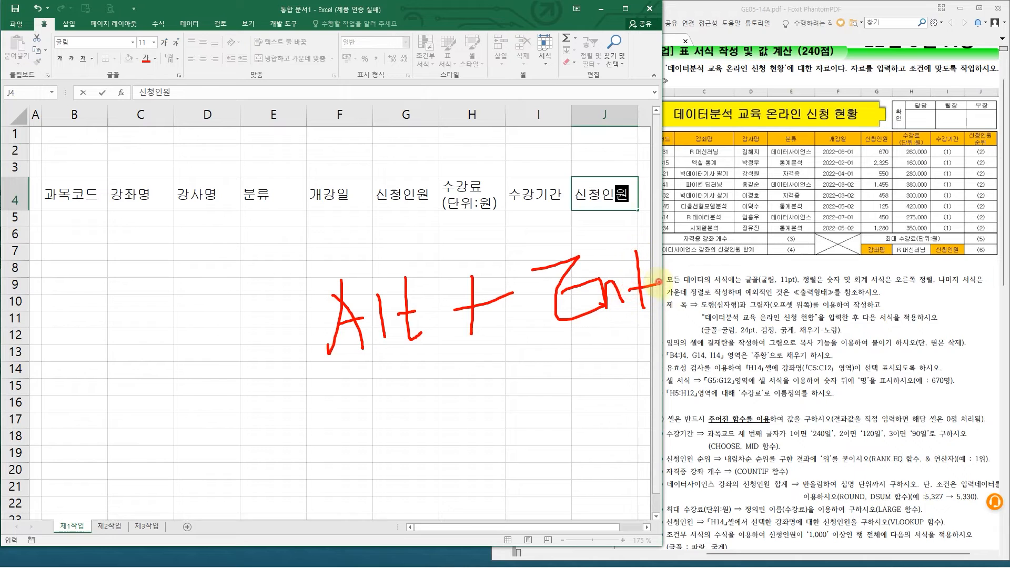
text(`)
key(Escape)
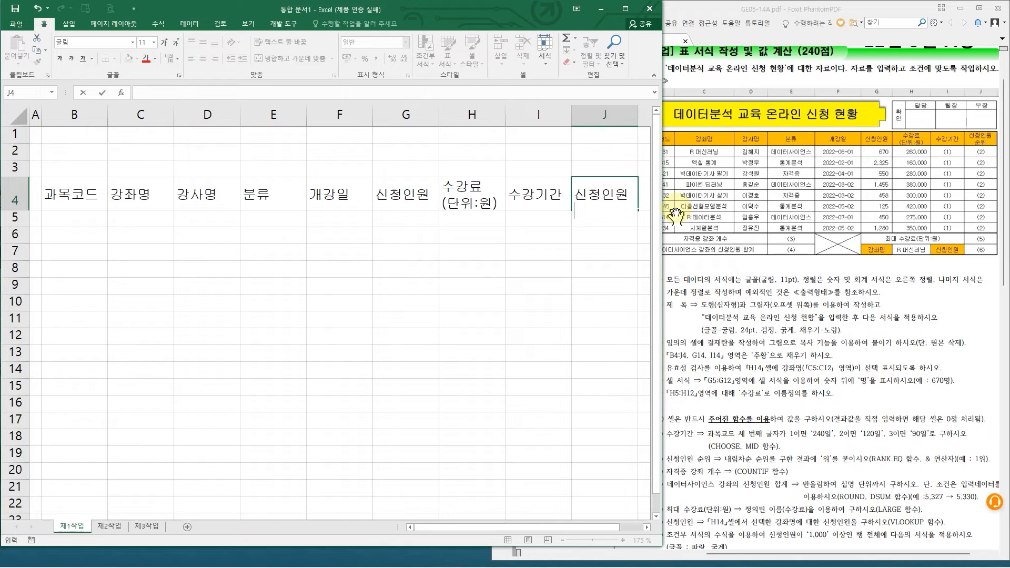
text(순위)
key(Return)
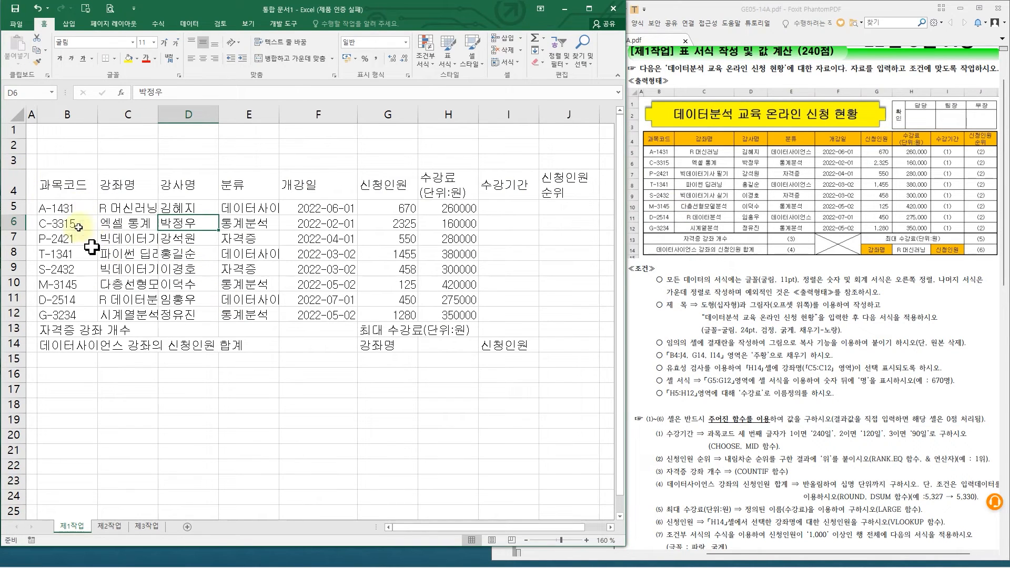
Select the whole course table B4:J14
drag(57, 185, 586, 350)
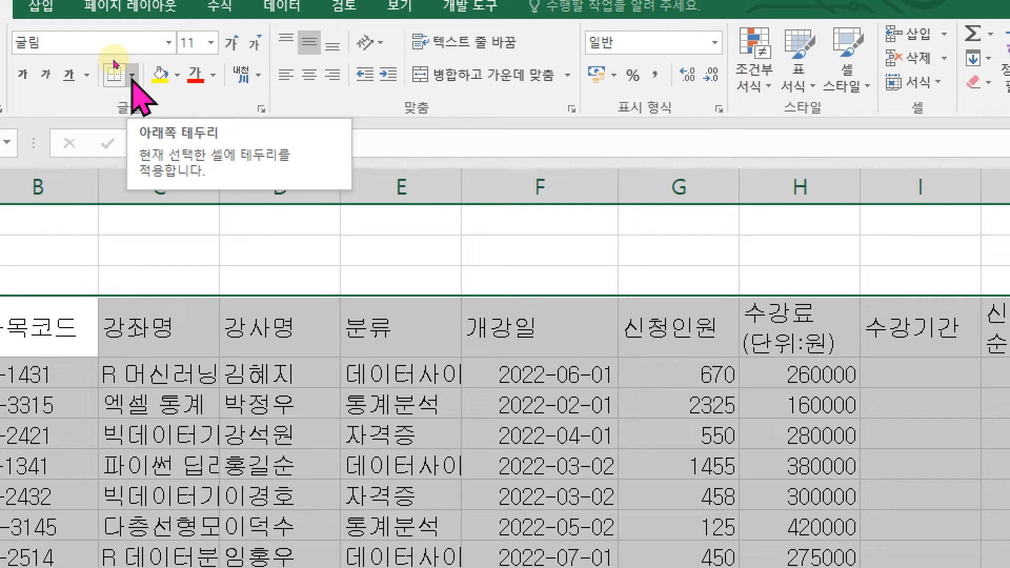
Apply 모든 테두리 and 굵은 바깥쪽 테두리 to B4:J14, then select B4:J4 and B13:J14
click(132, 76)
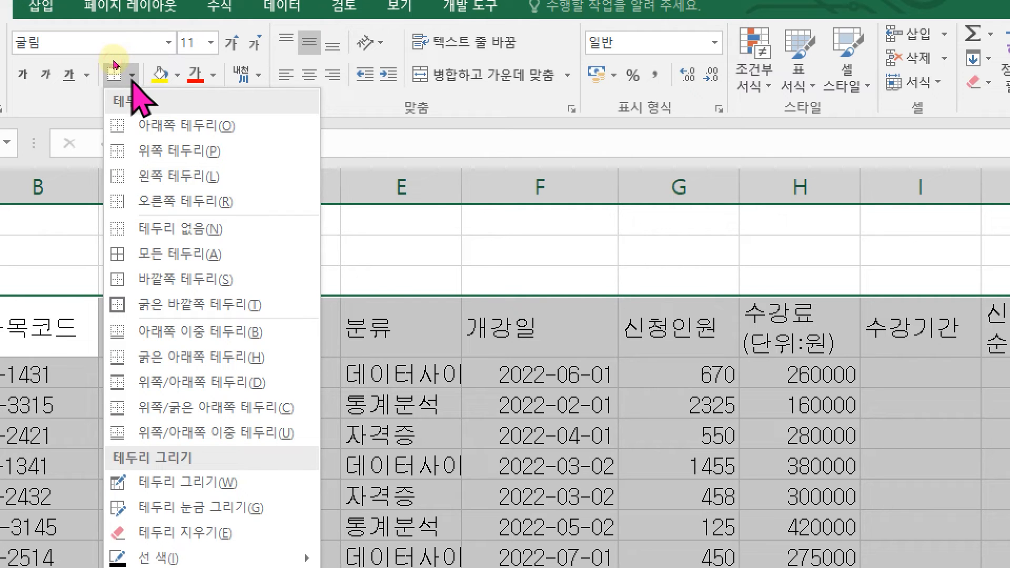
click(158, 254)
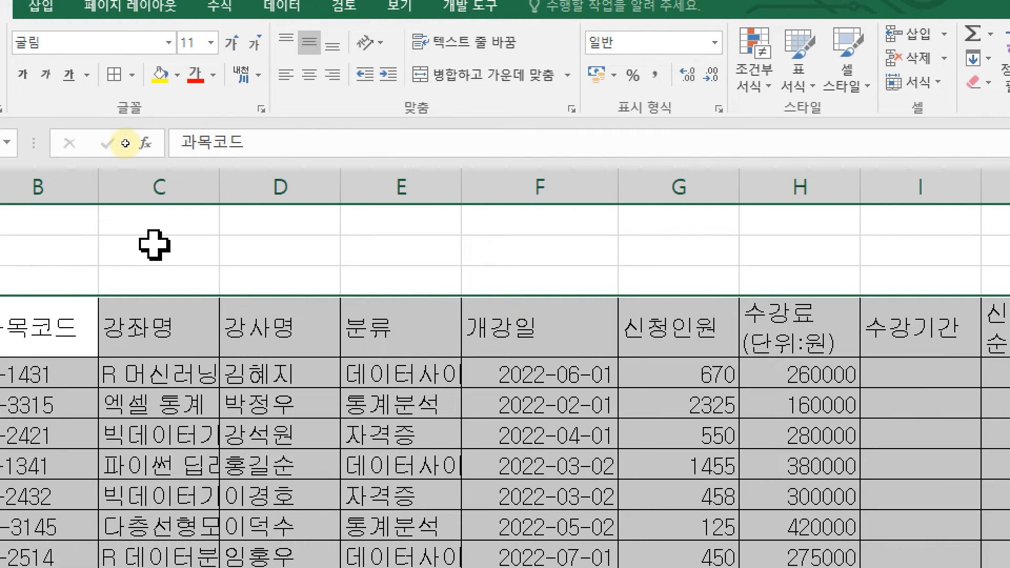
click(132, 76)
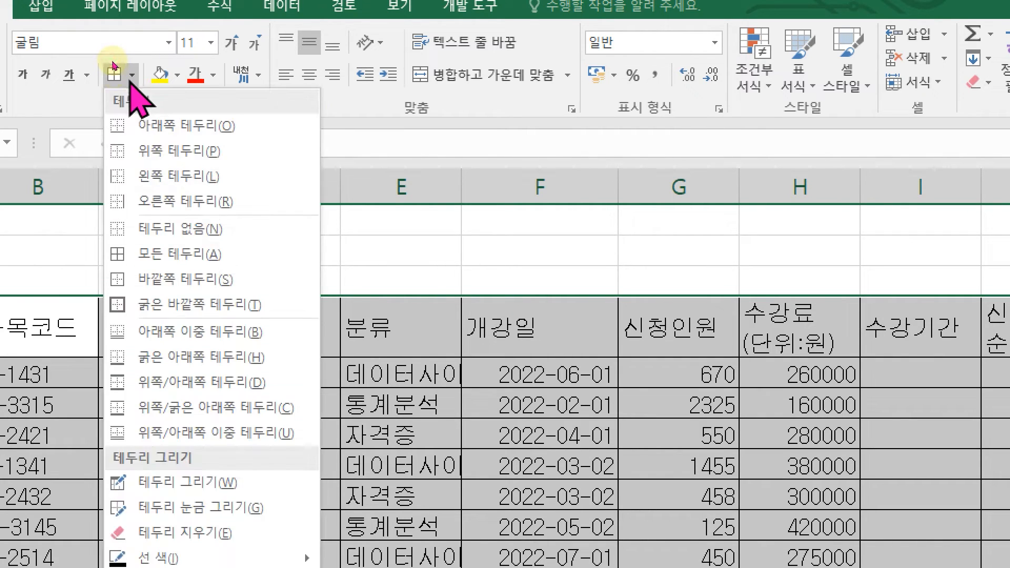
click(169, 305)
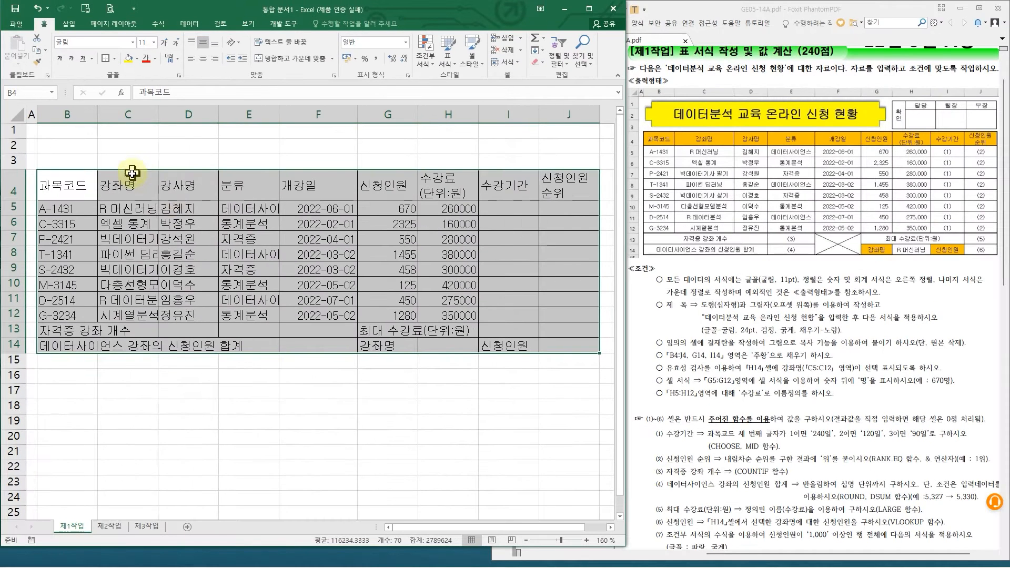
drag(52, 181, 555, 194)
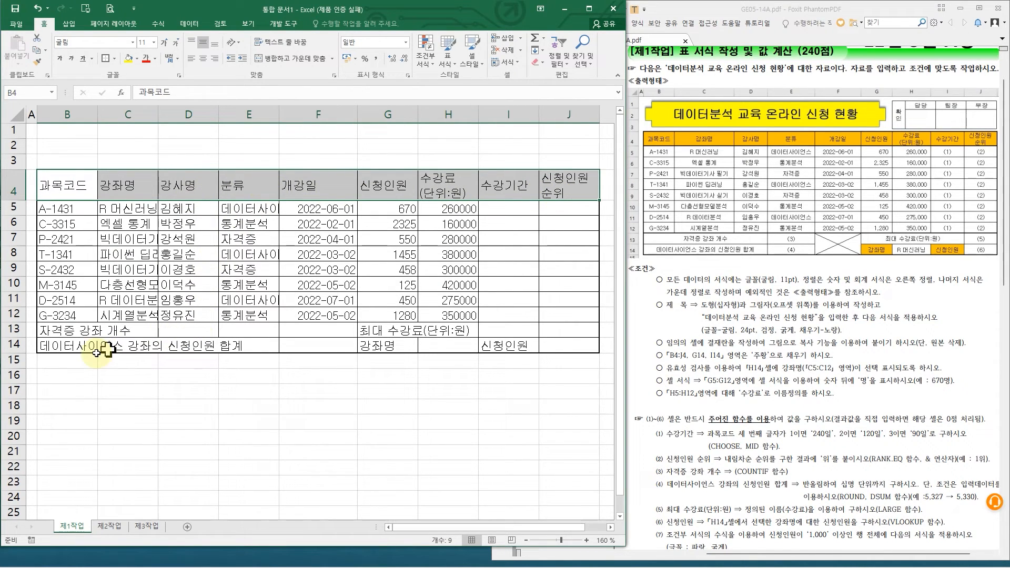
drag(58, 330, 563, 342)
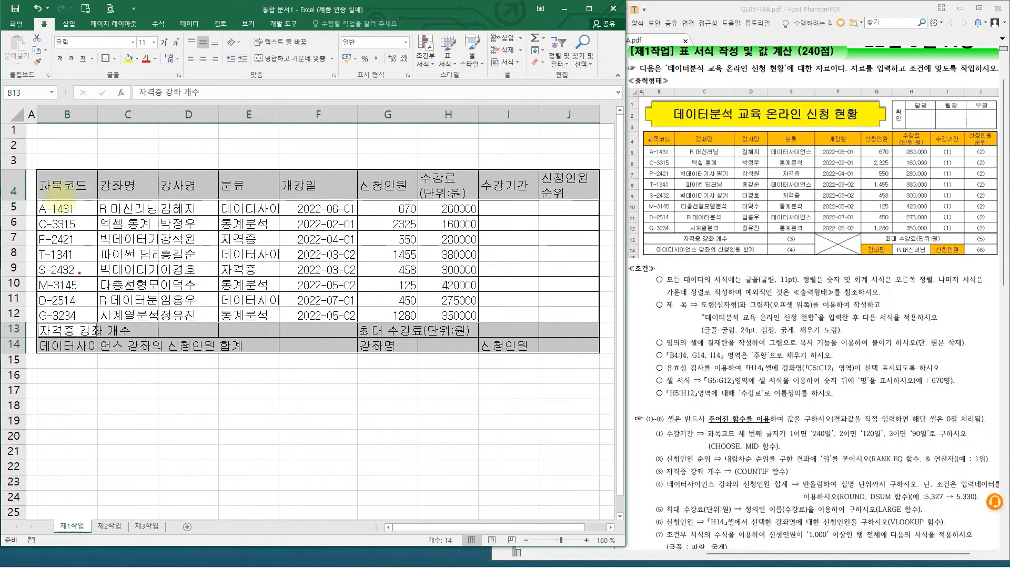
Outline the header row B4:J4 and summary rows B13:J14 with their own borders
mouse_move(36, 164)
mouse_down()
mouse_move(526, 210)
mouse_move(603, 197)
mouse_up()
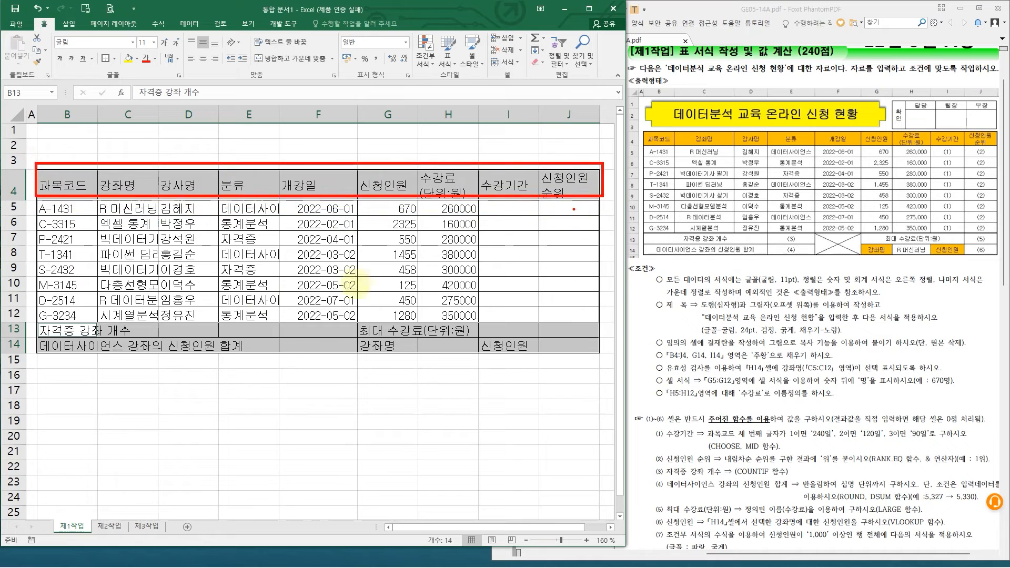
mouse_move(36, 320)
mouse_down()
mouse_move(50, 342)
mouse_move(604, 357)
mouse_up()
drag(325, 140, 313, 169)
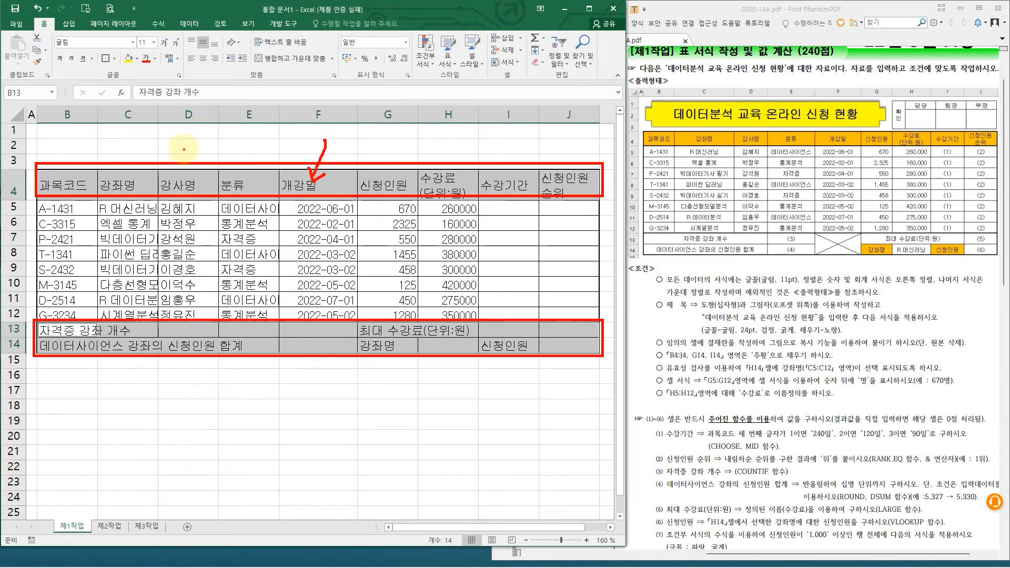
key(Escape)
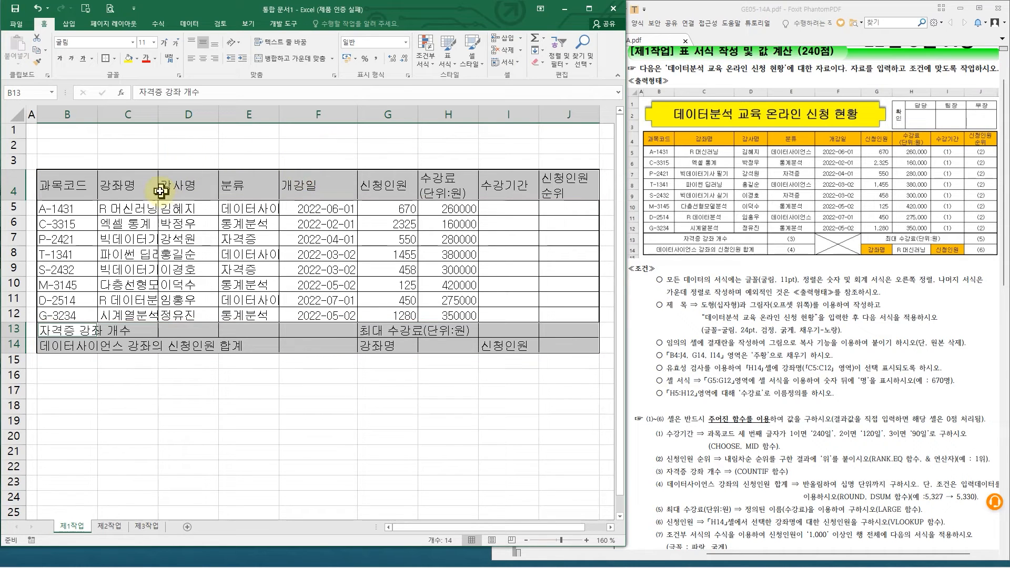
click(106, 58)
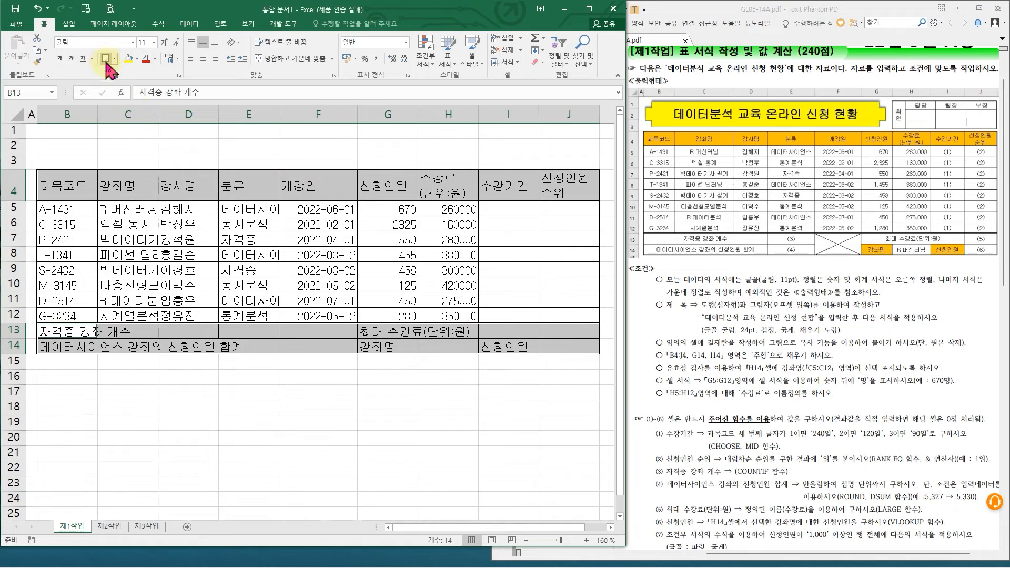
click(223, 418)
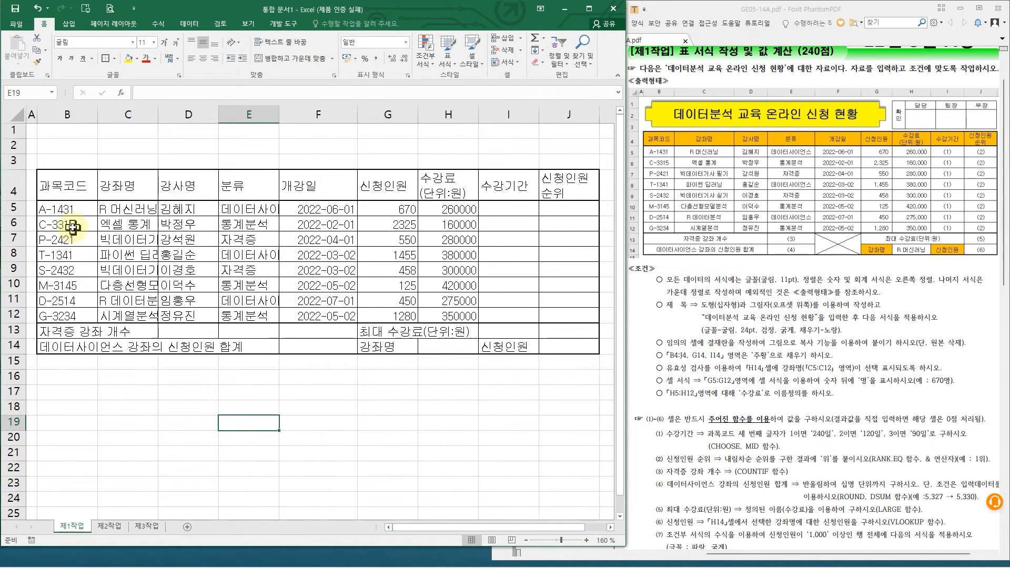
drag(49, 200, 89, 199)
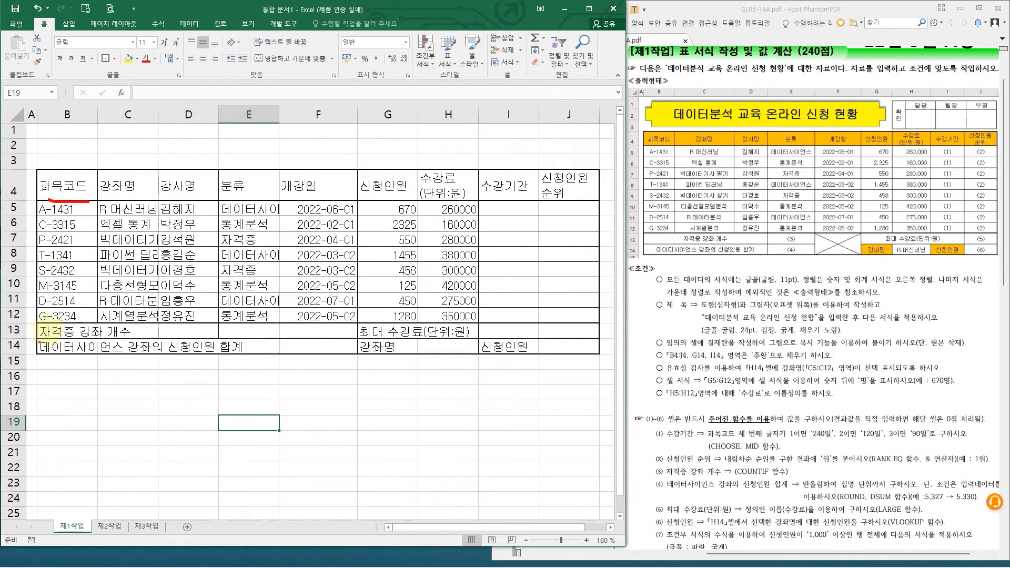
key(Escape)
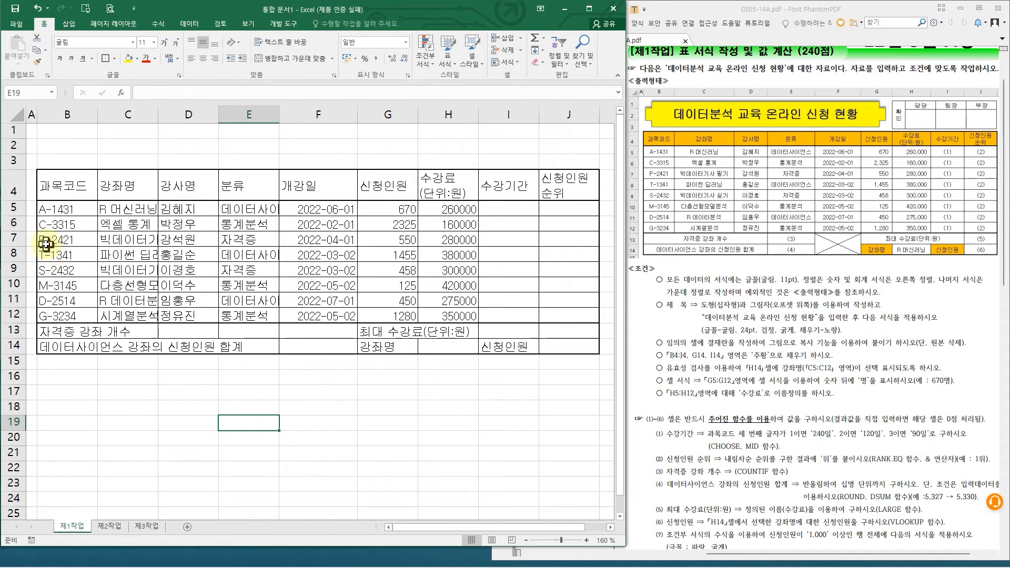
drag(37, 199, 598, 323)
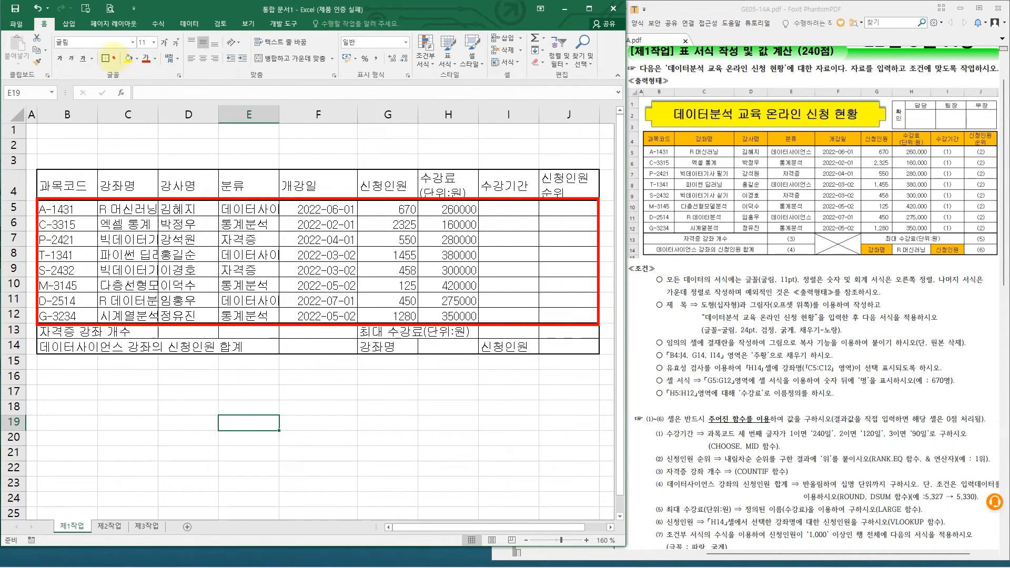
click(240, 162)
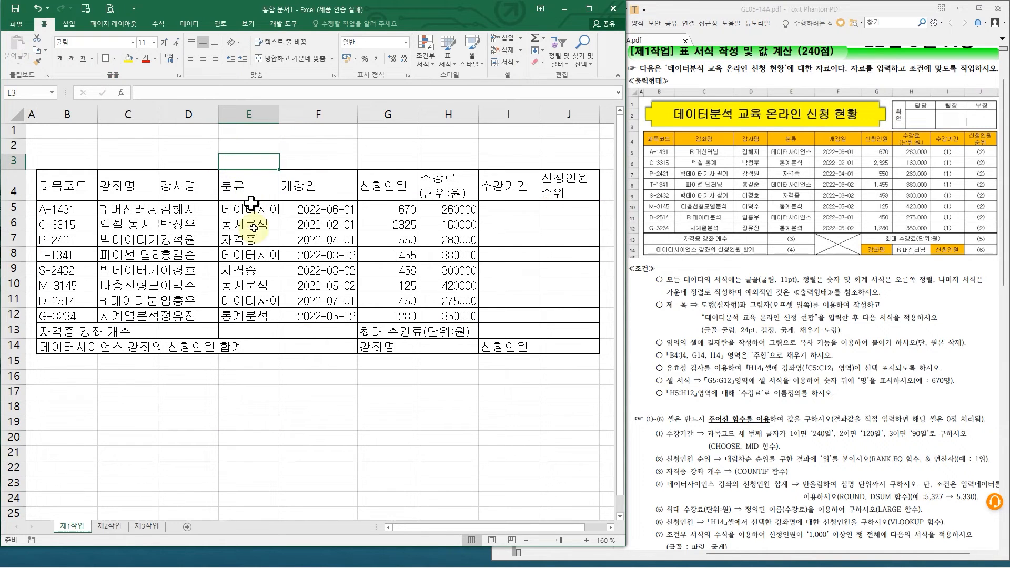
click(506, 213)
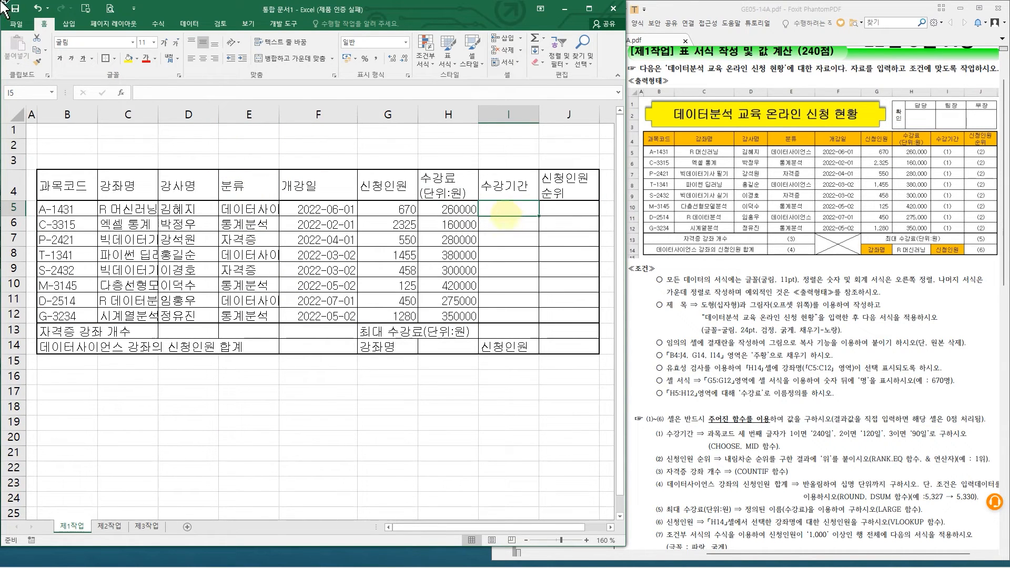
mouse_move(541, 206)
mouse_down()
mouse_move(526, 220)
mouse_move(538, 233)
mouse_move(538, 311)
mouse_move(549, 307)
mouse_up()
key(Escape)
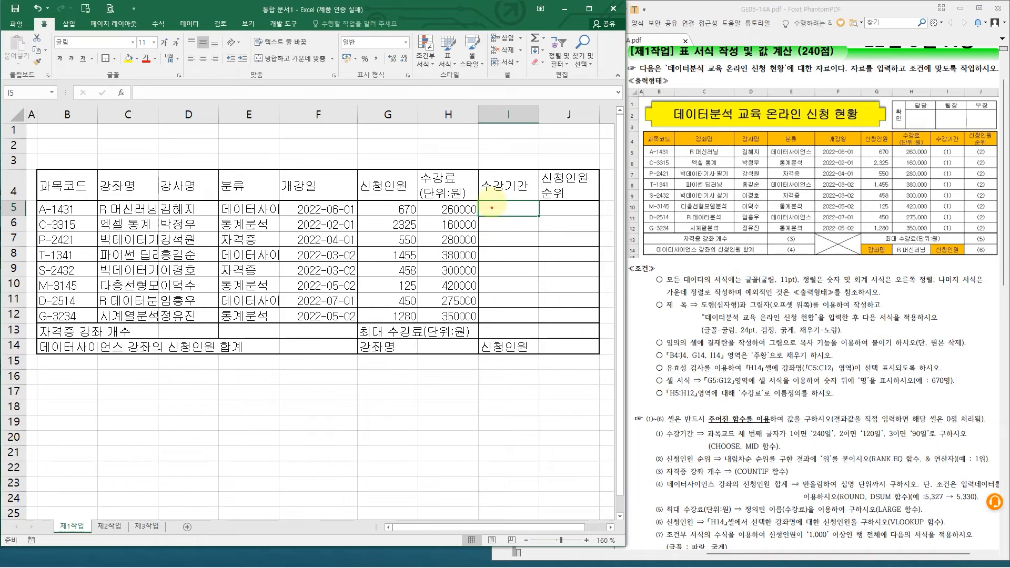
drag(490, 201, 522, 206)
mouse_move(545, 274)
mouse_down()
mouse_move(544, 246)
mouse_move(556, 274)
mouse_up()
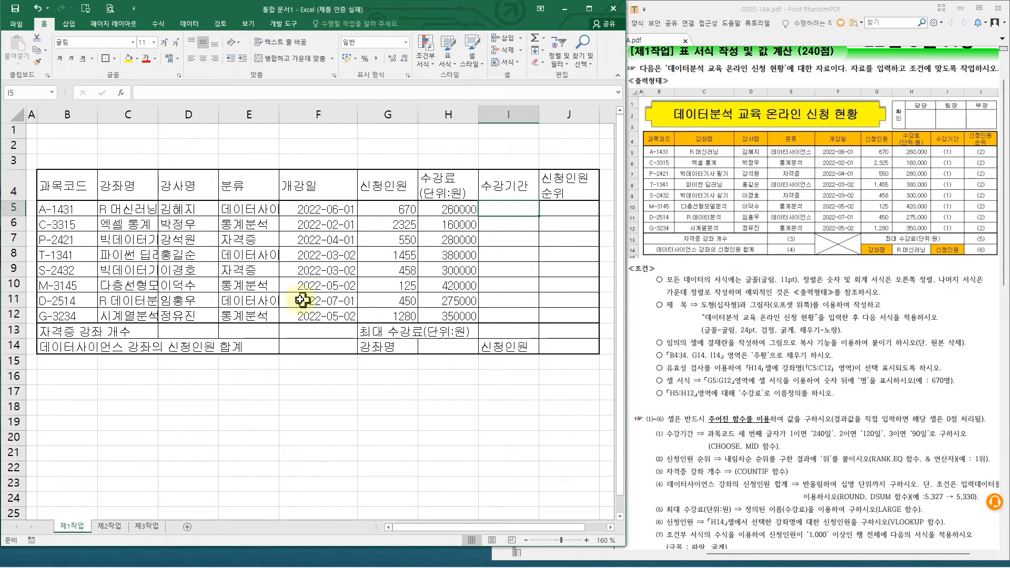
click(292, 285)
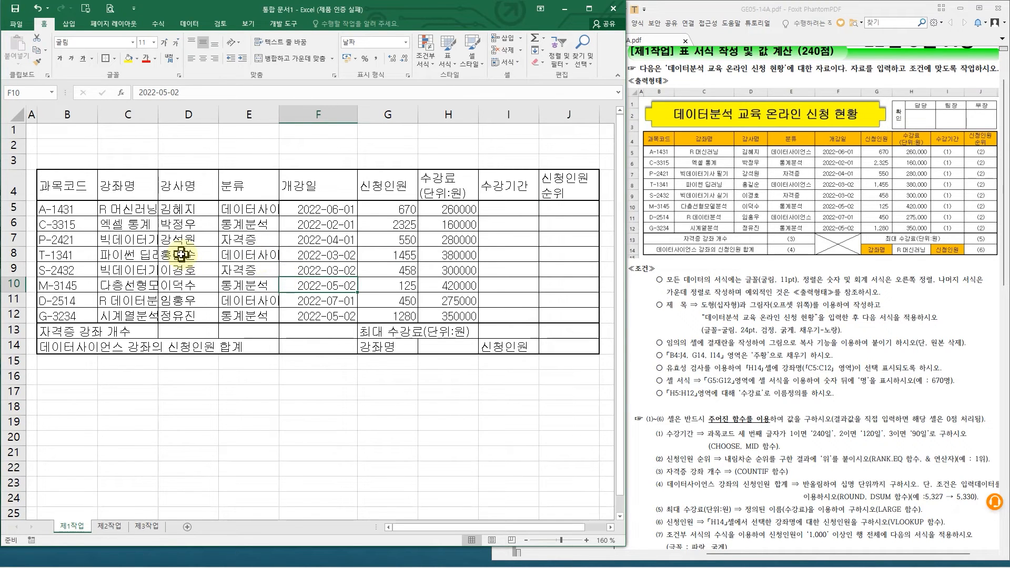
scroll(182, 255, down, 1)
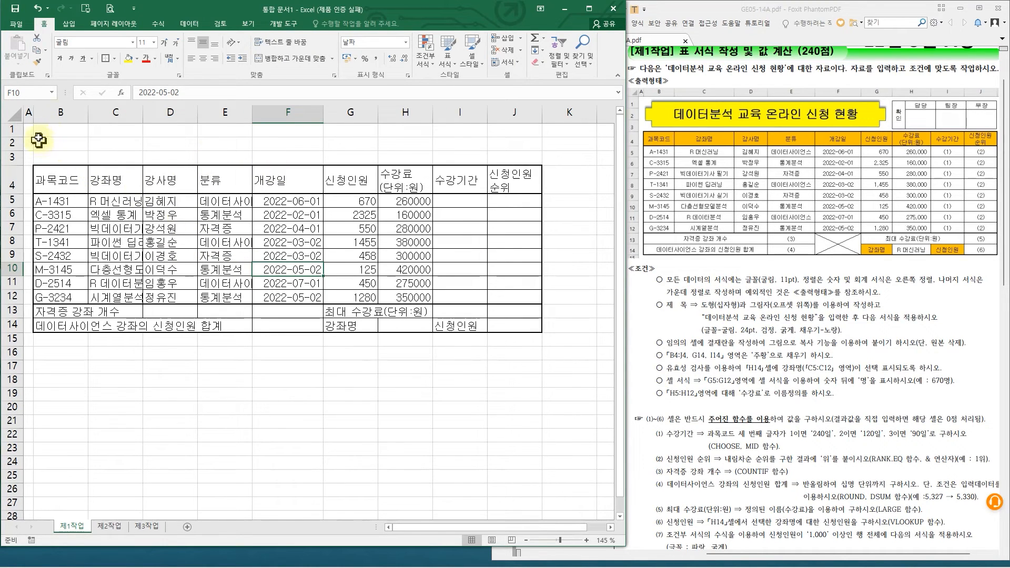
Select columns B through J and auto-fit them to their contents
drag(55, 114, 504, 112)
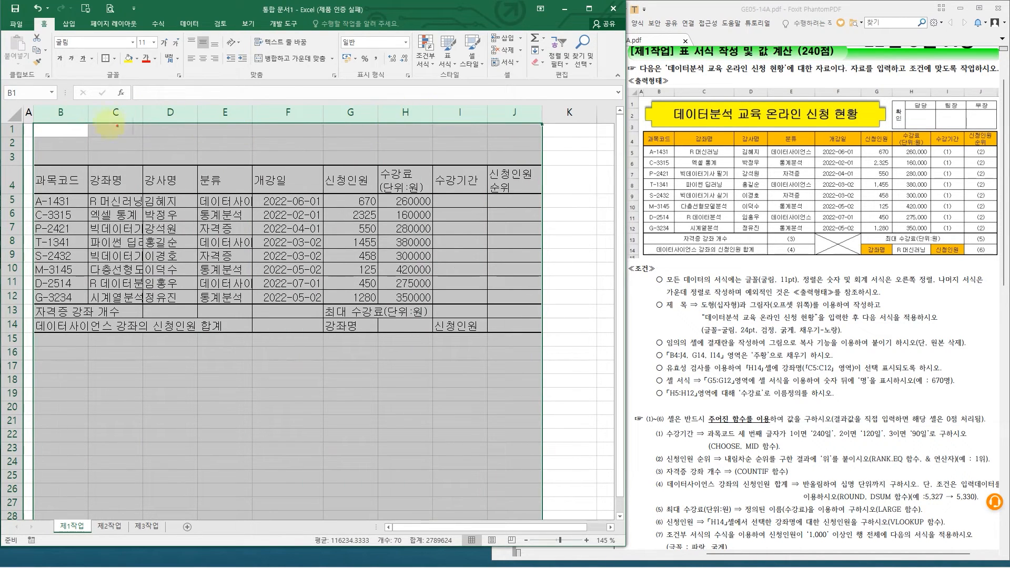
mouse_move(66, 114)
mouse_down()
mouse_move(55, 114)
mouse_move(400, 115)
mouse_up()
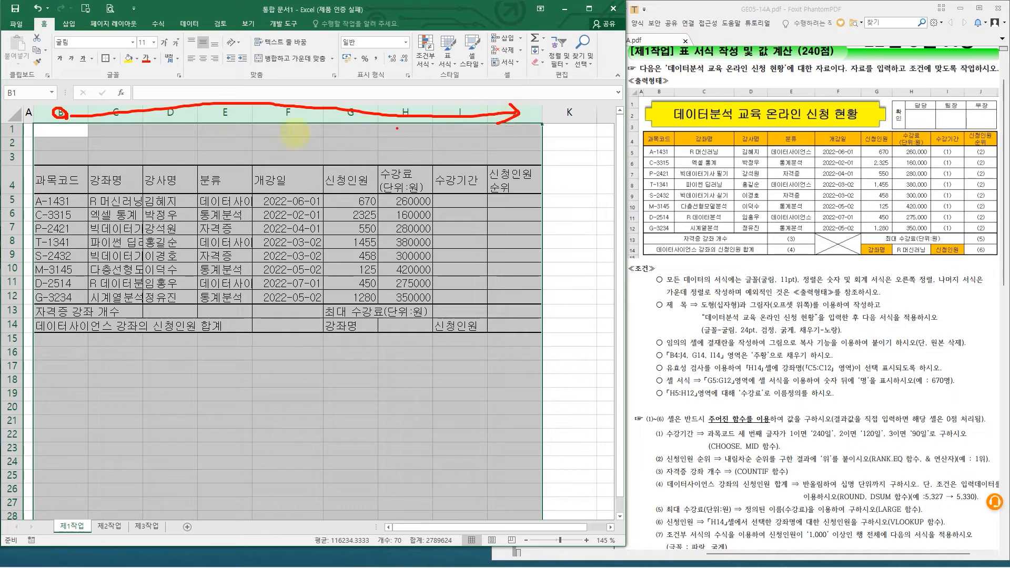
drag(60, 112, 266, 119)
drag(394, 117, 488, 113)
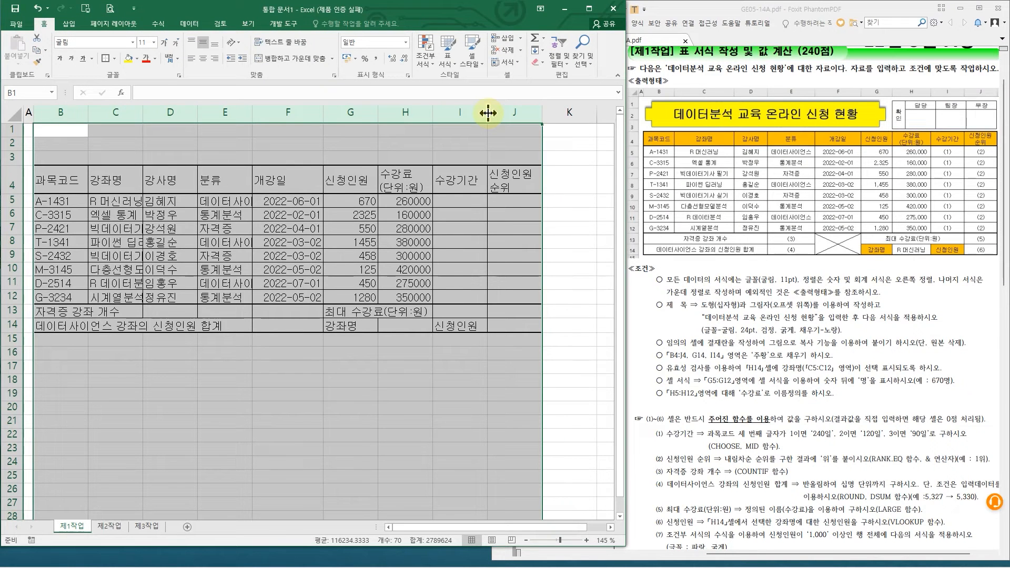
double_click(488, 113)
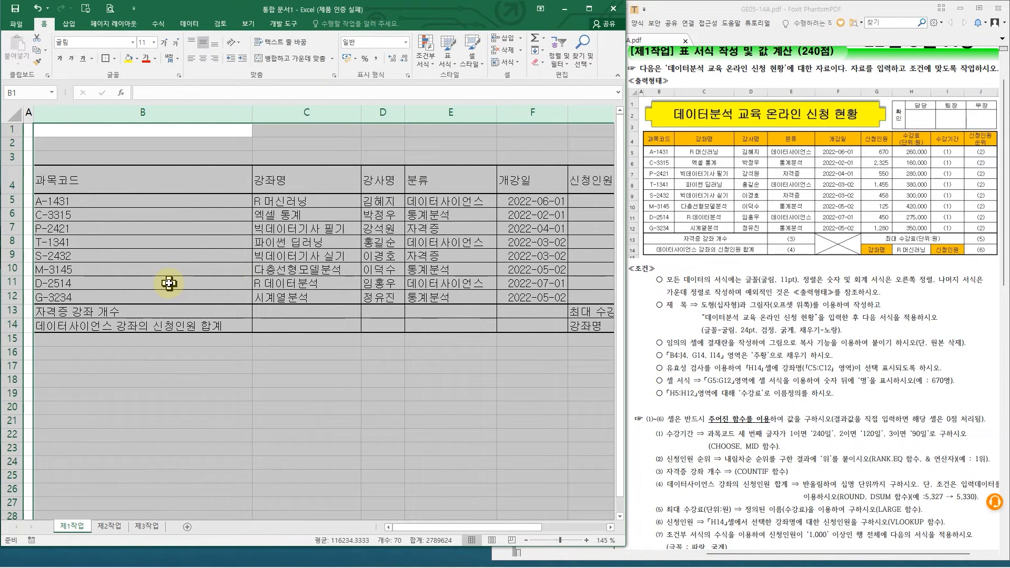
Narrow columns B and G back to compact widths
click(169, 116)
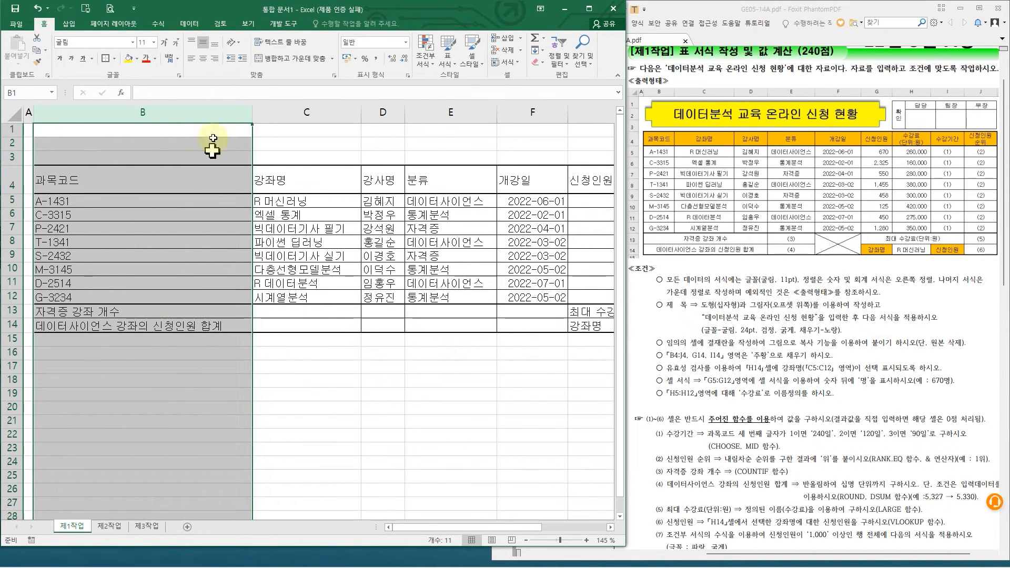
drag(251, 115, 91, 138)
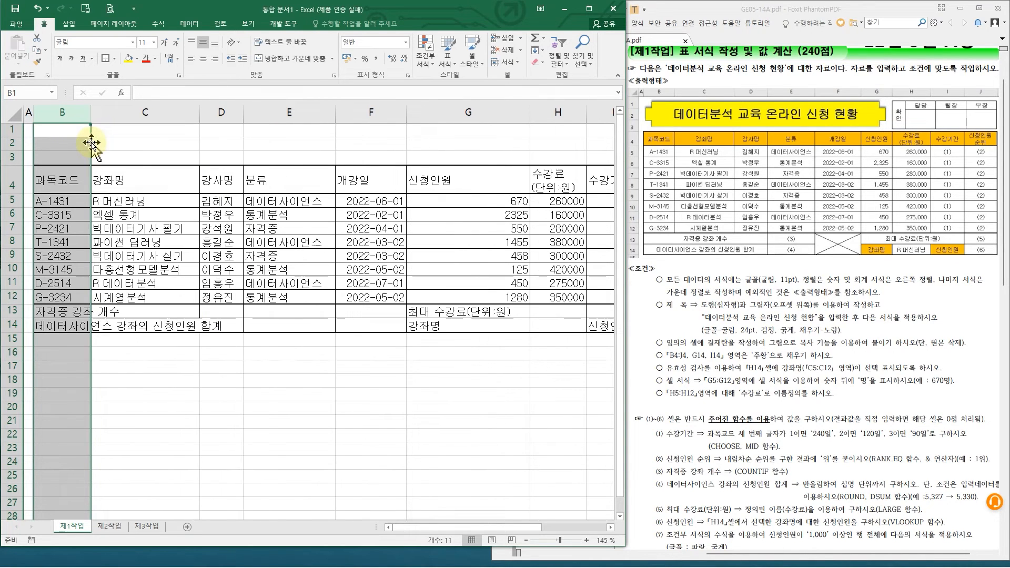
drag(528, 114, 460, 114)
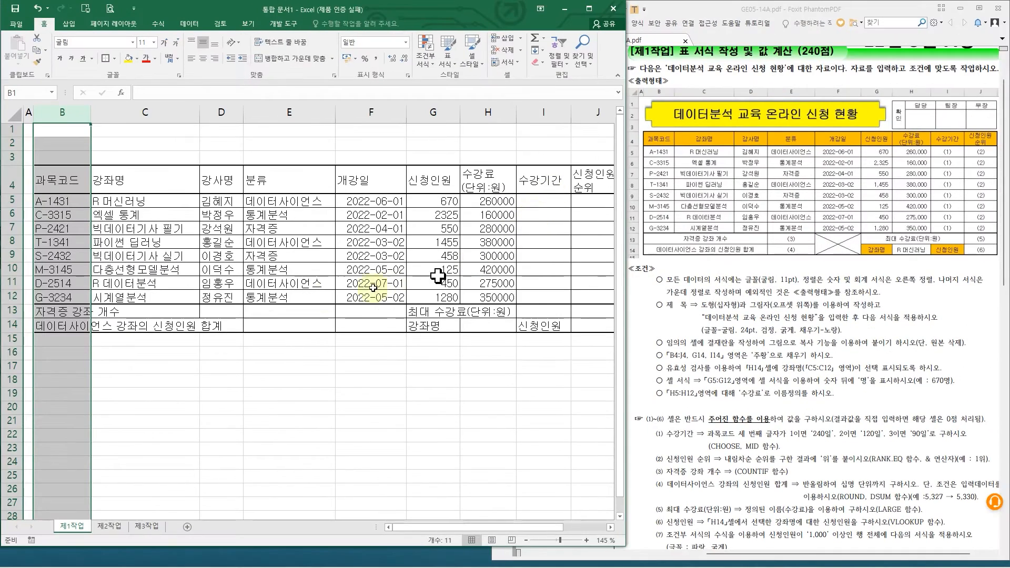
click(230, 297)
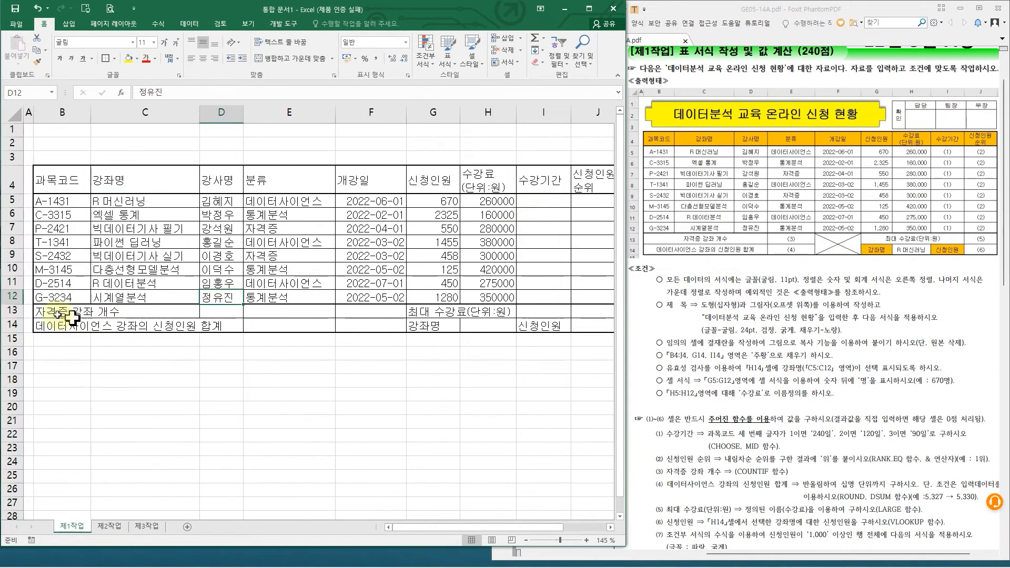
Select the row 13 label cells B13:E13 and merge and centre them
drag(49, 313, 284, 309)
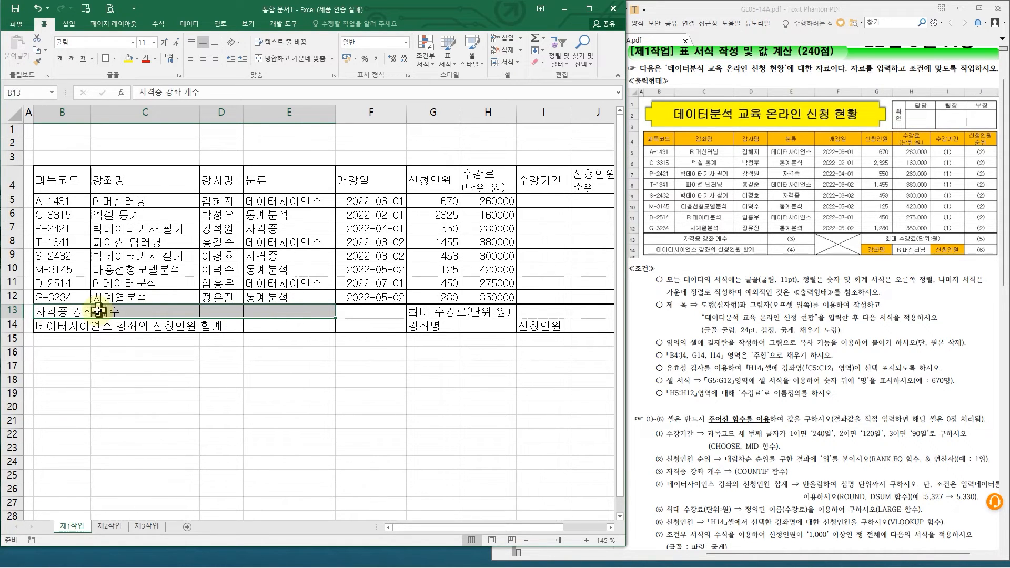
click(282, 59)
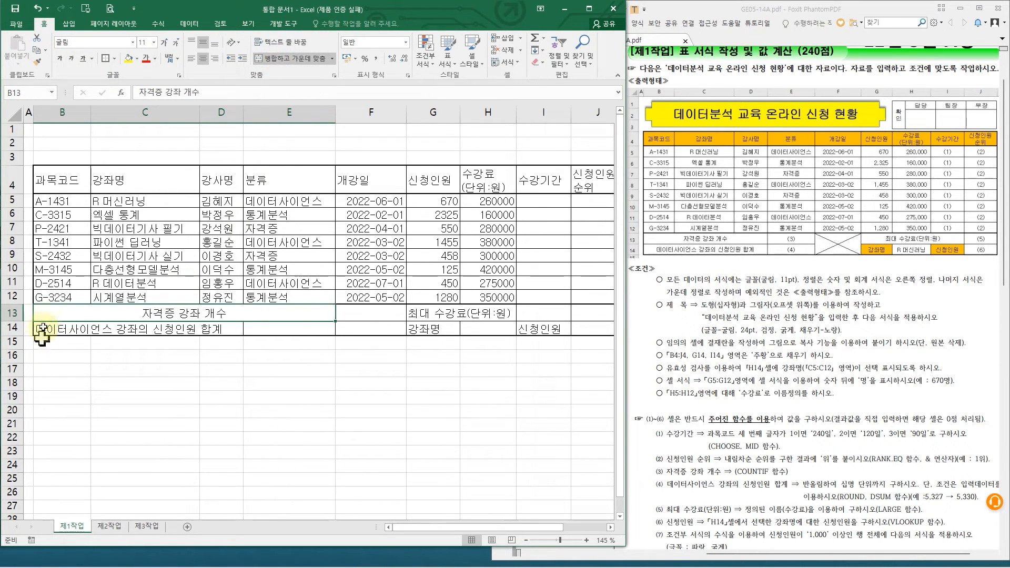
mouse_move(32, 303)
mouse_down()
mouse_move(71, 319)
mouse_move(319, 307)
mouse_move(336, 321)
mouse_up()
mouse_move(268, 51)
mouse_down()
mouse_move(272, 61)
mouse_move(281, 46)
mouse_up()
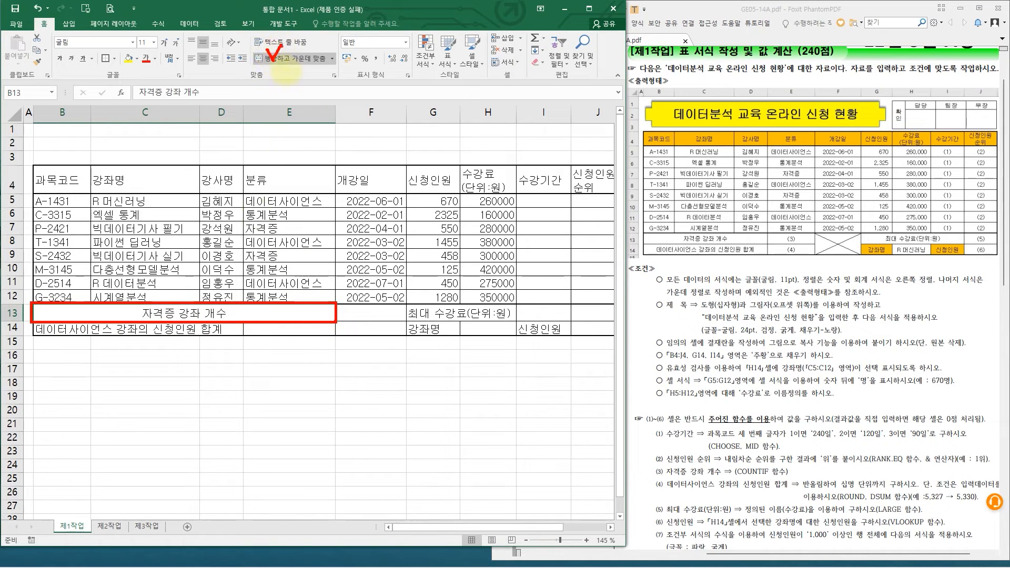
key(Escape)
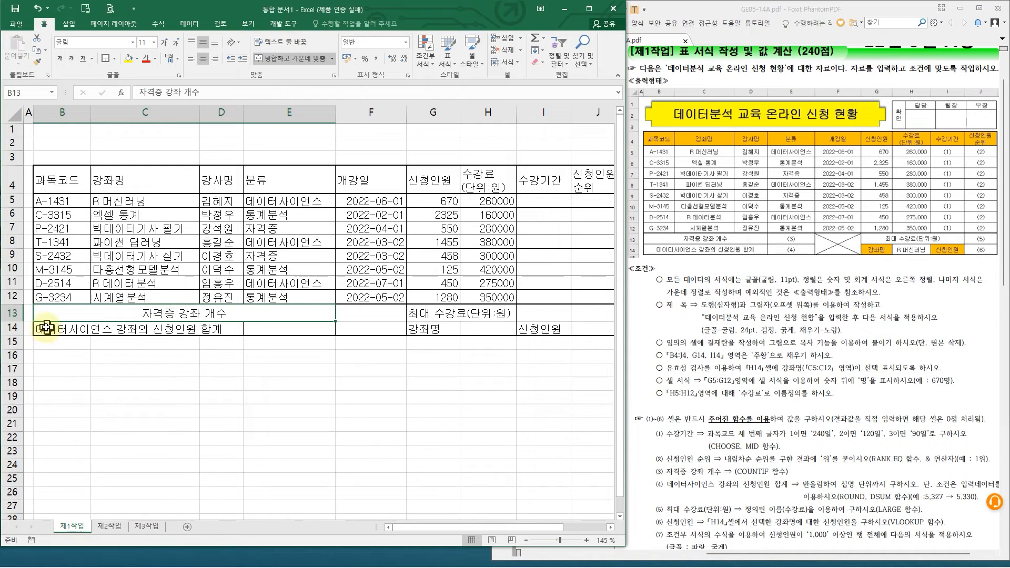
Select B14:E14, then select the maximum fee label range G13:I13
drag(44, 328, 289, 328)
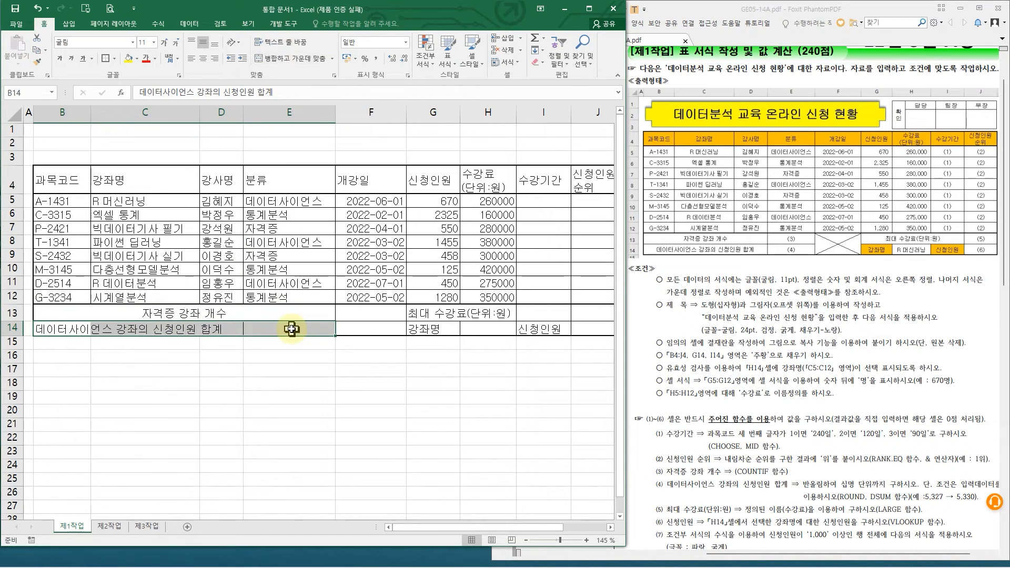
key(ctrl+2)
mouse_move(33, 315)
mouse_down()
mouse_move(210, 336)
mouse_move(333, 337)
mouse_up()
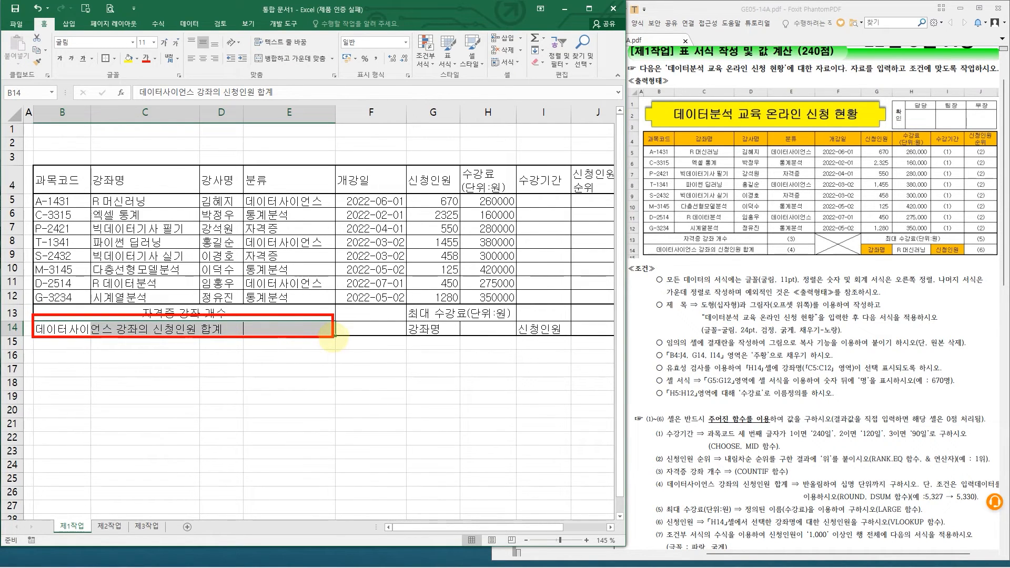
key(Escape)
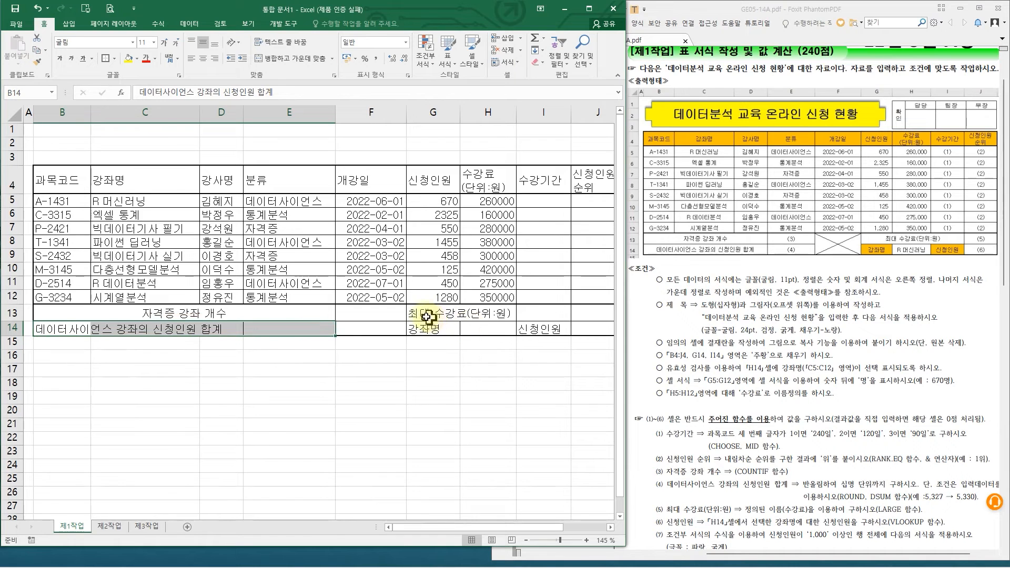
click(425, 314)
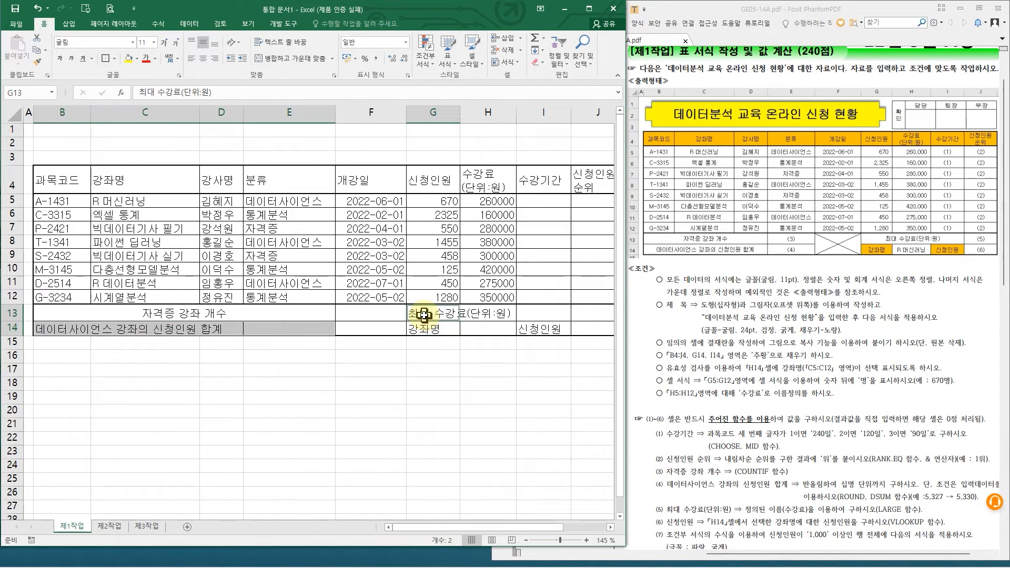
drag(424, 315, 530, 308)
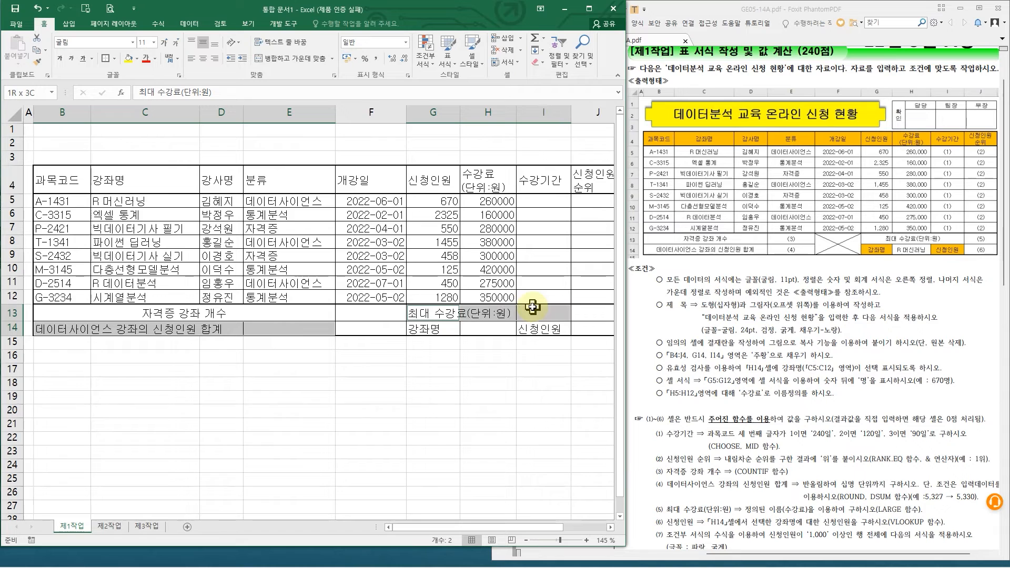
drag(539, 307, 539, 307)
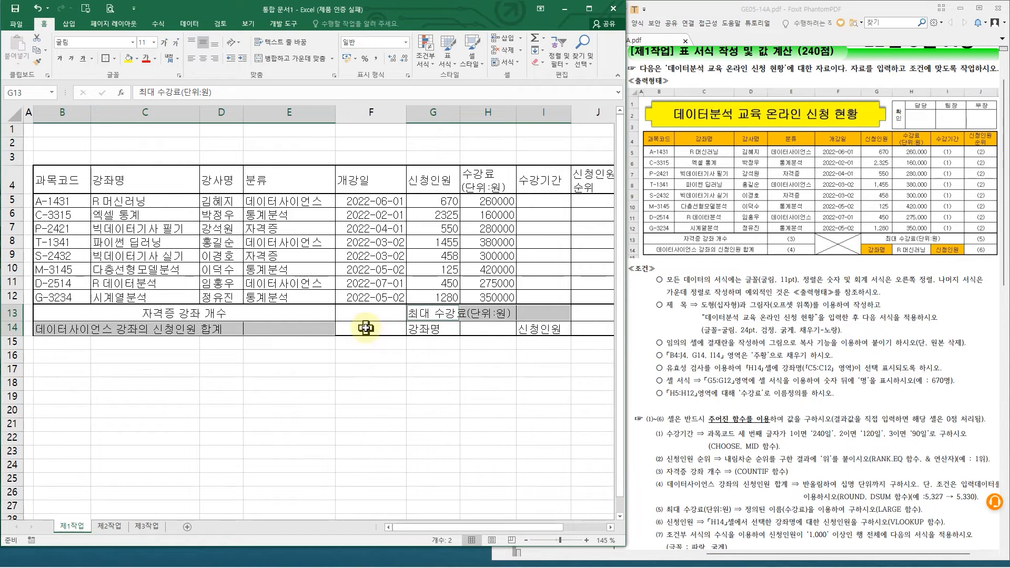
Add F13 to the selection while outlining F13:F14, B14:E14 and G13:I13 with red annotations
mouse_move(333, 298)
mouse_down()
mouse_move(362, 329)
mouse_move(409, 343)
mouse_up()
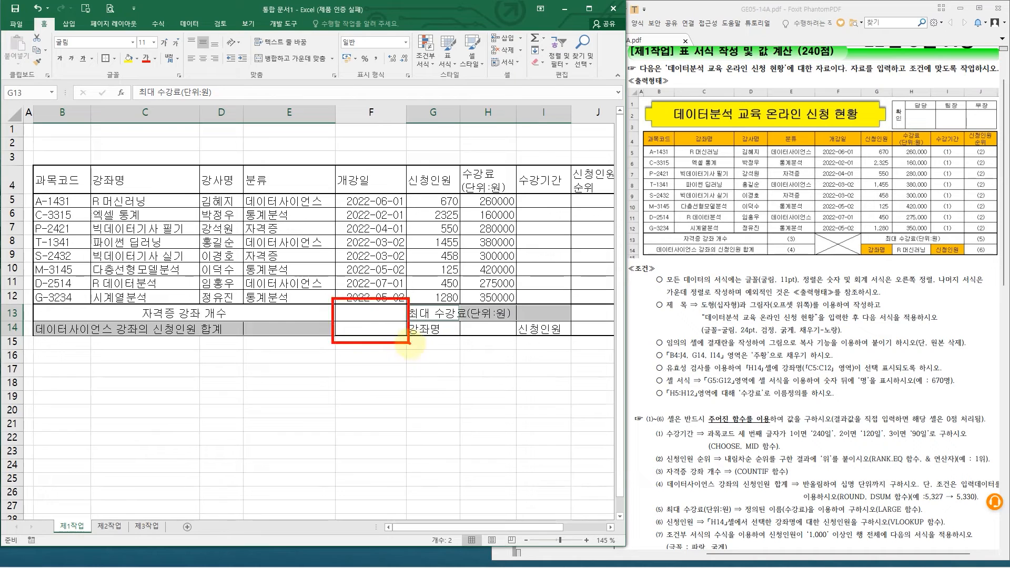
key(Escape)
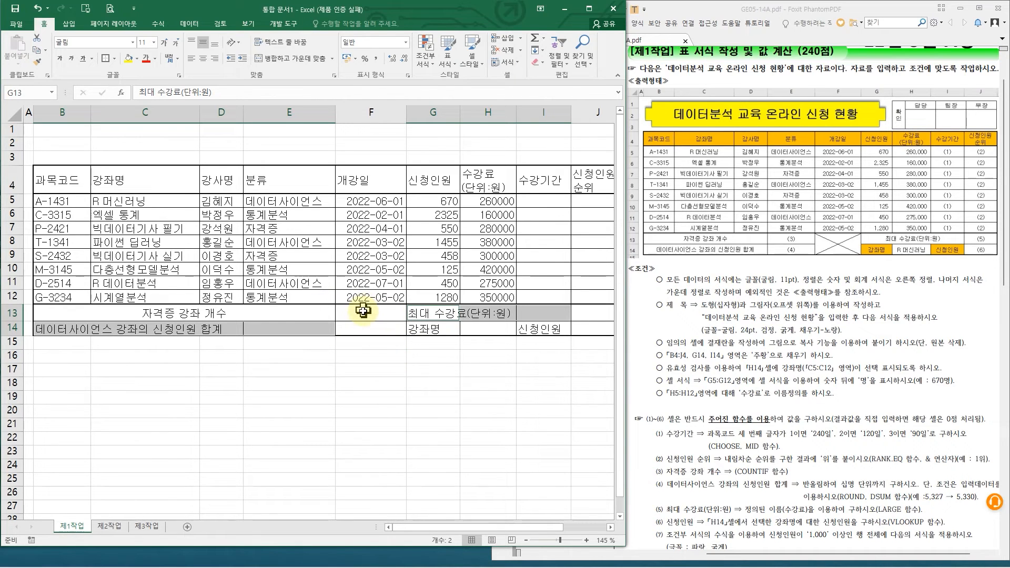
click(363, 312)
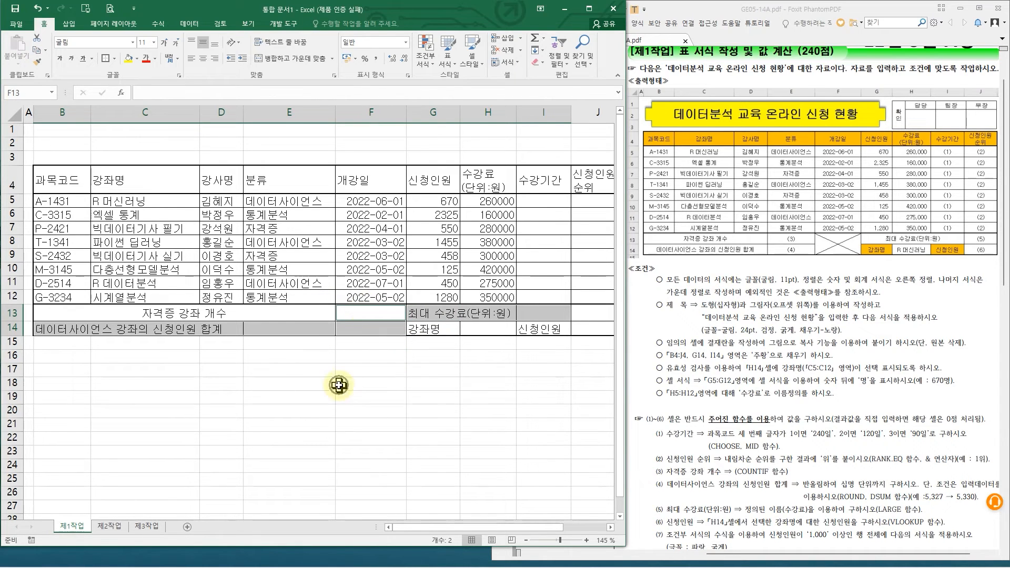
drag(33, 320, 334, 339)
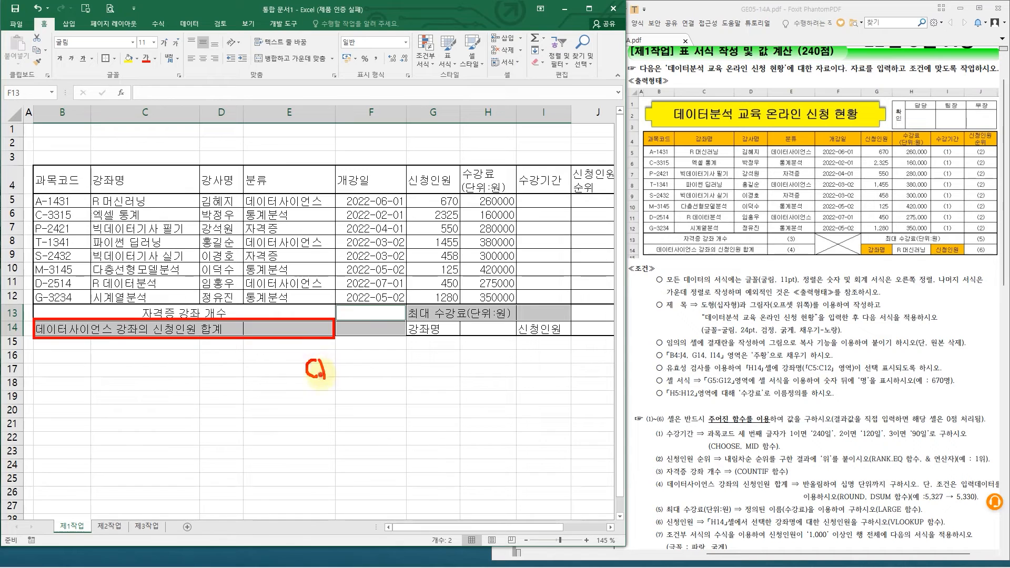
drag(349, 352, 354, 385)
mouse_move(336, 304)
mouse_down()
mouse_move(374, 342)
mouse_move(413, 340)
mouse_up()
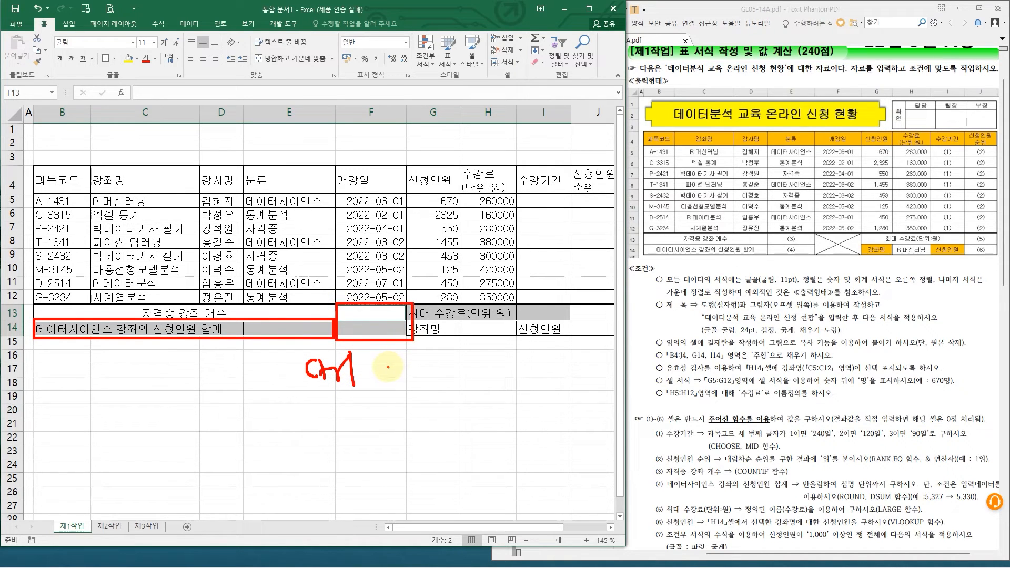
mouse_move(403, 297)
mouse_down()
mouse_move(429, 318)
mouse_move(573, 331)
mouse_move(564, 322)
mouse_up()
key(Escape)
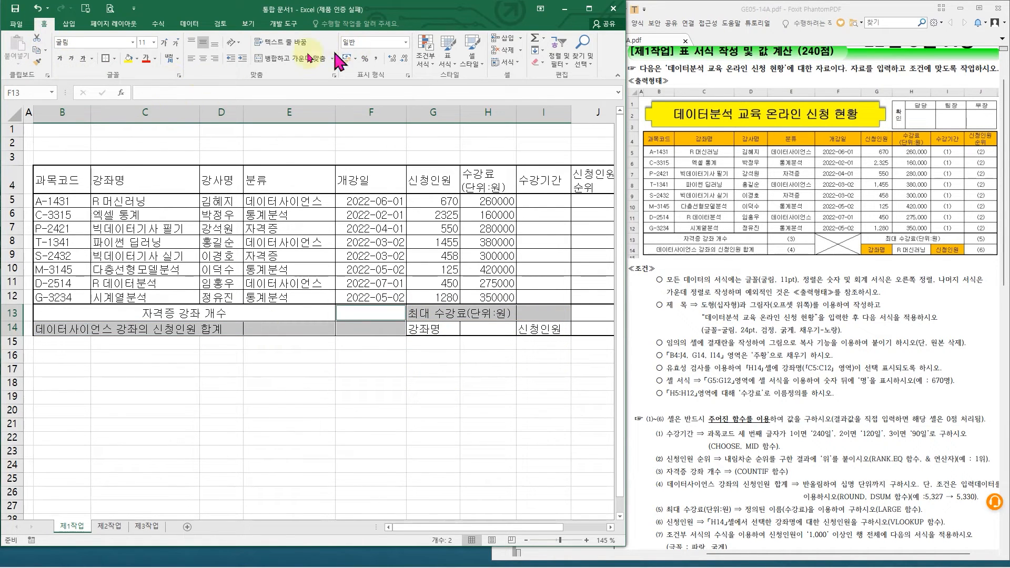
Merge and centre the selected row 13–14 label ranges
click(292, 60)
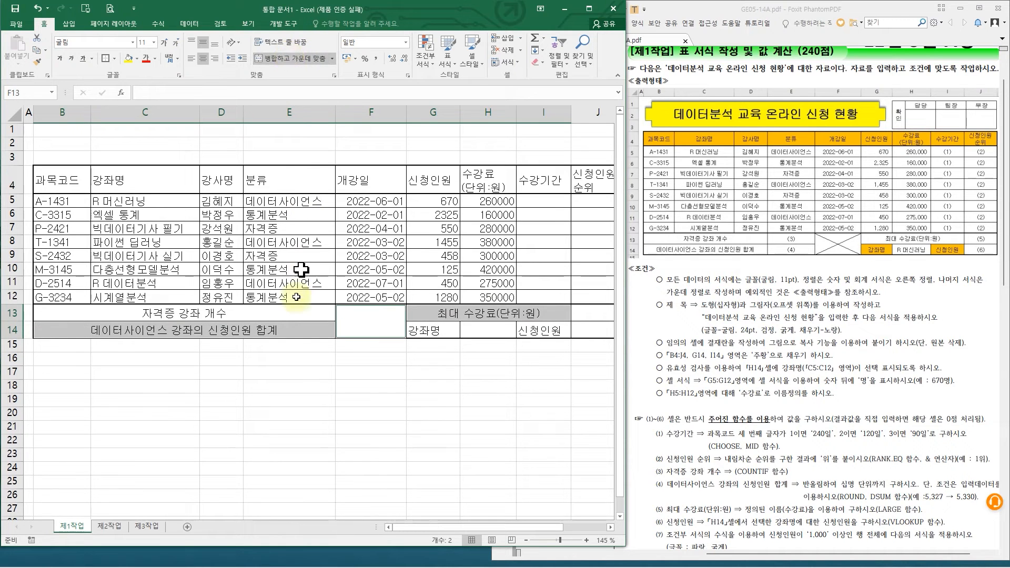
click(275, 314)
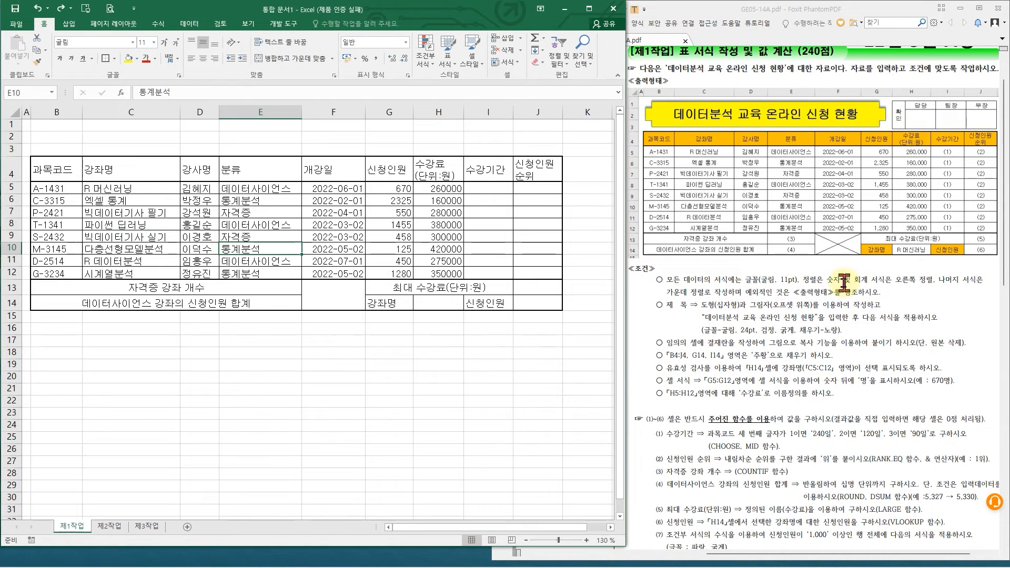
drag(815, 288, 933, 288)
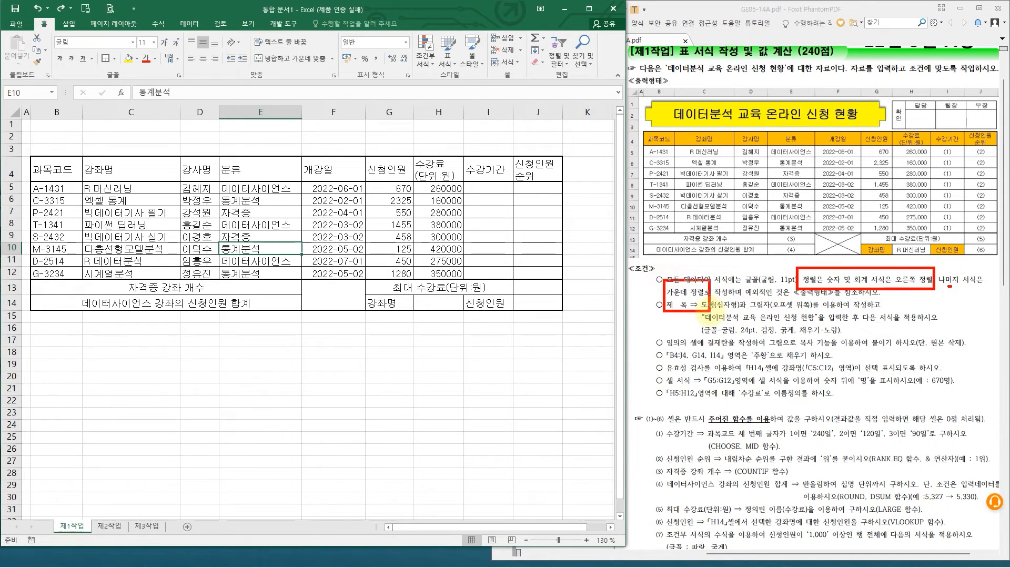
Centre the text across B4:J14 and right-align the figures in G5:H12
click(58, 171)
drag(58, 171, 549, 299)
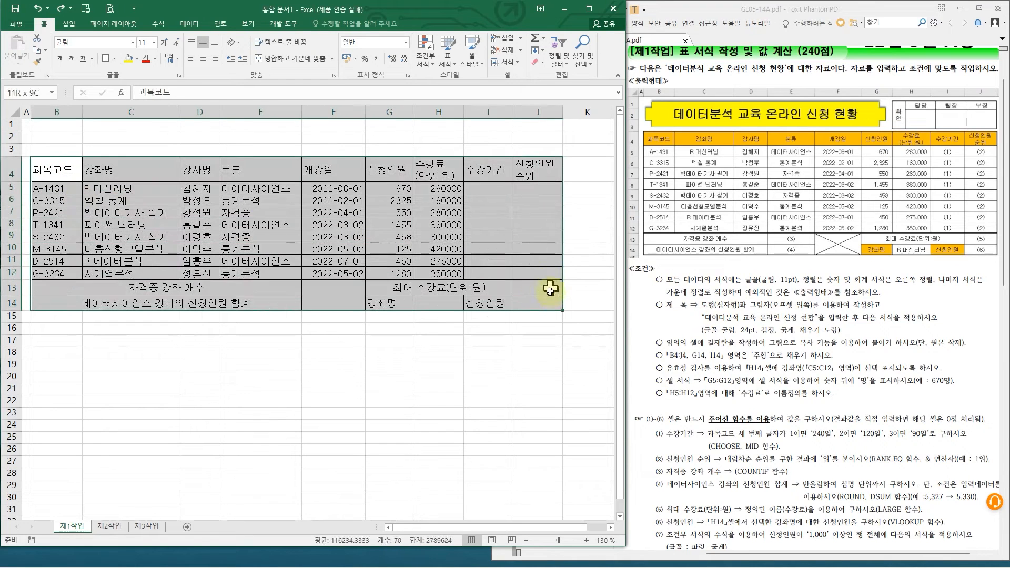
click(204, 58)
drag(390, 189, 444, 274)
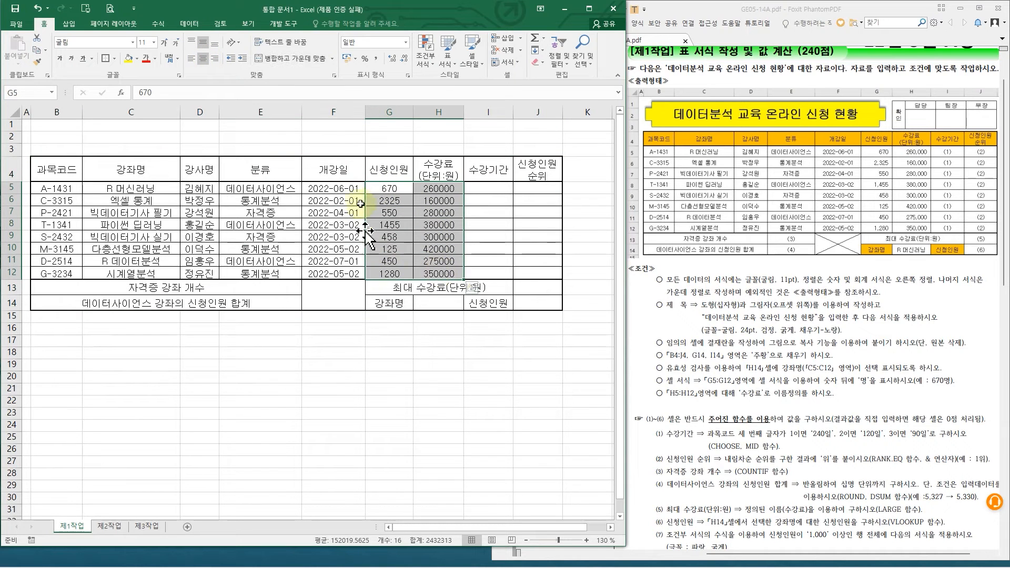
click(214, 58)
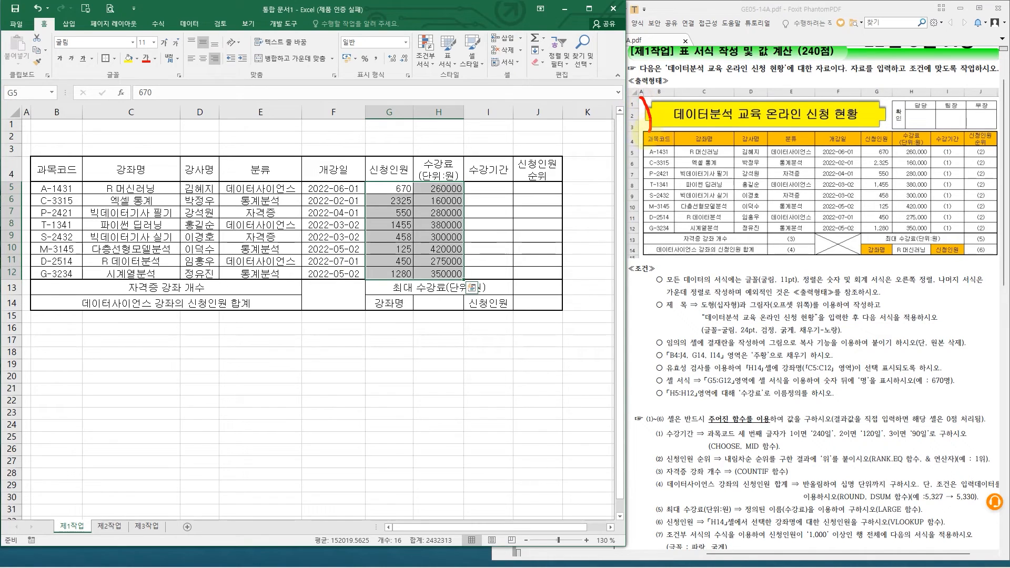
Make rows 1–3 taller, to height 17.25
drag(641, 141, 645, 225)
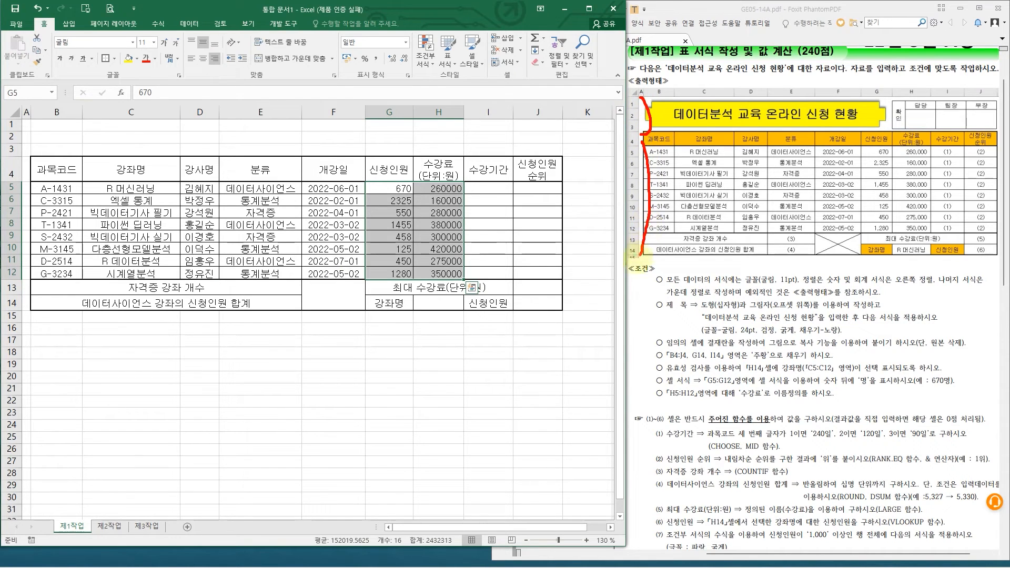
drag(10, 124, 6, 152)
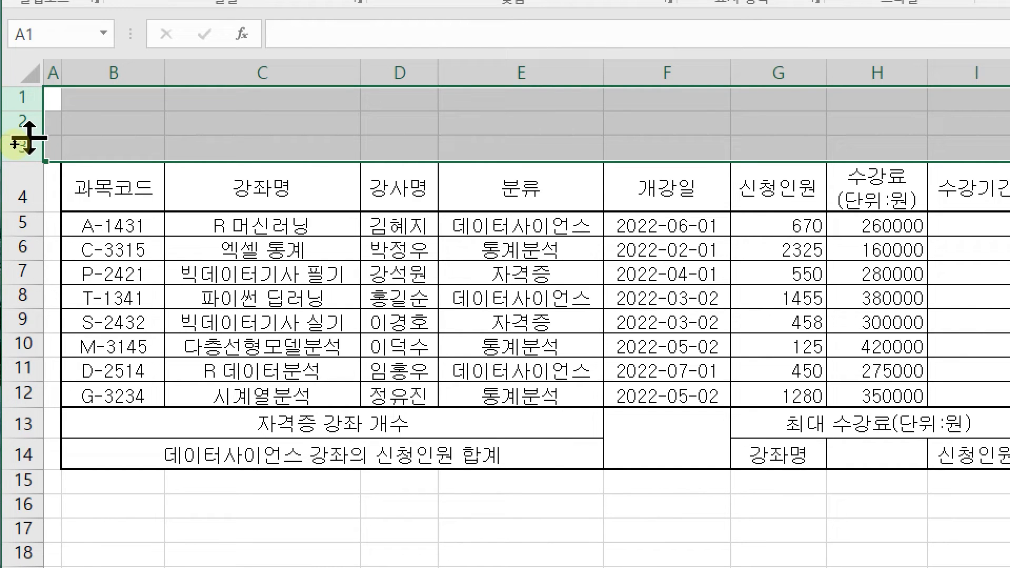
drag(29, 138, 24, 148)
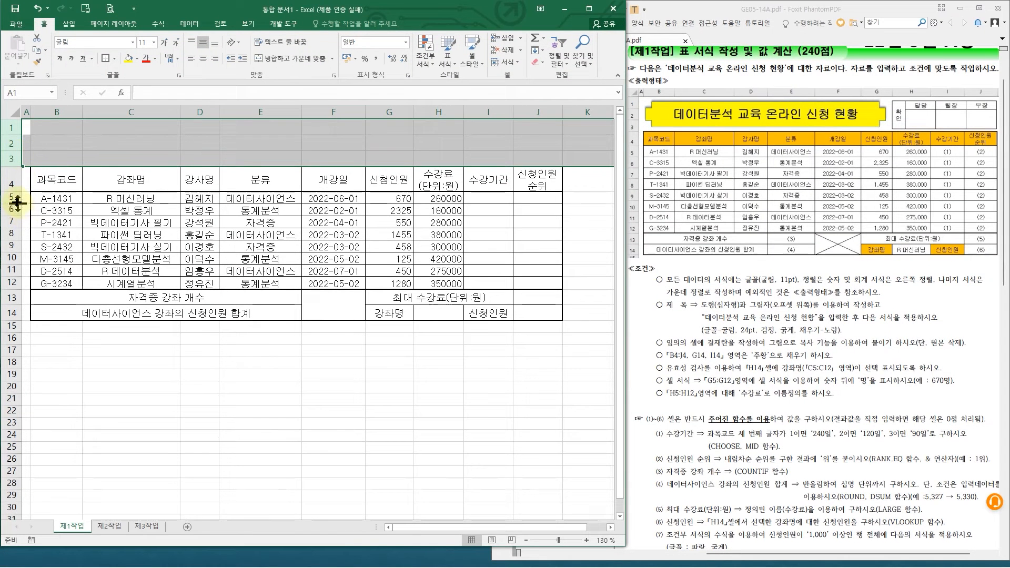
drag(17, 200, 14, 296)
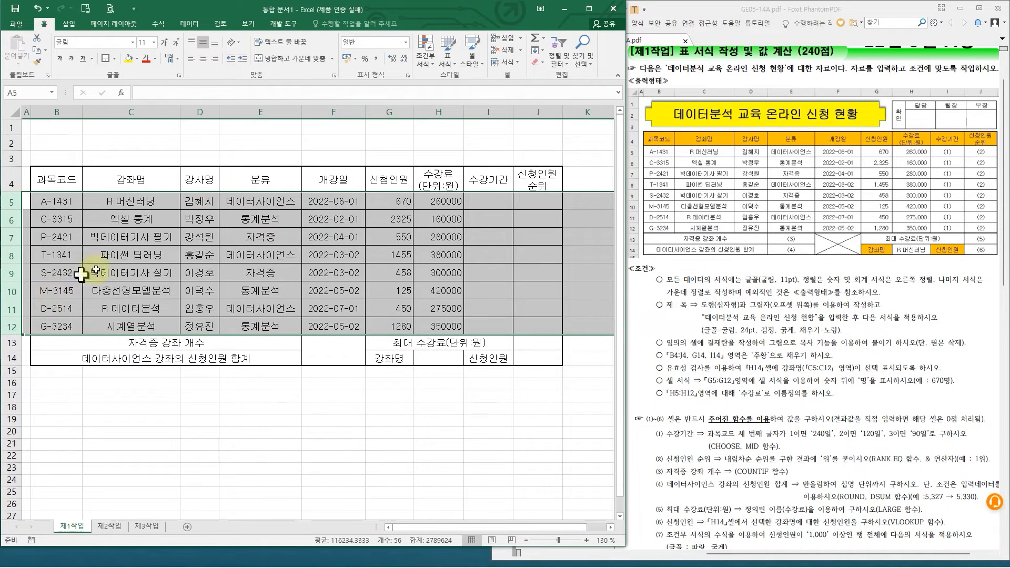
Unmerge the row 13–14 label cells
click(91, 258)
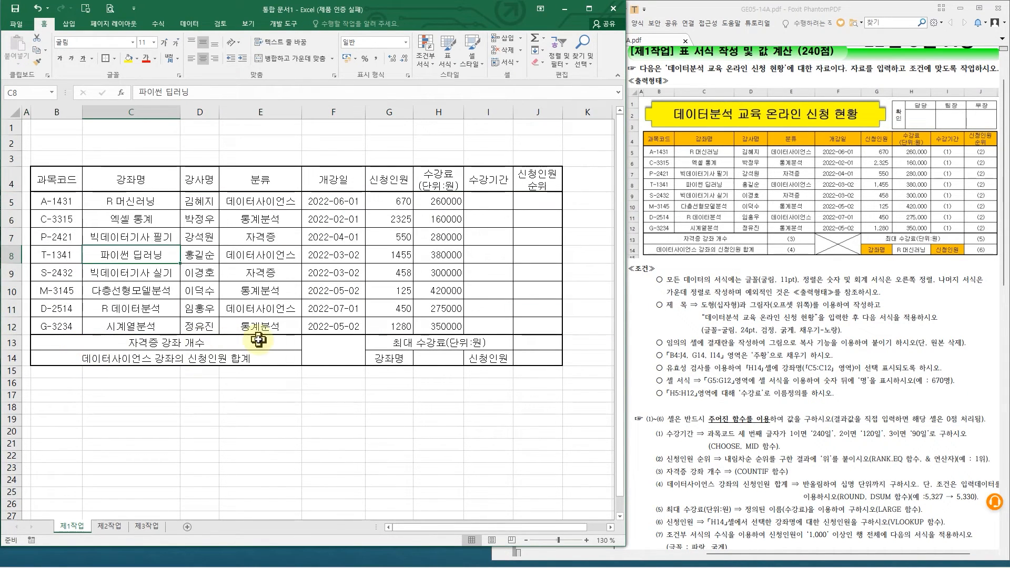
drag(105, 343, 103, 359)
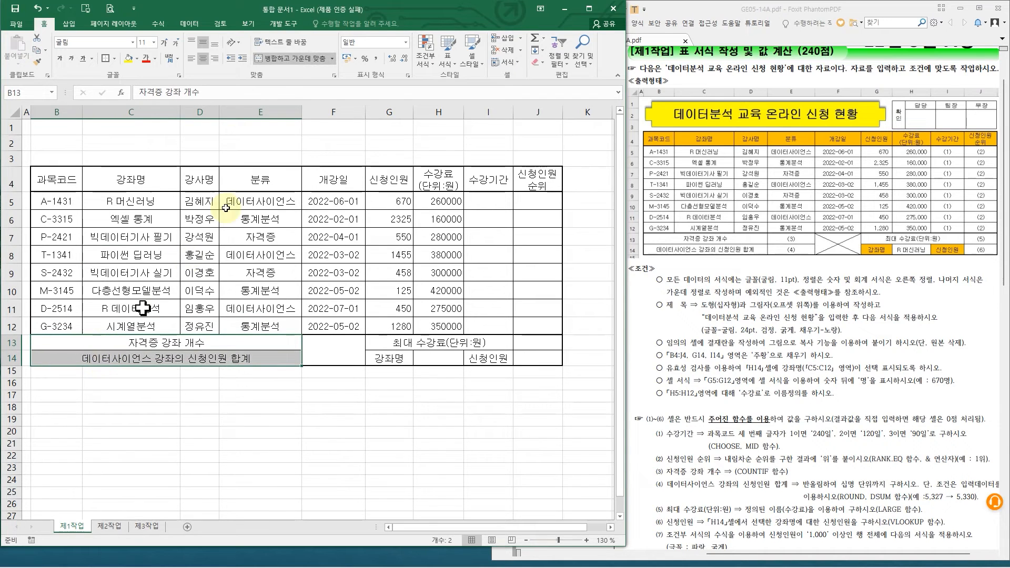
click(292, 60)
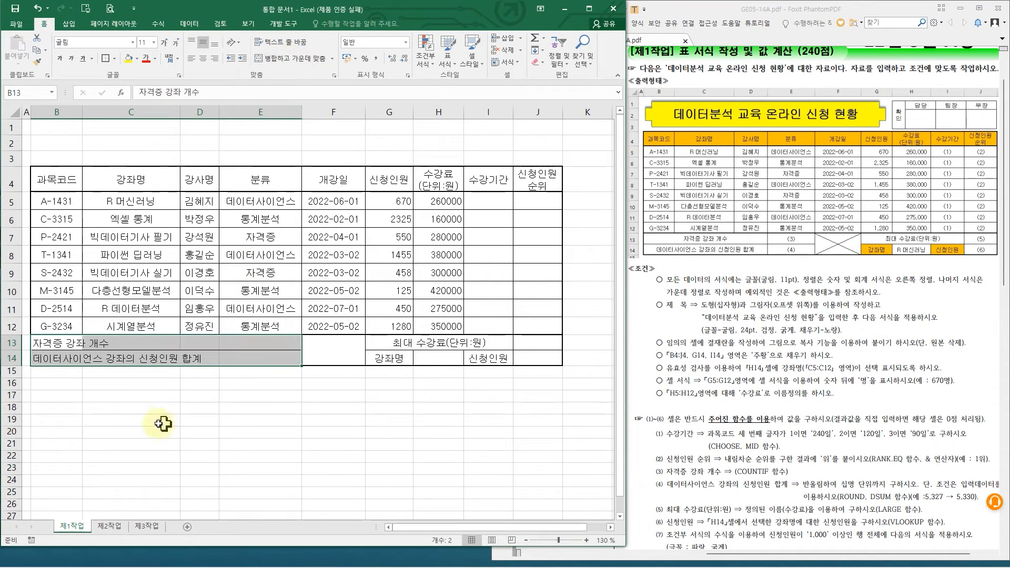
click(123, 400)
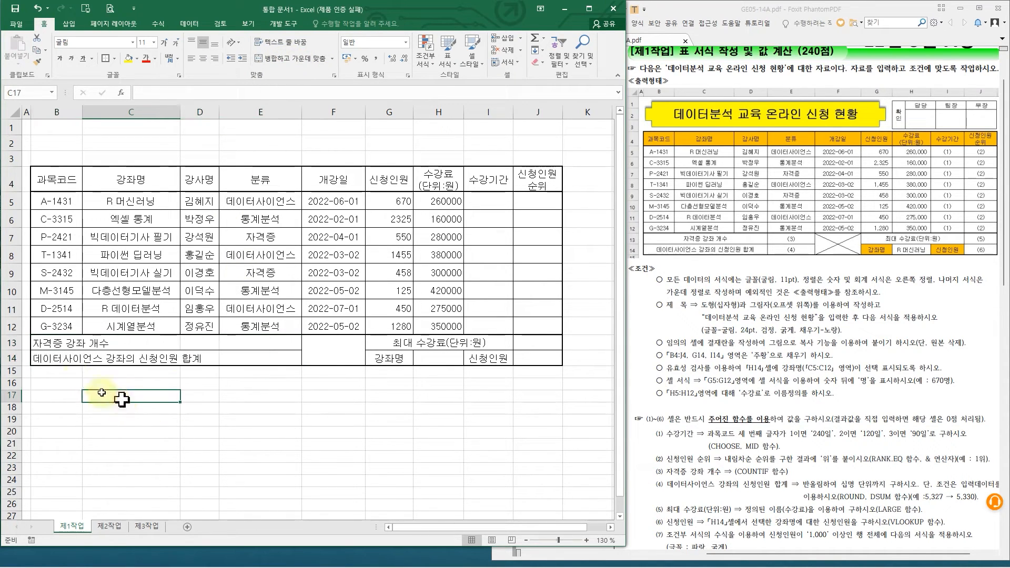
Merge and centre B13:D13 and B14:D14 as separate label cells
drag(41, 338, 198, 342)
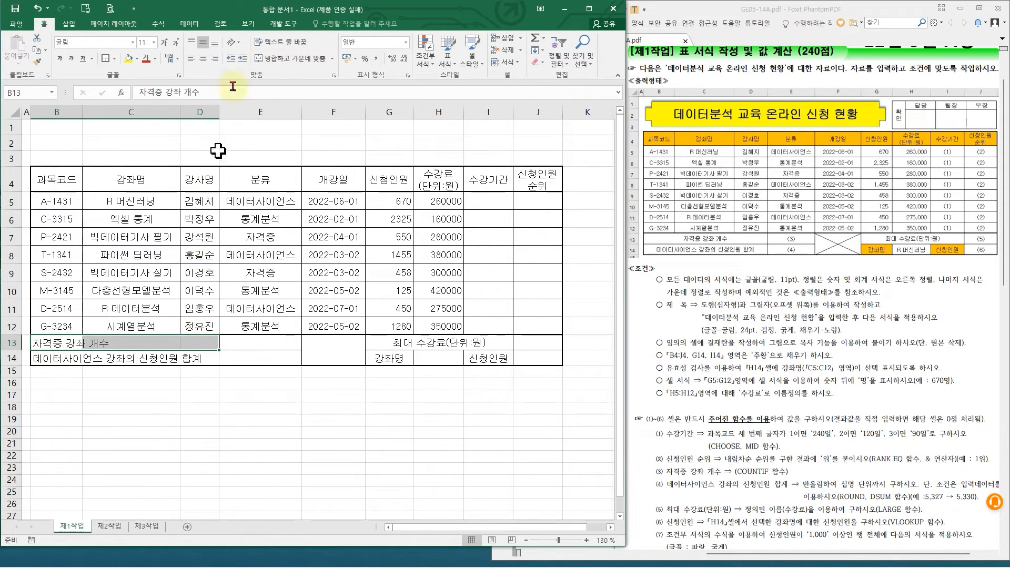
click(278, 61)
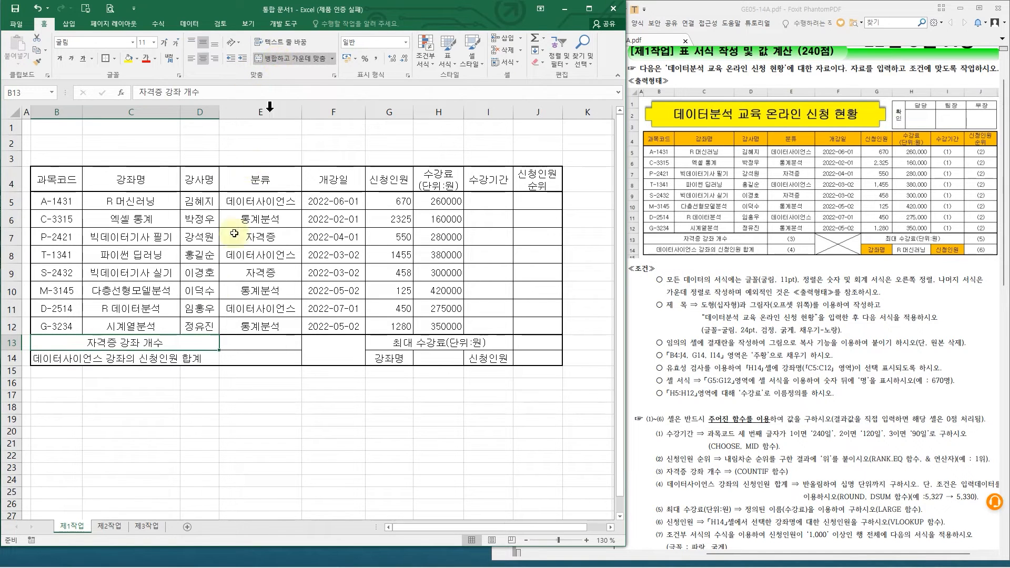
drag(58, 360, 194, 355)
click(284, 60)
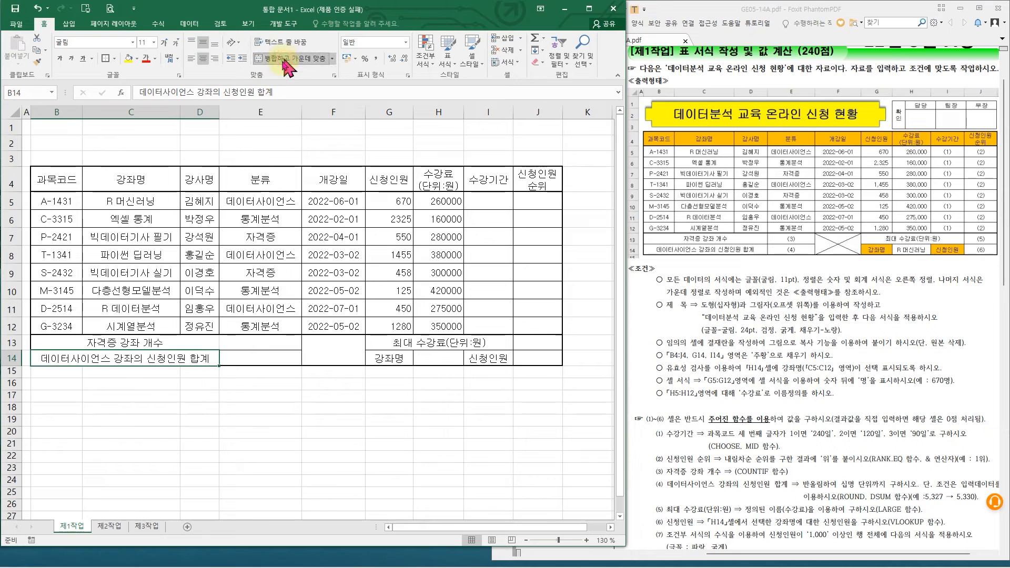
click(157, 410)
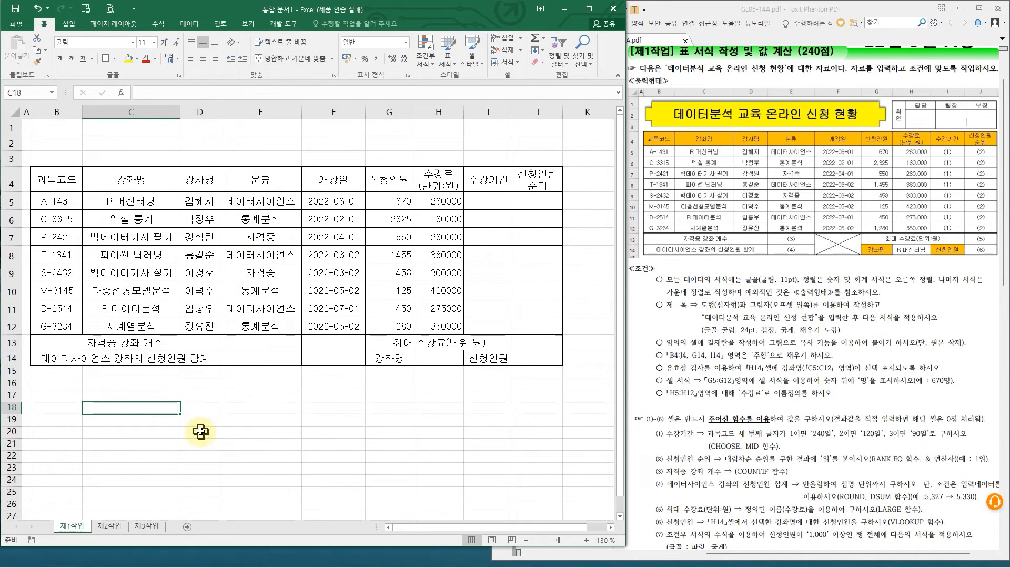
Select the summary rows B13:E14
drag(221, 338, 223, 362)
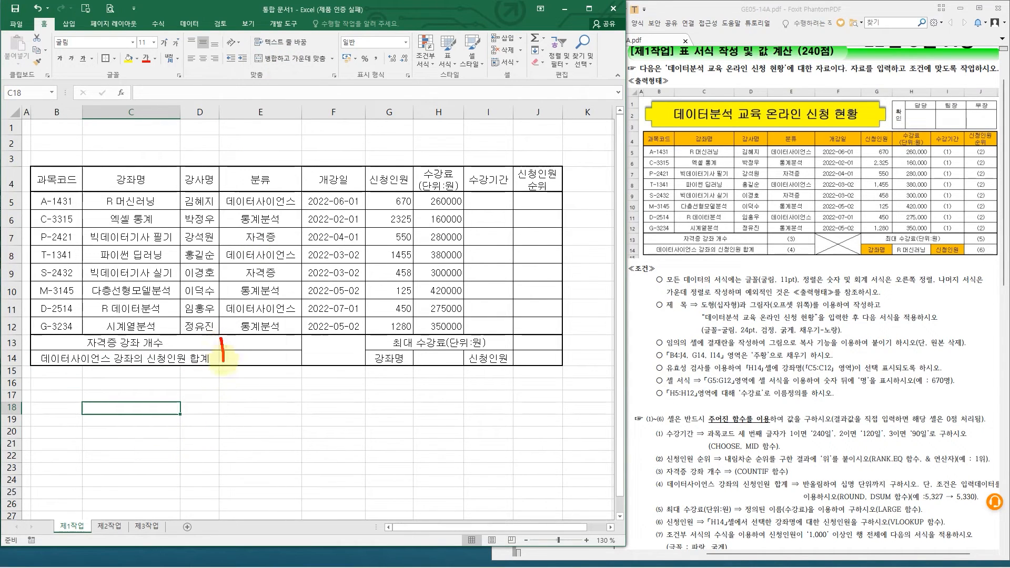
key(Escape)
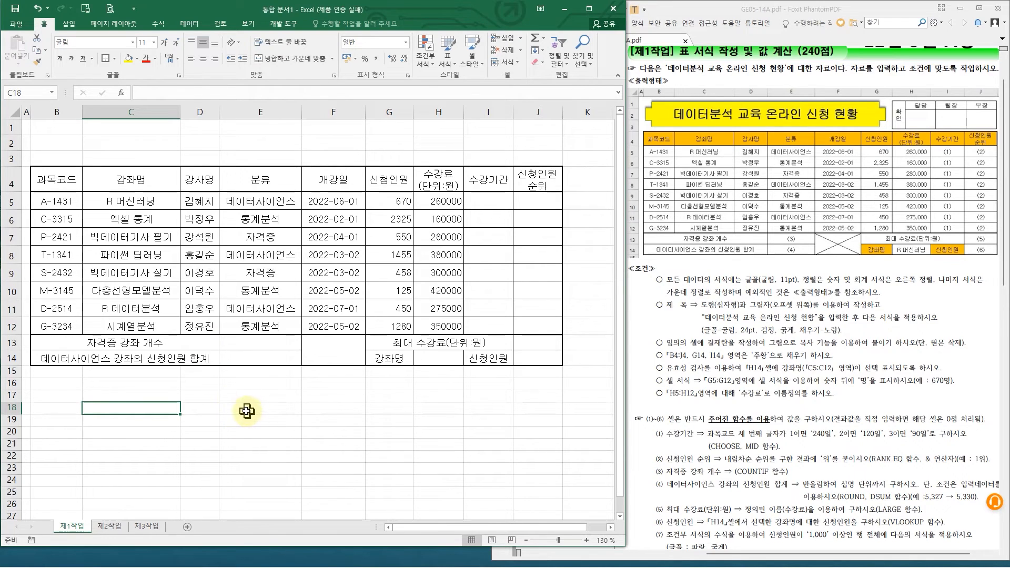
drag(166, 344, 241, 356)
Give B13:E14 a thin inside vertical border through Format Cells borders
right_click(241, 356)
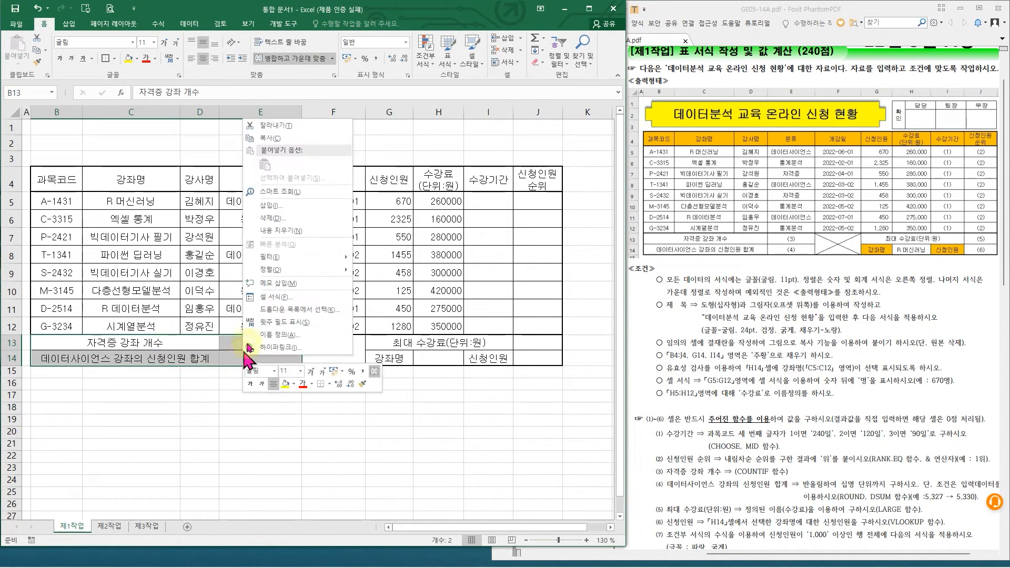
click(268, 297)
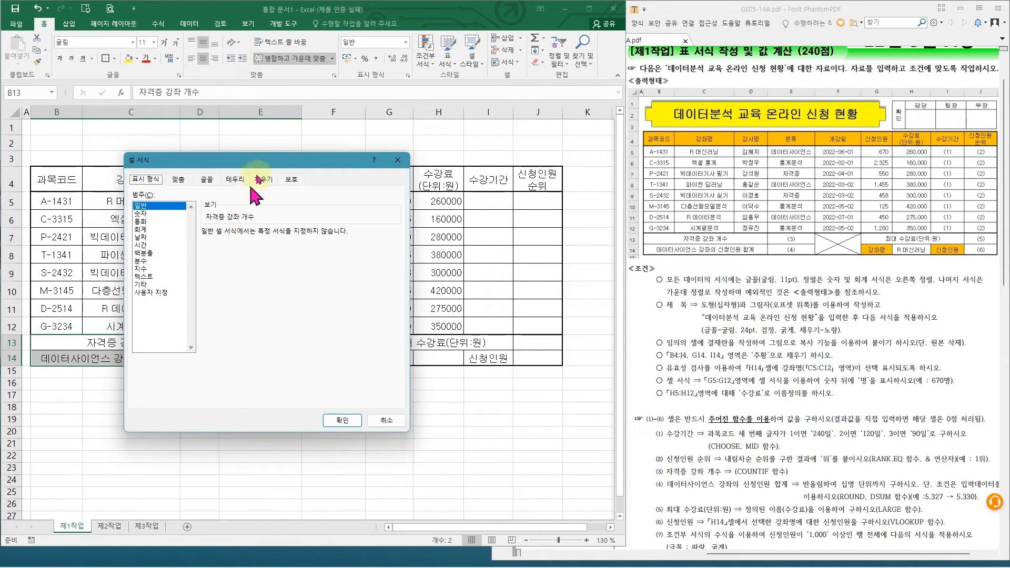
drag(273, 161, 522, 157)
click(484, 174)
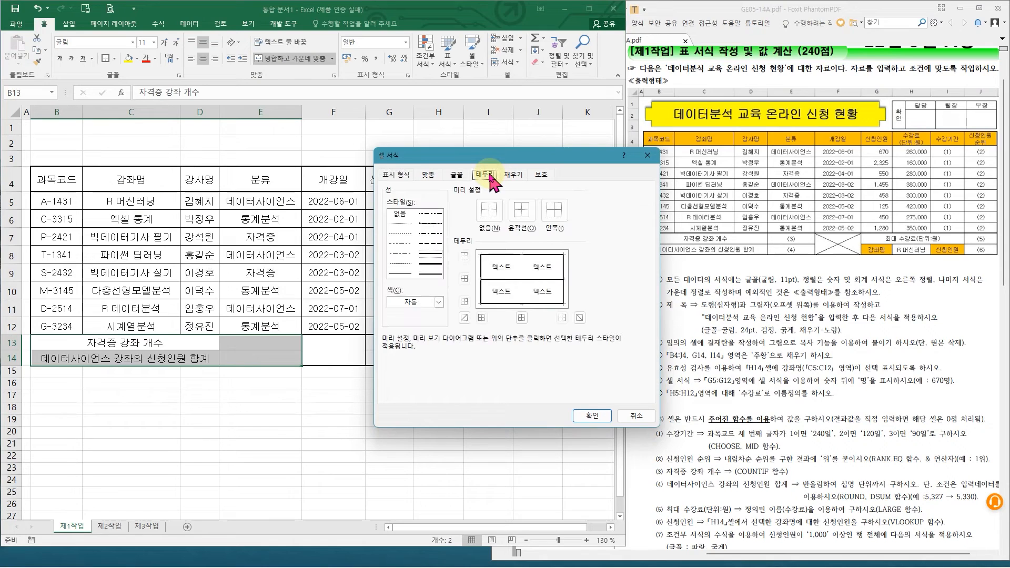
click(405, 274)
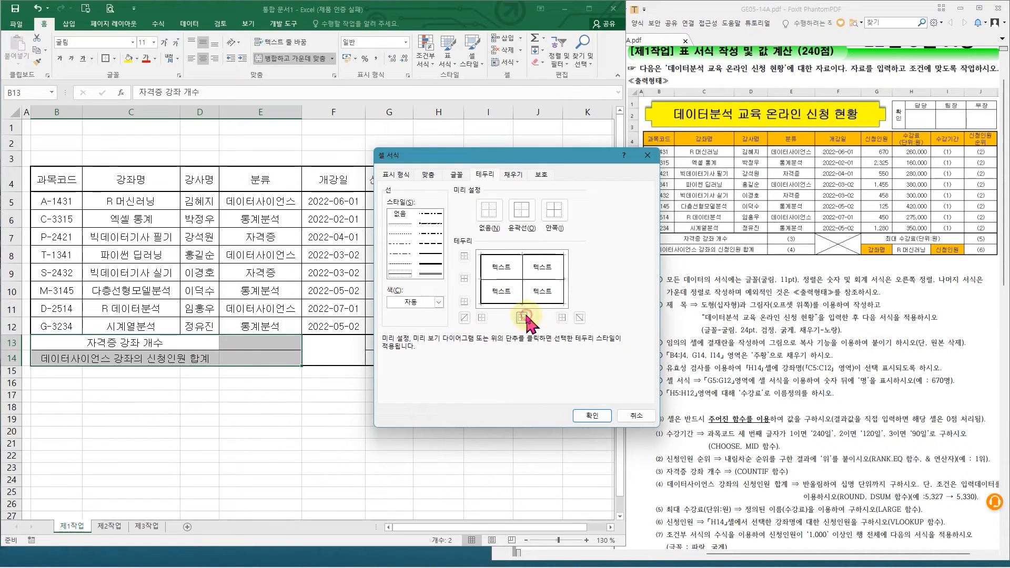
click(582, 416)
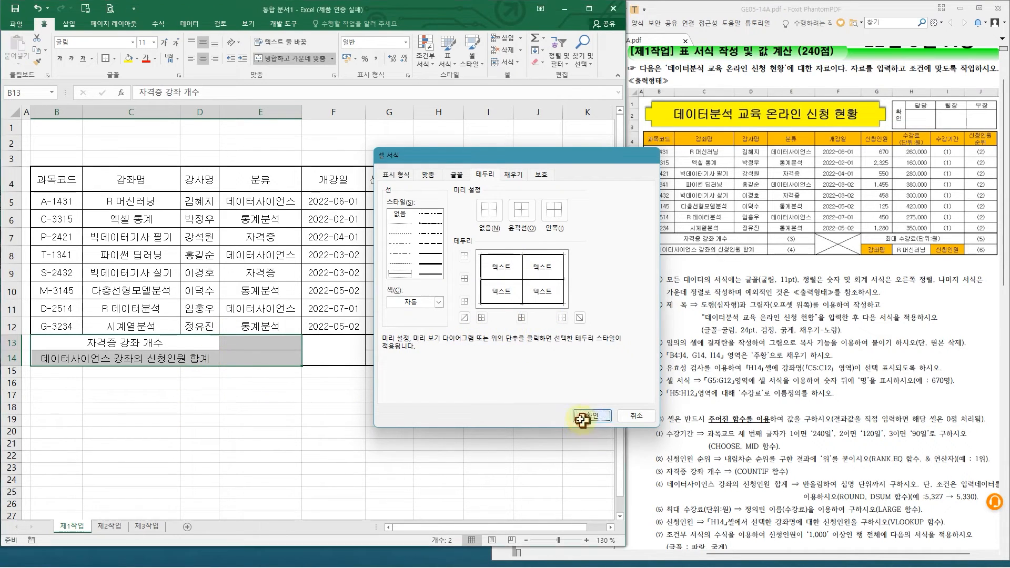
click(342, 350)
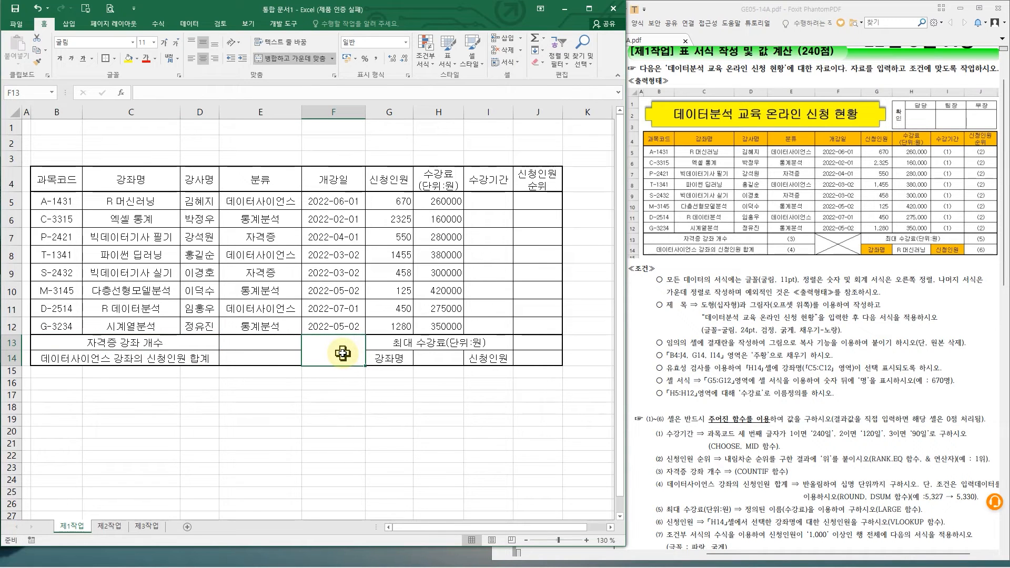
Add both diagonal borders to merged cell F13:F14 to form an X
right_click(342, 349)
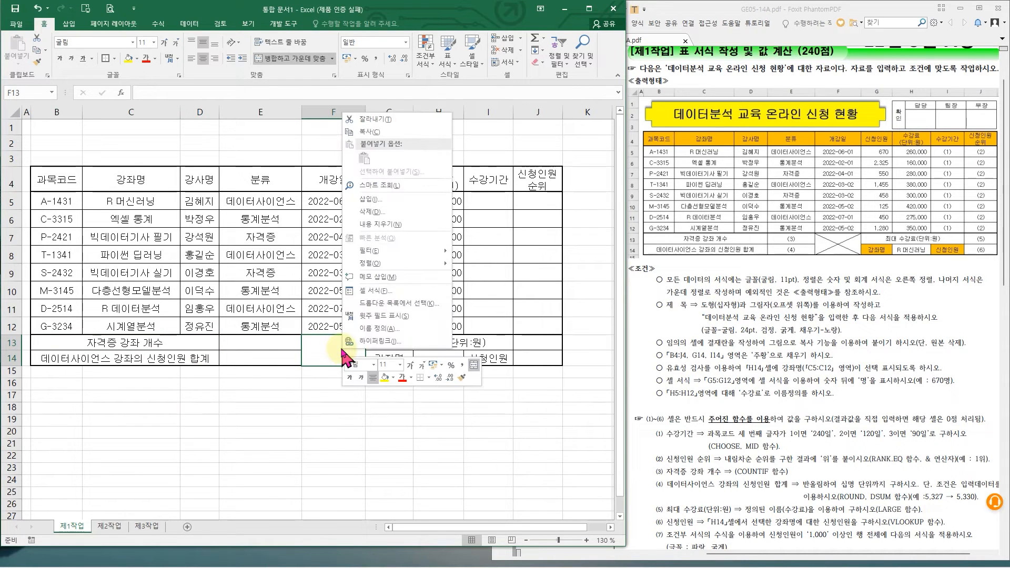
click(361, 291)
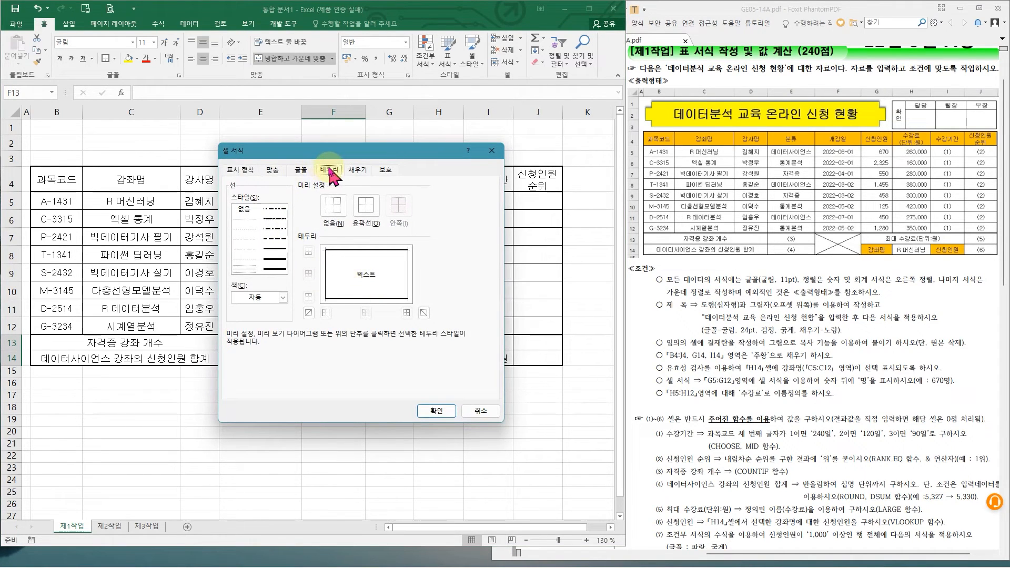
drag(326, 152, 412, 150)
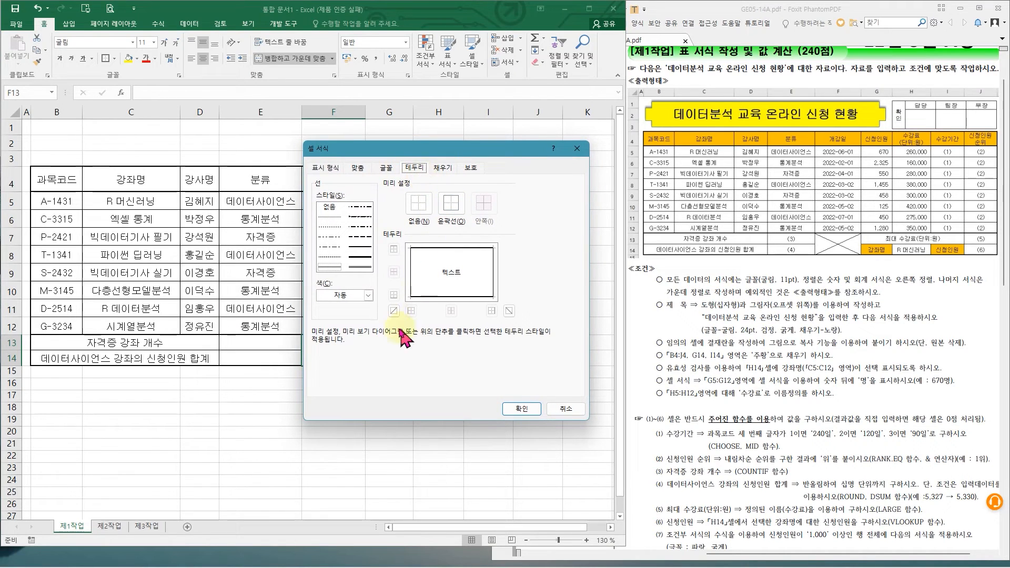
click(509, 311)
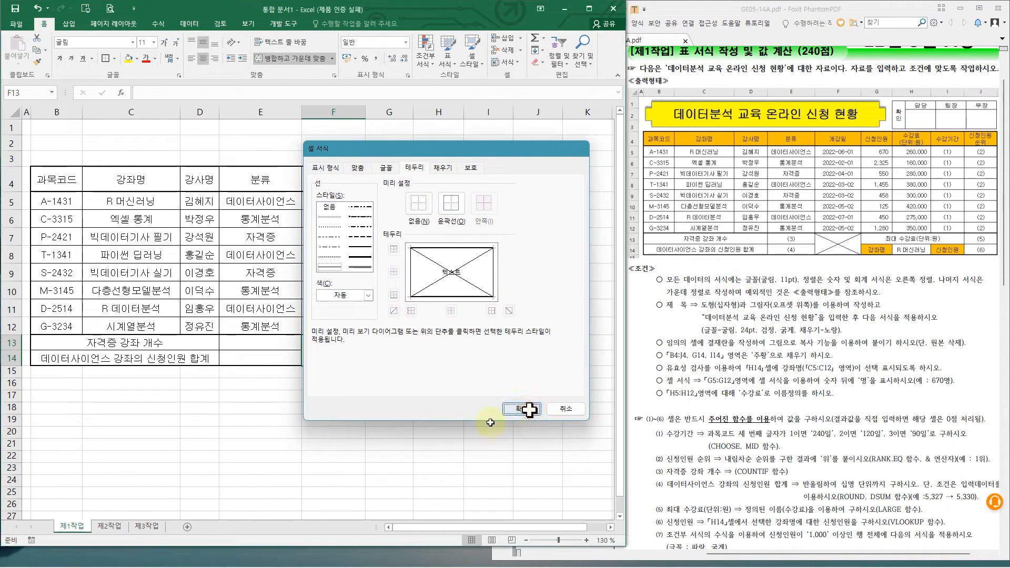
click(521, 409)
click(135, 217)
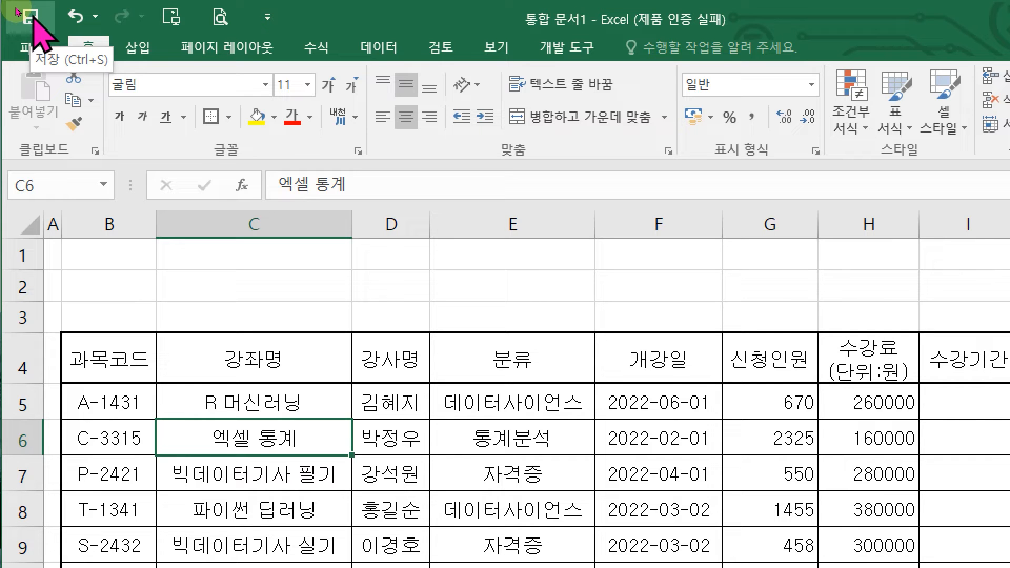
Save the workbook in Documents\ITQ as 5A- followed by the candidate's name
click(34, 50)
click(52, 220)
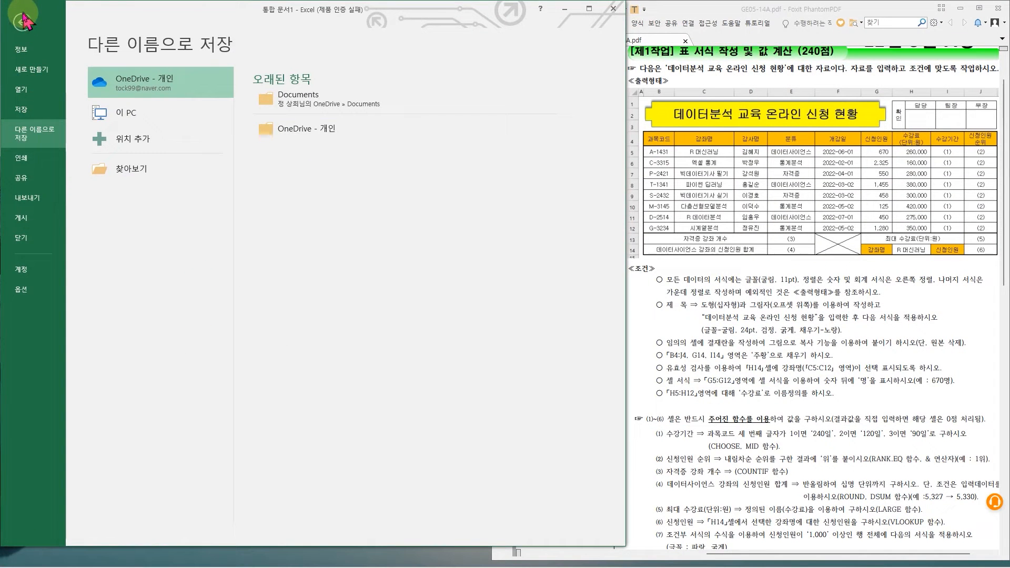
click(44, 44)
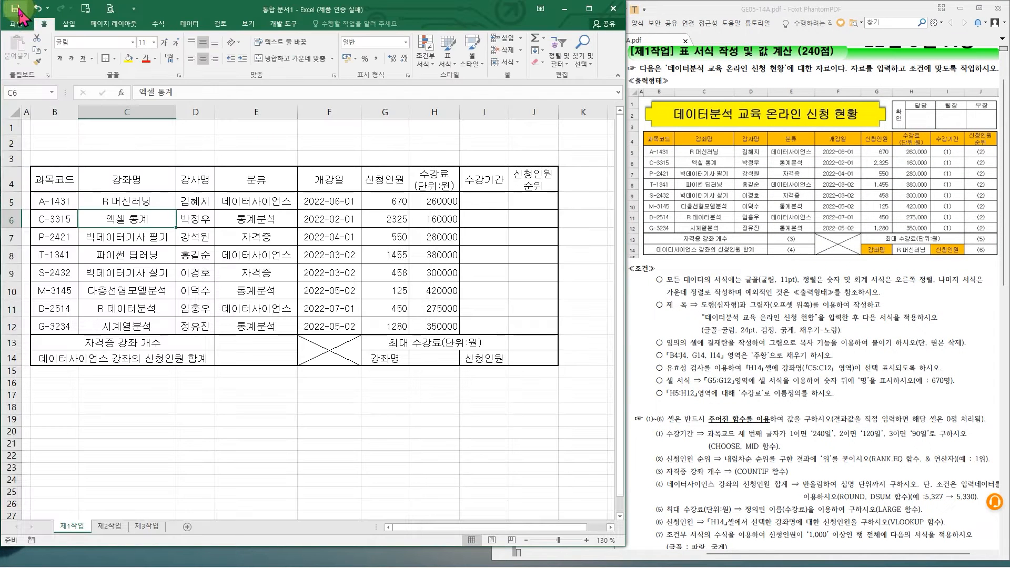
click(16, 8)
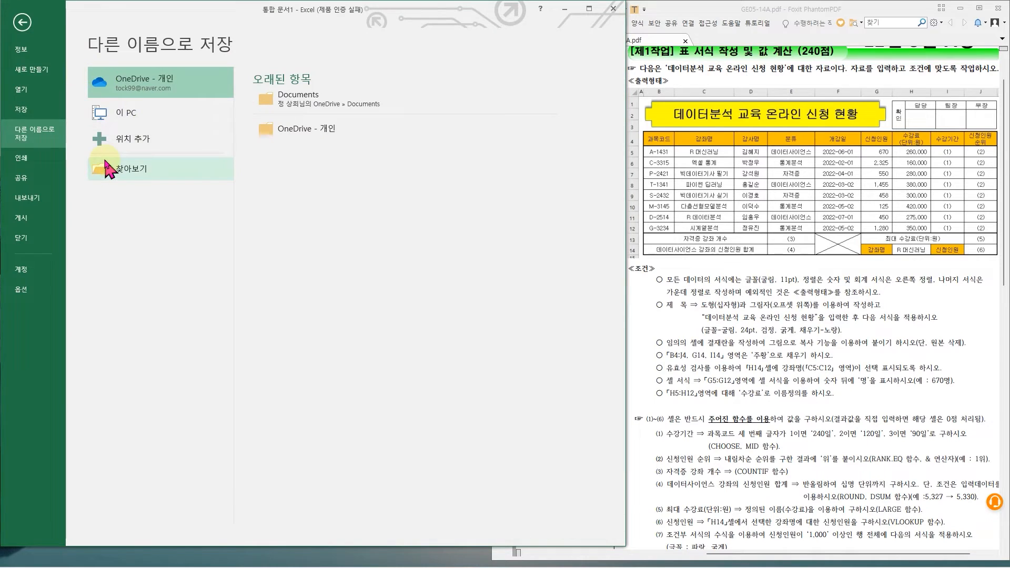
click(125, 178)
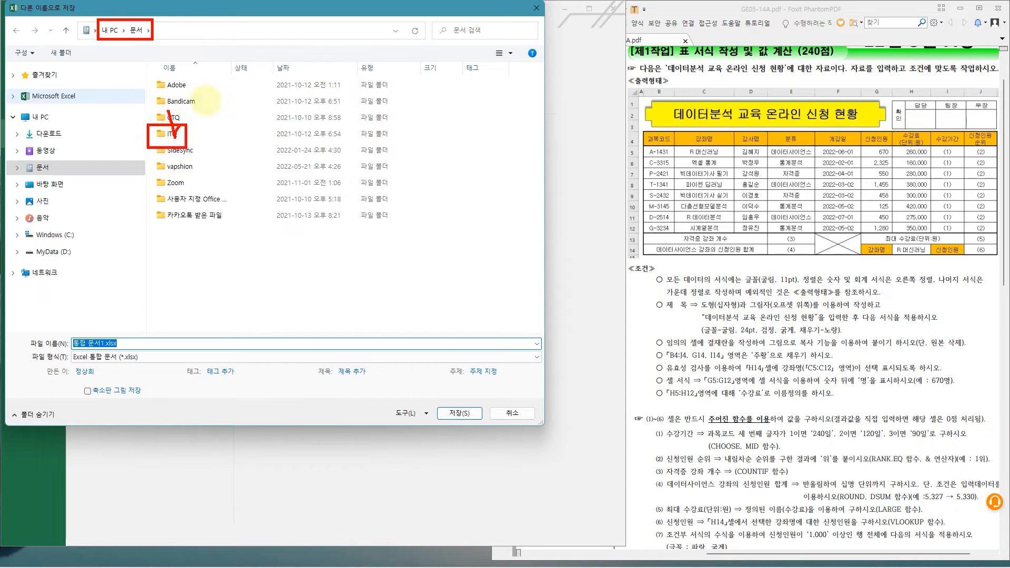
double_click(179, 135)
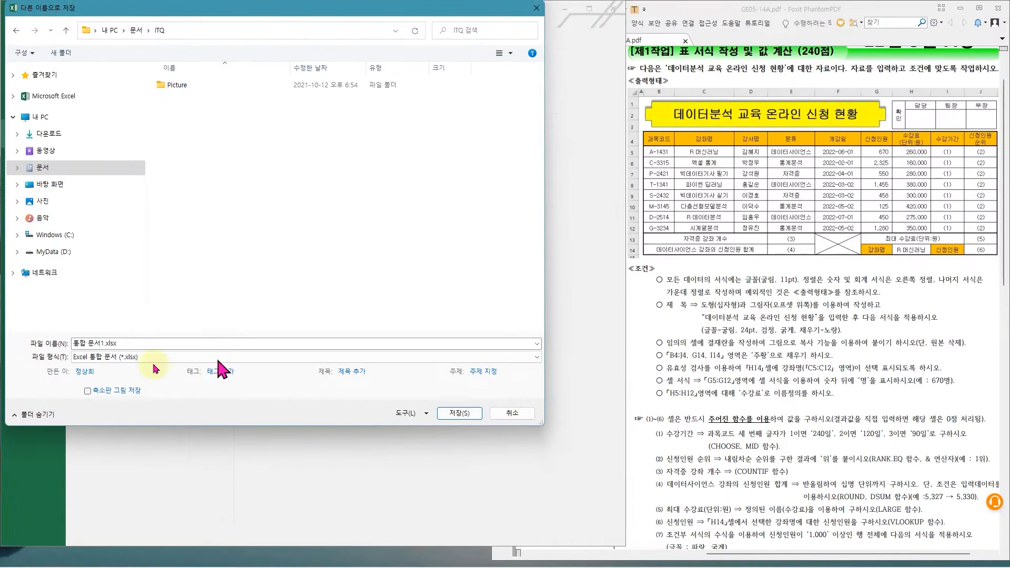
click(98, 343)
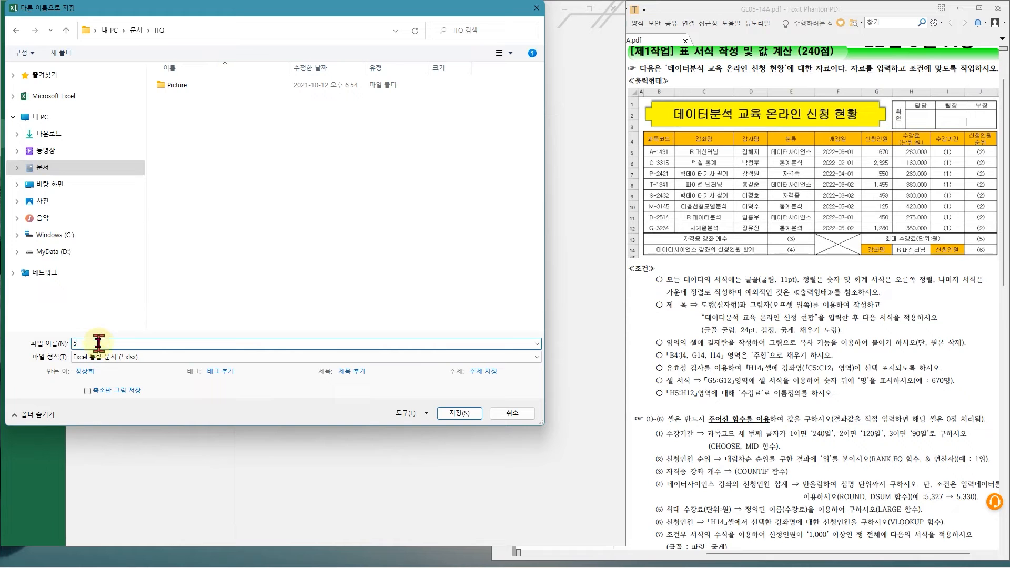
text(5A)
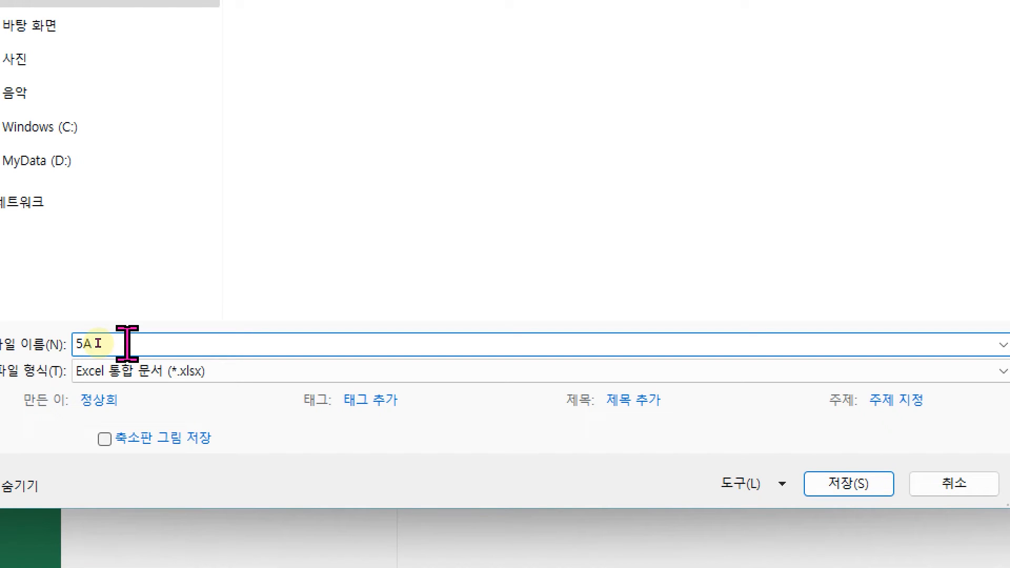
text(-정사으히)
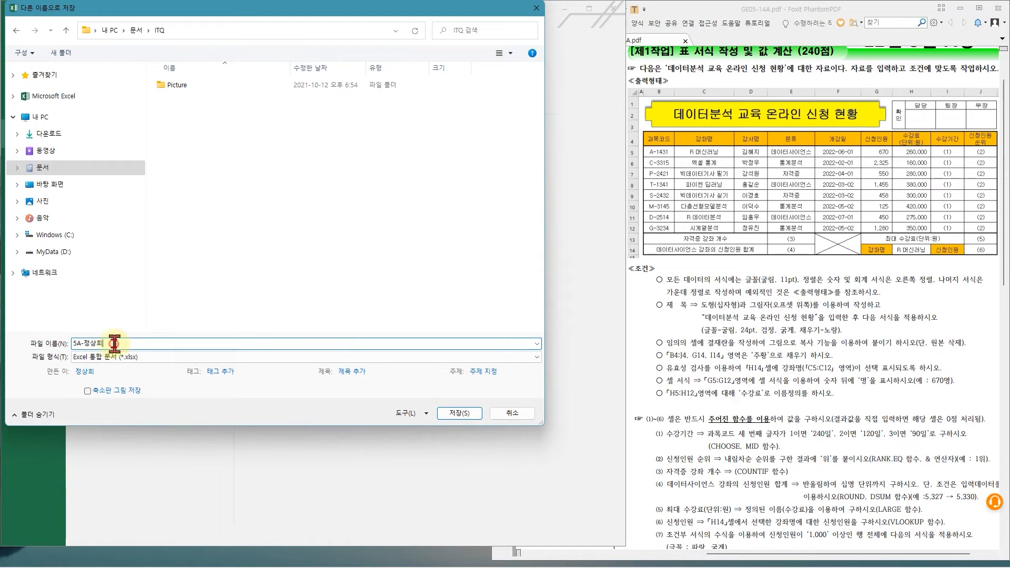
click(455, 415)
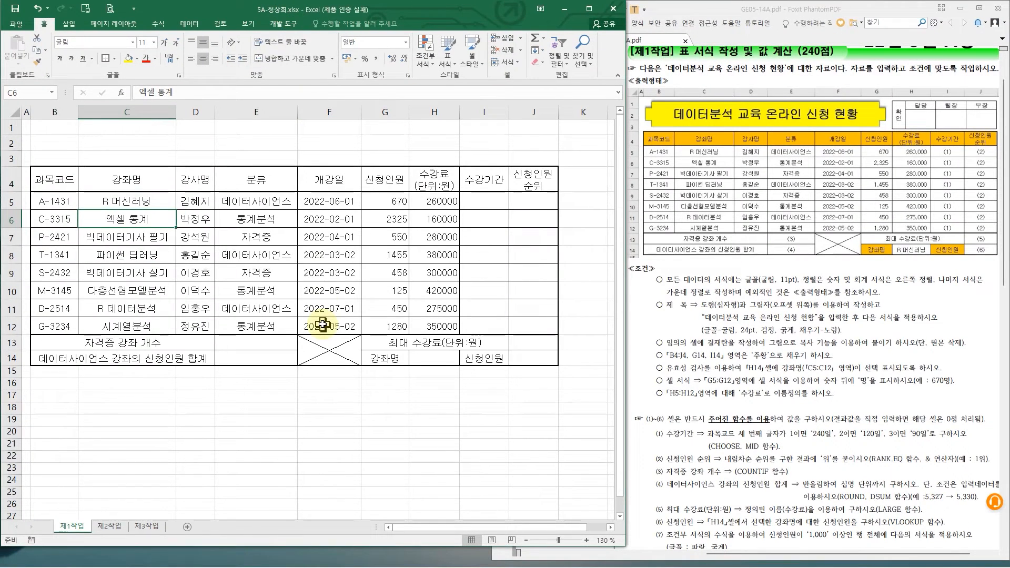
Draw on-screen annotations over the PDF instructions and clear them
mouse_move(648, 293)
mouse_down()
mouse_move(877, 337)
mouse_move(954, 337)
mouse_up()
mouse_move(643, 90)
mouse_down()
mouse_move(747, 132)
mouse_move(901, 133)
mouse_up()
mouse_move(837, 134)
mouse_down()
mouse_move(847, 290)
mouse_move(801, 178)
mouse_move(899, 177)
mouse_up()
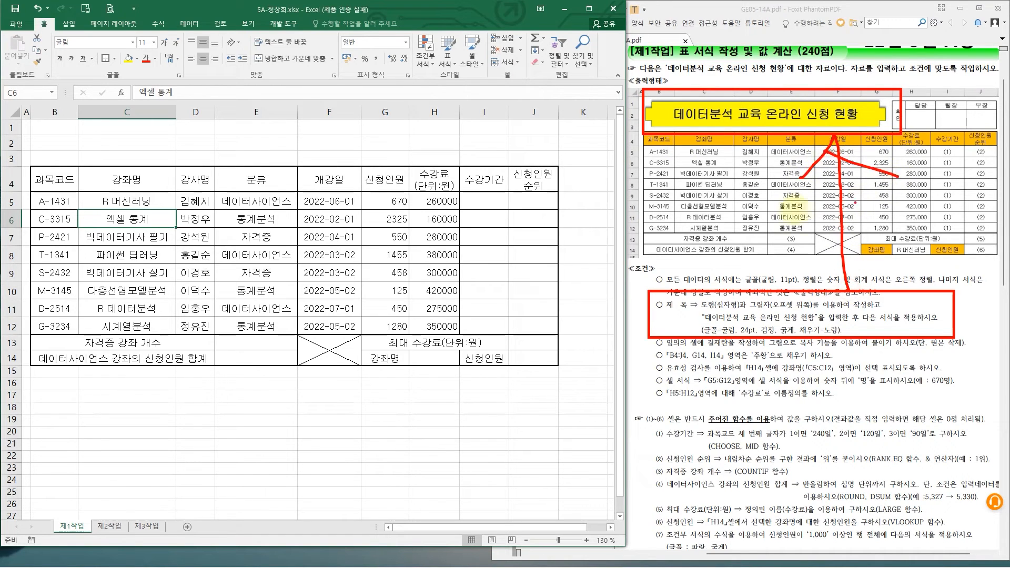
key(Escape)
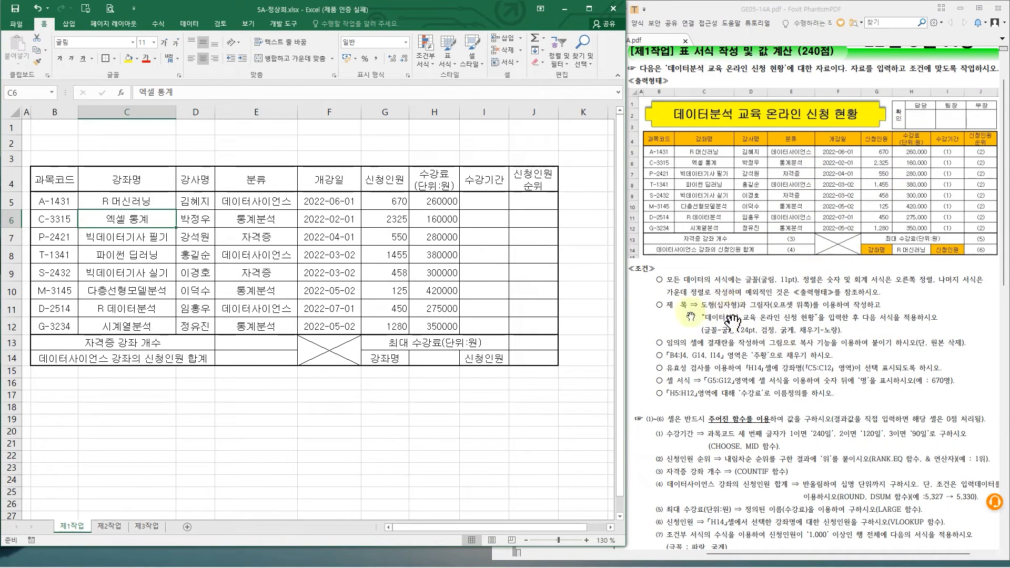
Widen the Excel window and pick a basic shape from Insert > Shapes for the title banner
click(69, 24)
click(139, 40)
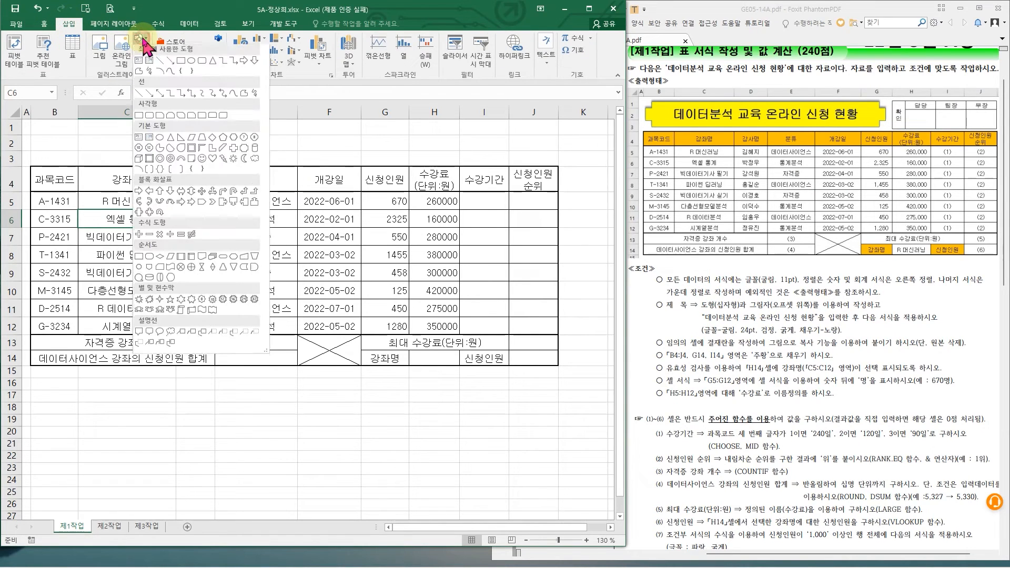
click(139, 40)
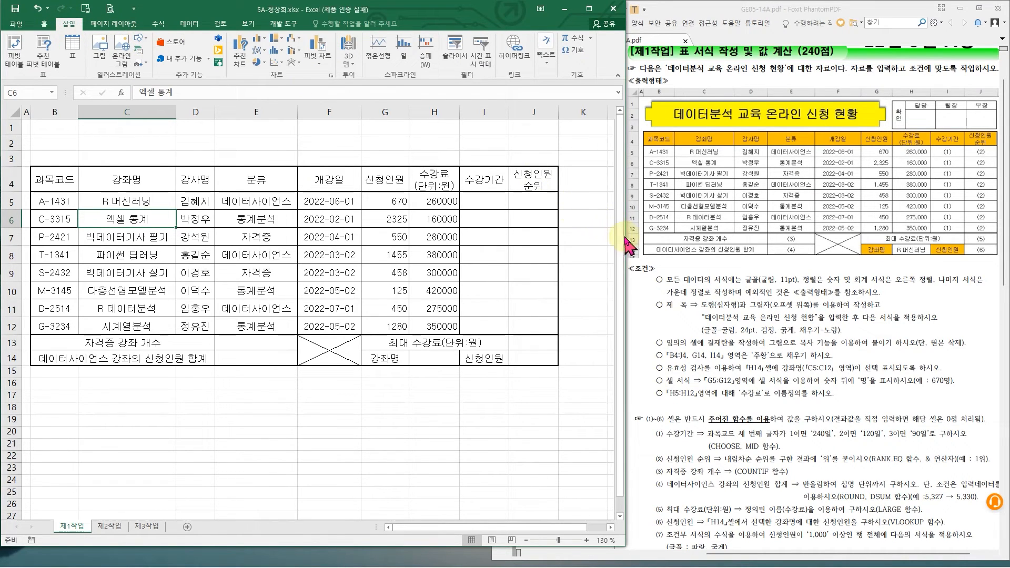
drag(625, 238, 945, 238)
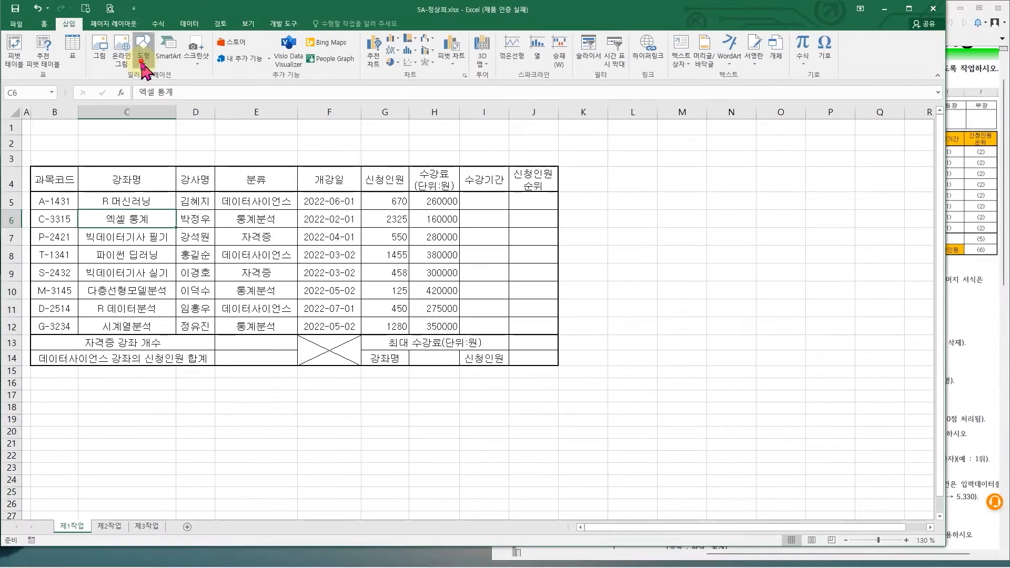
click(143, 67)
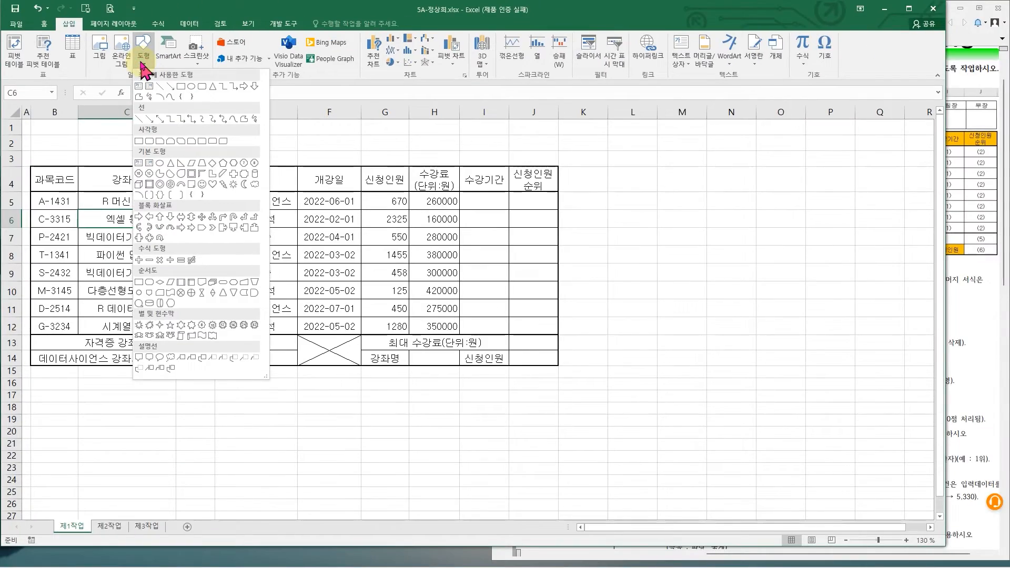
click(233, 174)
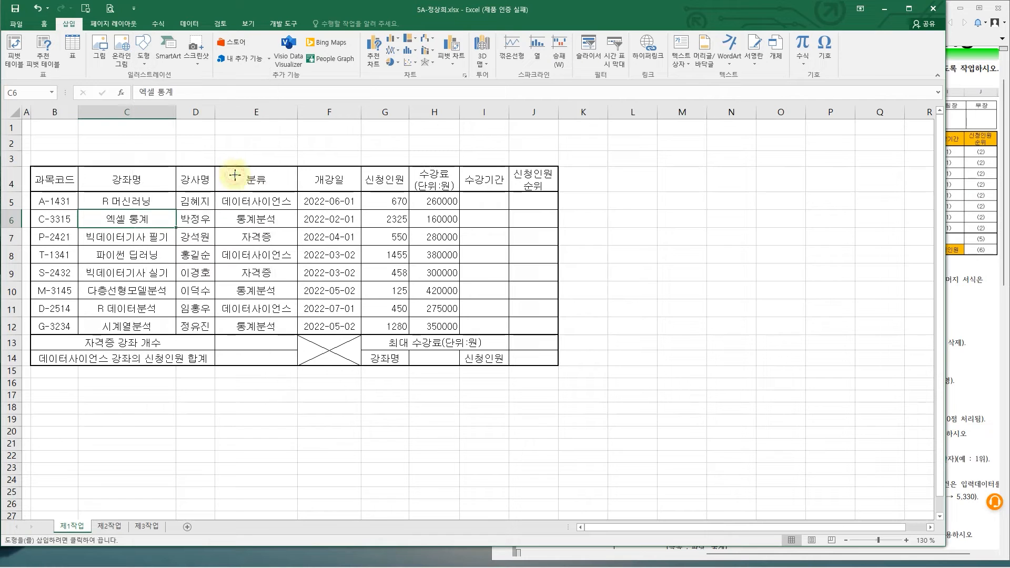
Draw the title shape over rows 1–3, nudge it right and down, and widen it slightly
drag(947, 287, 629, 353)
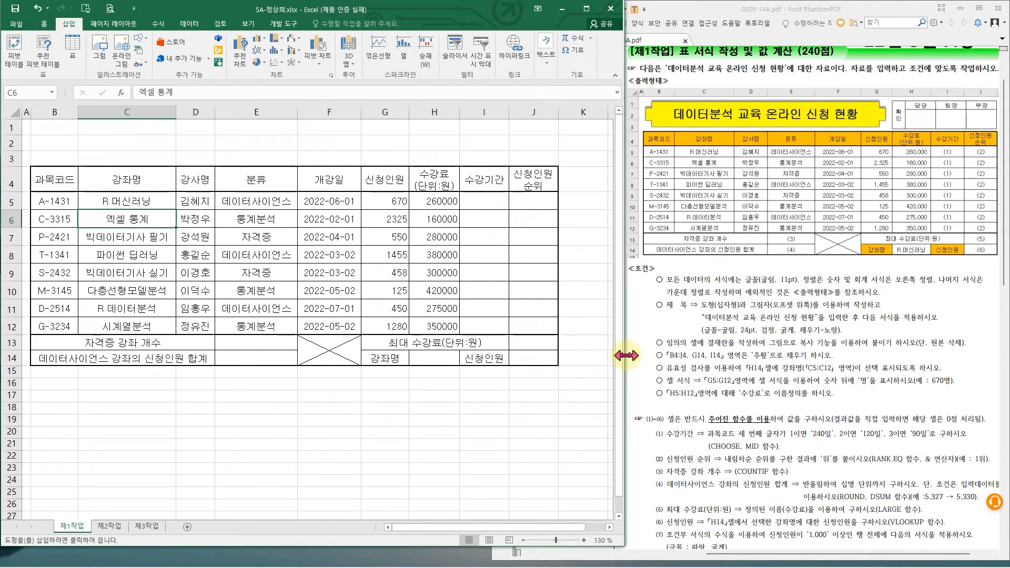
mouse_move(30, 120)
mouse_down()
mouse_move(394, 163)
mouse_move(387, 159)
mouse_up()
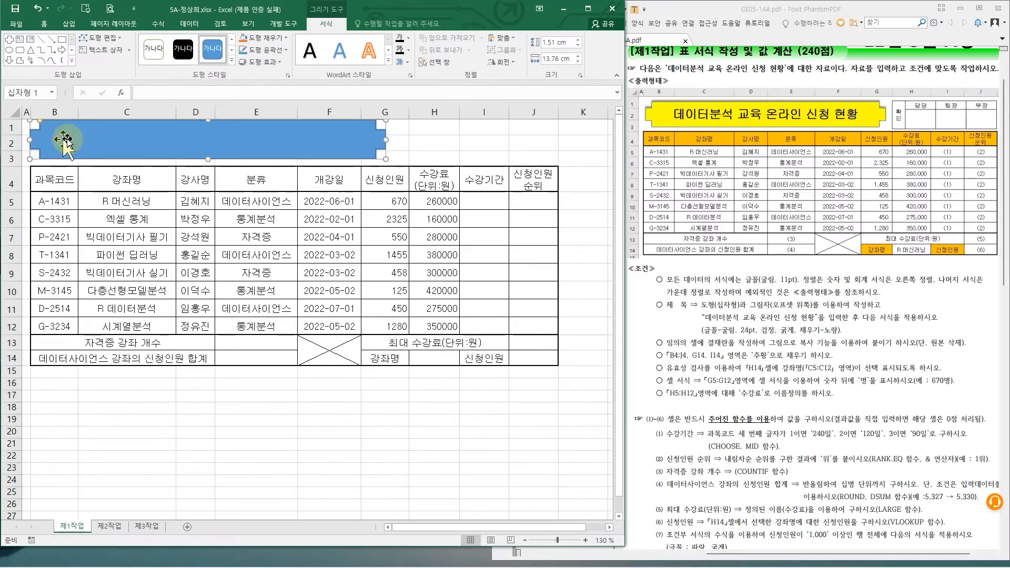
drag(68, 135, 78, 142)
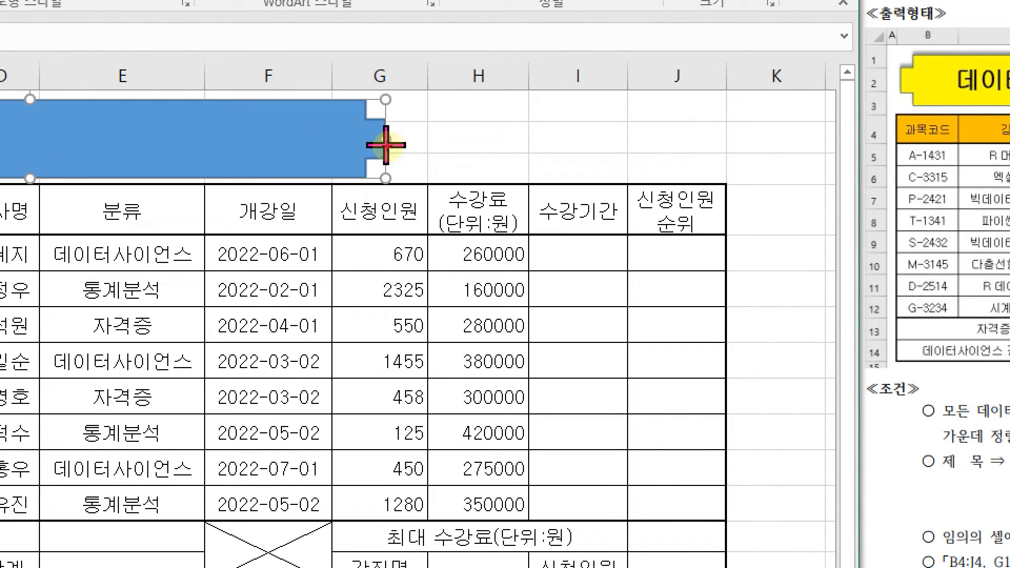
drag(385, 145, 402, 148)
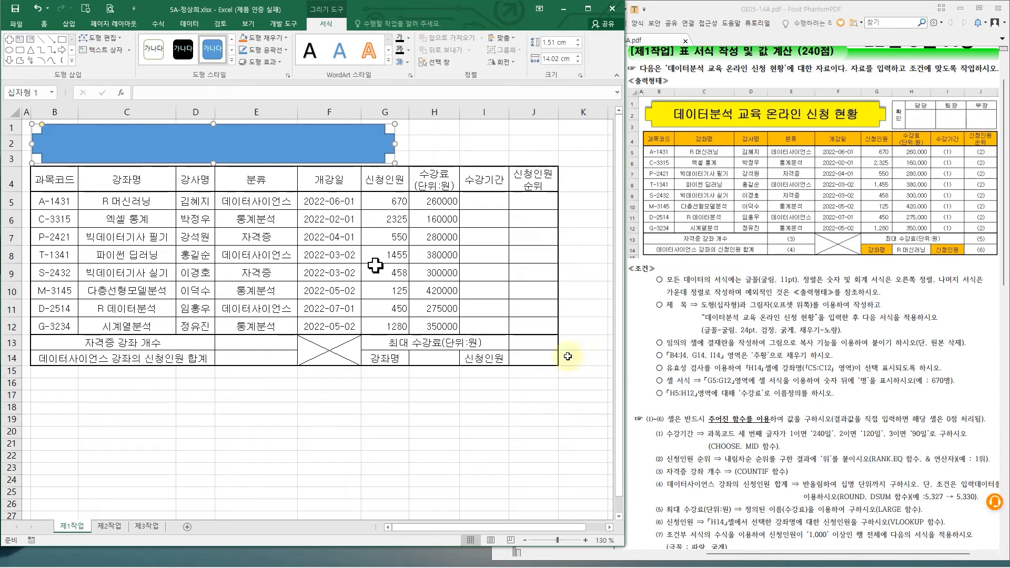
Enter the title text 데이터분석 교육 온라인 신청 현황 in the shape
click(180, 151)
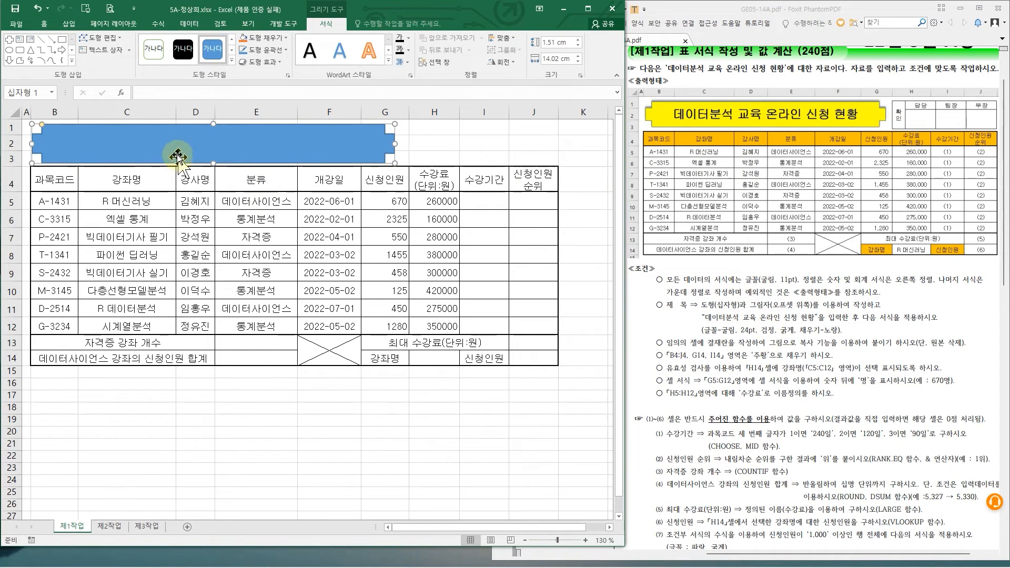
text(데이터분석 교육 온라인 신청 현황)
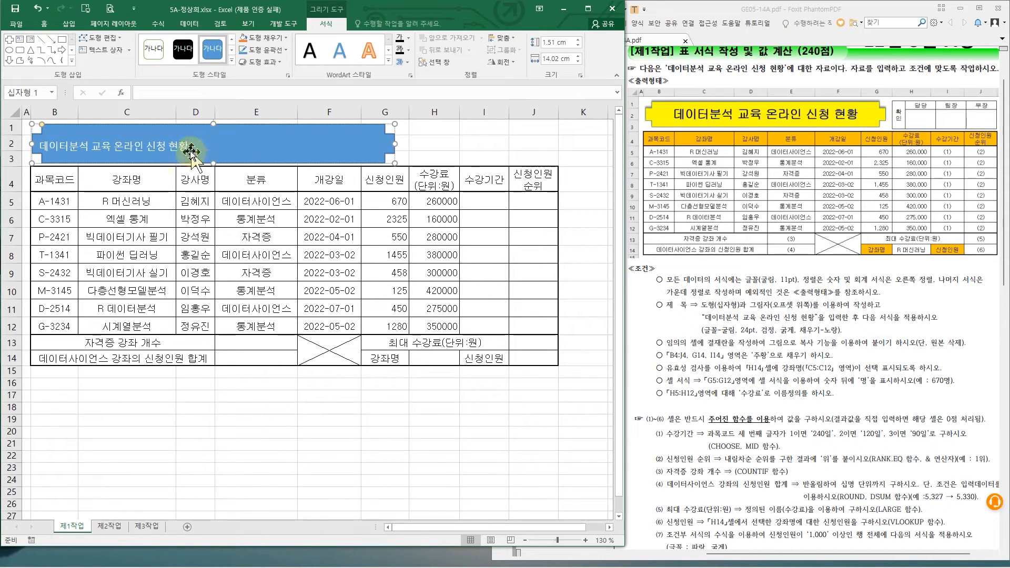
click(244, 152)
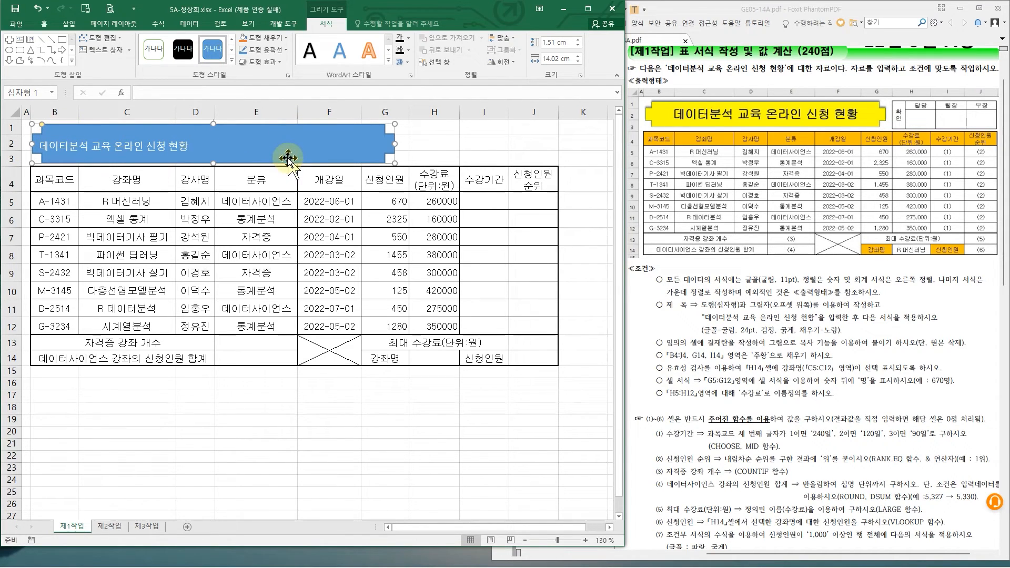
Apply the Offset Up outer shadow to the blue title shape via Shape Effects
click(166, 147)
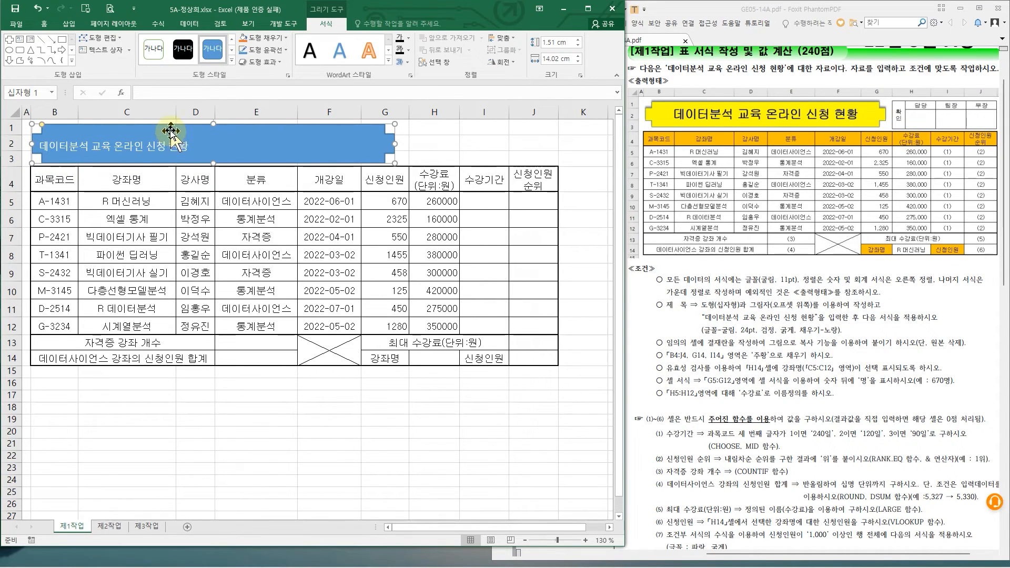
click(170, 131)
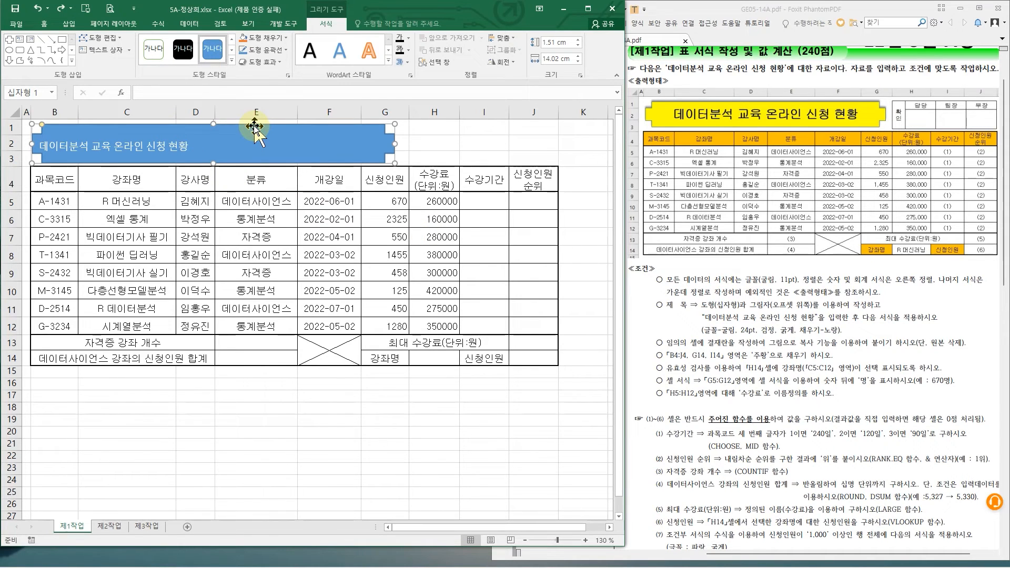
click(261, 62)
click(284, 104)
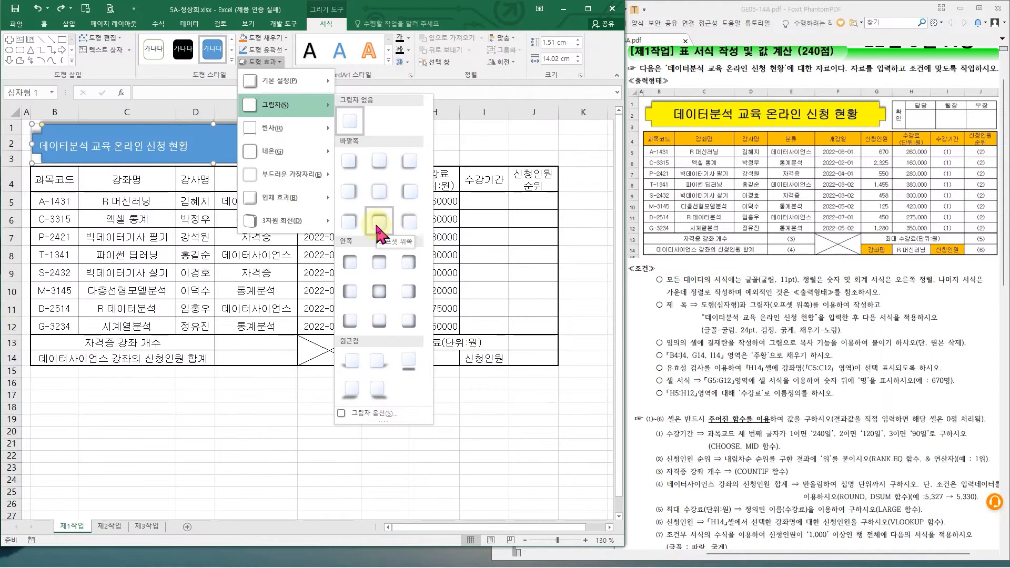
click(377, 225)
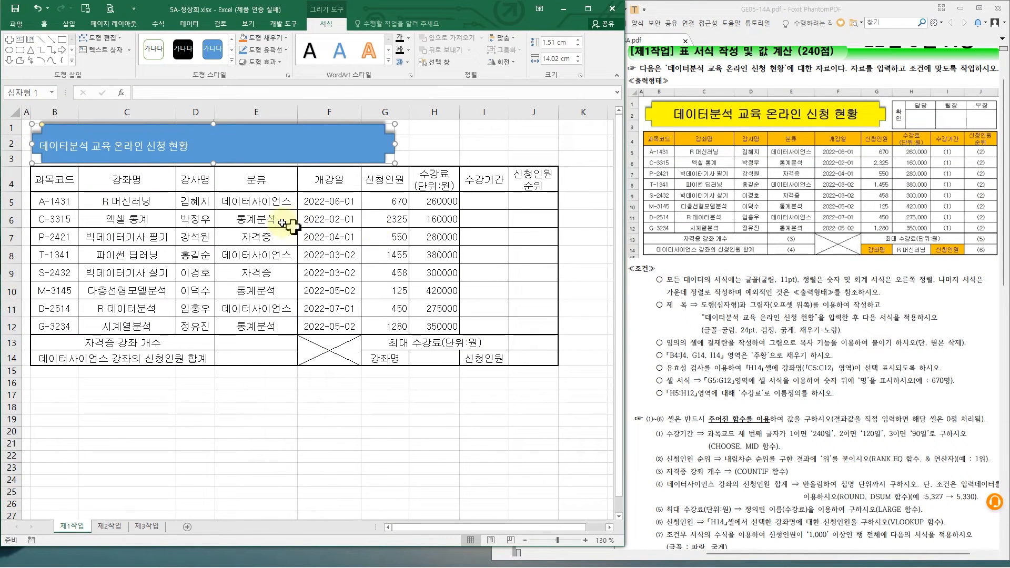
Format the 데이터분석 교육 온라인 신청 현황 title text as 굴림, 24 pt, in black
click(45, 23)
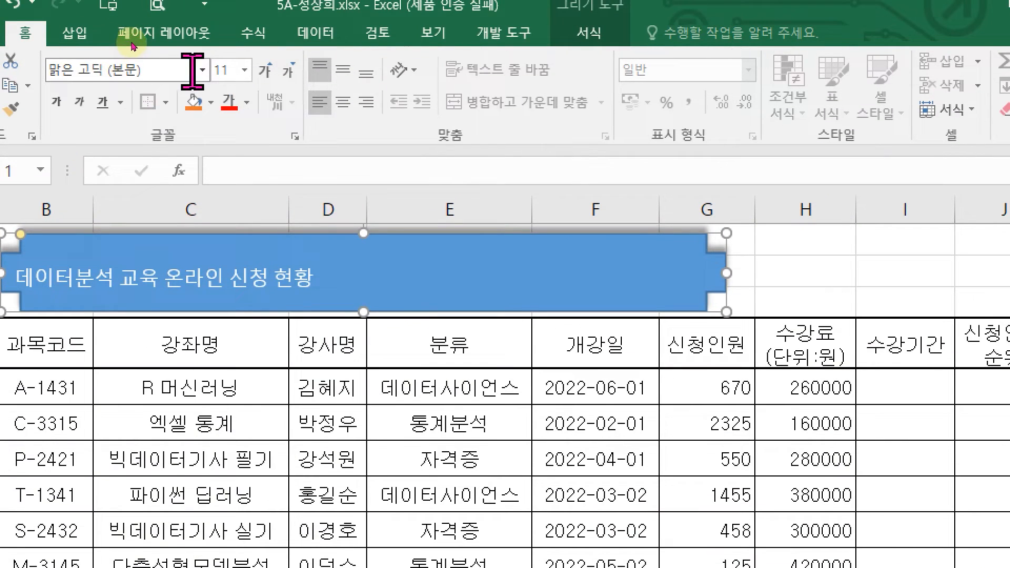
click(132, 42)
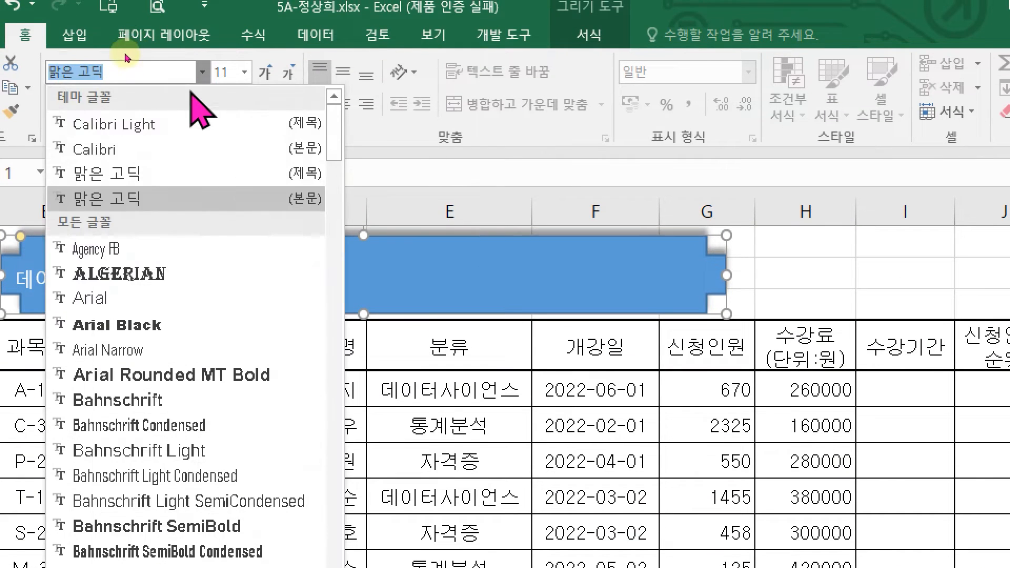
text(굴)
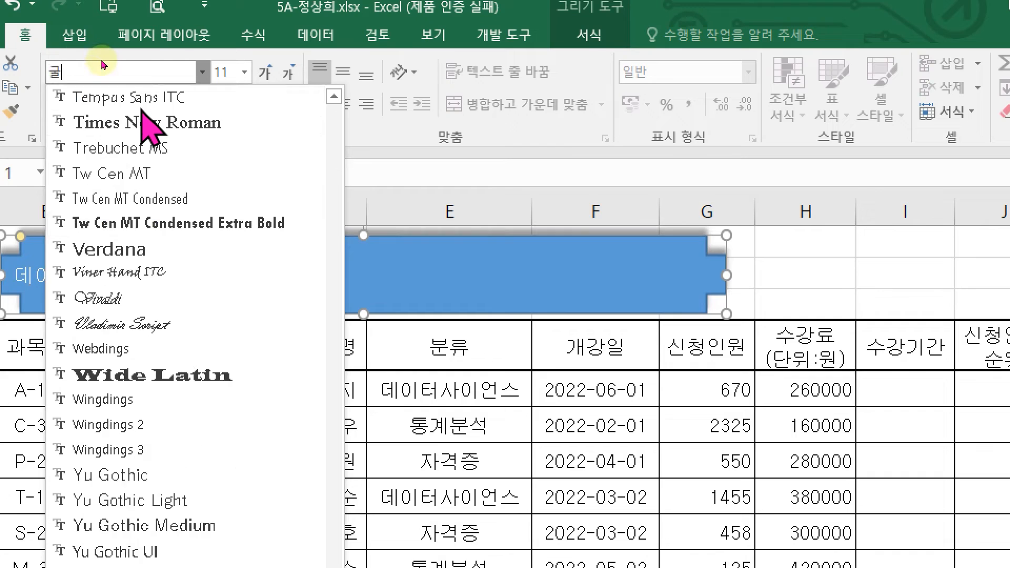
text(림)
key(Return)
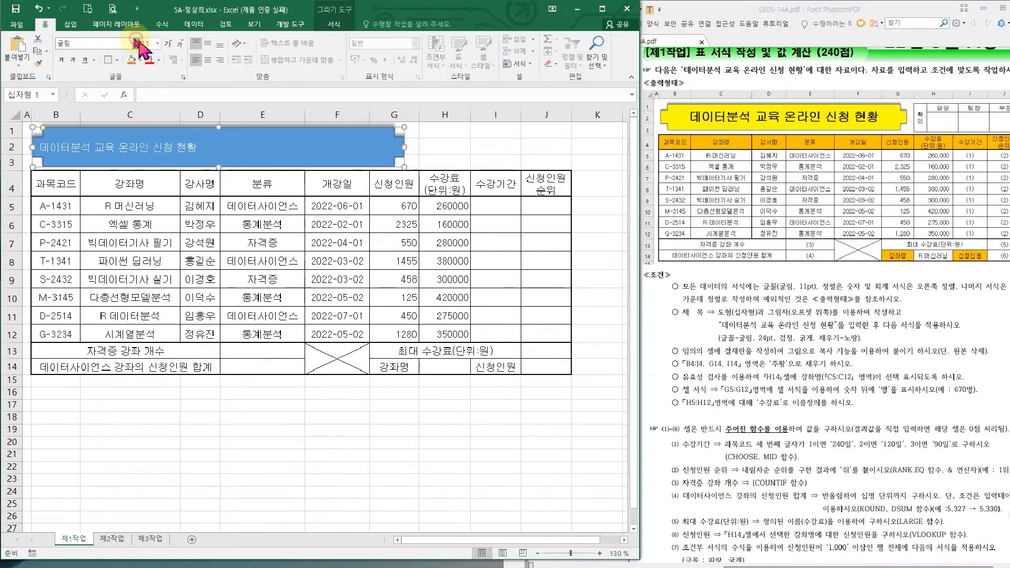
click(202, 72)
scroll(139, 219, down, 7)
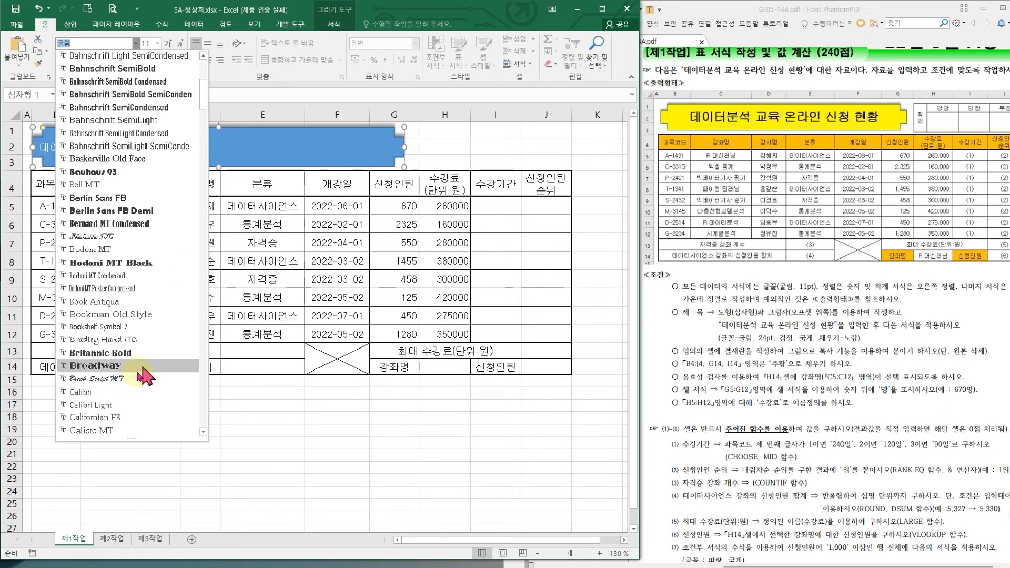
scroll(140, 395, up, 7)
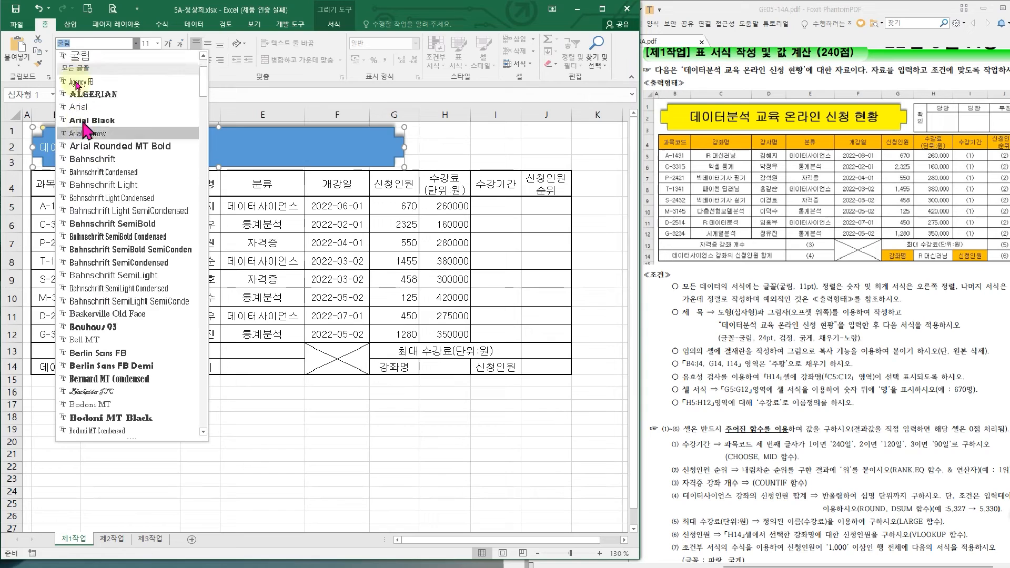
click(298, 12)
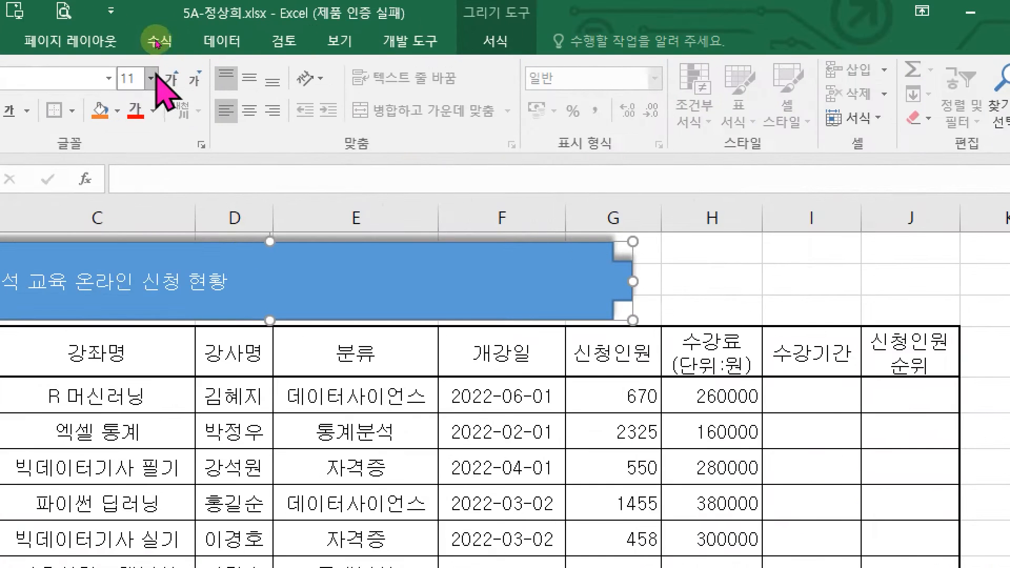
click(157, 43)
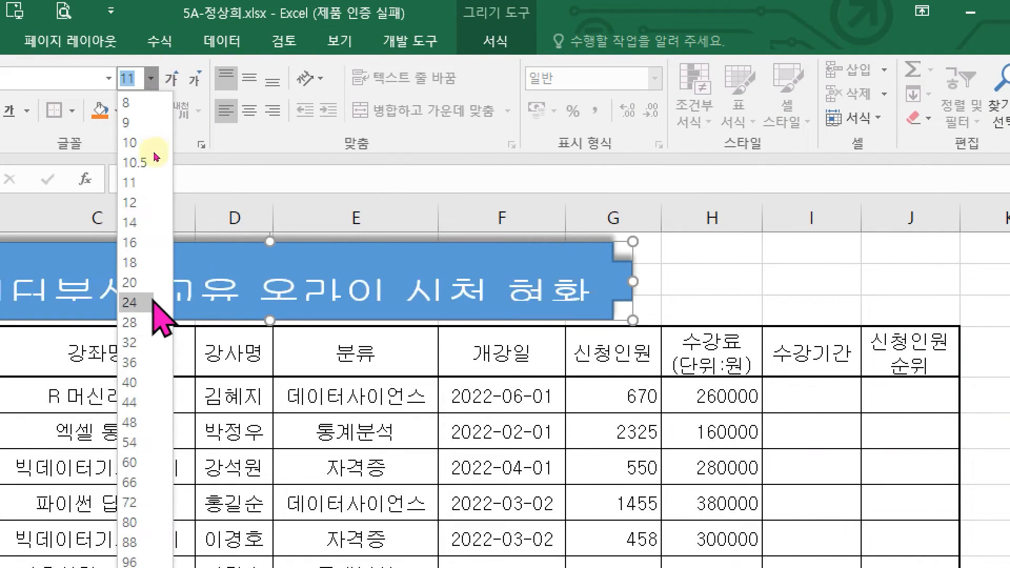
click(152, 302)
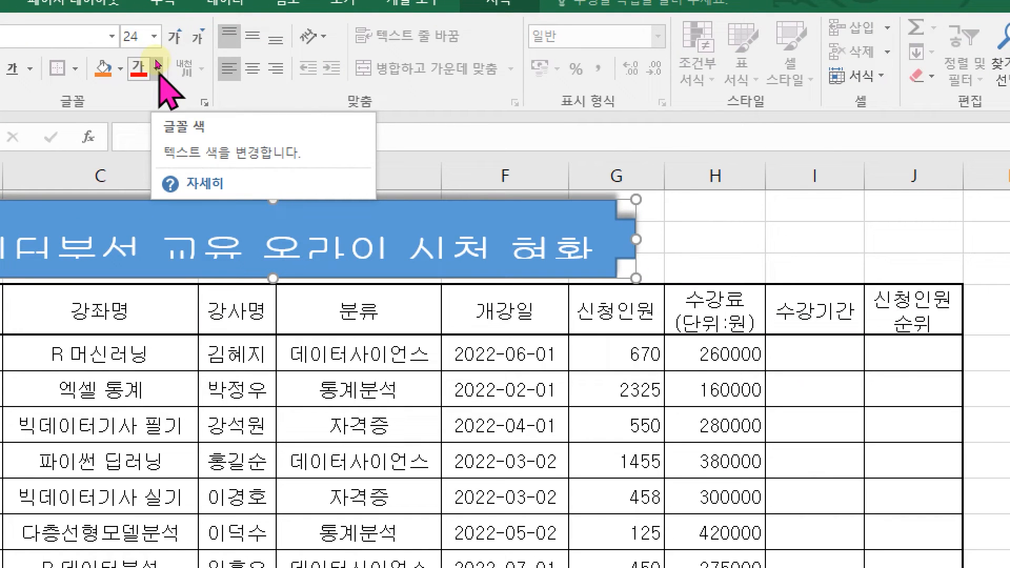
click(157, 68)
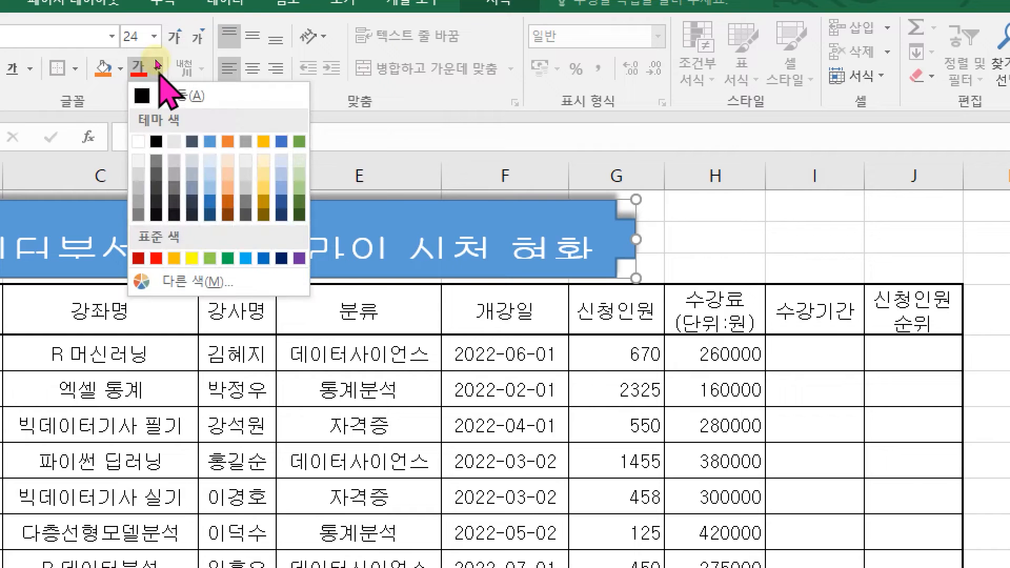
click(157, 142)
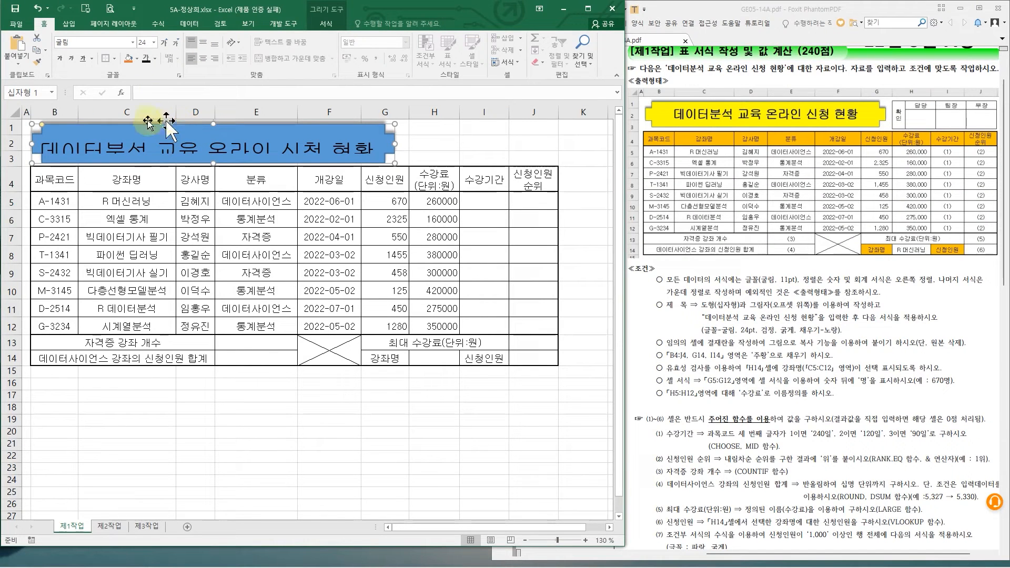
Bold the title text and give the title shape a Yellow standard shape fill
click(62, 61)
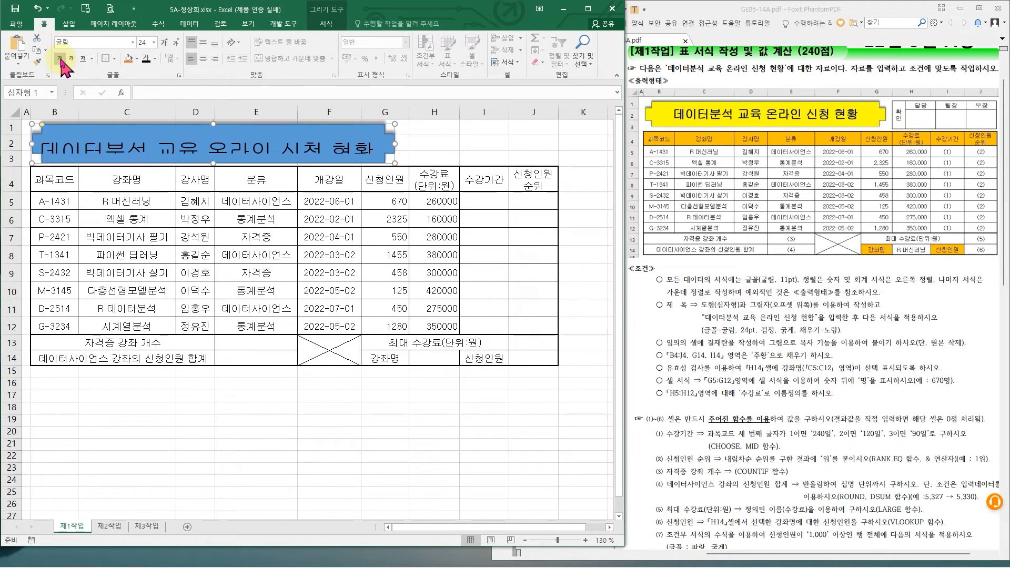
click(62, 61)
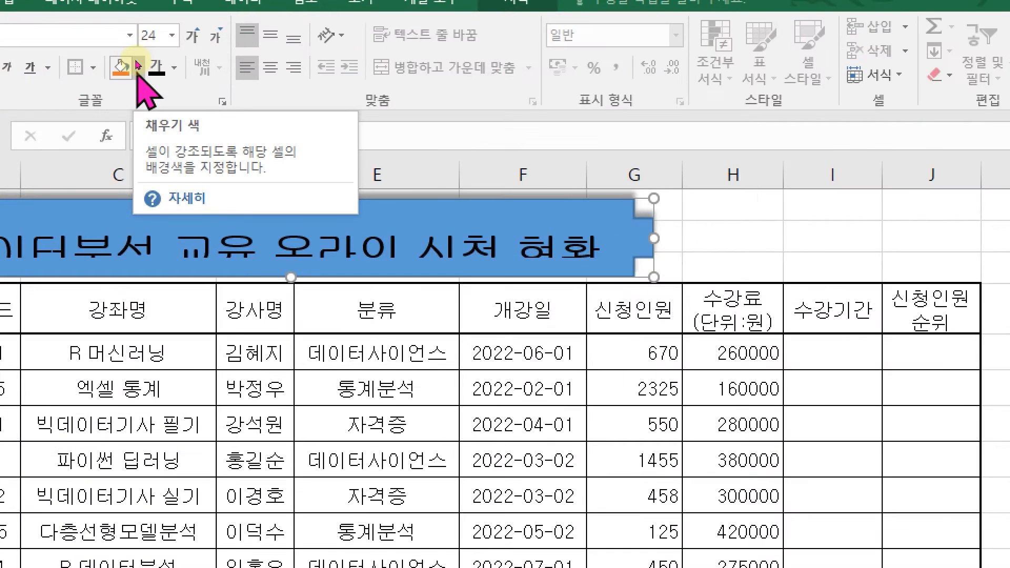
click(138, 66)
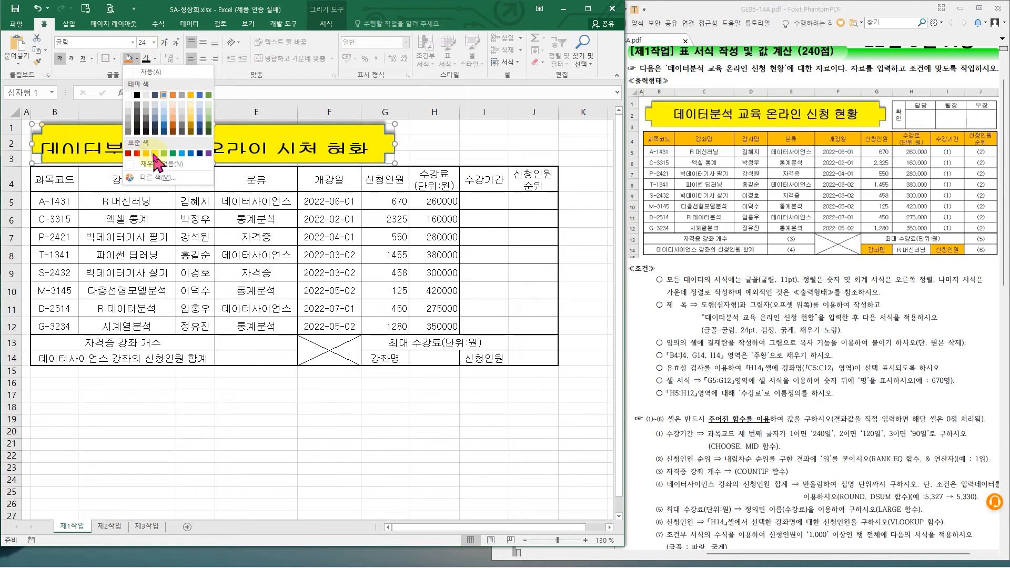
click(154, 153)
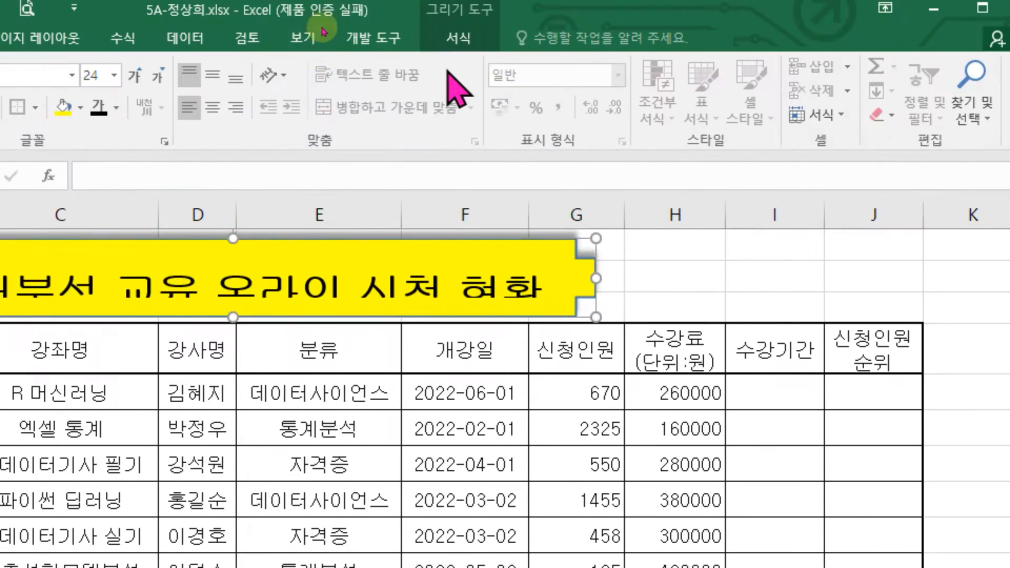
click(327, 23)
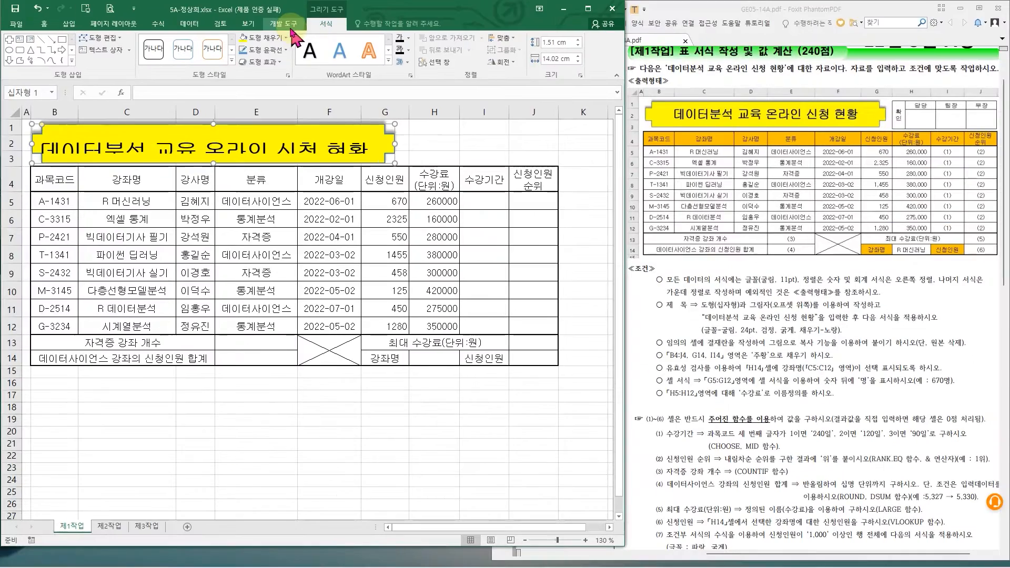
click(286, 38)
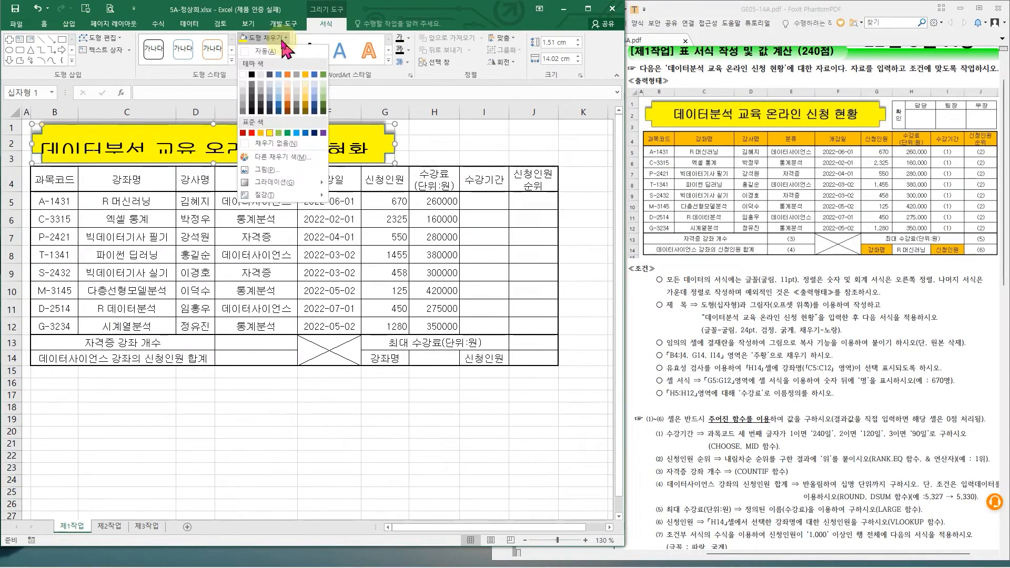
click(269, 133)
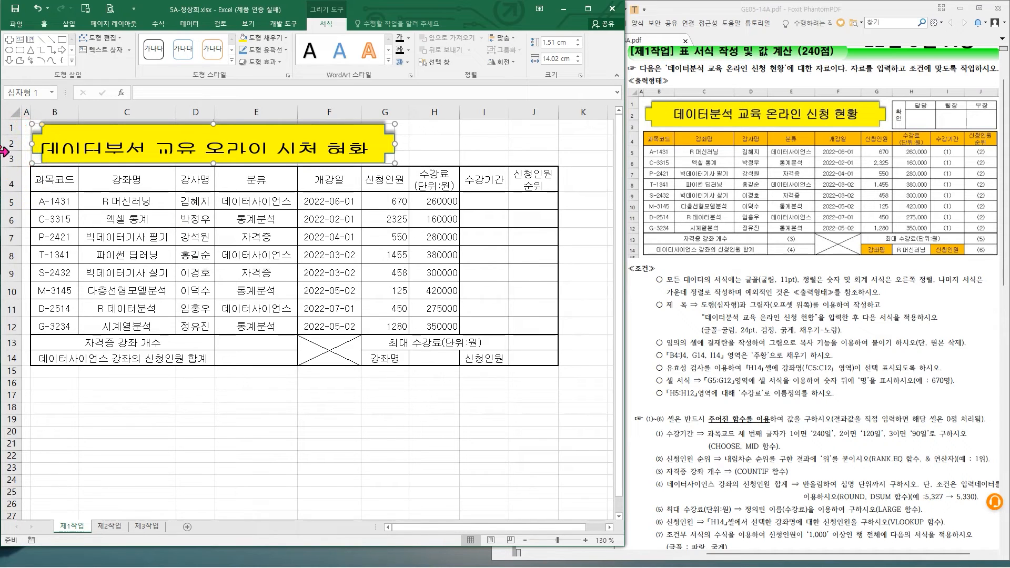
Make rows 1–3 taller and centre the title text horizontally and vertically in the shape
drag(8, 126, 12, 159)
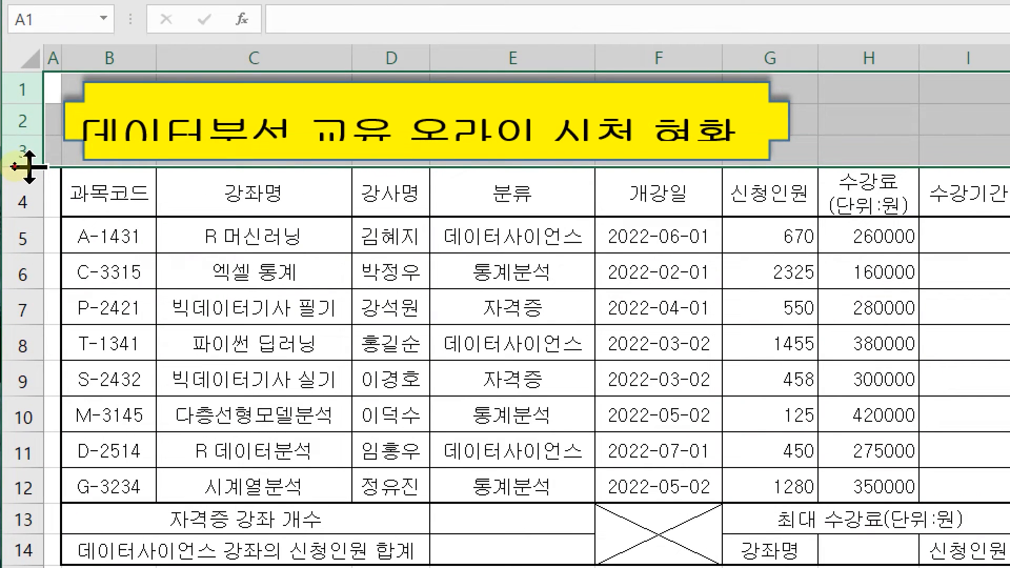
drag(29, 168, 19, 179)
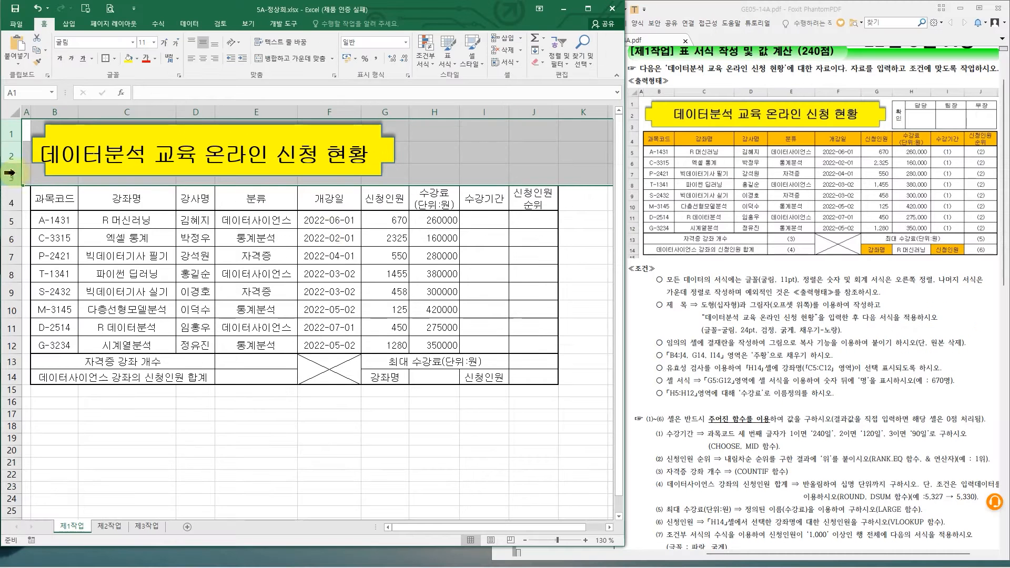
click(678, 87)
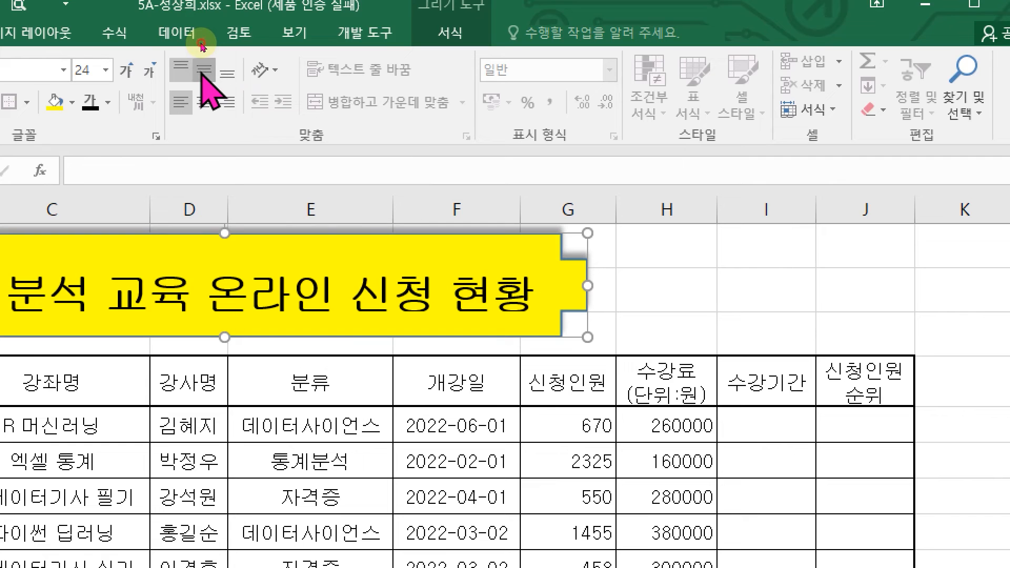
click(204, 102)
click(204, 65)
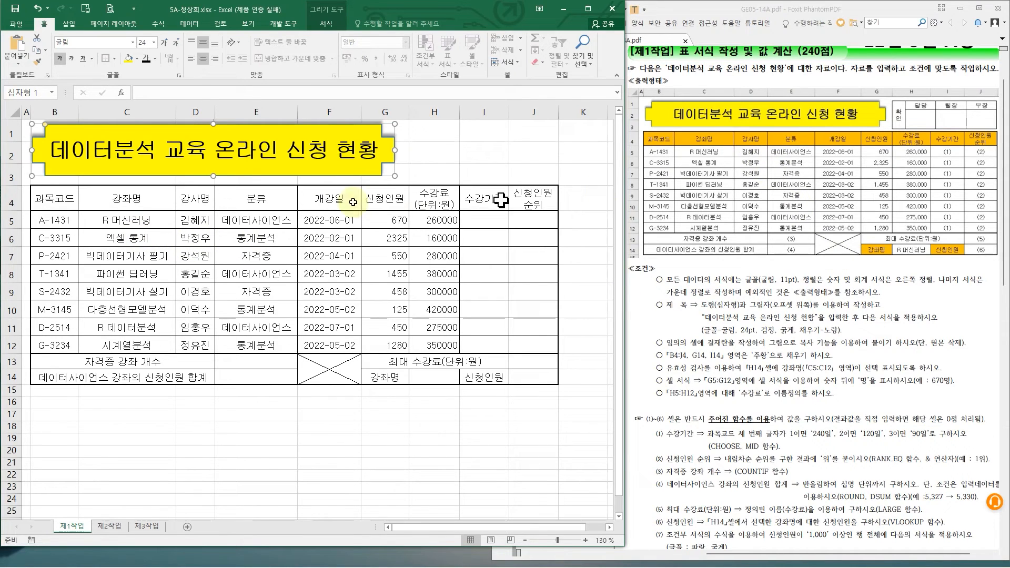
Widen columns D and G to match the reference layout
drag(215, 111, 221, 113)
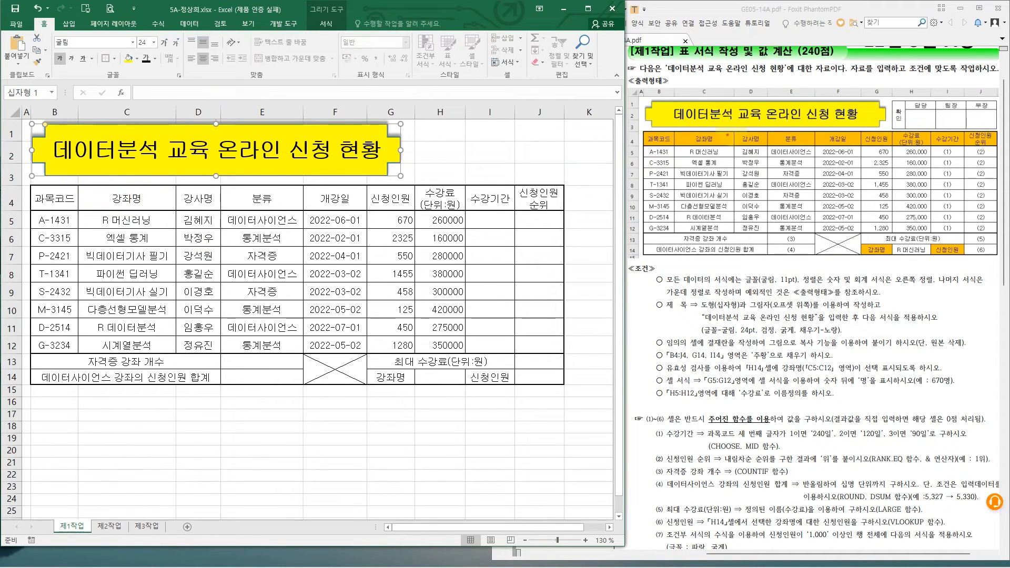
drag(645, 101, 672, 131)
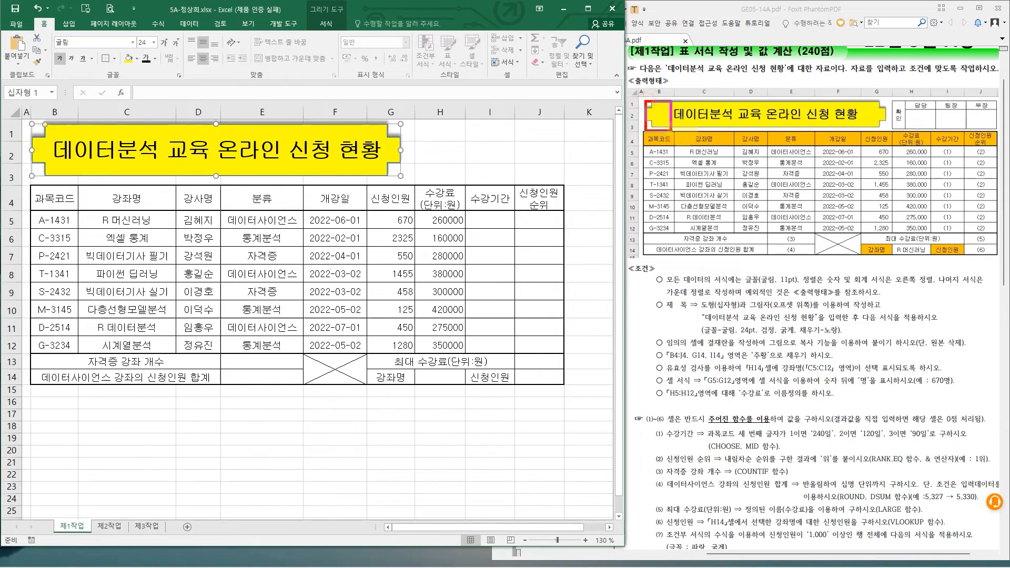
drag(855, 96, 897, 132)
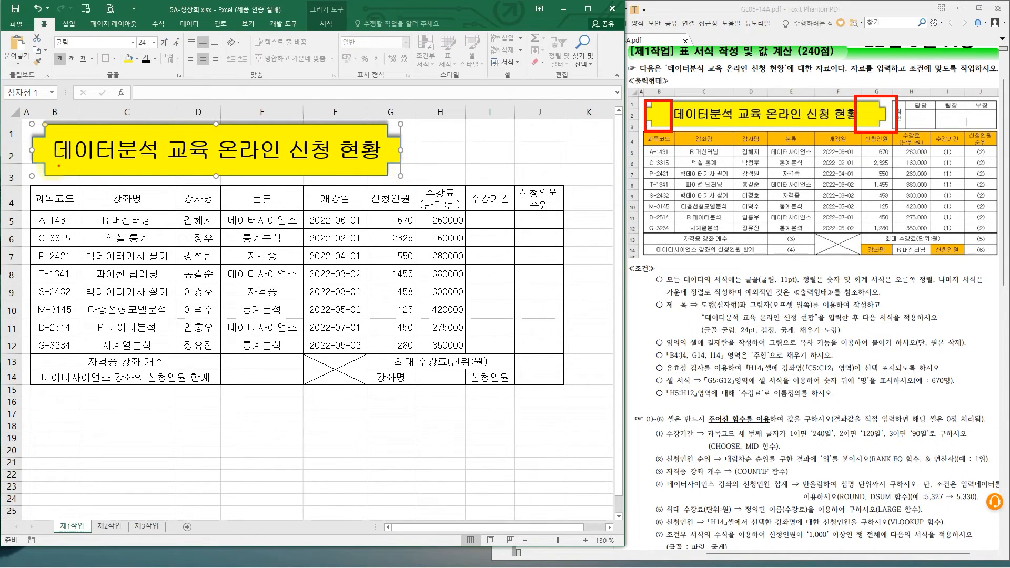
key(Escape)
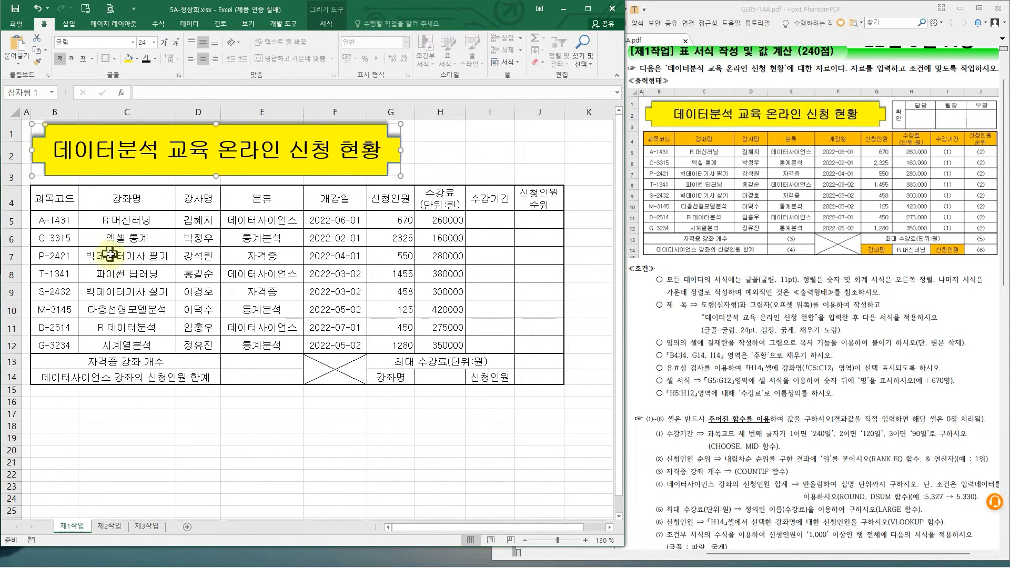
drag(414, 112, 420, 112)
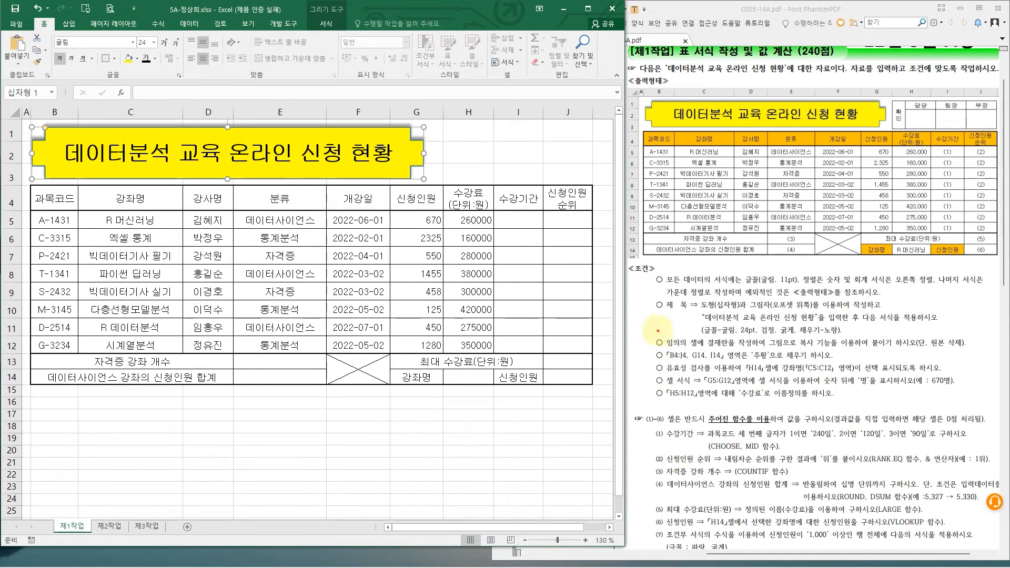
mouse_move(657, 330)
mouse_down()
mouse_move(741, 357)
mouse_move(970, 350)
mouse_up()
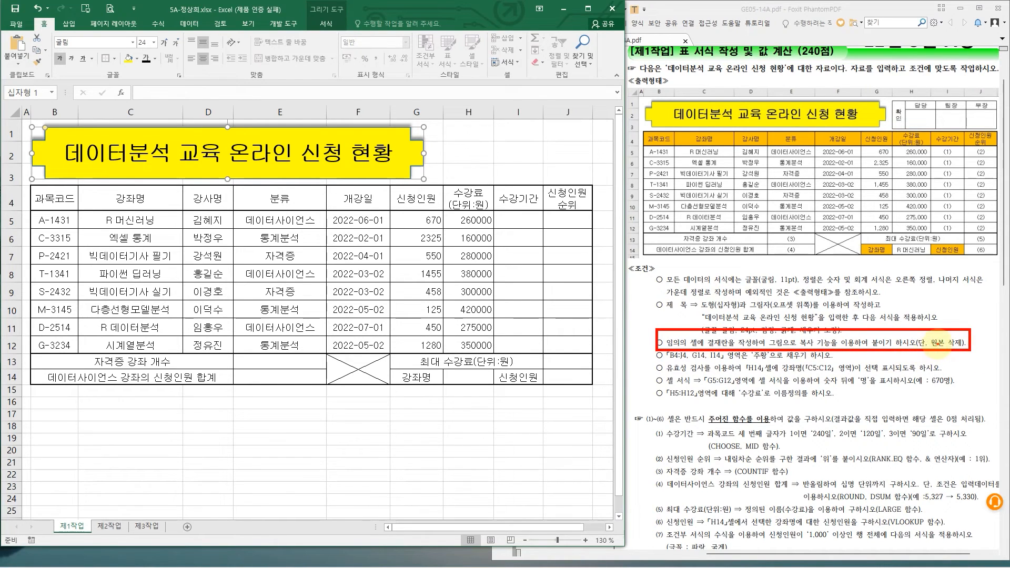
mouse_move(883, 95)
mouse_down()
mouse_move(995, 130)
mouse_move(957, 271)
mouse_move(930, 324)
mouse_up()
key(Escape)
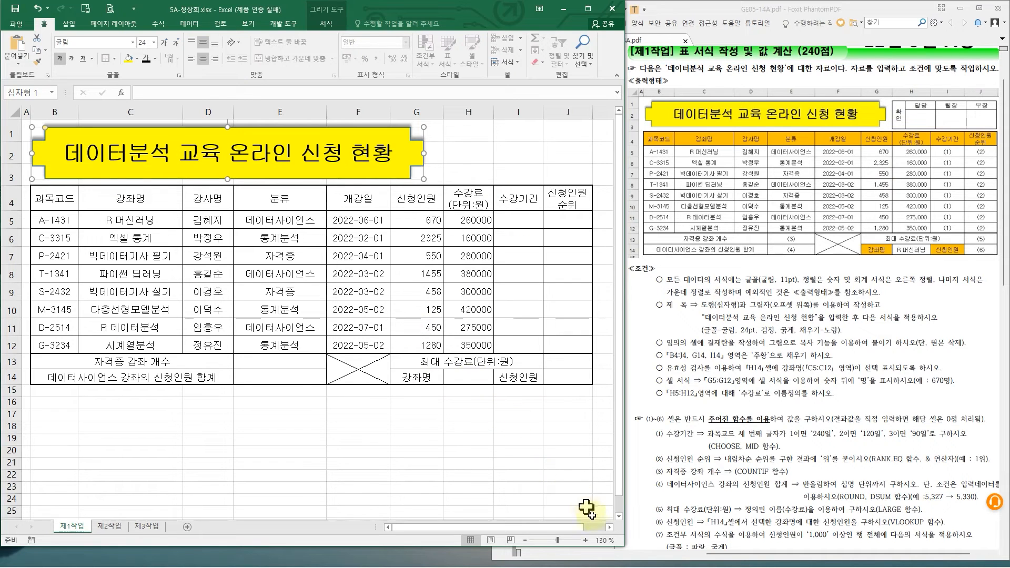
Type the approval headings 확인, 담당, 팀장 and 부장 across cells L16 to O16
click(609, 527)
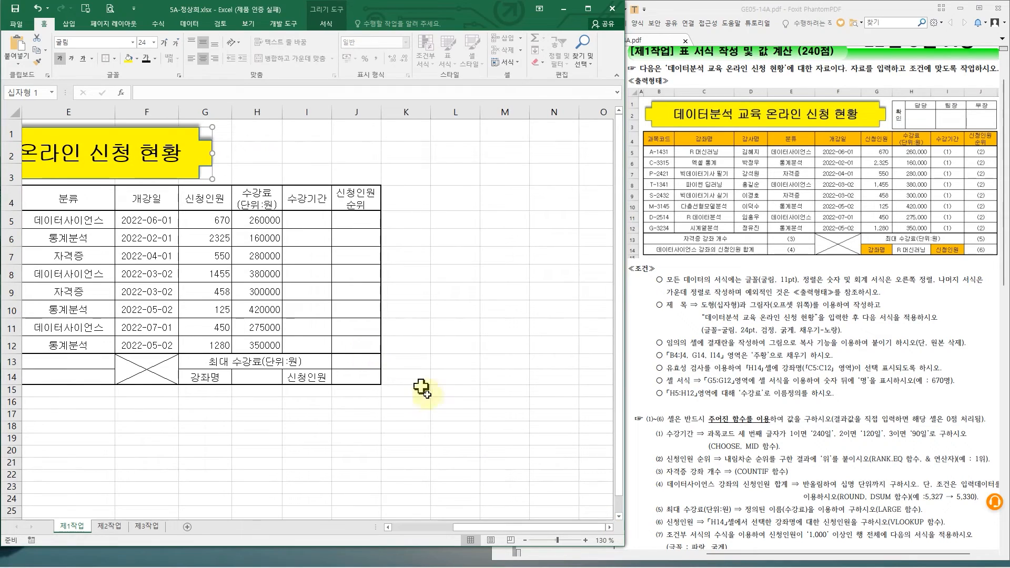
click(447, 403)
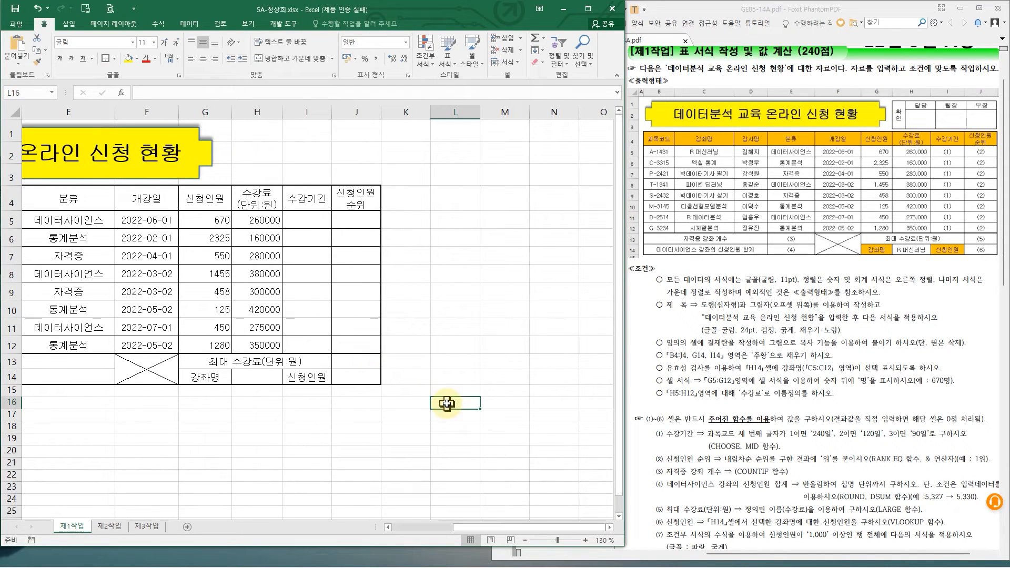
click(609, 527)
click(609, 527)
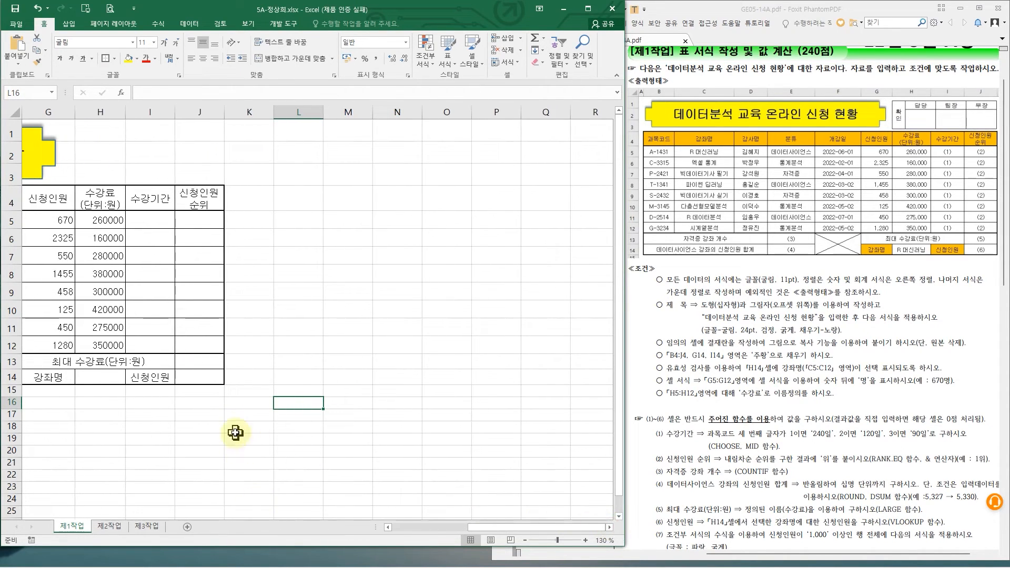
mouse_move(223, 185)
mouse_down()
mouse_move(245, 318)
mouse_move(225, 384)
mouse_up()
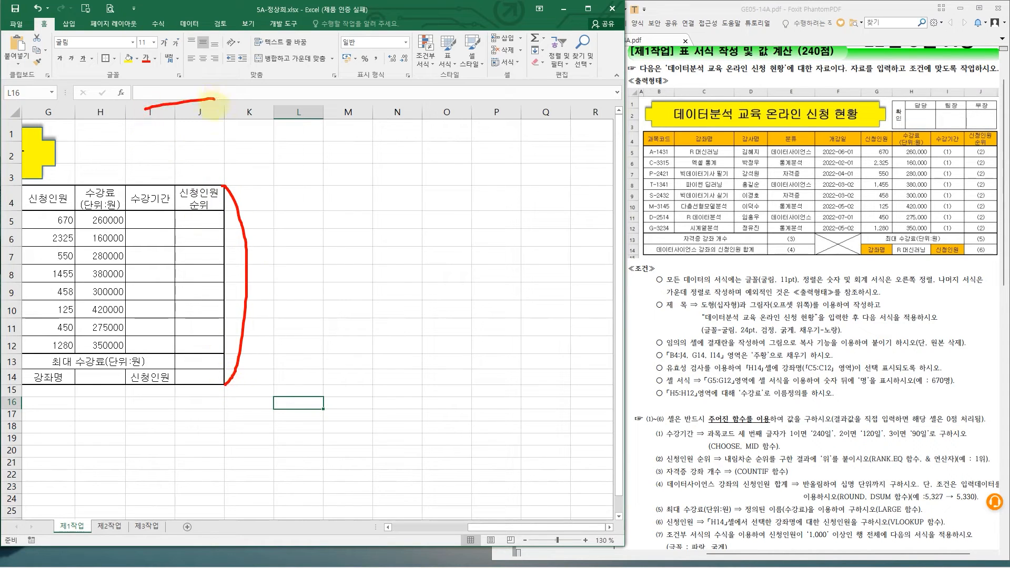
key(Escape)
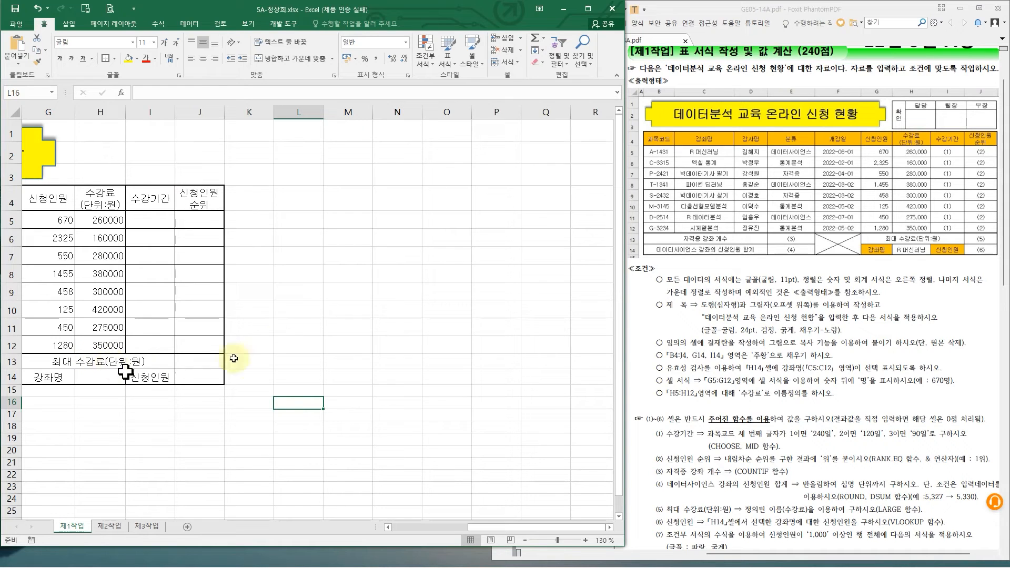
click(289, 405)
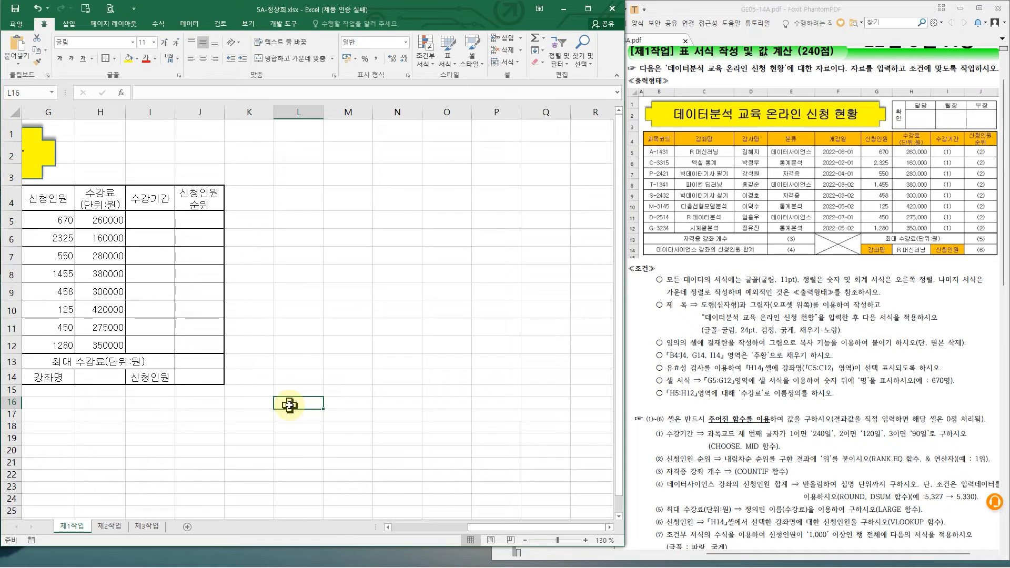
text(확)
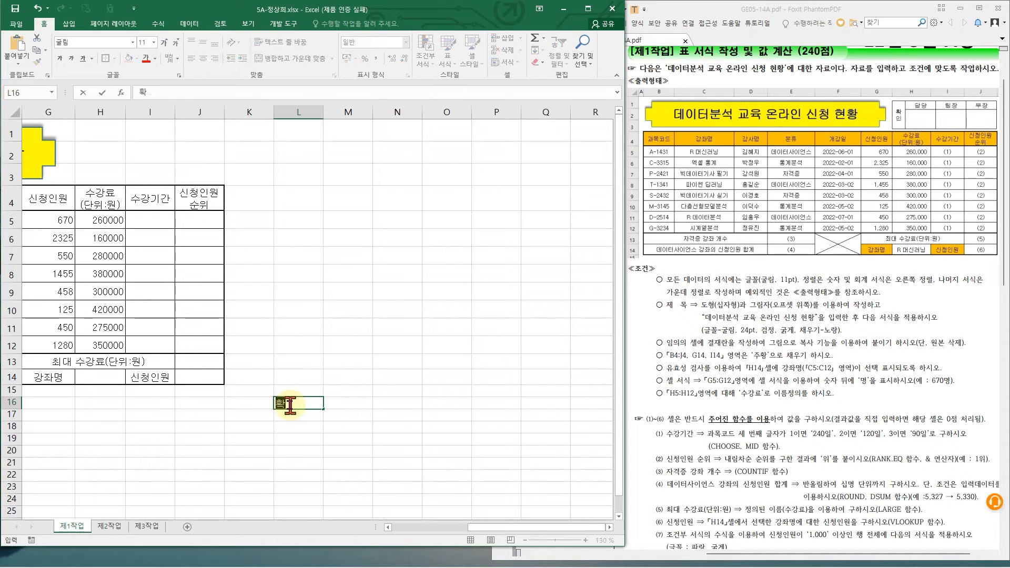
text(인)
key(Tab)
text(다)
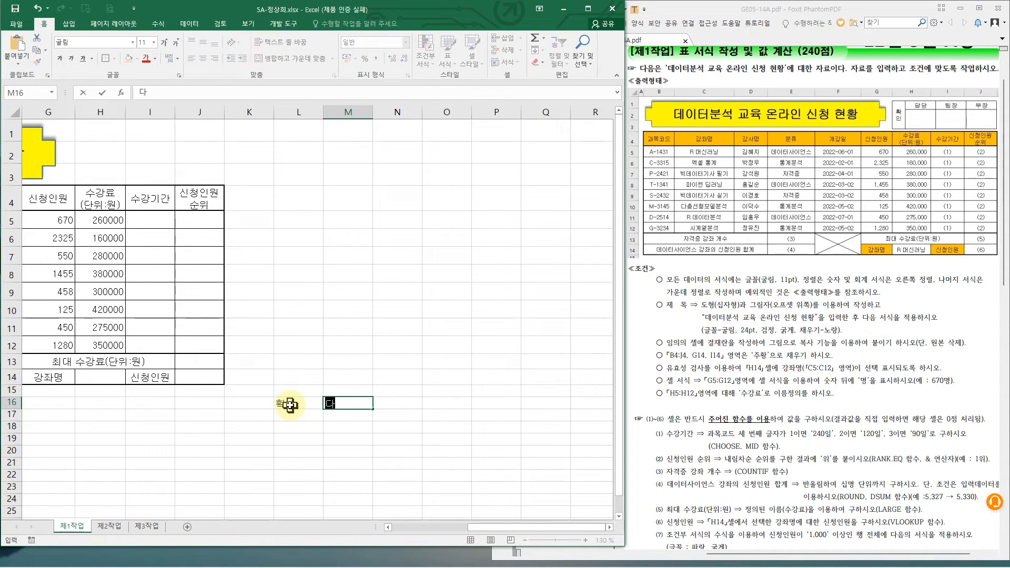
text(당)
key(Tab)
text(ㅌ)
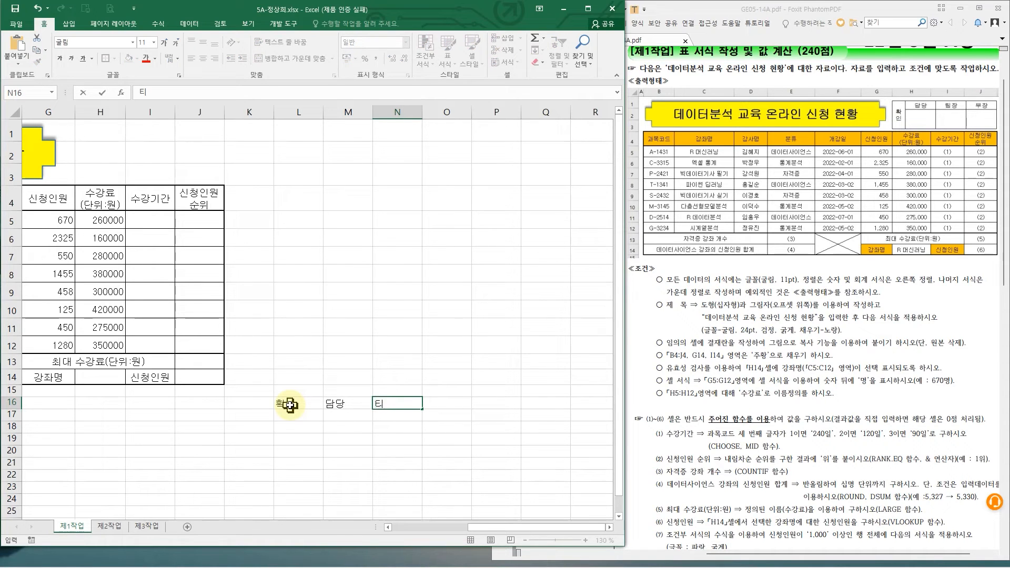
text(팀장)
key(Tab)
text(부)
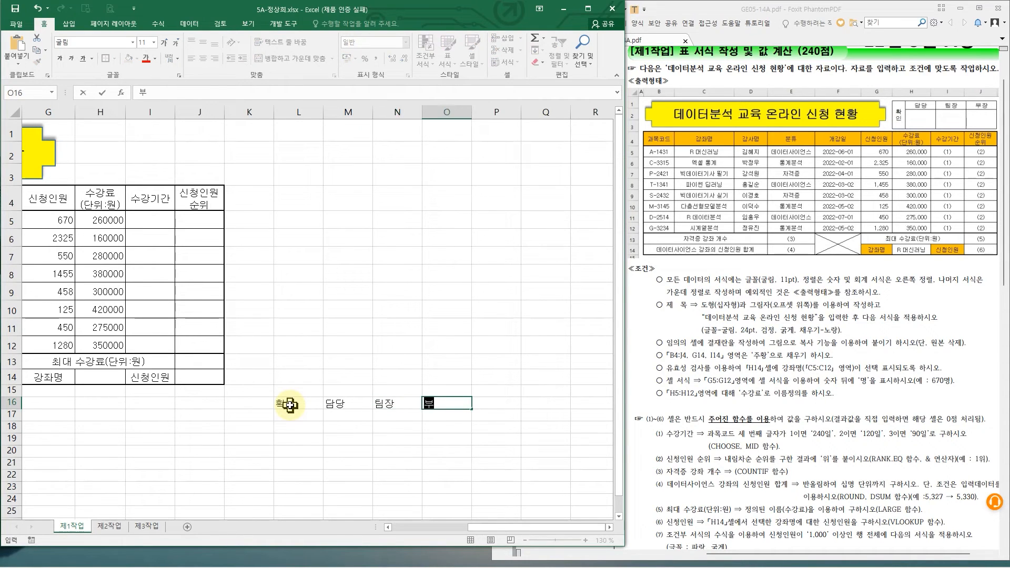
text(장)
drag(290, 405, 449, 418)
Apply All Borders to L16:O17 and centre its headings
ctrl+scroll(451, 435, up, 1)
ctrl+scroll(452, 435, up, 3)
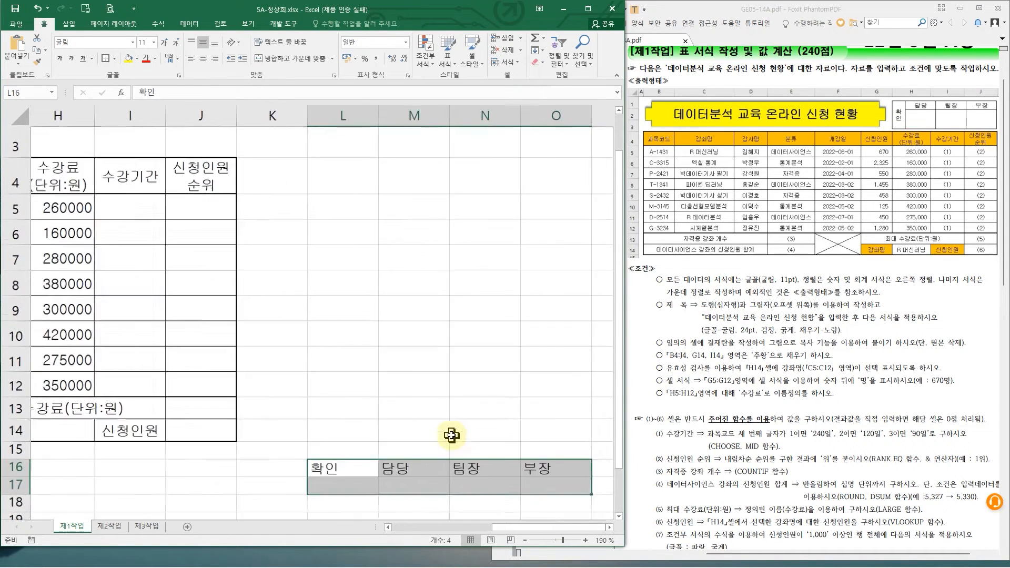
click(617, 517)
click(617, 516)
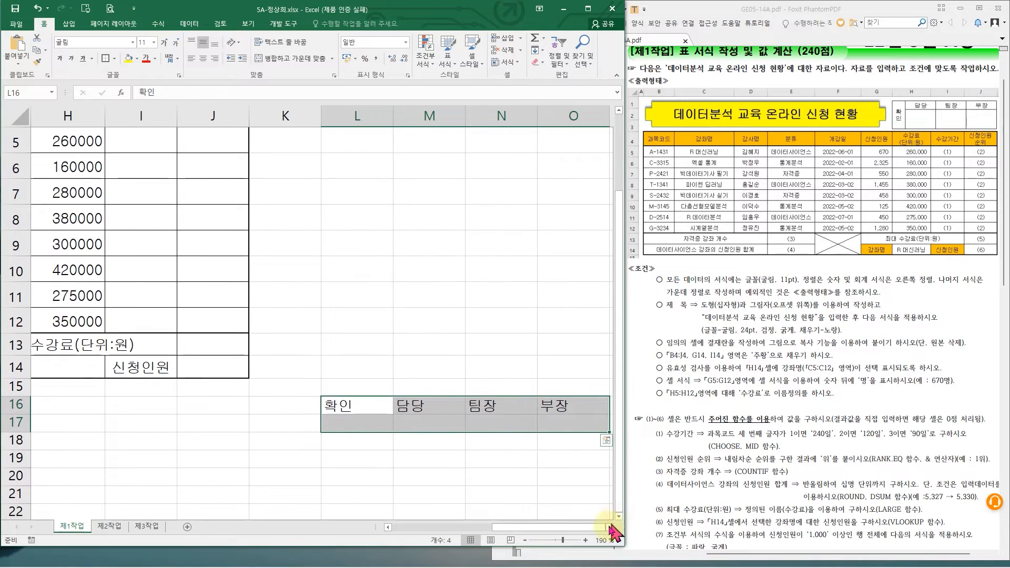
click(609, 527)
click(609, 527)
scroll(306, 394, down, 1)
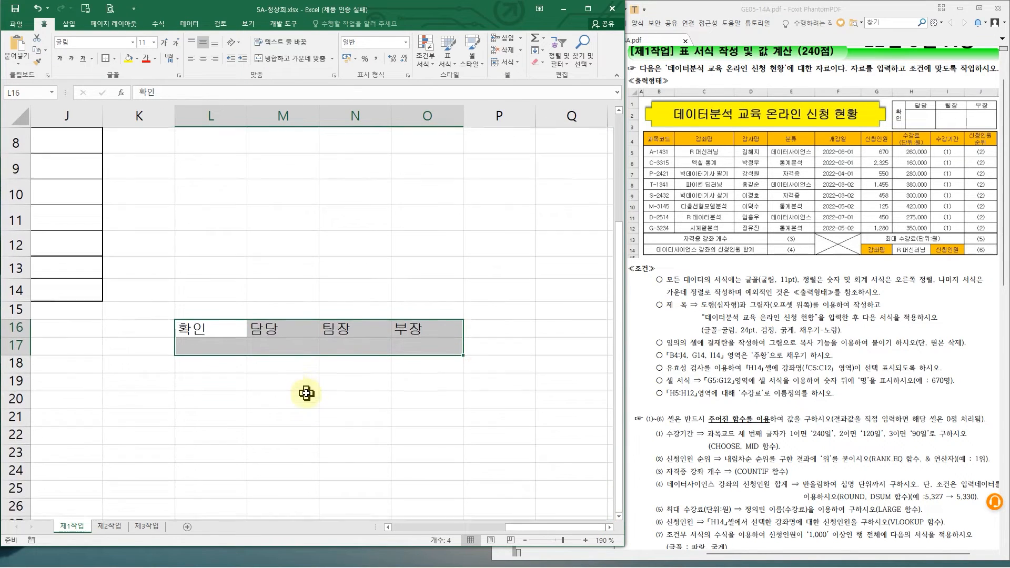
click(114, 59)
click(123, 147)
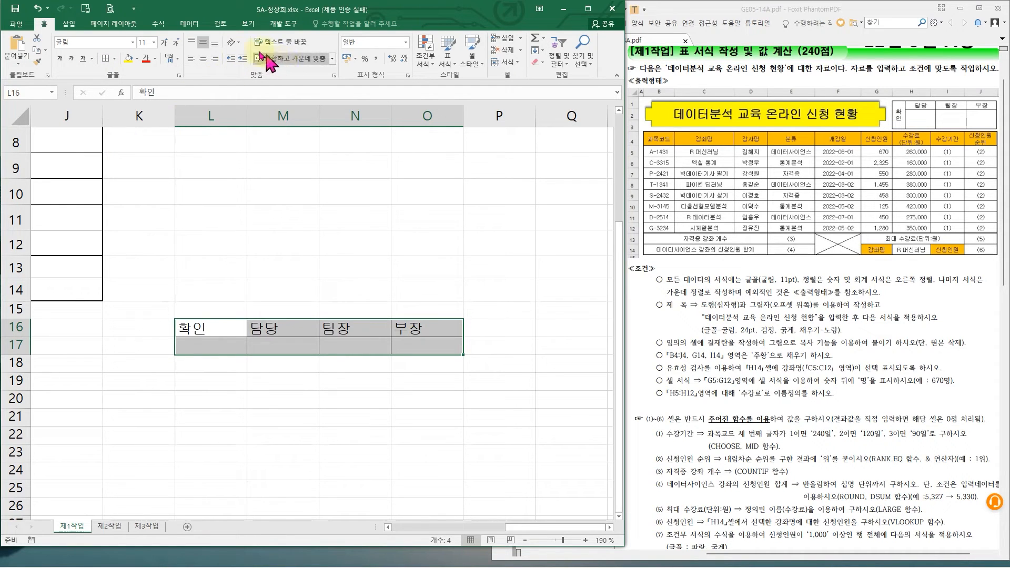
click(202, 61)
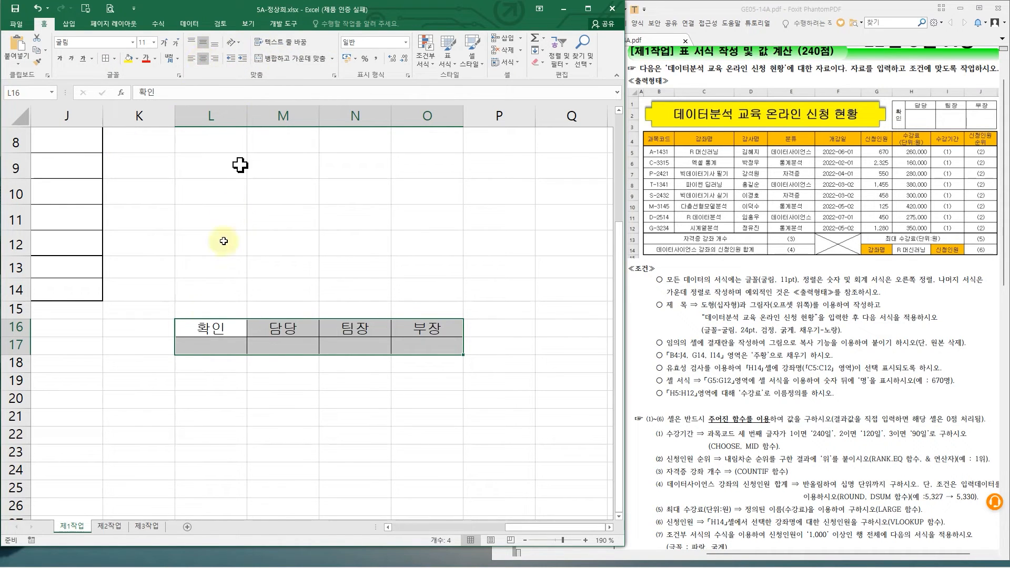
Merge 확인 down L16:L17, make row 17 taller, and narrow column L to 2.63
click(208, 321)
drag(208, 326, 209, 347)
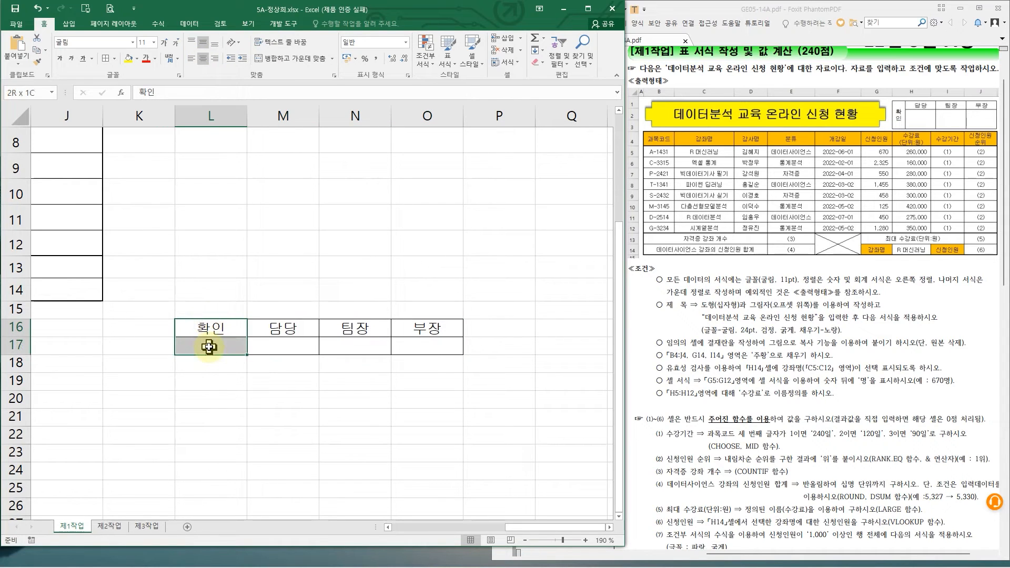
click(287, 59)
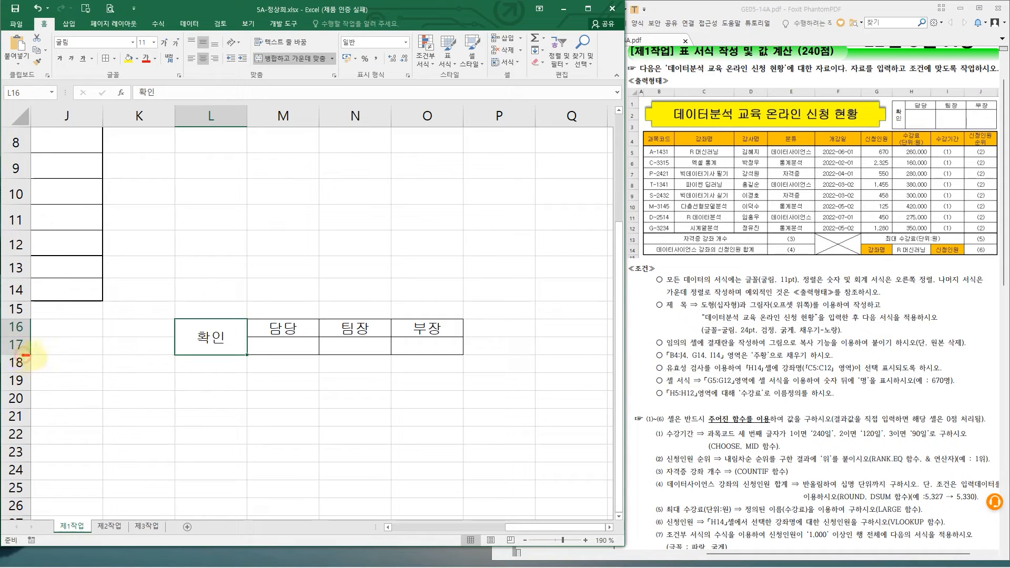
drag(28, 353, 28, 376)
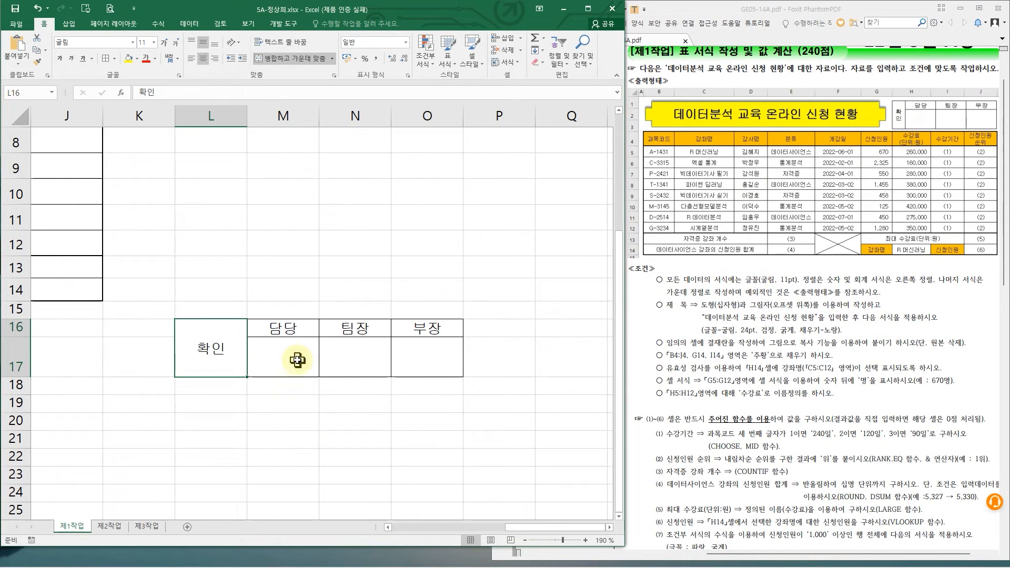
click(235, 122)
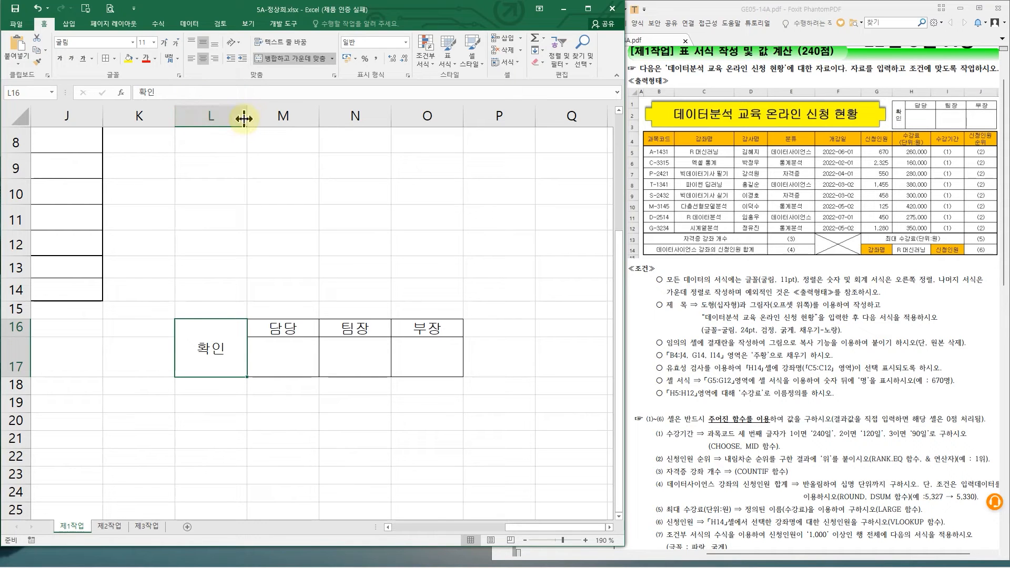
drag(245, 118, 198, 115)
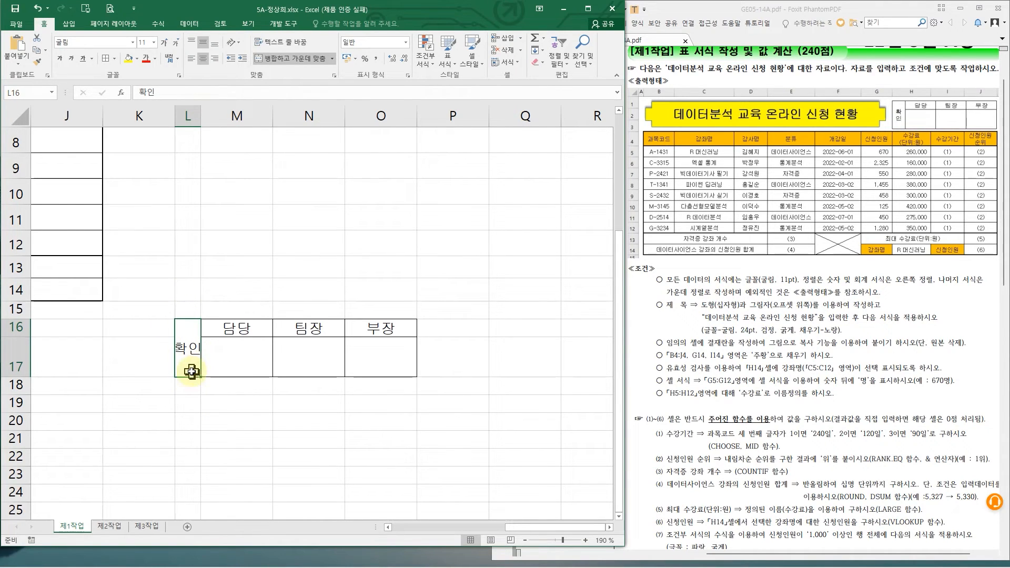
Set the merged 확인 cell's orientation to Vertical Text so its characters stack
scroll(196, 371, down, 1)
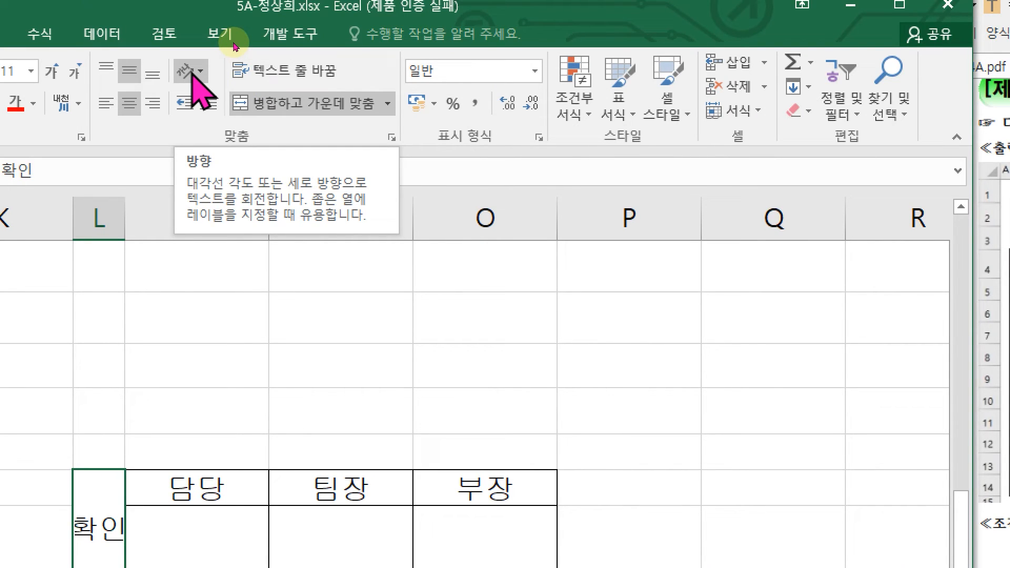
click(195, 72)
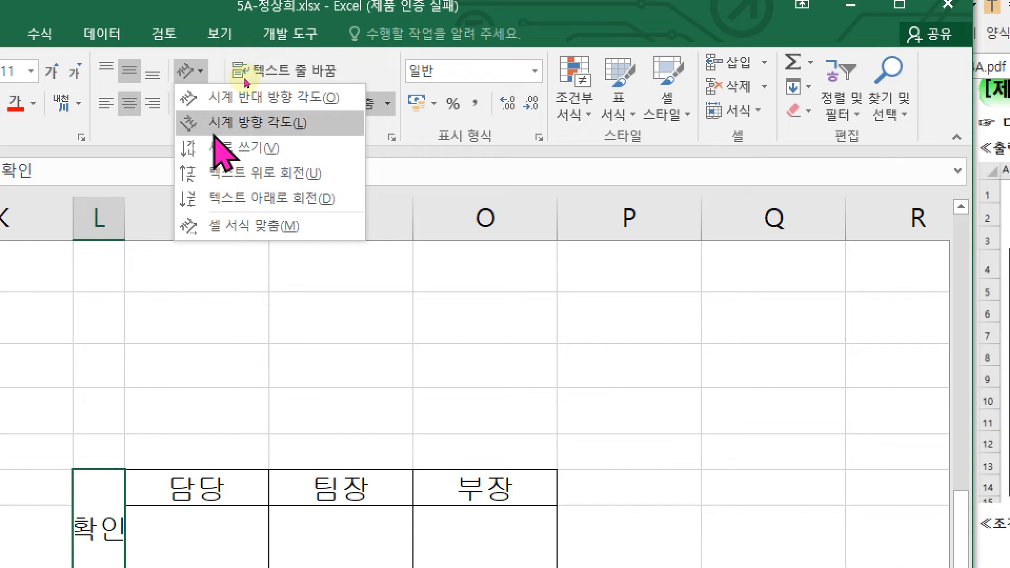
click(218, 148)
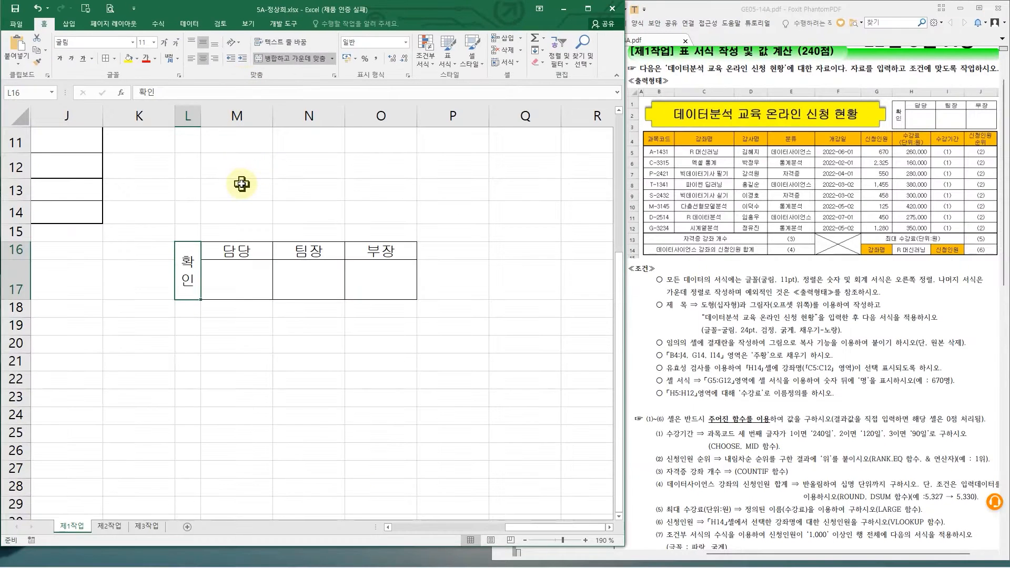
click(220, 327)
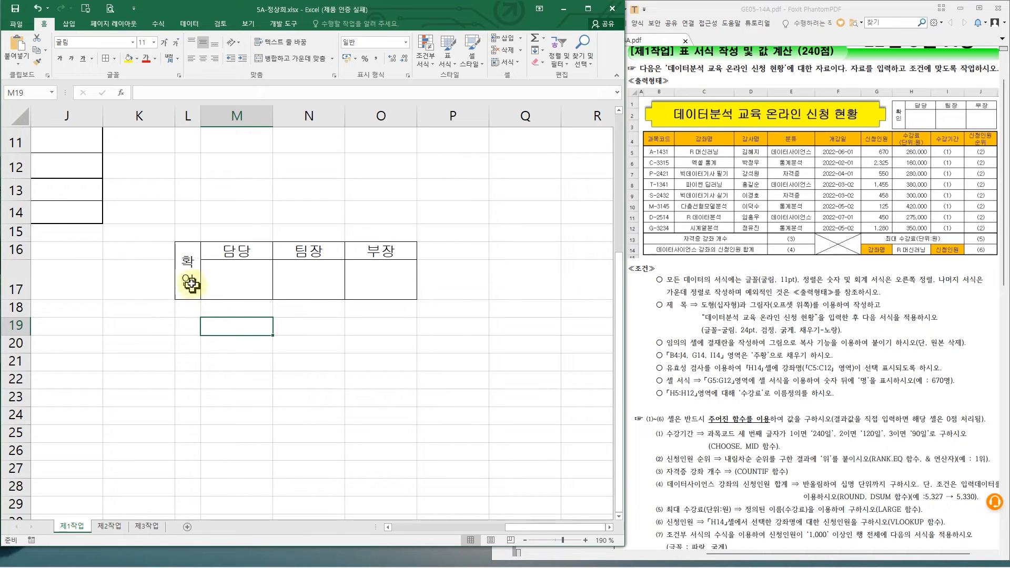
drag(187, 281, 388, 268)
mouse_move(173, 240)
mouse_down()
mouse_move(415, 286)
mouse_move(418, 301)
mouse_up()
key(Escape)
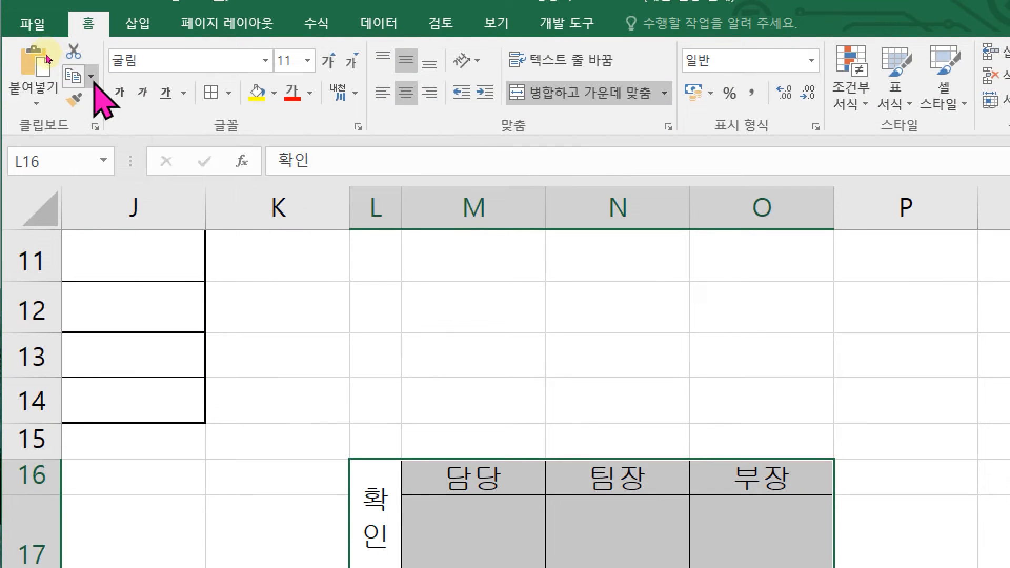
Copy L16:O17 as a picture, keeping 'As shown on screen' and Picture format
click(92, 77)
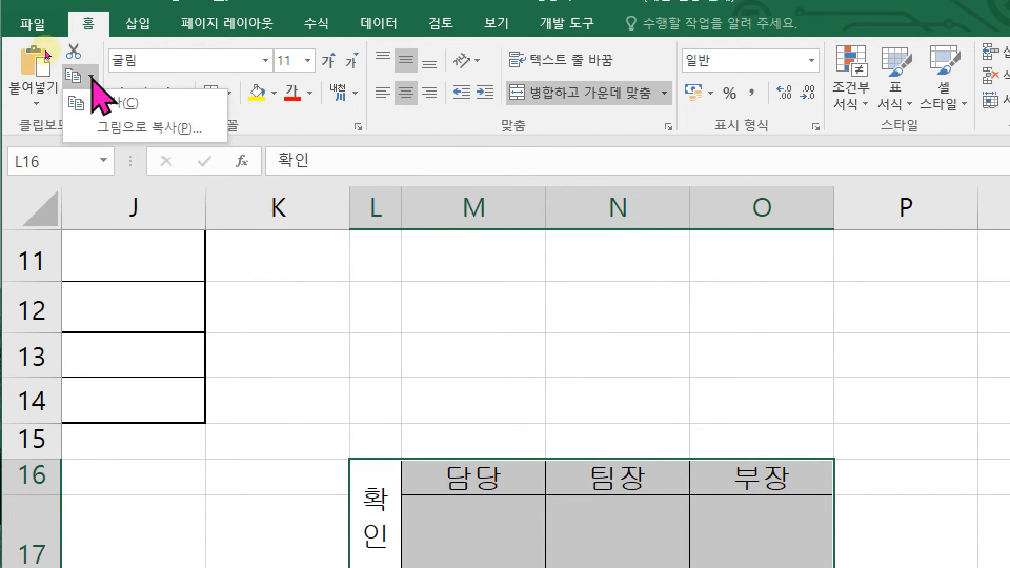
click(141, 132)
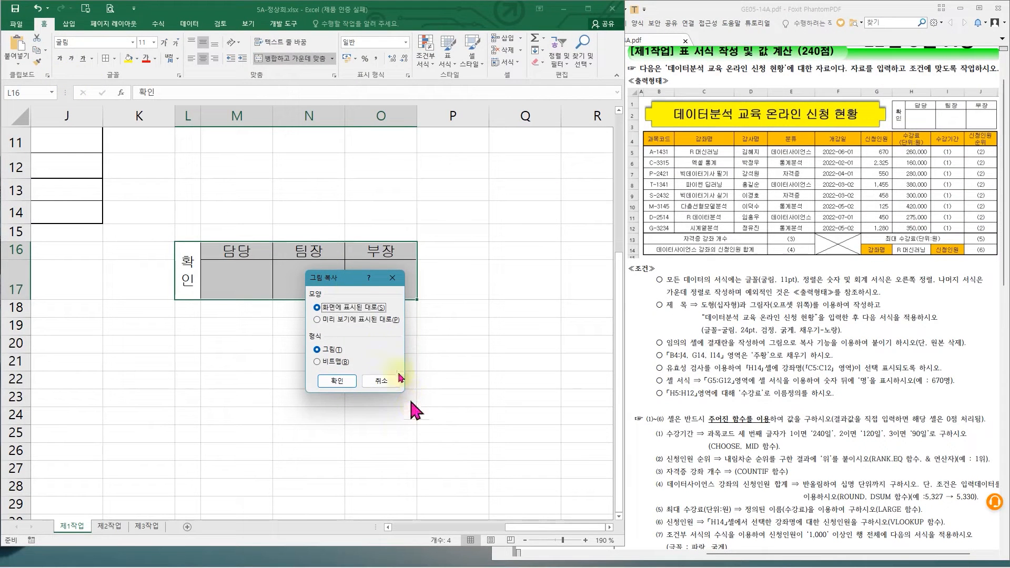
drag(350, 277, 325, 181)
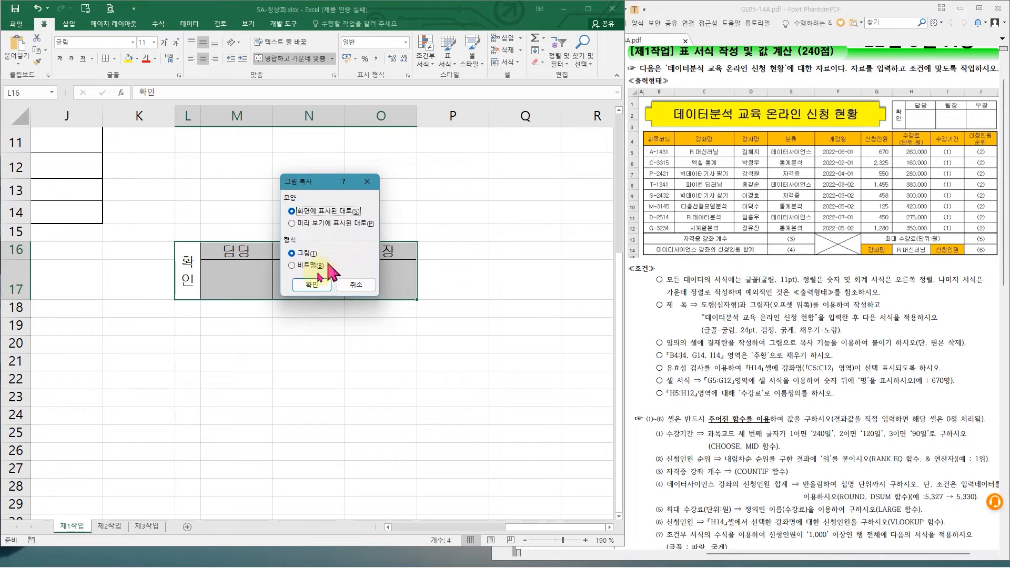
click(312, 285)
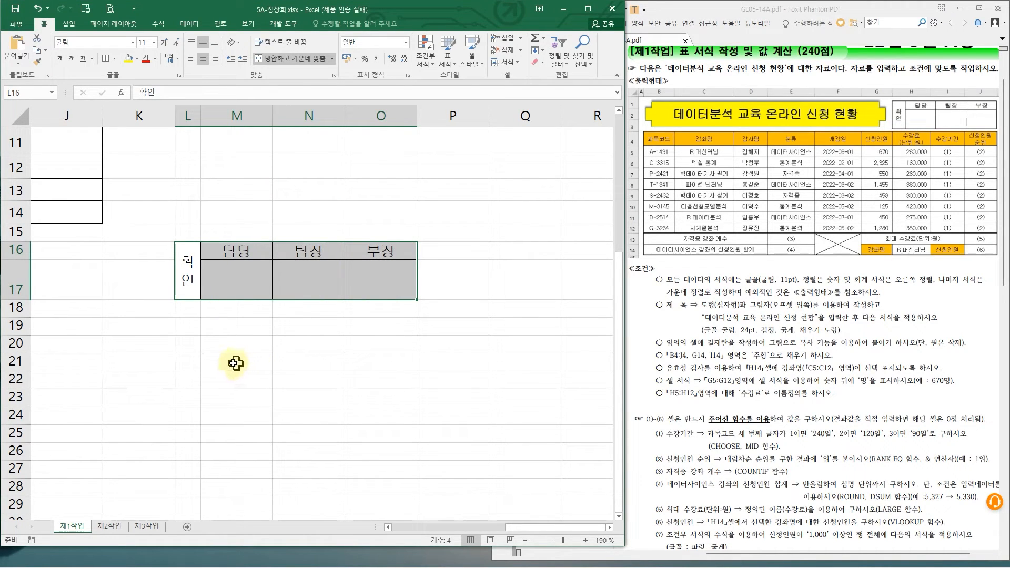
ctrl+scroll(194, 138, down, 3)
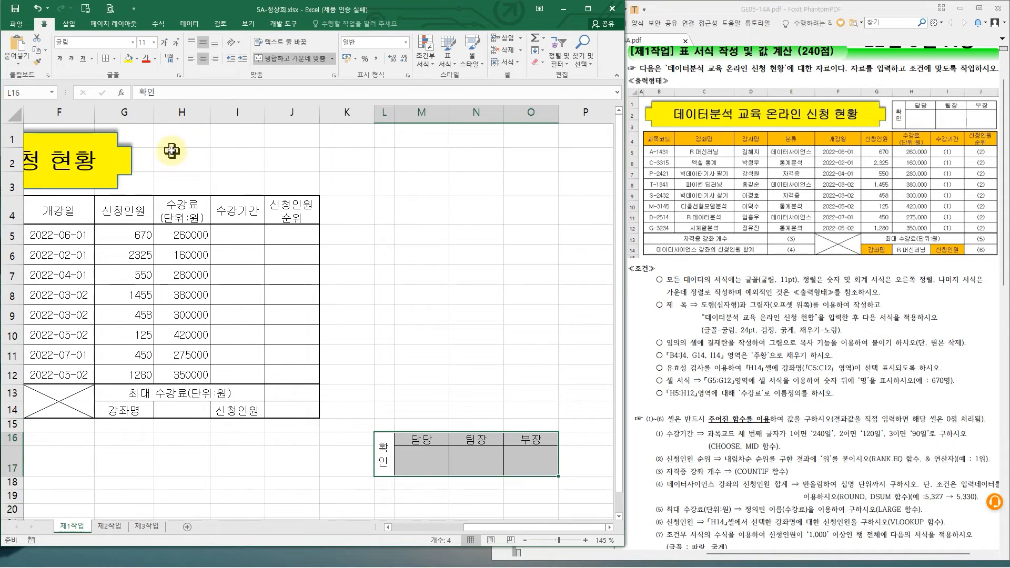
Paste the approval picture at H1, lower it over rows 1–3, and narrow it to column J
click(170, 140)
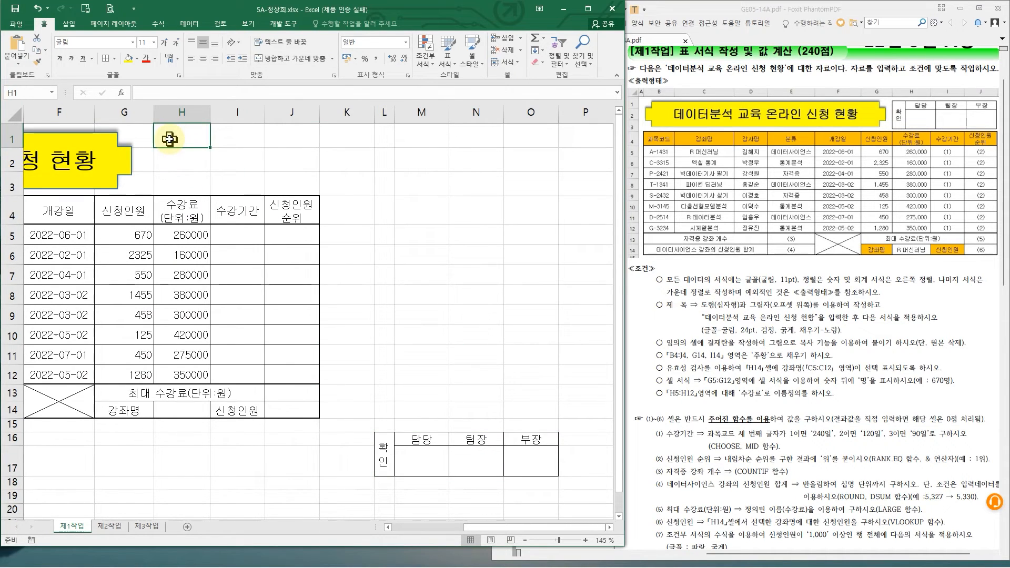
key(ctrl+v)
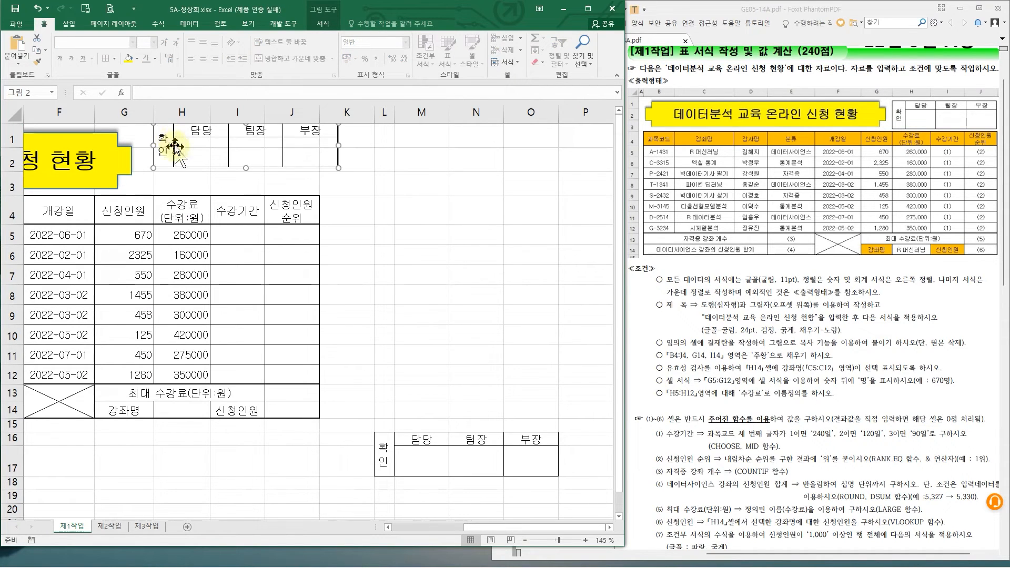
drag(170, 138, 176, 158)
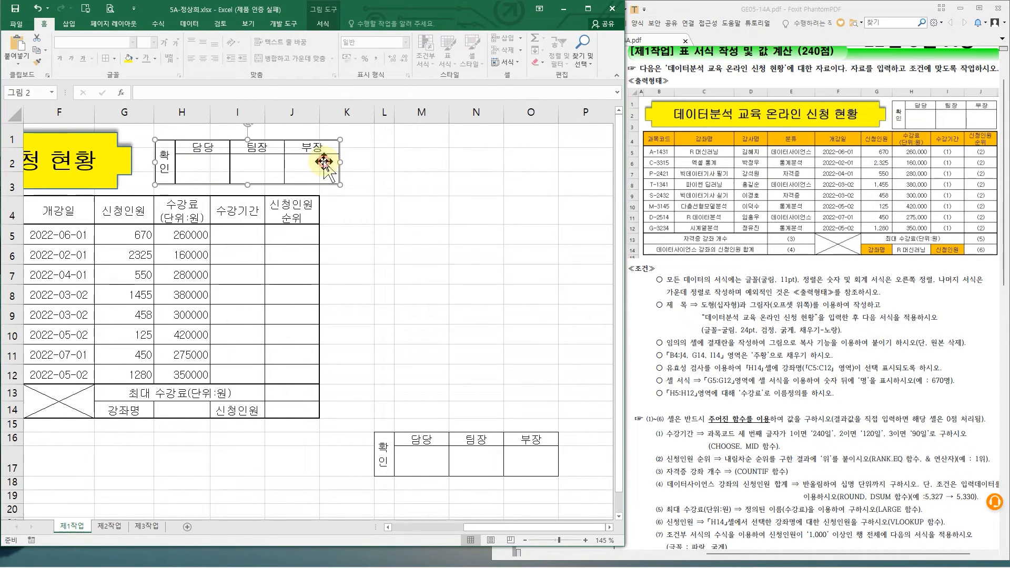
drag(340, 164, 315, 163)
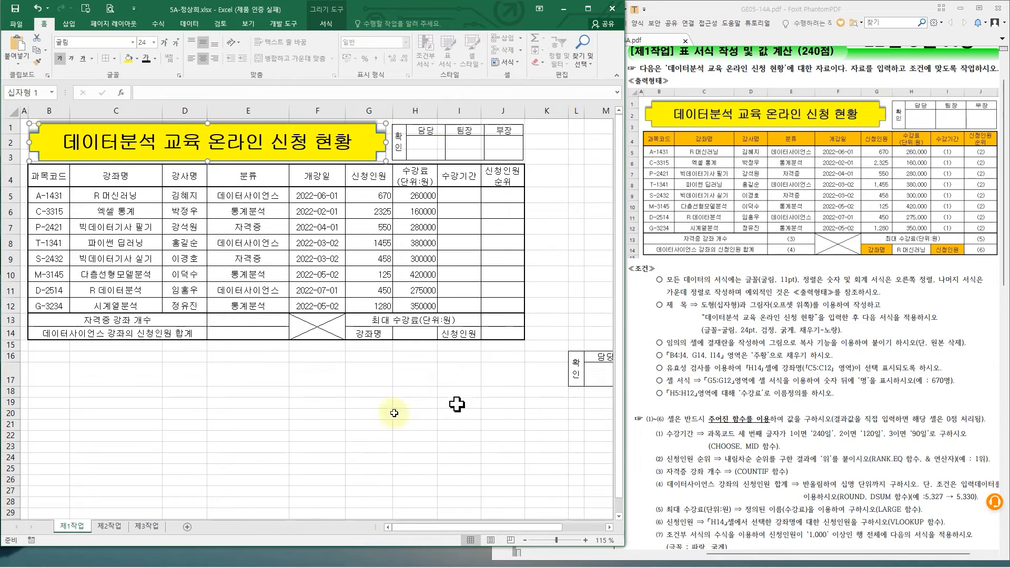
Uncheck Gridlines on the View tab to hide the worksheet grid
click(246, 355)
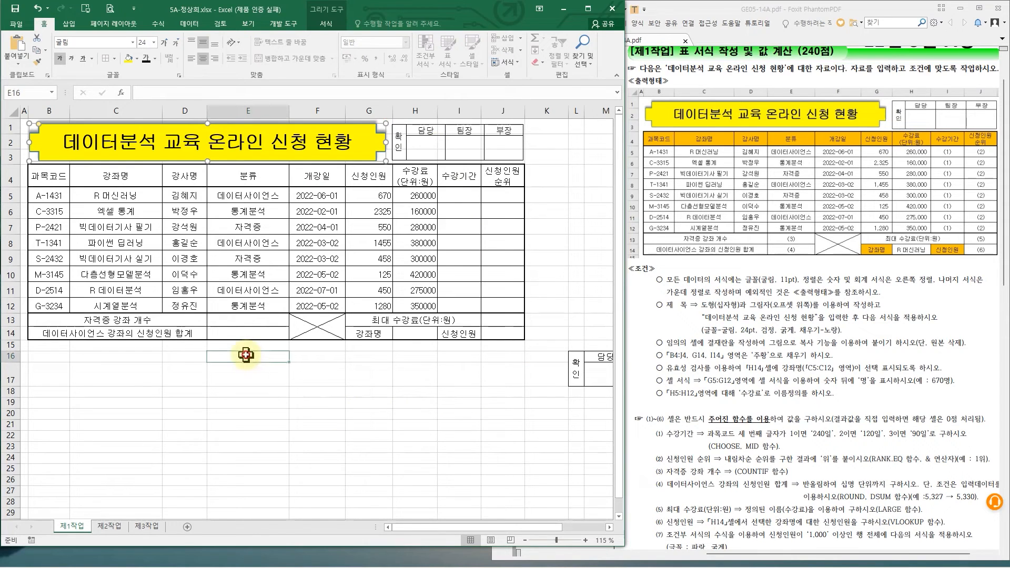
click(247, 24)
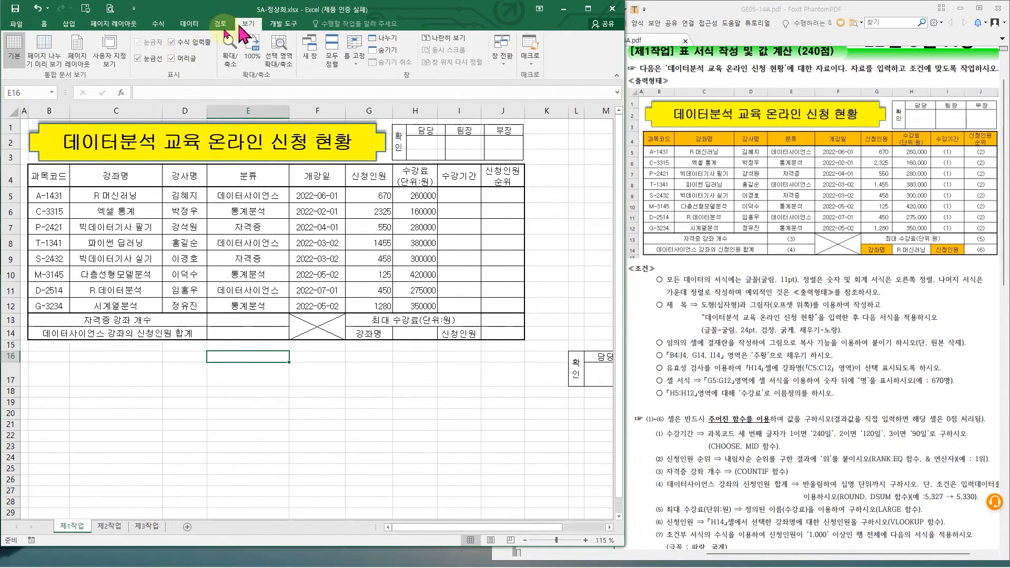
click(154, 58)
click(570, 377)
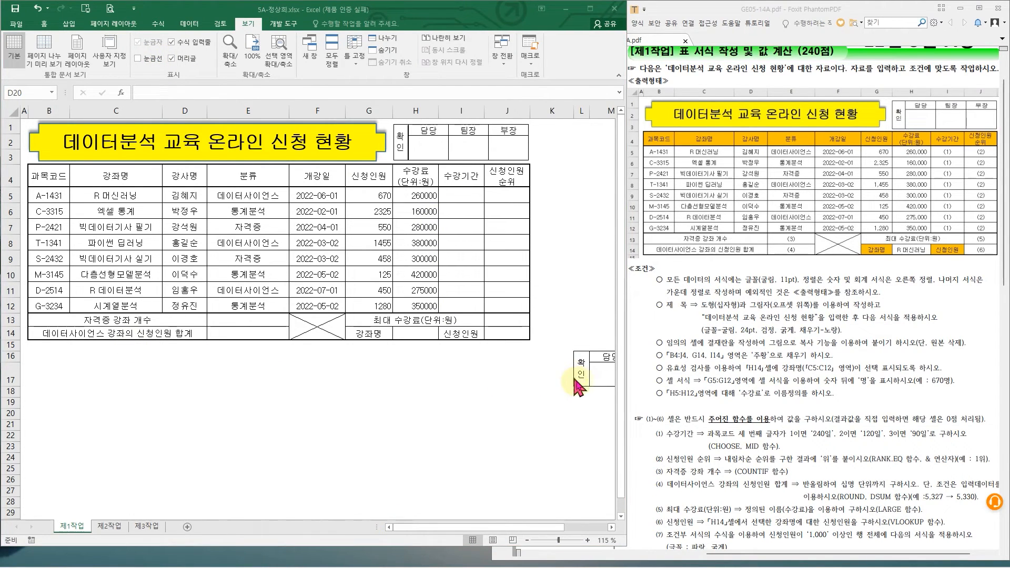
mouse_move(555, 527)
mouse_down()
mouse_move(490, 527)
mouse_move(494, 536)
mouse_move(543, 528)
mouse_up()
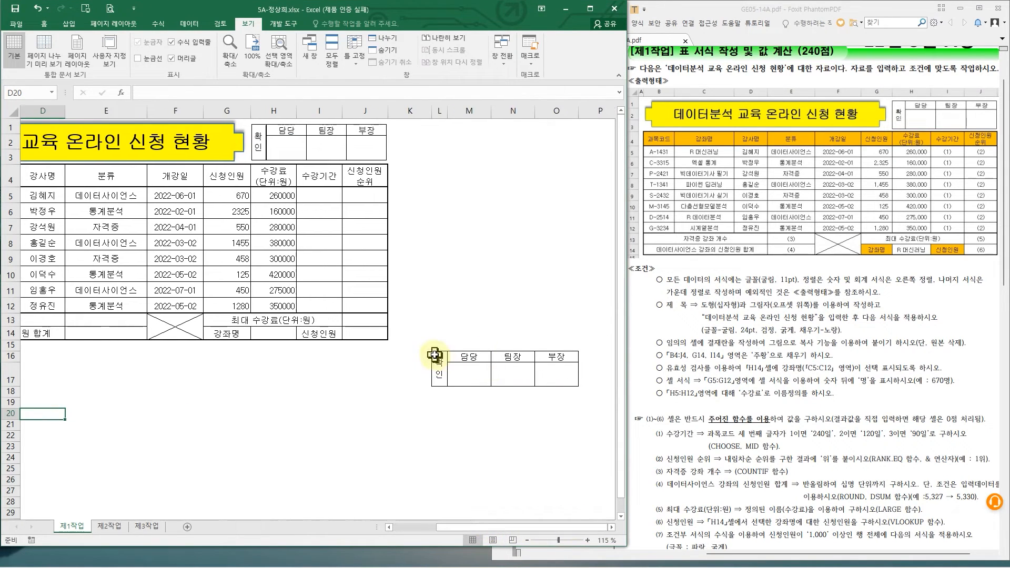
Delete columns L through O to remove the original approval block
drag(439, 101, 550, 104)
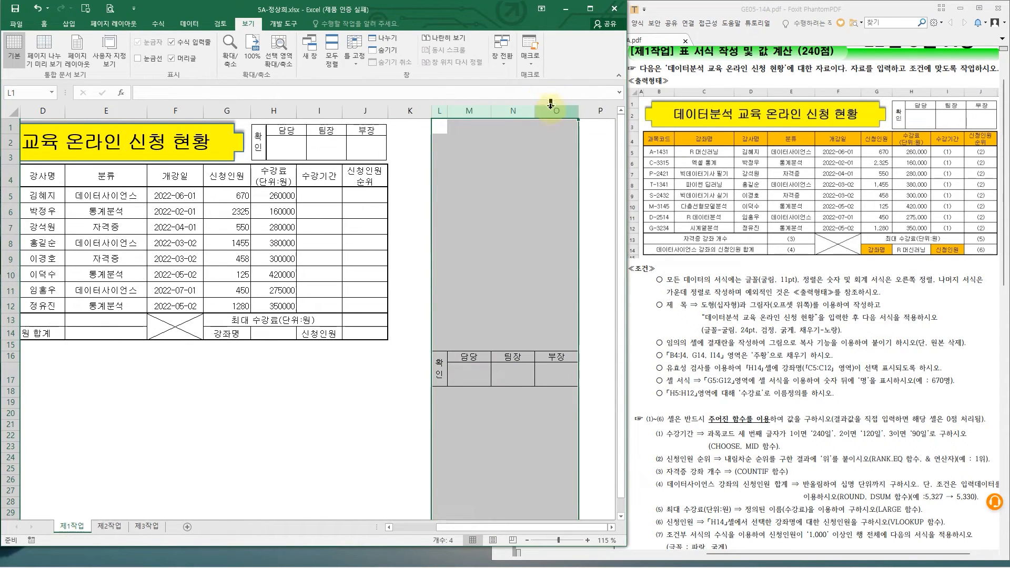
right_click(550, 110)
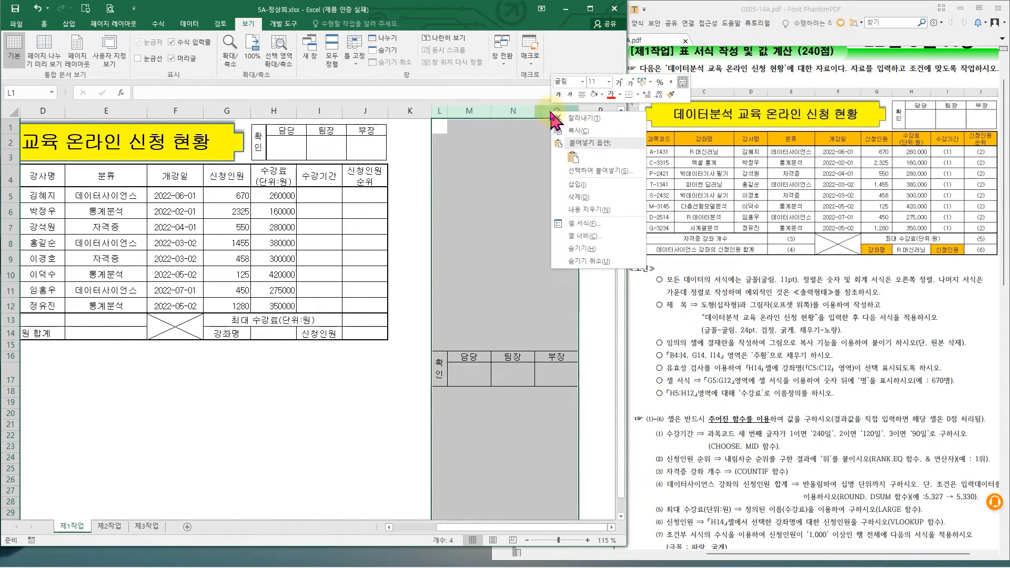
click(601, 197)
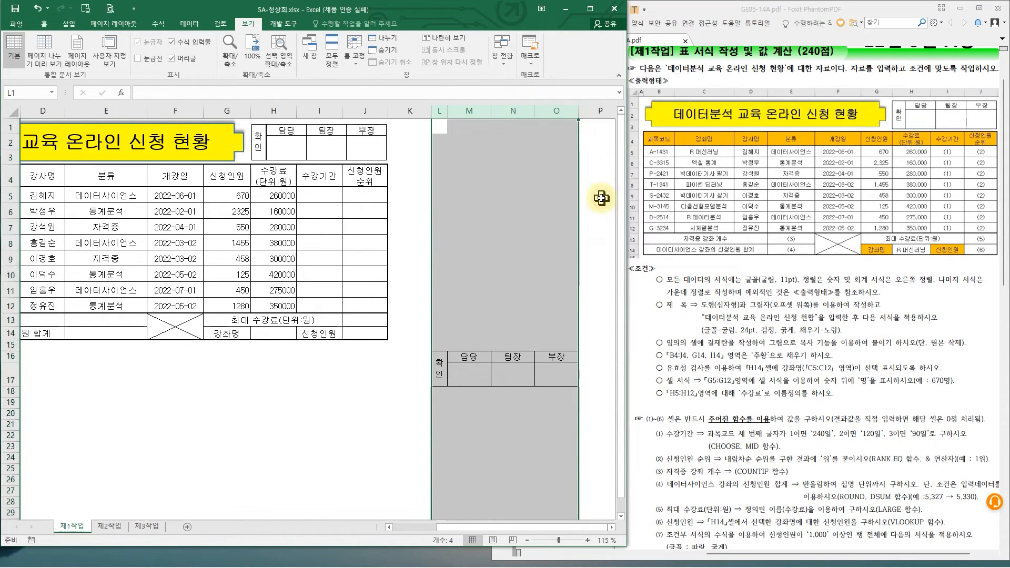
Shrink row 17 back to its normal height
click(11, 377)
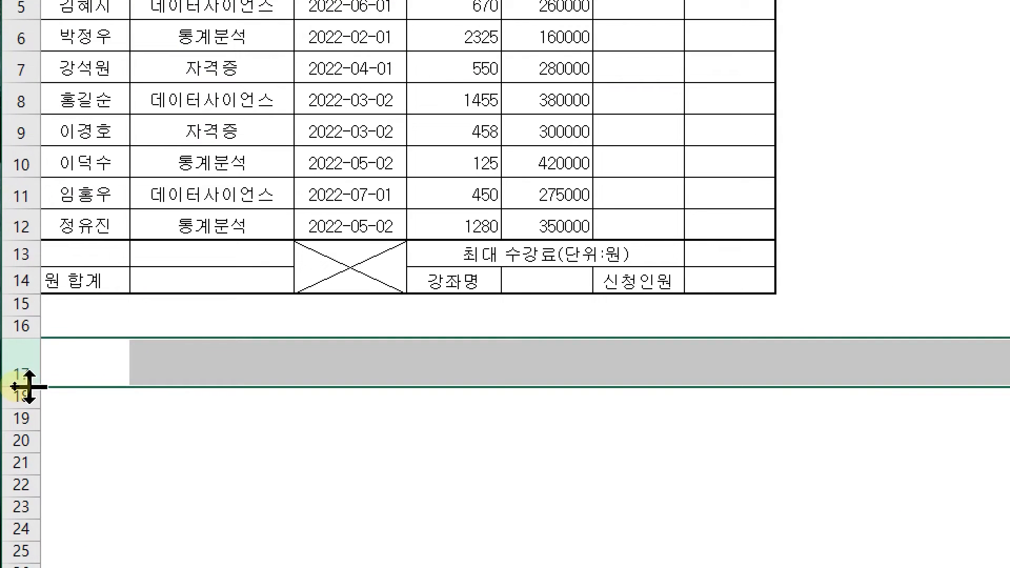
drag(30, 386, 27, 360)
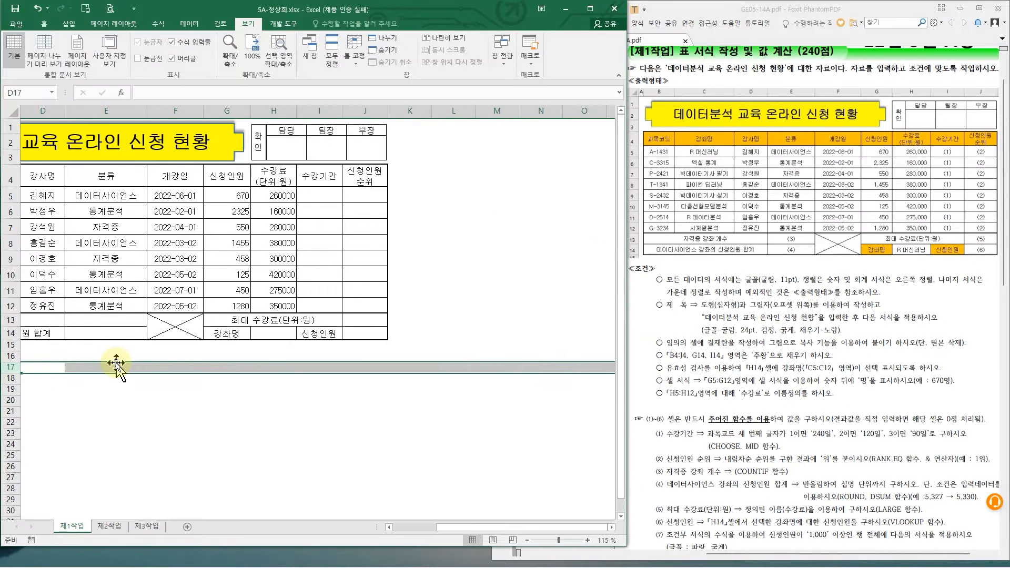
drag(489, 527, 426, 528)
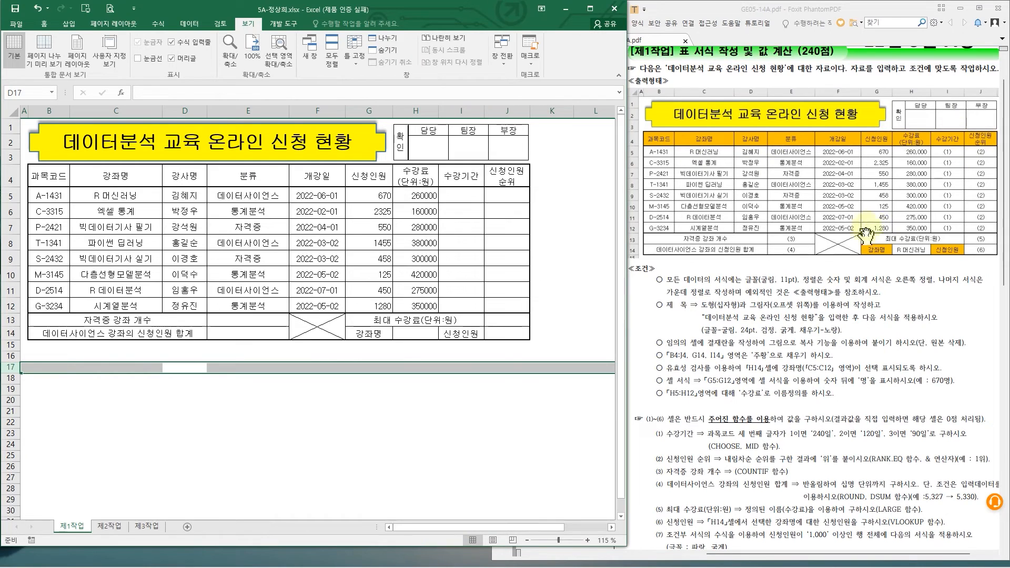
drag(38, 173, 526, 182)
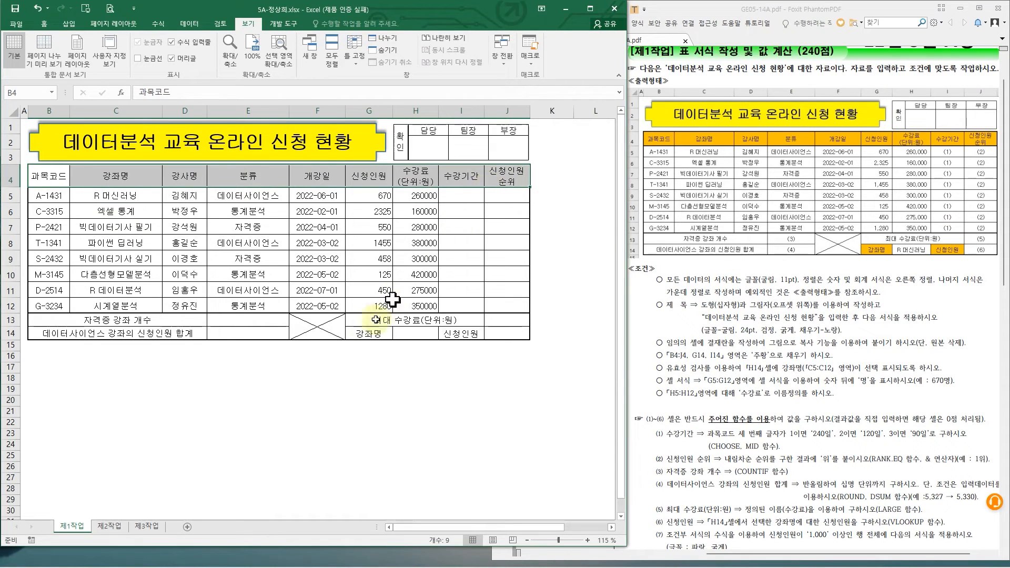
Add G14 and I14 to the header selection and fill them all orange
ctrl+click(368, 337)
ctrl+click(459, 335)
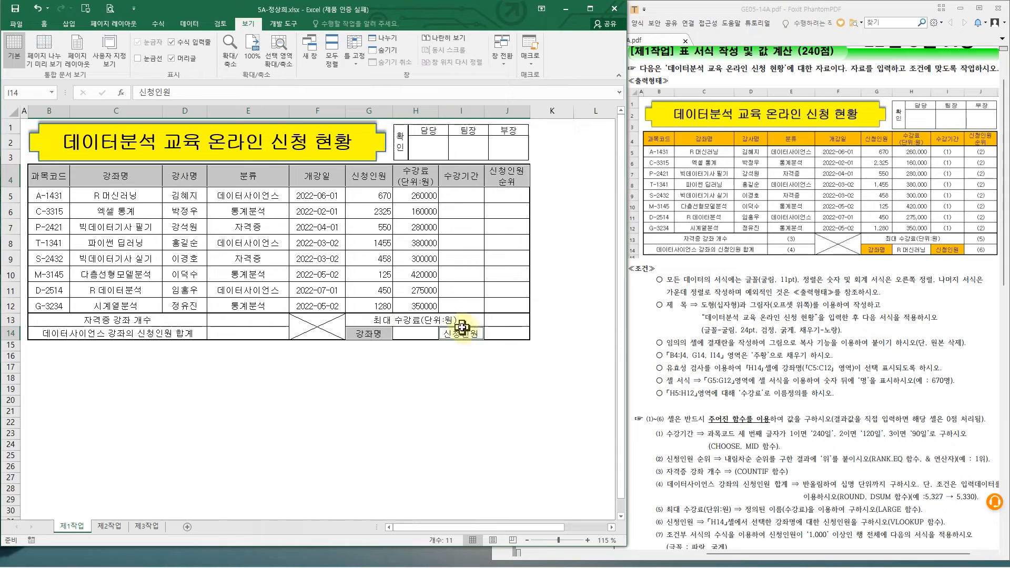
click(45, 23)
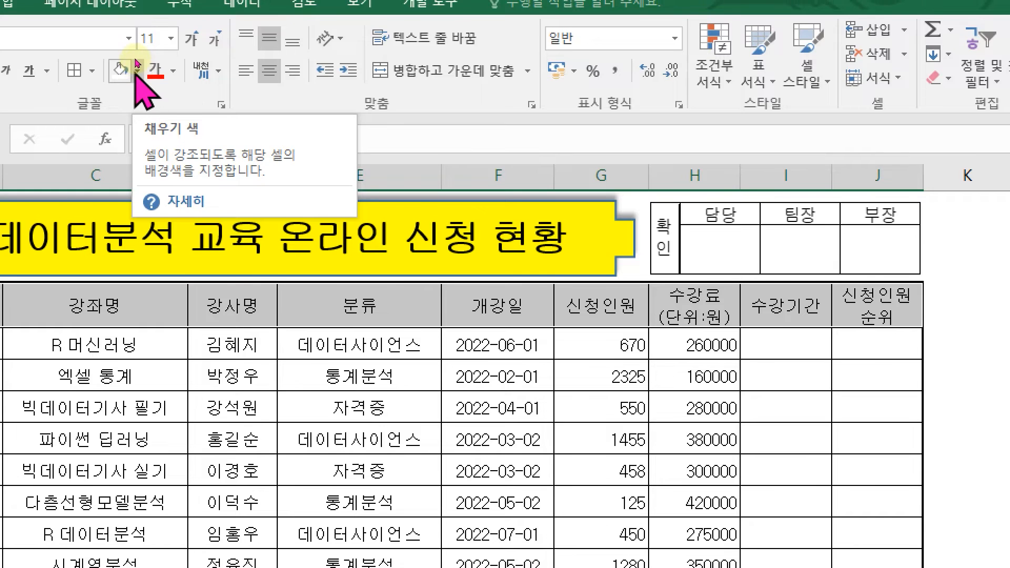
click(138, 66)
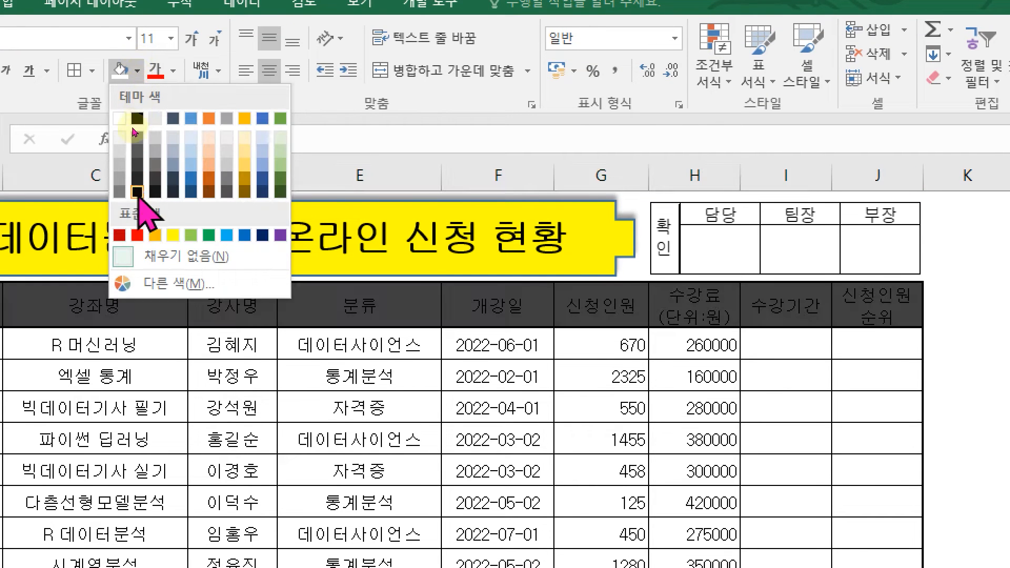
click(158, 235)
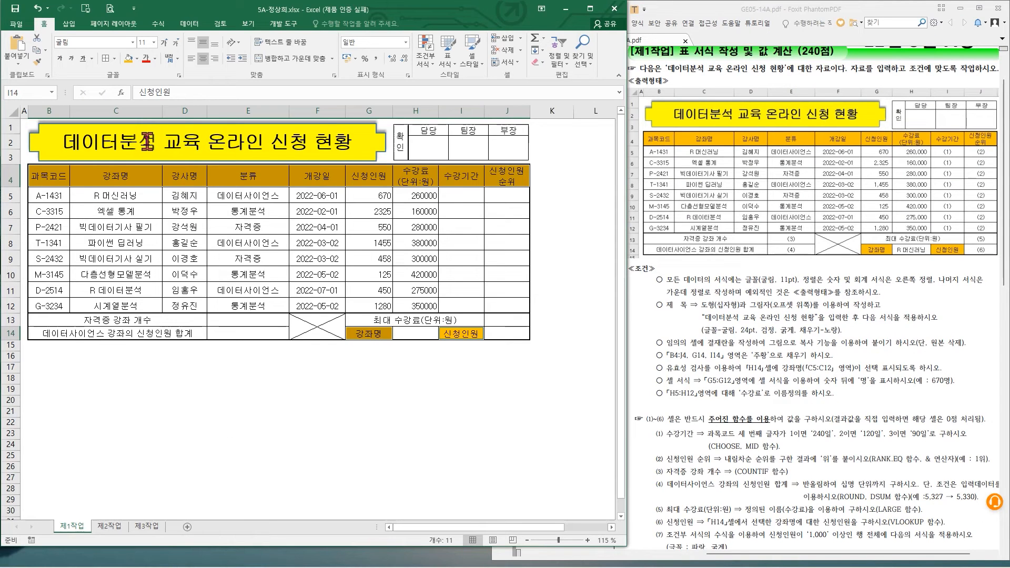
scroll(210, 274, up, 1)
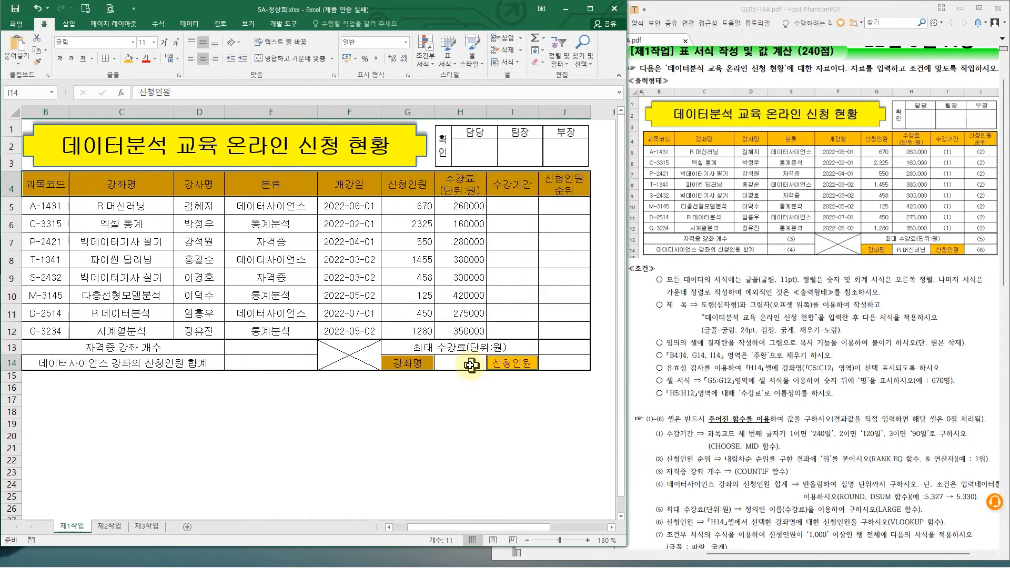
Select cell H14, mark it with an annotation, and bring up the Data tools
click(469, 364)
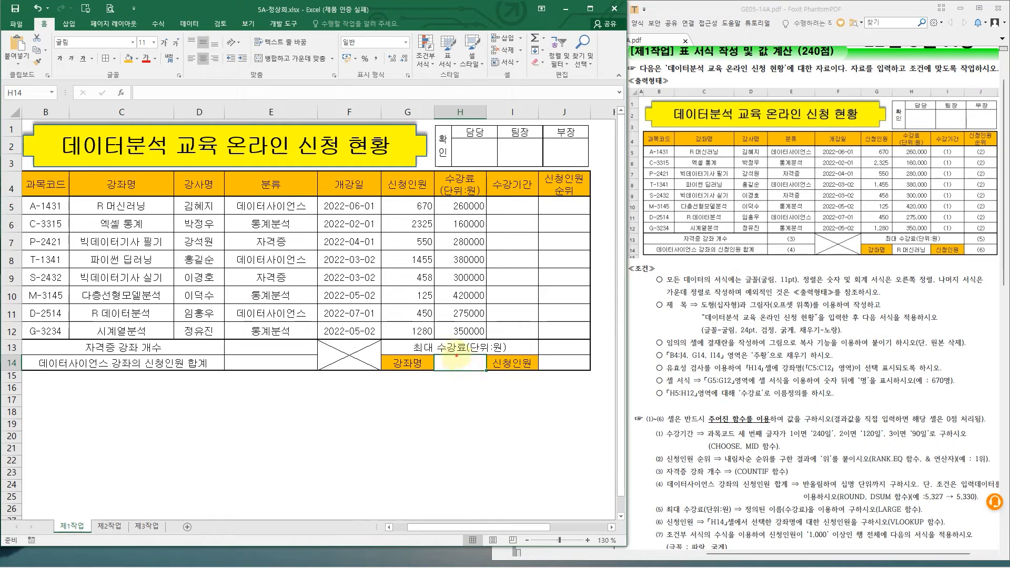
mouse_move(432, 346)
mouse_down()
mouse_move(469, 377)
mouse_move(490, 375)
mouse_move(477, 340)
mouse_up()
key(Escape)
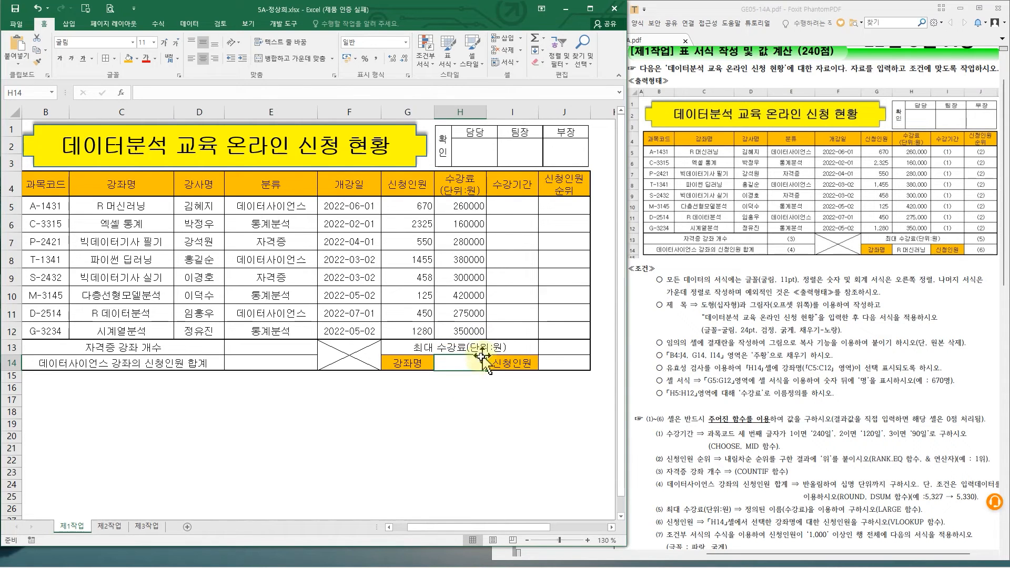
click(190, 23)
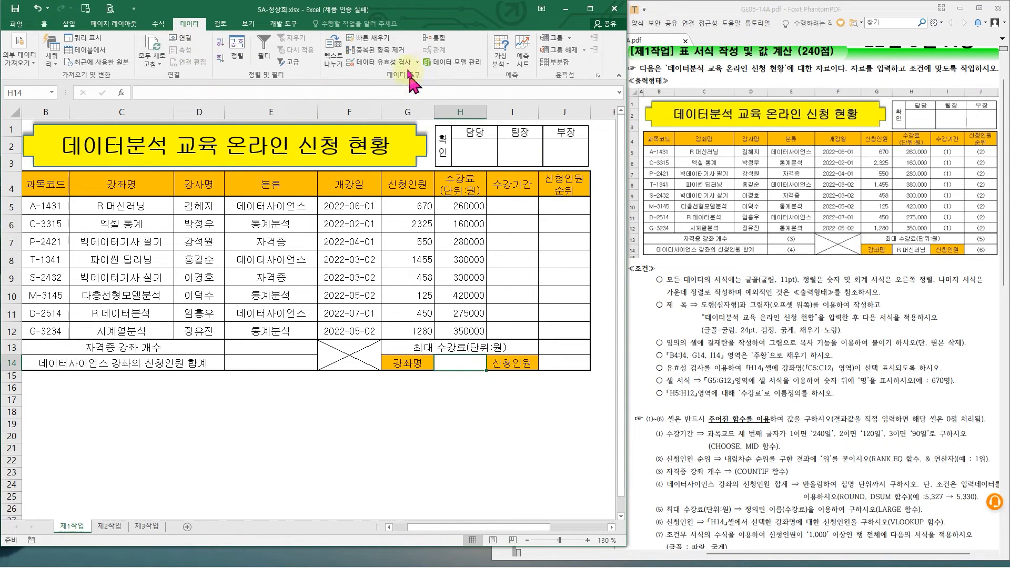
Widen the Excel window and set H14's data validation to allow a List
drag(626, 173, 869, 176)
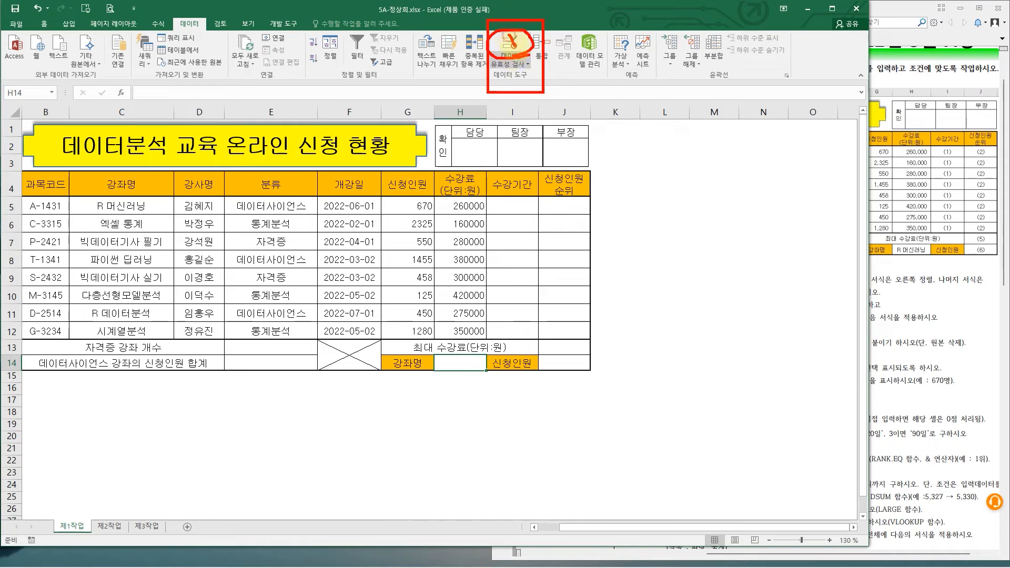
click(510, 48)
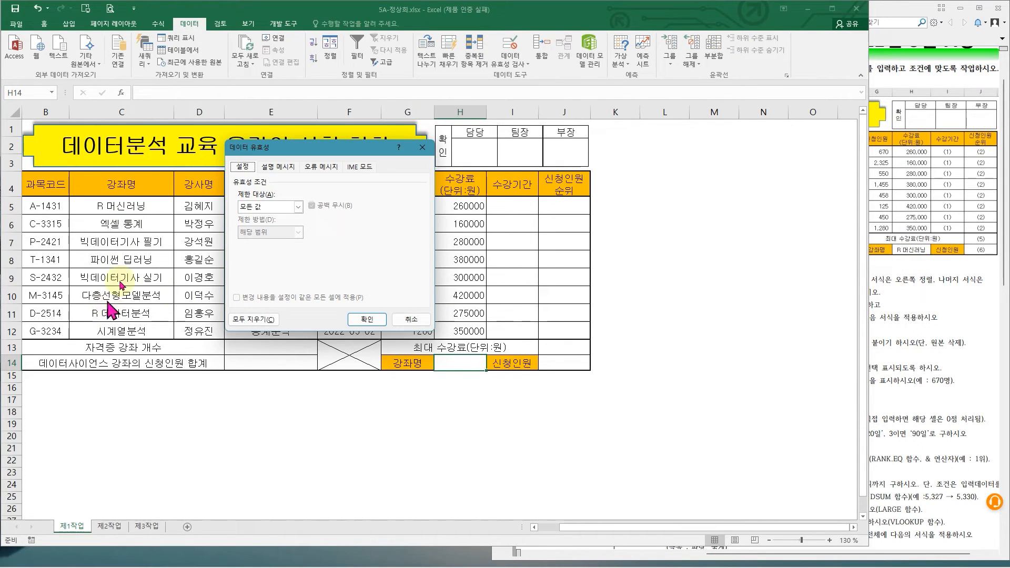
click(278, 207)
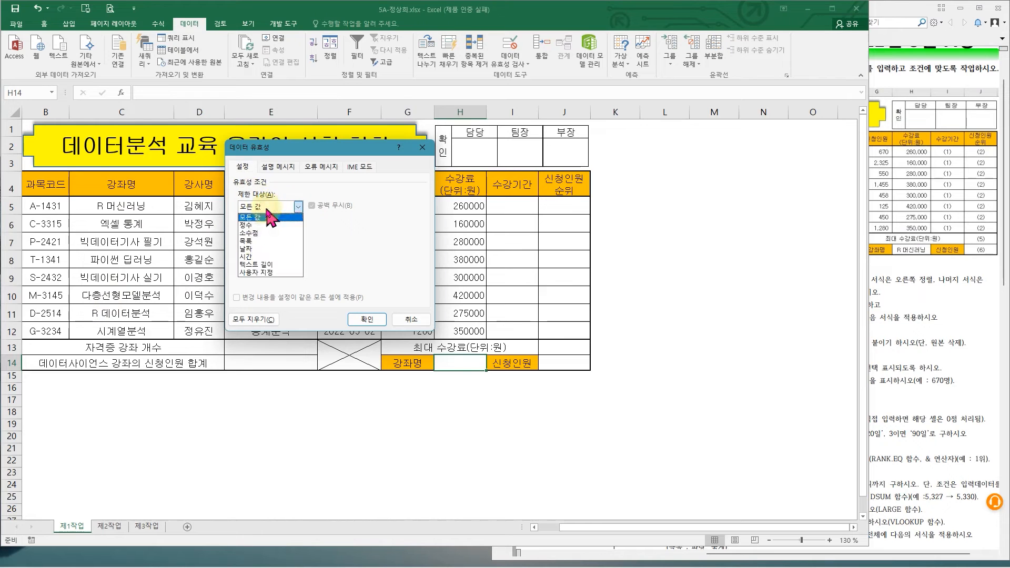
click(259, 244)
click(261, 257)
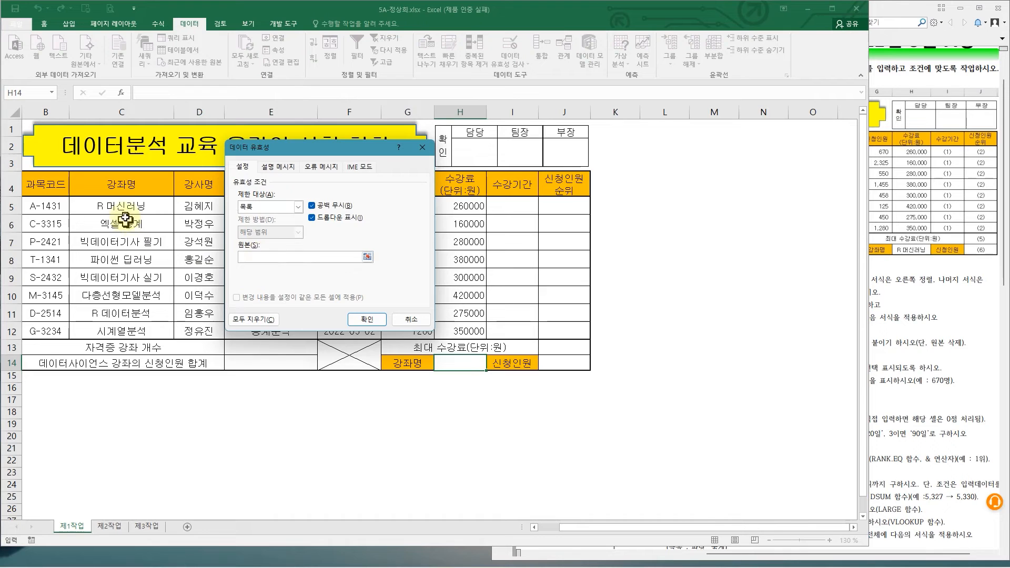
Use =$C$5:$C$12 as the list source, confirm, and pick R 머신러닝 in H14
drag(125, 206, 124, 330)
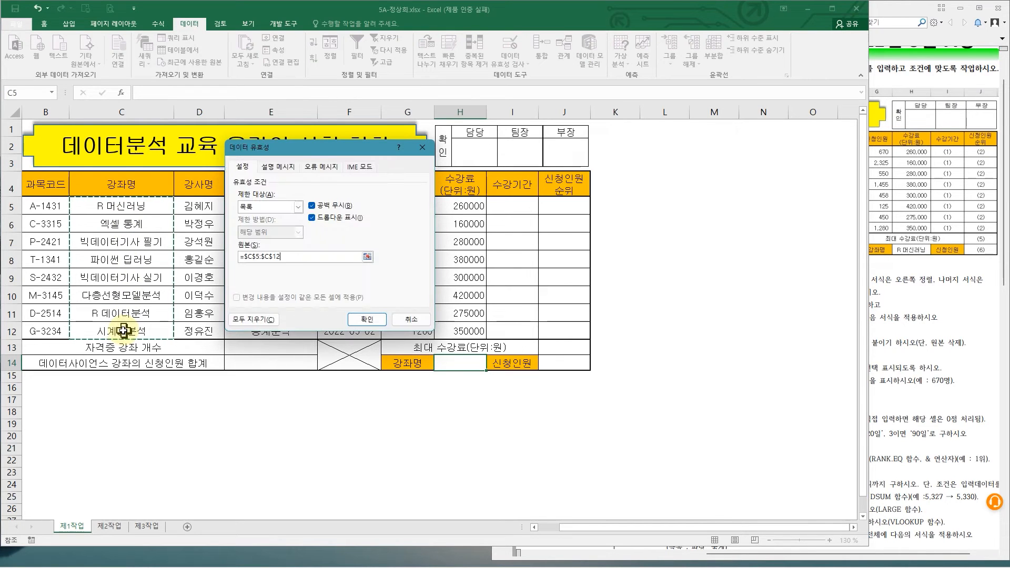
mouse_move(71, 196)
mouse_down()
mouse_move(175, 309)
mouse_move(179, 337)
mouse_up()
mouse_move(168, 274)
mouse_down()
mouse_move(243, 262)
mouse_move(207, 298)
mouse_up()
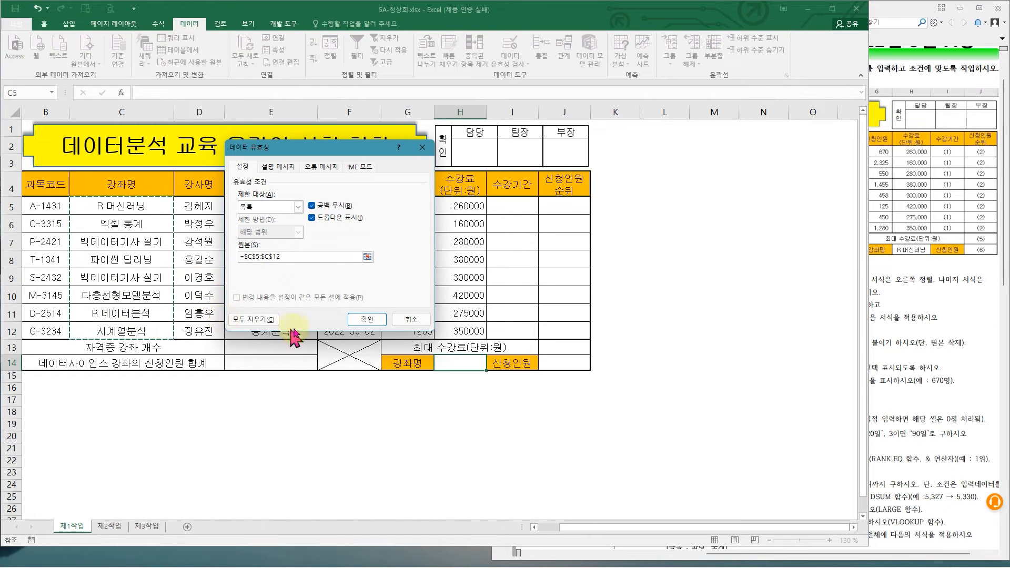
click(367, 320)
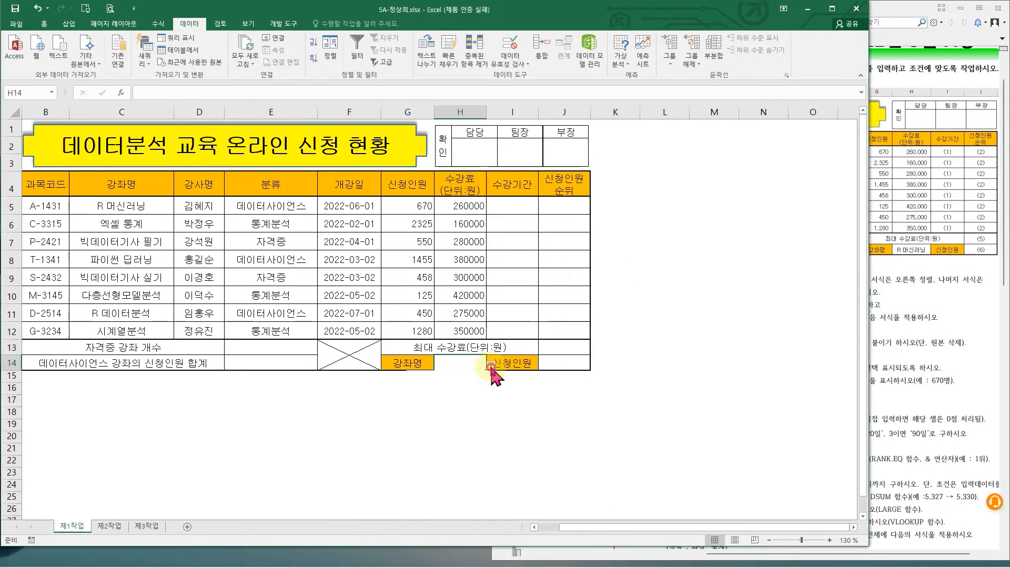
click(491, 365)
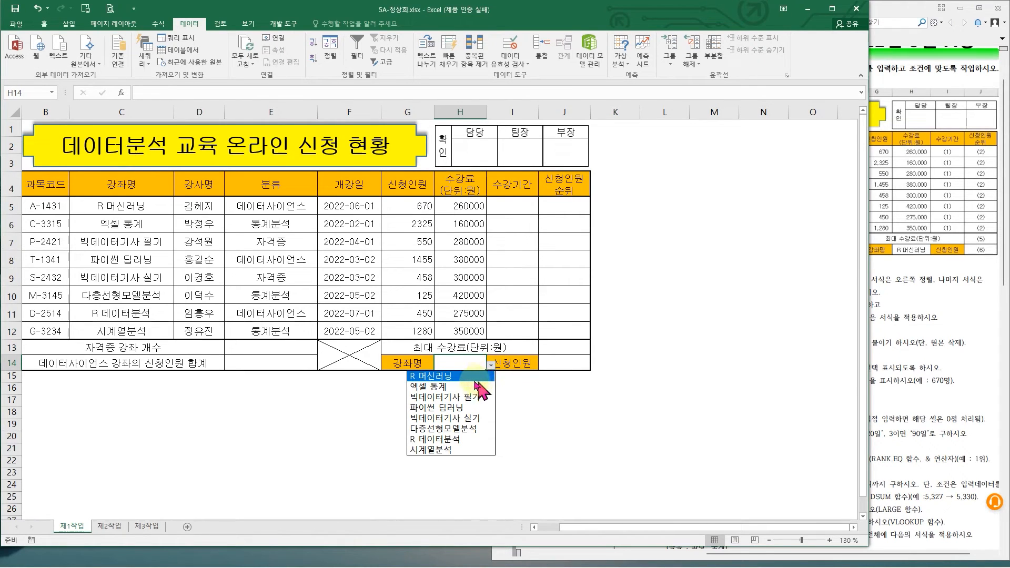
click(468, 376)
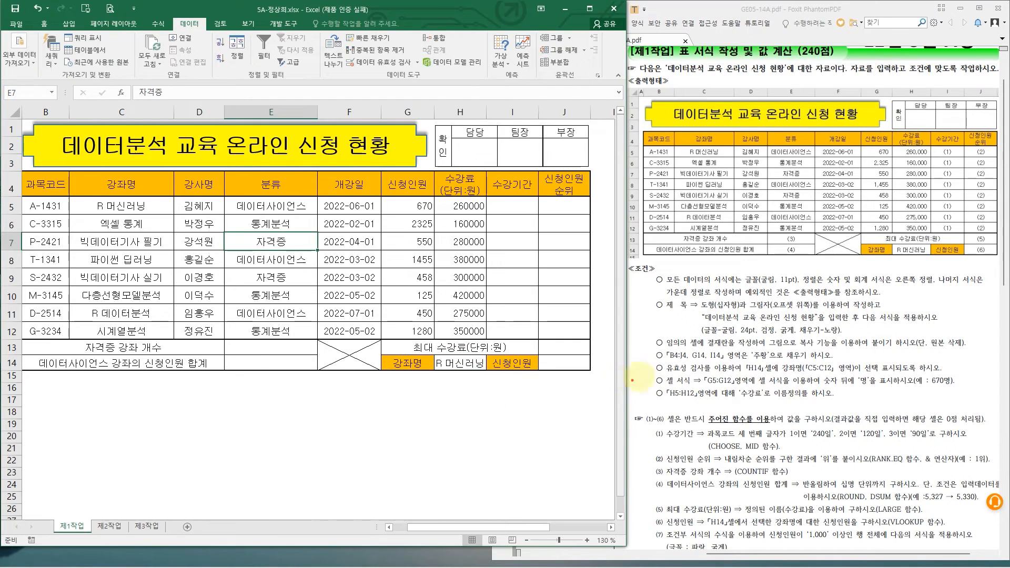
Mark the G5:G12 requirement in the PDF and select the 신청인원 values G5:G12
drag(648, 371, 968, 392)
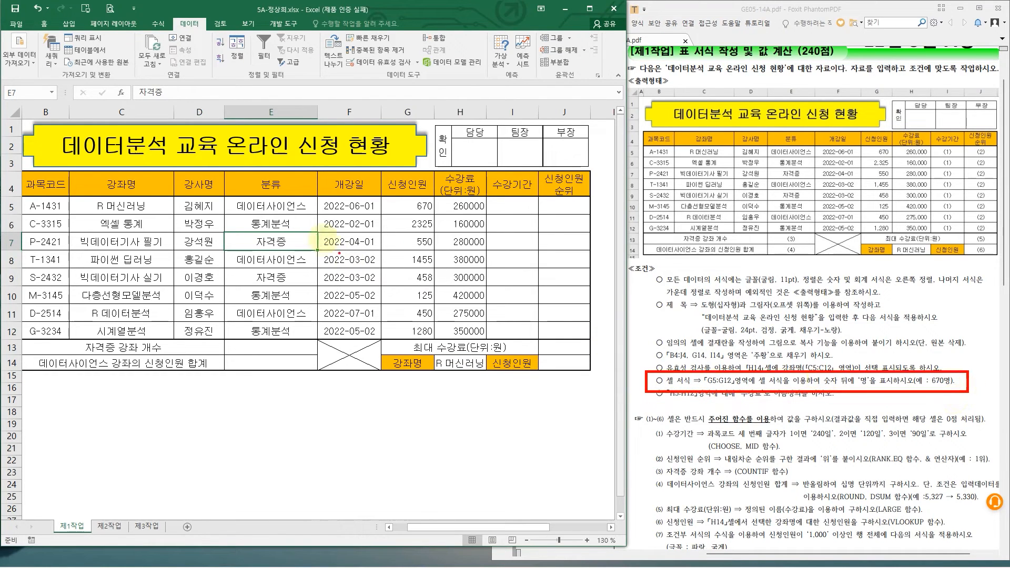
mouse_move(378, 192)
mouse_down()
mouse_move(451, 349)
mouse_move(437, 339)
mouse_up()
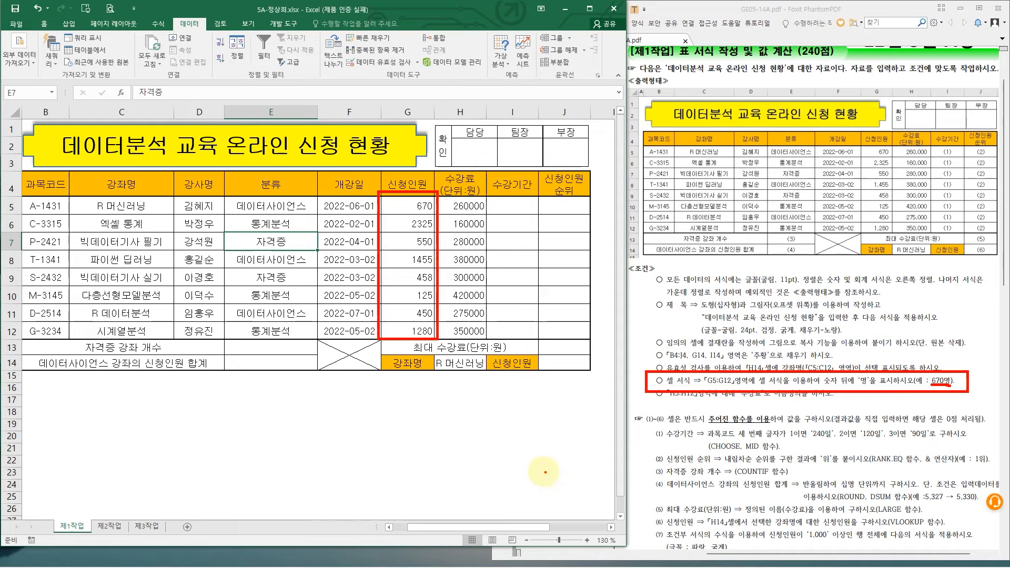
drag(399, 201, 398, 329)
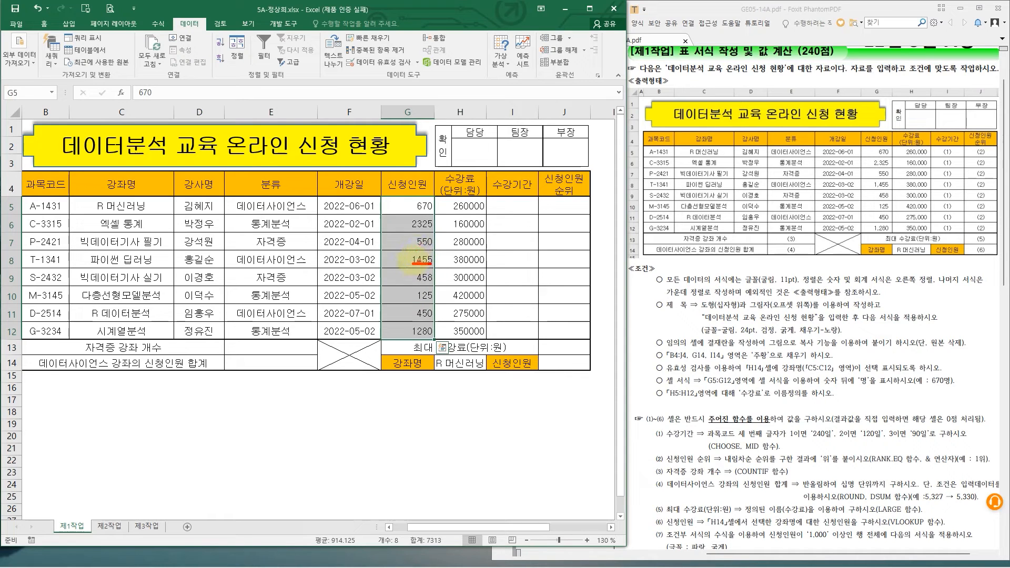
Open the Format Cells dialog for G5:G12 from the shortcut menu, then close it unchanged
right_click(403, 221)
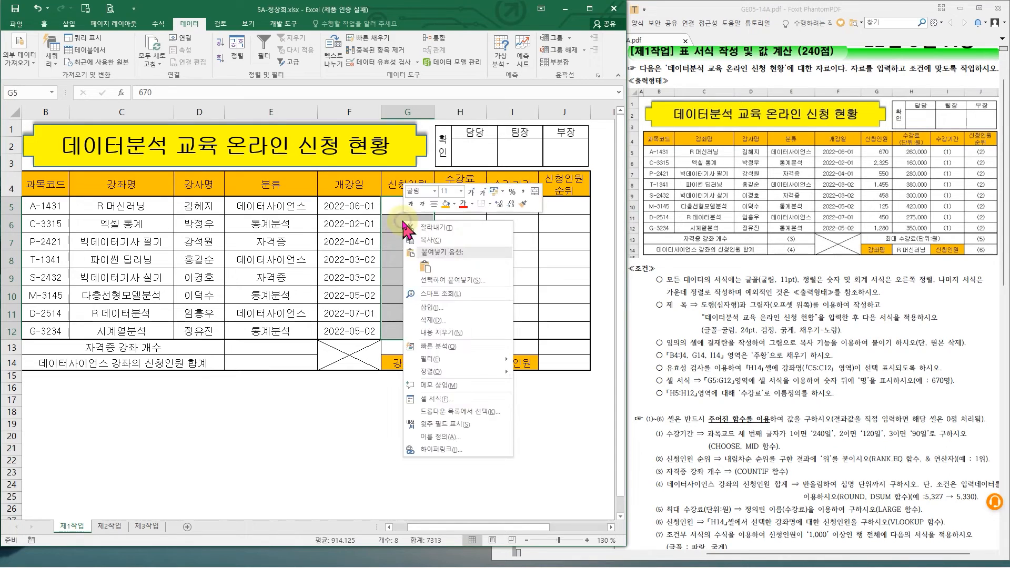
click(442, 400)
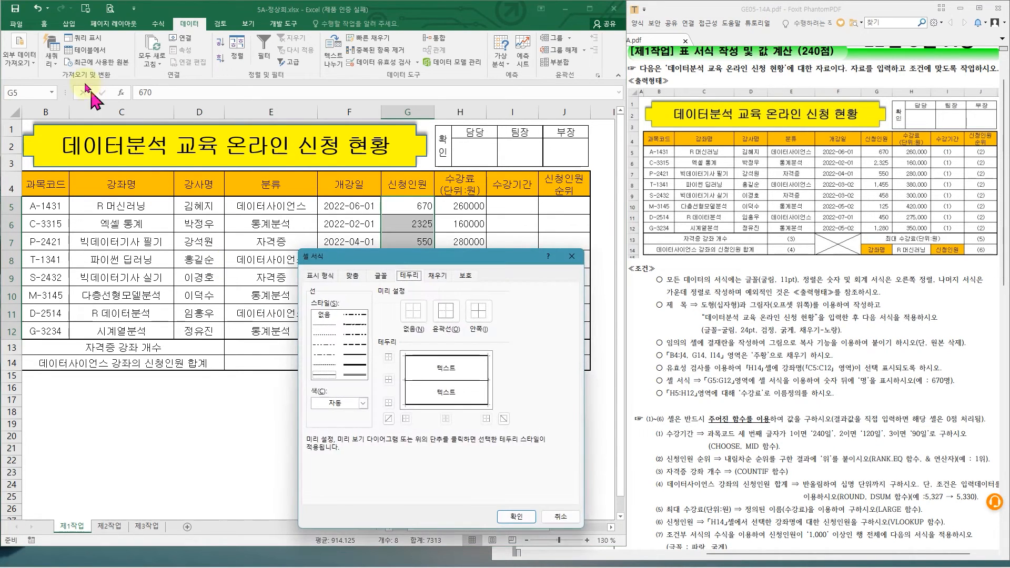
click(560, 516)
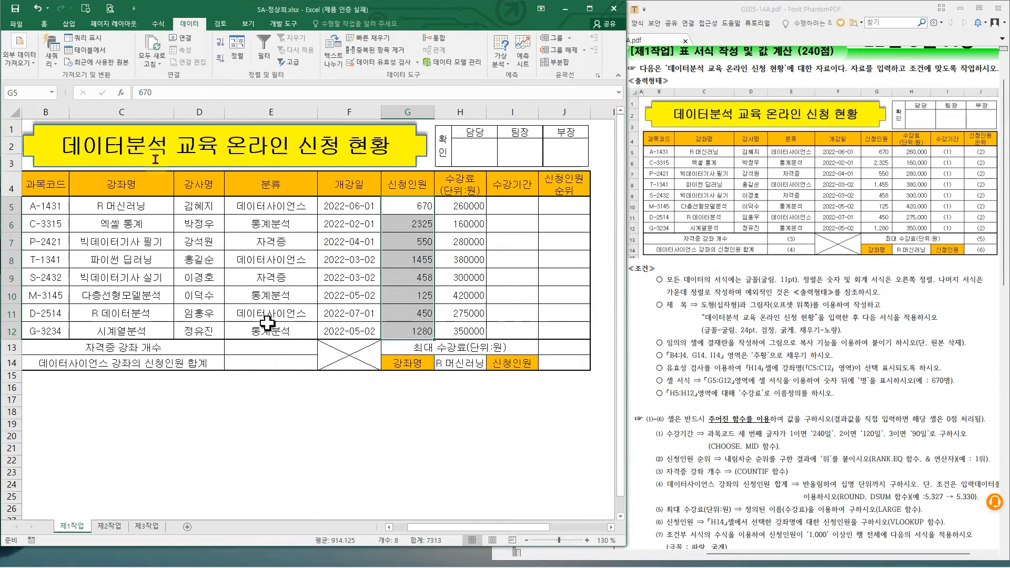
click(44, 24)
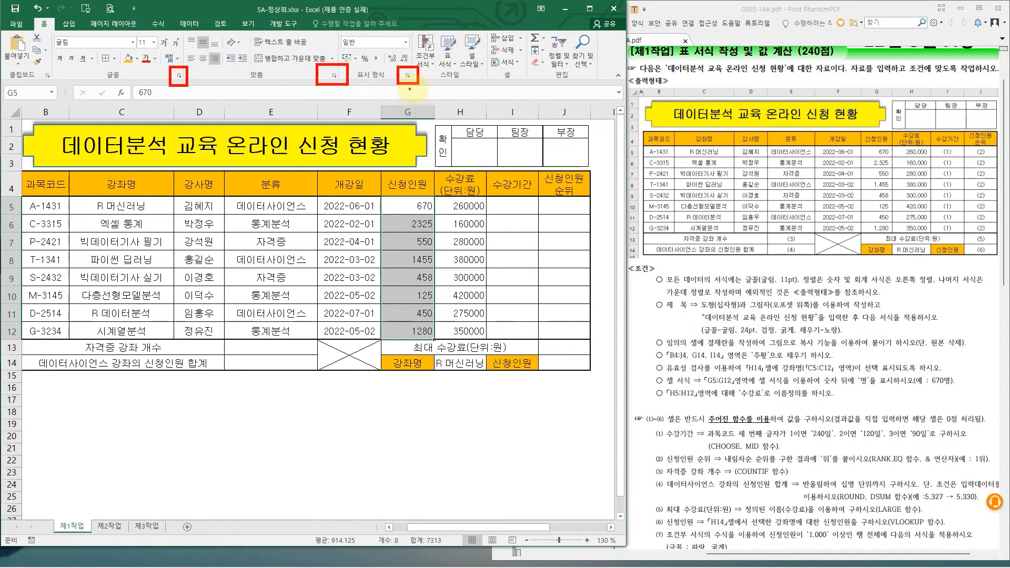
key(ctrl+q)
Enter the custom number format #,##0명 for G5:G12, previewing 670명
click(408, 77)
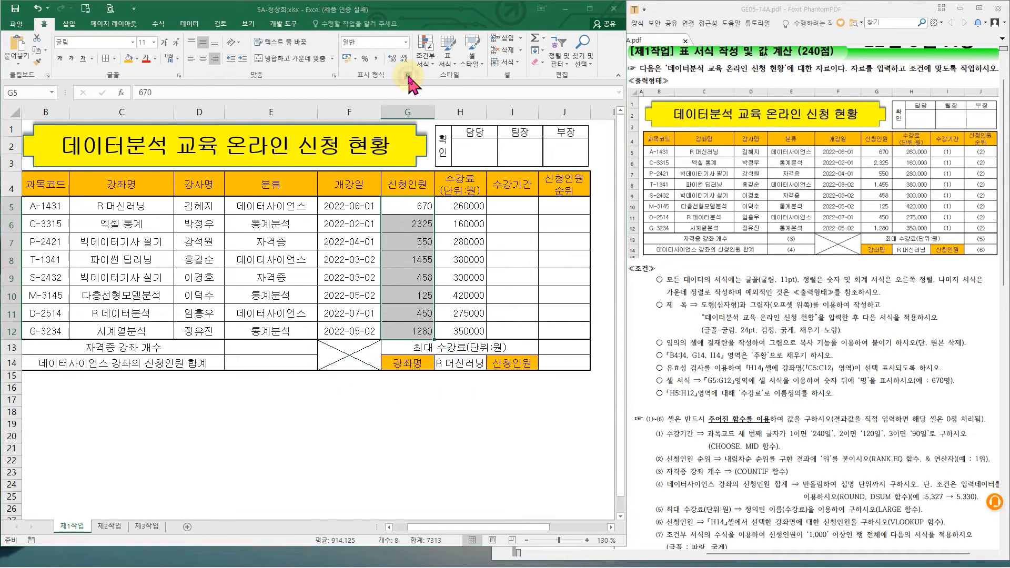
drag(243, 112, 192, 155)
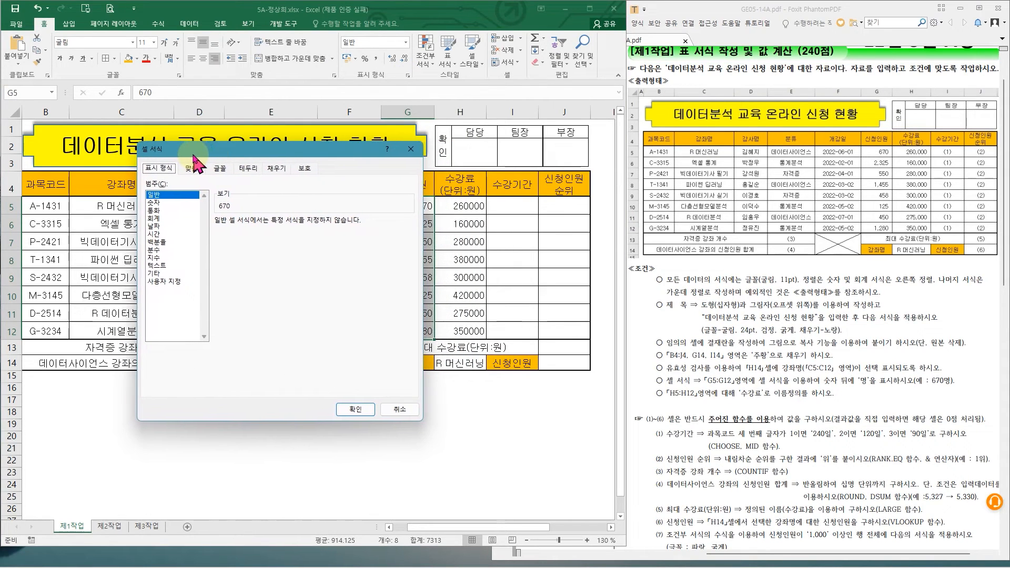
click(168, 282)
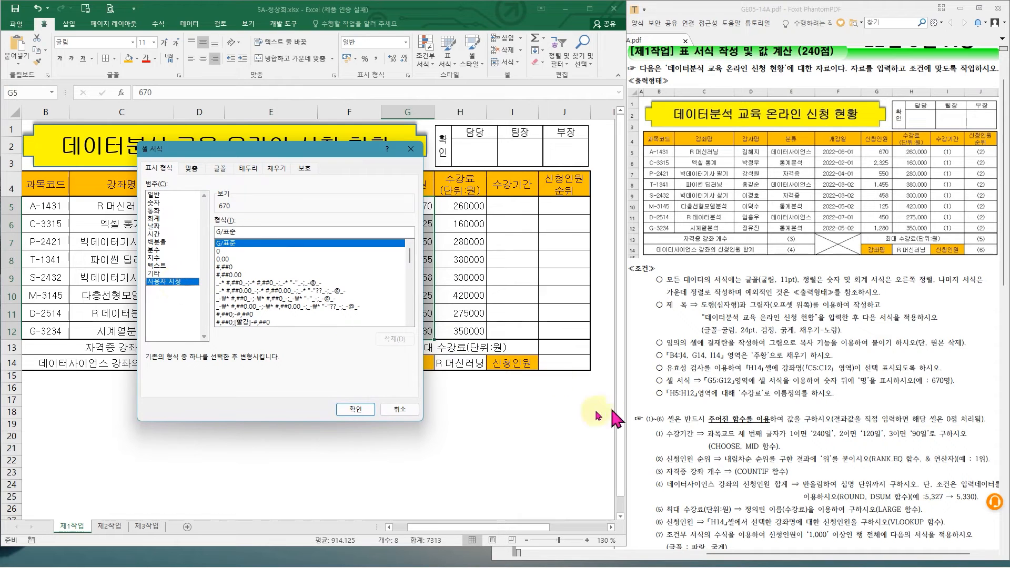
drag(360, 151, 276, 177)
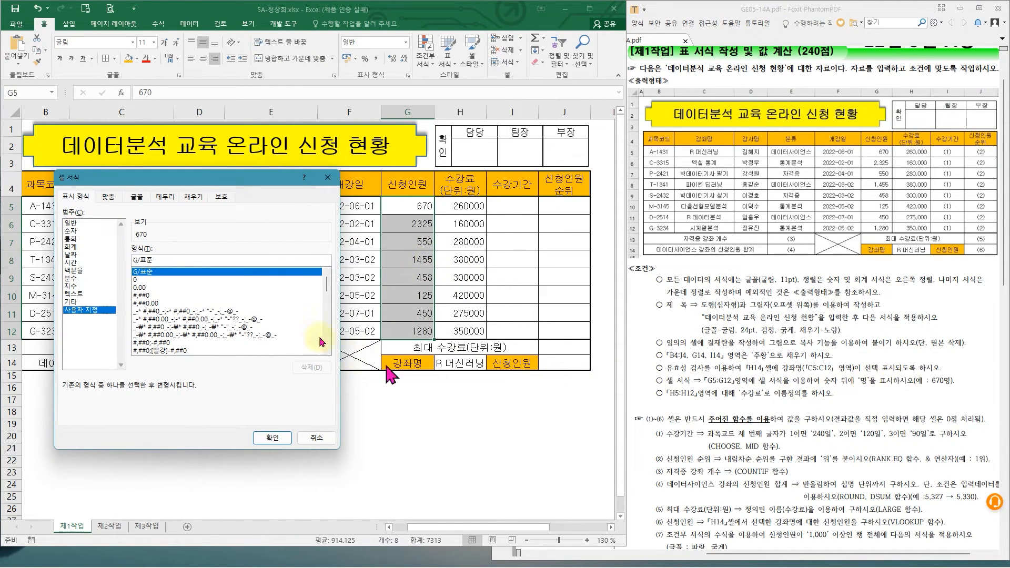
click(138, 295)
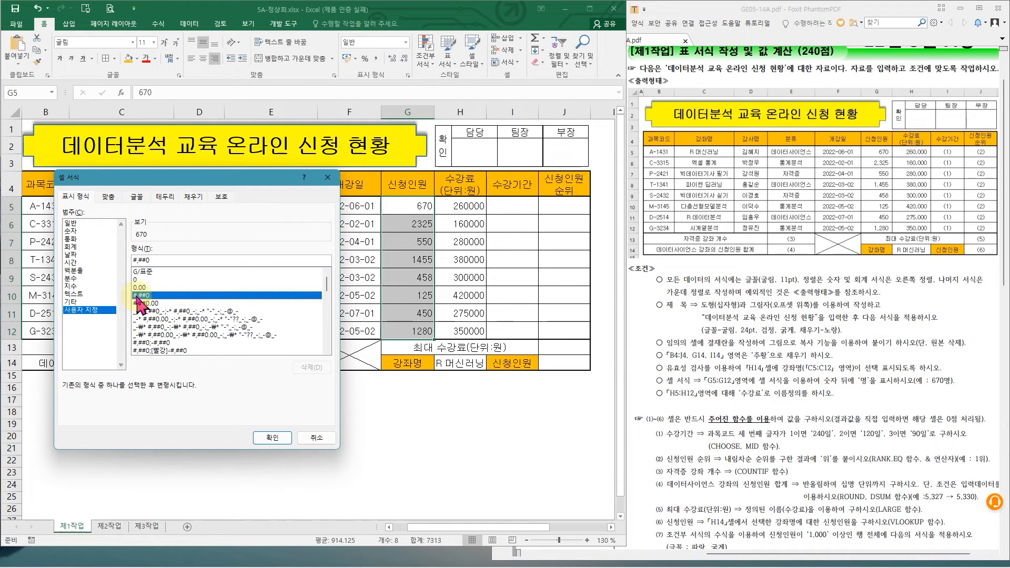
click(171, 260)
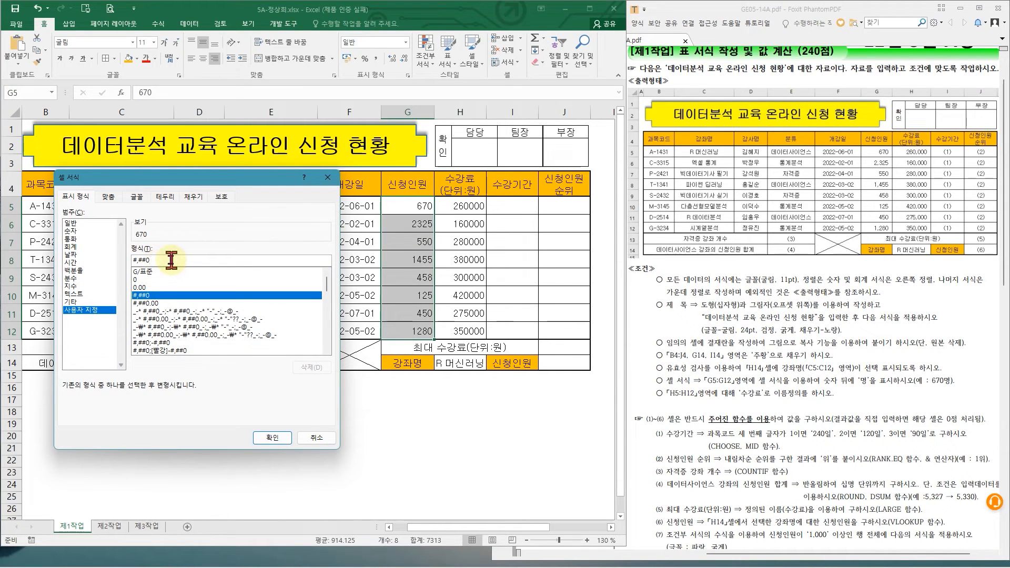
text(명)
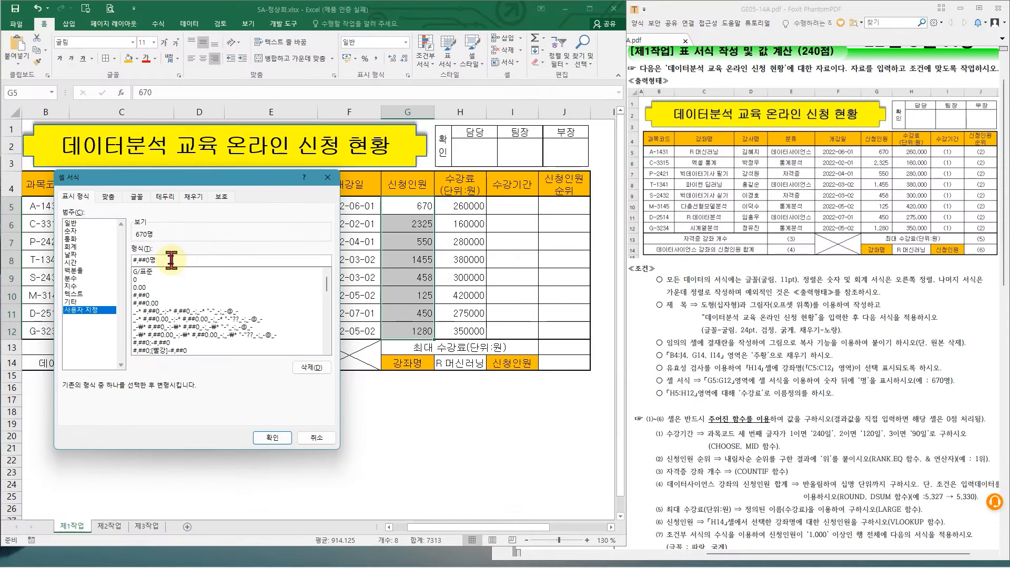
drag(236, 180, 264, 175)
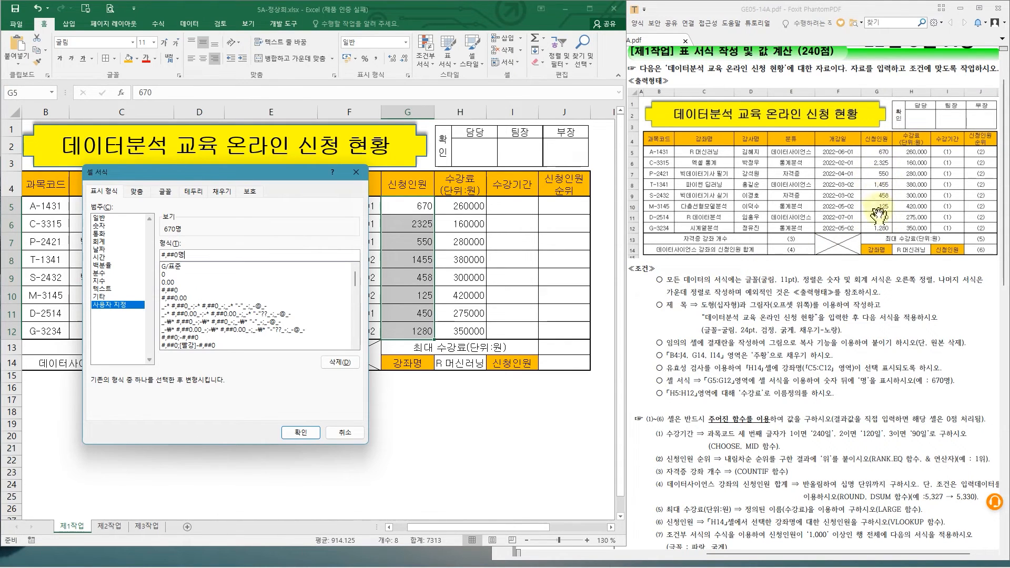
Check the task sheet's sample chart for the 신청인원 legend and its 명 axis labels like 2,000명
scroll(780, 274, down, 3)
scroll(293, 294, up, 3)
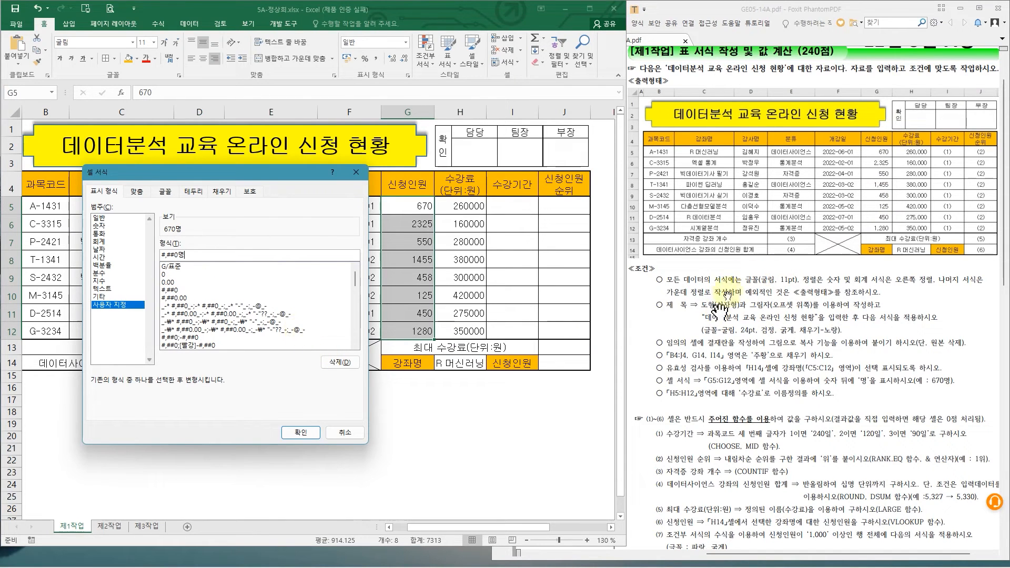
click(745, 269)
scroll(749, 315, down, 7)
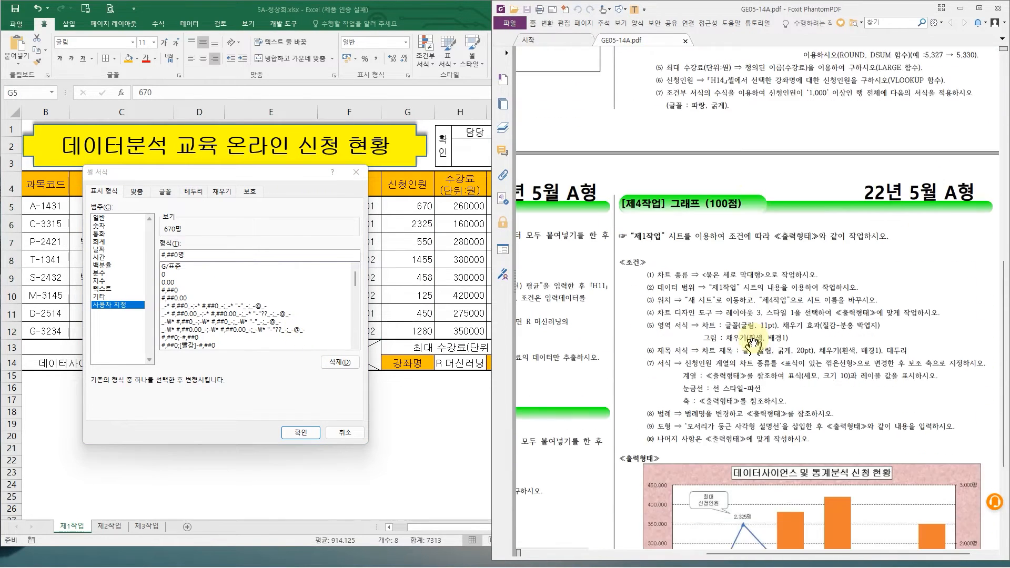
scroll(753, 344, down, 3)
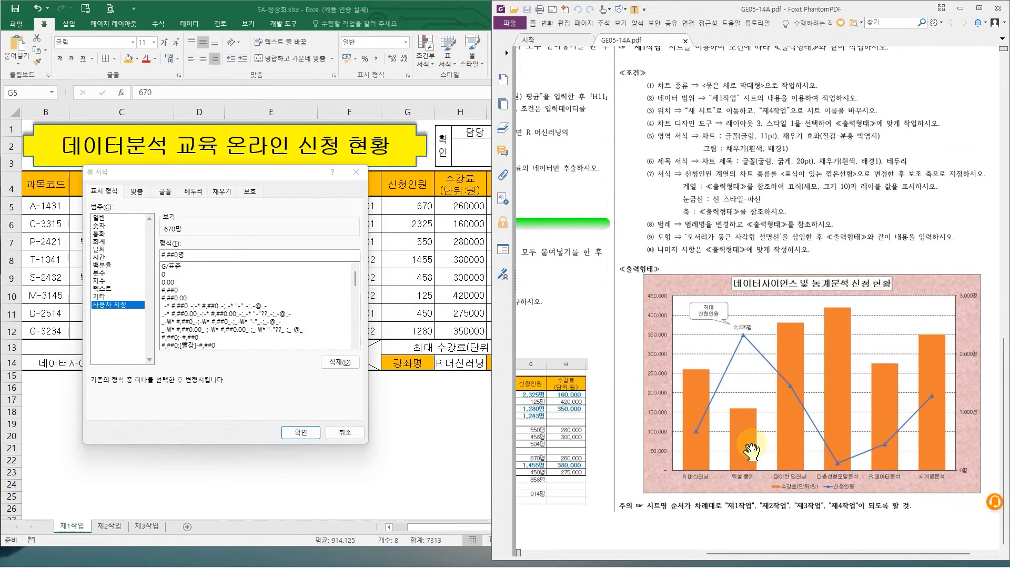
drag(821, 478, 863, 497)
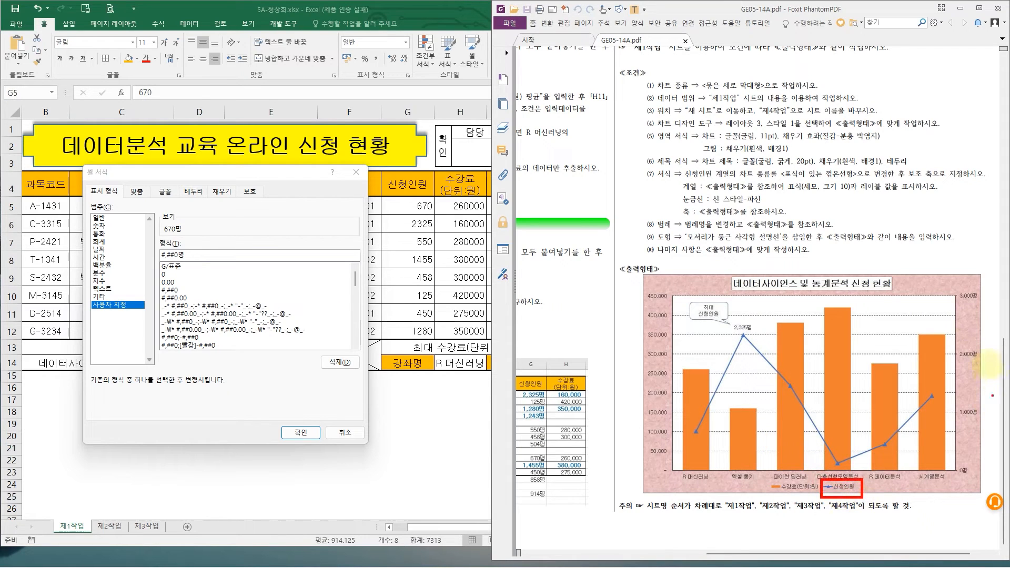
drag(955, 286, 986, 486)
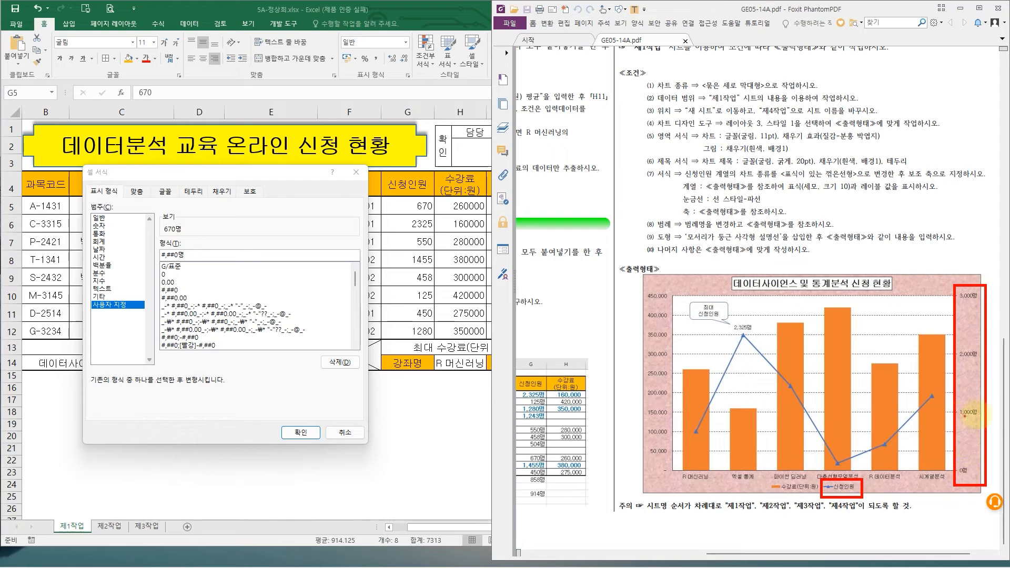
drag(965, 353, 960, 363)
key(Escape)
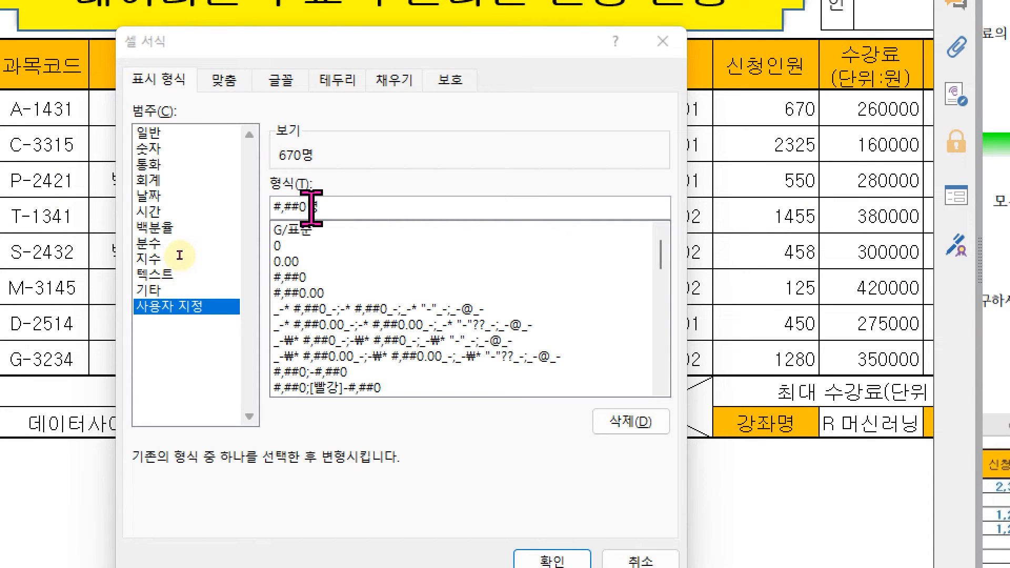
Apply the custom #,##0명 number format to G5:G12
click(302, 207)
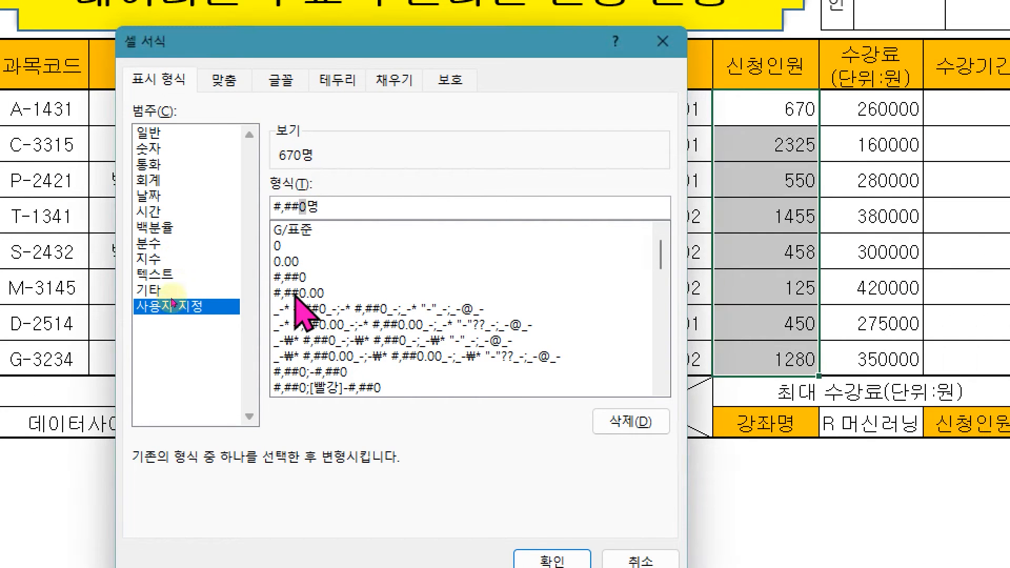
click(279, 207)
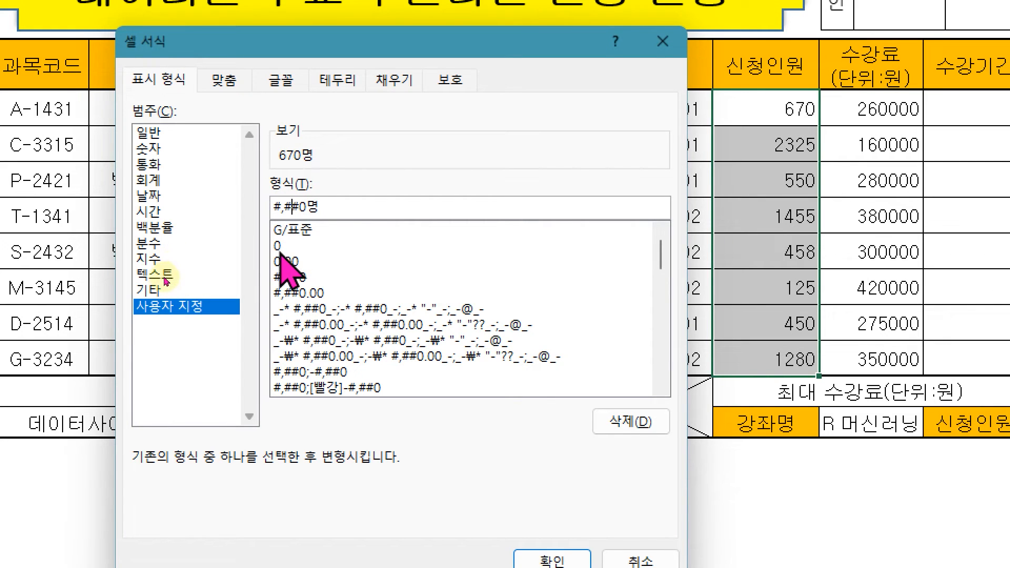
drag(274, 208, 320, 208)
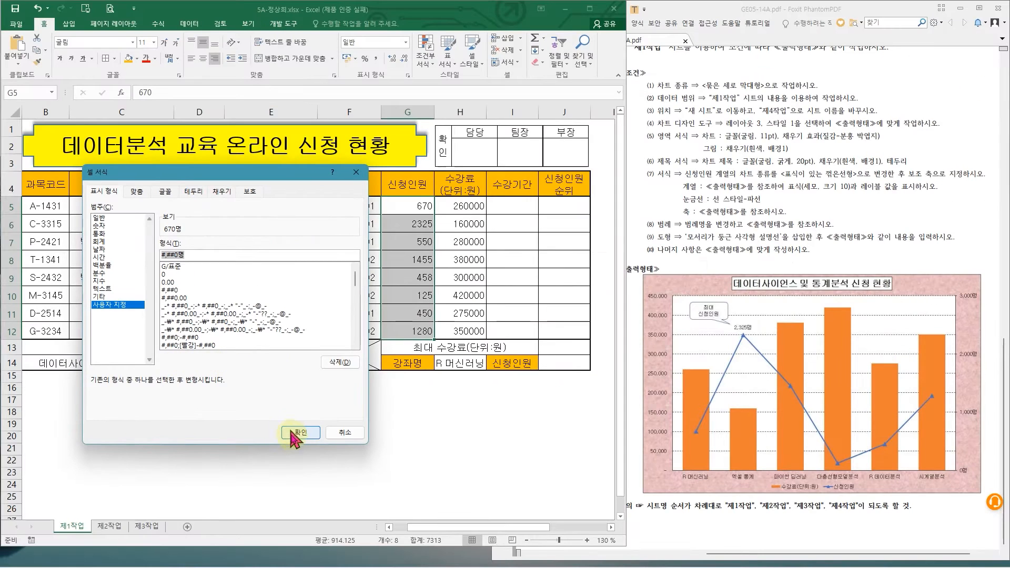
click(299, 432)
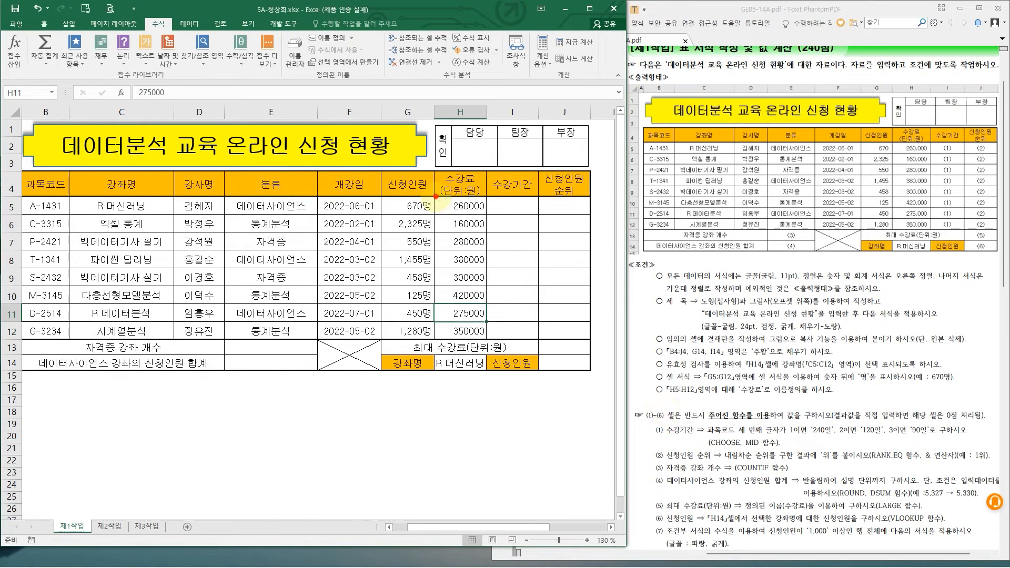
Apply Comma Style to the 수강료 values H5:H12 so 260000 reads 260,000
drag(435, 198, 486, 333)
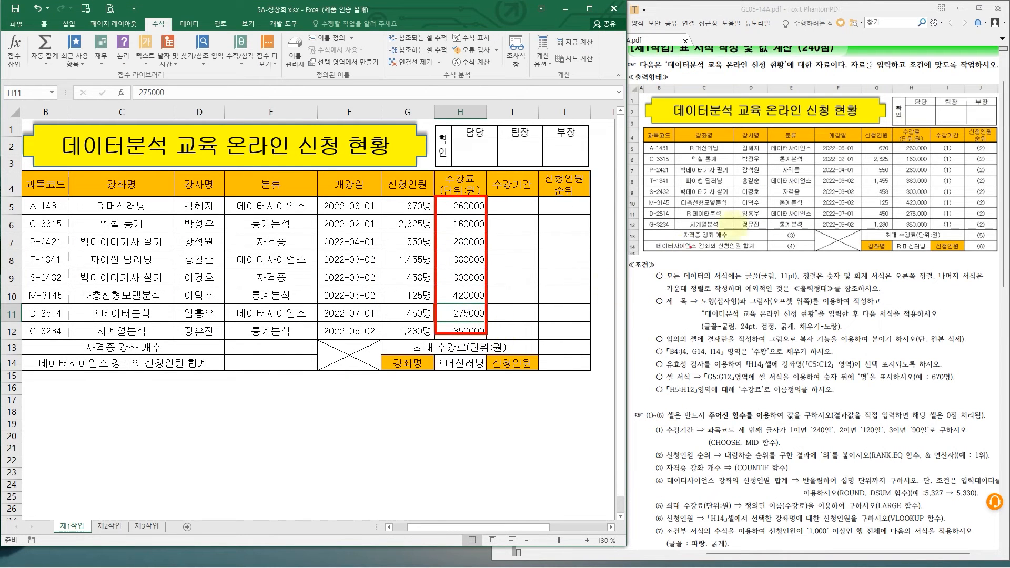
drag(909, 145, 924, 137)
key(Escape)
drag(451, 208, 454, 329)
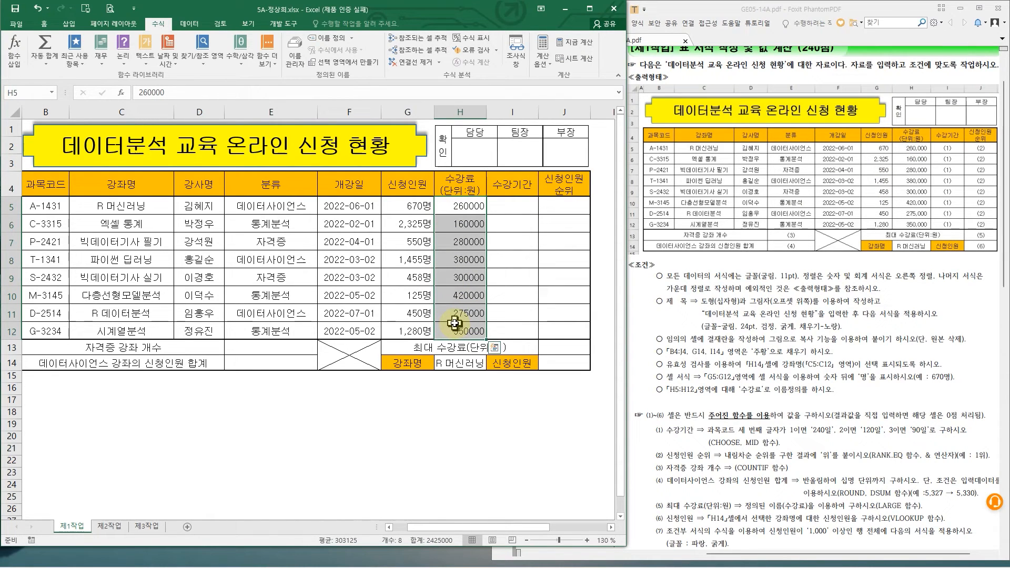
click(47, 22)
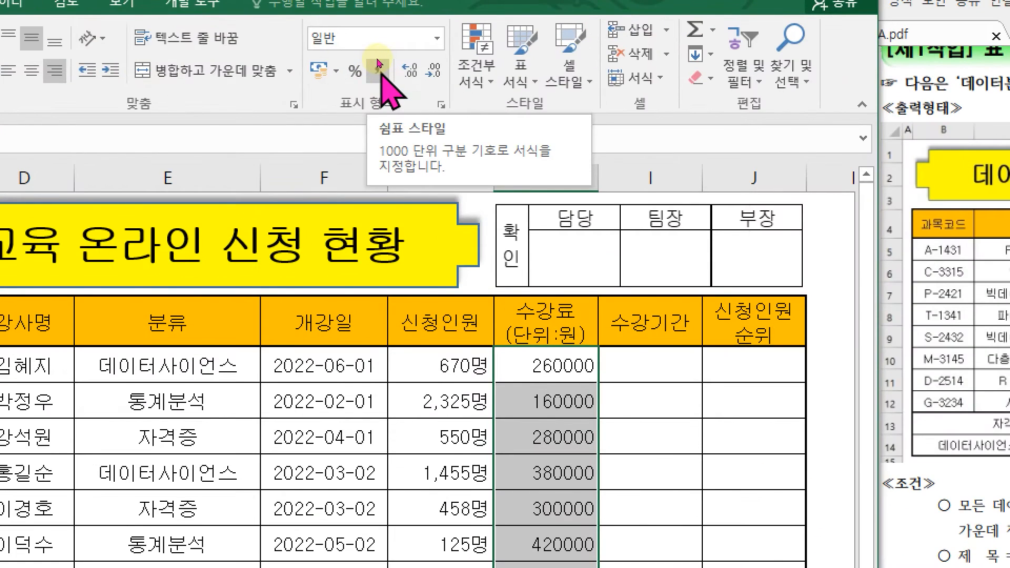
click(378, 66)
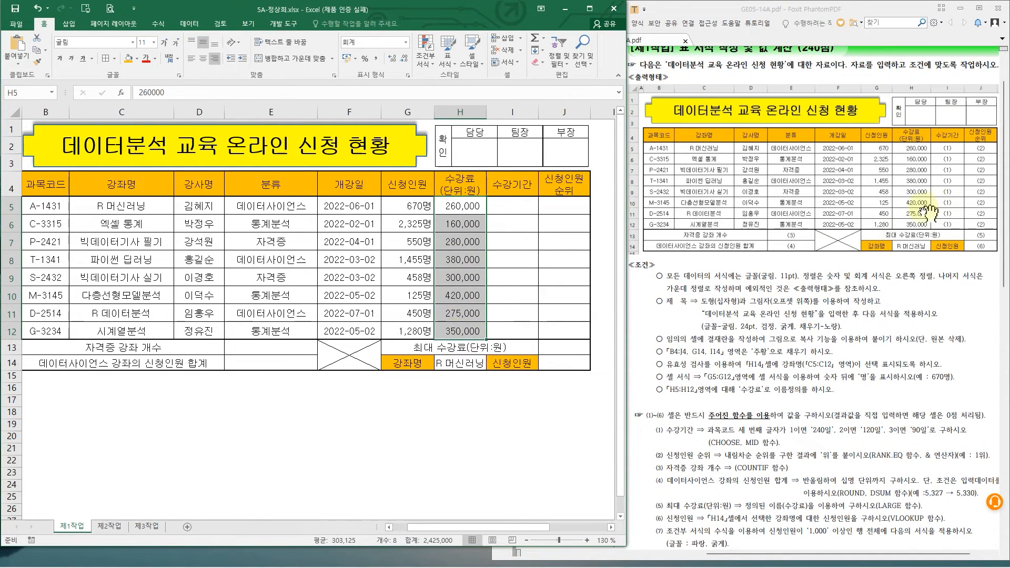
scroll(934, 274, down, 3)
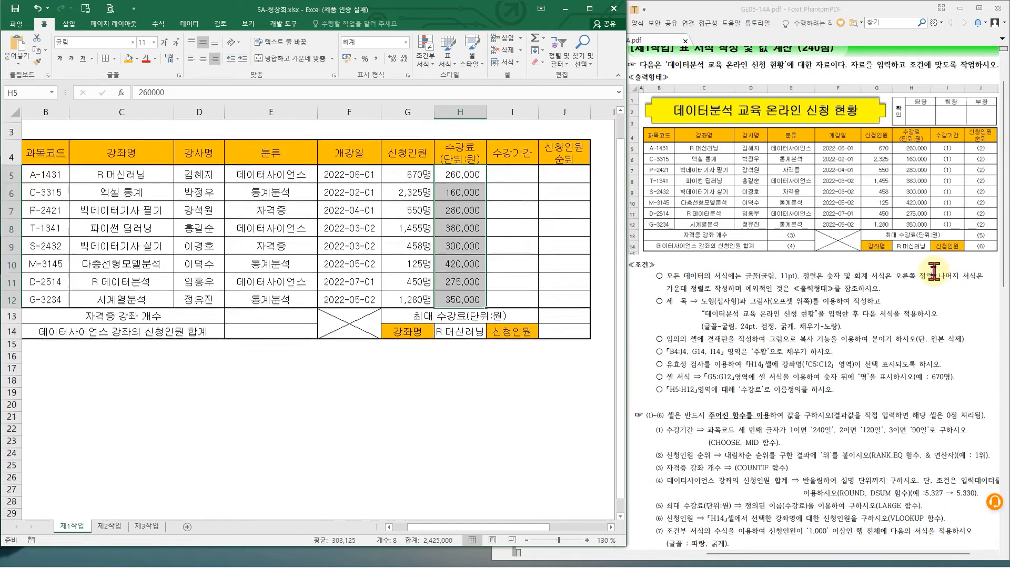
scroll(934, 274, up, 3)
click(940, 264)
scroll(939, 290, down, 10)
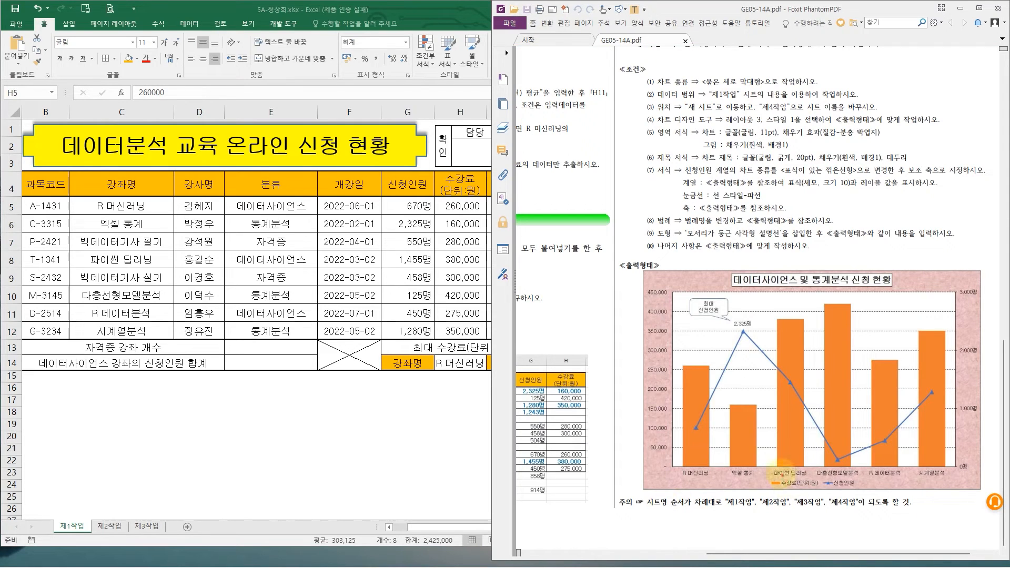
drag(774, 473, 822, 493)
mouse_move(636, 276)
mouse_down()
mouse_move(678, 394)
mouse_move(690, 484)
mouse_up()
drag(646, 450, 656, 475)
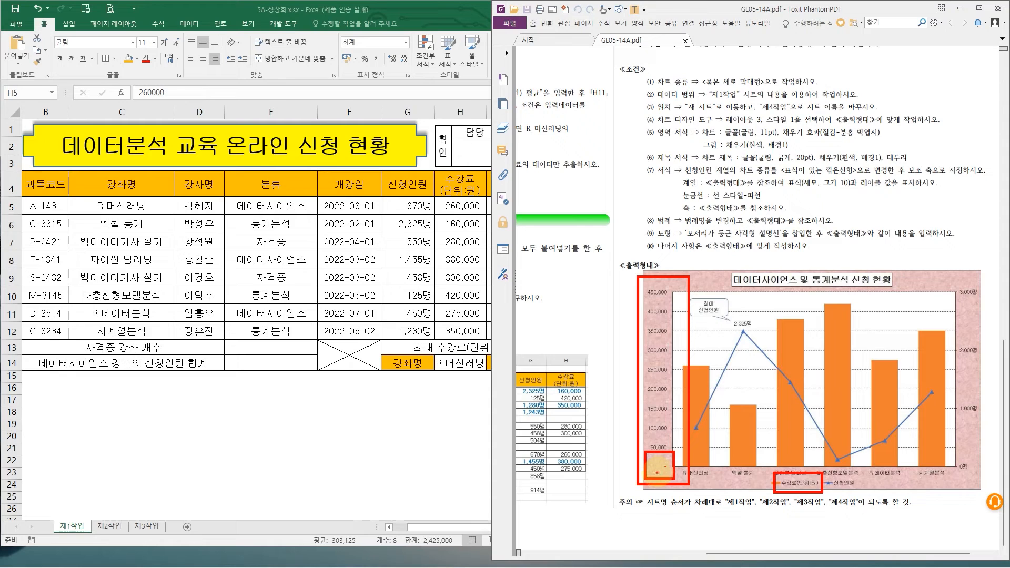
drag(339, 25, 361, 49)
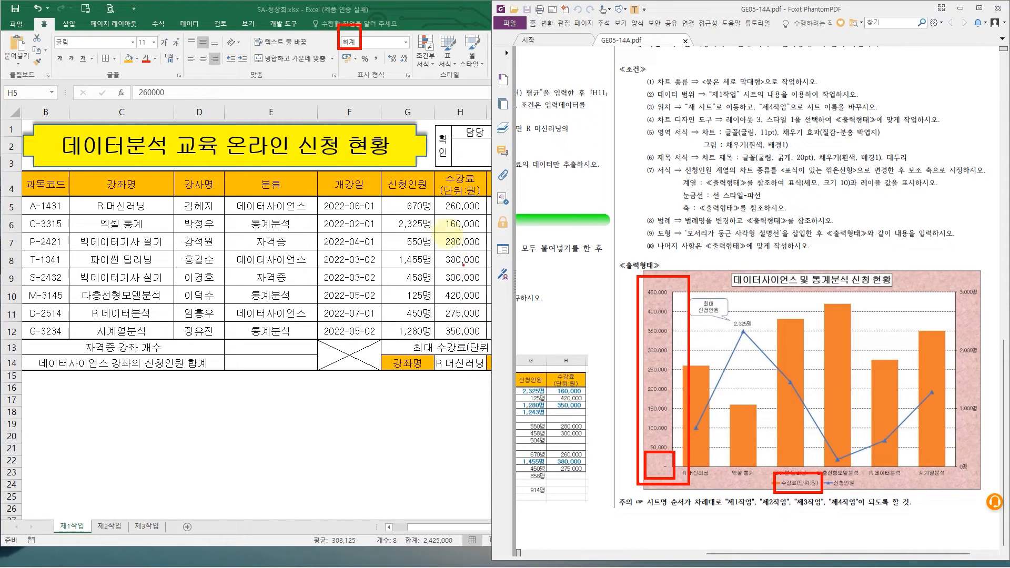
drag(435, 195, 486, 339)
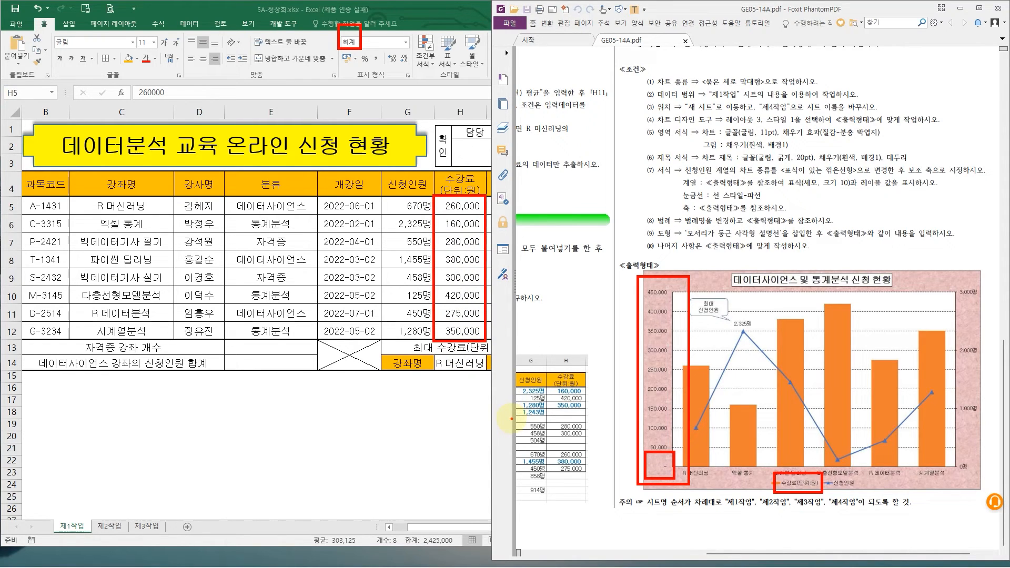
key(Escape)
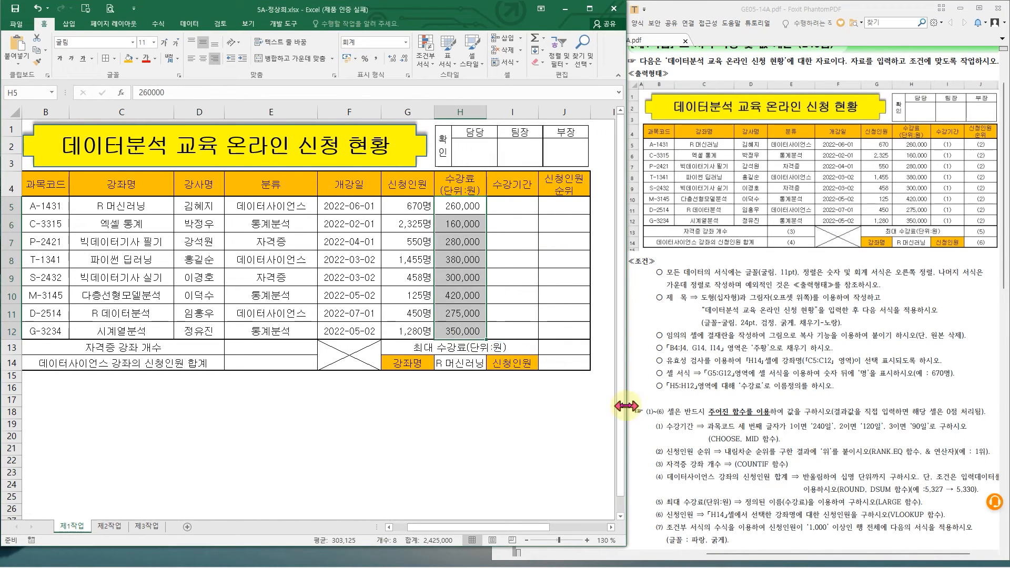
drag(646, 377, 843, 393)
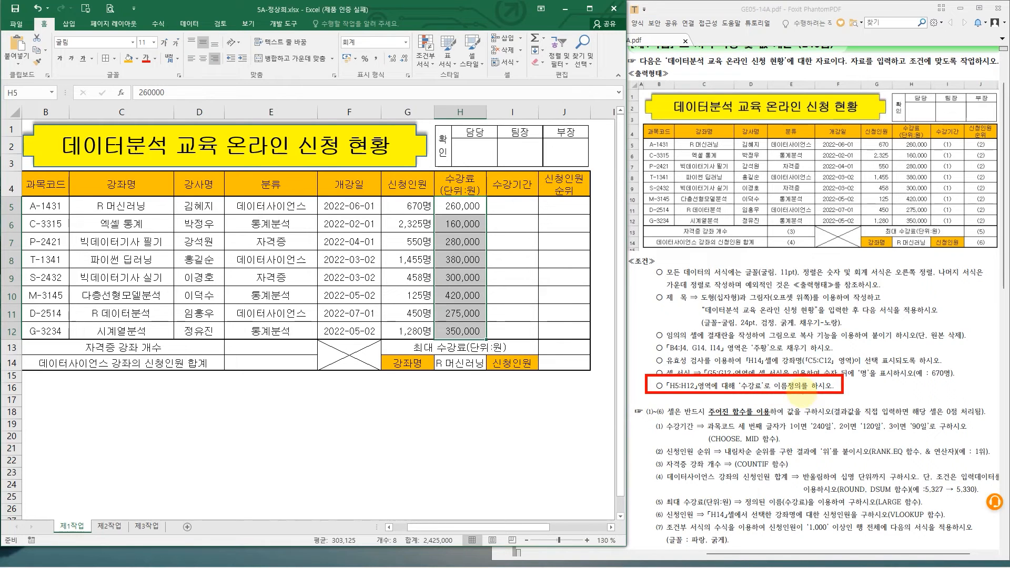
Name the fee range H5:H12 '수강료' through the Name Box
key(Escape)
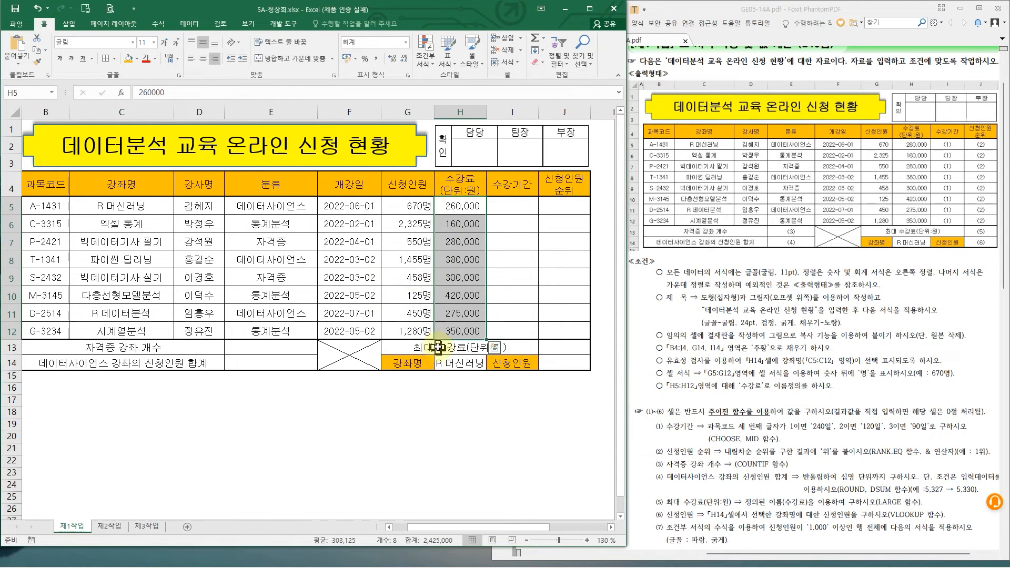
drag(453, 206, 460, 331)
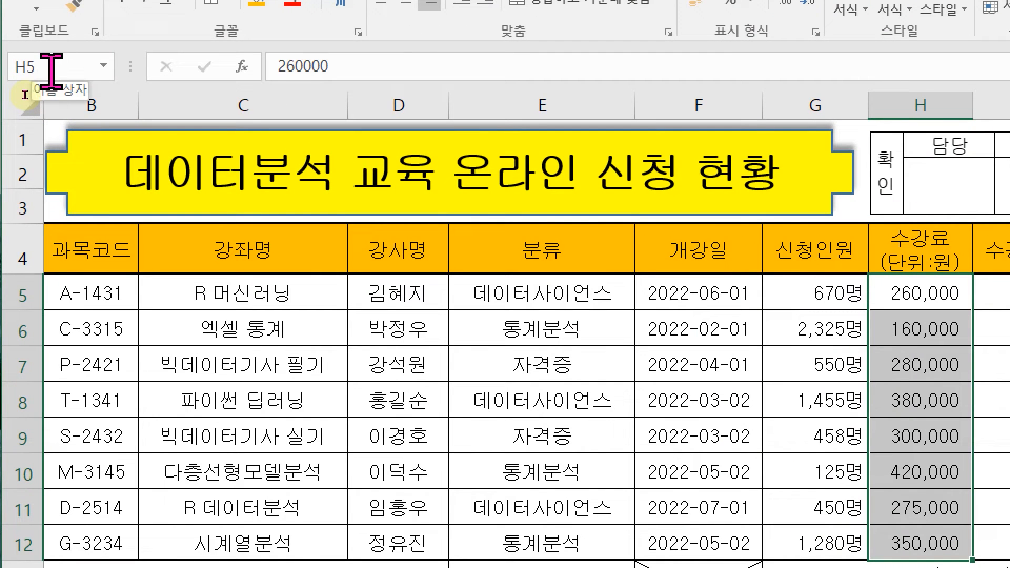
click(51, 69)
text(수강료)
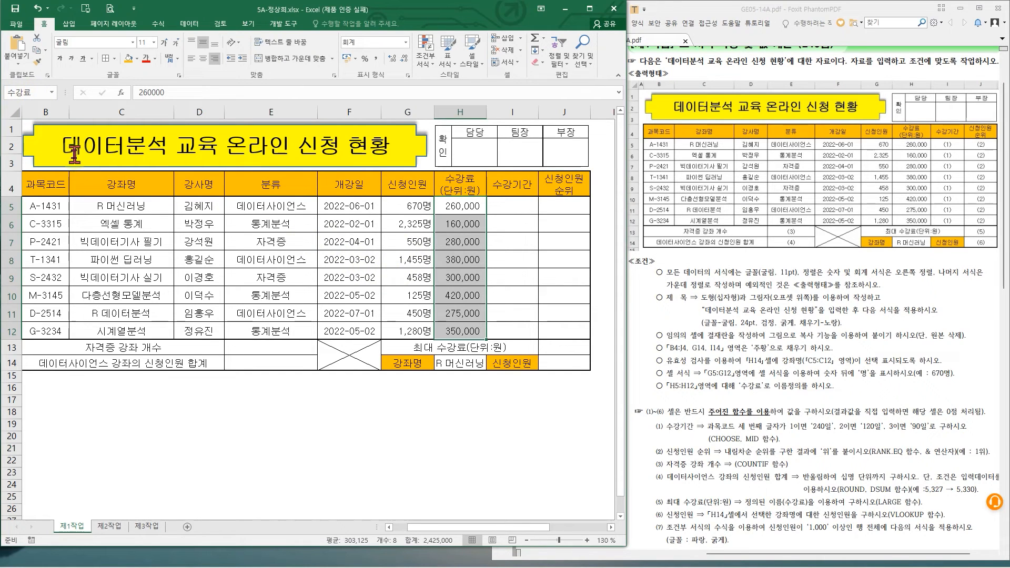
drag(349, 208, 352, 331)
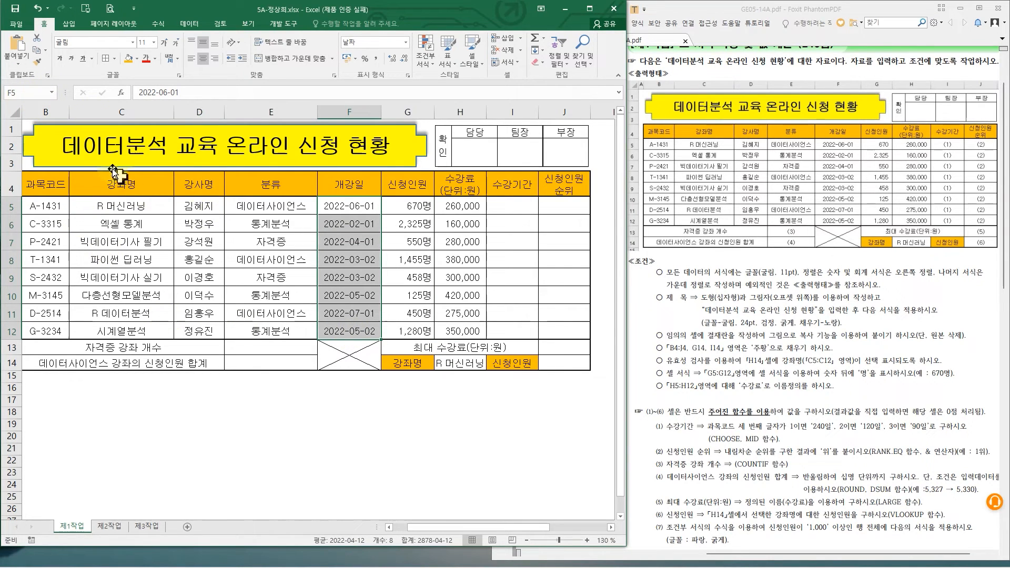
Open Name Manager and inspect the 수강료 name's definition
click(460, 271)
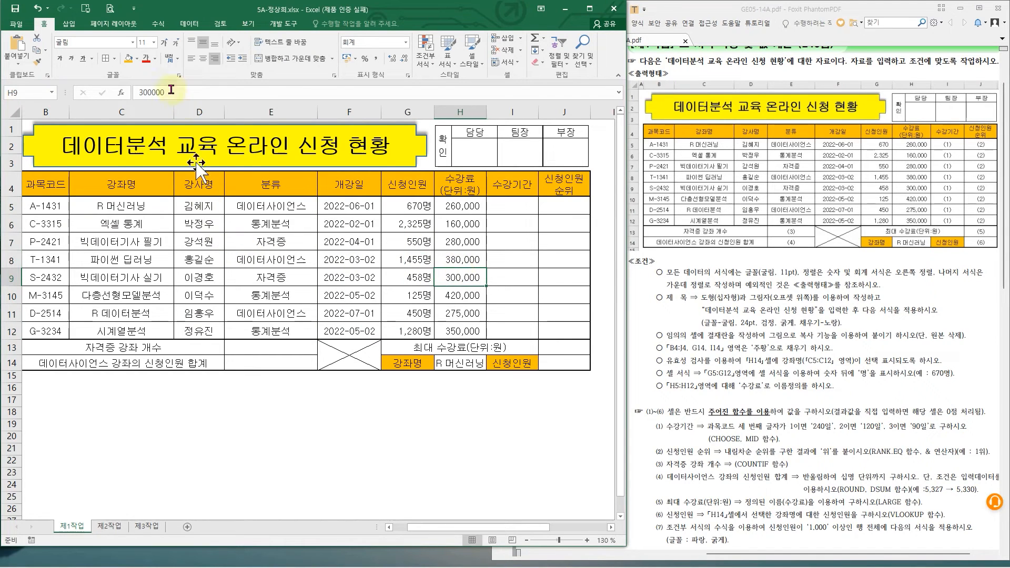
click(158, 24)
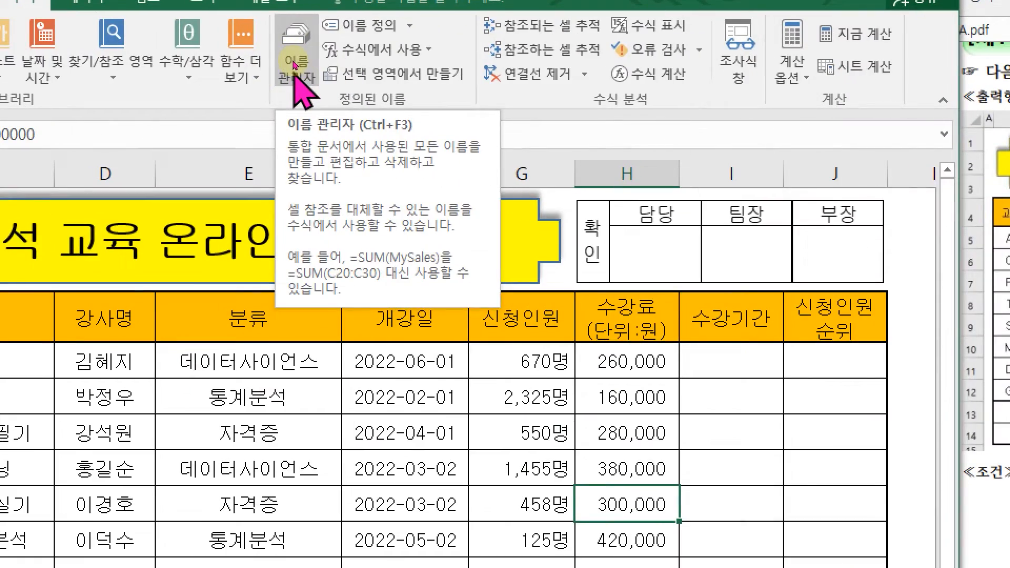
click(294, 64)
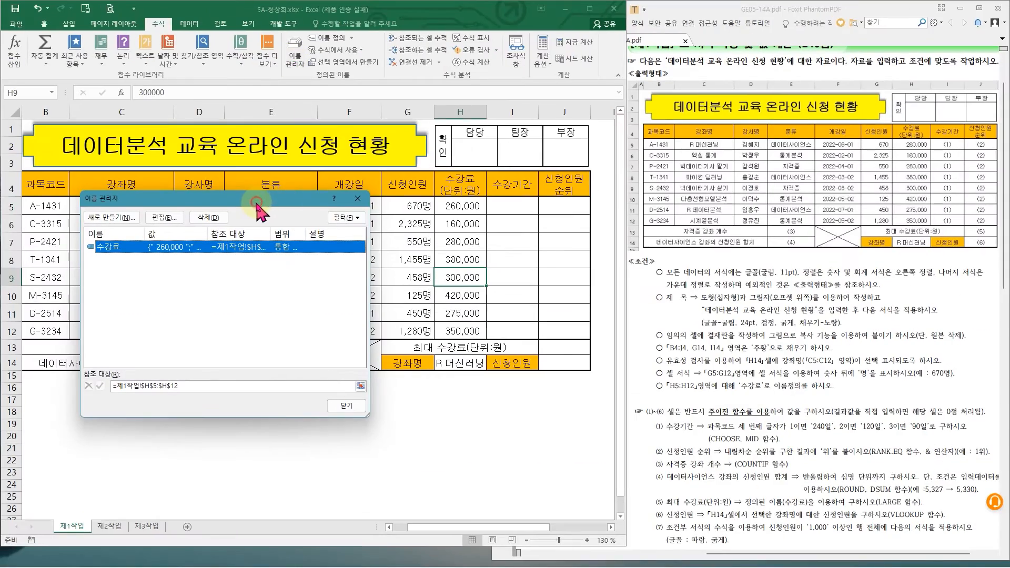
drag(256, 207, 272, 209)
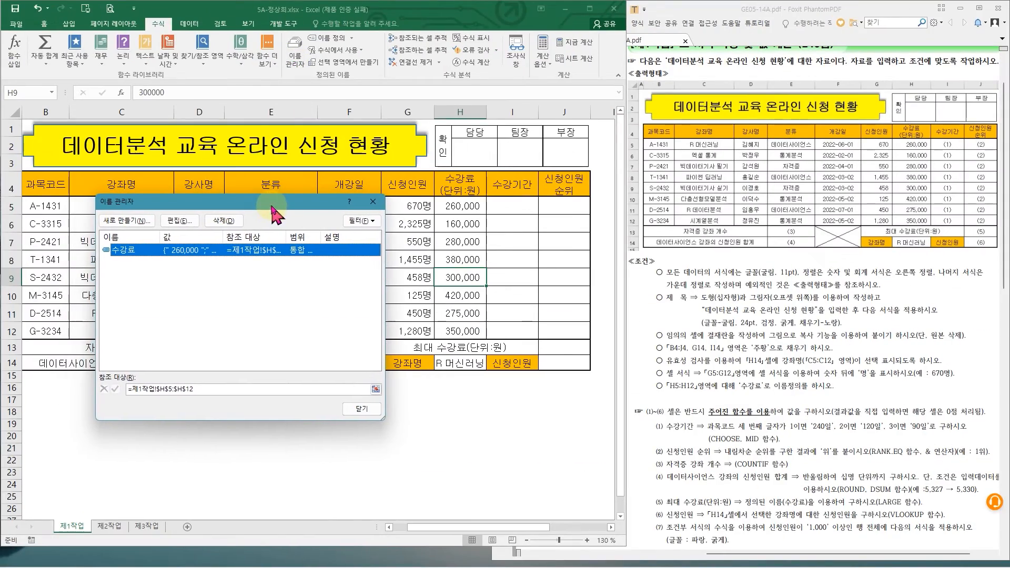
double_click(165, 251)
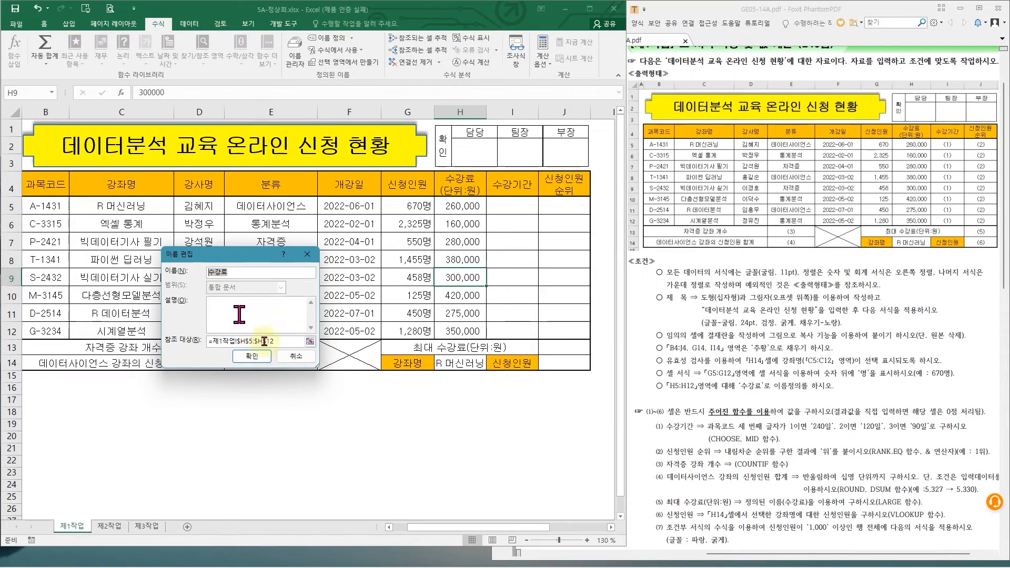
click(343, 394)
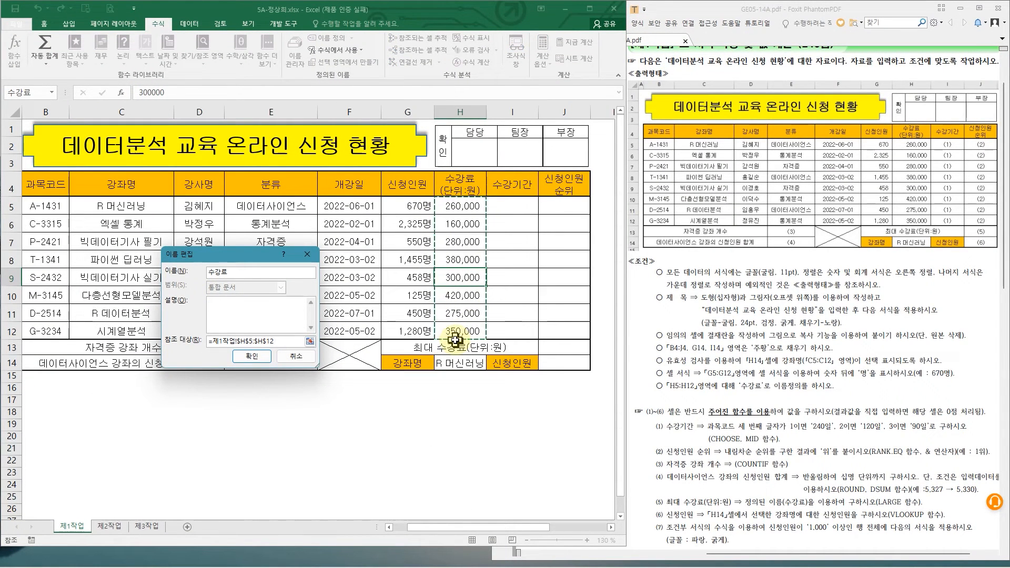
Keep 수강료 referring to H5:H12, cancel the edit and close Name Manager
drag(360, 207, 361, 331)
drag(415, 205, 420, 260)
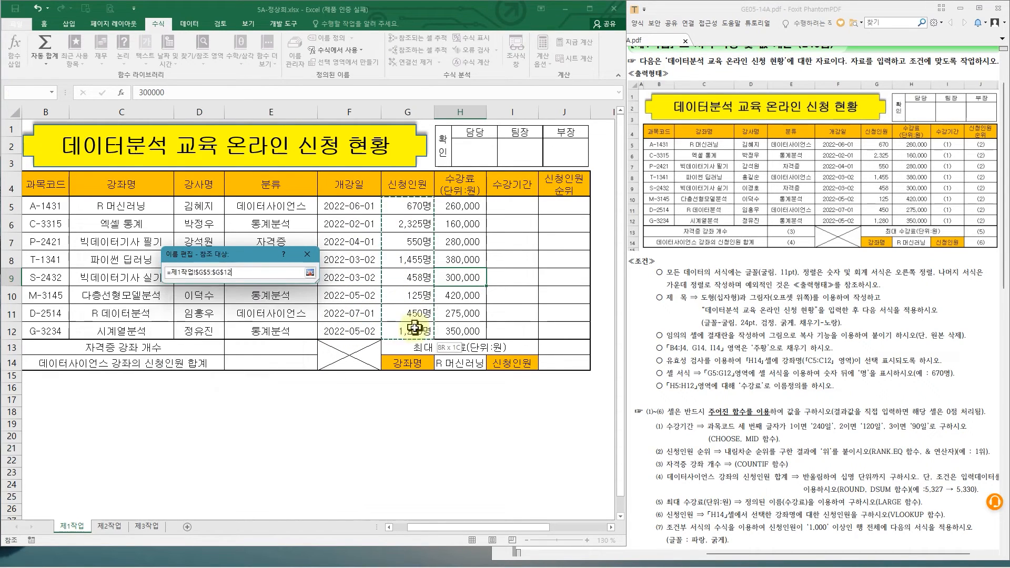
drag(415, 327, 415, 328)
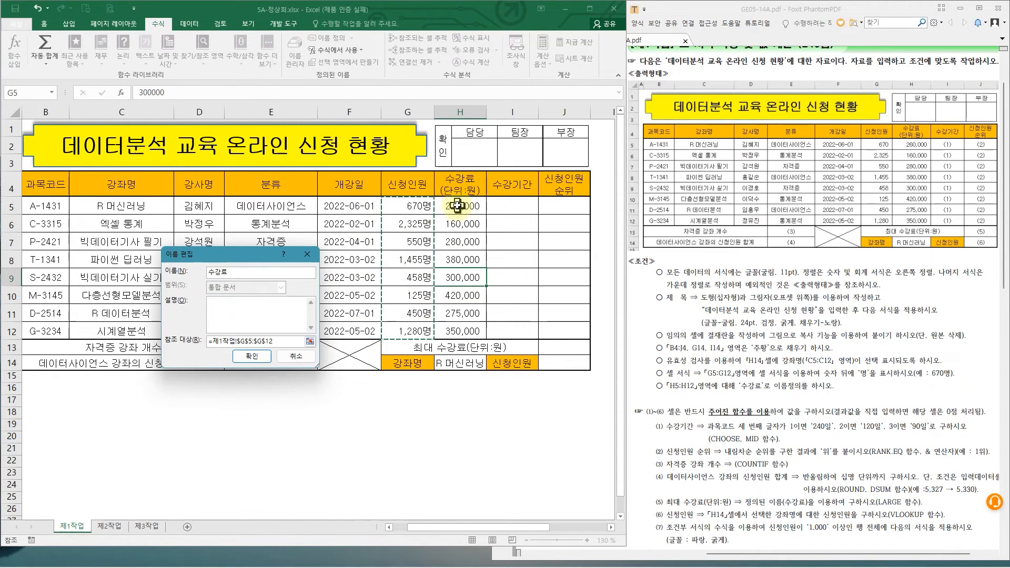
drag(458, 205, 461, 238)
drag(468, 330, 481, 330)
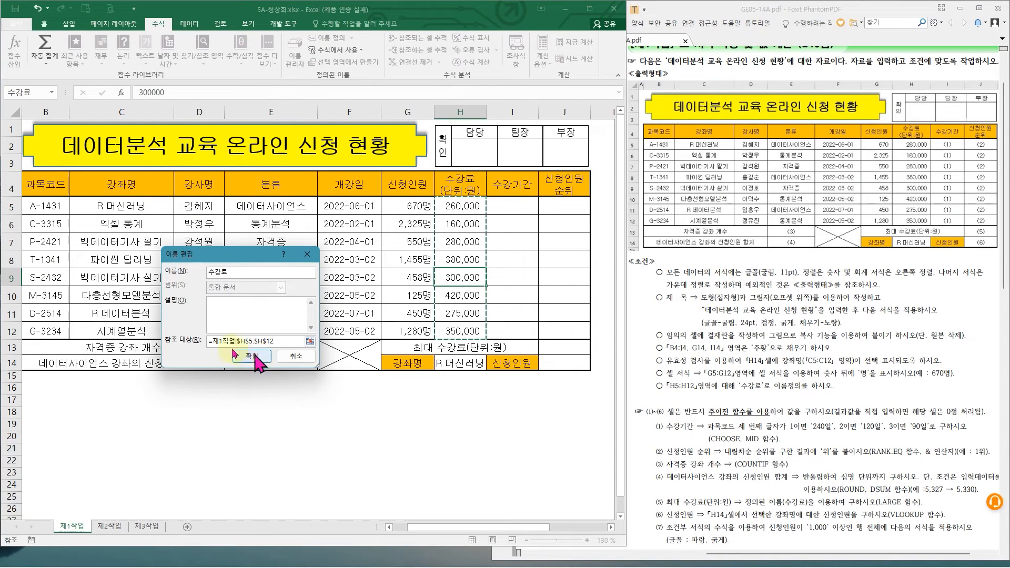
click(289, 359)
click(361, 410)
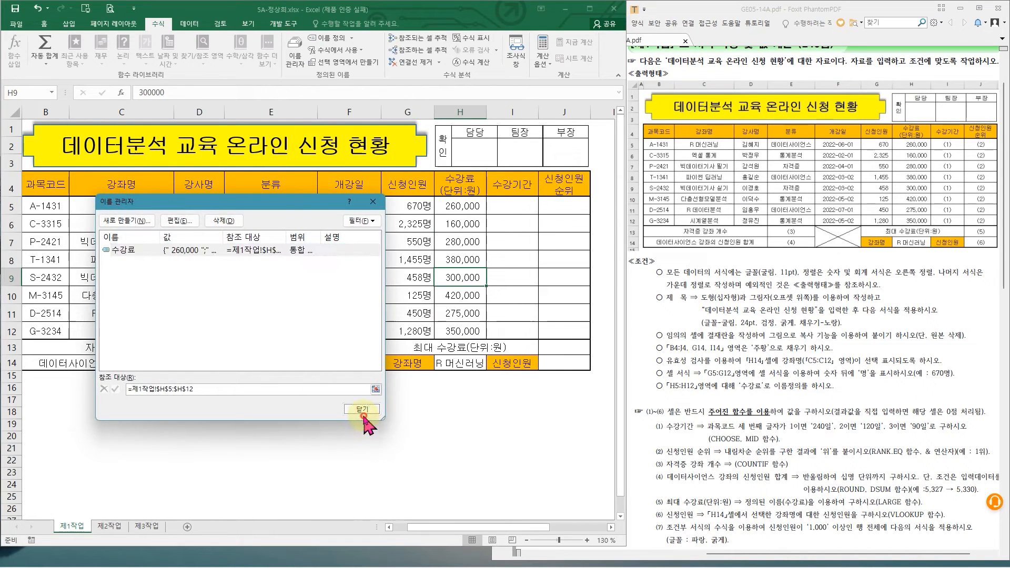
click(301, 230)
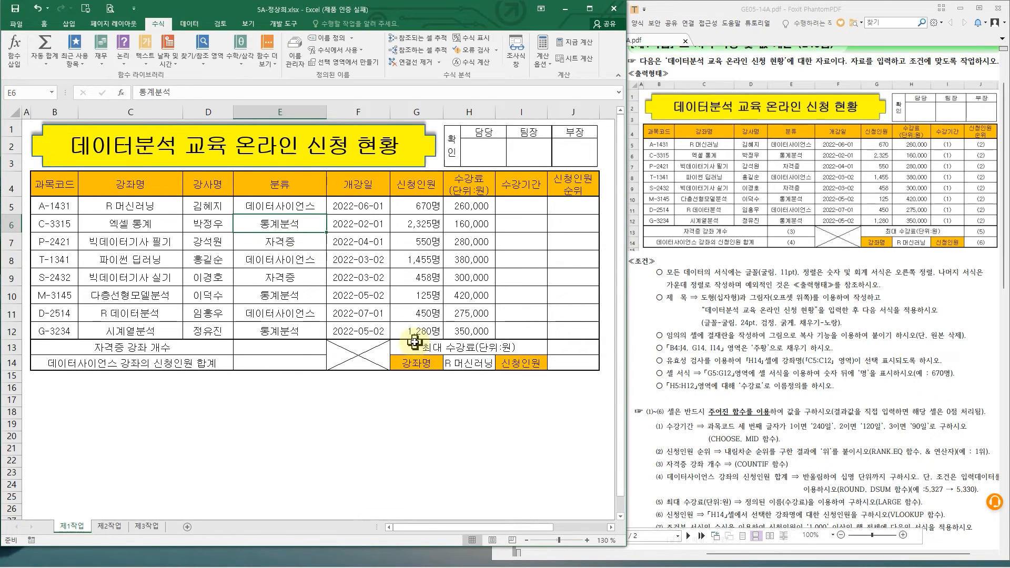
Compare the table with the task sheet, then select the data rows B5:J12
mouse_move(461, 340)
mouse_down()
mouse_move(442, 314)
mouse_move(471, 394)
mouse_move(412, 408)
mouse_up()
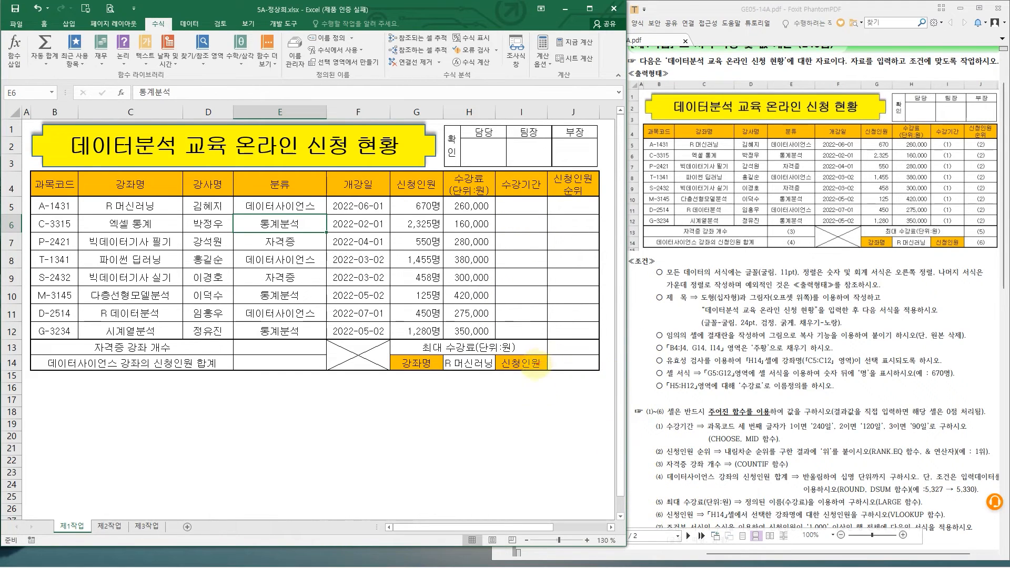
click(539, 402)
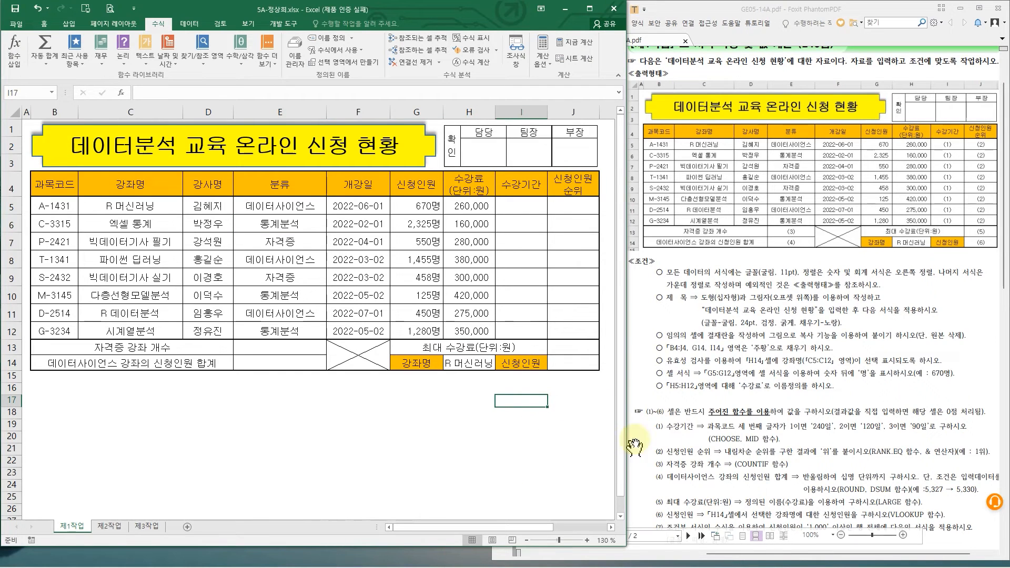
drag(715, 451, 718, 434)
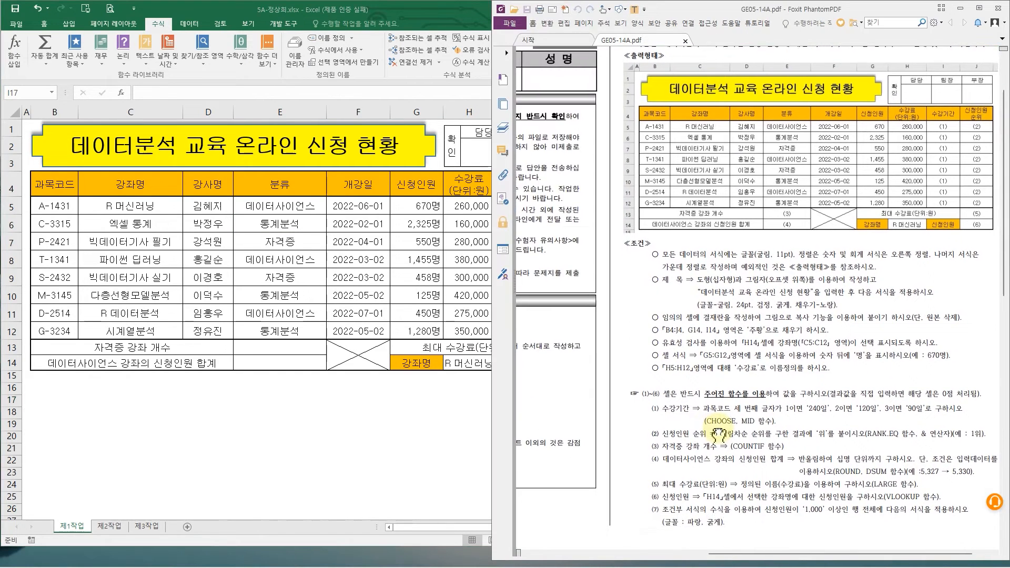
drag(642, 499, 977, 528)
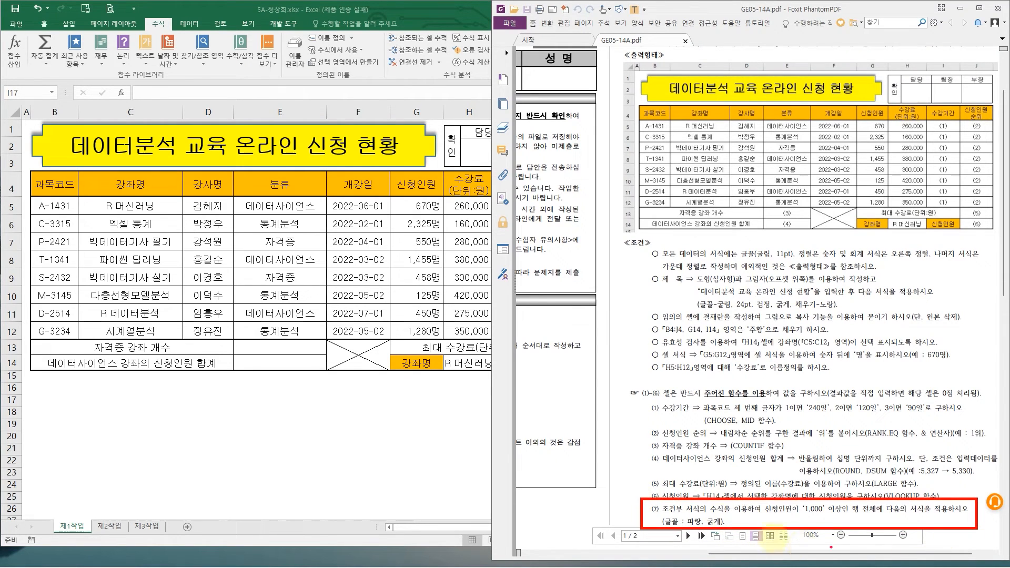
click(314, 264)
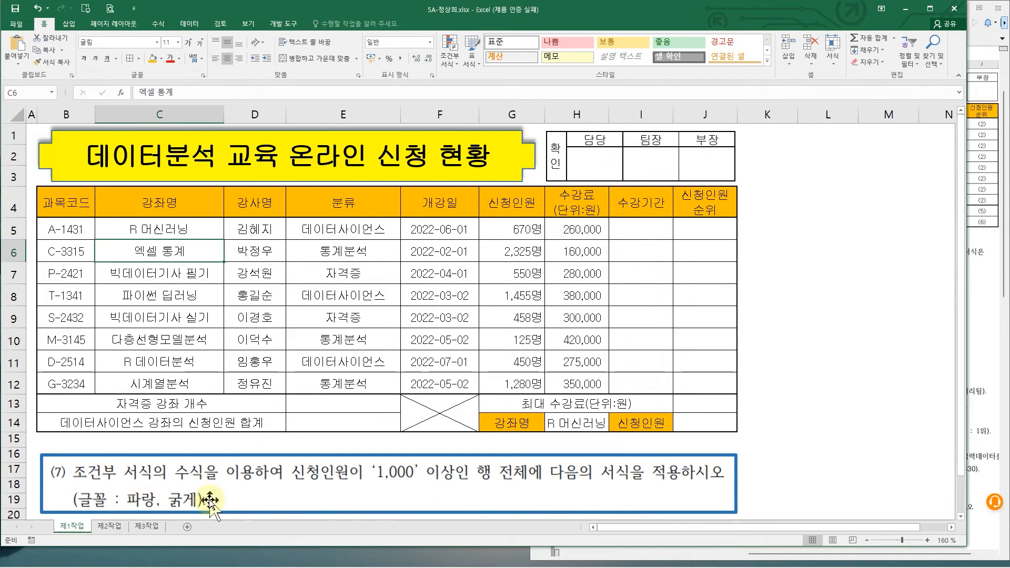
drag(66, 230, 701, 384)
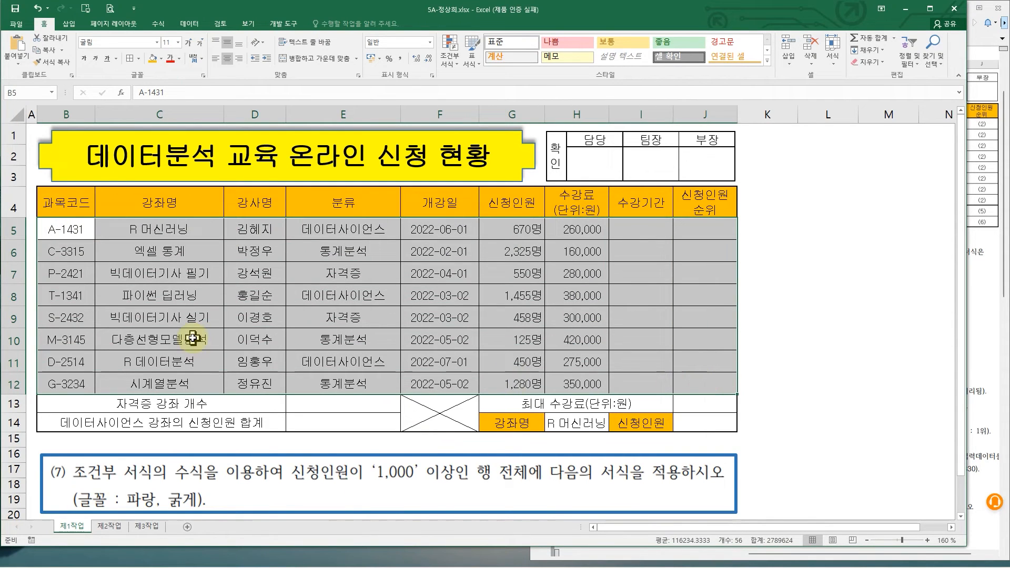
mouse_move(31, 216)
mouse_down()
mouse_move(172, 281)
mouse_move(526, 397)
mouse_move(742, 396)
mouse_up()
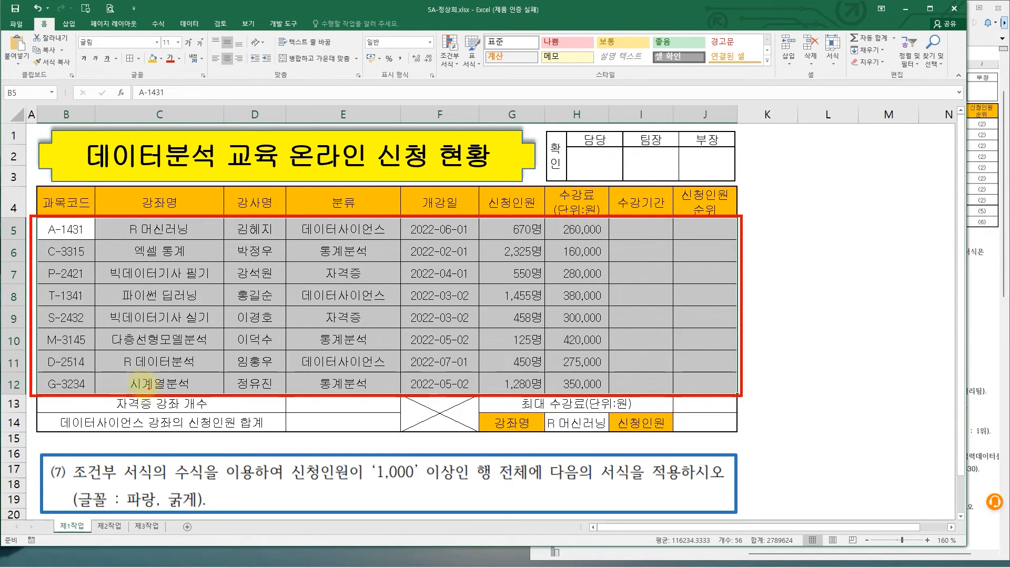
key(Escape)
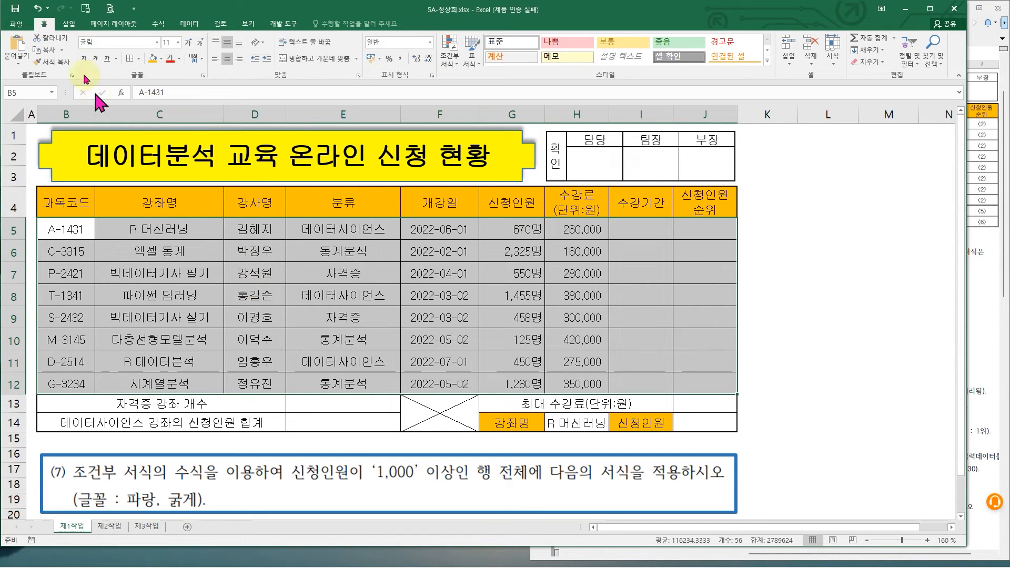
Create a new conditional rule of type '수식을 사용하여 서식을 지정할 셀 결정', ready for its formula
click(451, 59)
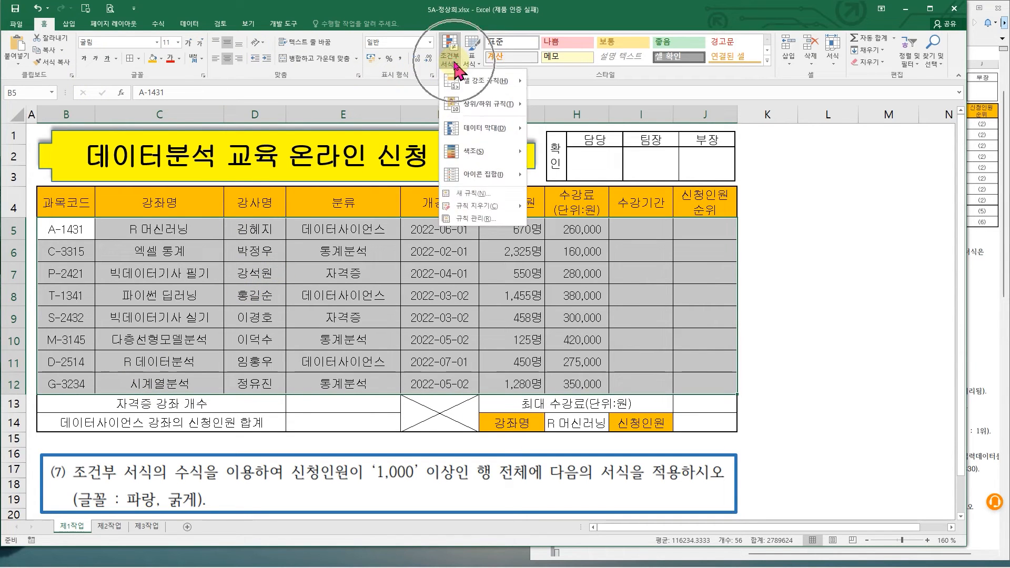
click(470, 196)
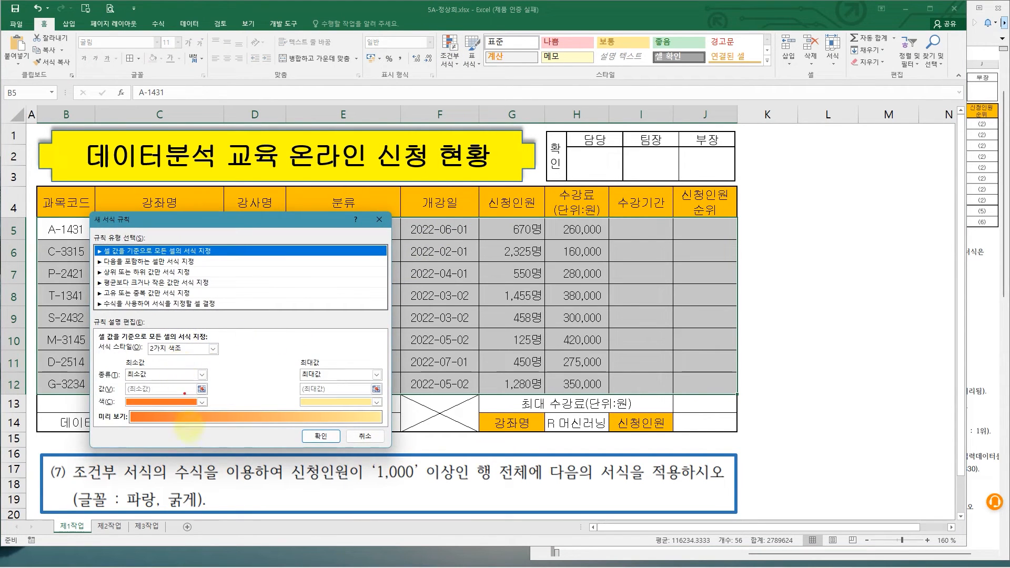
drag(174, 461, 262, 486)
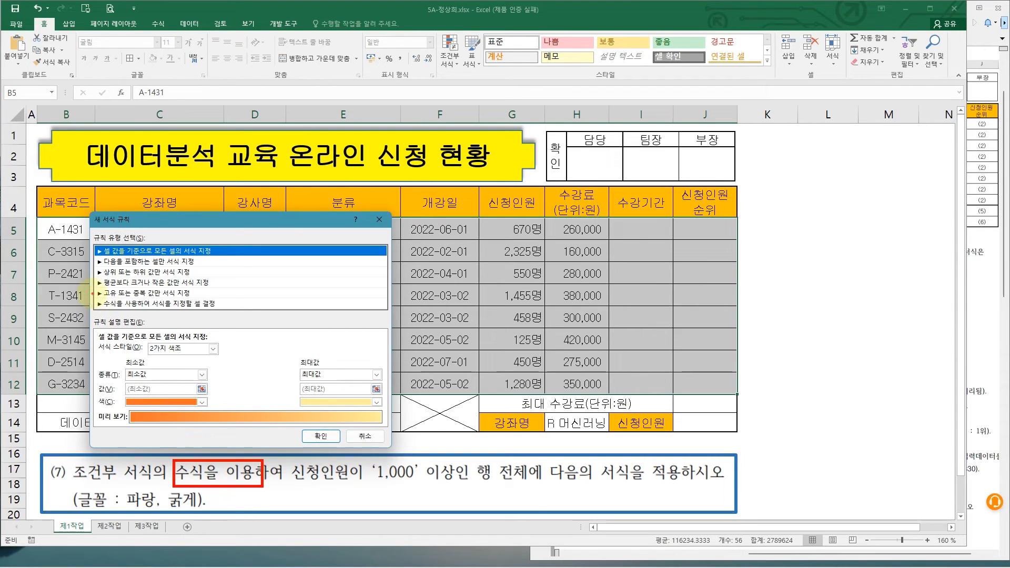
drag(94, 299, 225, 310)
key(Escape)
click(156, 304)
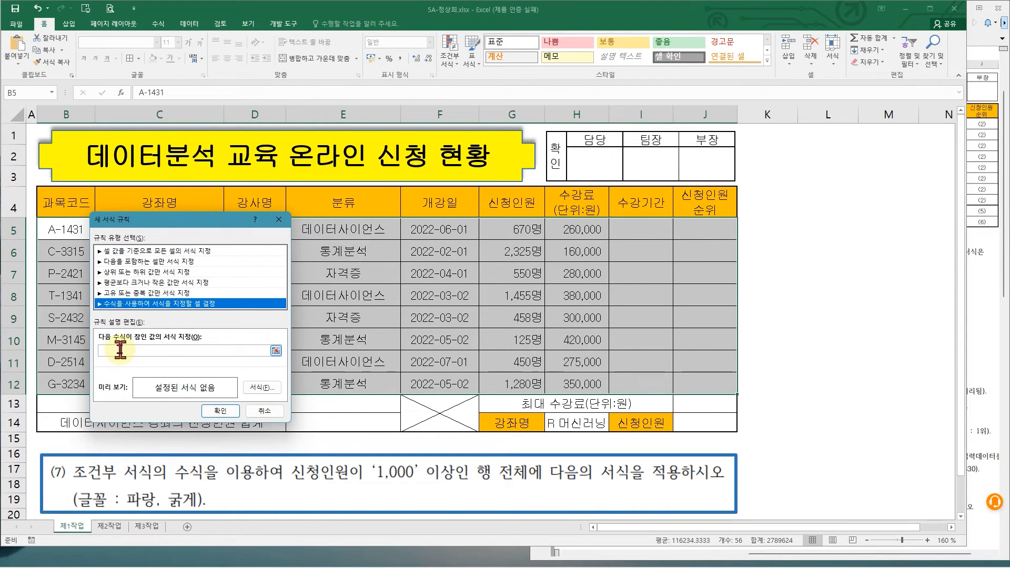
click(120, 350)
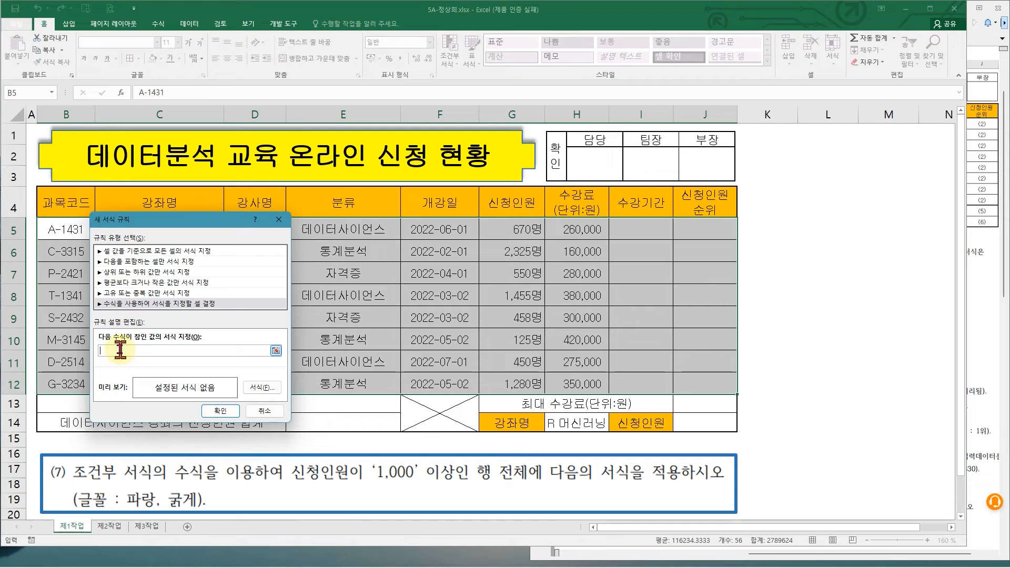
mouse_move(292, 462)
mouse_down()
mouse_move(363, 482)
mouse_move(456, 483)
mouse_up()
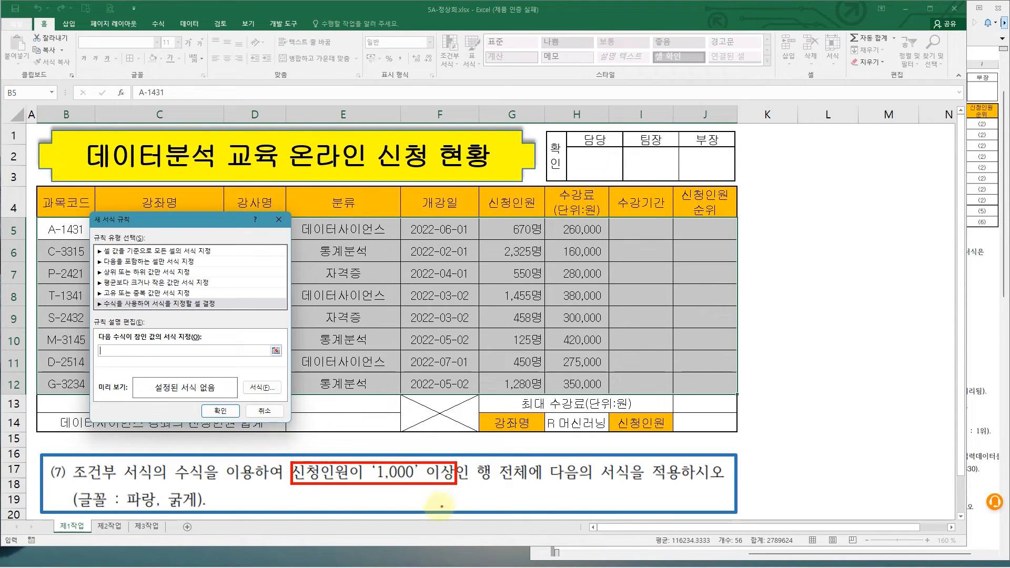
key(Escape)
drag(199, 219, 197, 206)
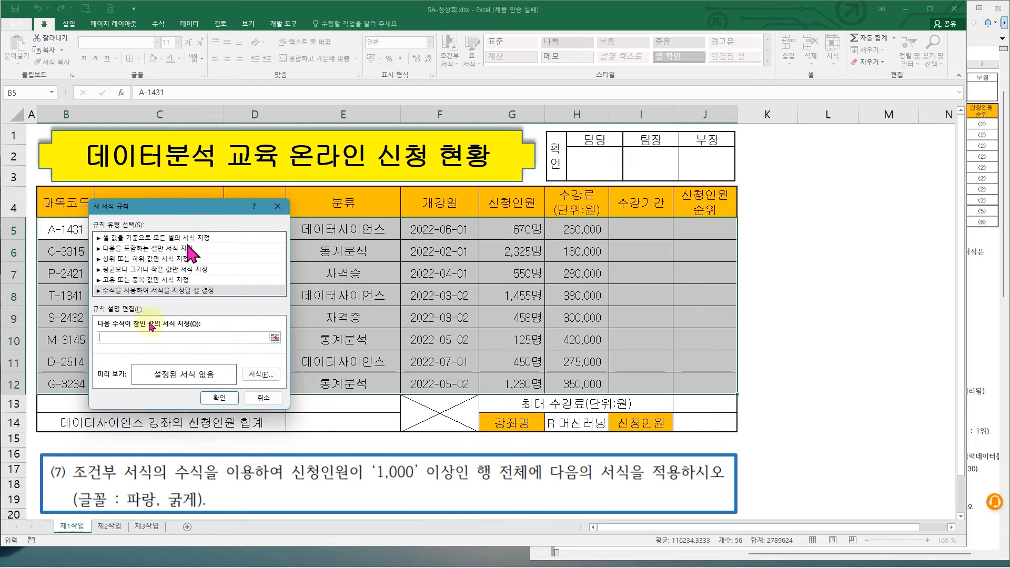
Insert cell G5 into the rule's formula box
click(518, 230)
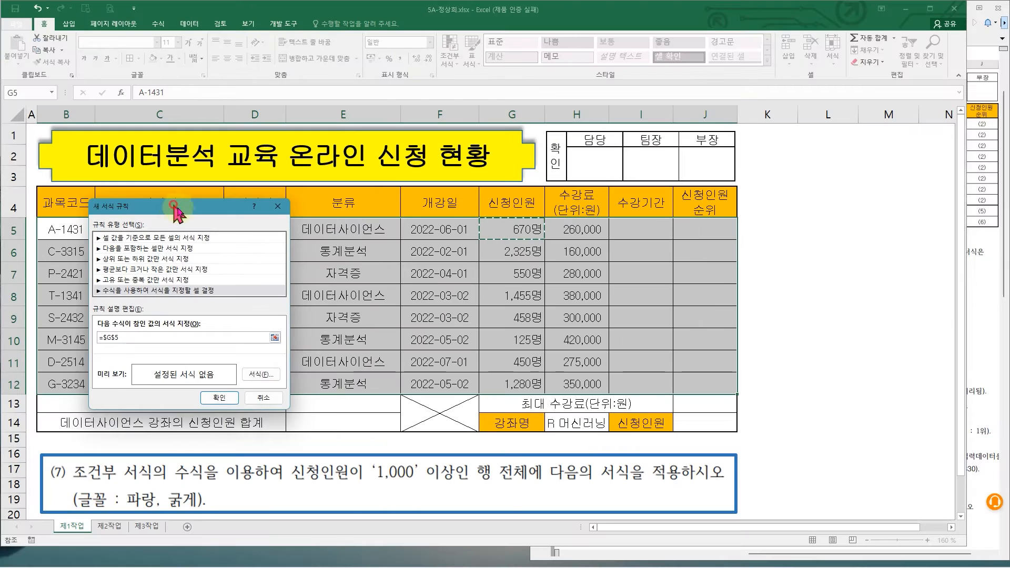
drag(176, 210, 332, 201)
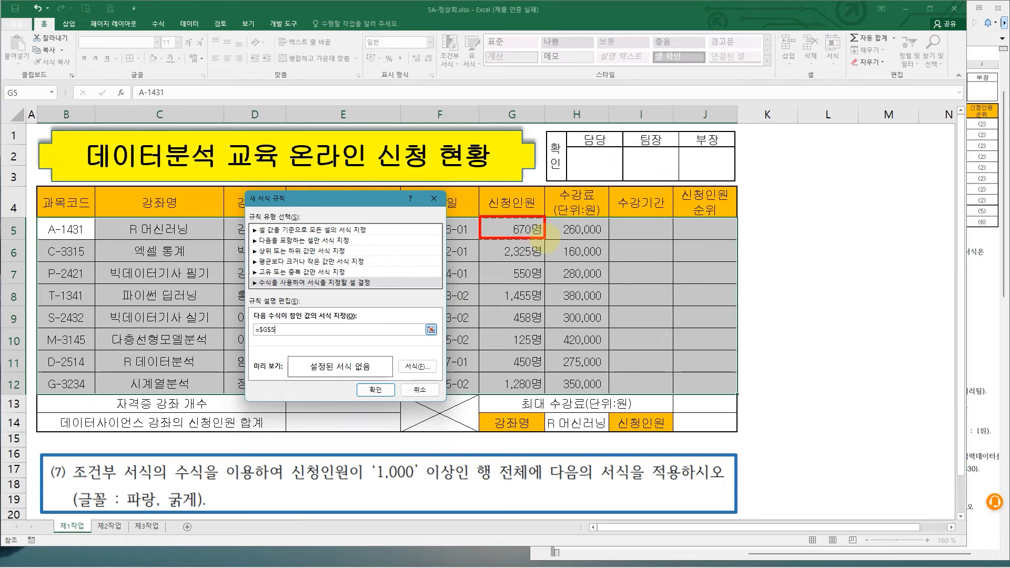
drag(483, 243, 545, 262)
mouse_move(482, 266)
mouse_down()
mouse_move(544, 282)
mouse_move(518, 298)
mouse_move(535, 304)
mouse_up()
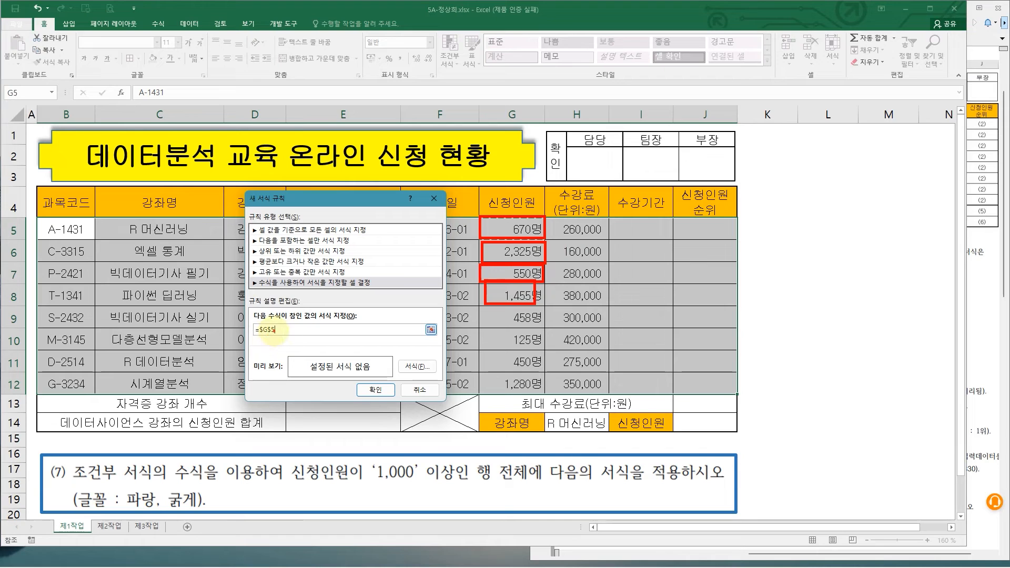
mouse_move(555, 225)
mouse_down()
mouse_move(549, 371)
mouse_move(564, 354)
mouse_up()
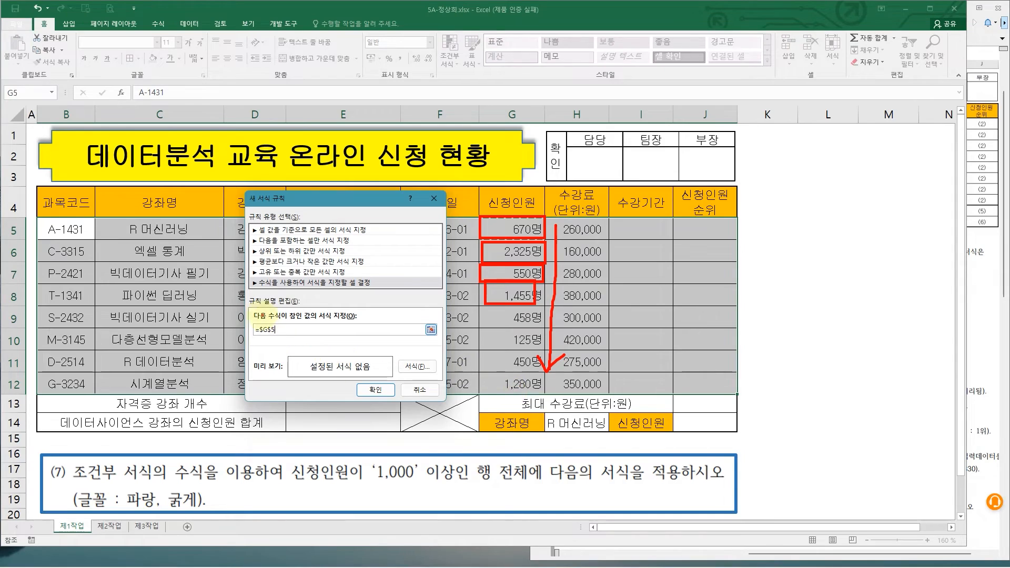
key(Escape)
Make the reference $G5 and complete the condition =$G5>=1000
key(ctrl+4)
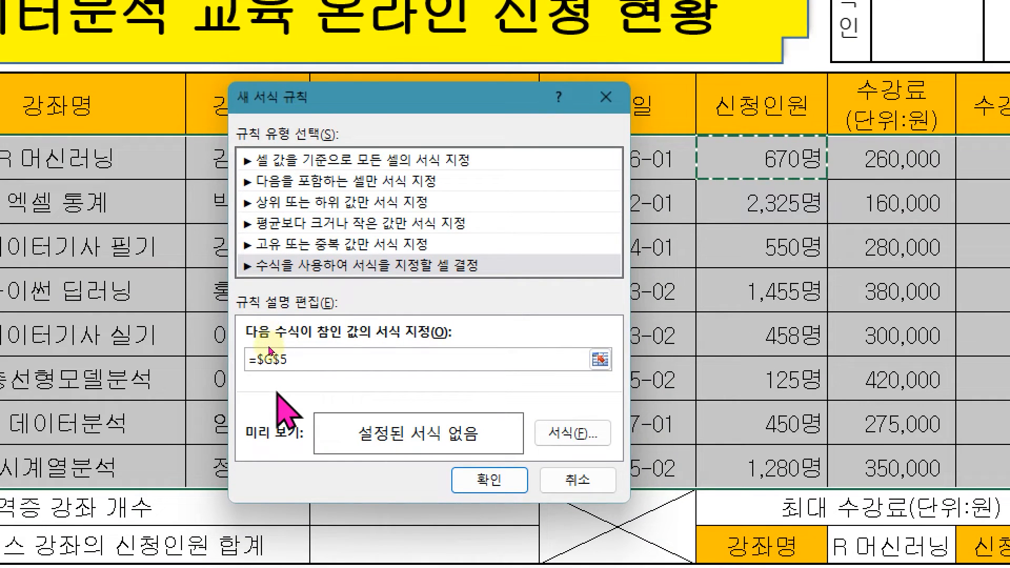
key(ctrl+4)
key(ctrl+2)
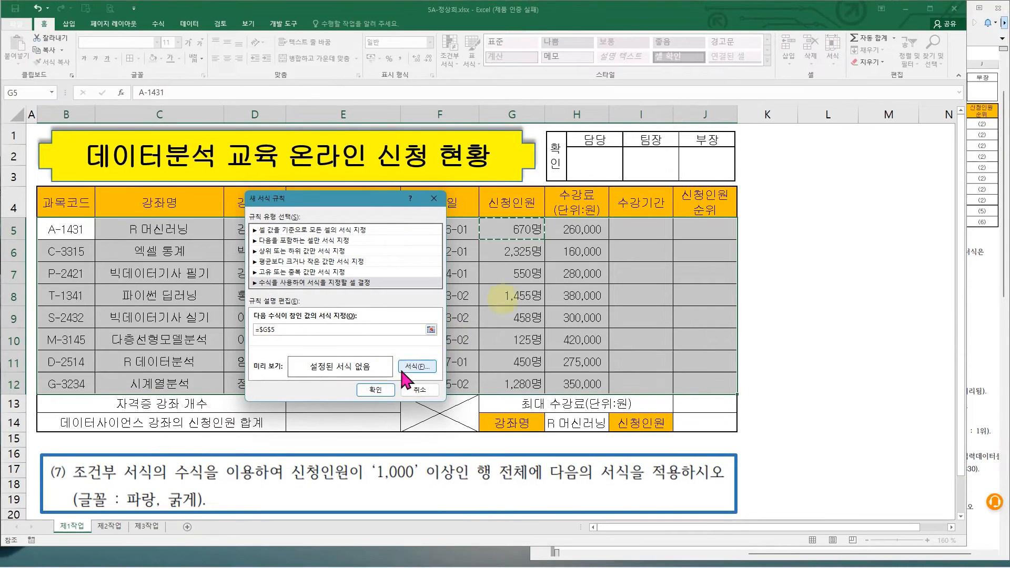
mouse_move(473, 217)
mouse_down()
mouse_move(537, 294)
mouse_move(542, 394)
mouse_up()
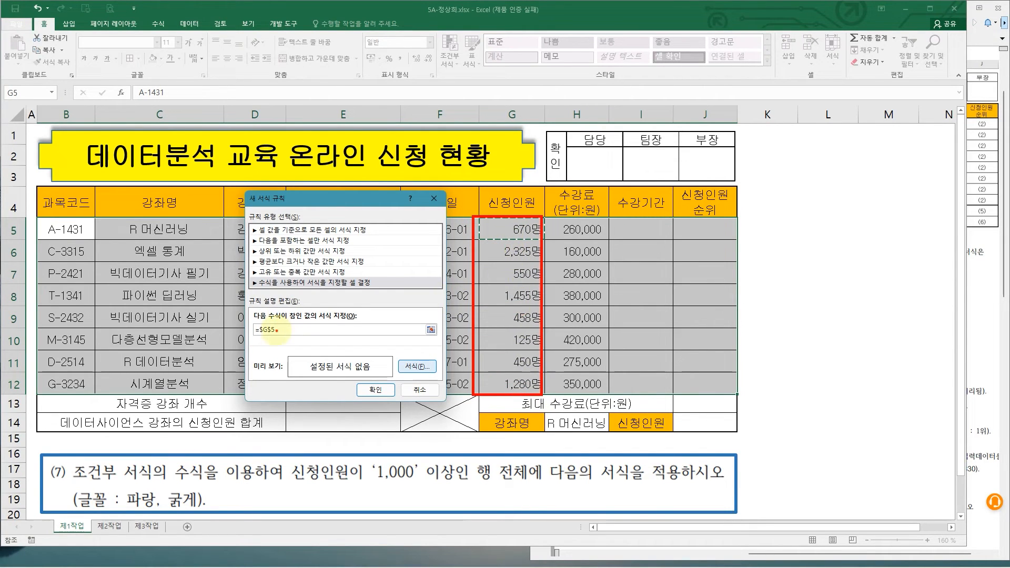
mouse_move(530, 217)
mouse_down()
mouse_move(560, 195)
mouse_move(589, 305)
mouse_up()
drag(605, 341, 601, 394)
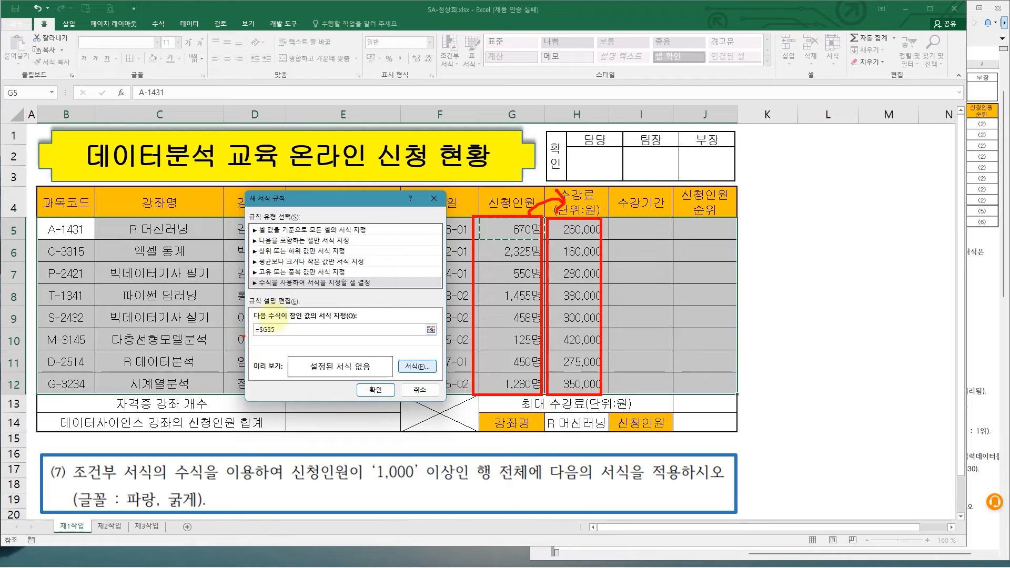
key(Escape)
click(267, 329)
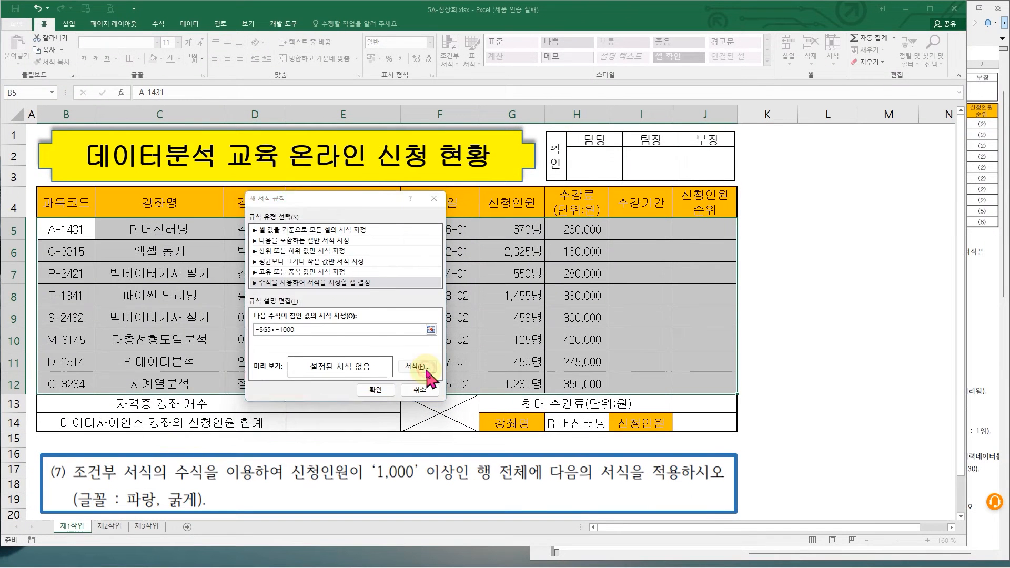
Give the rule a blue, bold font format and confirm the new rule
click(552, 408)
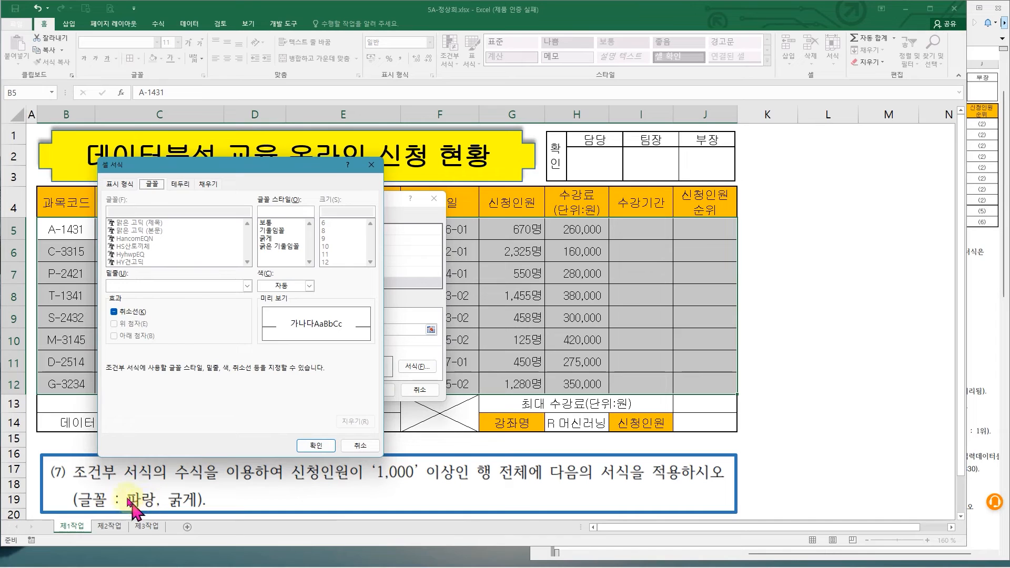
click(299, 285)
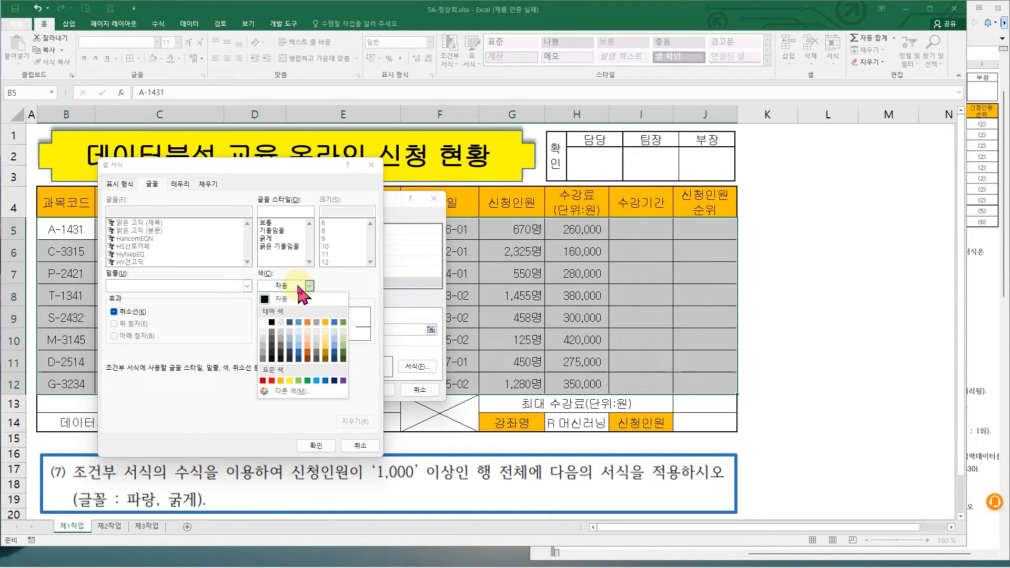
click(326, 381)
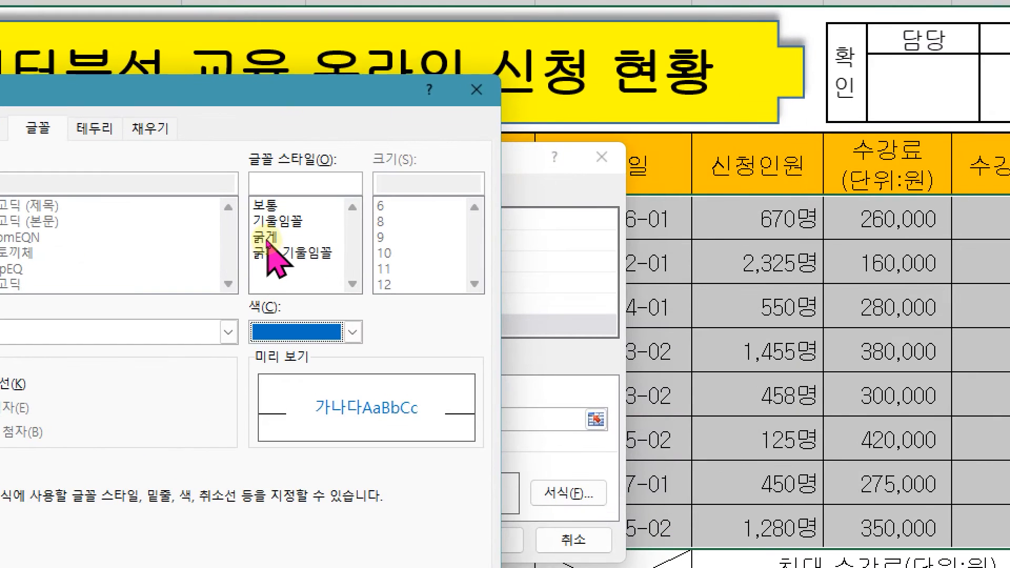
click(266, 239)
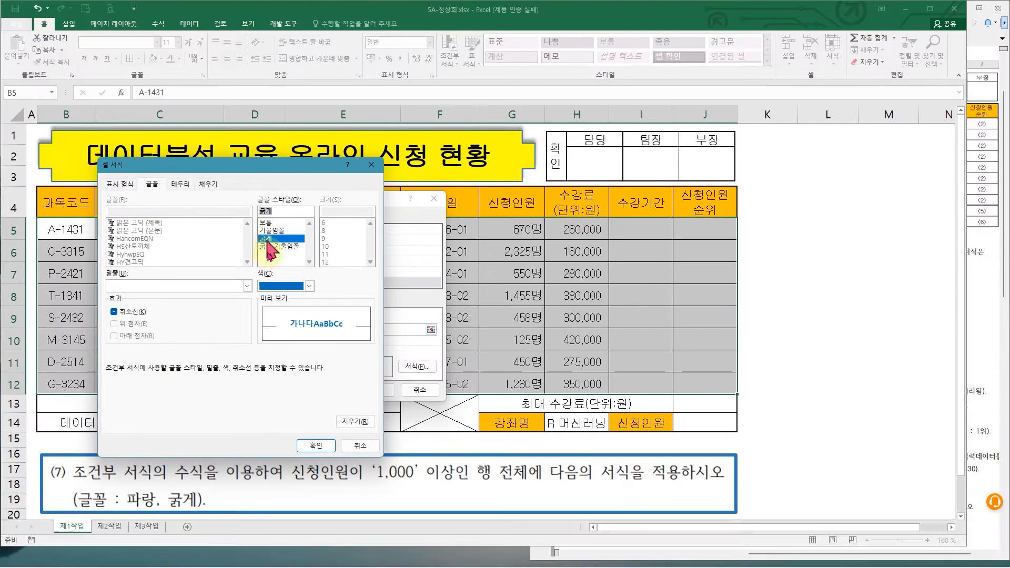
click(303, 447)
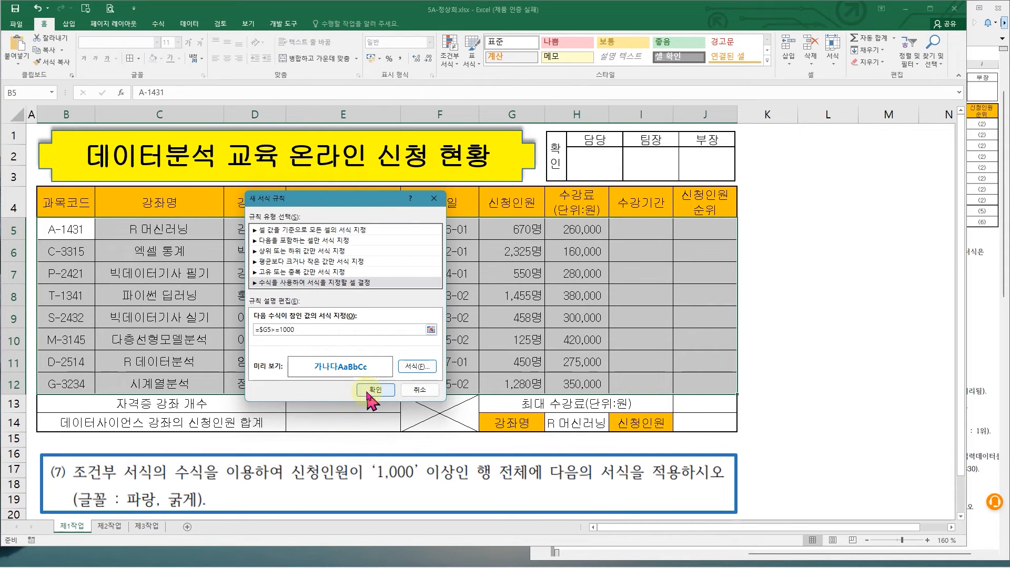
click(367, 389)
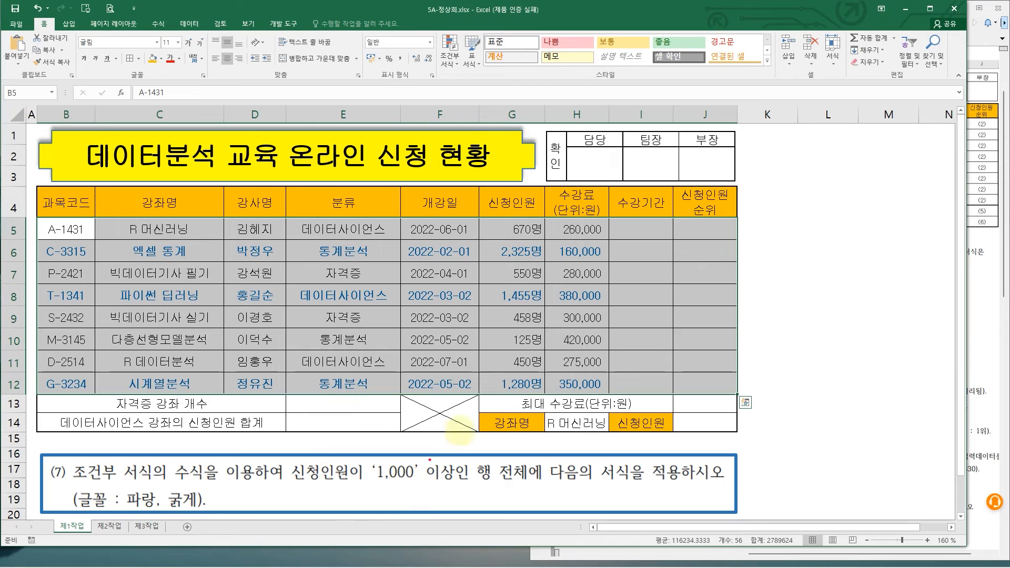
drag(494, 245, 566, 263)
drag(494, 289, 548, 305)
drag(482, 375, 544, 395)
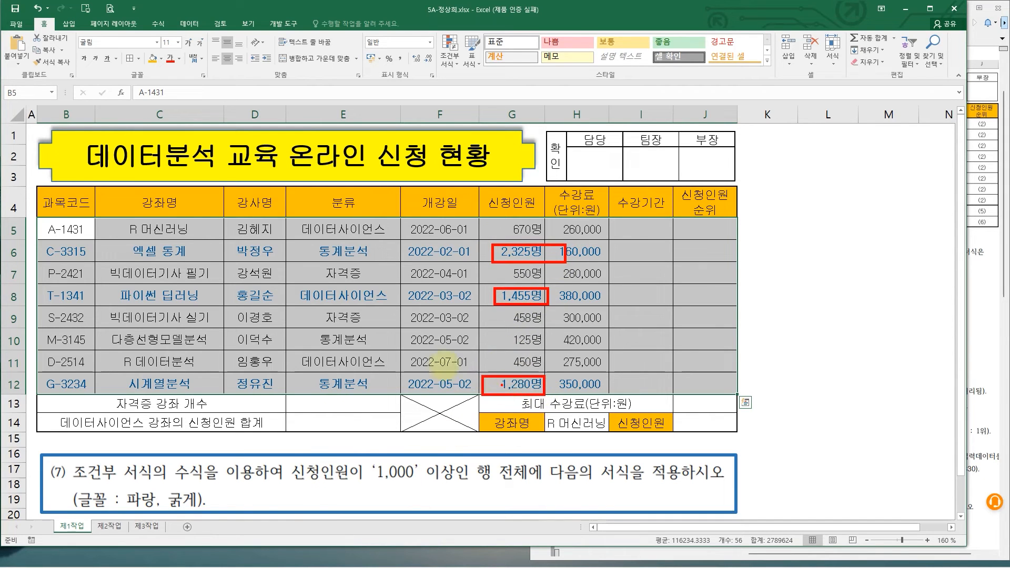
drag(132, 249, 379, 250)
drag(238, 294, 387, 297)
drag(245, 380, 374, 386)
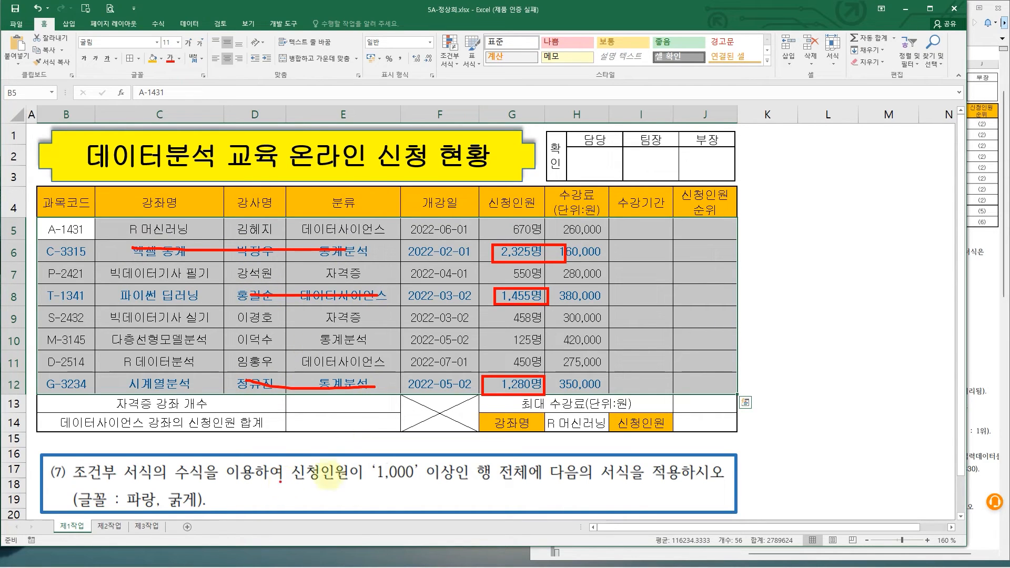
key(Escape)
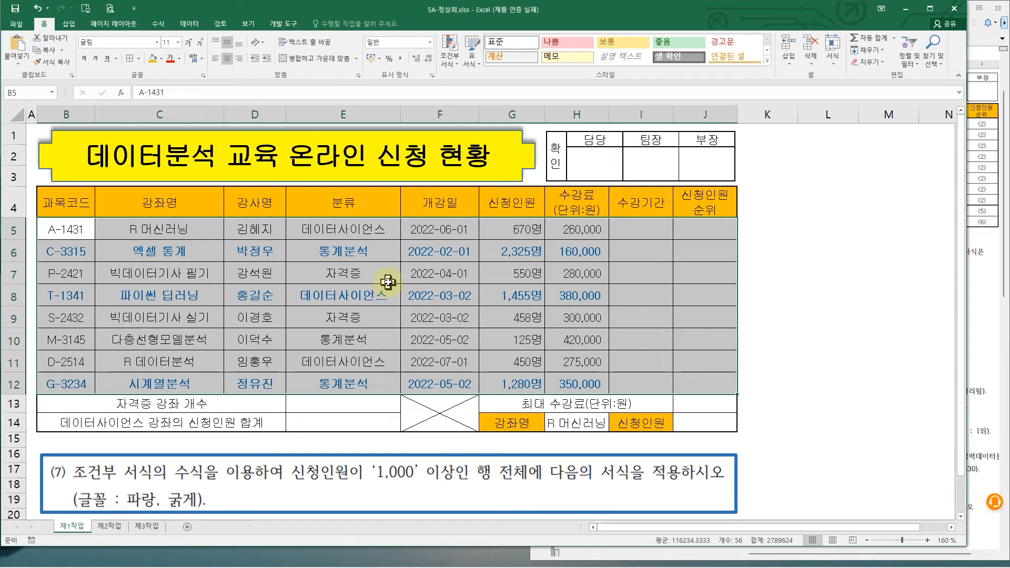
click(51, 232)
drag(51, 231, 689, 383)
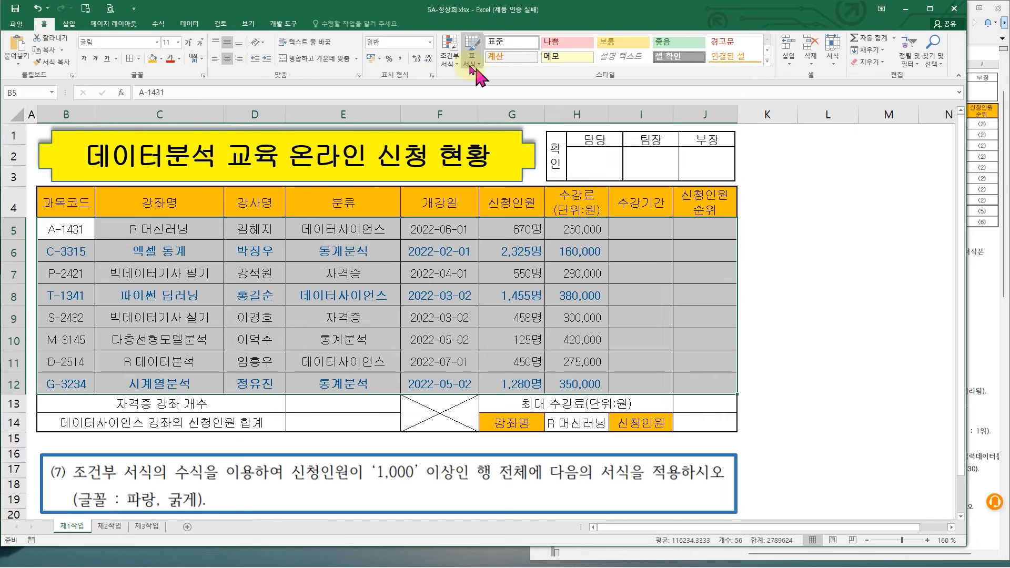
Open the =$G5>=1000 rule from the conditional formatting rule manager to inspect it
click(452, 60)
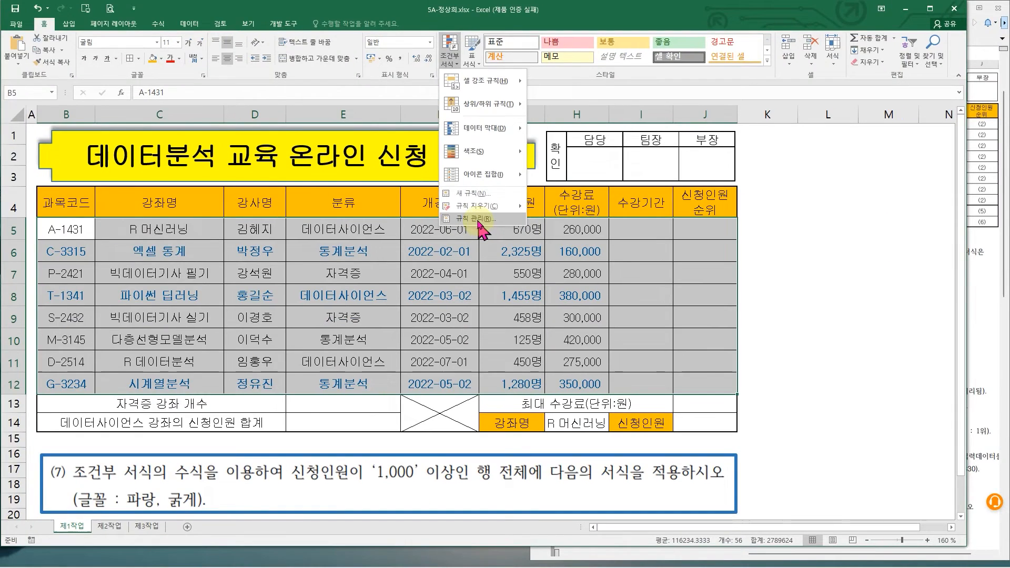
click(480, 229)
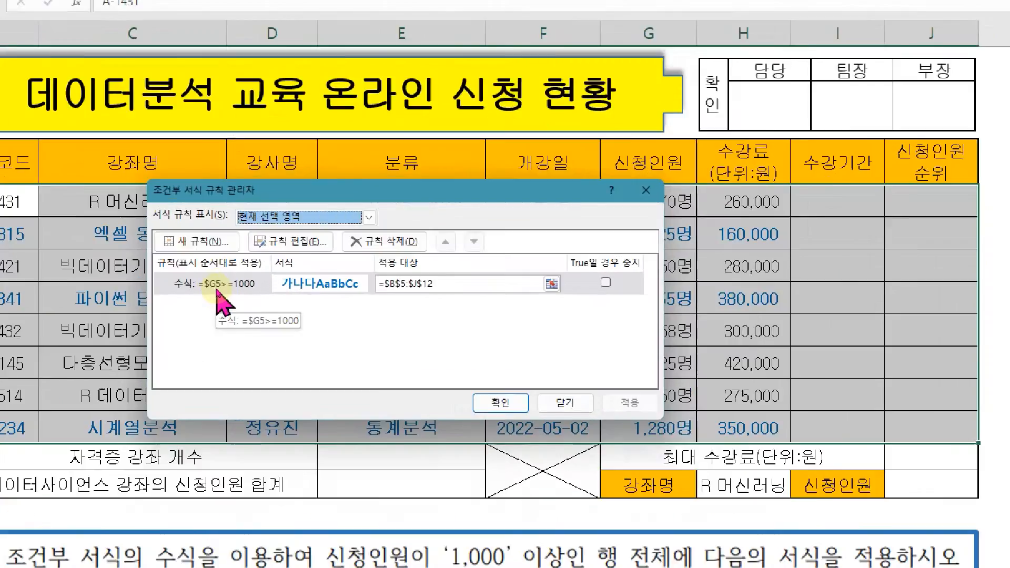
click(220, 287)
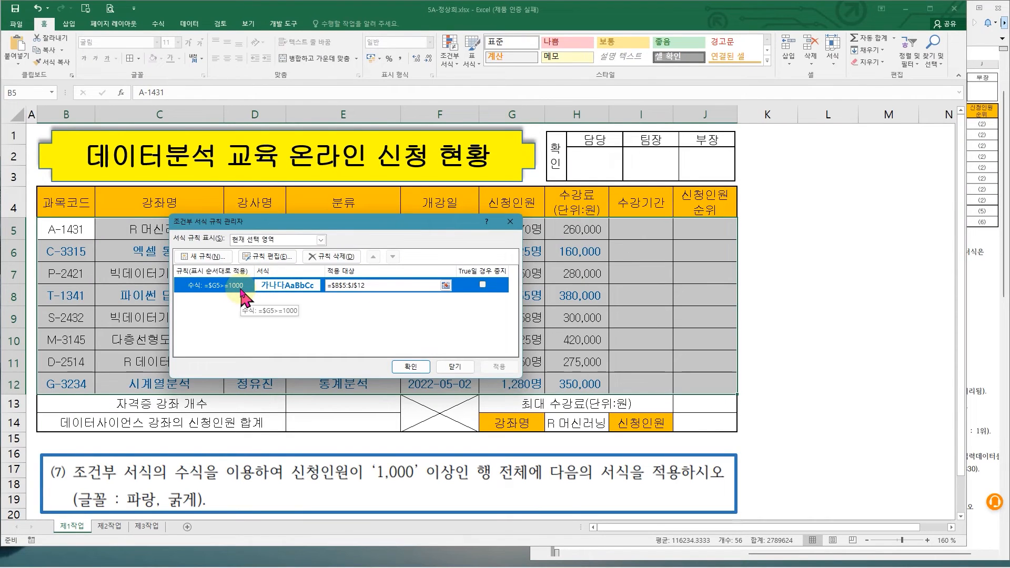
double_click(238, 290)
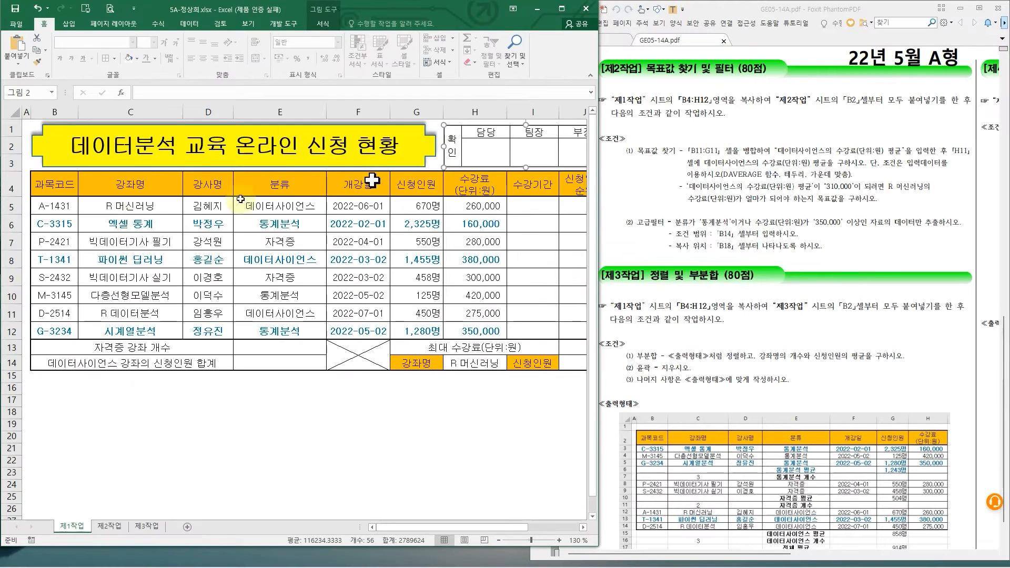
Copy B4:H12 from 제1작업 and go to cell B2 on the 제2작업 sheet
mouse_move(54, 184)
mouse_down()
mouse_move(361, 256)
mouse_move(452, 316)
mouse_move(468, 347)
mouse_move(473, 330)
mouse_up()
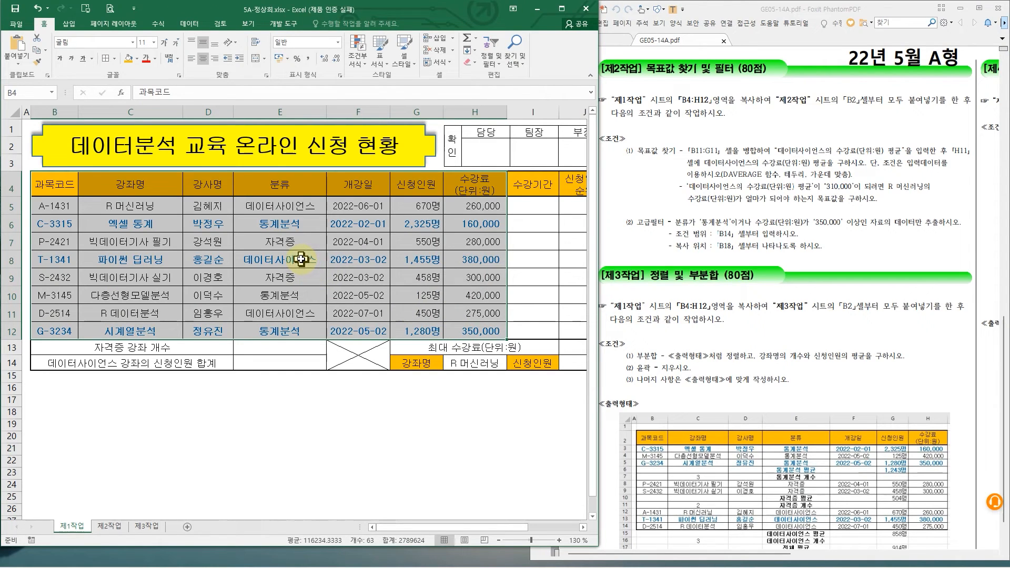
key(ctrl+c)
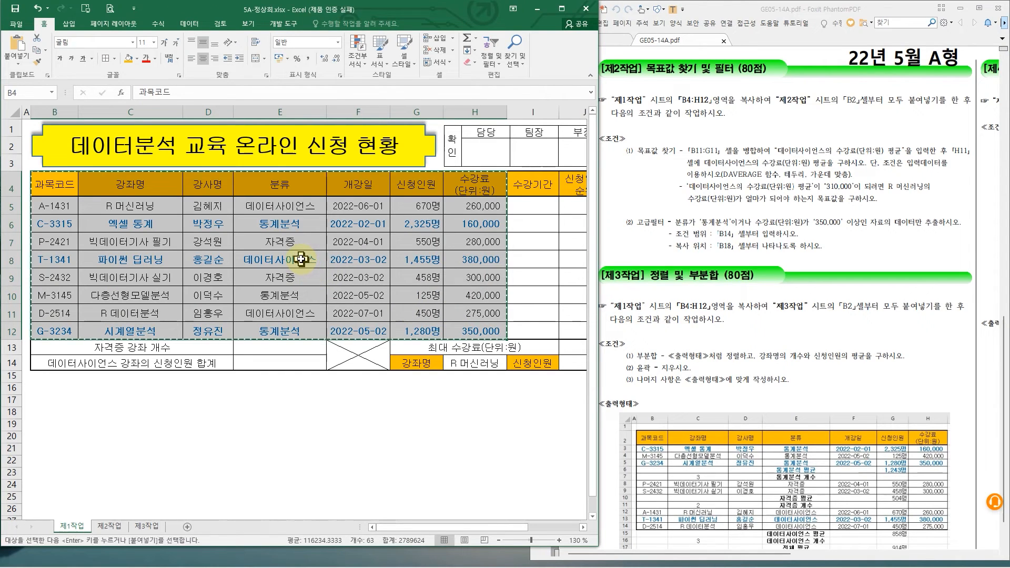
right_click(303, 227)
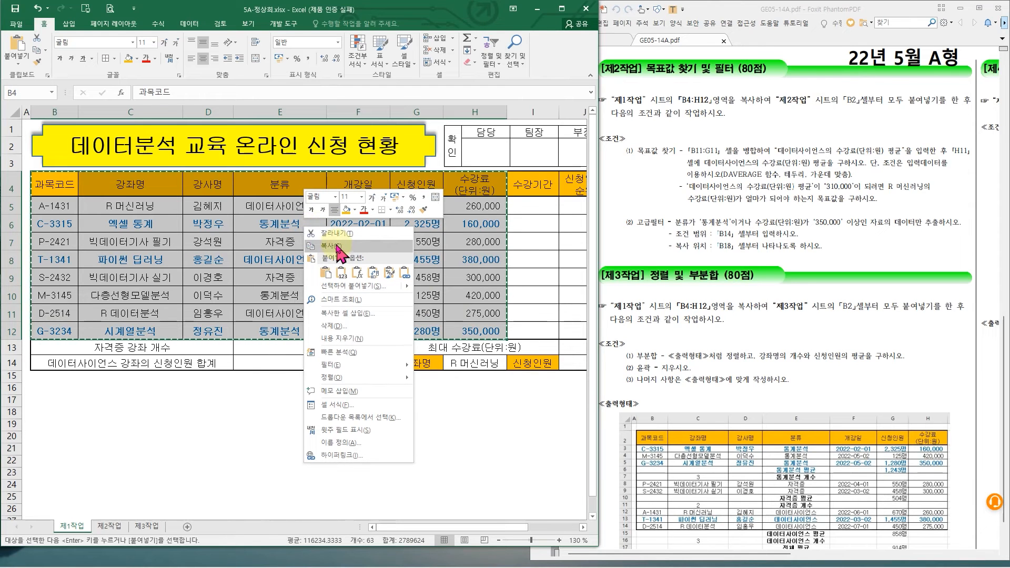
click(108, 527)
click(107, 528)
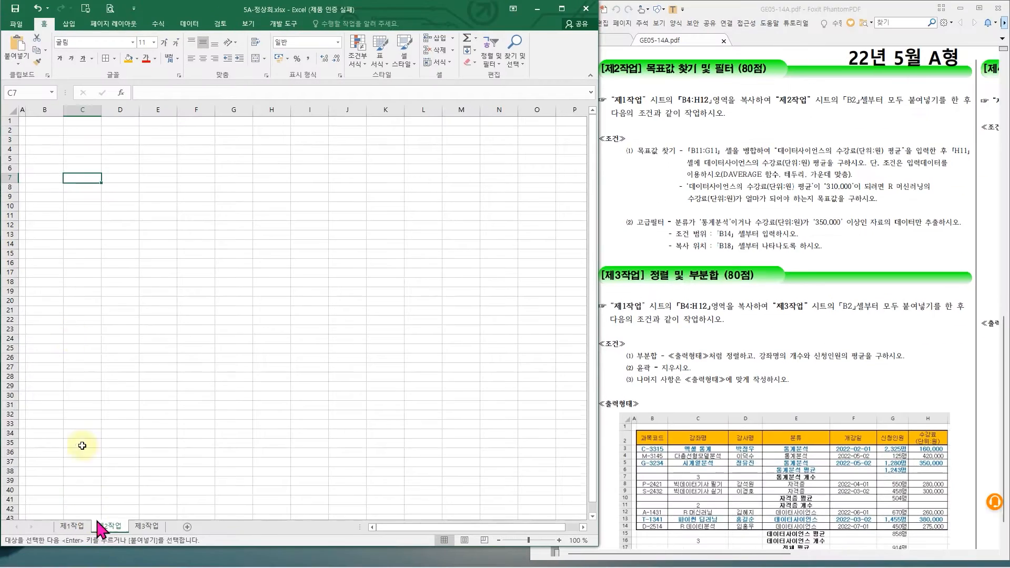
click(50, 130)
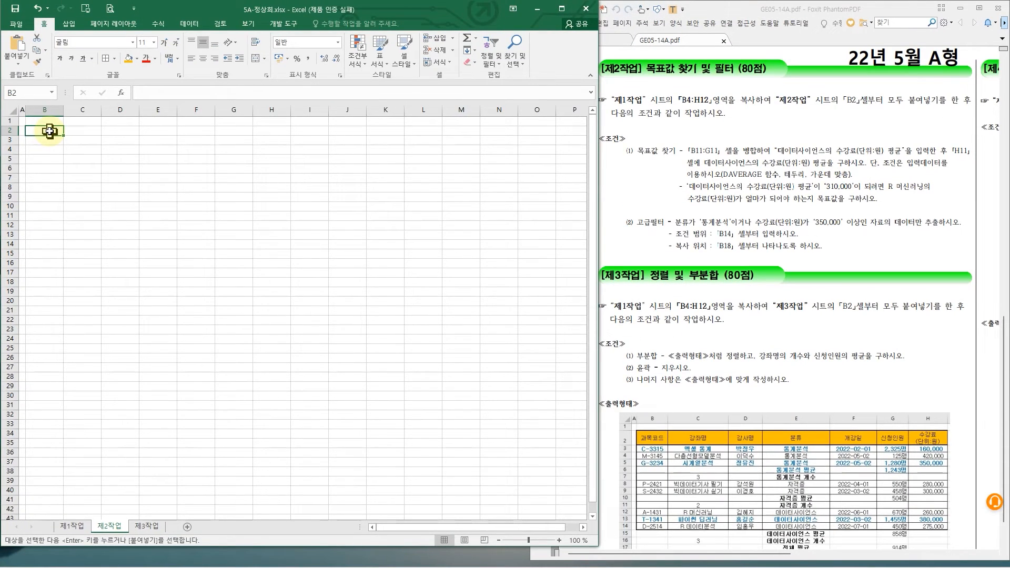
key(ctrl+v)
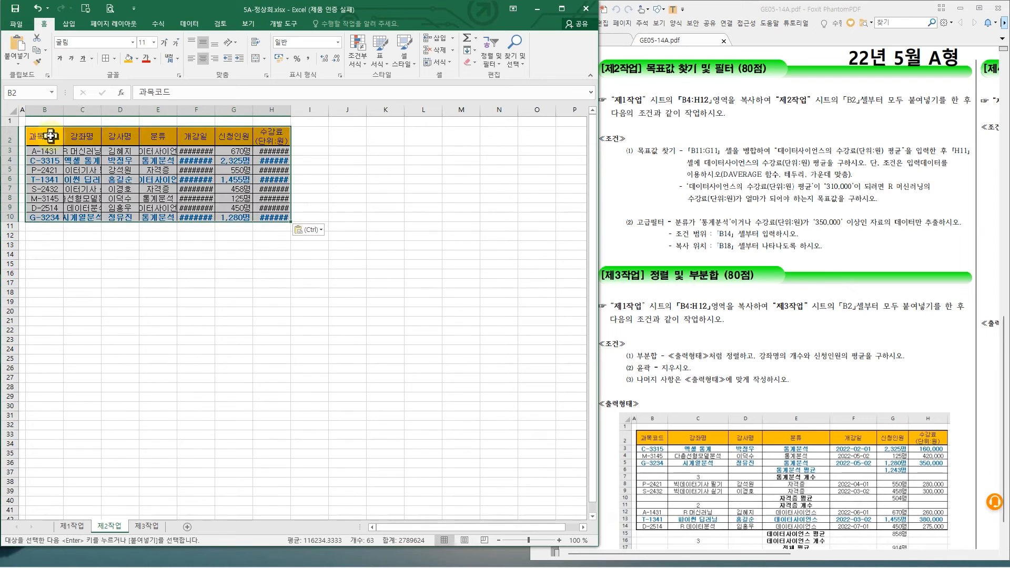
key(ctrl+z)
Paste the copied table at B2 with the shortcut menu's Paste option
click(47, 134)
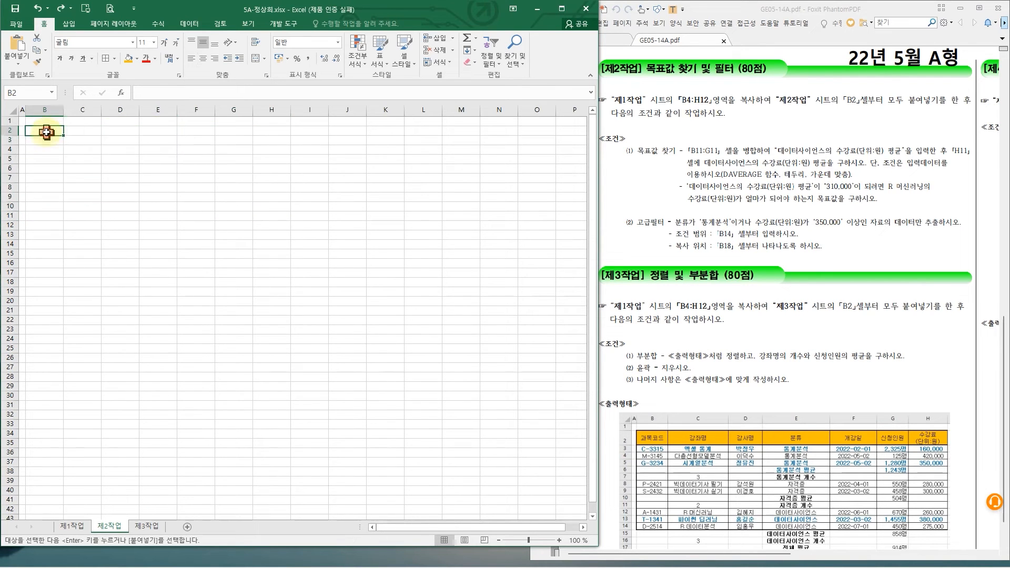
right_click(47, 133)
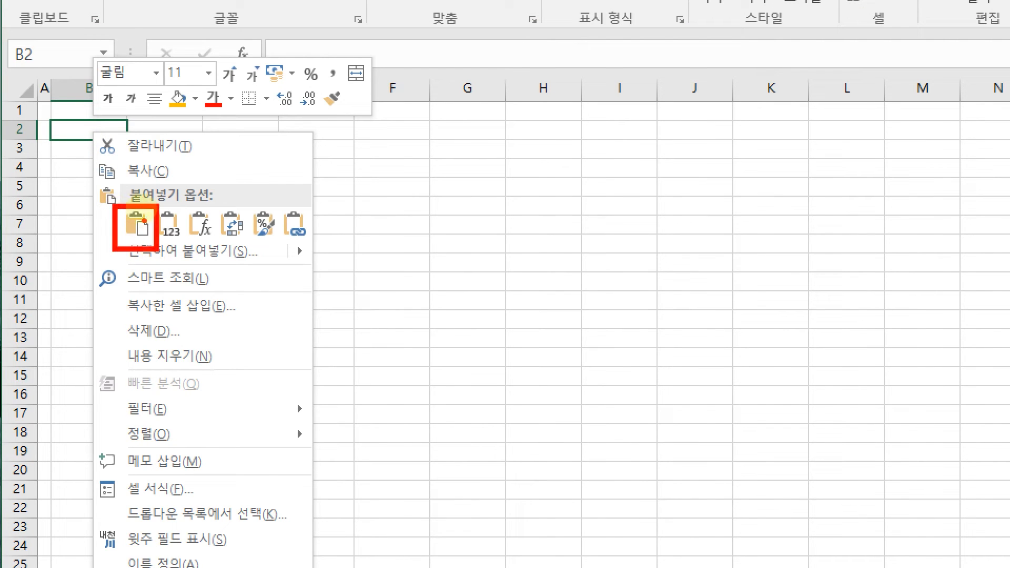
drag(144, 212, 172, 182)
key(Escape)
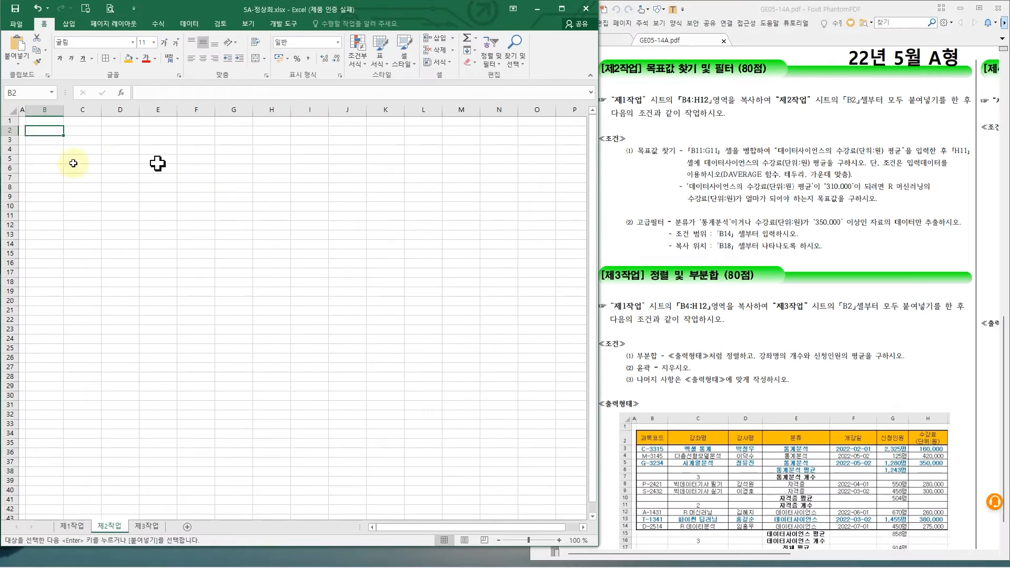
right_click(30, 131)
click(56, 167)
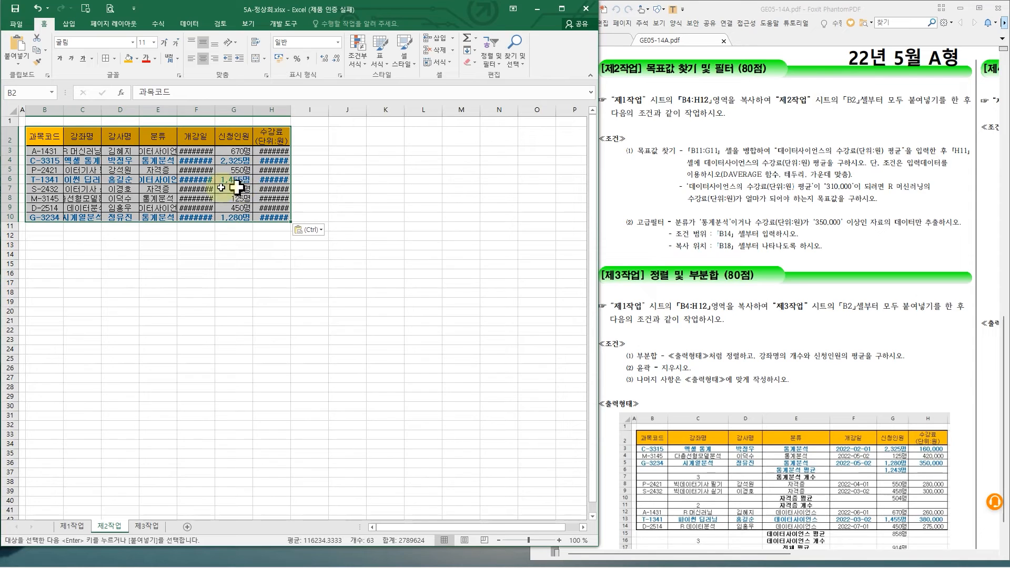
AutoFit columns B through H so course names, dates like 2022-06-01 and fees show in full
drag(50, 112, 271, 108)
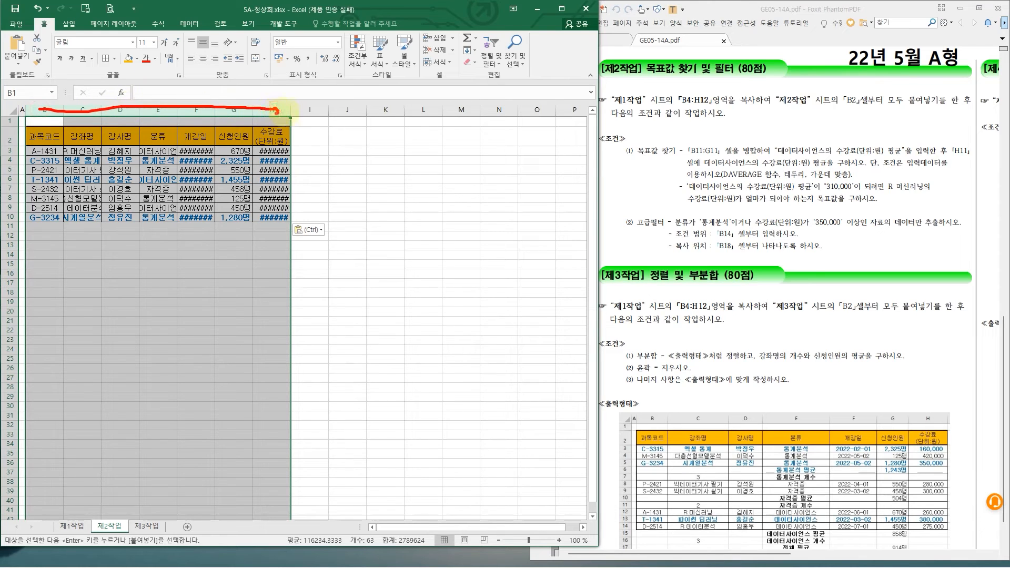
double_click(289, 109)
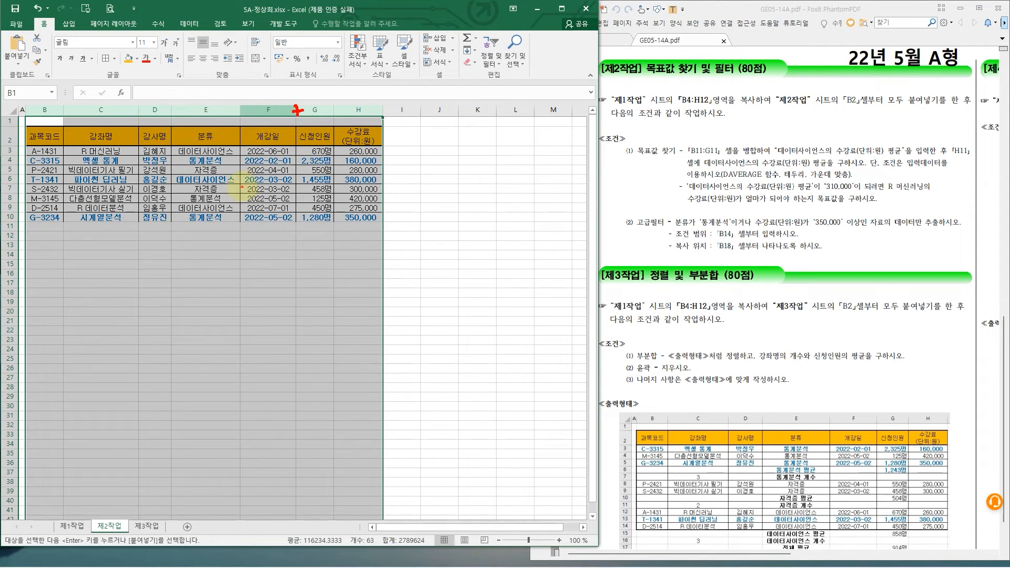
click(247, 195)
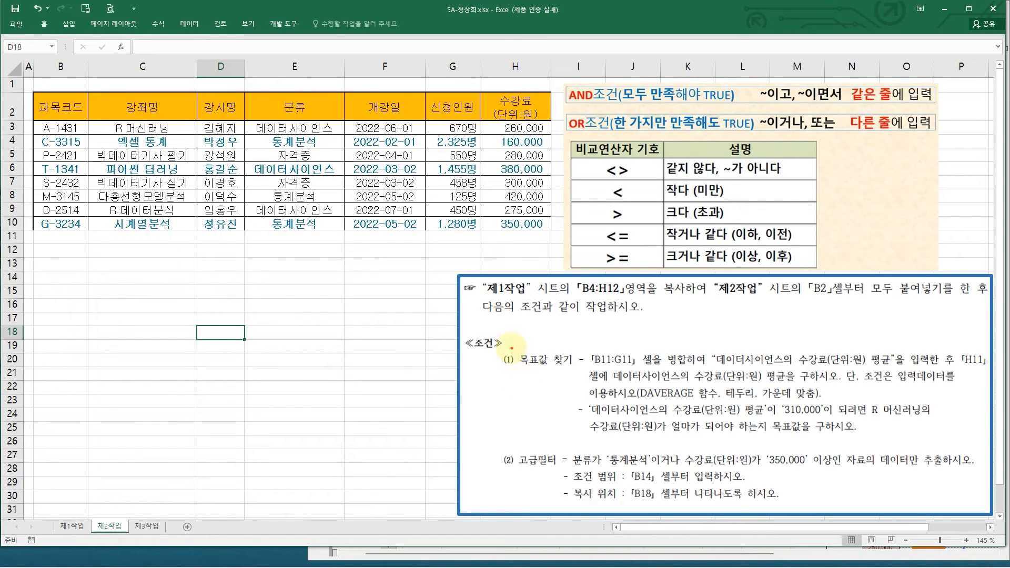
drag(508, 344, 573, 375)
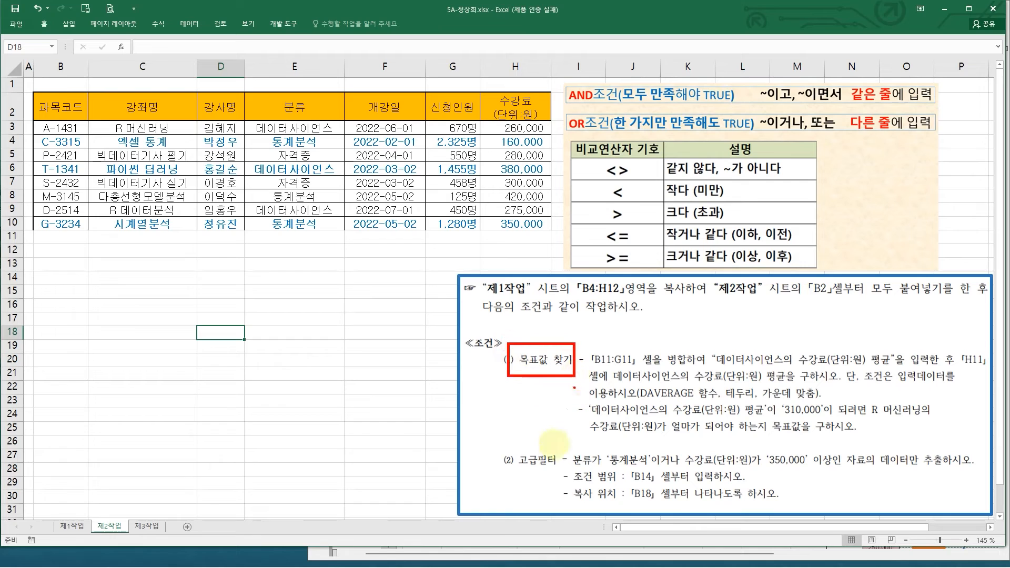
drag(516, 442, 565, 473)
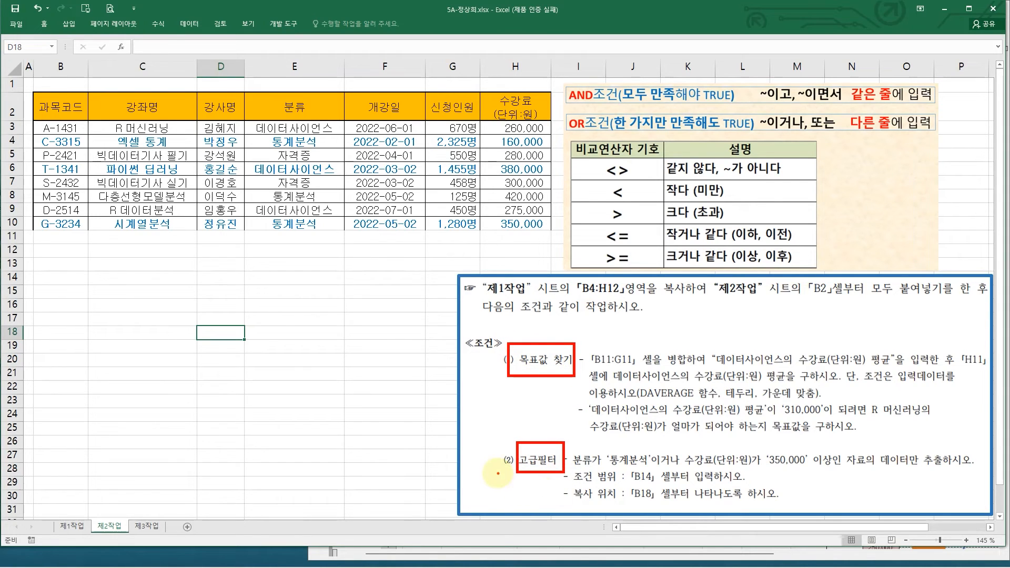
key(Escape)
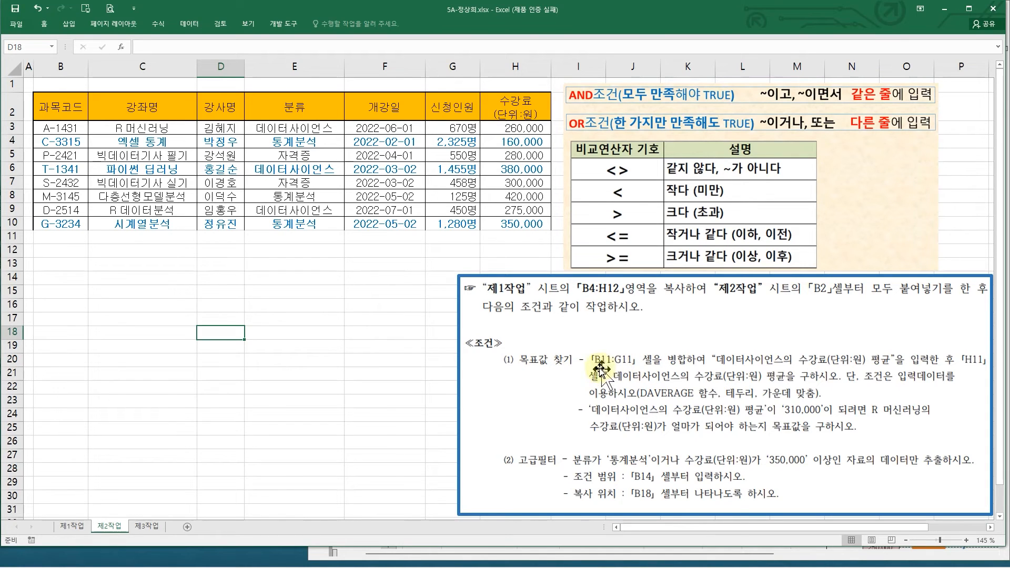
drag(56, 235, 445, 235)
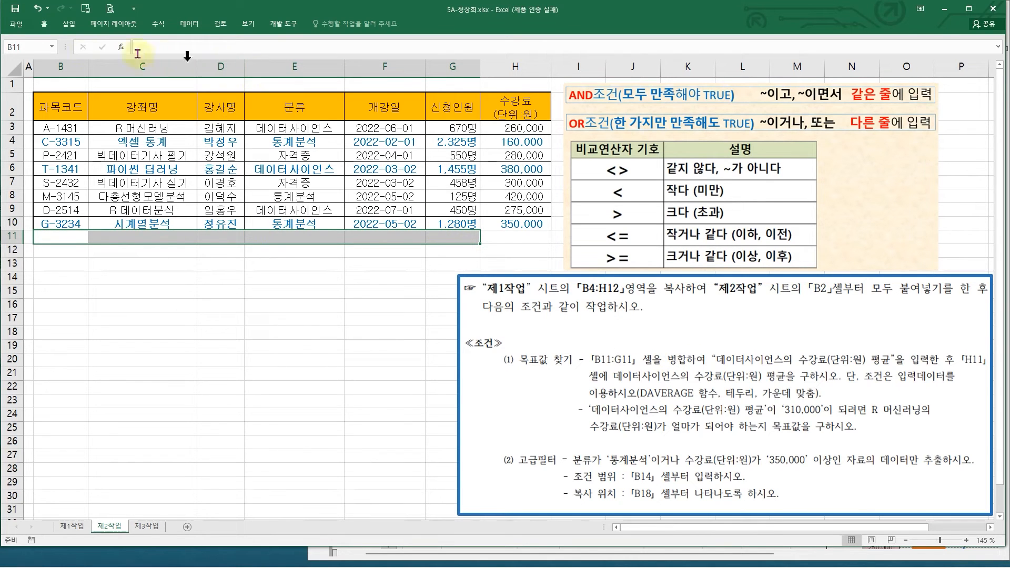
Merge and center B11:G11 as the label 데이터사이언스의 수강료(단위:원) 평균
click(44, 24)
click(324, 61)
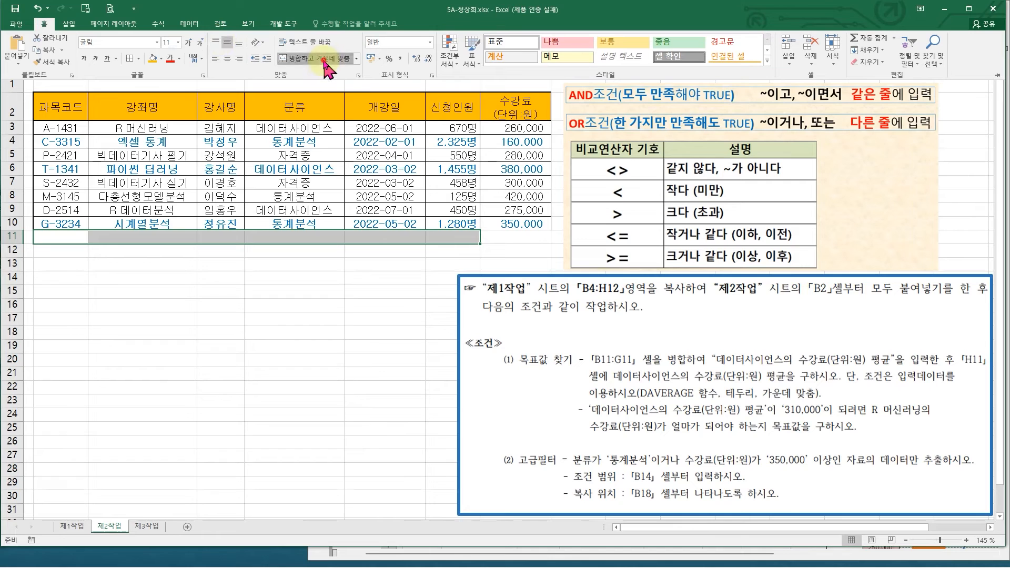
click(245, 237)
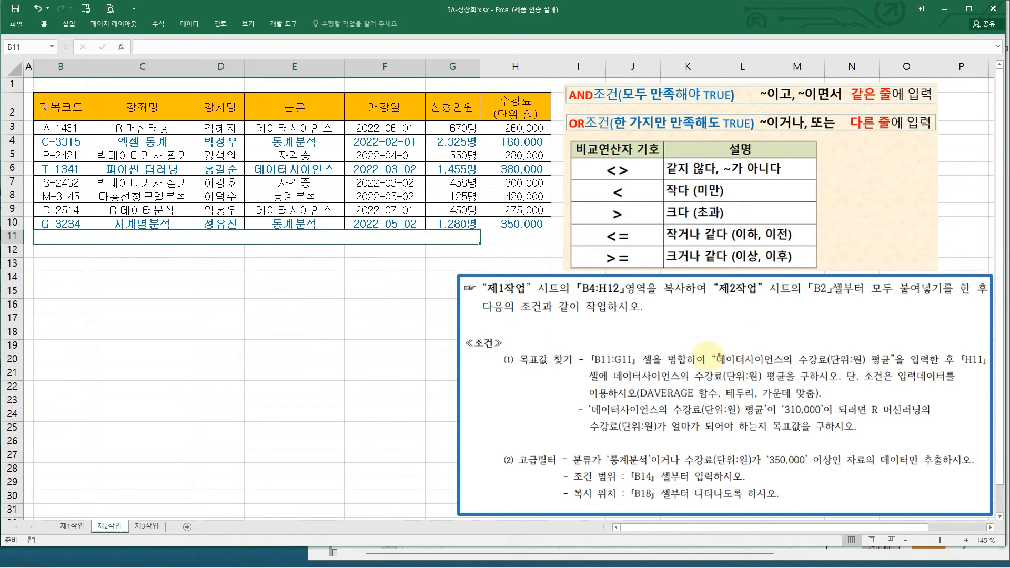
drag(759, 367, 895, 376)
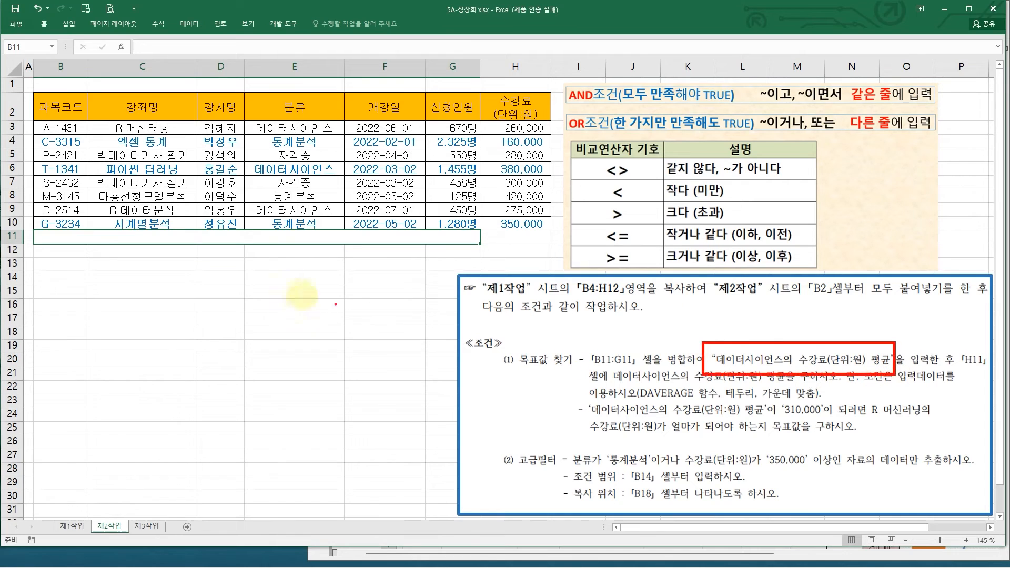
click(509, 237)
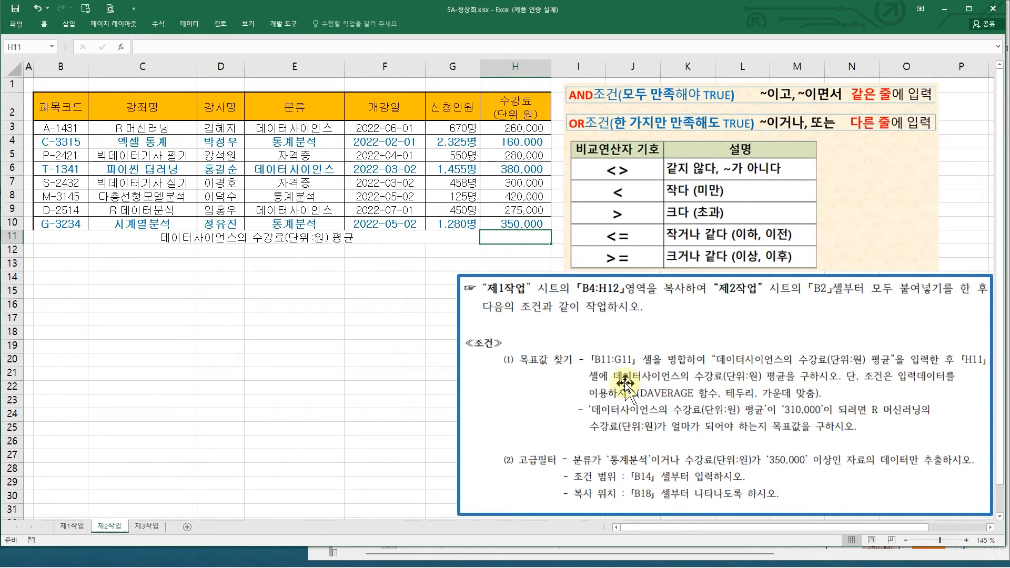
mouse_move(611, 370)
mouse_down()
mouse_move(663, 386)
mouse_move(788, 388)
mouse_up()
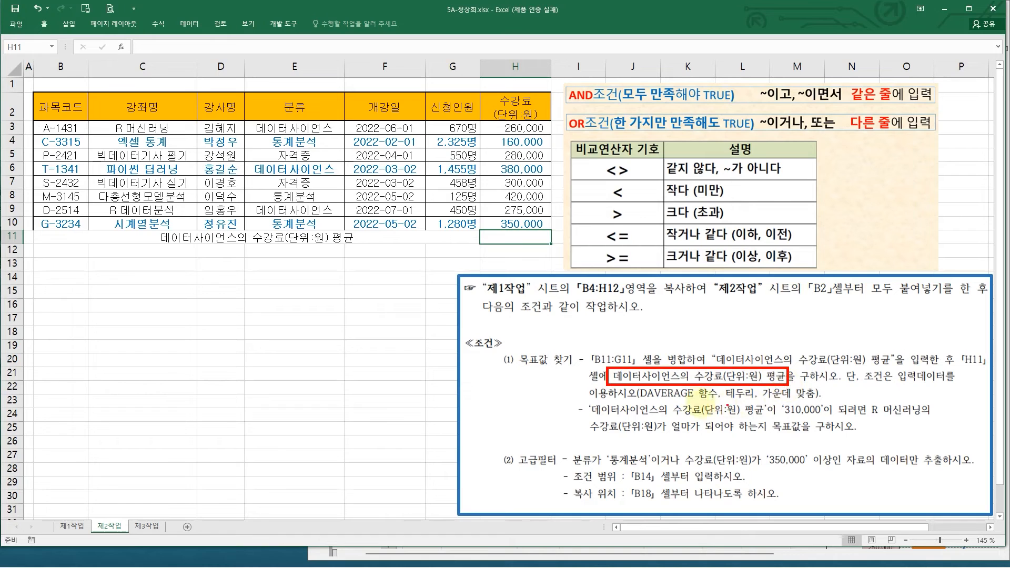
mouse_move(638, 385)
mouse_down()
mouse_move(657, 407)
mouse_move(821, 403)
mouse_up()
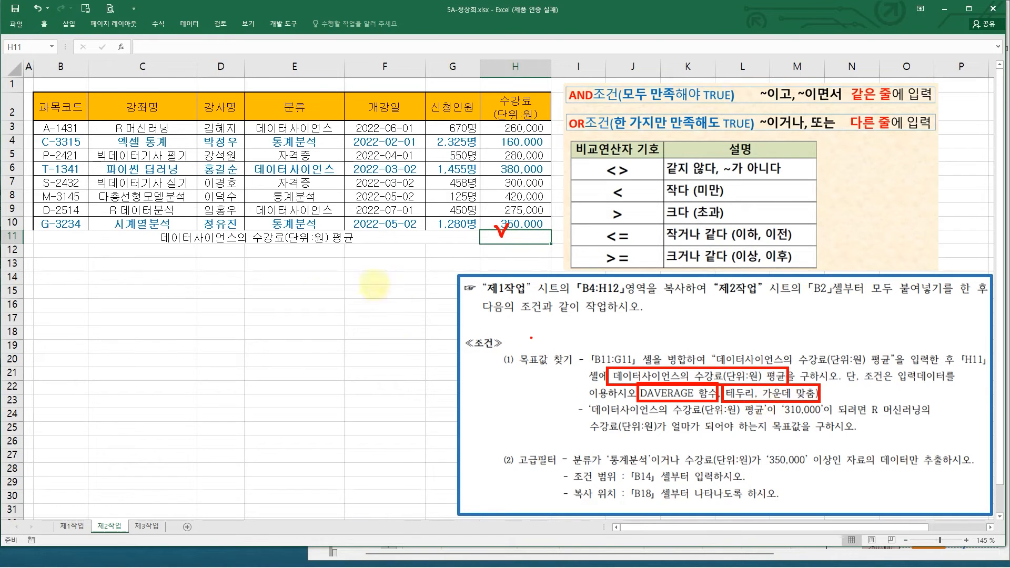
Apply All Borders to the range B11:H11
click(79, 237)
click(483, 237)
click(45, 23)
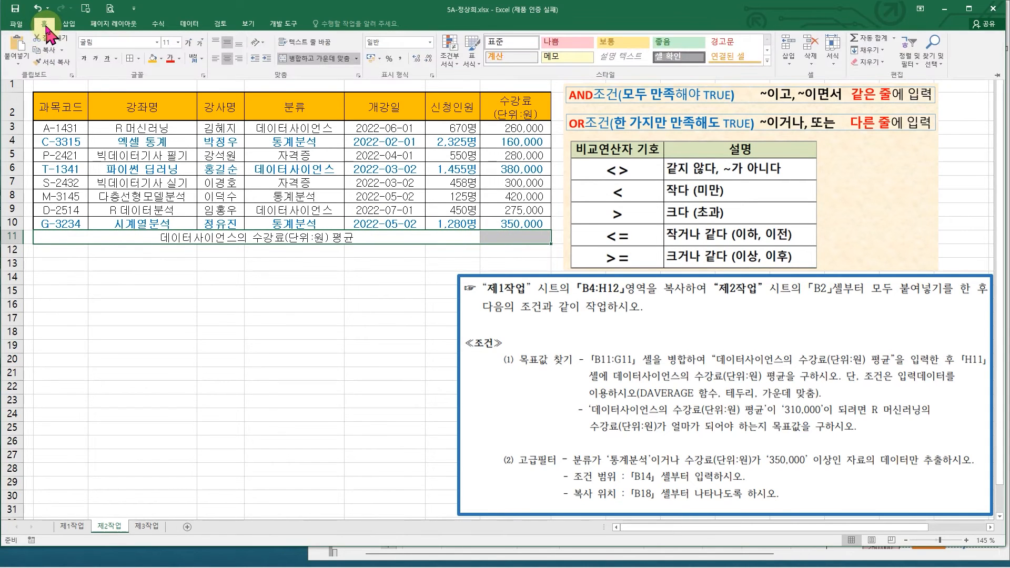
click(139, 58)
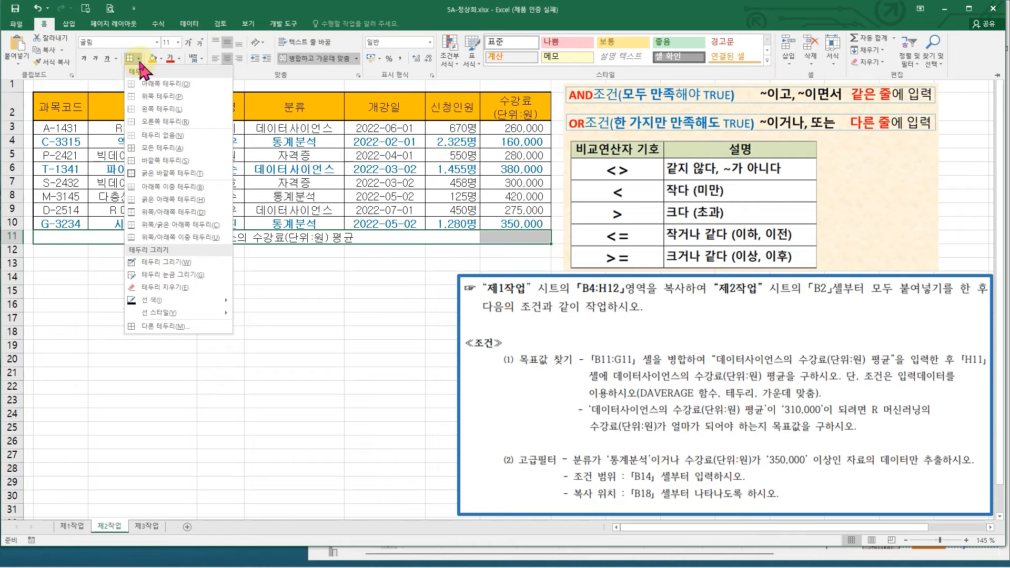
click(153, 148)
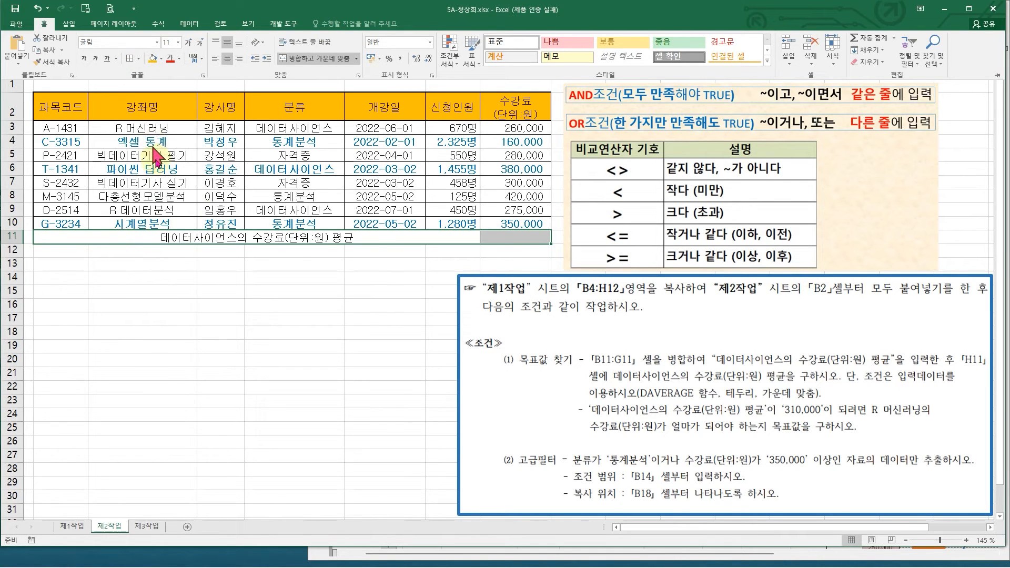
Center-align cell H11
click(516, 237)
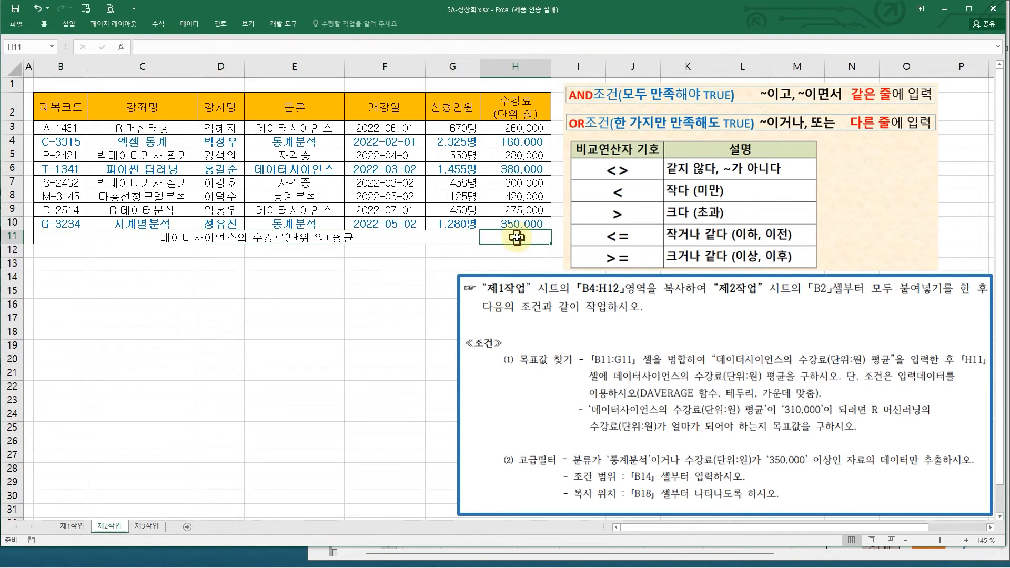
click(45, 24)
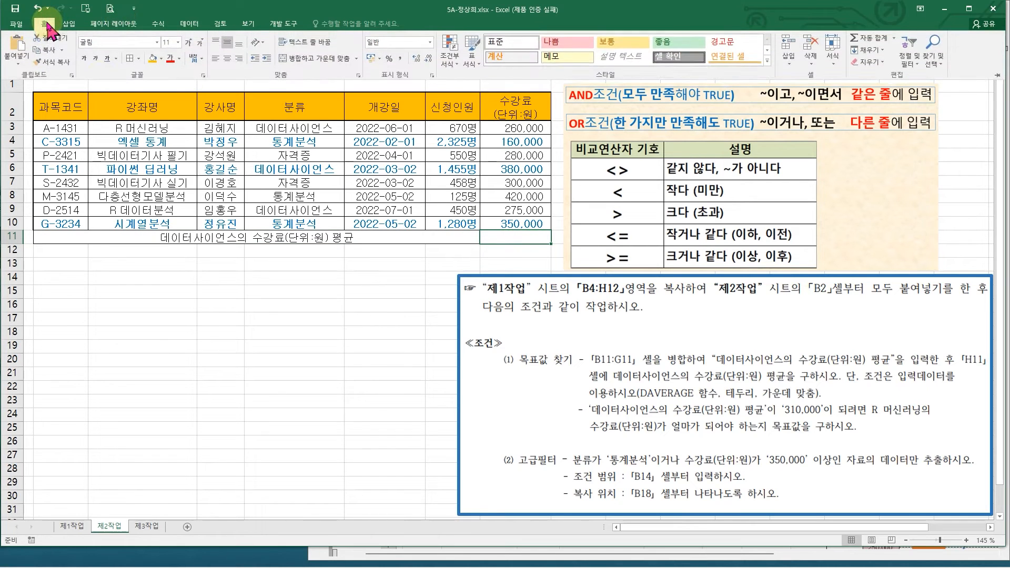
click(227, 58)
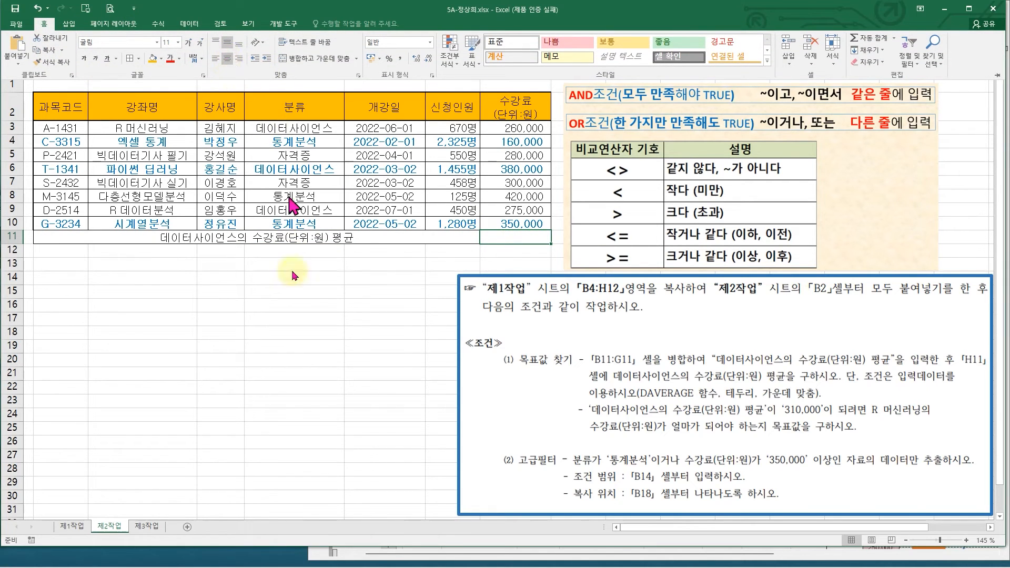
Shift the AND/OR condition-table picture slightly to the right
click(497, 242)
drag(664, 212, 716, 209)
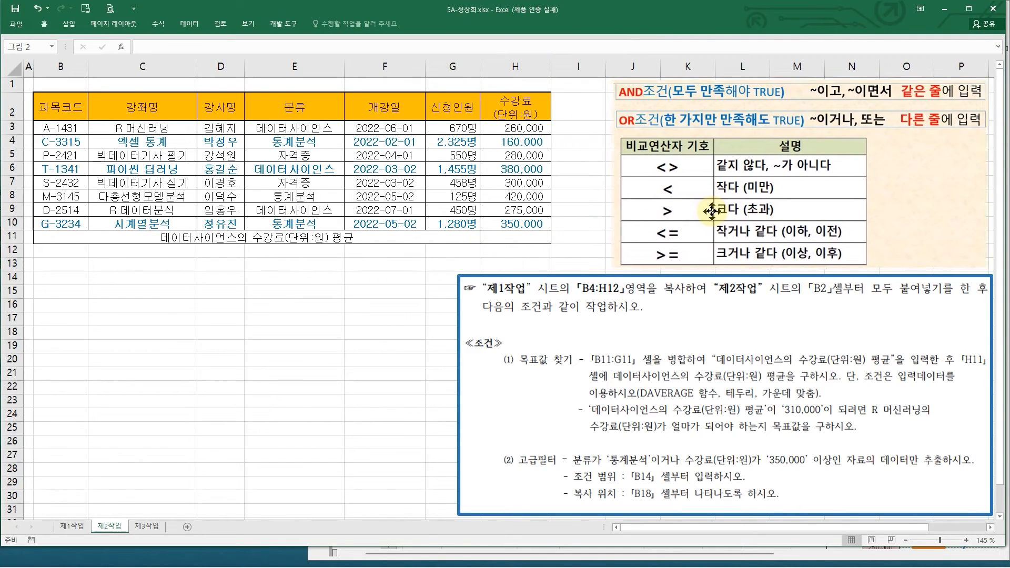
click(528, 241)
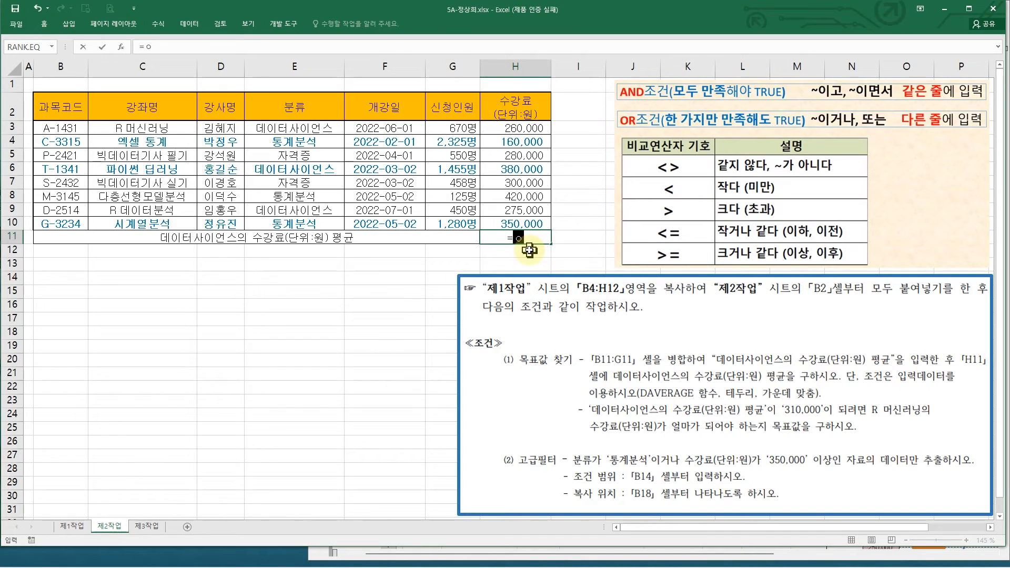
Insert =DAVERAGE() in H11 from the =DA autocomplete and open its Function Arguments dialog
text(=DA)
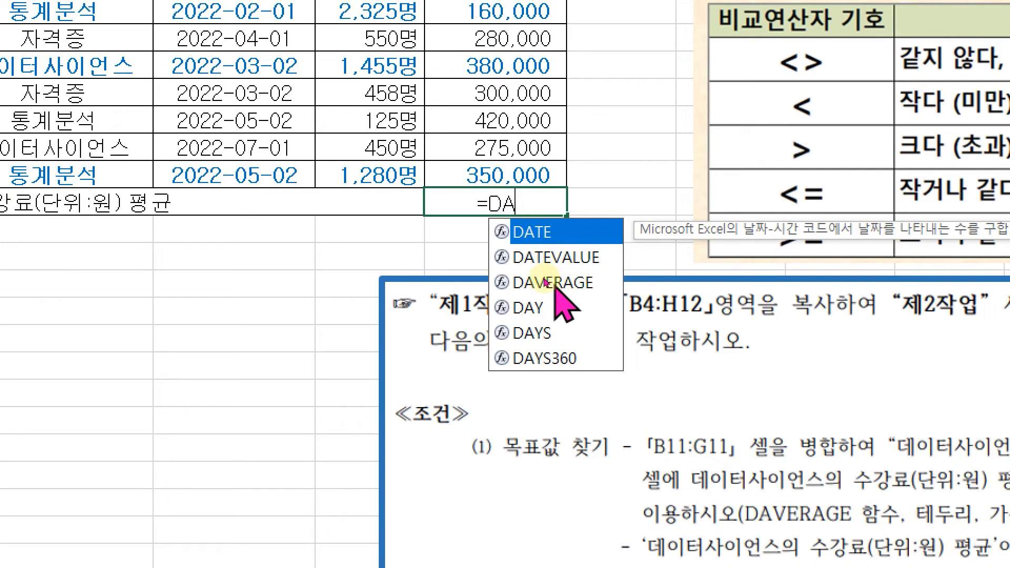
double_click(545, 282)
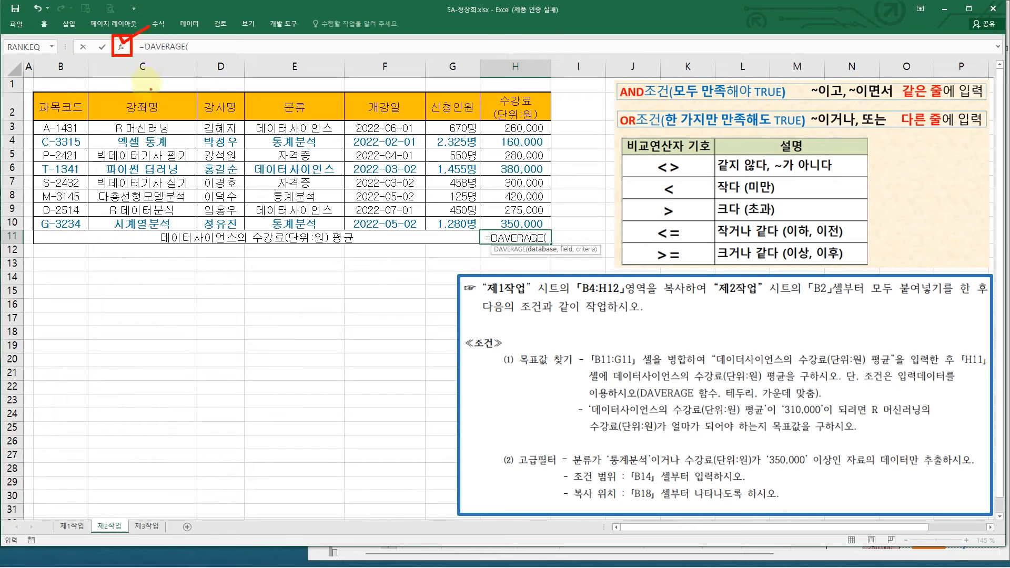
click(121, 47)
drag(225, 198, 175, 273)
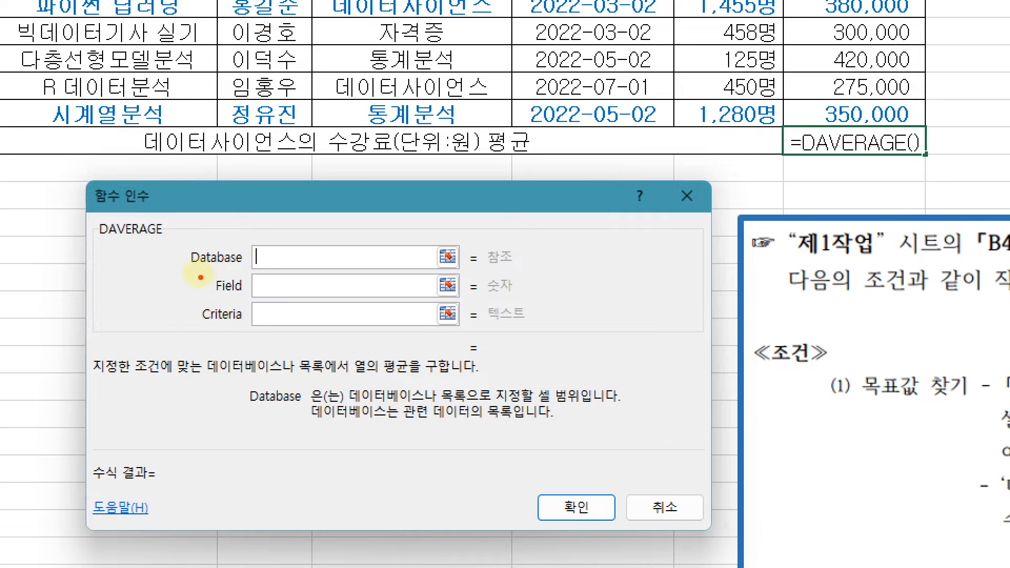
Set the DAVERAGE Database argument to the course table B2:H10
mouse_move(188, 248)
mouse_down()
mouse_move(242, 265)
mouse_move(415, 282)
mouse_move(435, 273)
mouse_up()
click(263, 250)
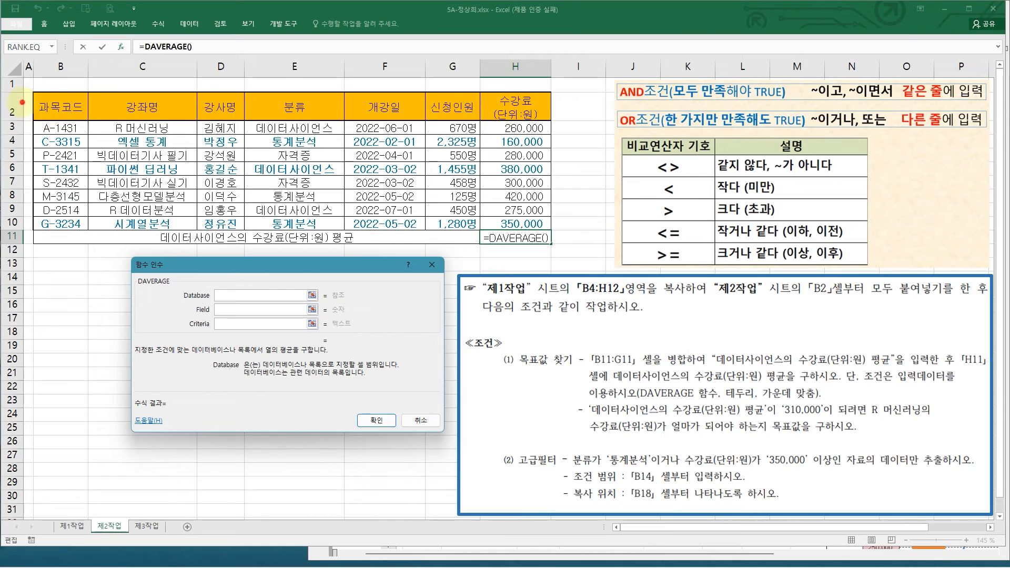
drag(73, 127, 69, 192)
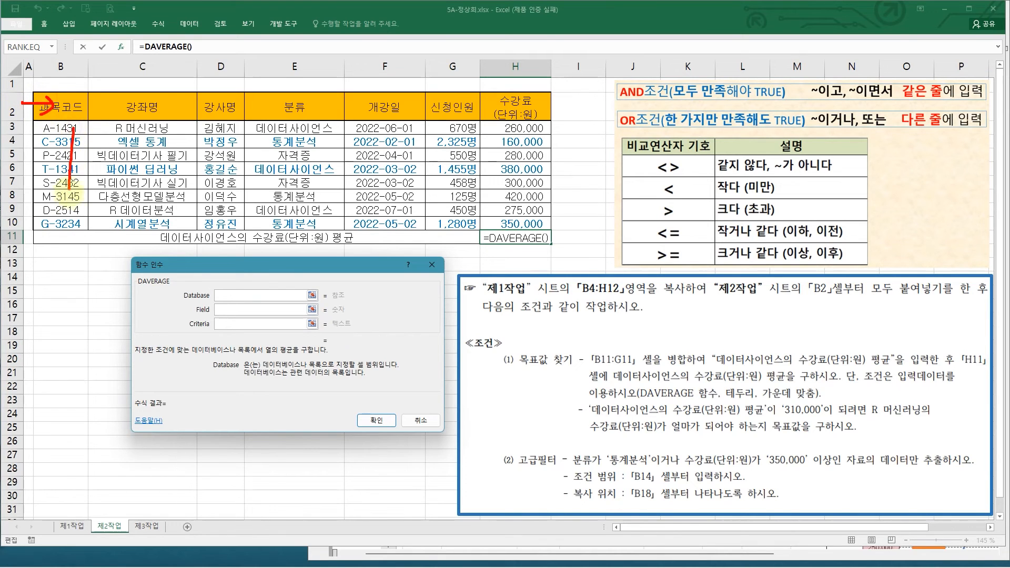
drag(78, 97, 74, 128)
drag(143, 128, 141, 216)
mouse_move(151, 98)
mouse_down()
mouse_move(126, 117)
mouse_move(160, 105)
mouse_up()
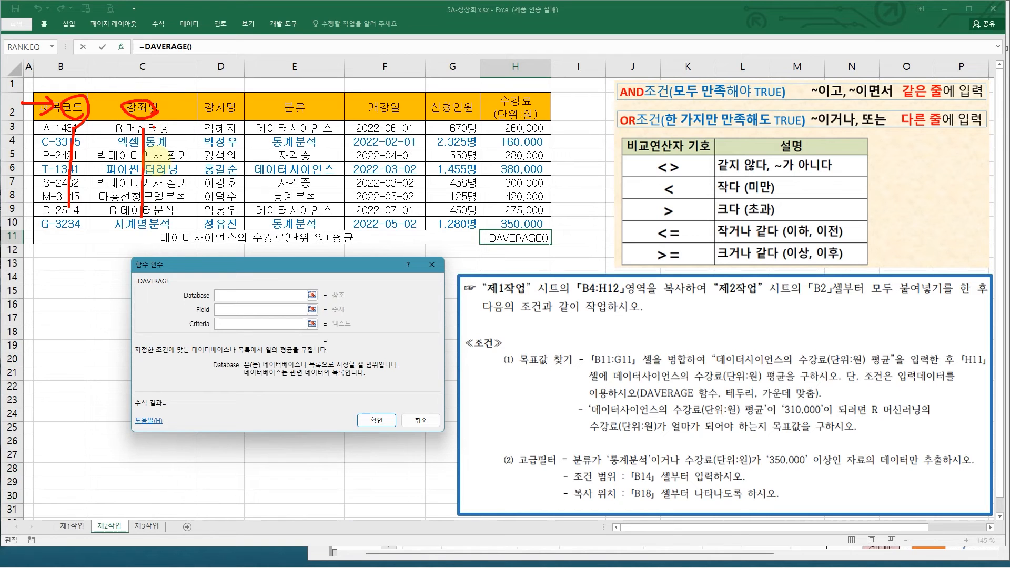
key(Escape)
mouse_move(50, 103)
mouse_down()
mouse_move(505, 184)
mouse_move(520, 224)
mouse_up()
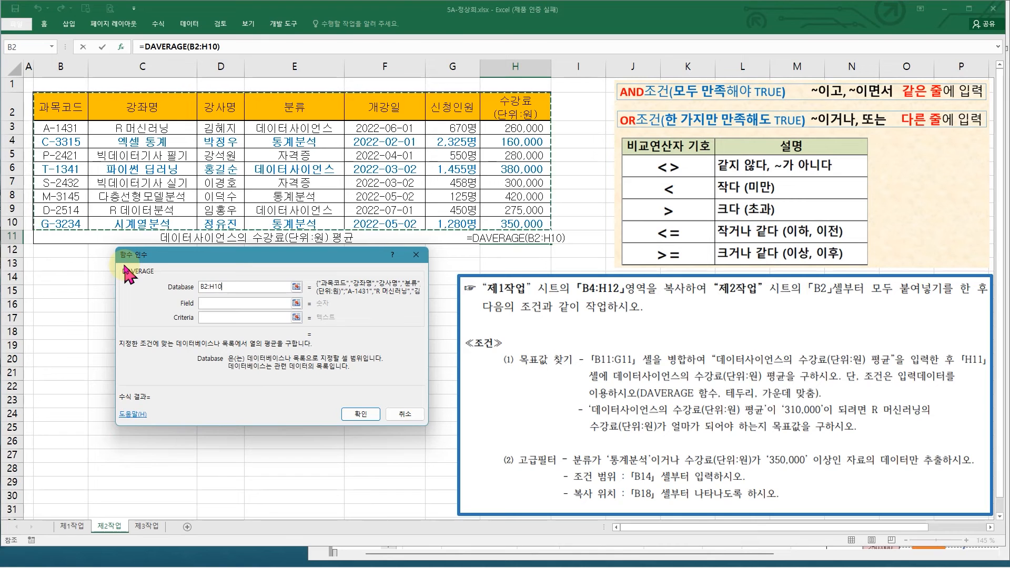
click(213, 302)
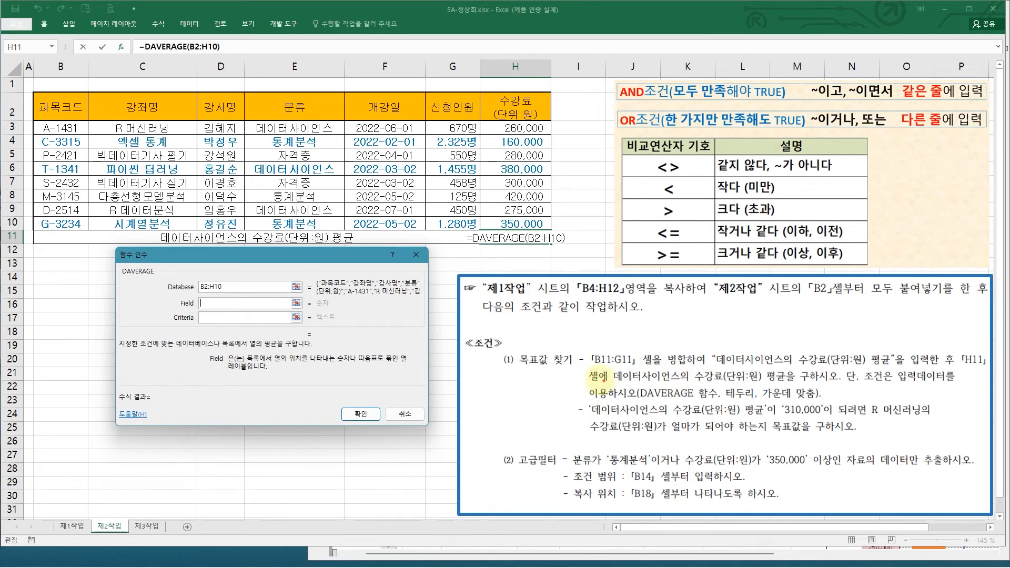
mouse_move(689, 365)
mouse_down()
mouse_move(734, 384)
mouse_move(787, 387)
mouse_up()
key(Escape)
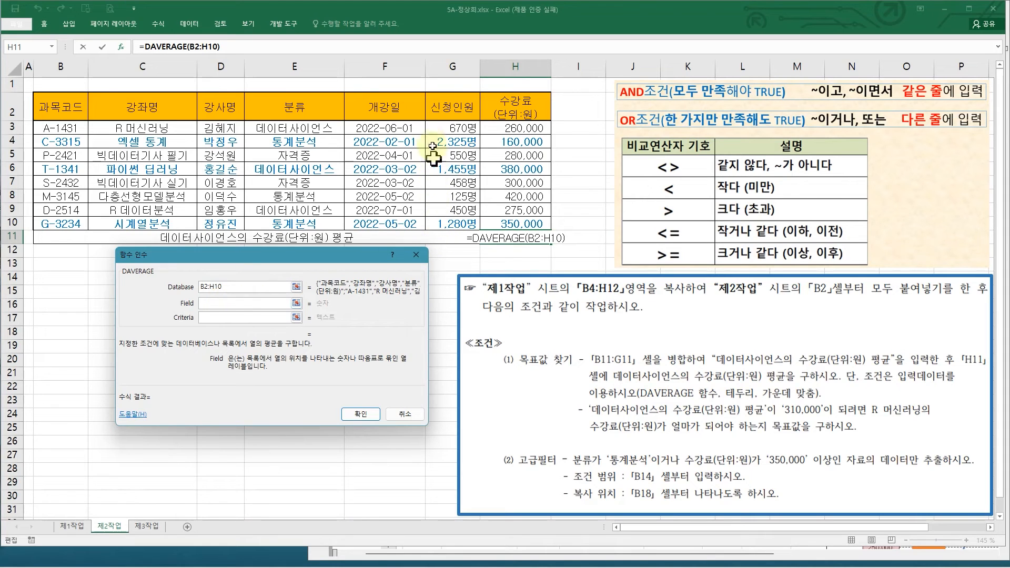
Set the DAVERAGE Field argument to the 수강료 header in H2
click(513, 109)
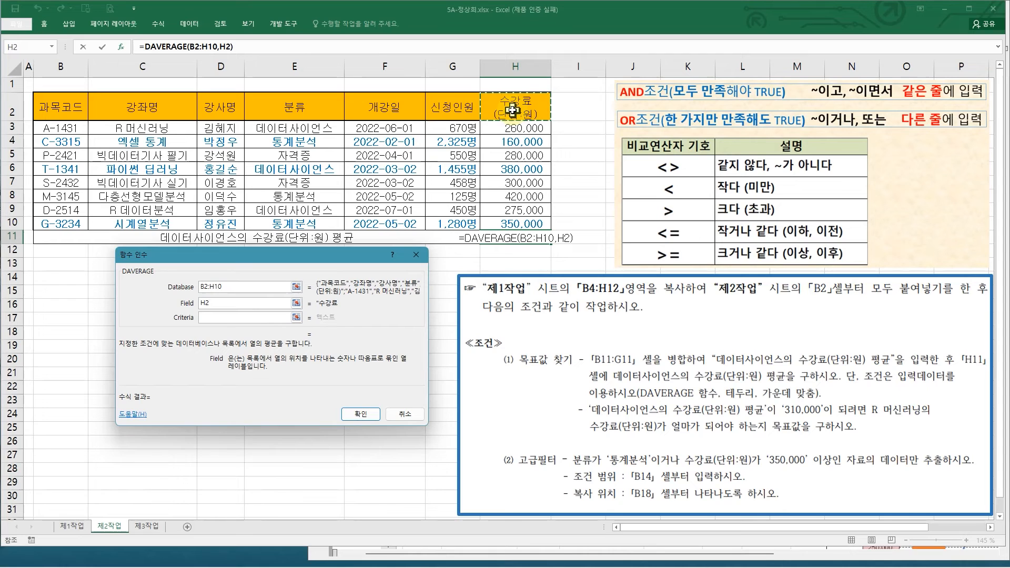
mouse_move(480, 89)
mouse_down()
mouse_move(531, 120)
mouse_move(558, 122)
mouse_move(331, 232)
mouse_move(223, 297)
mouse_up()
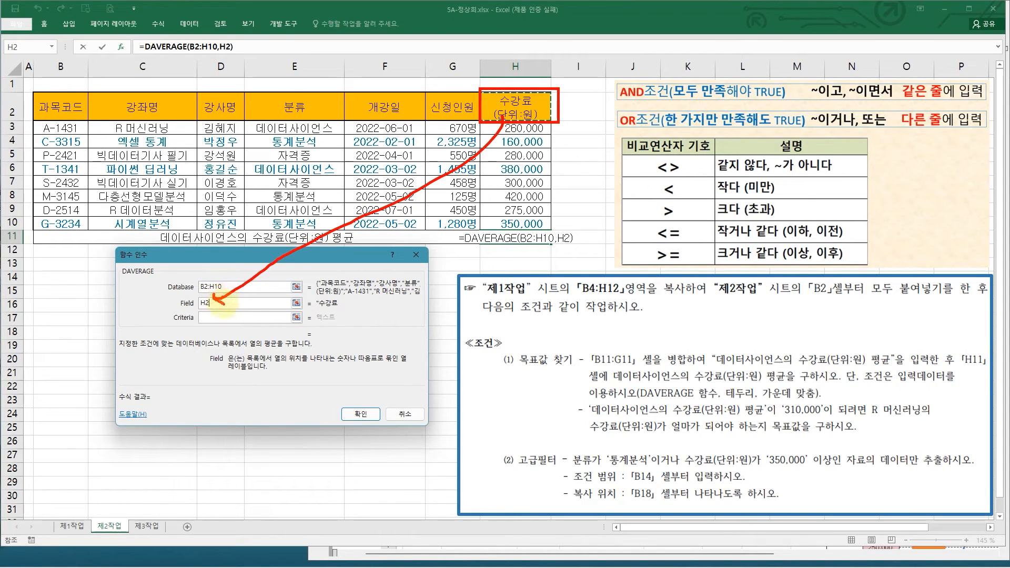
key(Escape)
Set Criteria to E2:E3 and confirm, so H11 returns 305000
click(204, 318)
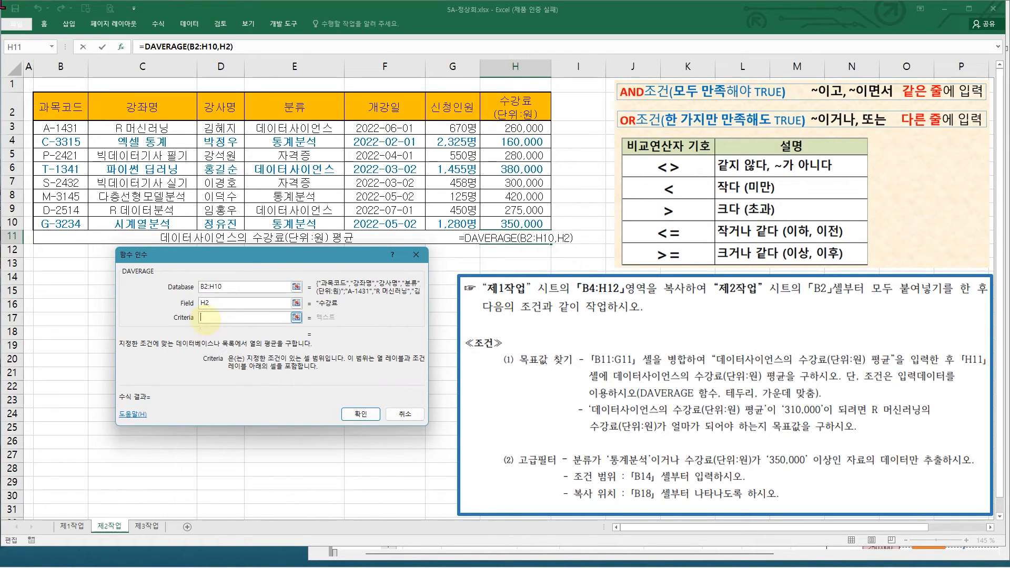
mouse_move(478, 122)
mouse_down()
mouse_move(569, 230)
mouse_move(551, 230)
mouse_up()
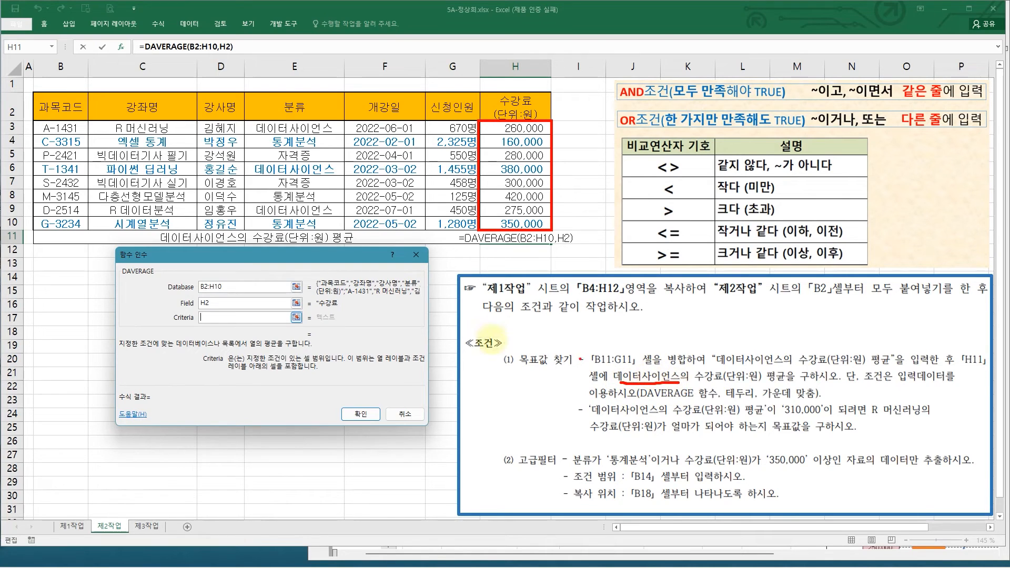
drag(335, 129, 340, 126)
drag(339, 210, 346, 205)
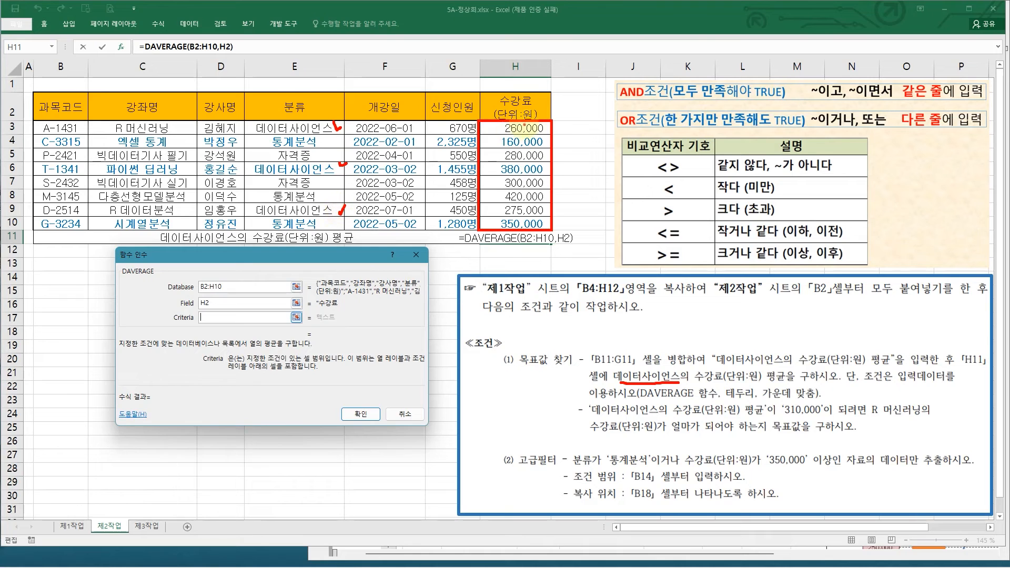
drag(497, 123, 528, 135)
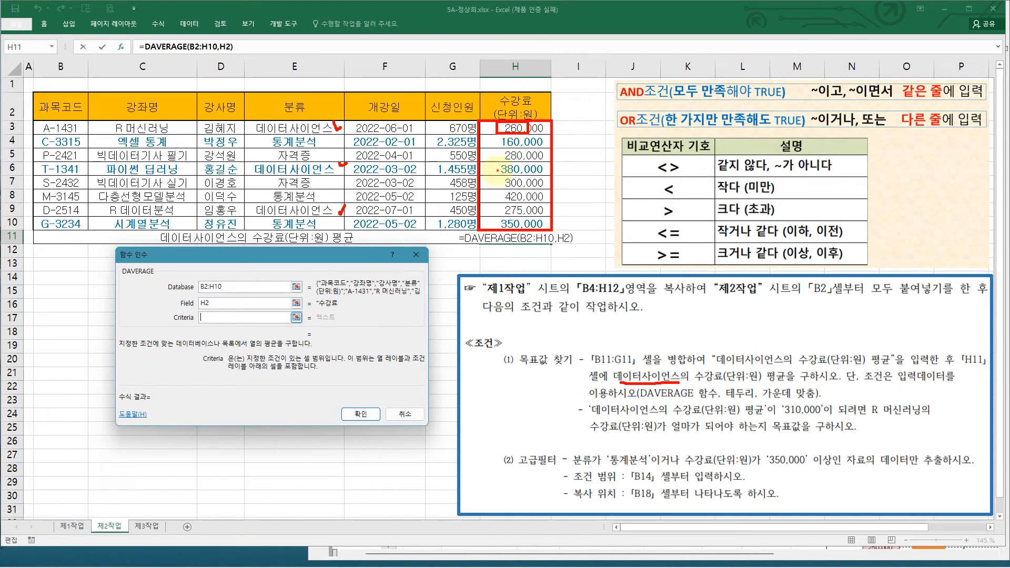
drag(494, 163, 522, 174)
drag(495, 204, 520, 214)
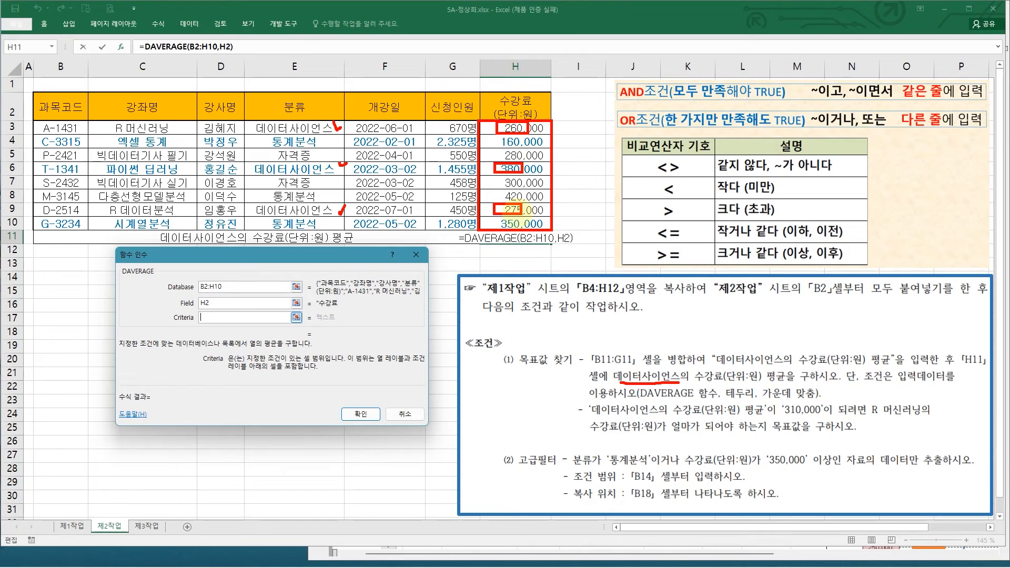
key(Escape)
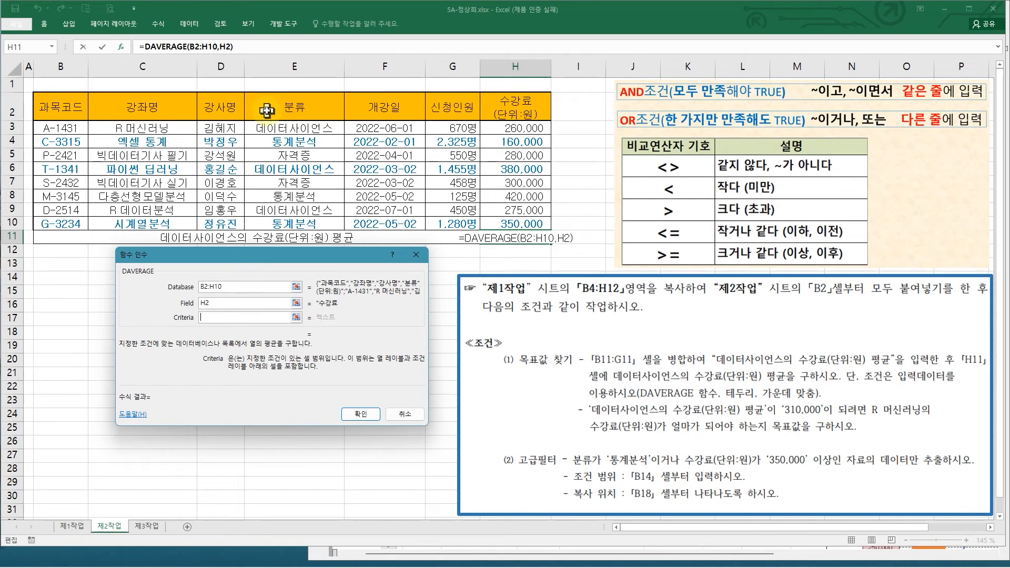
drag(277, 105, 283, 129)
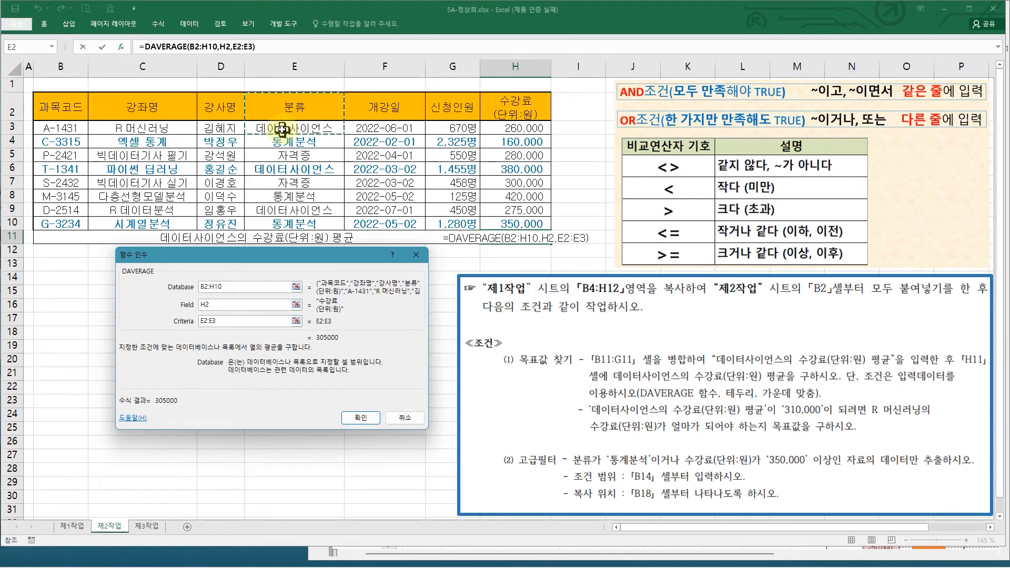
mouse_move(243, 90)
mouse_down()
mouse_move(323, 143)
mouse_move(346, 134)
mouse_up()
mouse_move(258, 132)
mouse_down()
mouse_move(241, 268)
mouse_move(214, 316)
mouse_move(234, 330)
mouse_up()
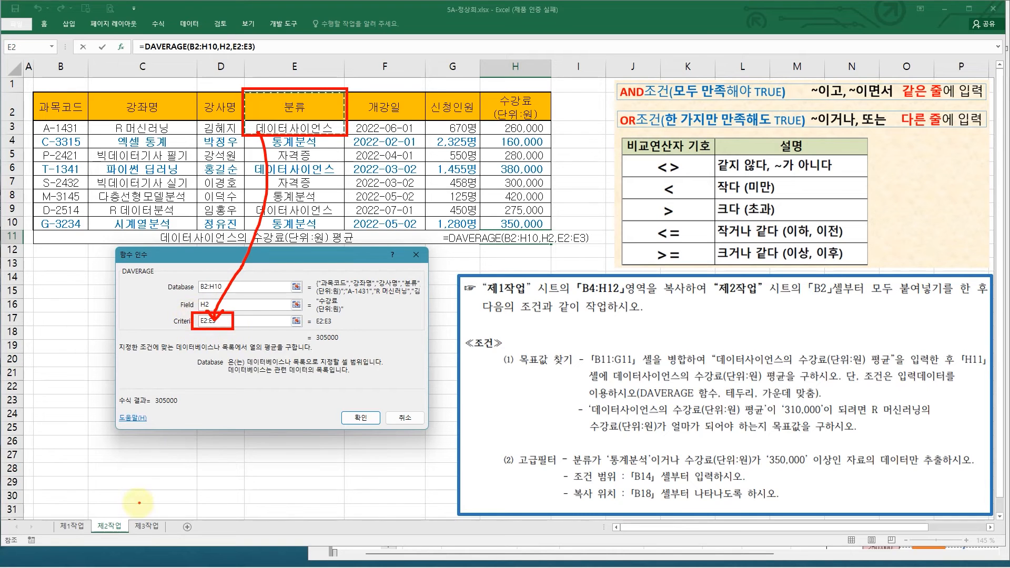
key(Escape)
click(361, 418)
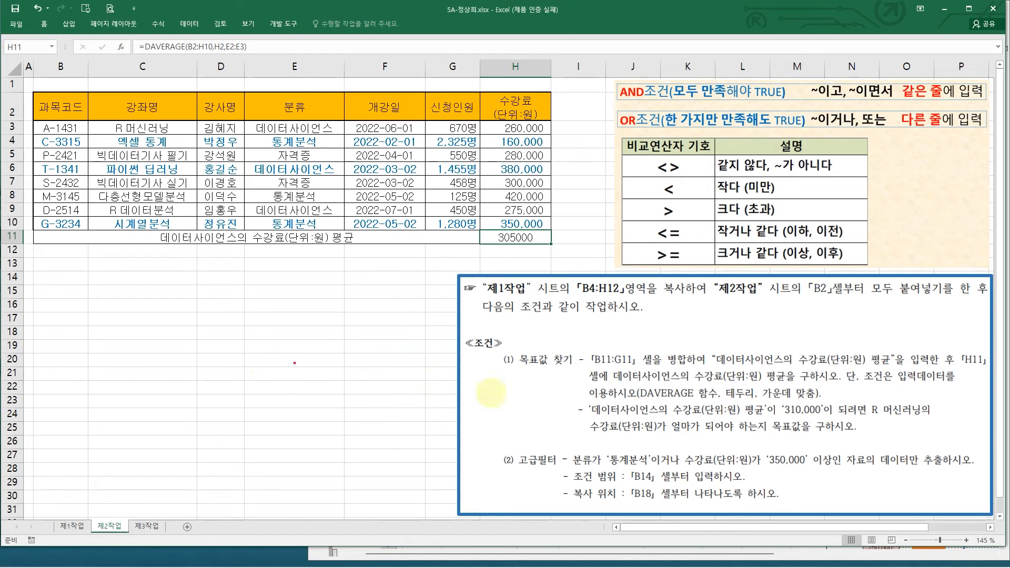
mouse_move(580, 399)
mouse_down()
mouse_move(664, 423)
mouse_move(926, 419)
mouse_move(940, 434)
mouse_up()
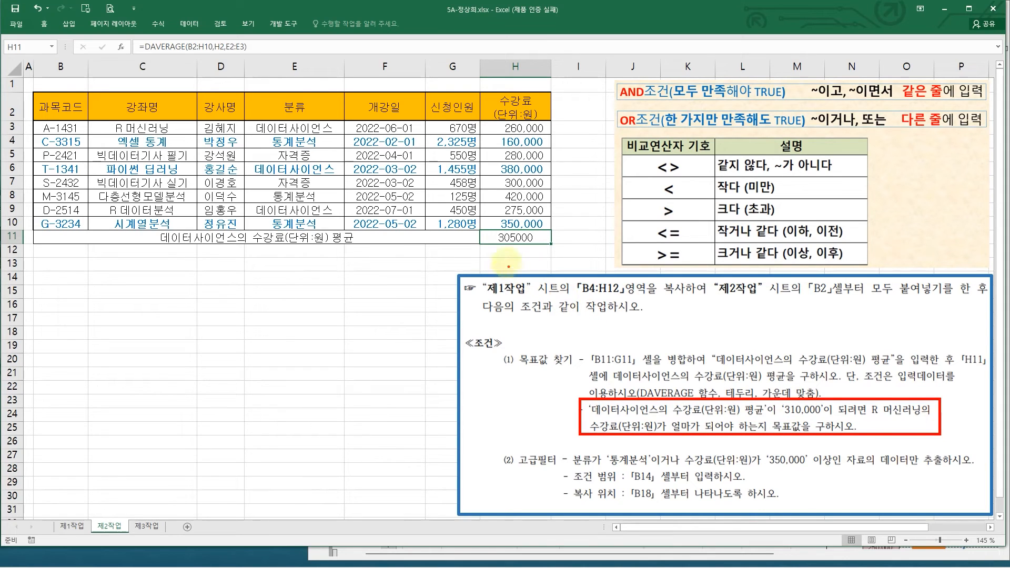
drag(480, 228, 552, 245)
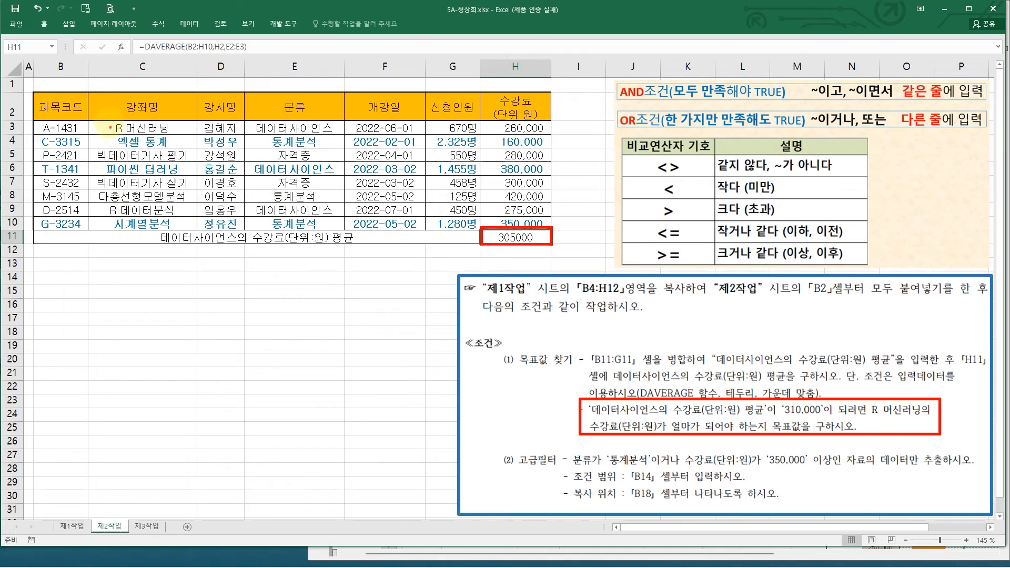
mouse_move(107, 120)
mouse_down()
mouse_move(190, 136)
mouse_move(484, 127)
mouse_move(555, 138)
mouse_up()
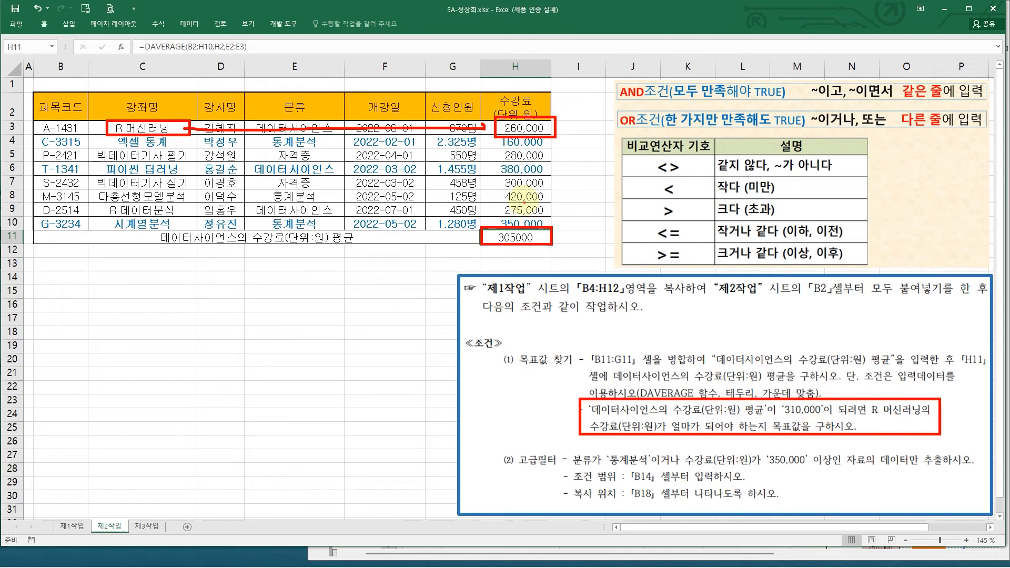
key(Escape)
double_click(508, 238)
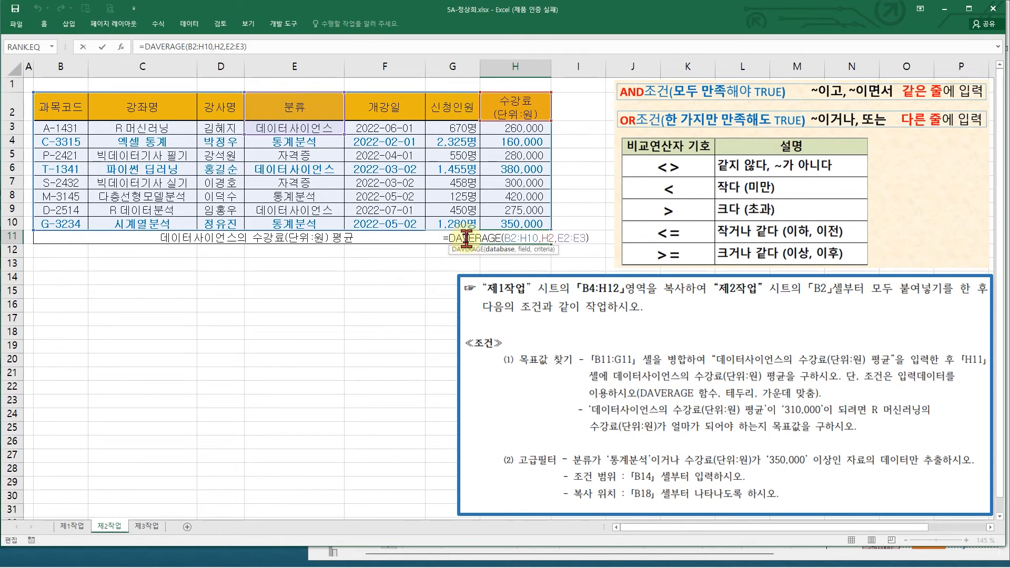
key(Escape)
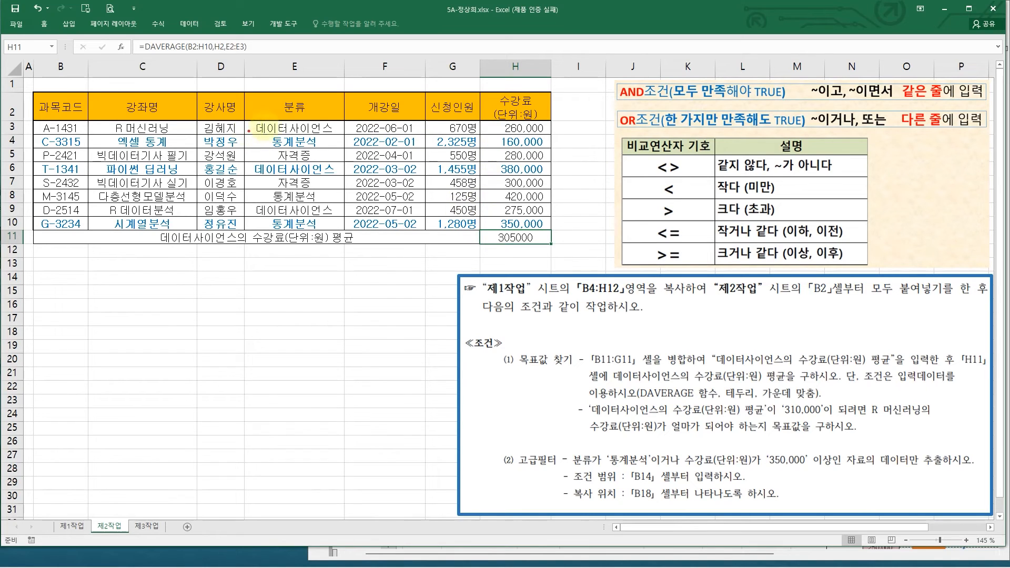
drag(337, 120, 343, 120)
drag(336, 166, 344, 165)
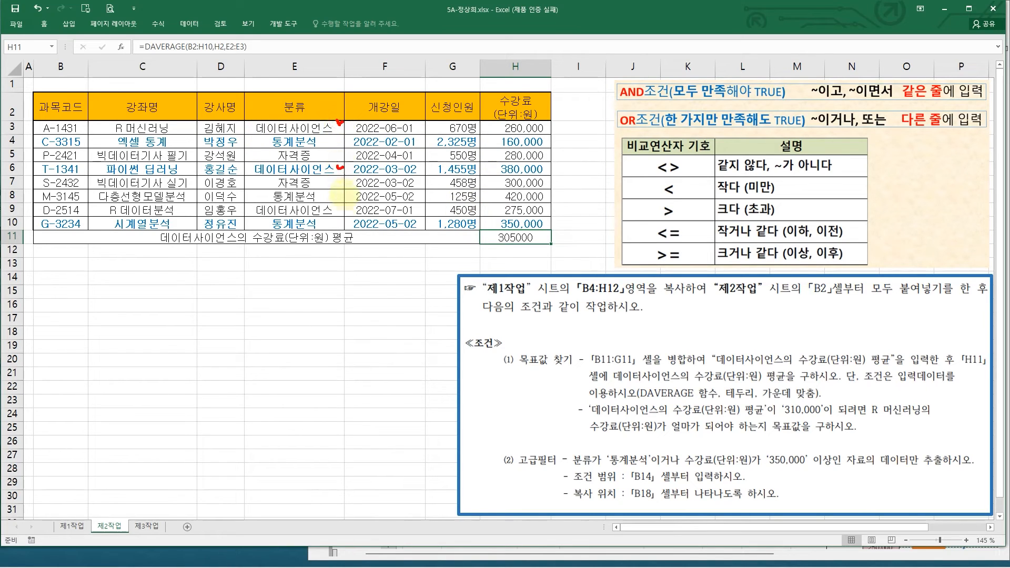
drag(343, 208, 355, 199)
mouse_move(495, 120)
mouse_down()
mouse_move(544, 136)
mouse_move(543, 173)
mouse_up()
mouse_move(490, 201)
mouse_down()
mouse_move(545, 213)
mouse_move(491, 201)
mouse_up()
mouse_move(541, 245)
mouse_down()
mouse_move(497, 231)
mouse_move(547, 240)
mouse_up()
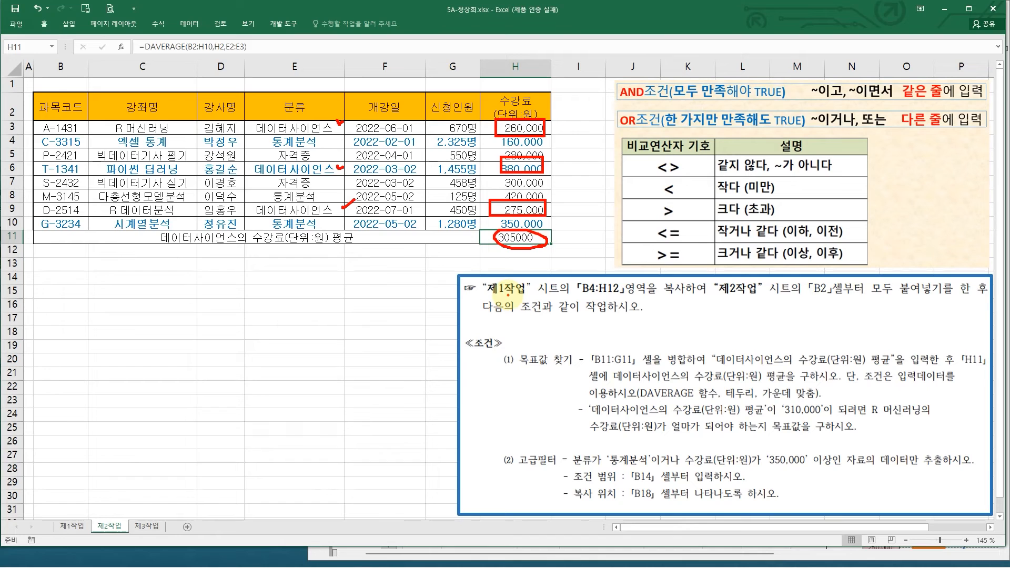
drag(551, 115, 569, 116)
click(552, 143)
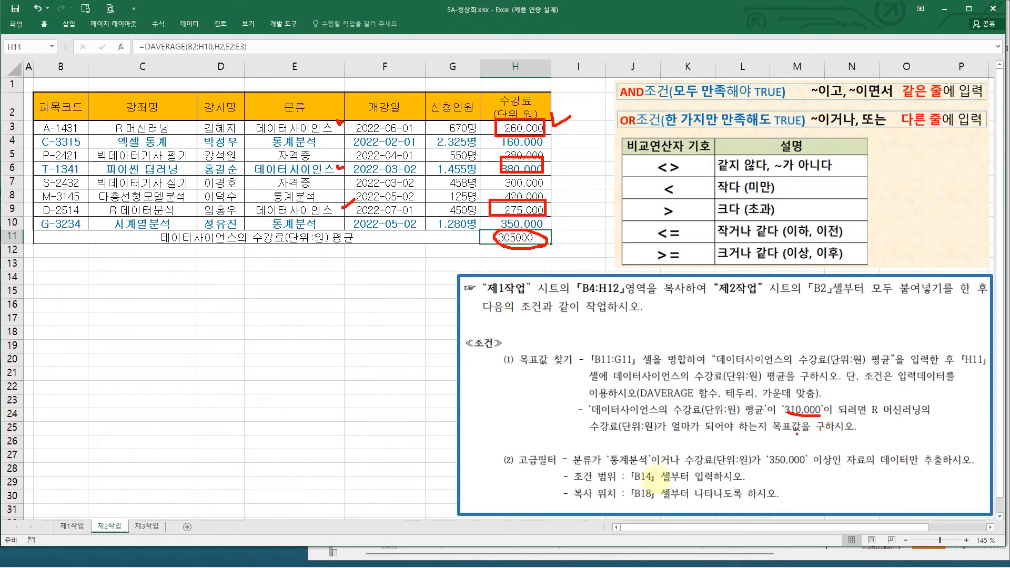
key(Escape)
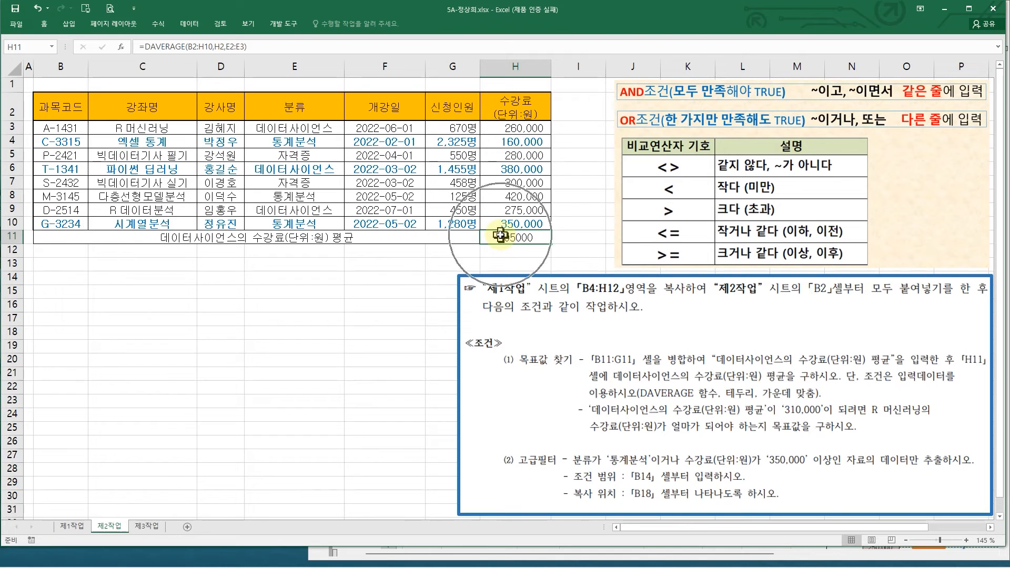
drag(476, 226, 557, 246)
key(Escape)
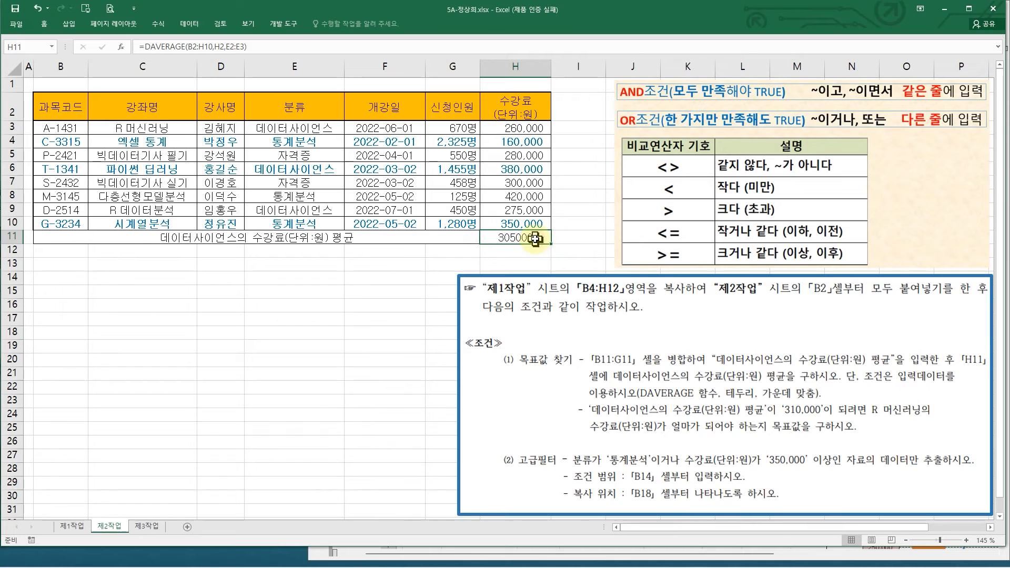
Goal Seek H11 to 310000 by changing H3, making R 머신러닝's fee 275,000
click(186, 25)
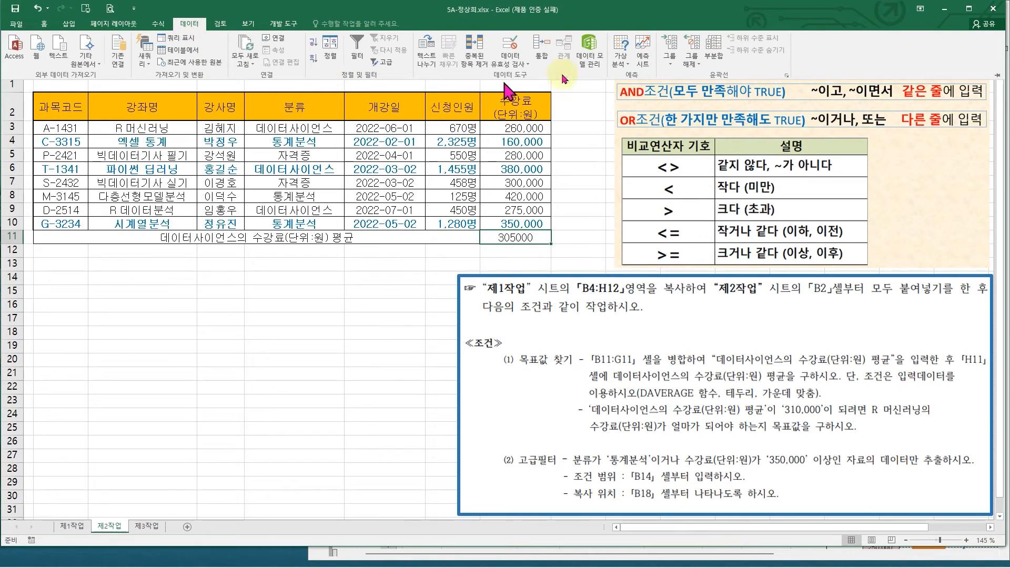
click(624, 66)
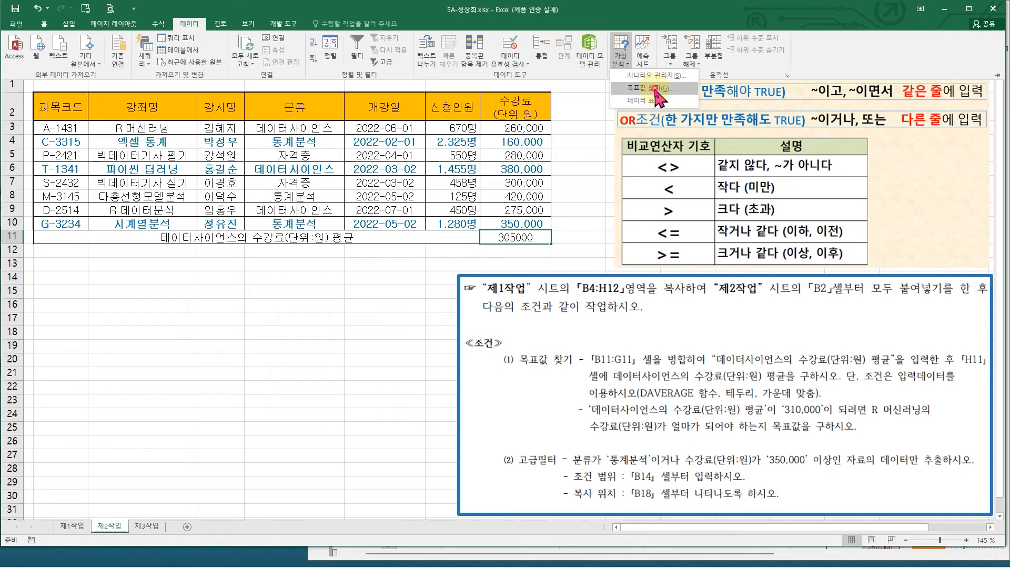
click(655, 90)
drag(266, 308, 375, 210)
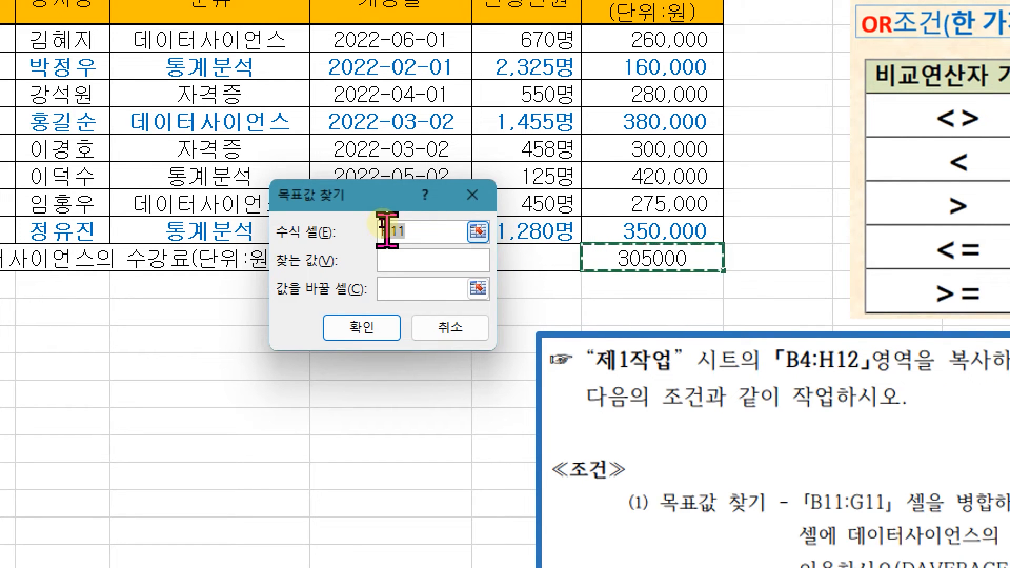
click(401, 260)
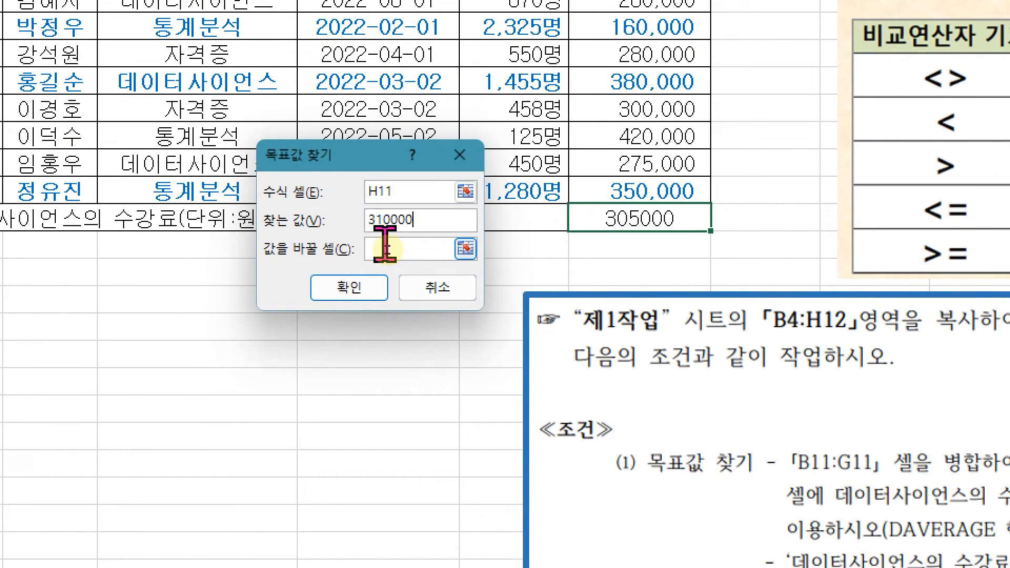
click(386, 247)
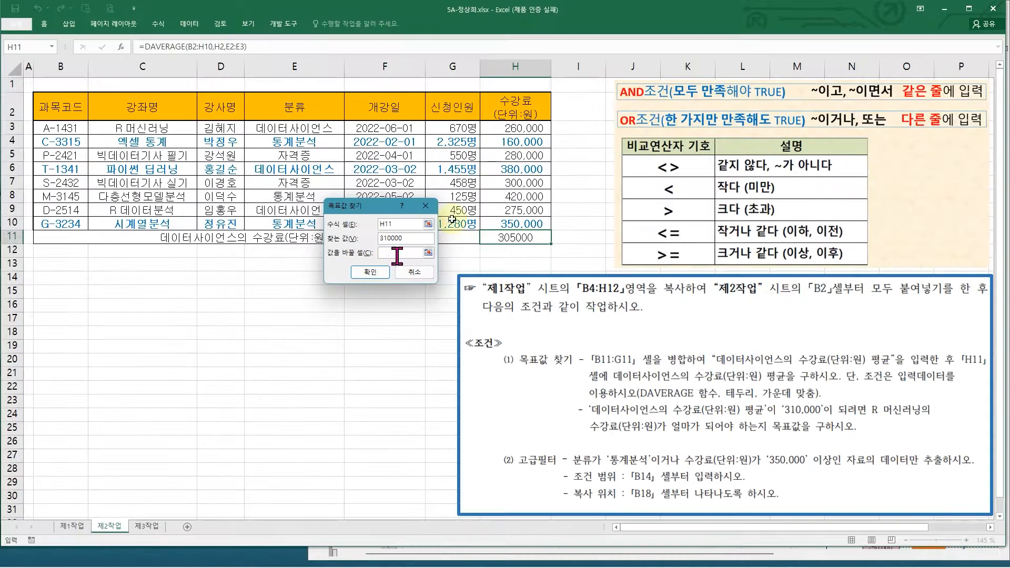
click(513, 128)
mouse_move(486, 121)
mouse_down()
mouse_move(549, 135)
mouse_move(504, 139)
mouse_move(418, 243)
mouse_up()
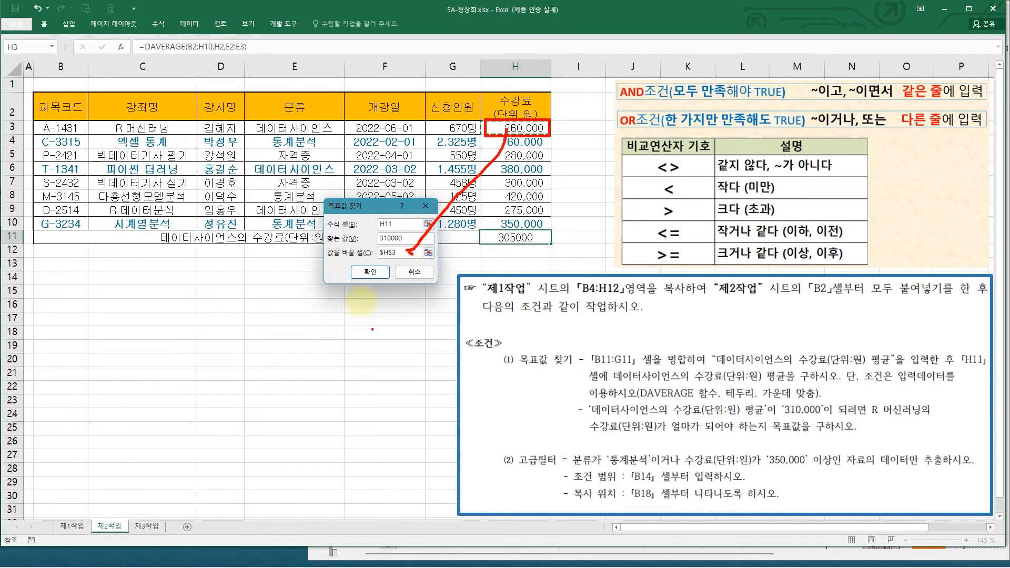
key(Escape)
click(377, 272)
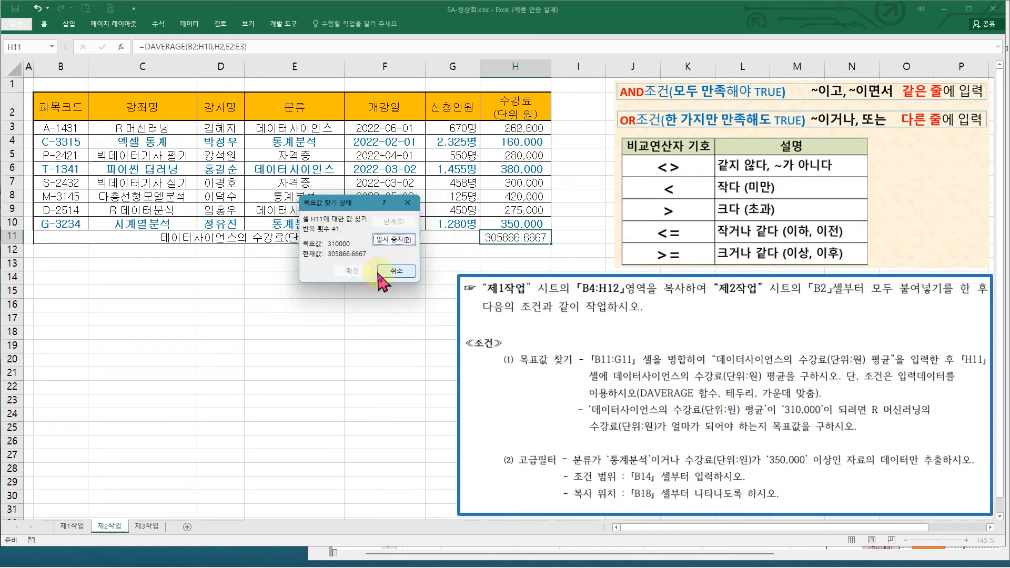
click(360, 269)
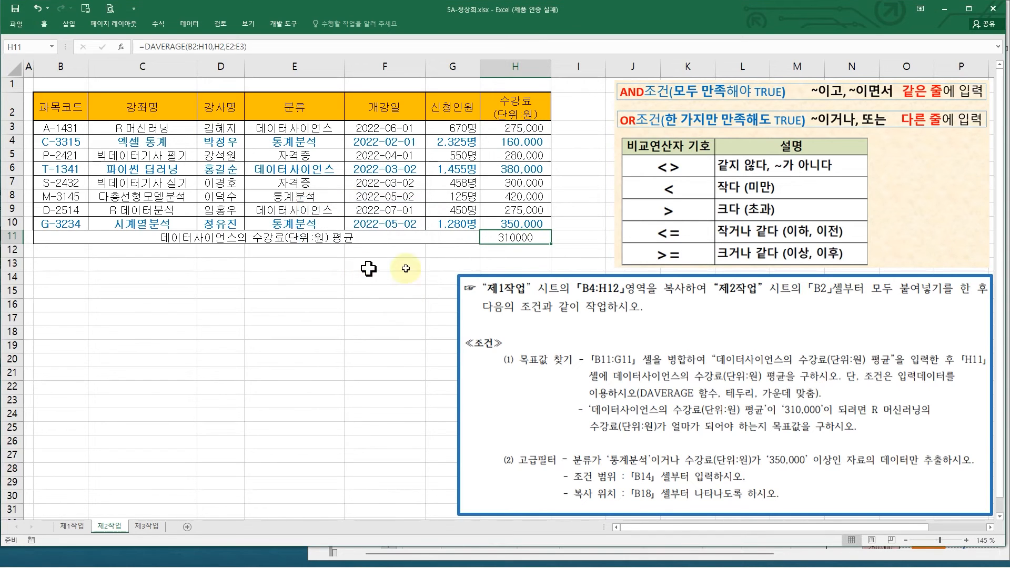
drag(486, 117, 548, 137)
drag(491, 231, 552, 243)
key(Escape)
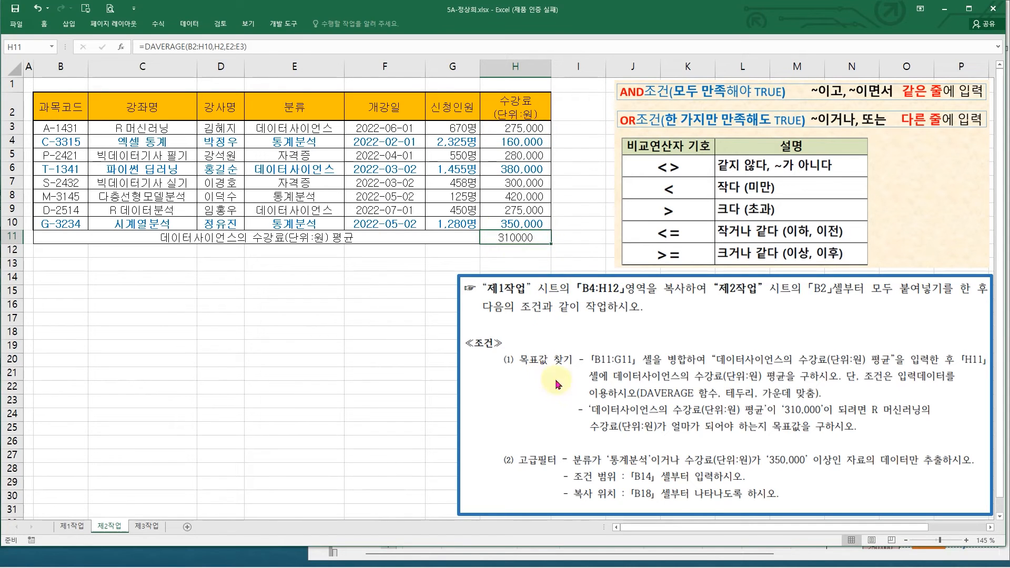
click(557, 383)
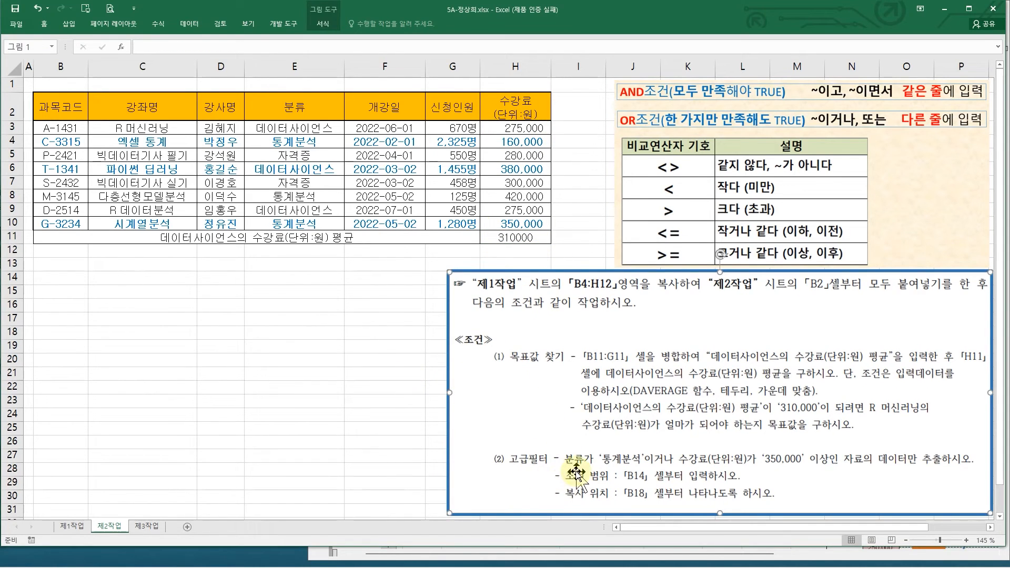
key(ctrl+2)
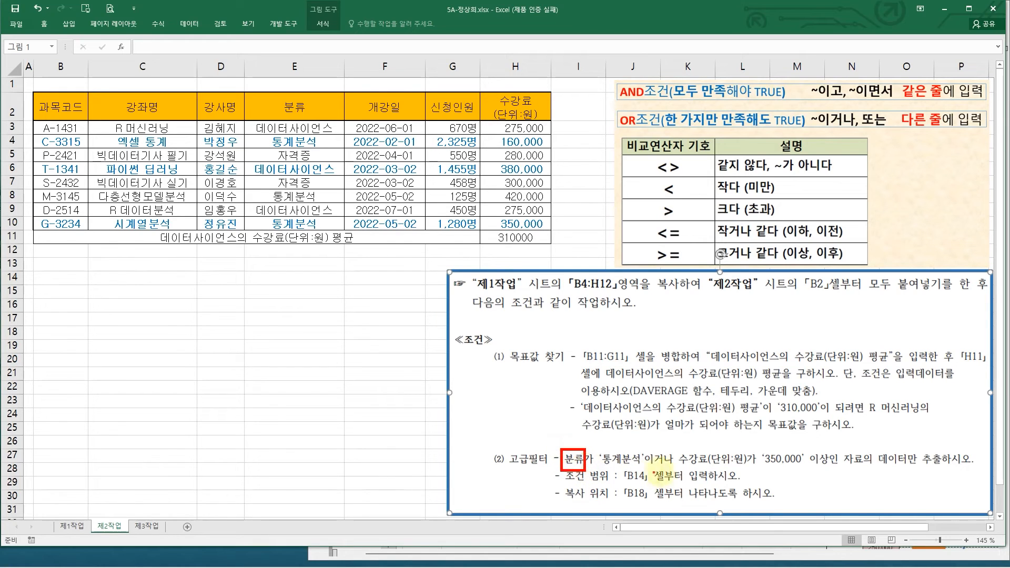
drag(677, 449, 746, 470)
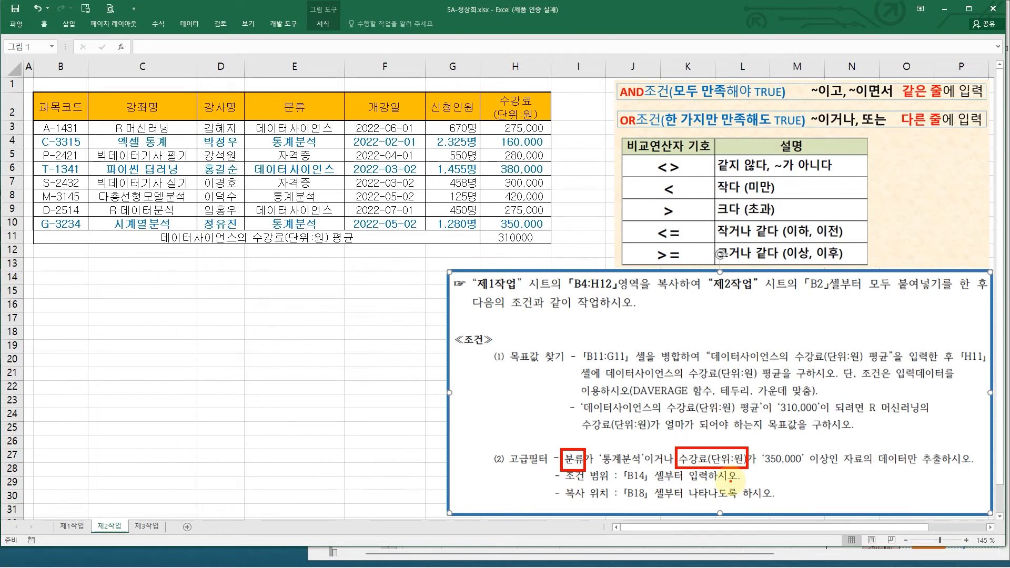
drag(559, 435, 578, 430)
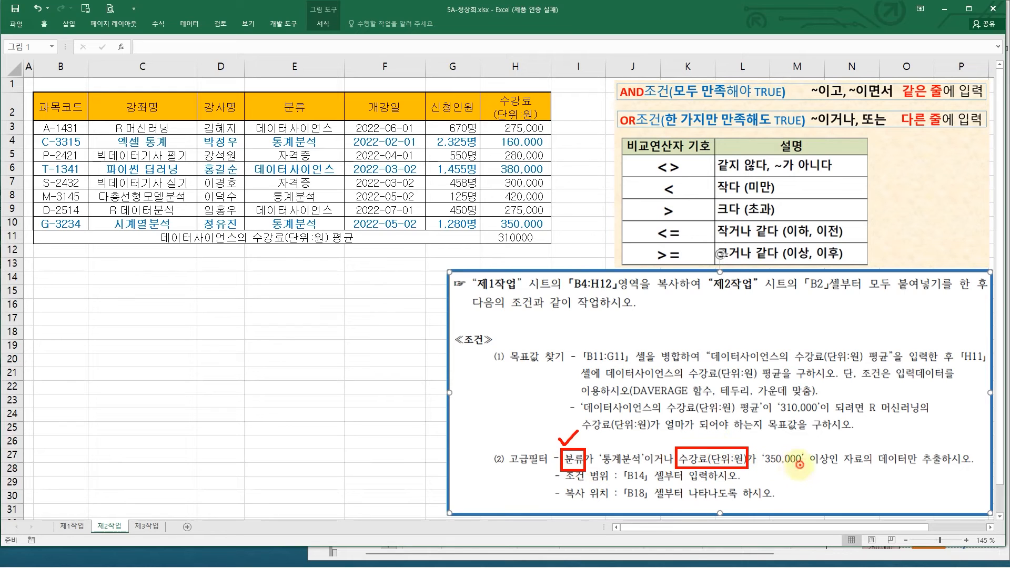
key(Escape)
click(300, 109)
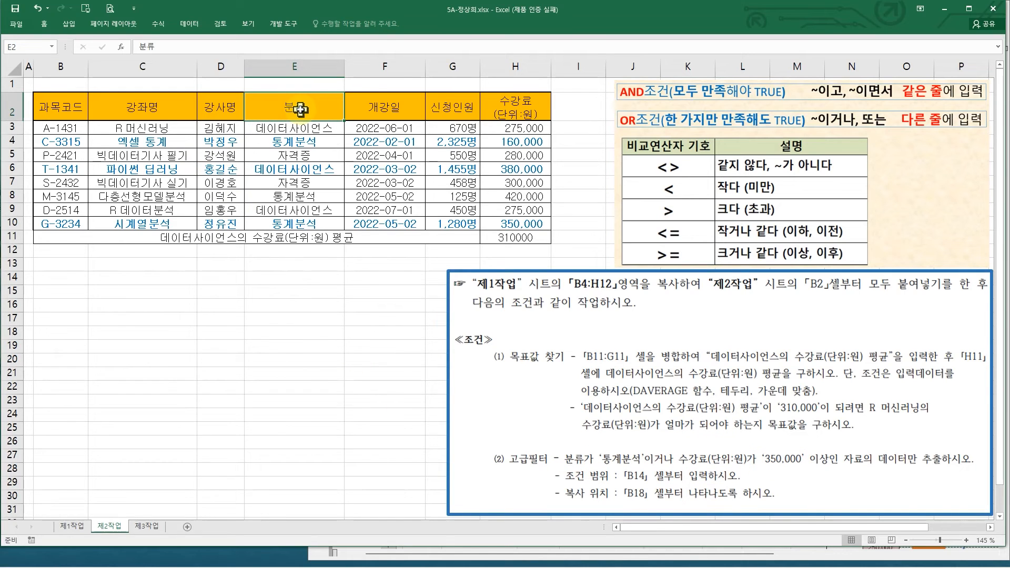
Copy the 분류 and 수강료(단위:원) headers from E2 and H2 into B14 and C14
key(ctrl+c)
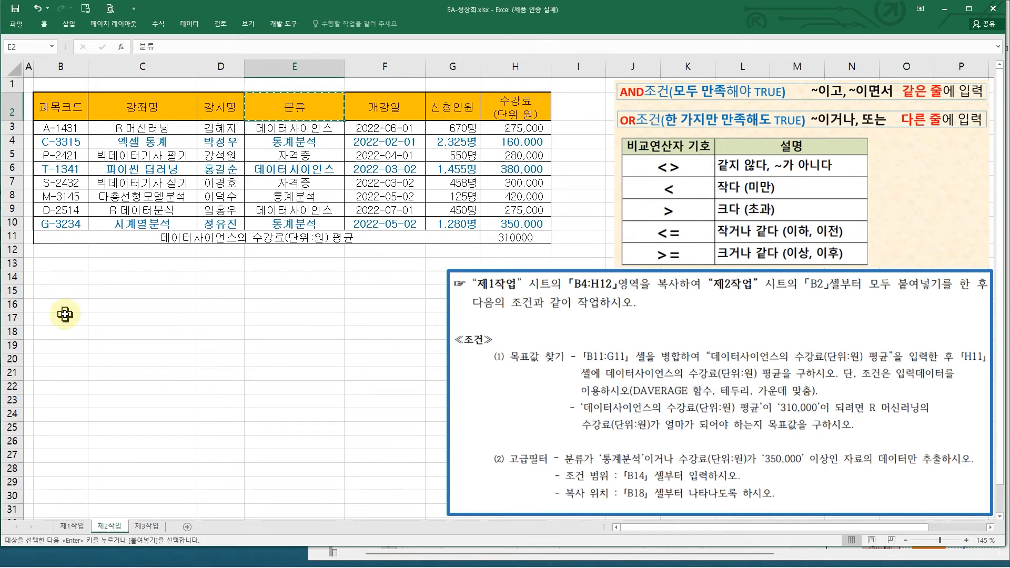
click(64, 279)
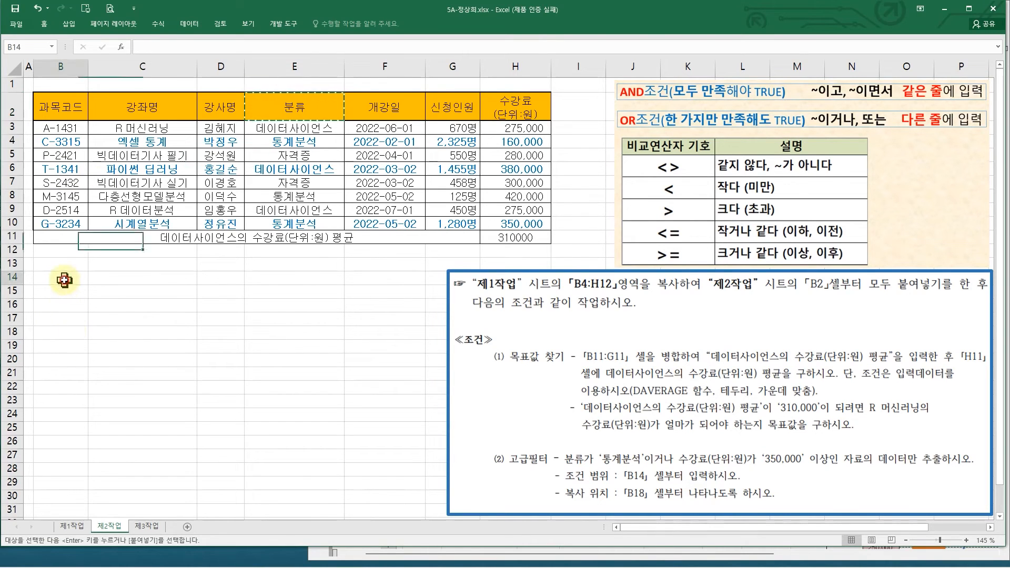
key(ctrl+v)
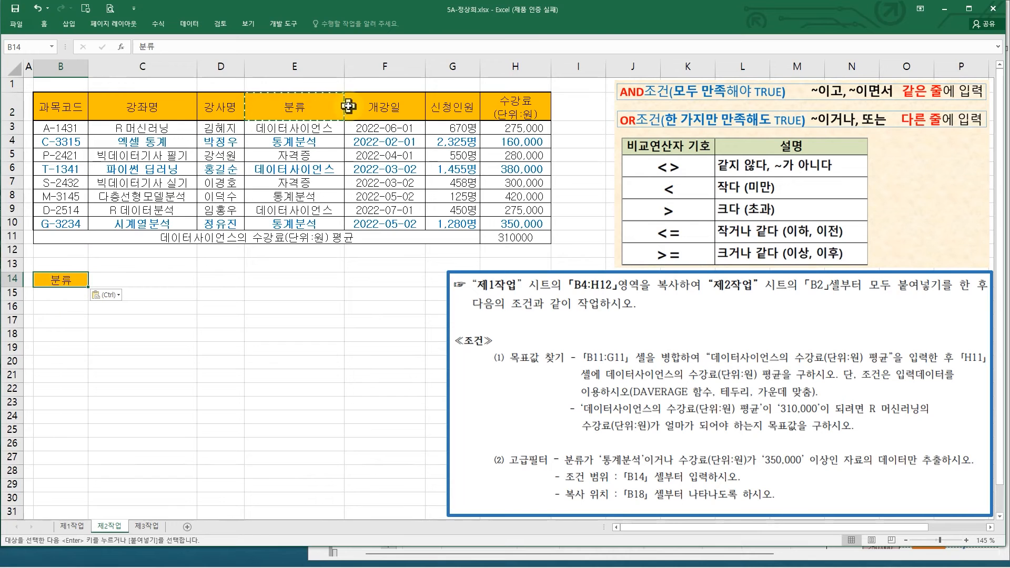
click(524, 113)
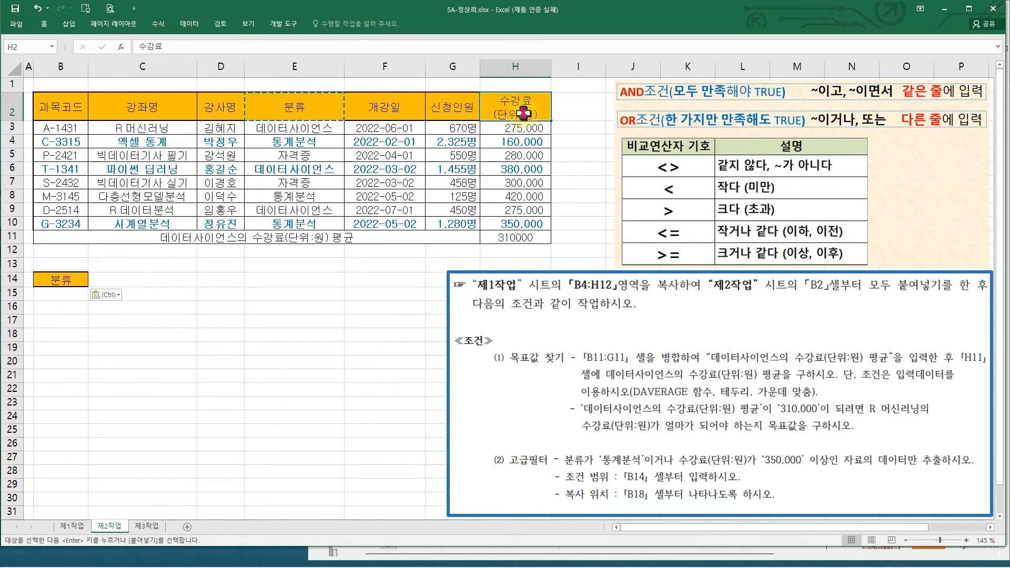
click(142, 284)
key(ctrl+v)
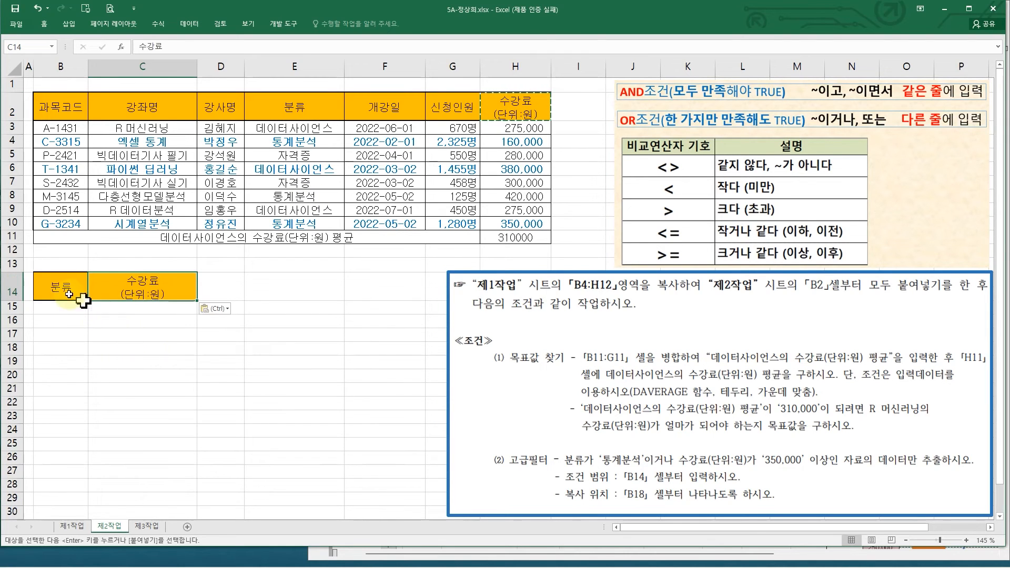
Undo the stray second copy of both headers pasted at B21
click(302, 110)
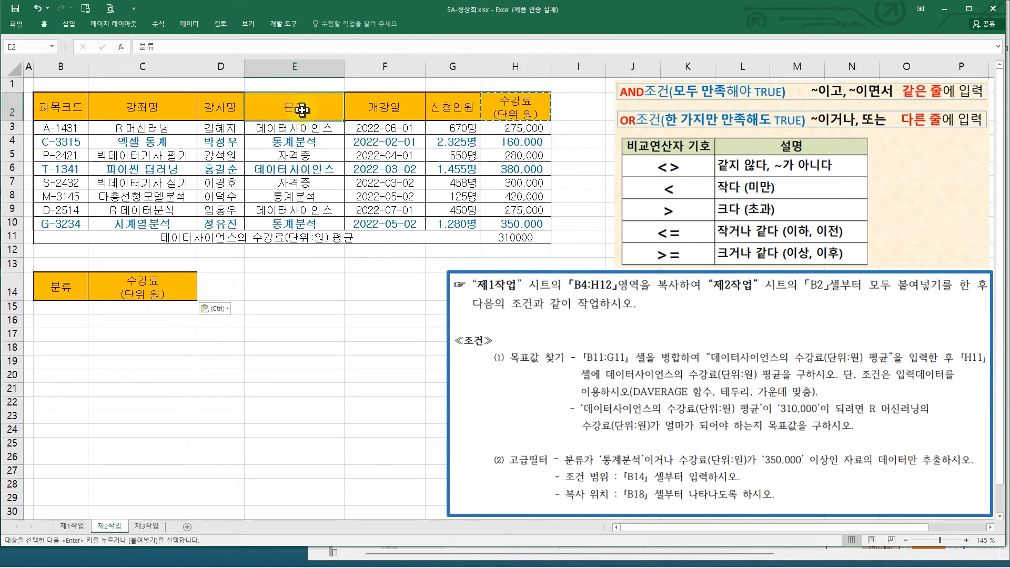
ctrl+click(500, 105)
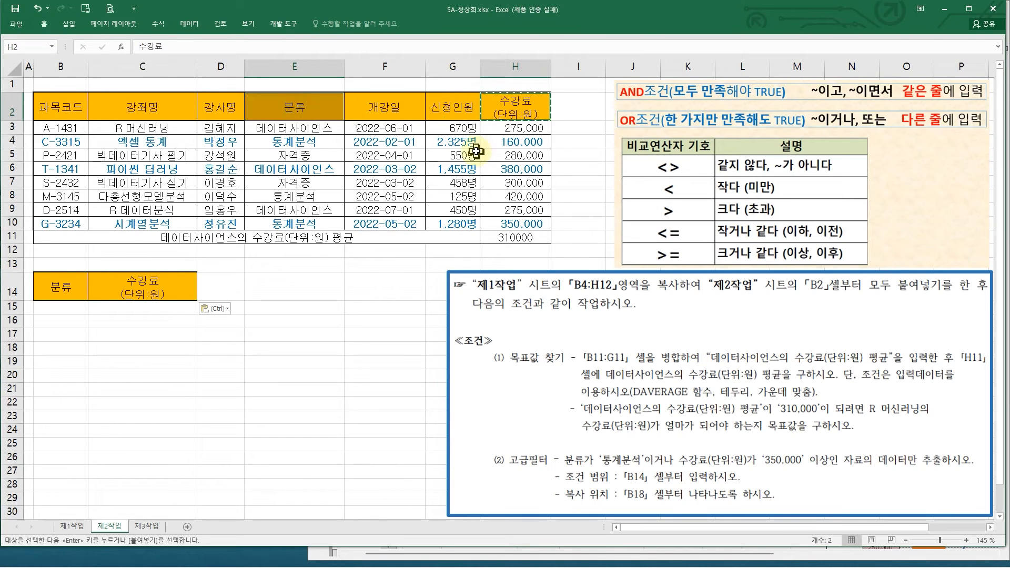
key(ctrl+c)
click(68, 389)
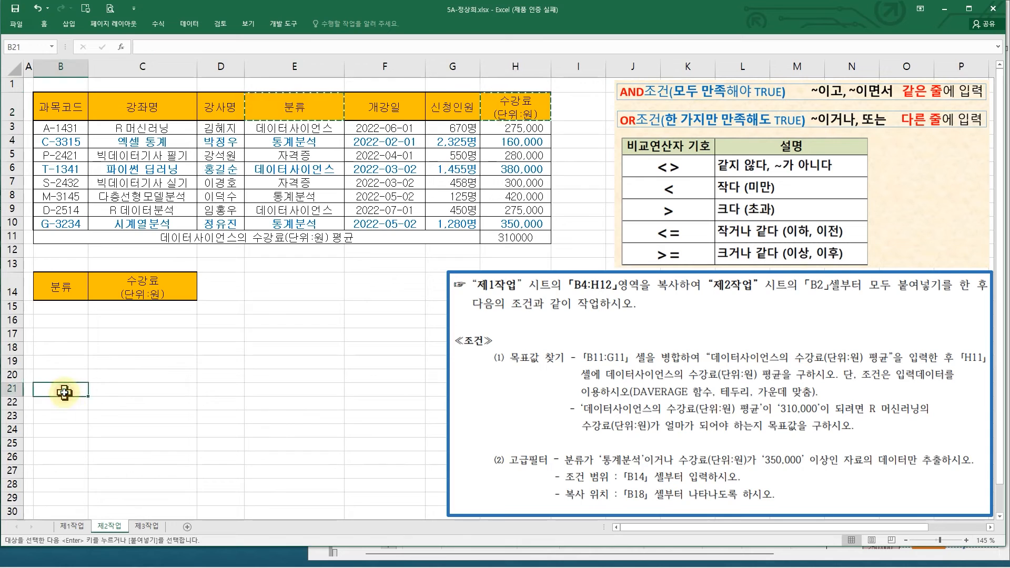
key(ctrl+v)
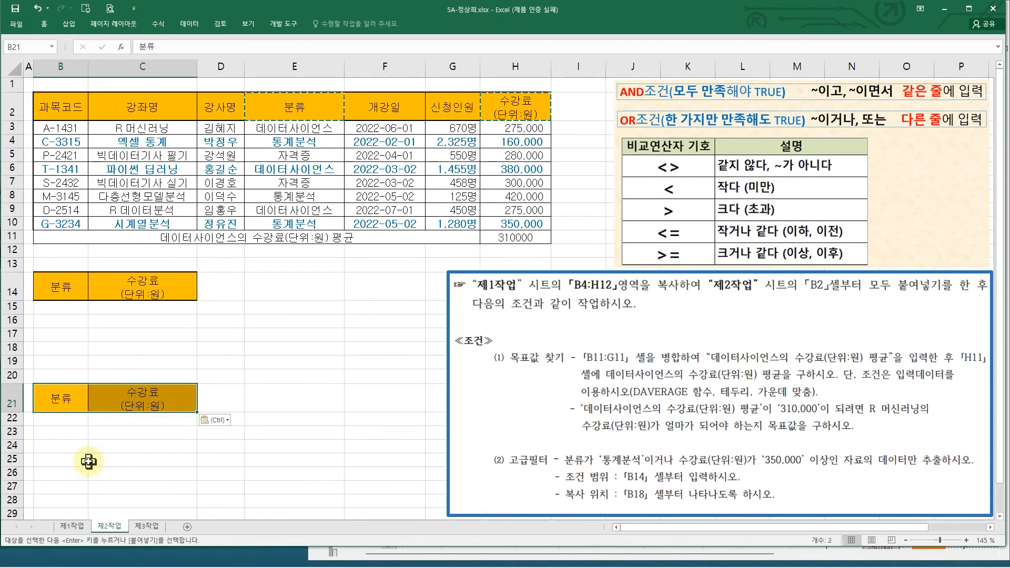
key(ctrl+z)
click(66, 309)
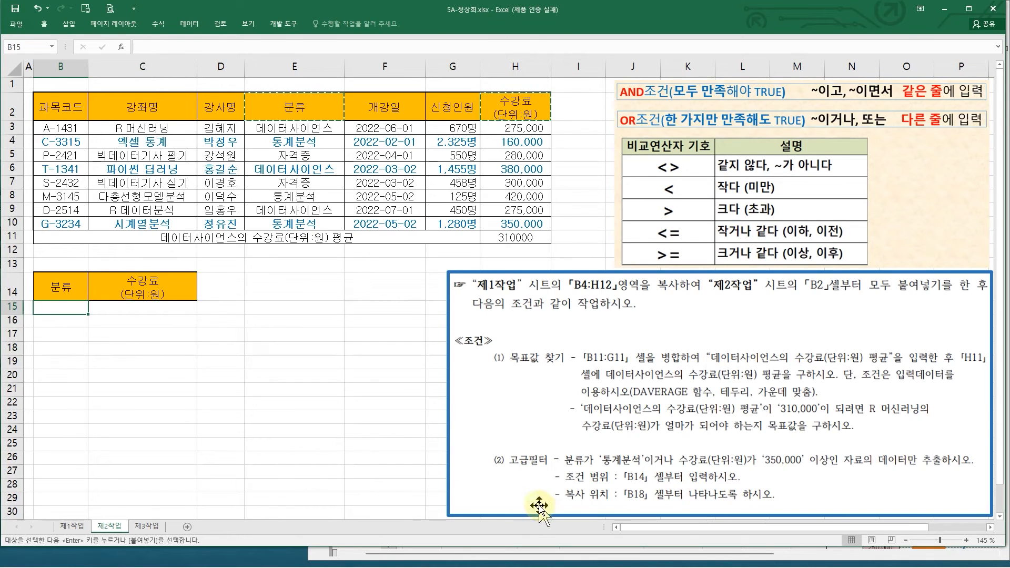
Copy 통계분석 from E4 into B15 below the 분류 criteria header
mouse_move(560, 450)
mouse_down()
mouse_move(603, 469)
mouse_move(674, 476)
mouse_up()
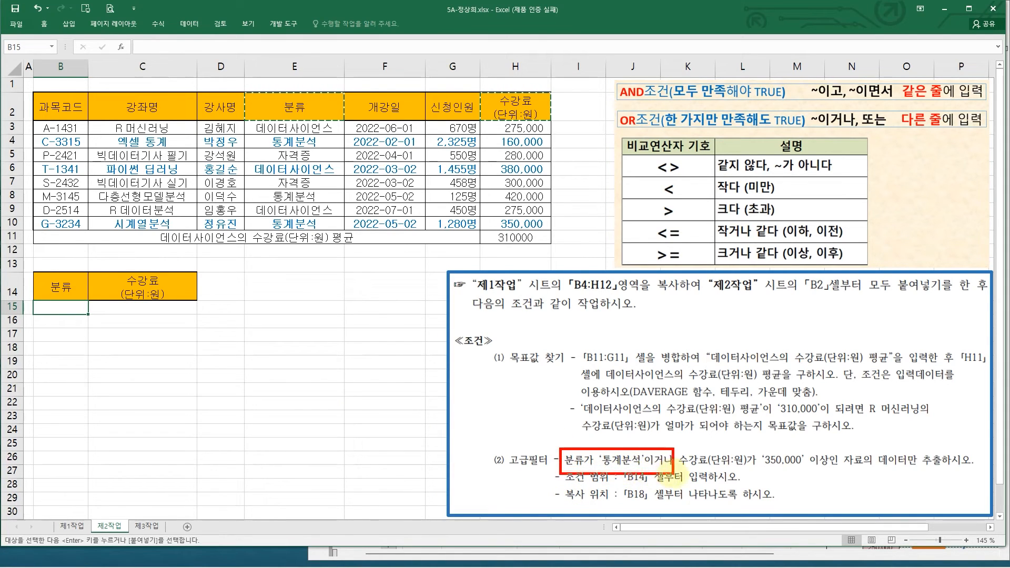
drag(567, 467, 608, 466)
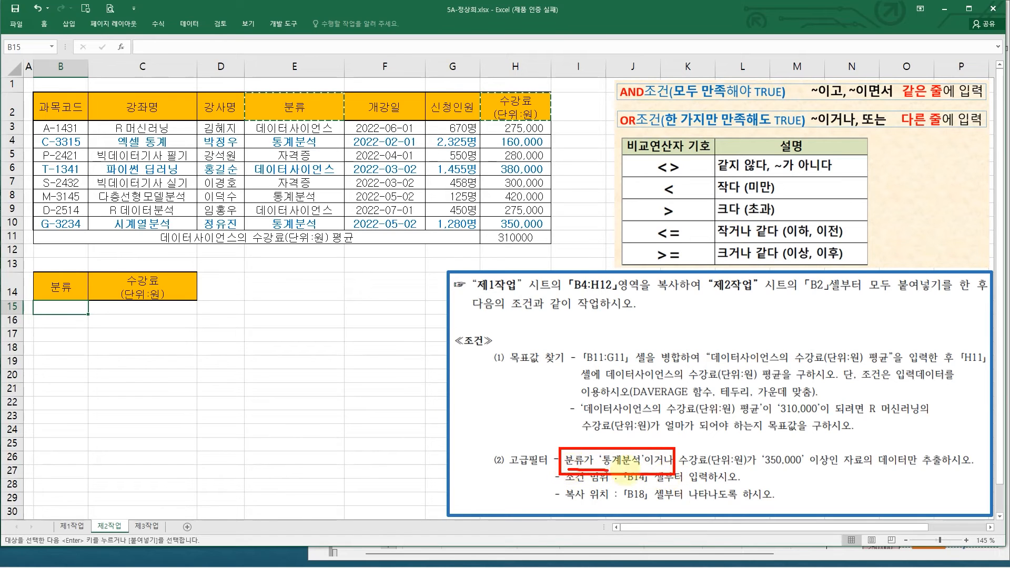
key(Escape)
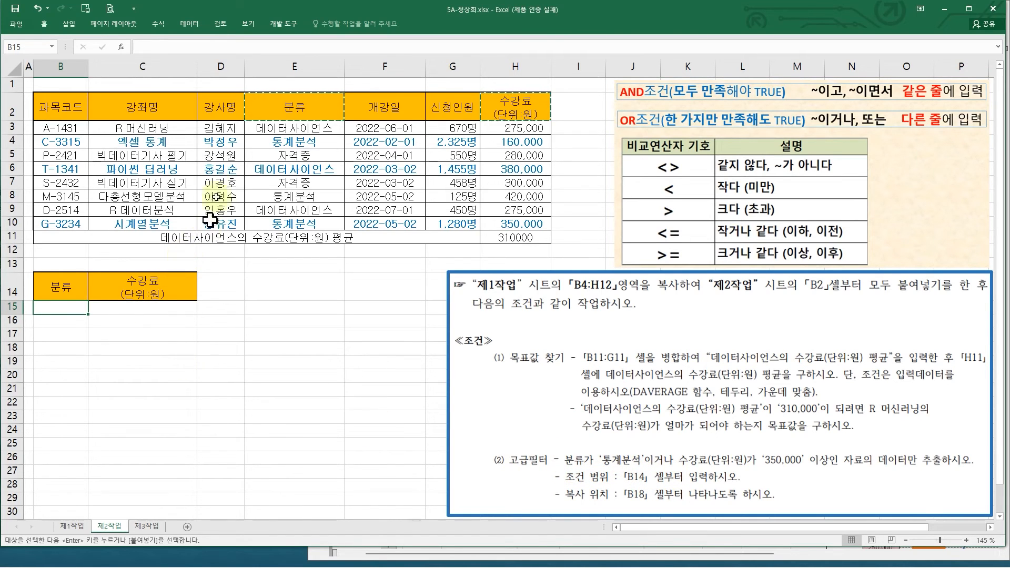
click(278, 142)
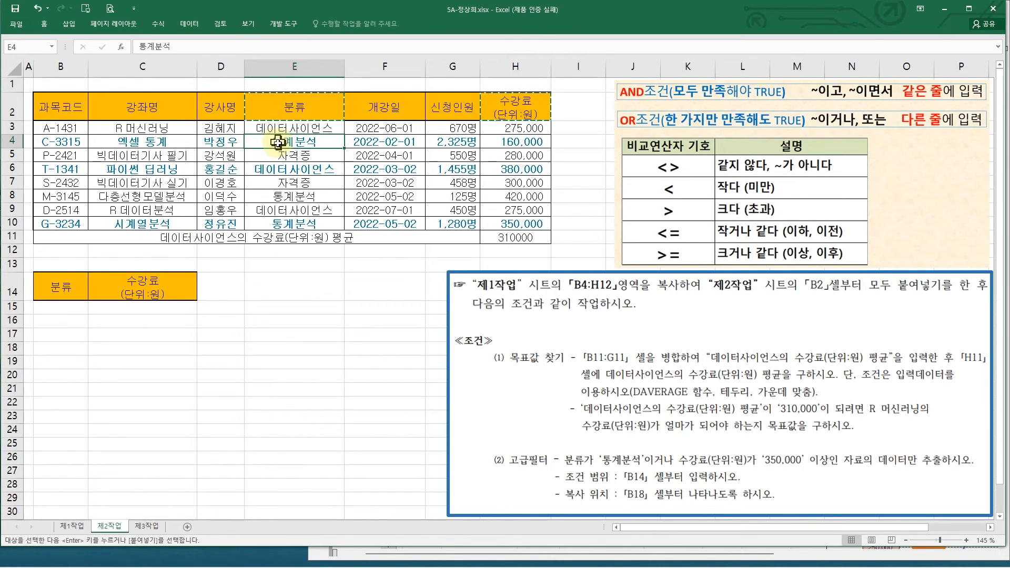
key(ctrl+c)
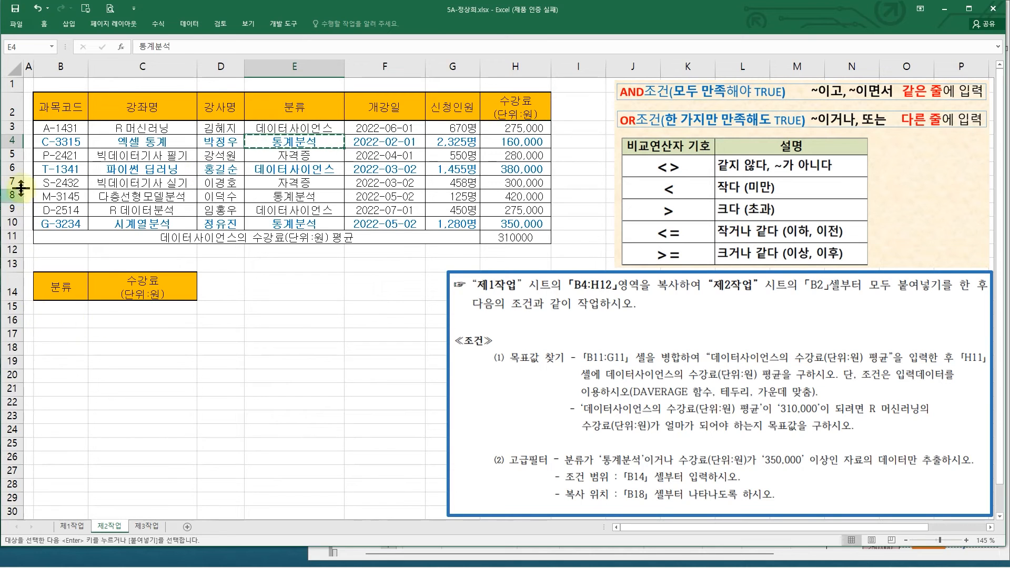
click(60, 309)
key(ctrl+v)
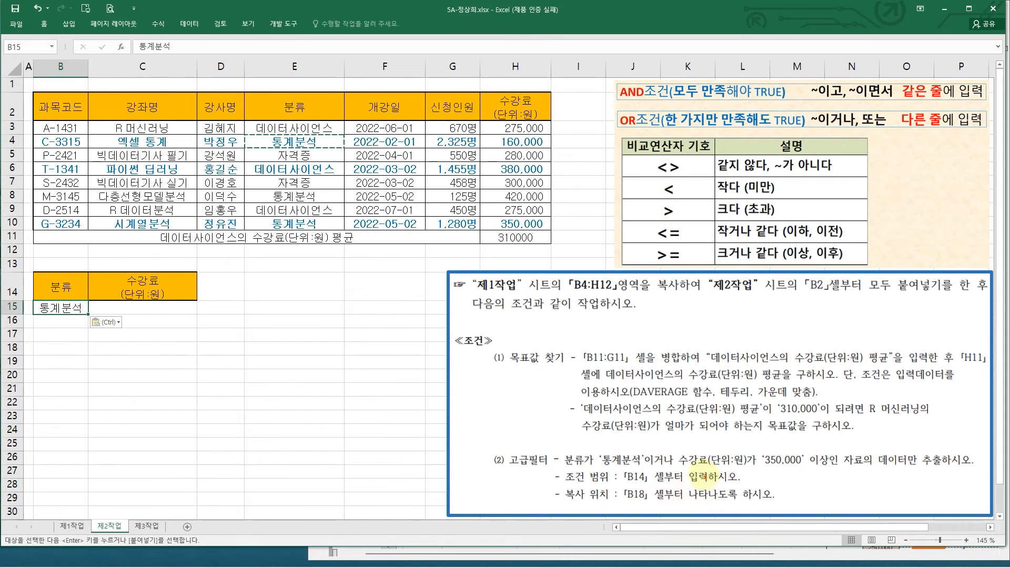
mouse_move(758, 449)
mouse_down()
mouse_move(835, 470)
mouse_move(809, 437)
mouse_up()
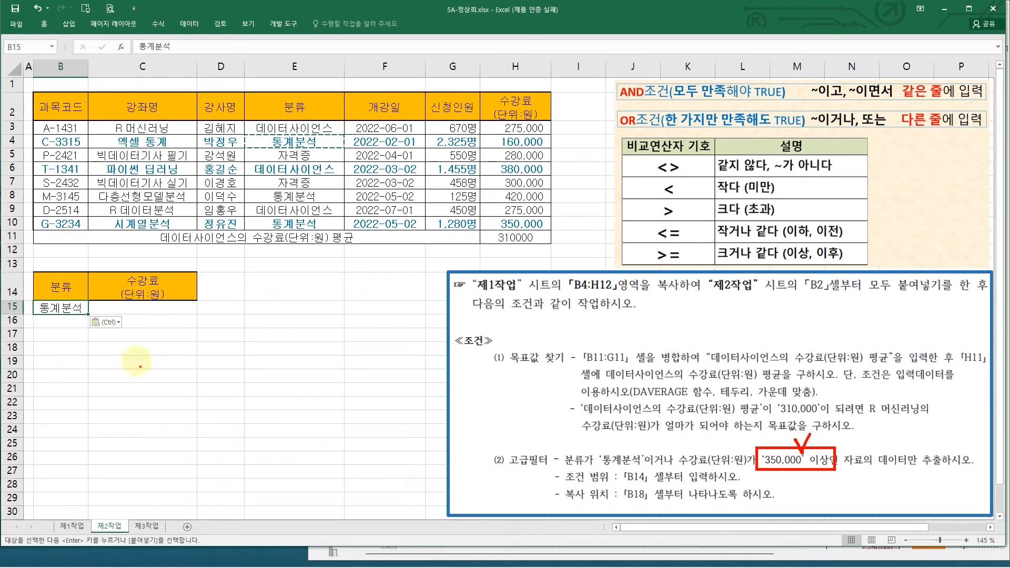
drag(138, 317, 154, 315)
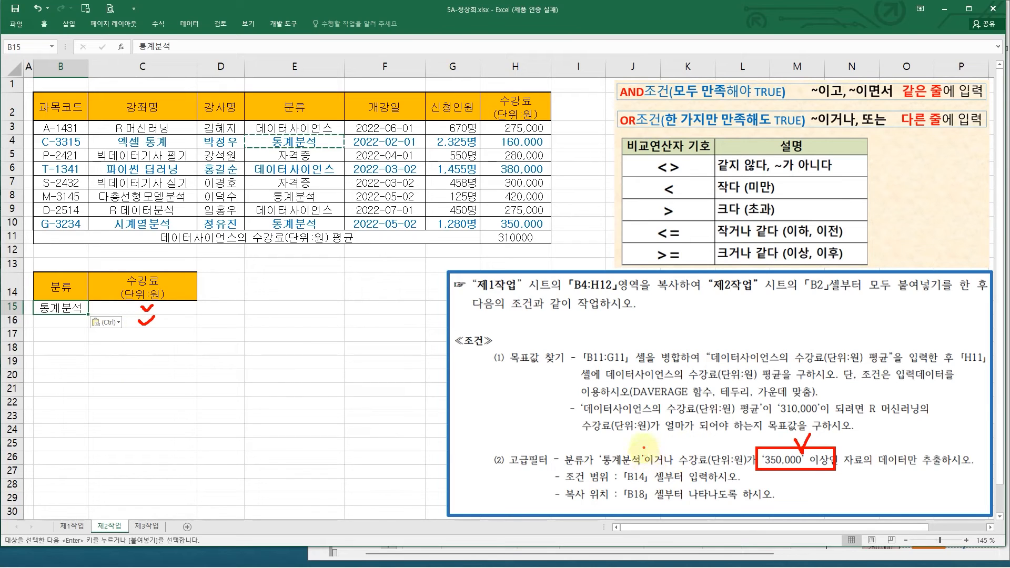
drag(654, 455, 679, 469)
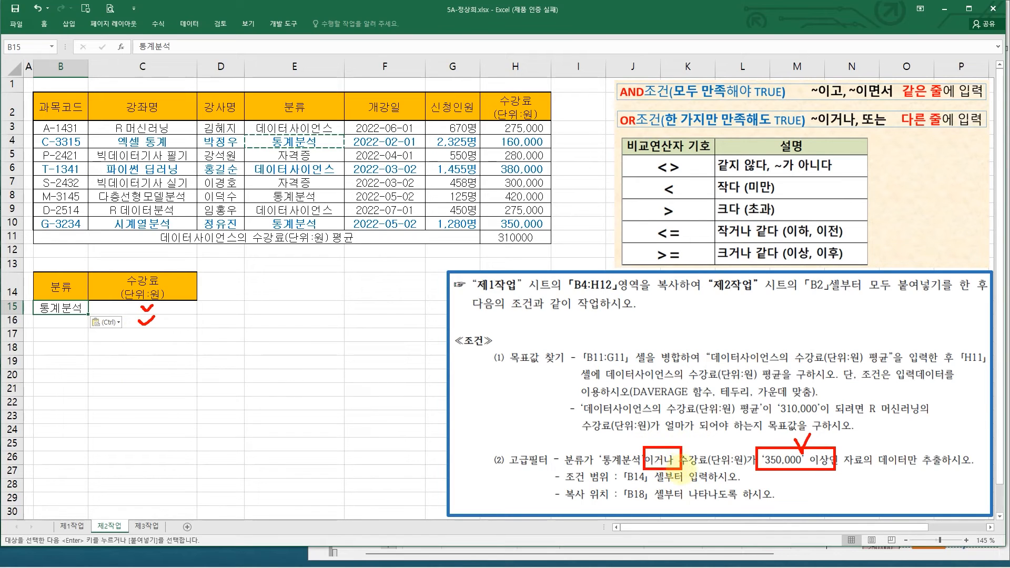
drag(653, 438, 674, 434)
key(Escape)
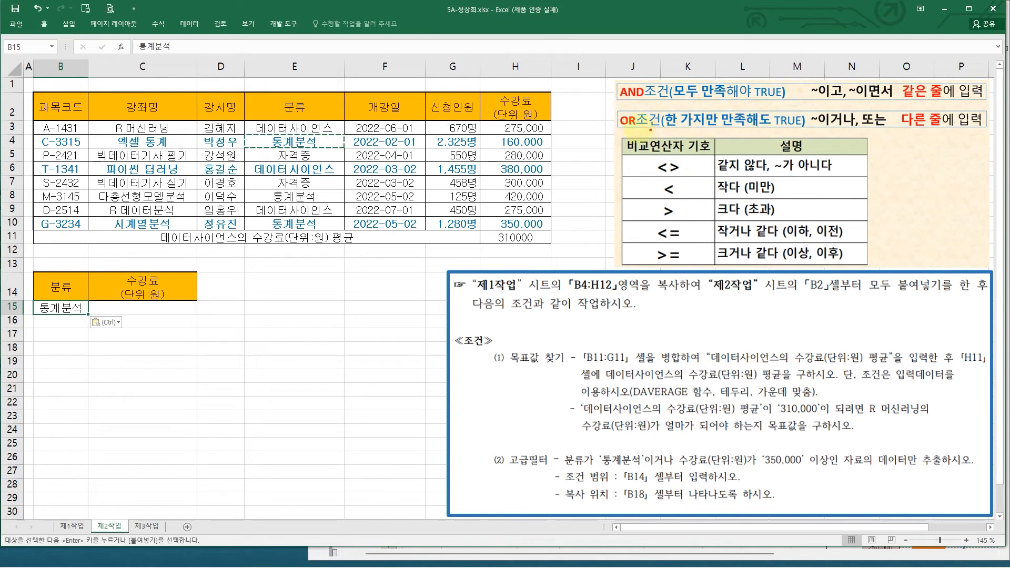
drag(900, 126, 958, 123)
mouse_move(561, 448)
mouse_down()
mouse_move(604, 474)
mouse_move(832, 469)
mouse_up()
drag(657, 441, 701, 414)
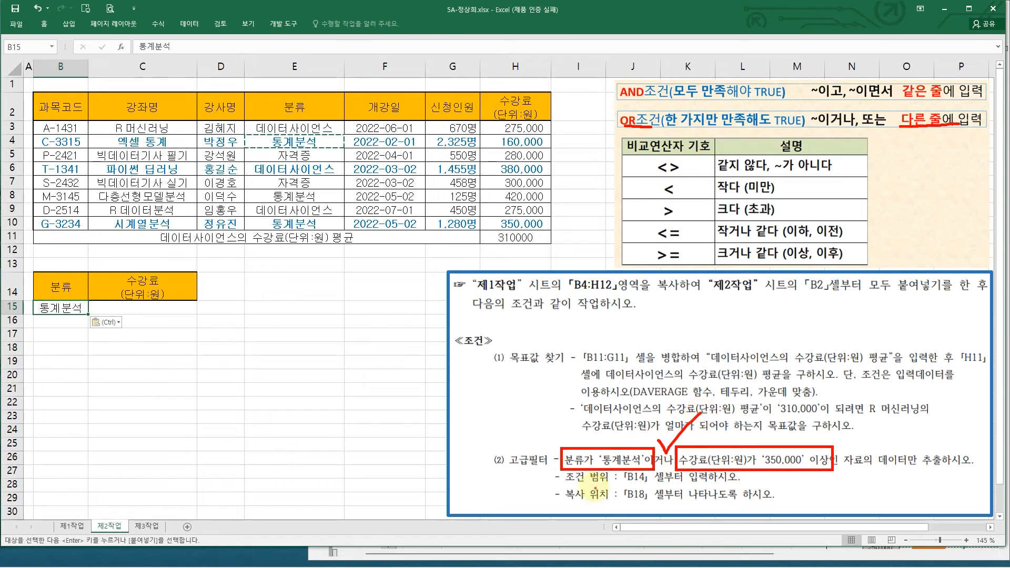
mouse_move(604, 427)
mouse_down()
mouse_move(629, 424)
mouse_move(619, 442)
mouse_up()
drag(755, 424, 756, 441)
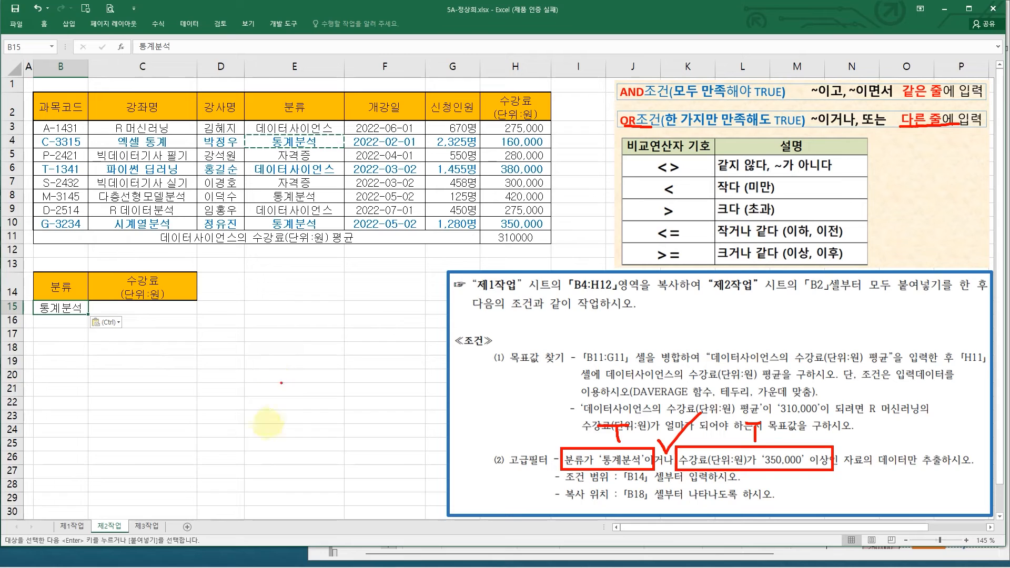
key(Escape)
click(151, 327)
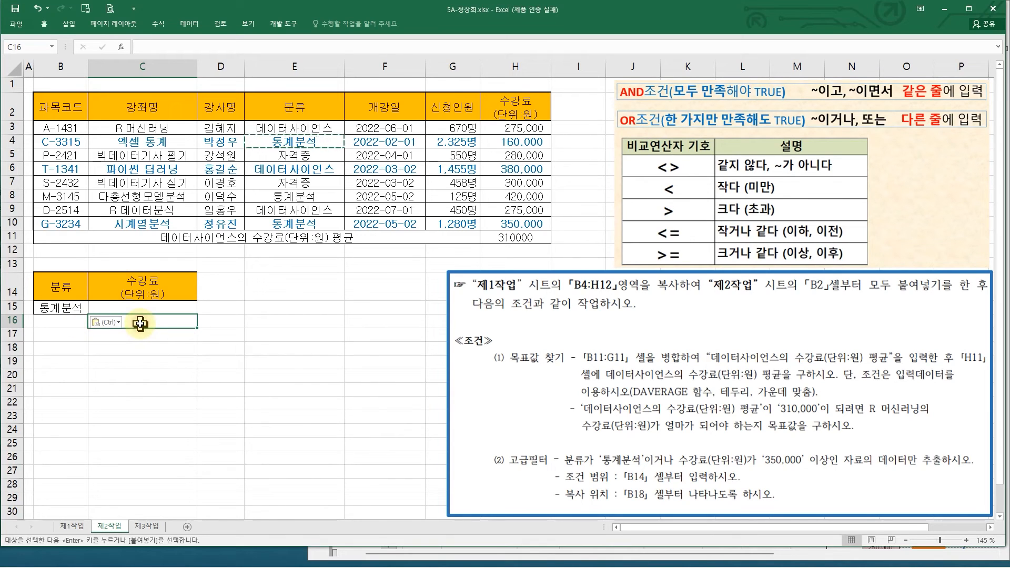
Enter >=350000 in C16 under the 수강료 criteria header
text(>=350000)
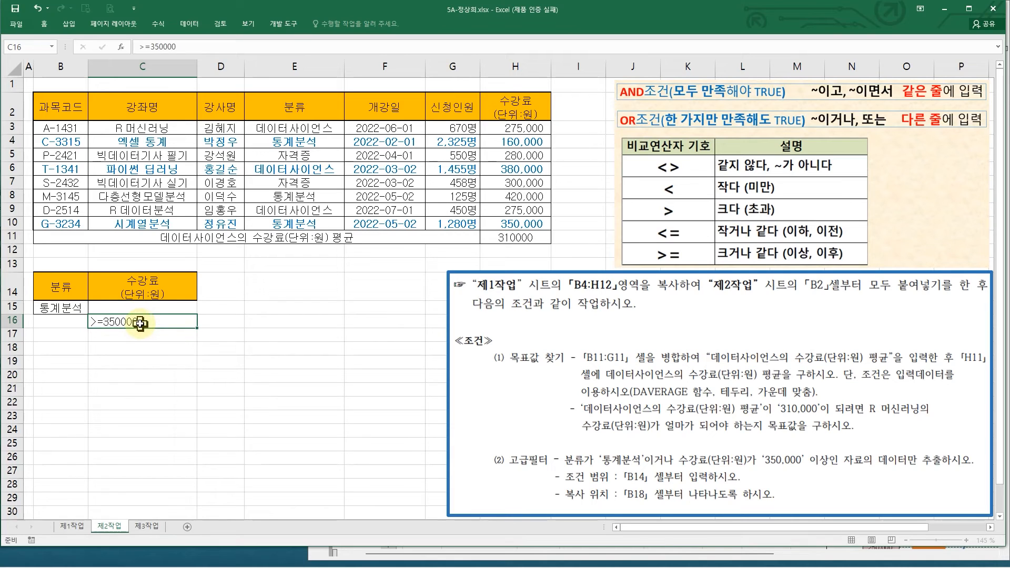
key(Return)
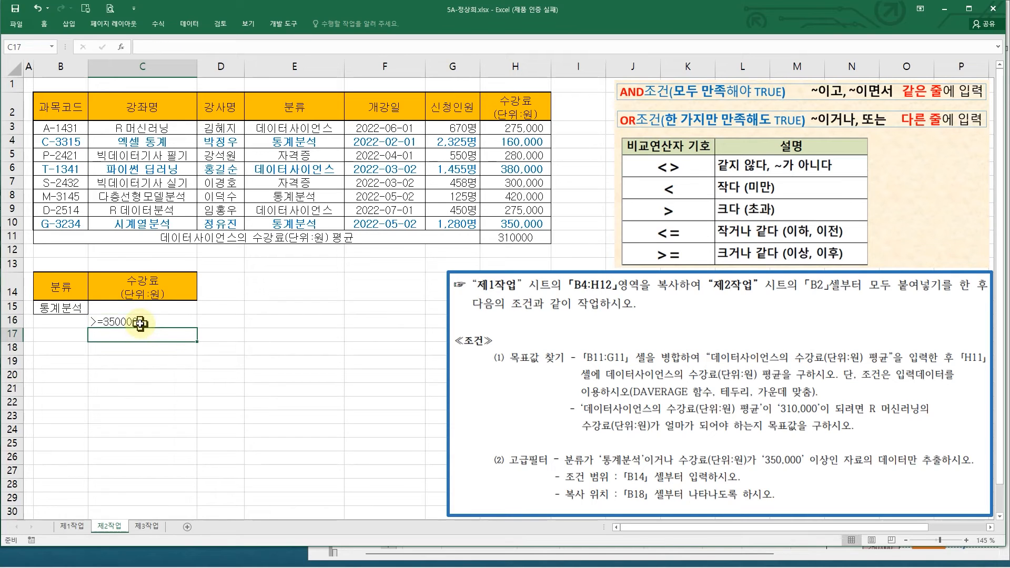
drag(803, 449, 832, 473)
mouse_move(643, 240)
mouse_down()
mouse_move(711, 267)
mouse_move(851, 264)
mouse_up()
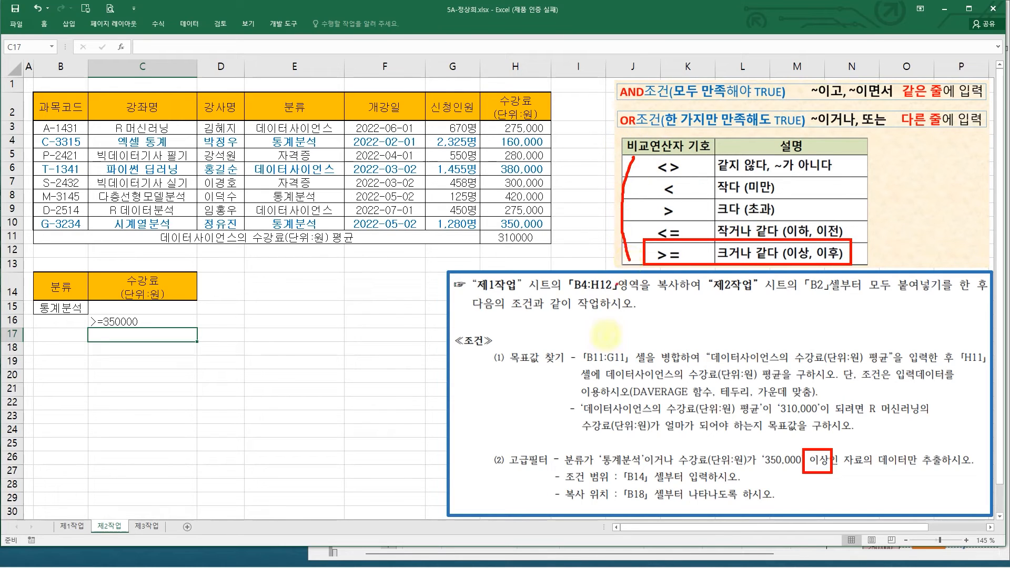
key(Escape)
click(131, 392)
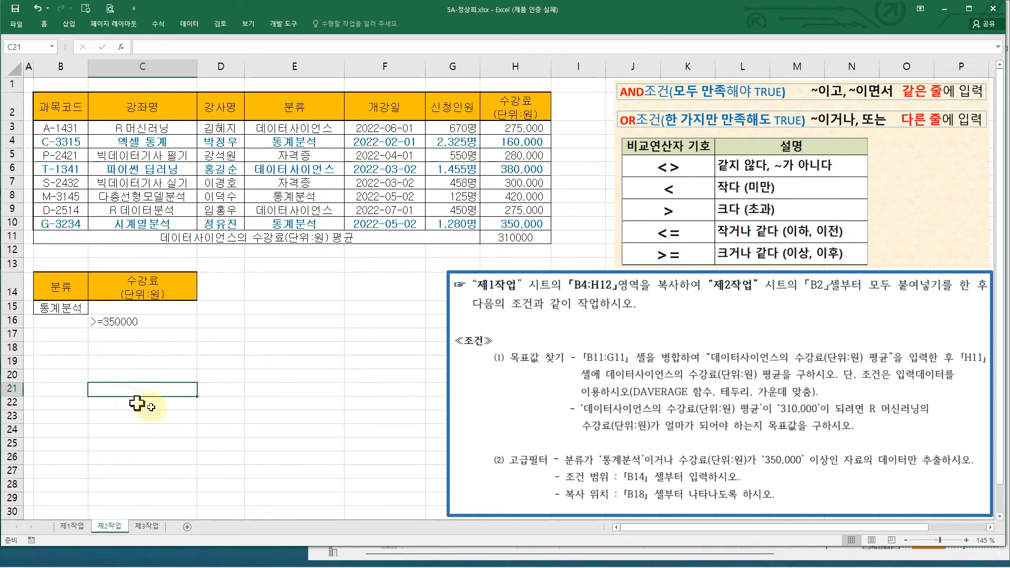
Shrink the instruction picture to uncover the sheet
click(469, 401)
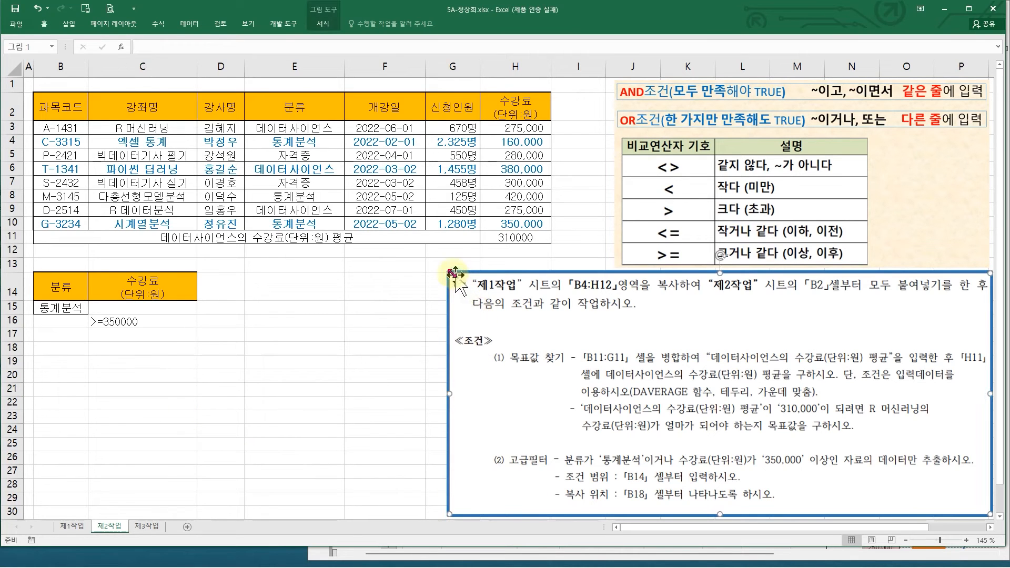
drag(448, 273, 637, 320)
click(163, 199)
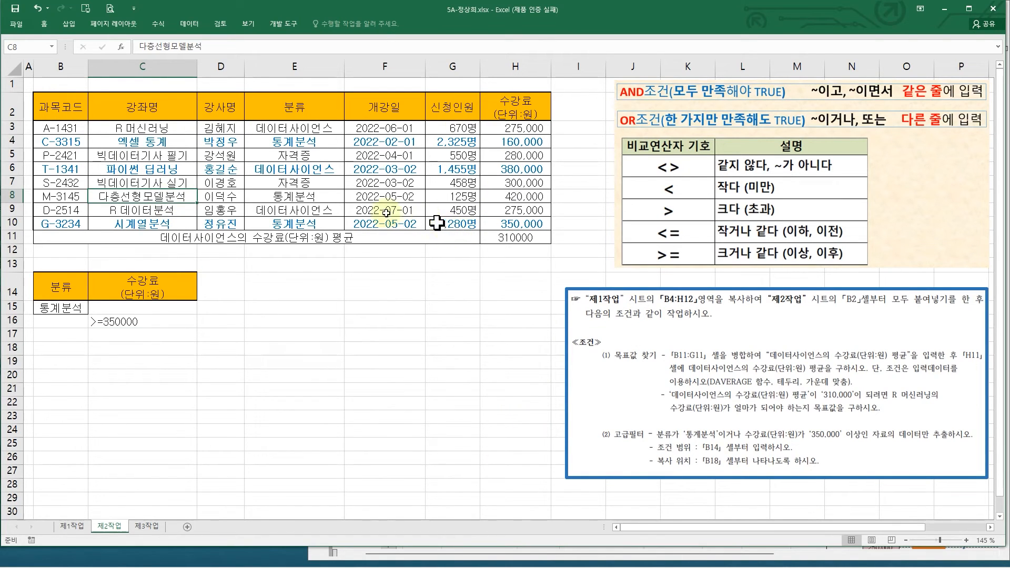
Select the course table B2:H10, excluding the average row, as the list to filter
drag(61, 109, 495, 224)
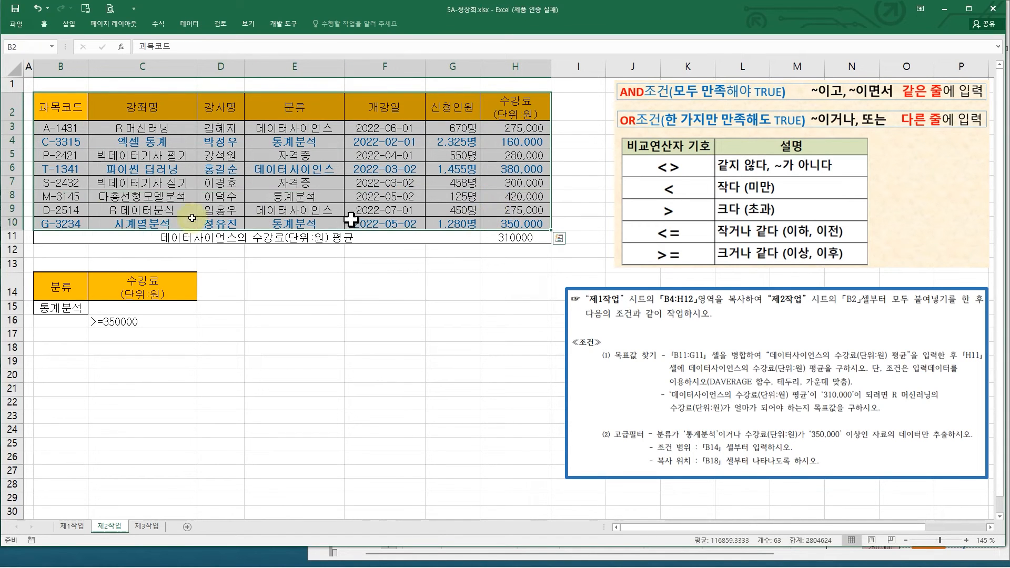
mouse_move(33, 88)
mouse_down()
mouse_move(53, 113)
mouse_move(403, 225)
mouse_move(550, 228)
mouse_up()
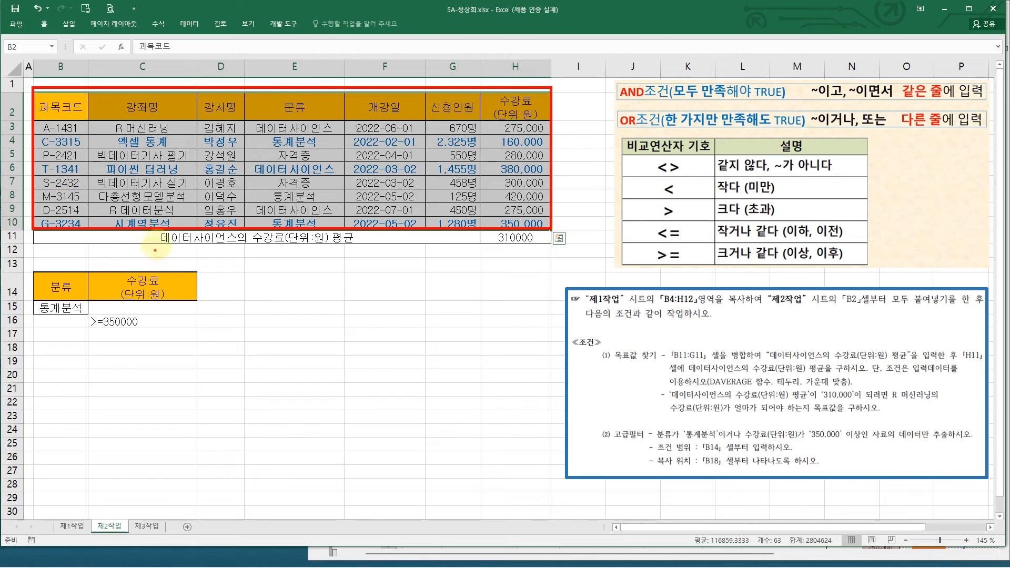
click(223, 235)
drag(214, 235, 227, 250)
drag(227, 235, 214, 250)
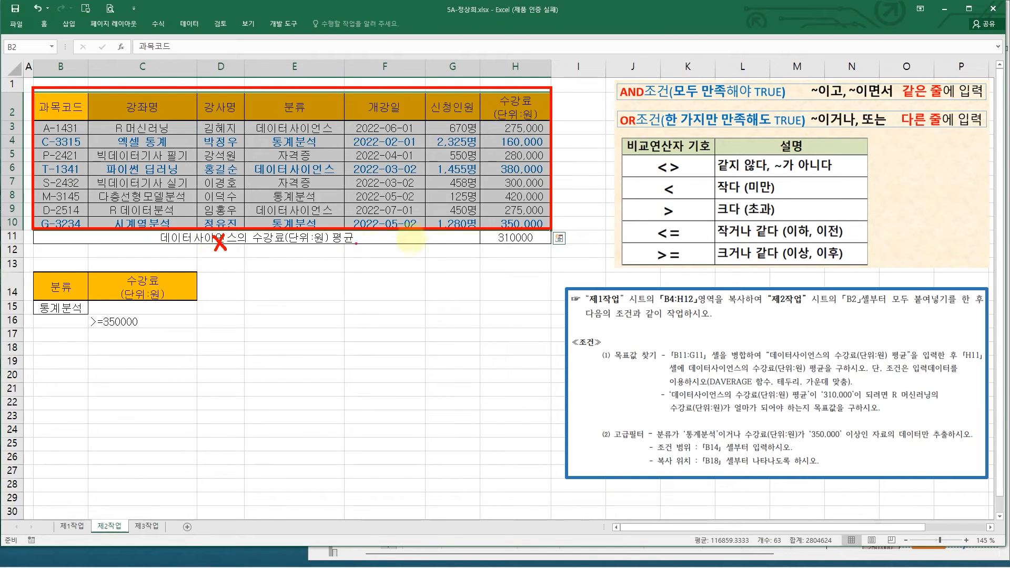
drag(494, 251, 476, 237)
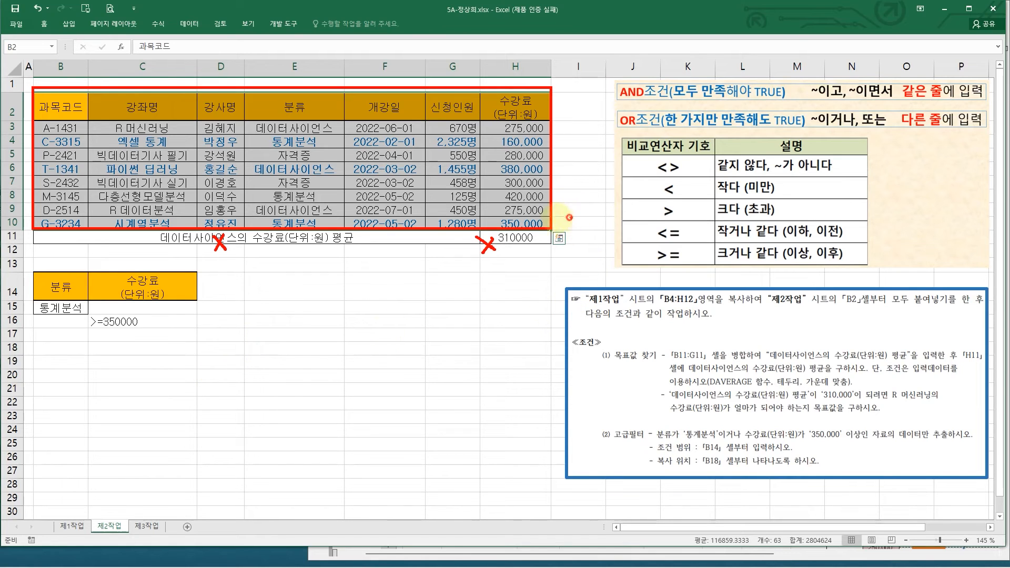
mouse_move(556, 206)
mouse_down()
mouse_move(540, 206)
mouse_move(541, 195)
mouse_up()
mouse_move(350, 237)
mouse_down()
mouse_move(165, 388)
mouse_move(203, 393)
mouse_up()
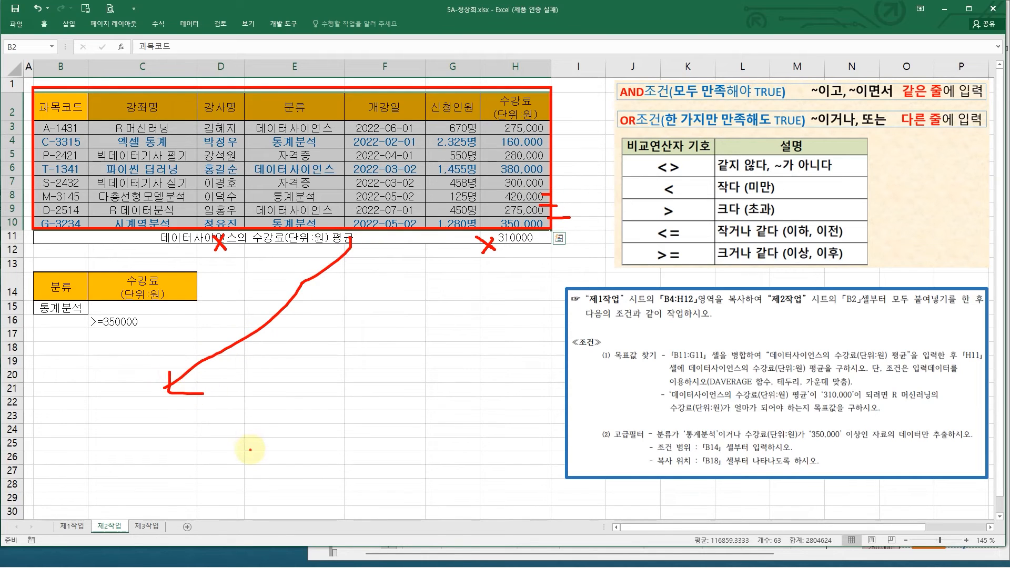
key(Escape)
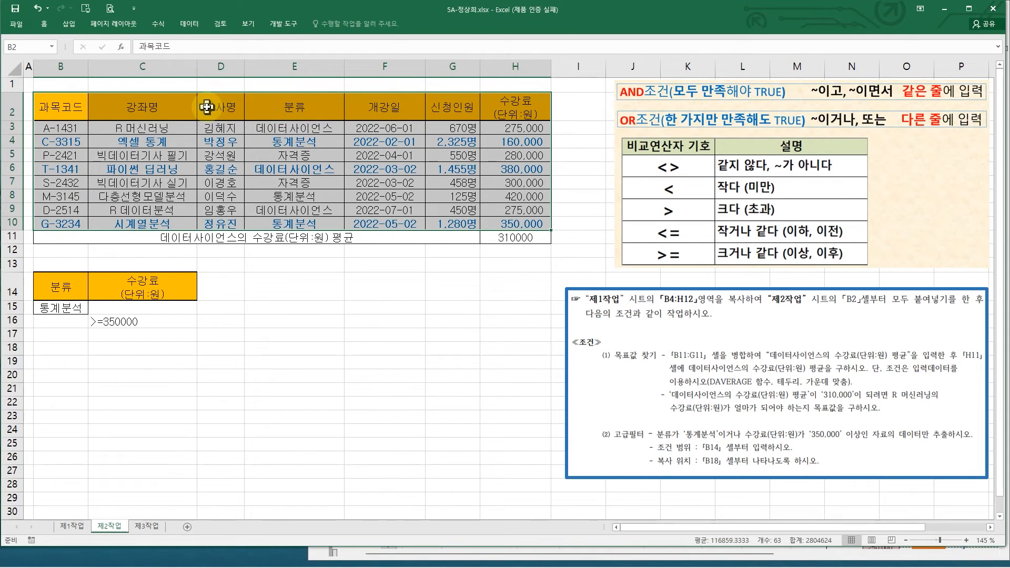
click(189, 24)
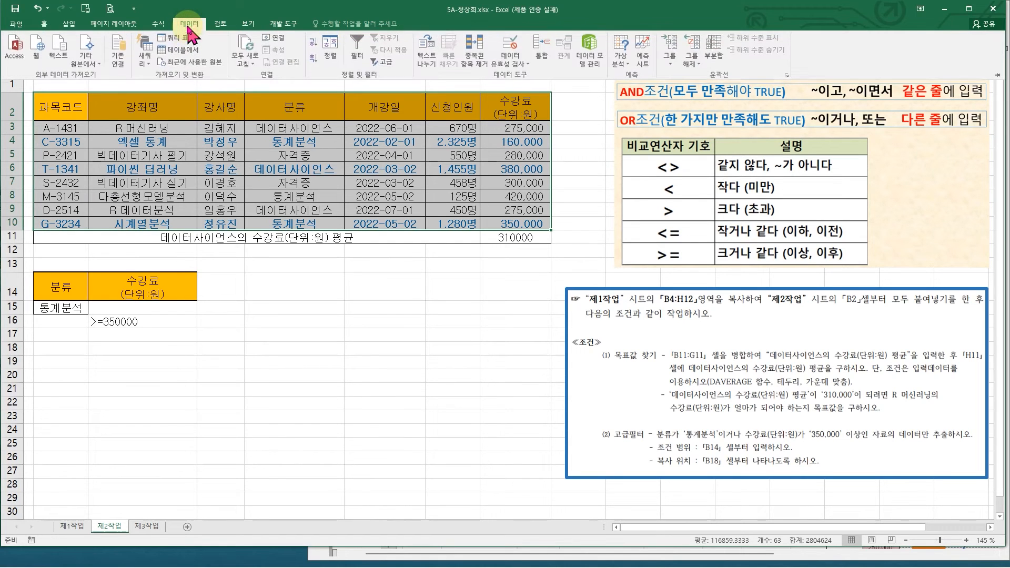
Run Advanced Filter with criteria range B14:C16, copying matching records to B18
click(389, 63)
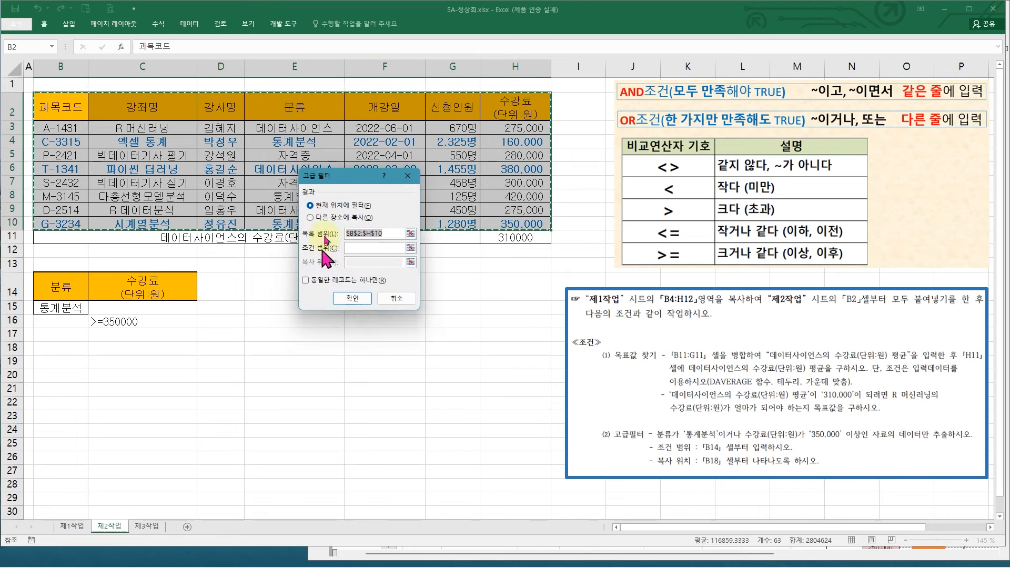
click(326, 217)
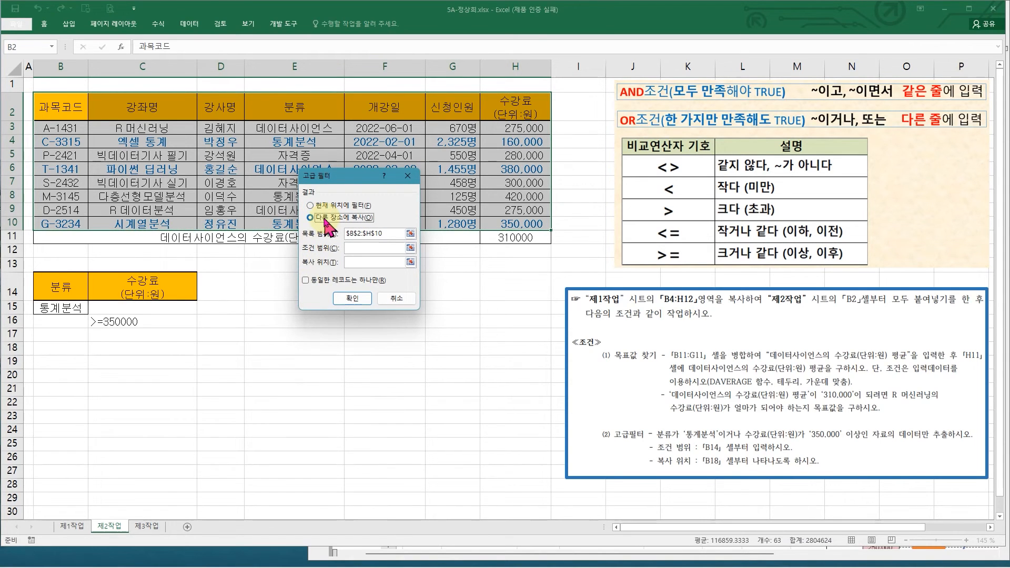
drag(689, 454, 727, 470)
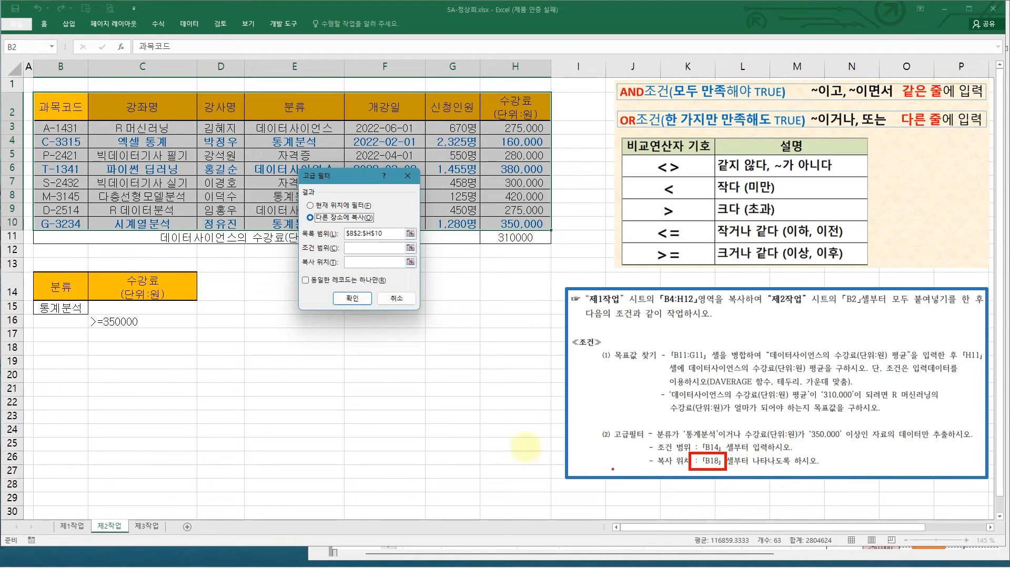
key(Escape)
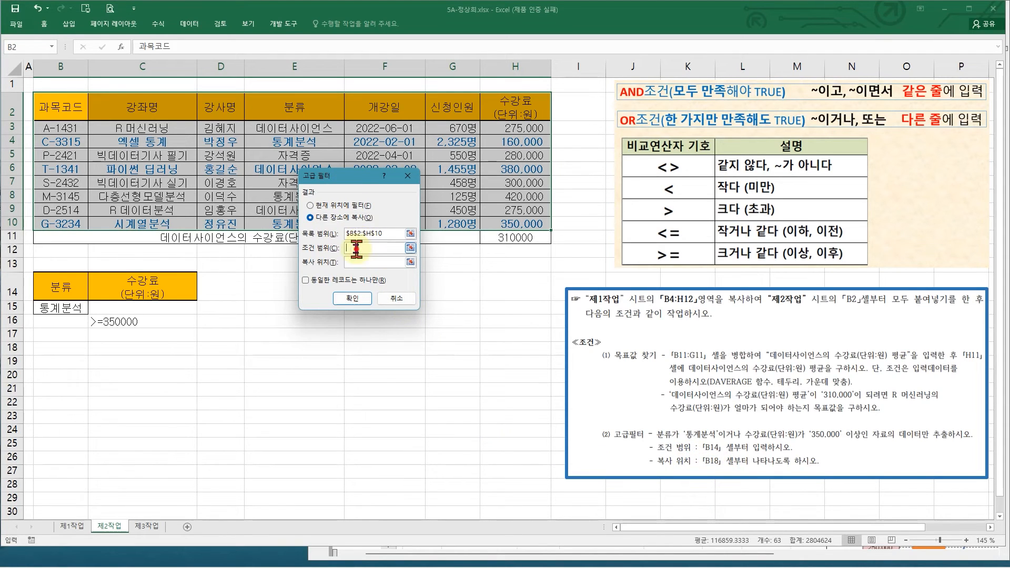
click(356, 249)
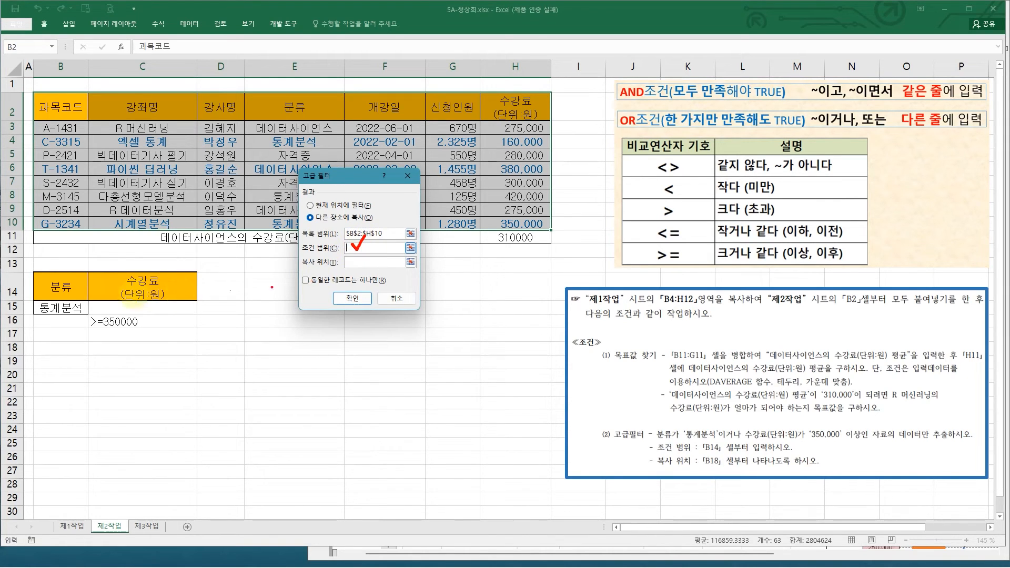
drag(31, 272, 199, 330)
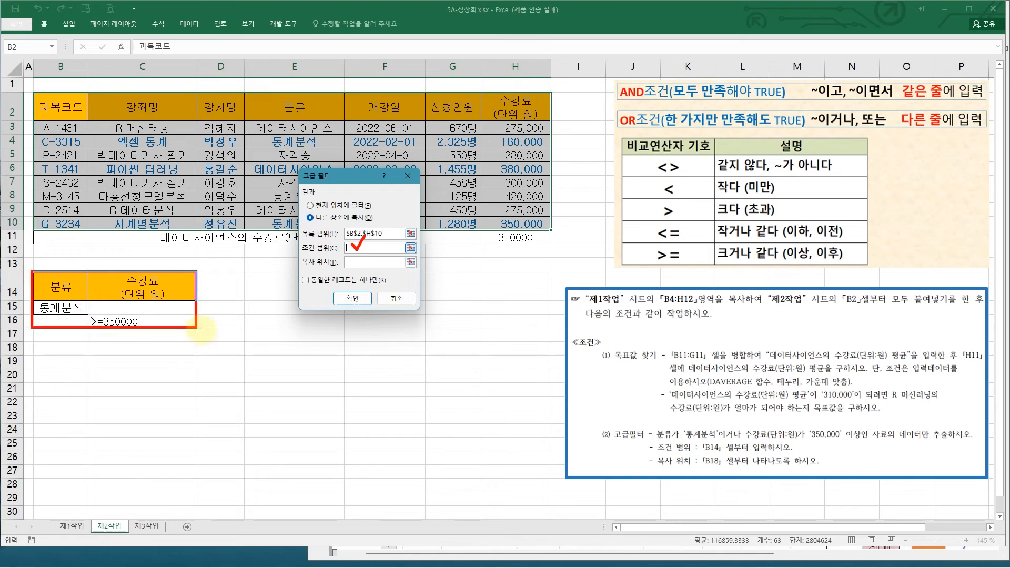
drag(163, 288, 356, 246)
key(Escape)
drag(63, 287, 207, 318)
click(363, 262)
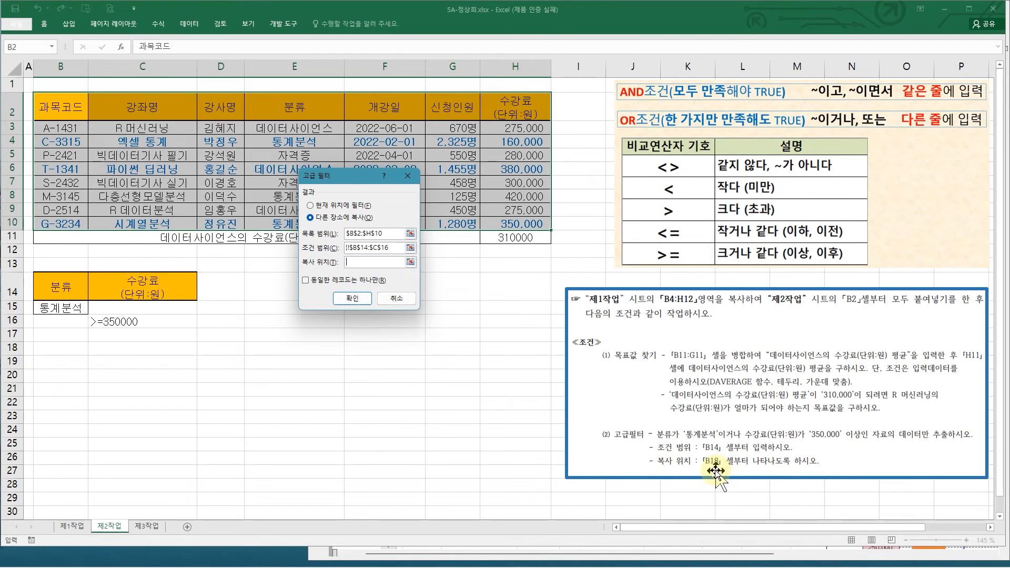
click(48, 350)
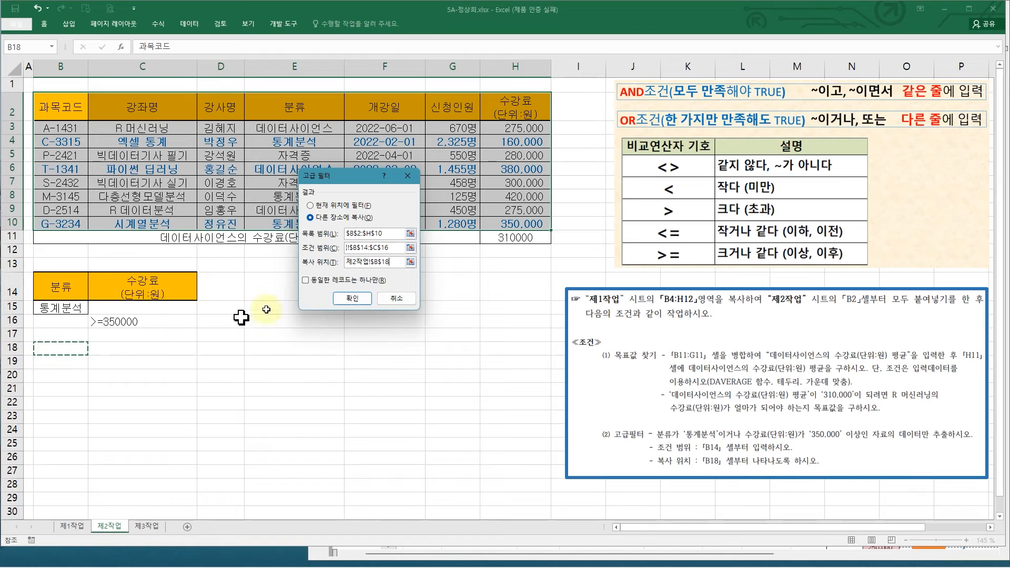
click(350, 299)
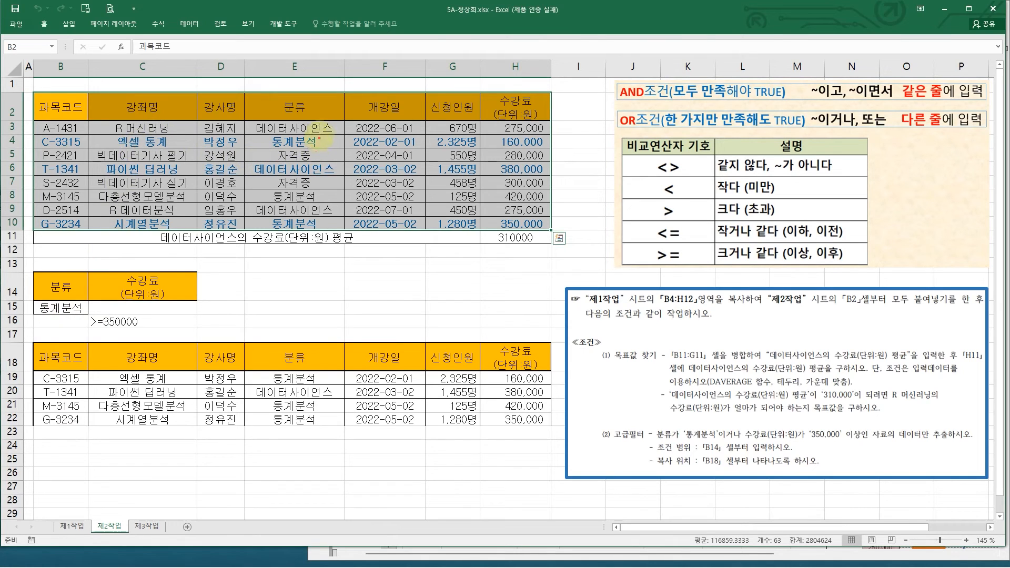
drag(324, 149, 330, 138)
drag(329, 217, 334, 216)
drag(330, 377, 344, 420)
click(163, 285)
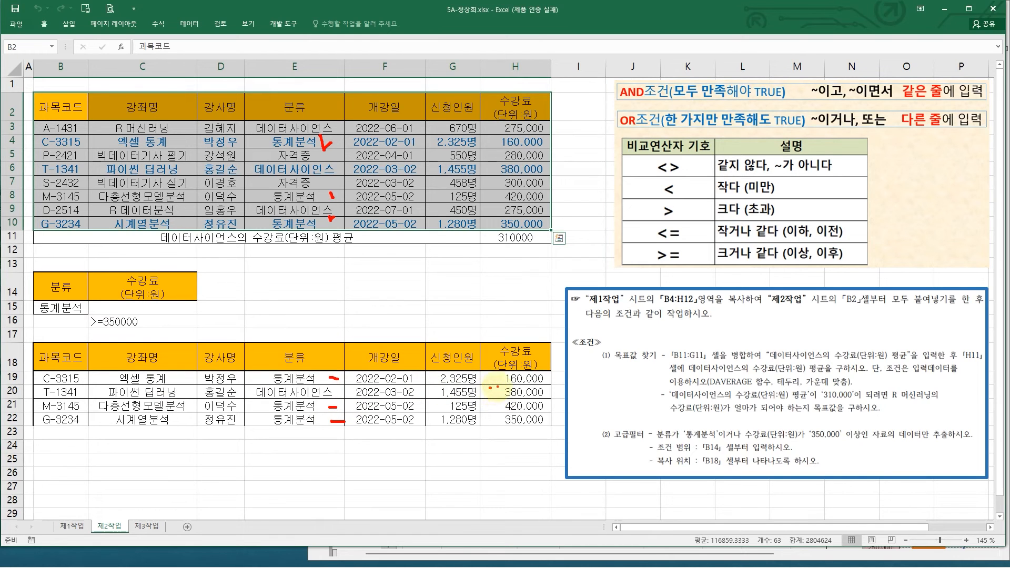
drag(489, 389, 488, 404)
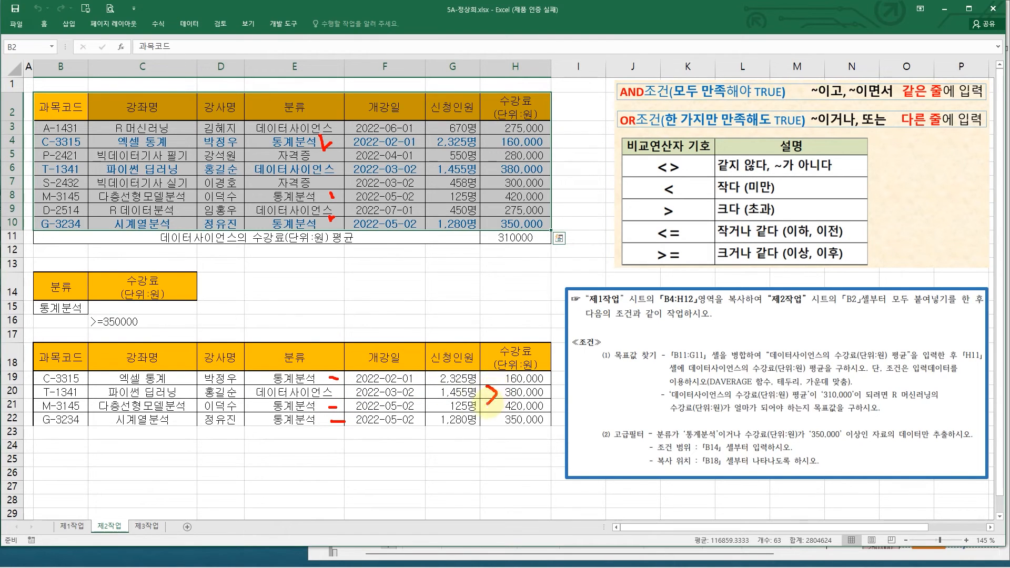
click(506, 396)
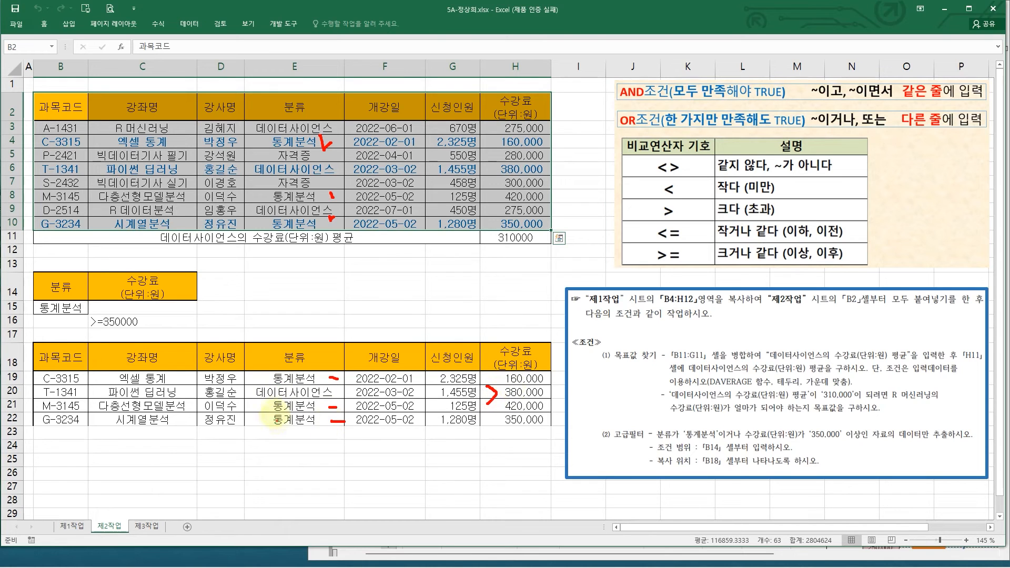
drag(506, 402, 537, 397)
key(Escape)
key(ctrl+2)
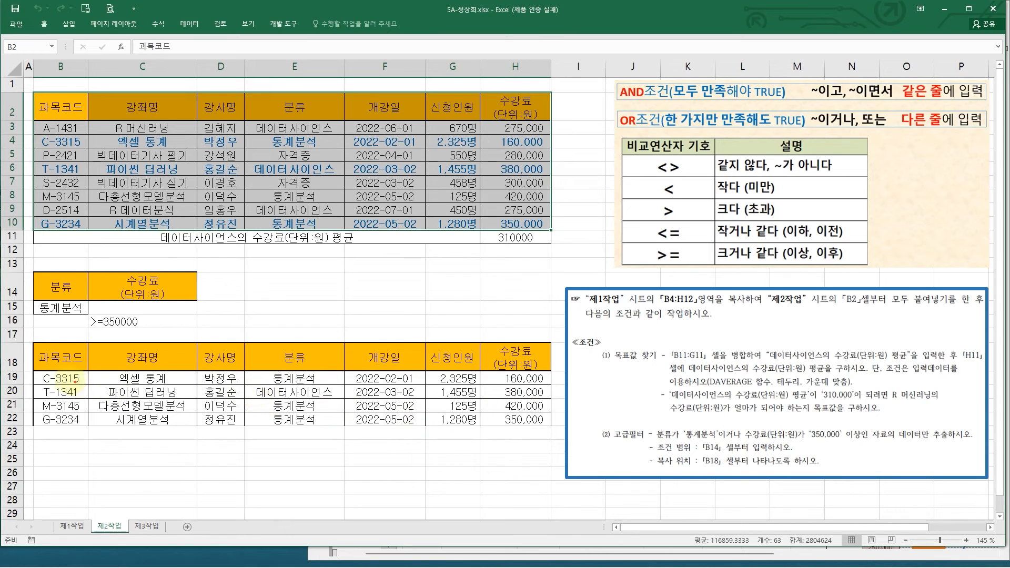
drag(30, 369, 557, 391)
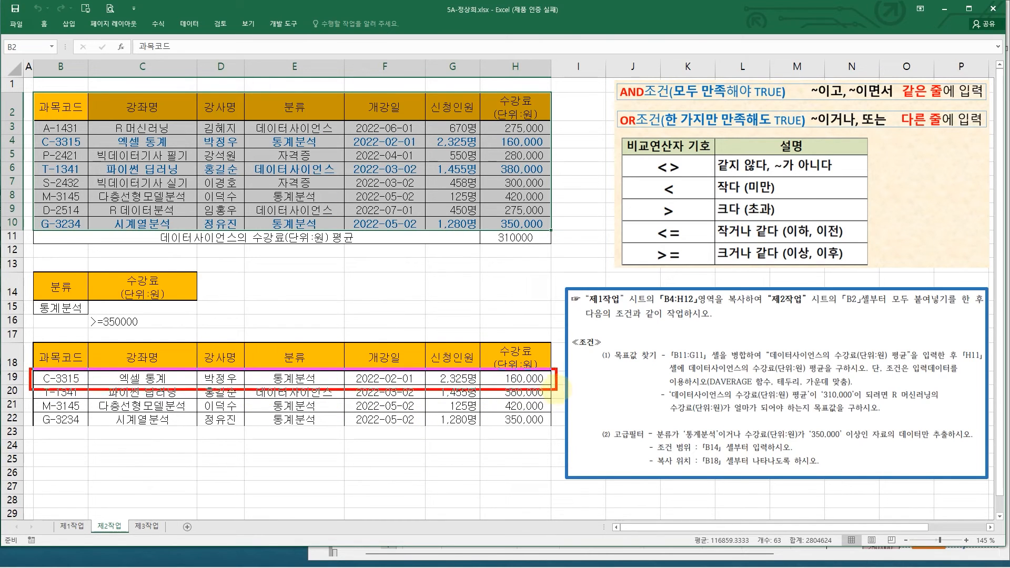
drag(325, 377, 322, 379)
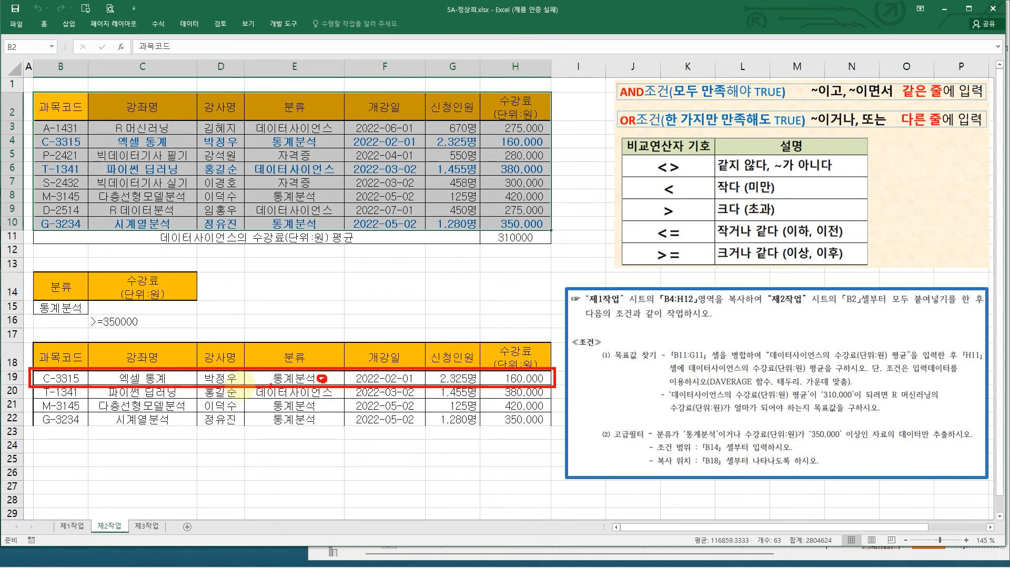
drag(244, 371, 268, 354)
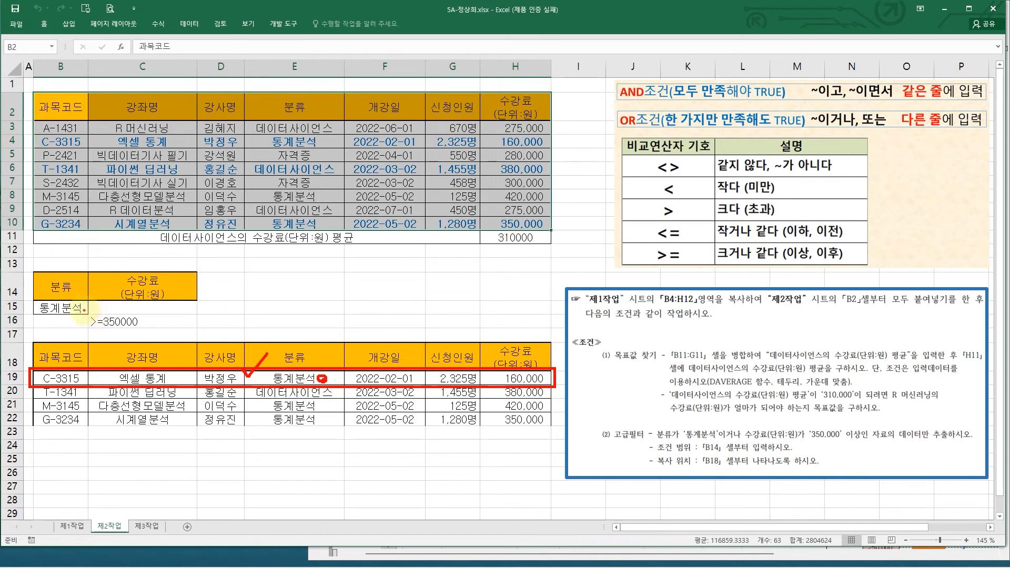
drag(97, 312, 98, 330)
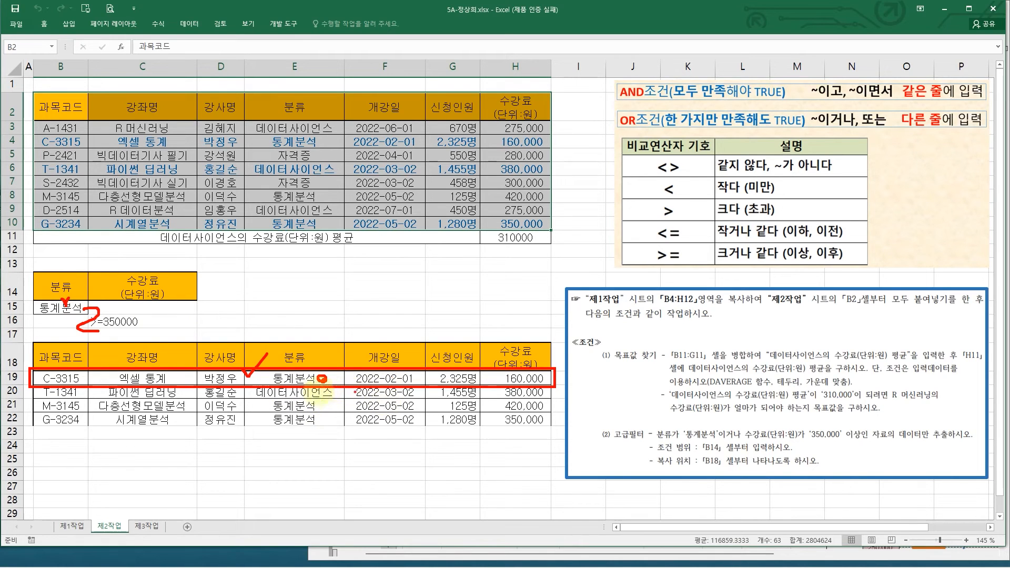
drag(311, 397, 346, 422)
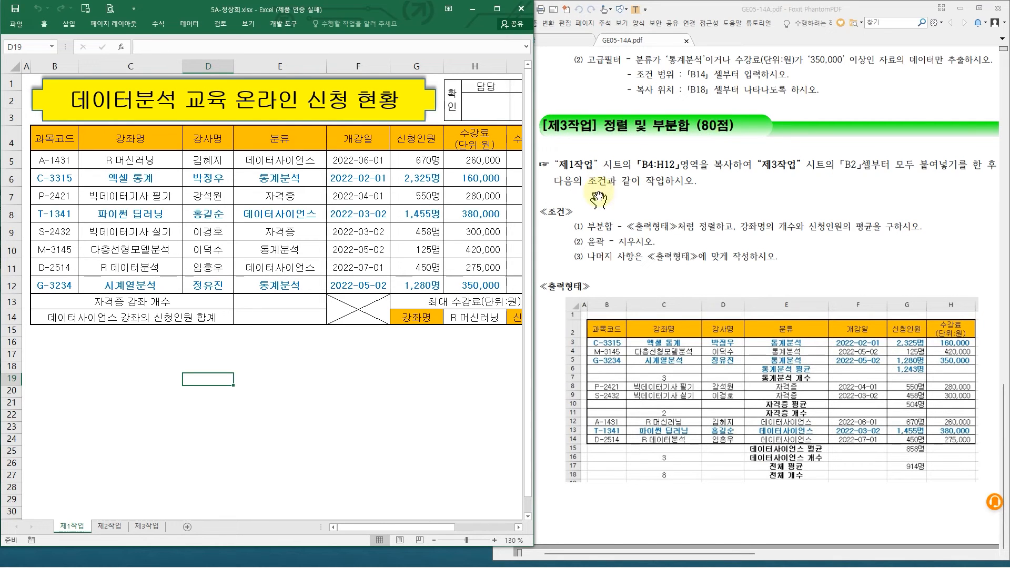
Copy the 제1작업 table B4:H12 and paste it into 제3작업 at B2
drag(544, 149, 971, 199)
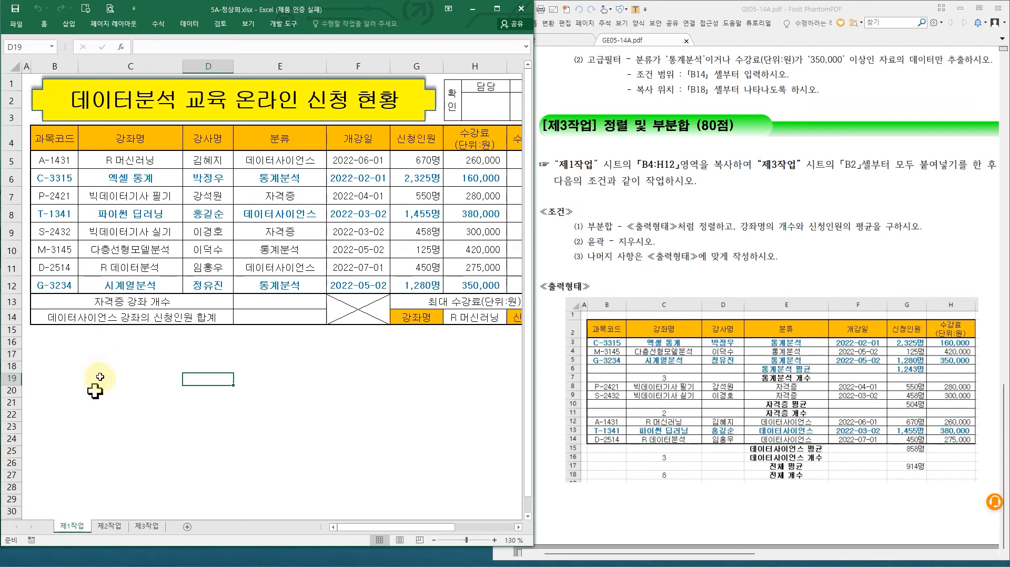
click(54, 139)
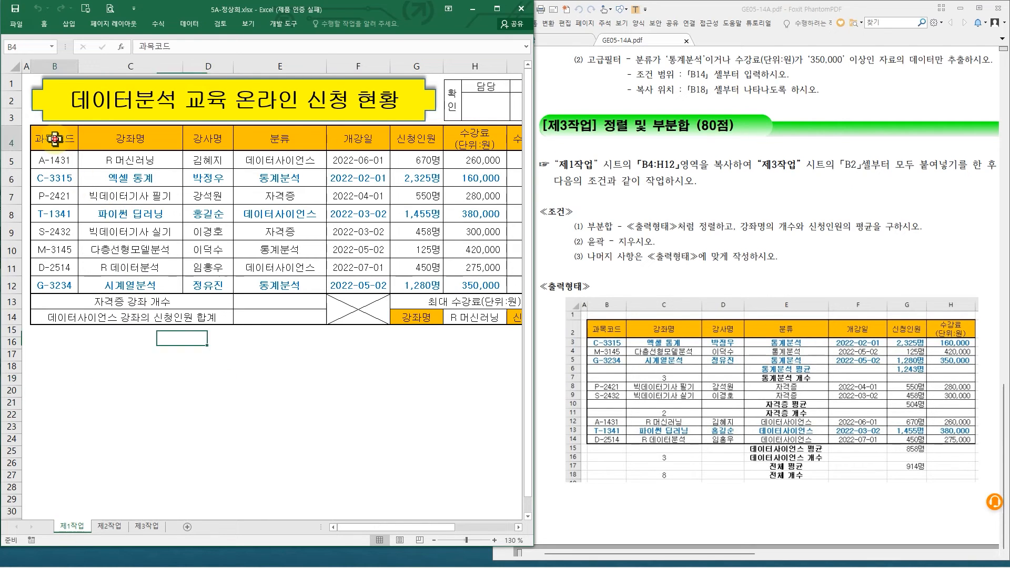
mouse_move(99, 139)
mouse_down()
mouse_move(378, 210)
mouse_move(489, 268)
mouse_move(474, 287)
mouse_up()
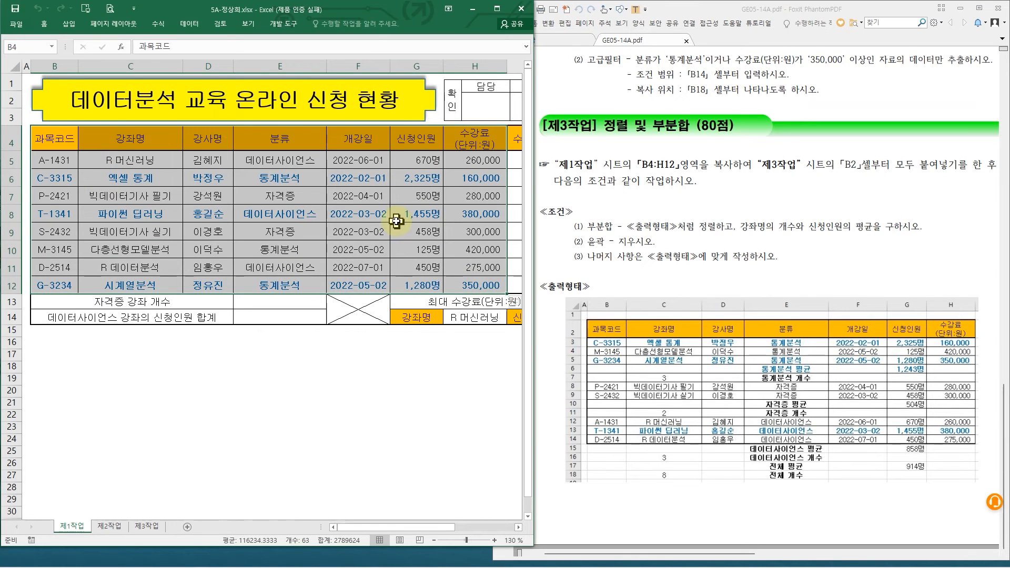
key(ctrl+c)
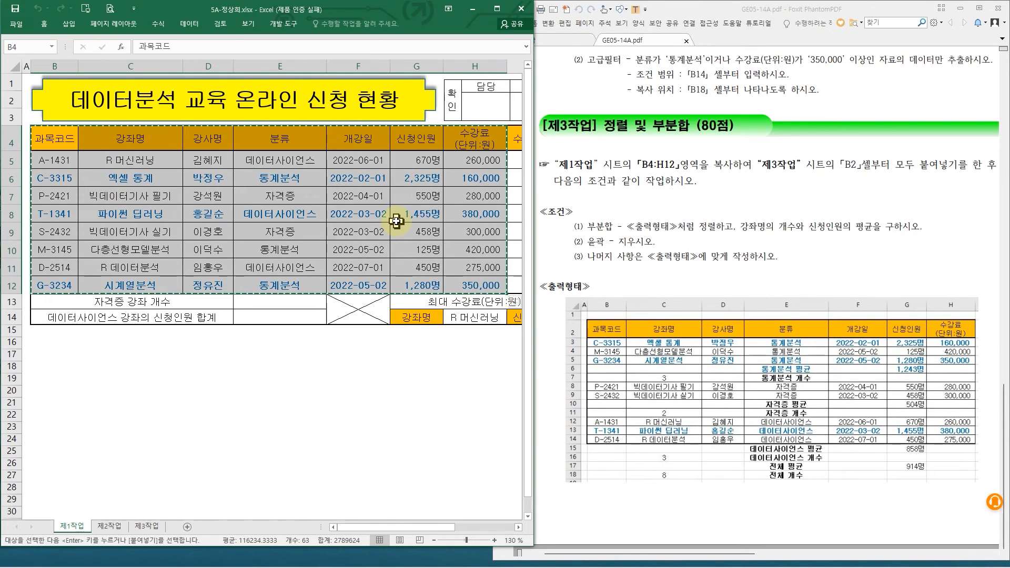
click(145, 526)
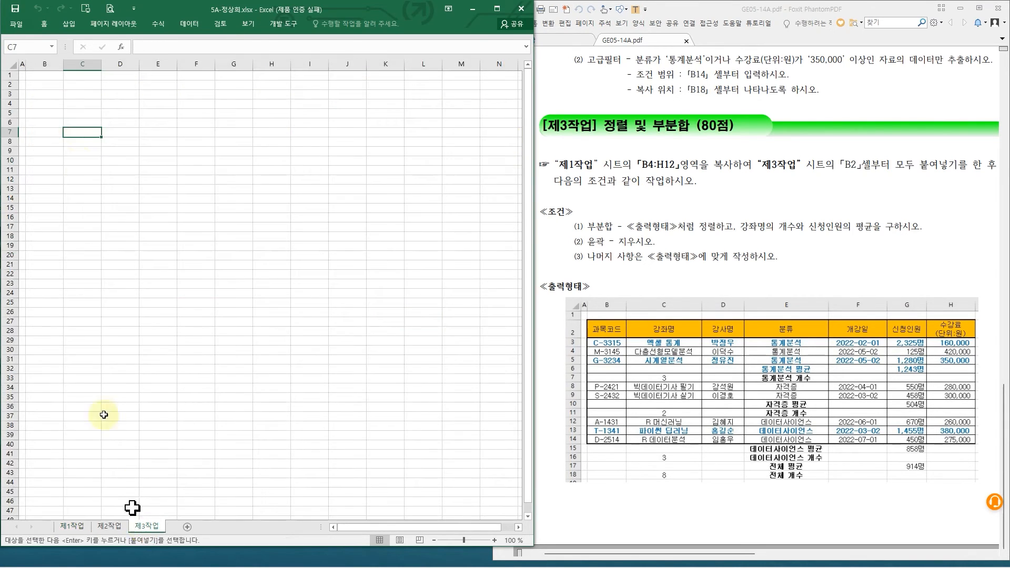
click(46, 85)
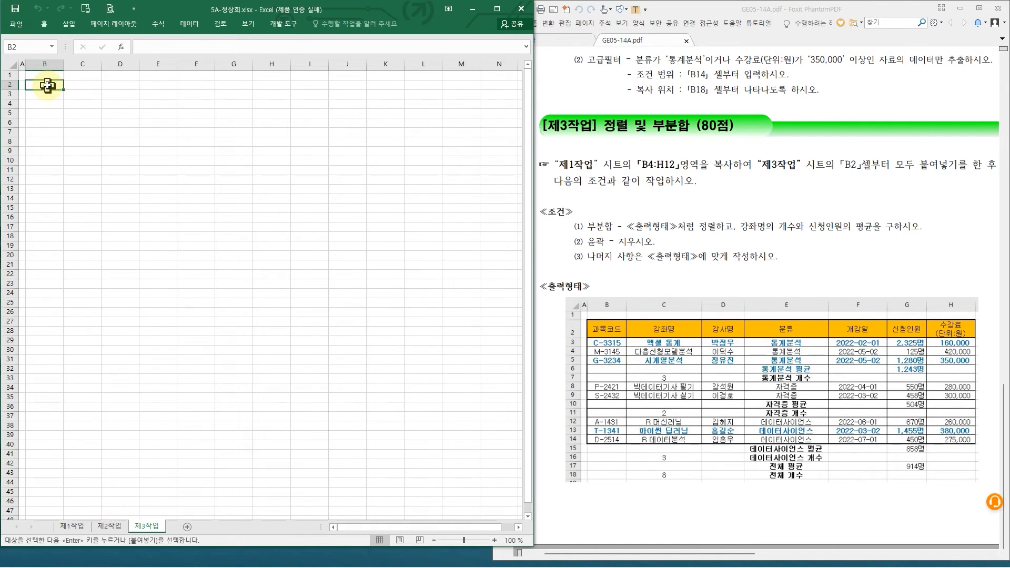
key(ctrl+v)
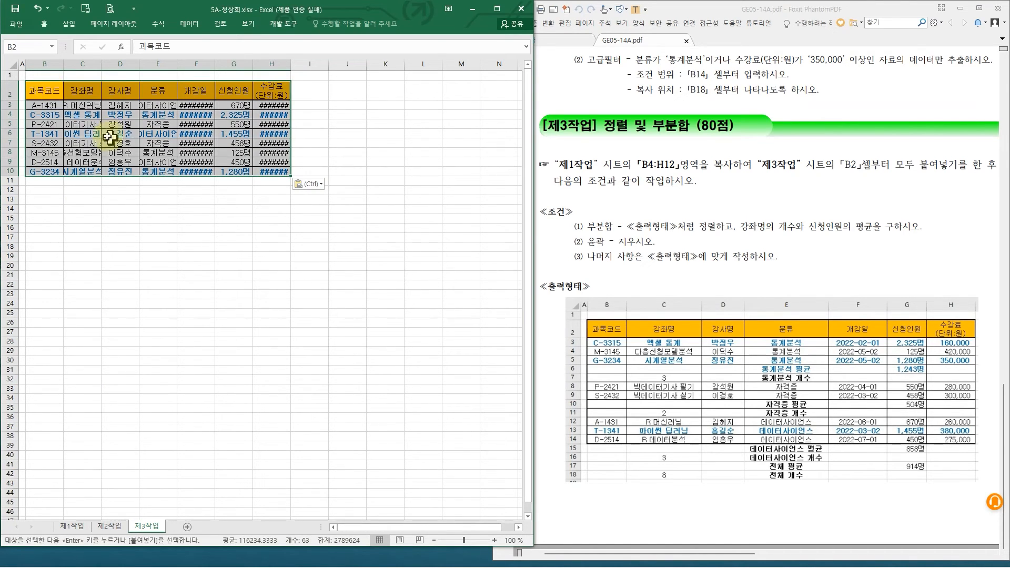
key(Escape)
Auto-fit columns B through H to their contents
scroll(130, 94, up, 4)
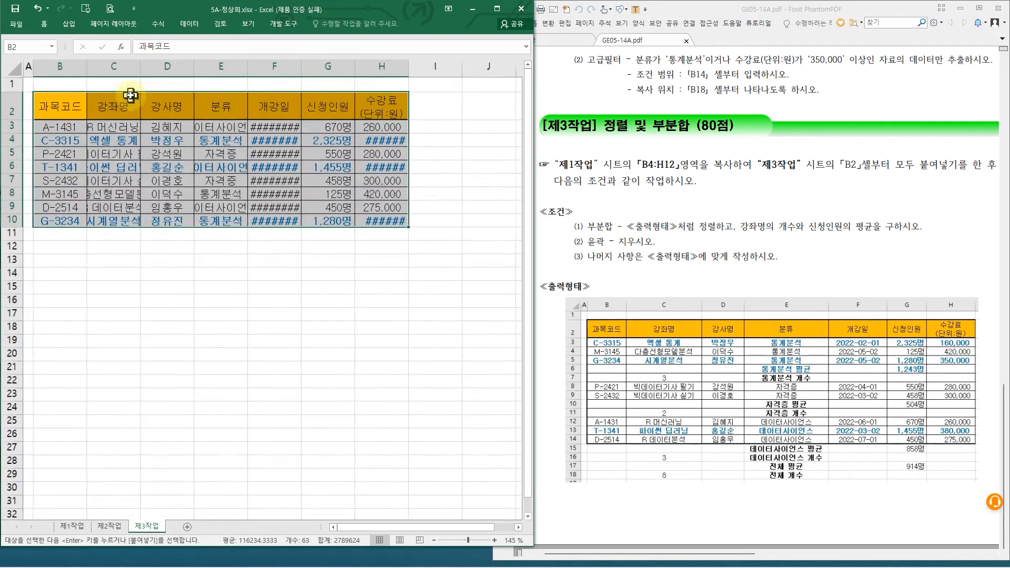
click(68, 69)
drag(131, 69, 421, 68)
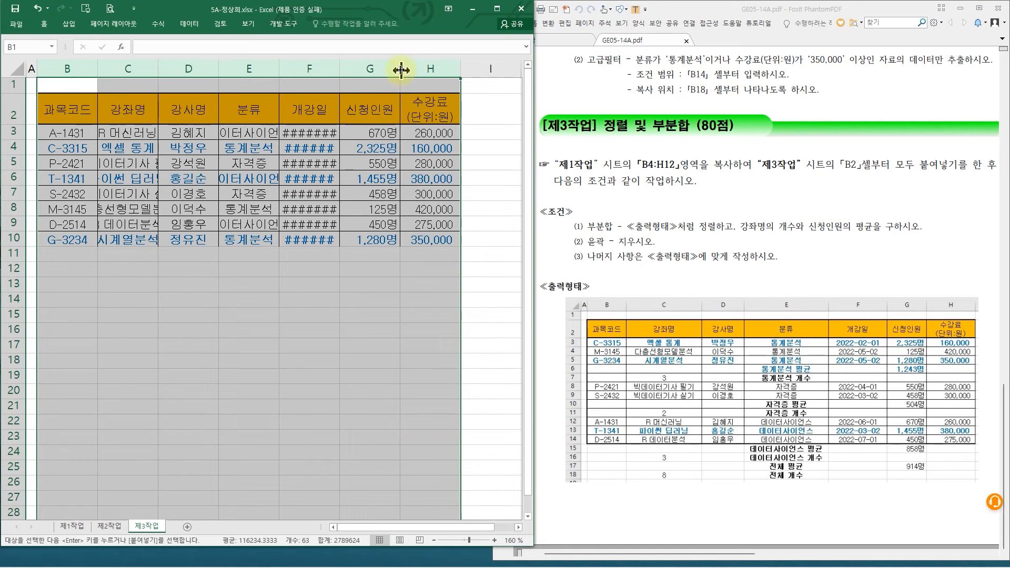
double_click(400, 69)
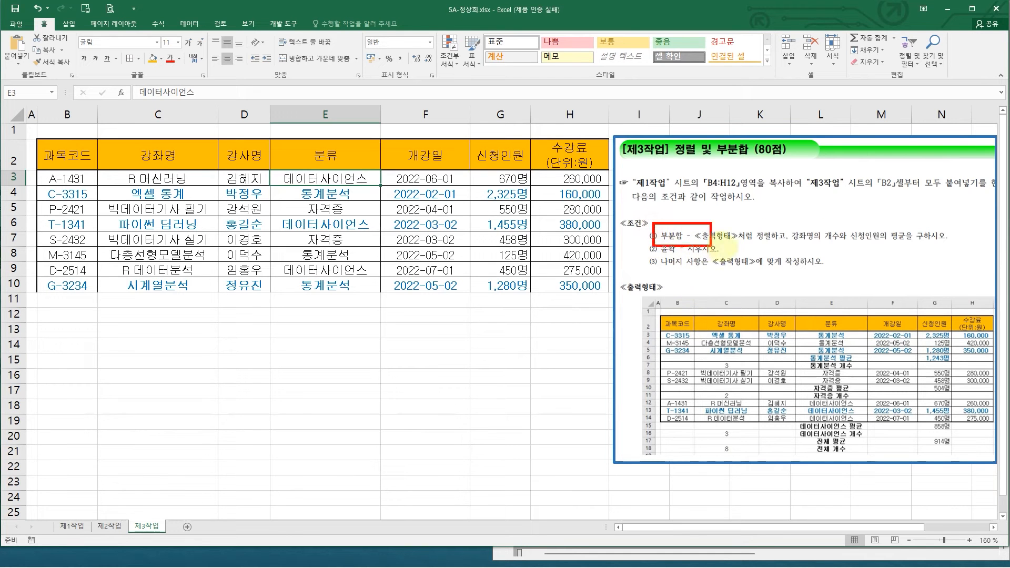
drag(711, 244, 789, 243)
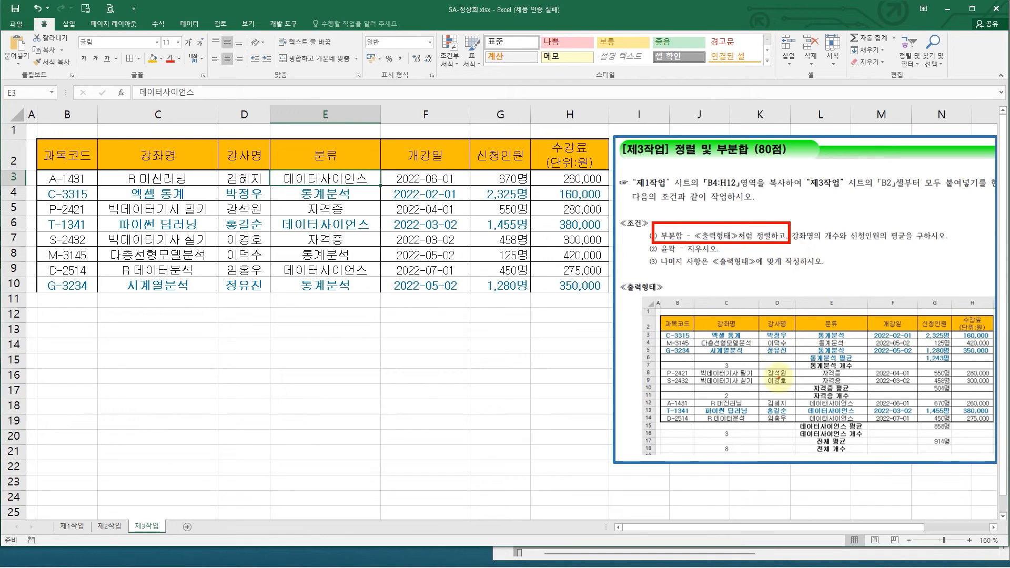
Sort the table by 분류 descending: 통계분석, 자격증, then 데이터사이언스
drag(794, 316, 869, 461)
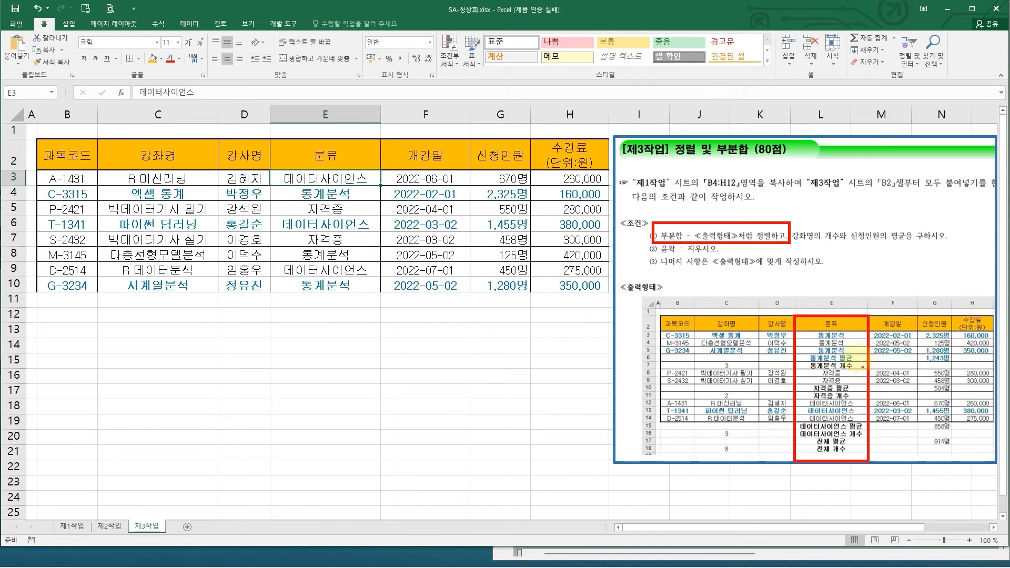
mouse_move(853, 341)
mouse_down()
mouse_move(863, 429)
mouse_move(877, 414)
mouse_up()
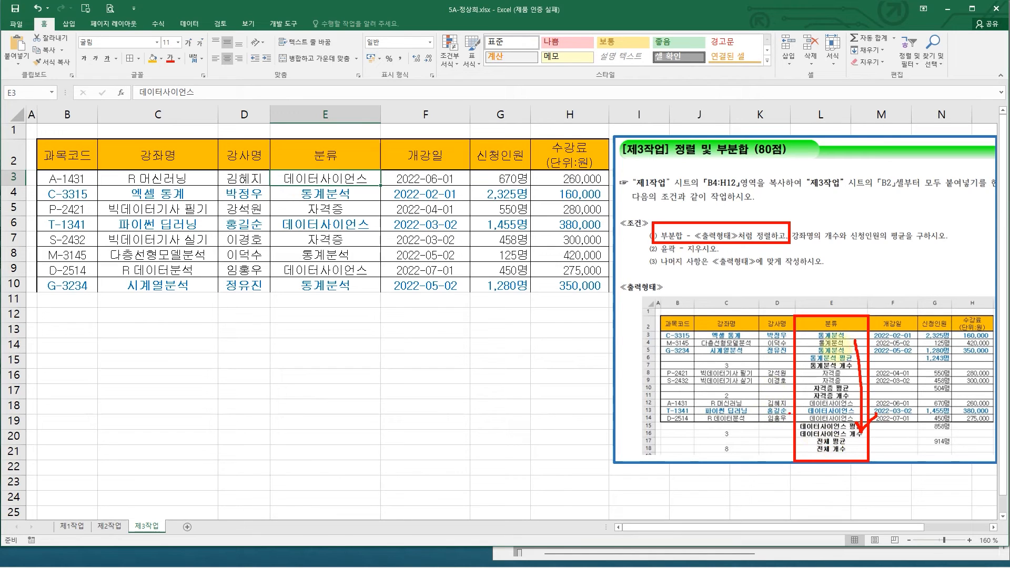
key(Escape)
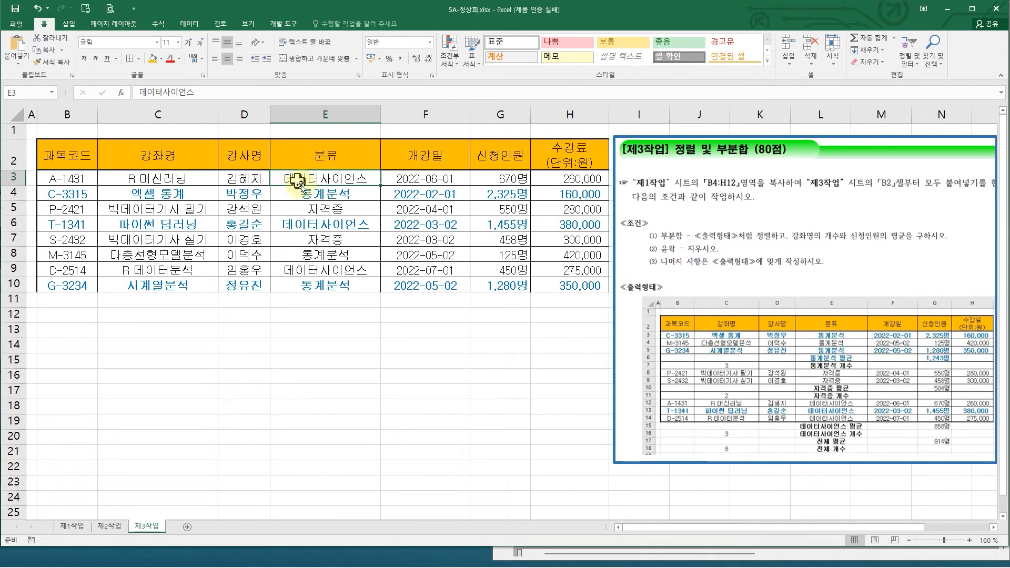
drag(317, 182, 320, 172)
click(331, 152)
mouse_move(326, 207)
mouse_down()
mouse_move(340, 211)
mouse_move(343, 238)
mouse_up()
key(Escape)
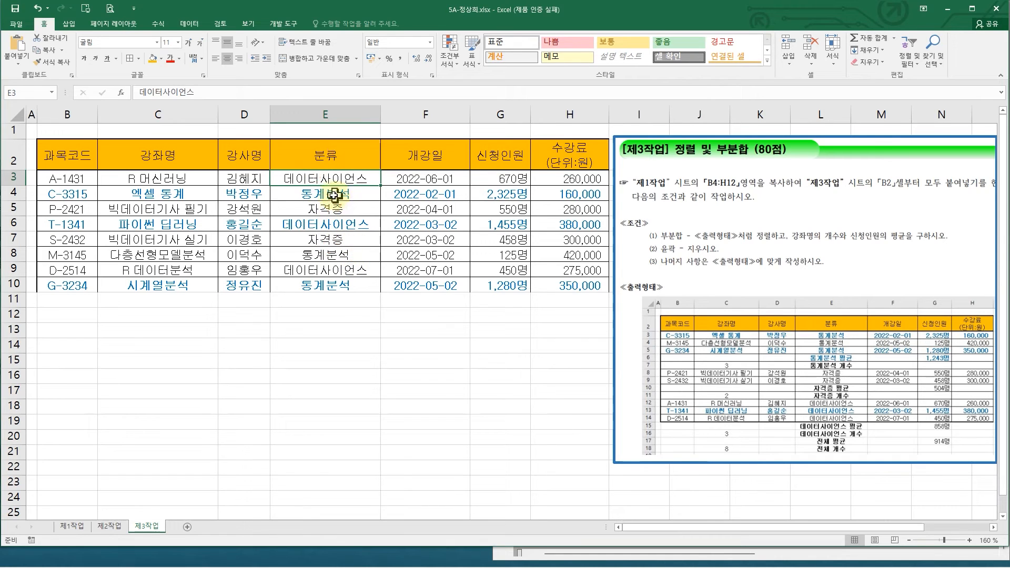
click(342, 192)
click(334, 211)
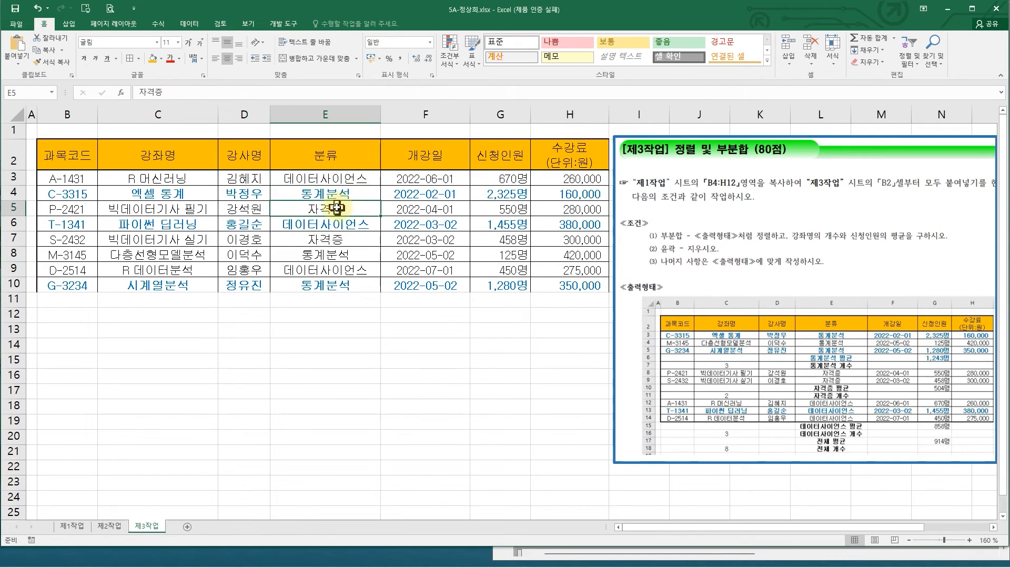
click(191, 24)
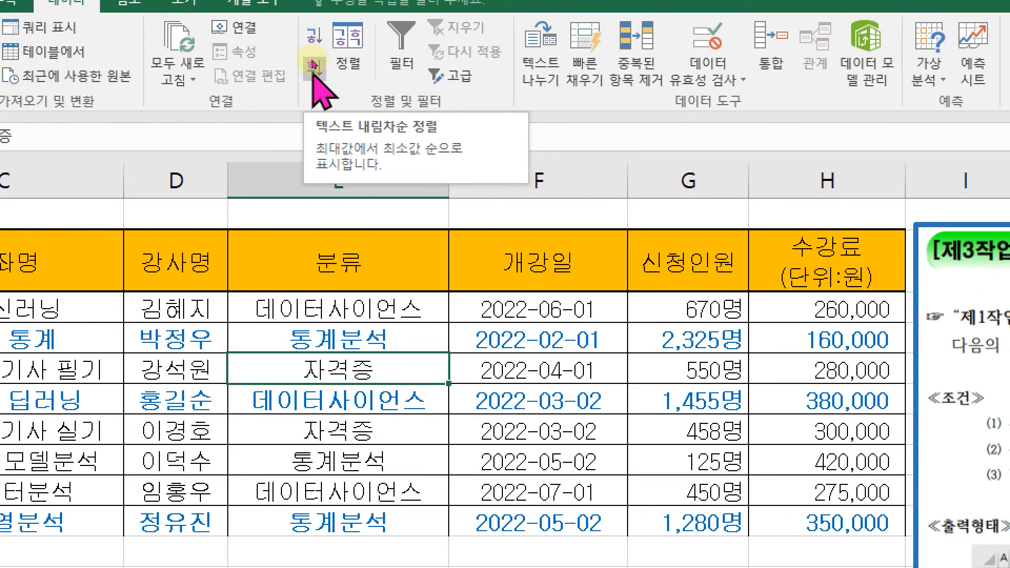
click(314, 65)
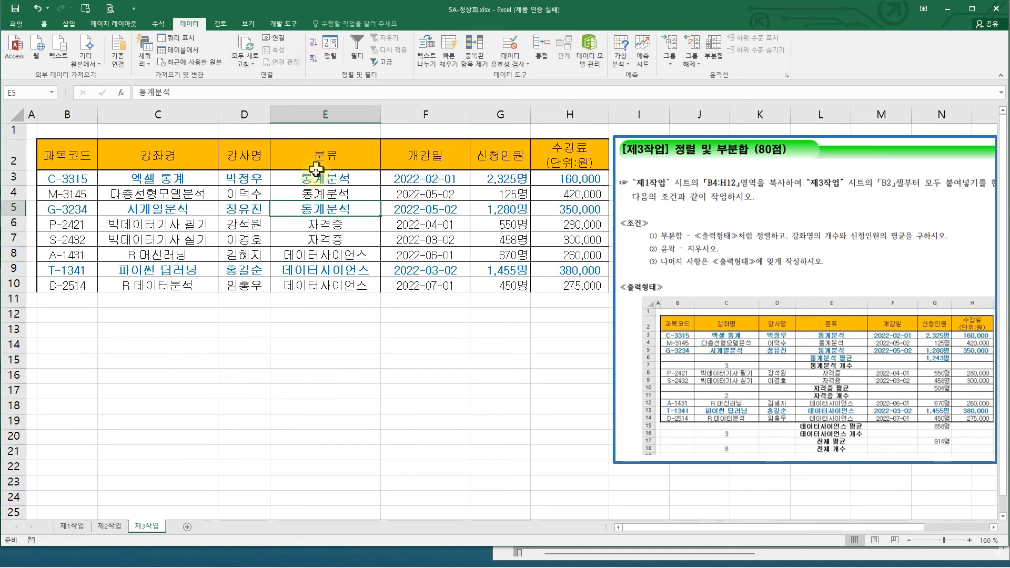
mouse_move(805, 330)
mouse_down()
mouse_move(850, 358)
mouse_move(839, 418)
mouse_move(852, 421)
mouse_up()
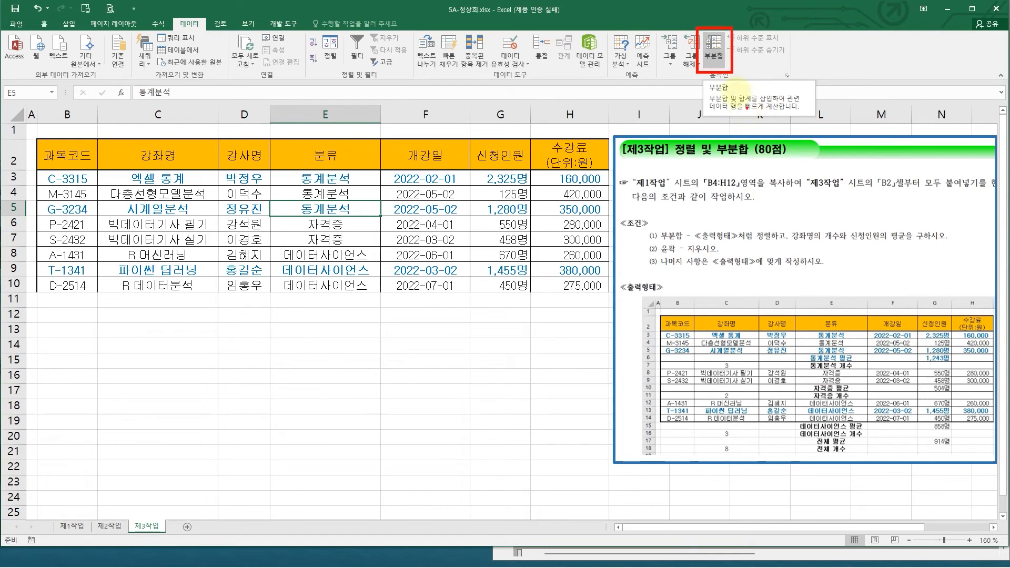
Open the Subtotal (부분합) dialog and group by 분류
click(714, 56)
drag(341, 153, 469, 243)
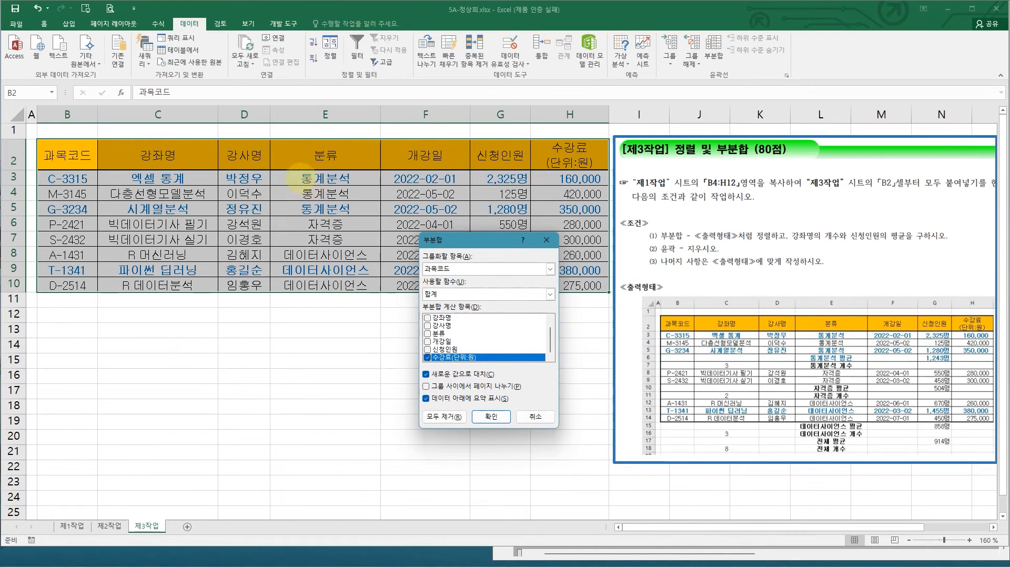
drag(295, 172, 362, 213)
drag(273, 224, 368, 248)
drag(274, 250, 393, 301)
mouse_move(347, 164)
mouse_down()
mouse_move(308, 136)
mouse_move(346, 151)
mouse_move(455, 237)
mouse_up()
key(Escape)
click(479, 271)
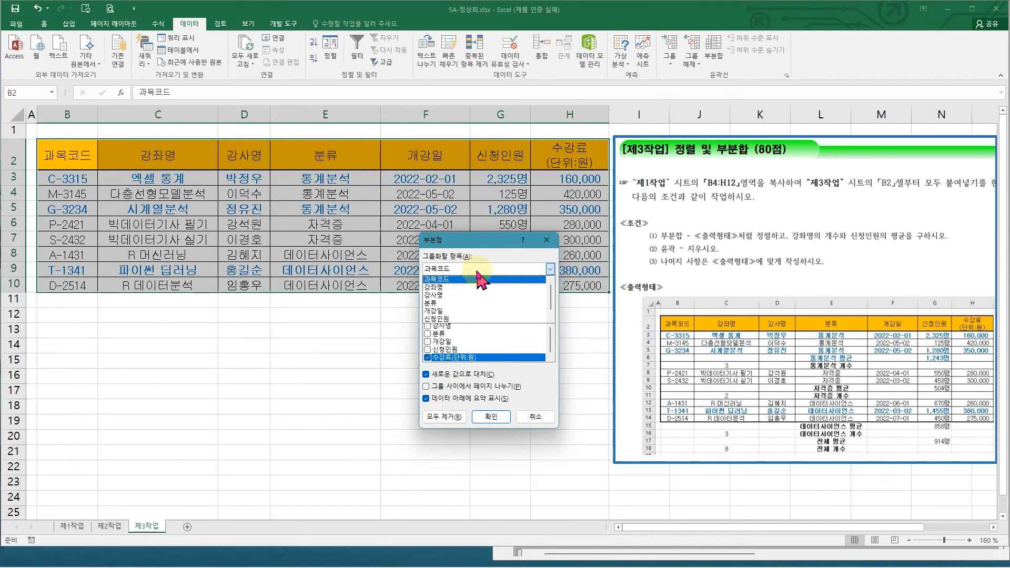
click(453, 304)
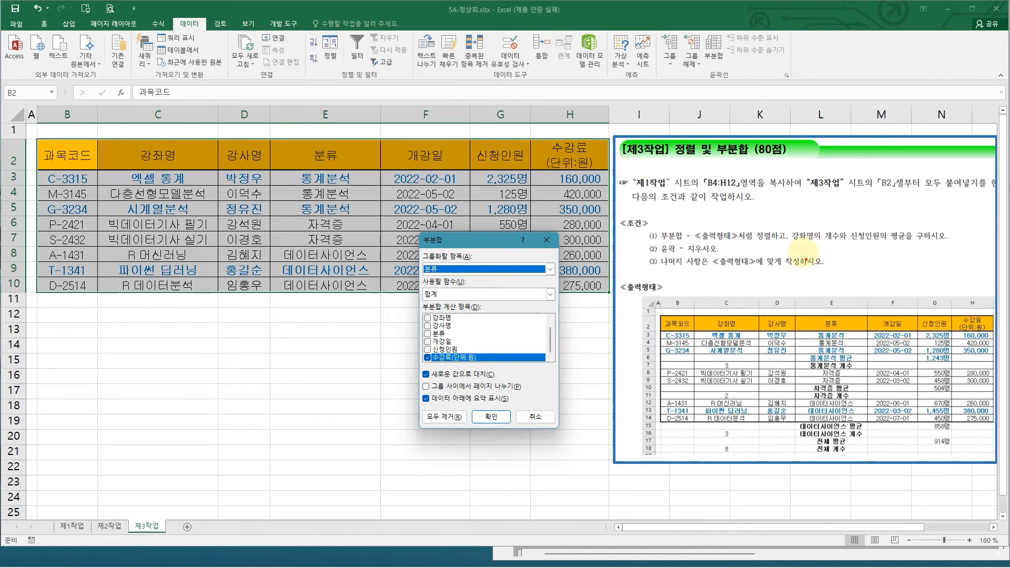
Count (개수) only the 강좌명 field, unchecking 수강료, and apply the subtotals
drag(795, 239, 828, 245)
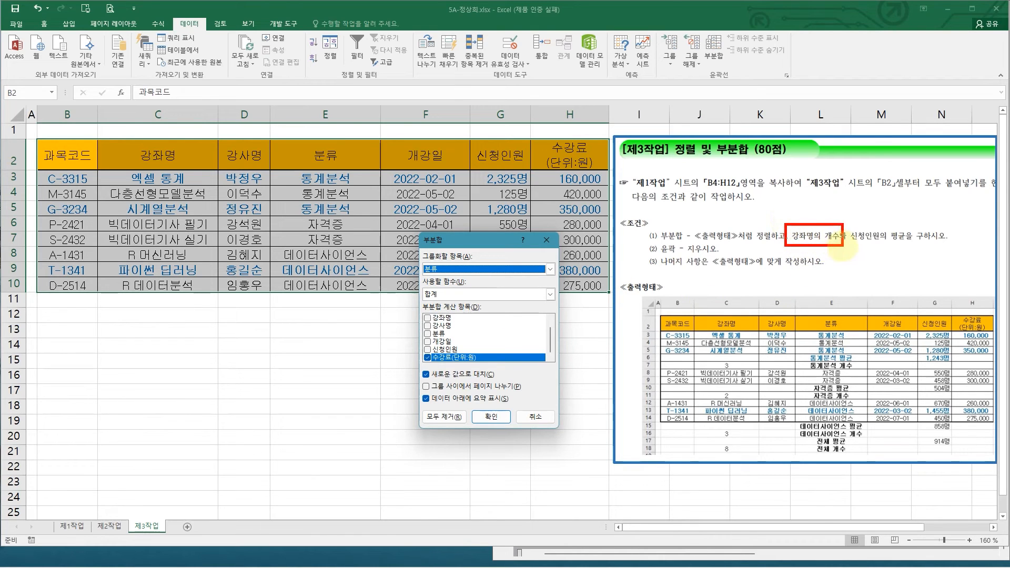
key(Escape)
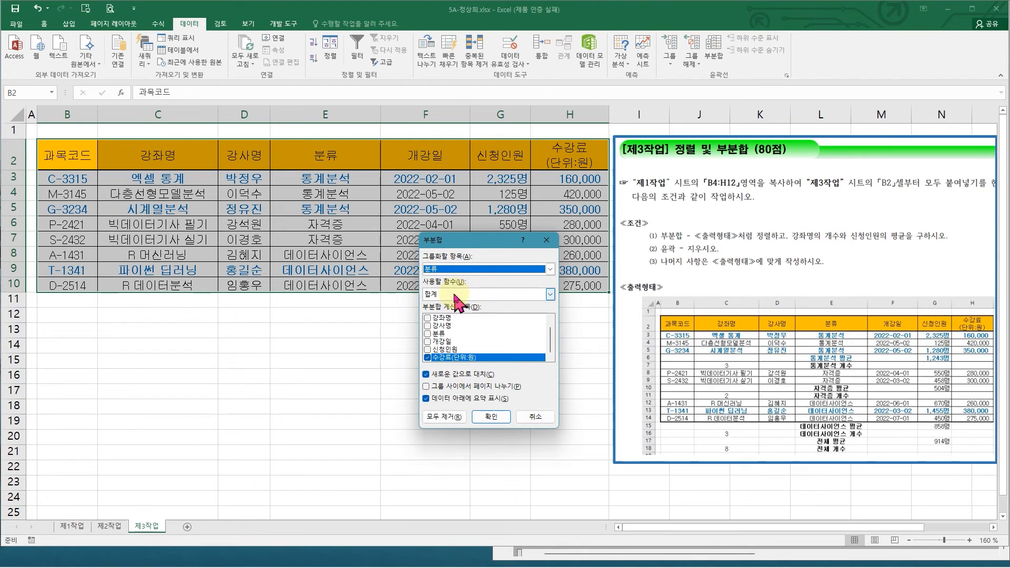
click(454, 296)
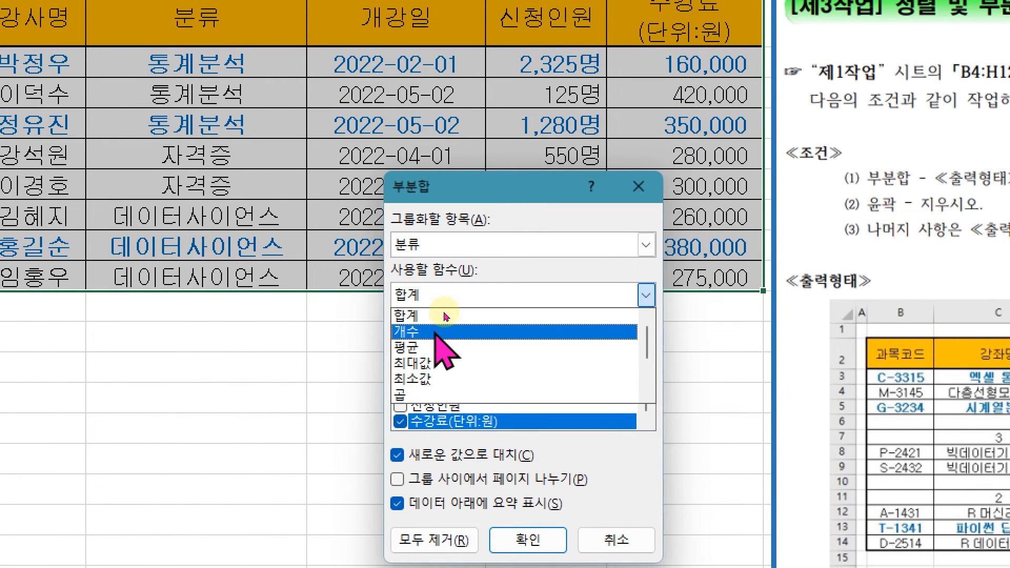
click(437, 333)
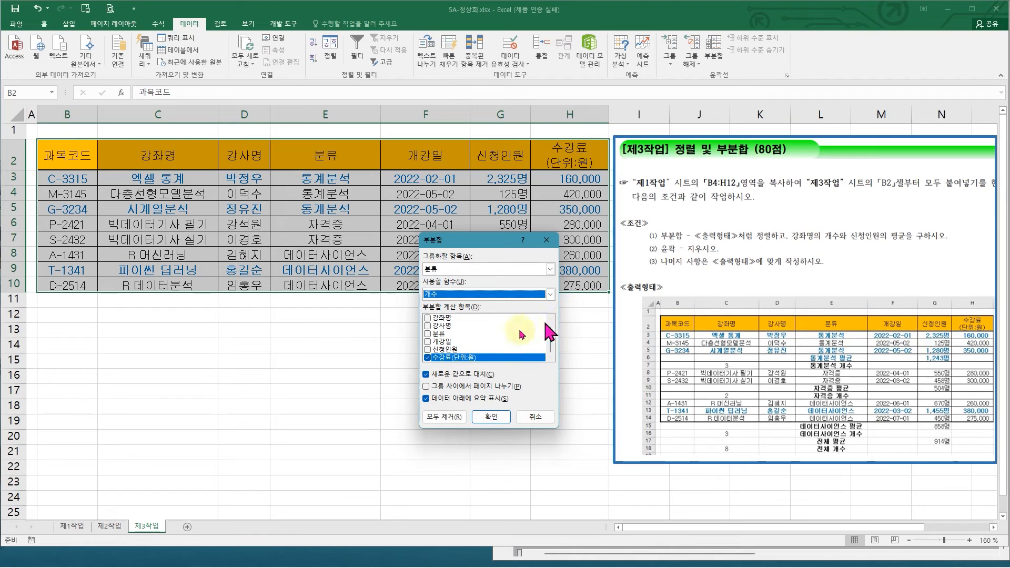
click(427, 357)
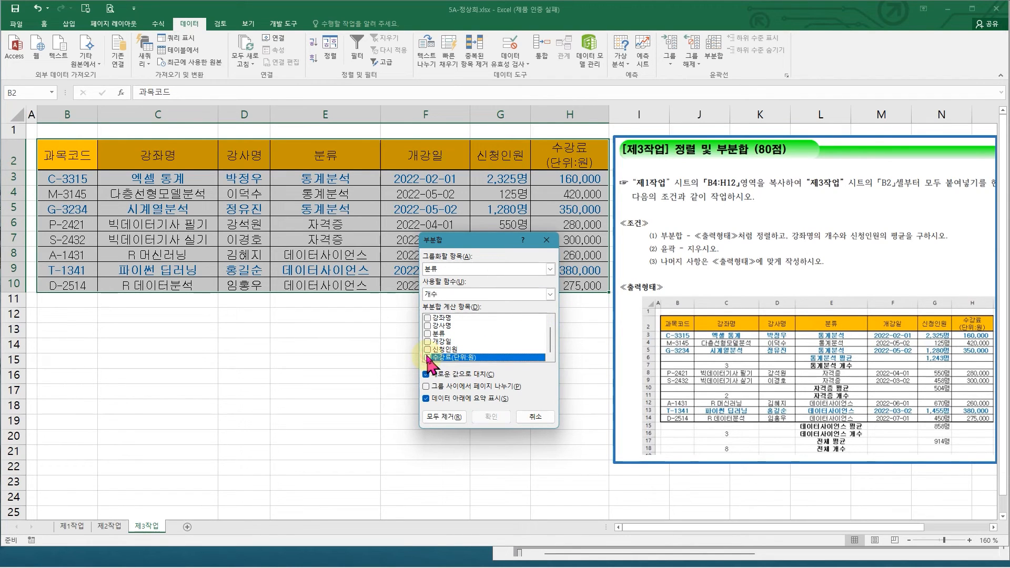
click(427, 319)
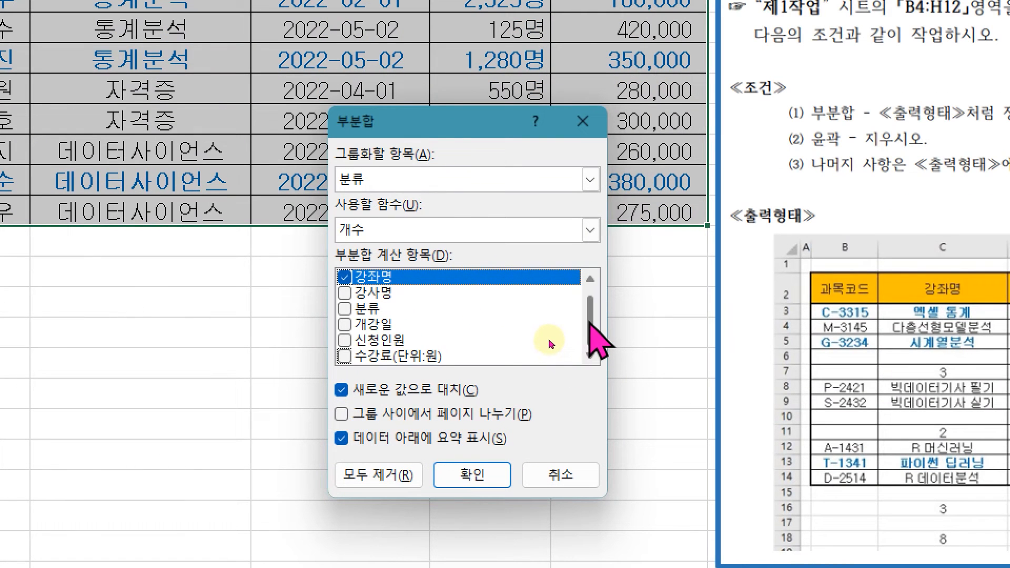
drag(592, 321, 593, 356)
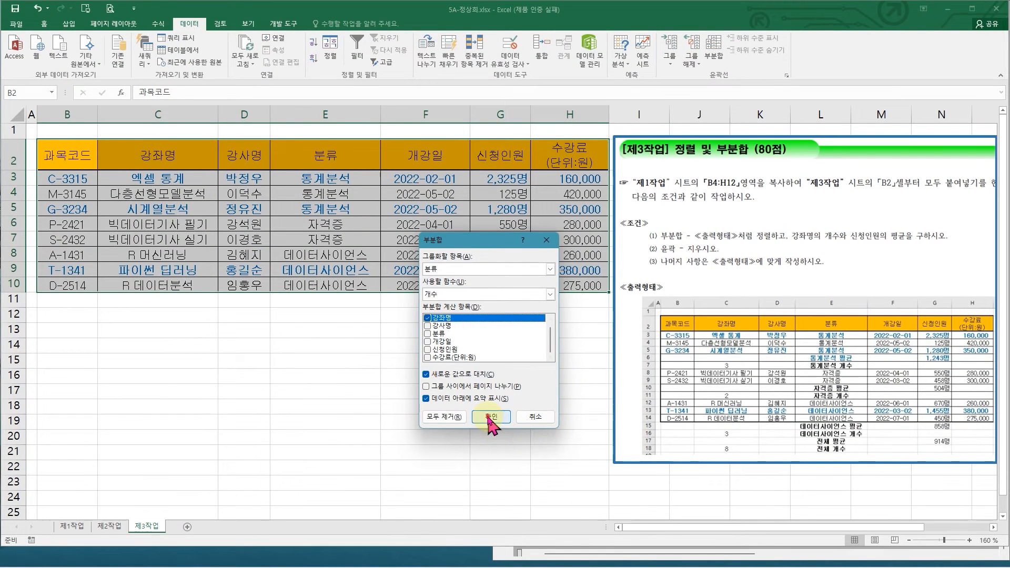
click(491, 417)
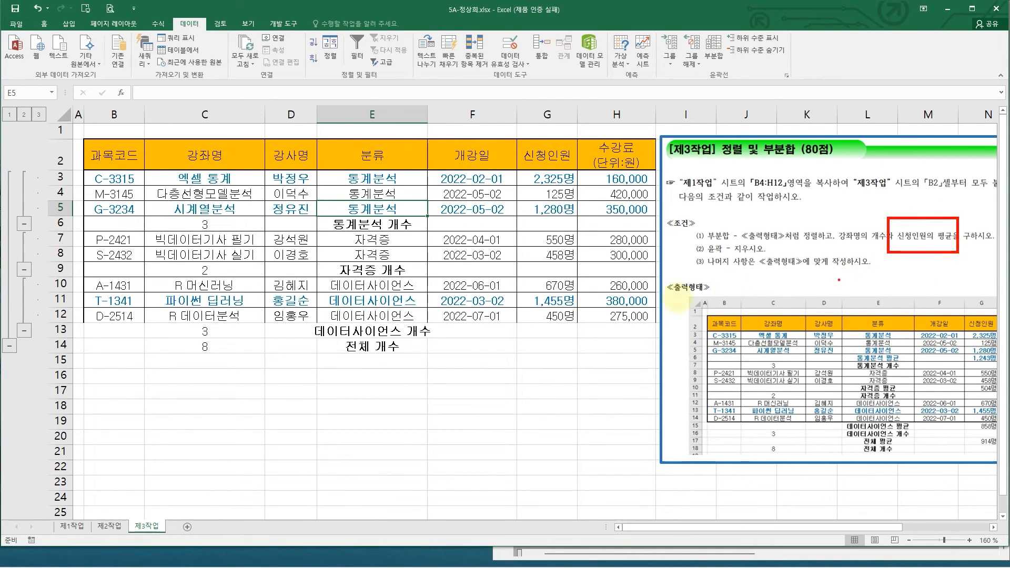
Reopen the Subtotal dialog and switch the function to 평균 (average)
click(372, 229)
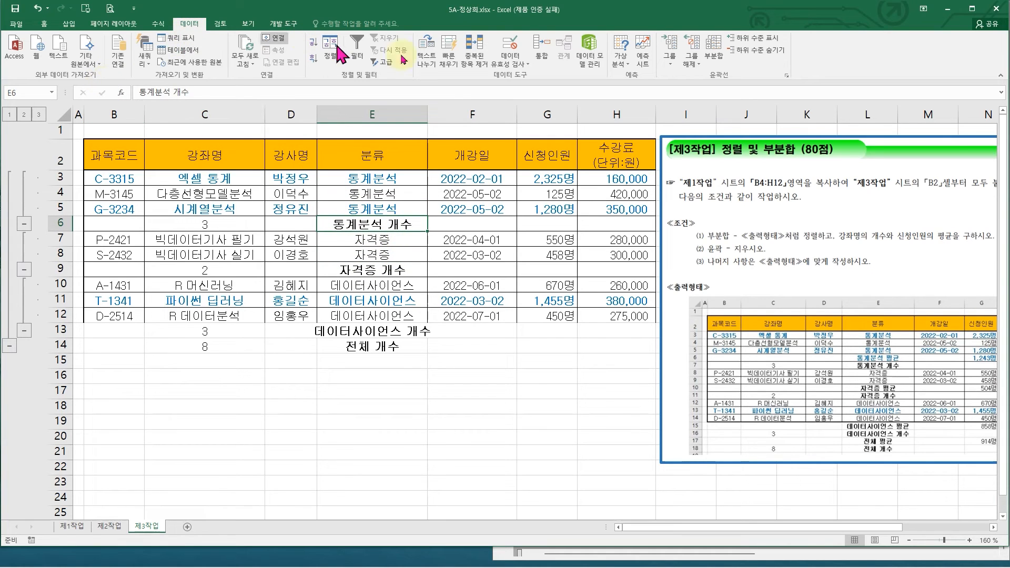
click(721, 67)
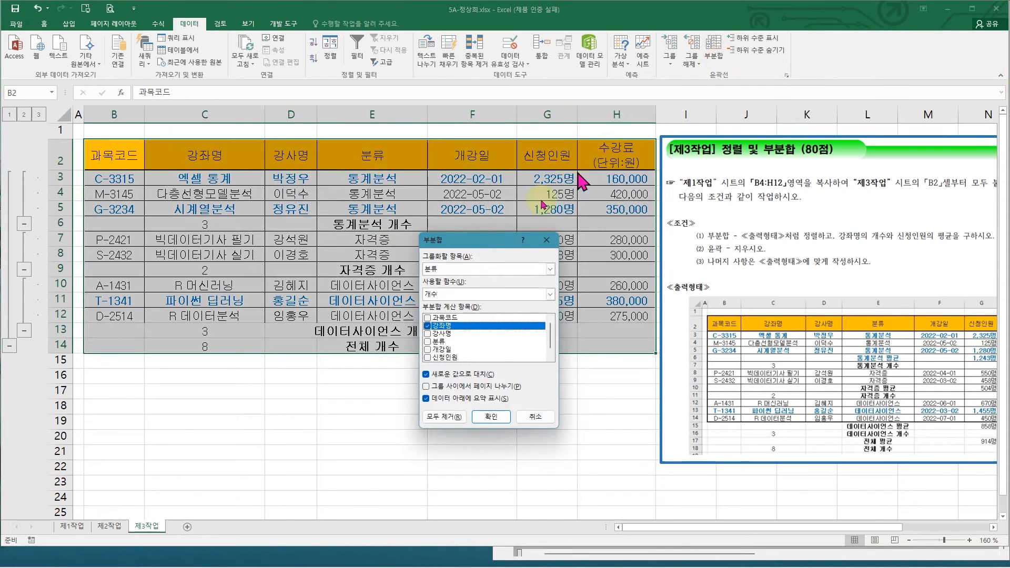
drag(488, 252, 496, 233)
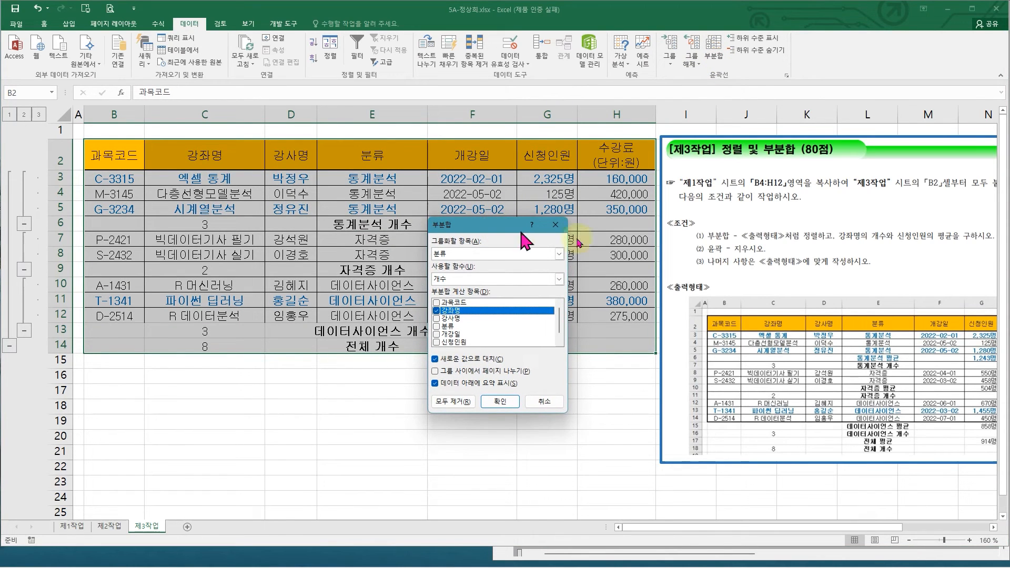
drag(929, 232, 961, 257)
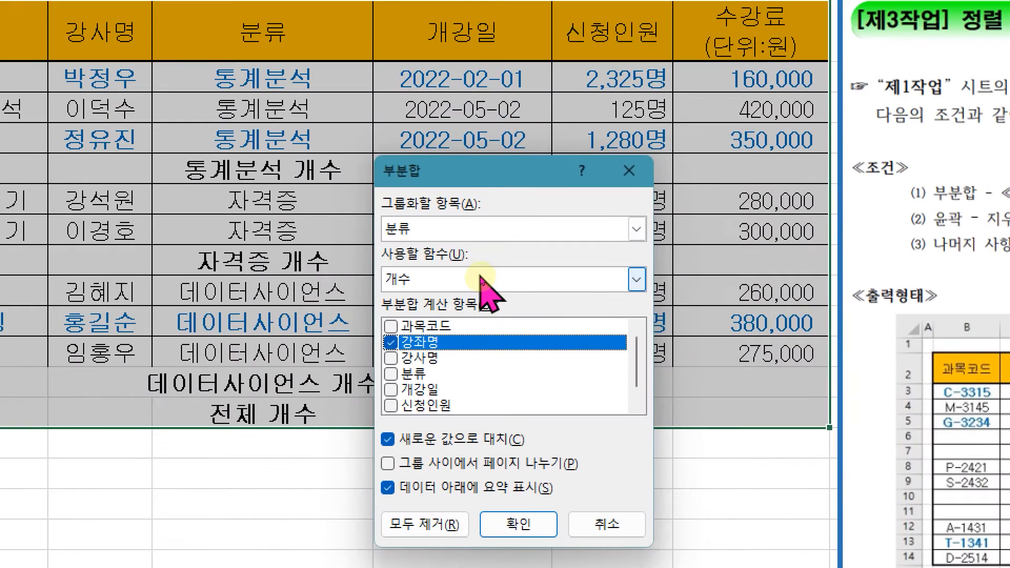
click(481, 280)
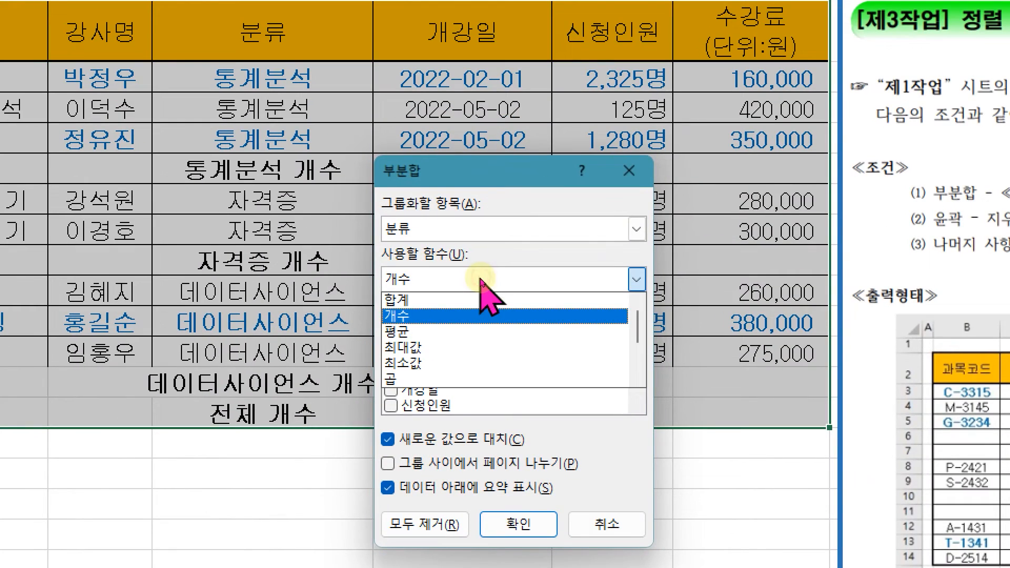
click(436, 335)
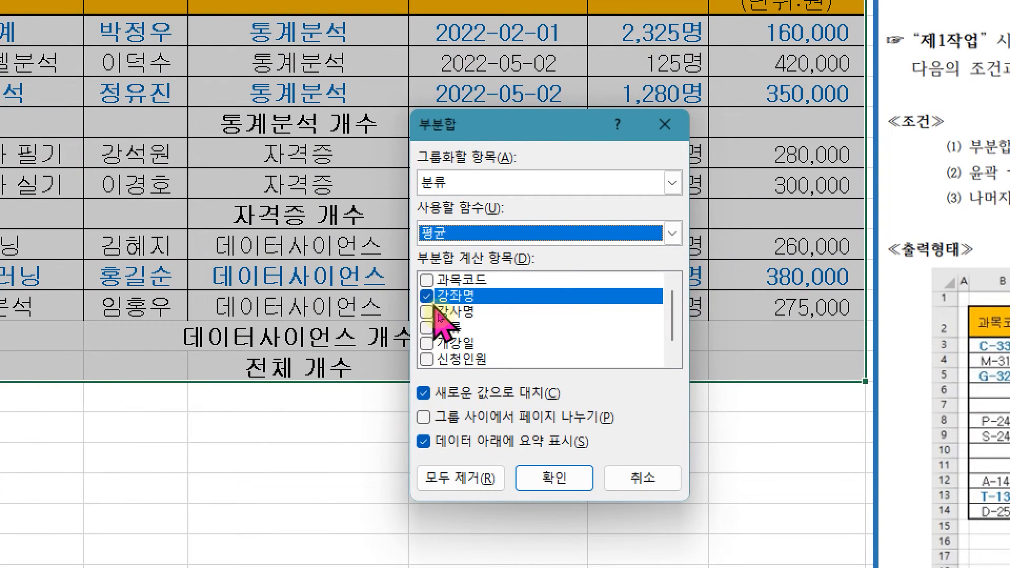
Average only 신청인원 instead of 강좌명, toggling 새로운 값으로 대치
click(427, 297)
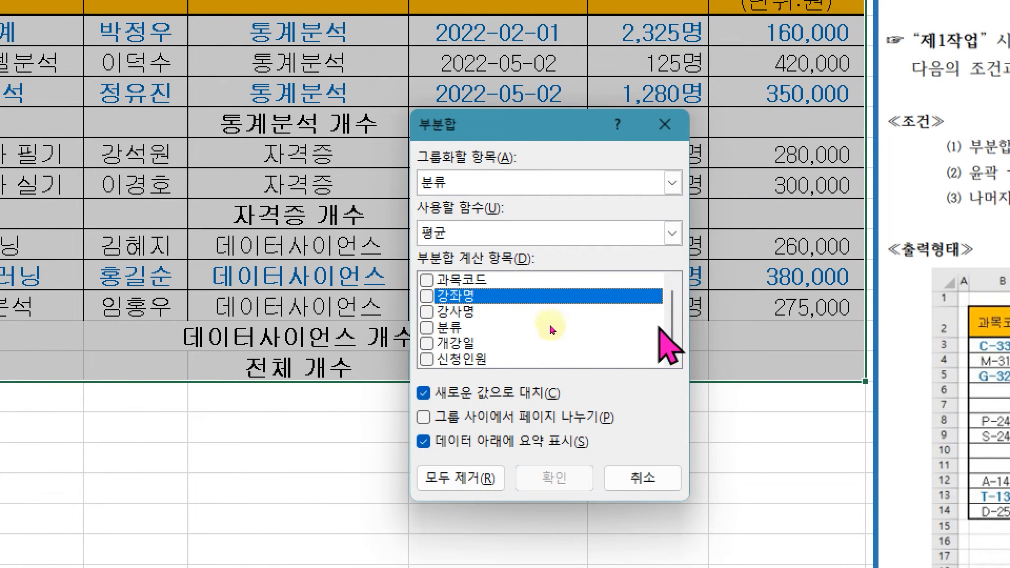
scroll(672, 321, down, 1)
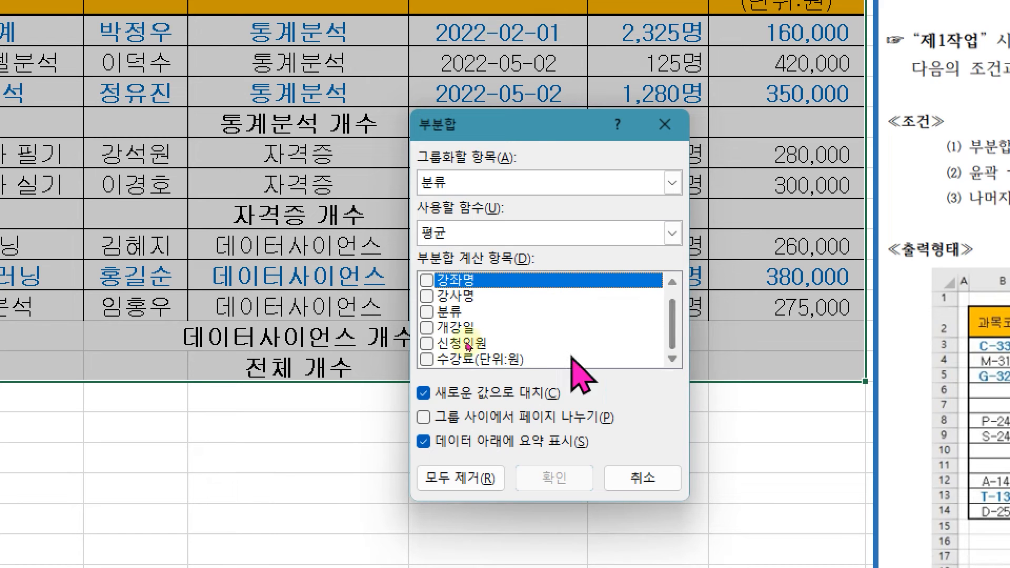
click(426, 359)
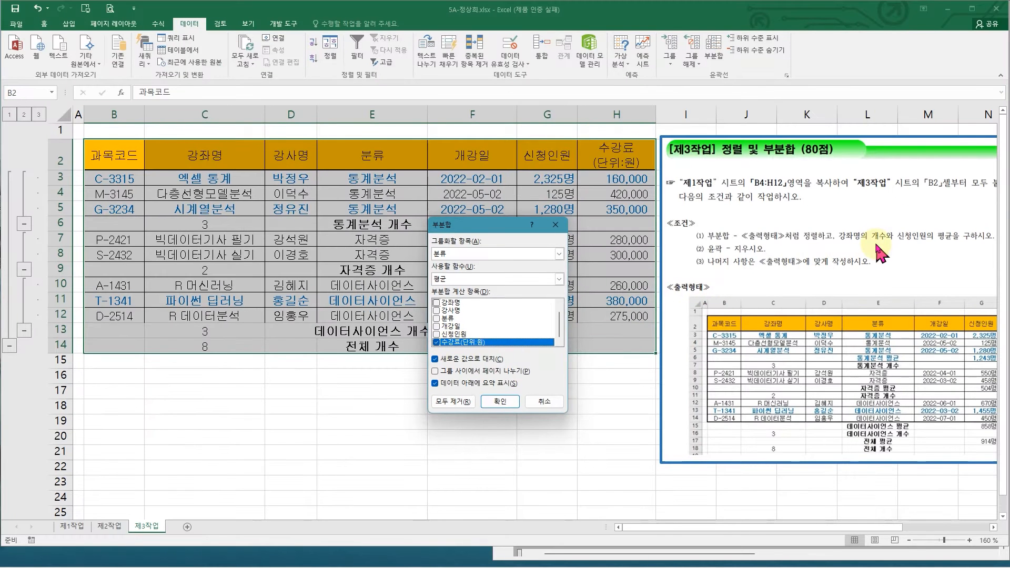
click(436, 333)
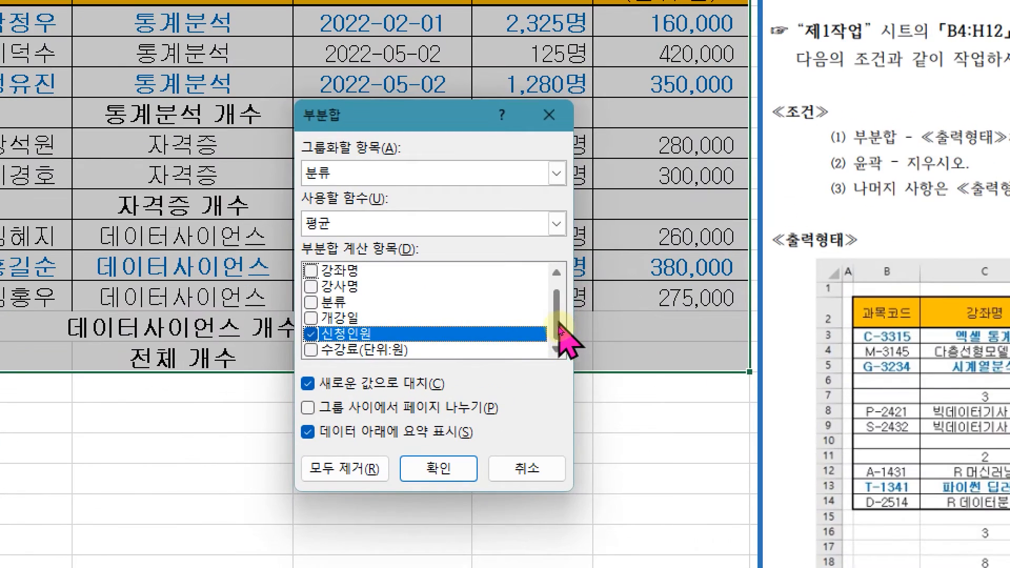
drag(558, 325, 557, 358)
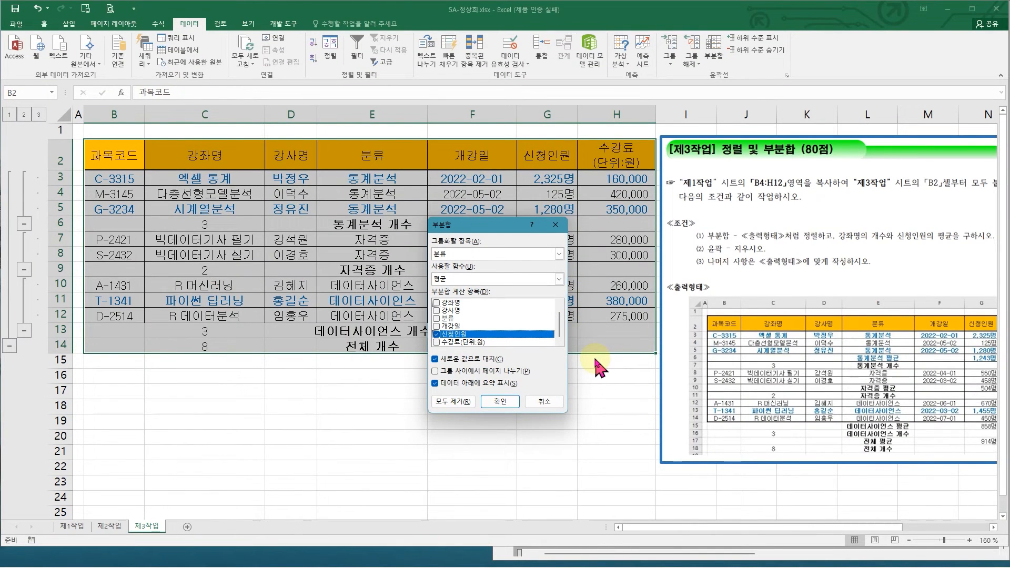
click(435, 359)
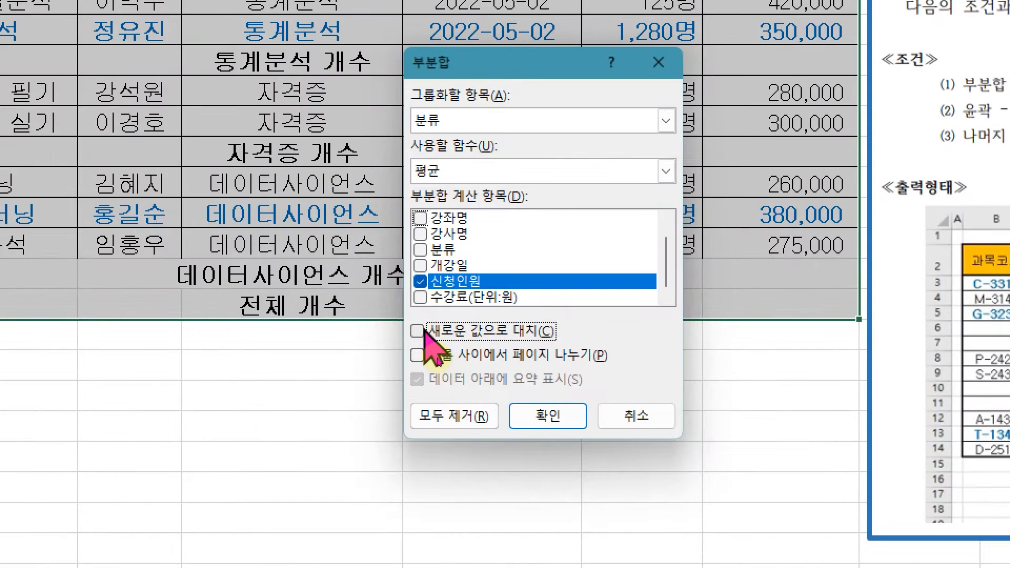
click(436, 359)
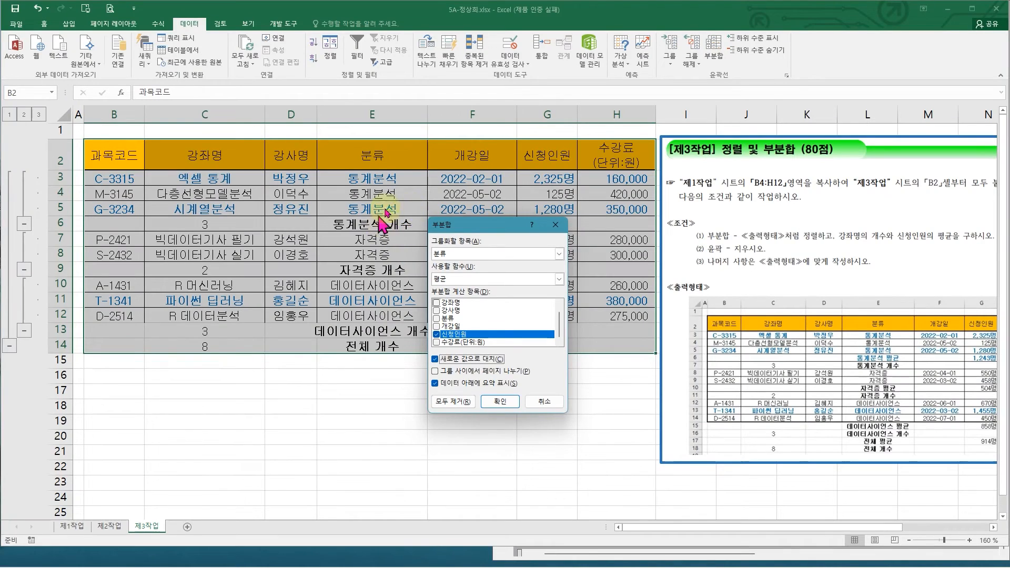
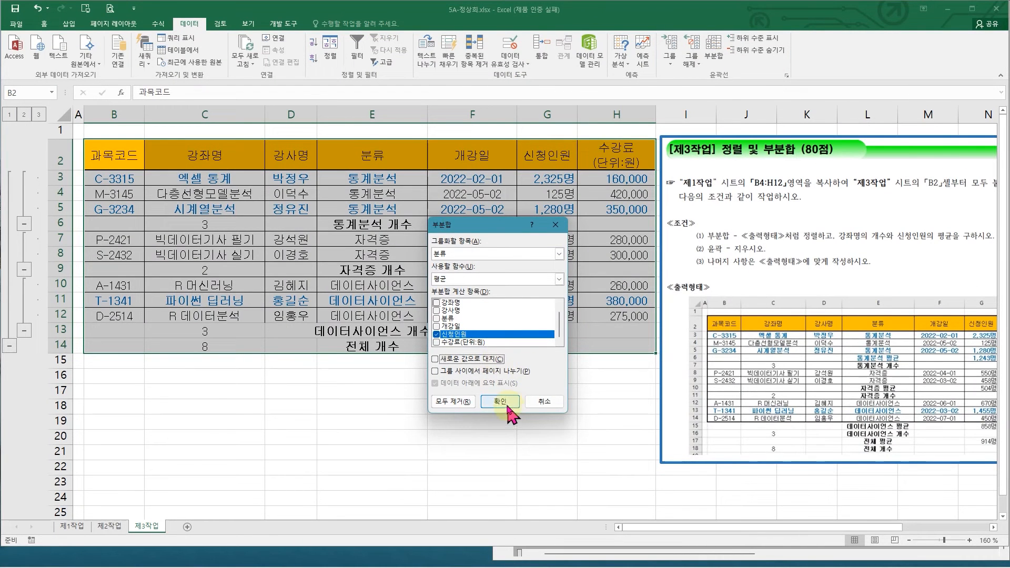
Add the 평균 신청인원 subtotals per 분류 while keeping the existing count subtotals
click(504, 403)
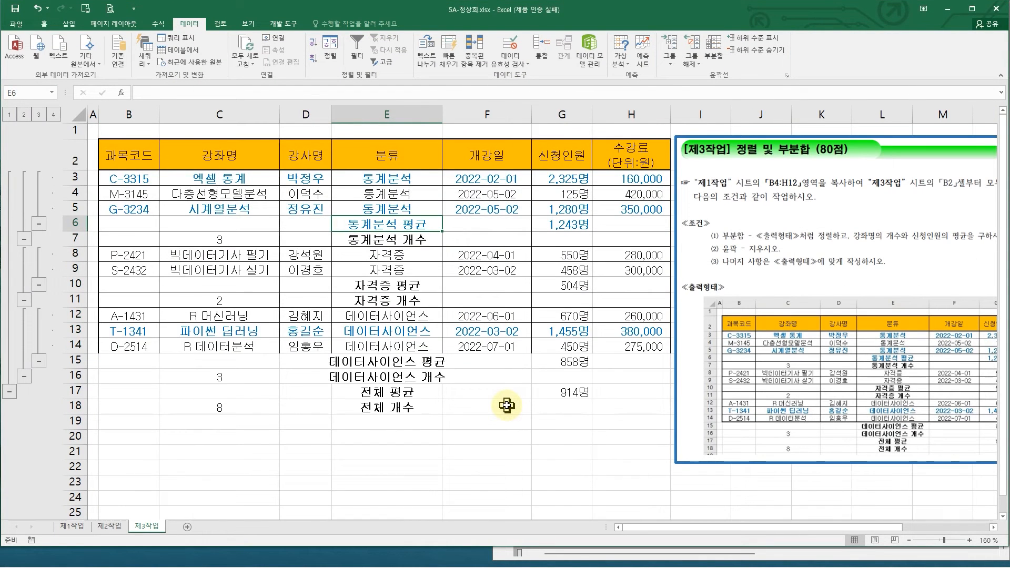
ctrl+scroll(506, 405, down, 1)
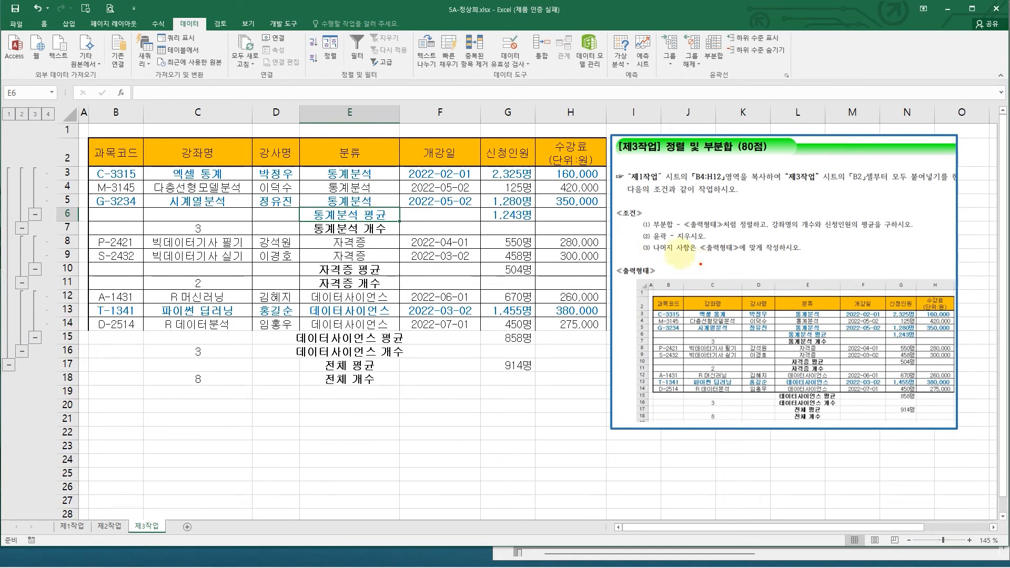
drag(642, 230, 705, 242)
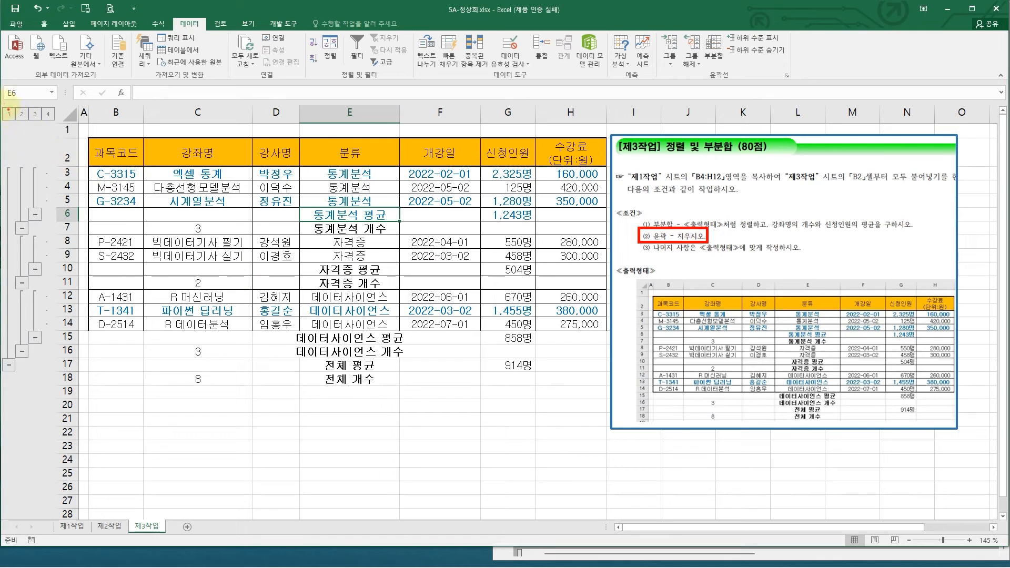
drag(24, 156, 57, 427)
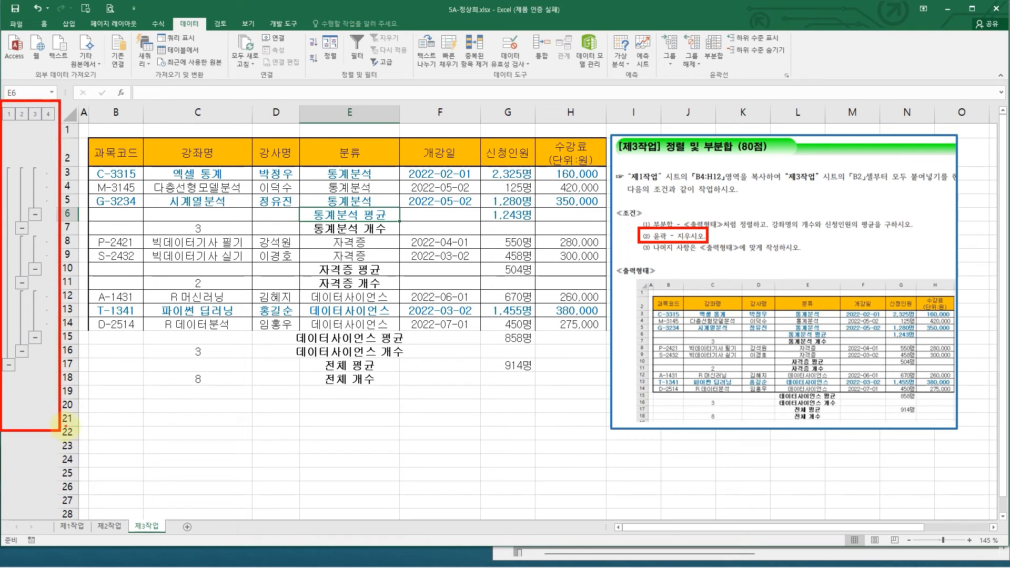
key(Escape)
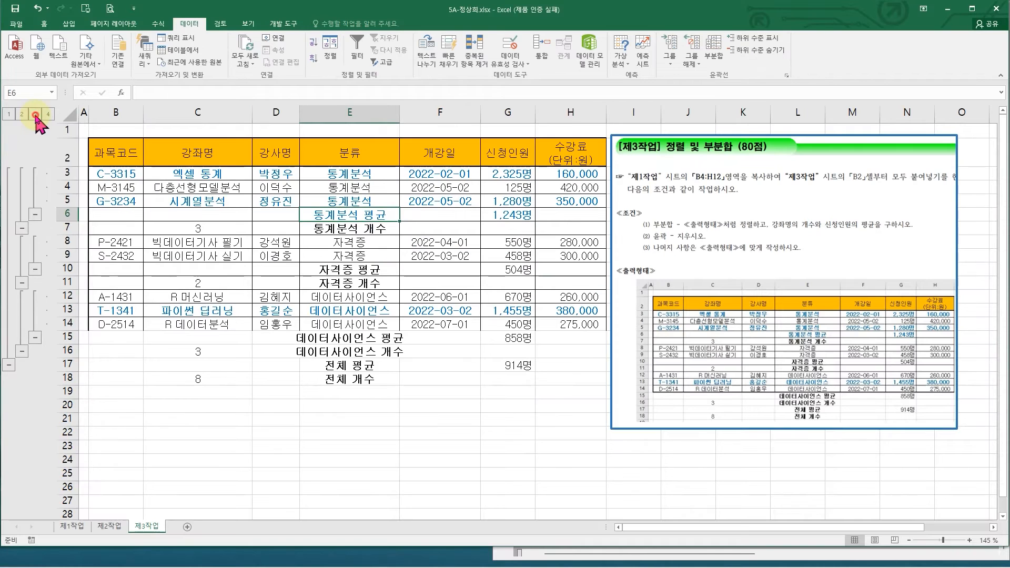
Step through outline levels 3, 2, 1, then back to 2, 3 and 4
click(35, 114)
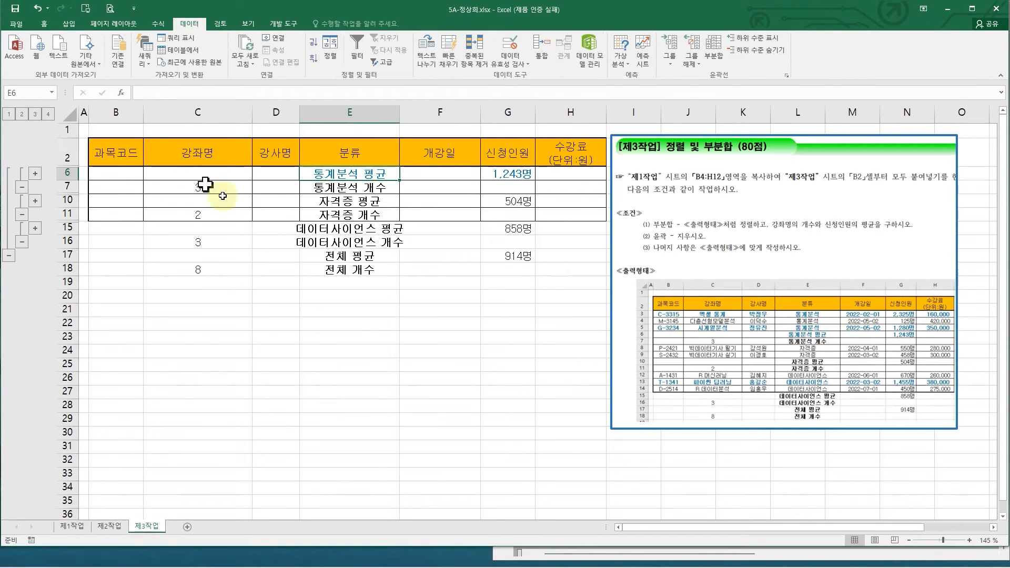
click(22, 115)
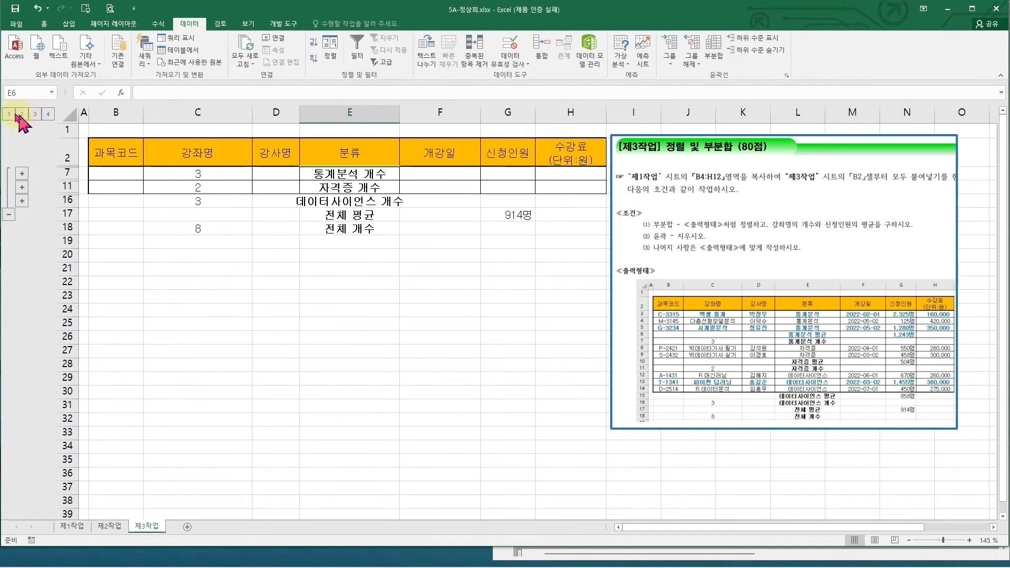
click(10, 114)
click(22, 115)
click(35, 114)
click(48, 115)
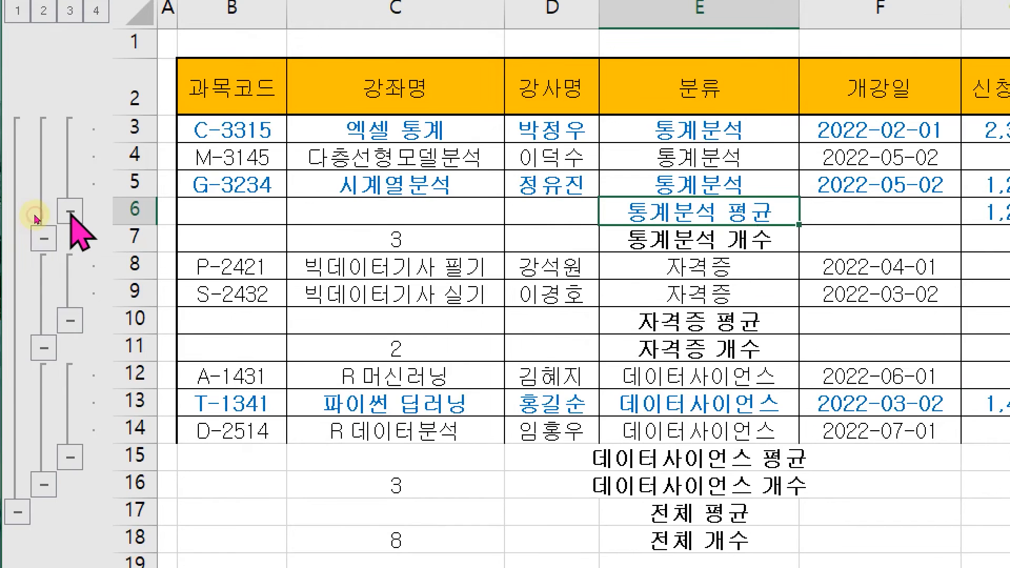
Collapse the row 6 group, then collapse and re-expand the row 10 group
click(70, 210)
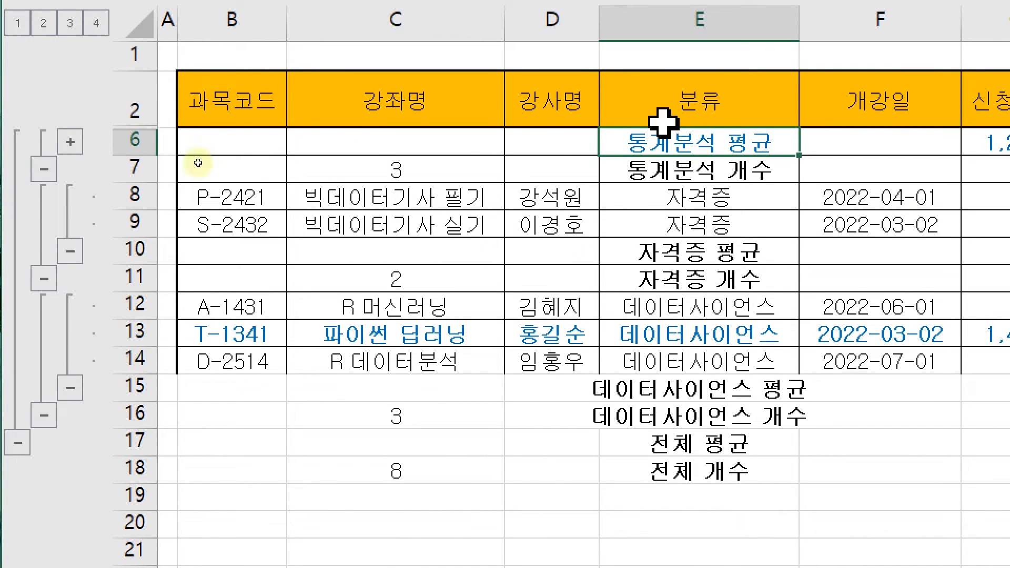
click(70, 251)
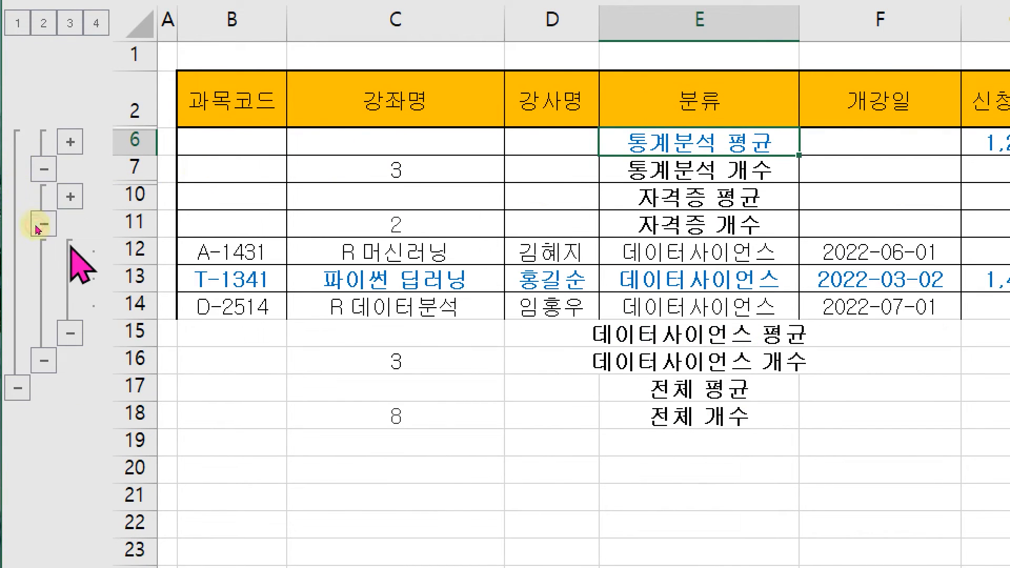
click(70, 197)
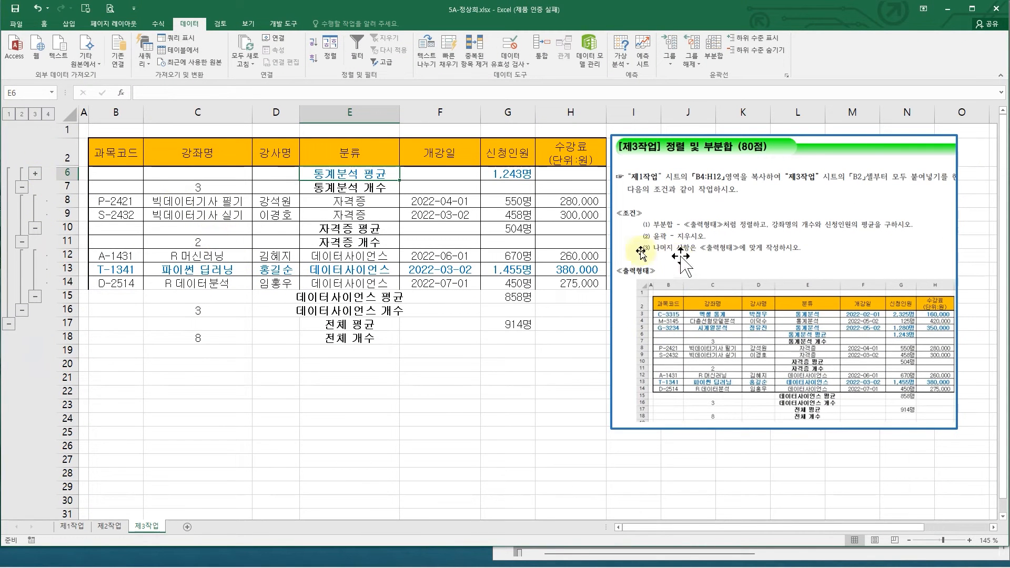
click(280, 197)
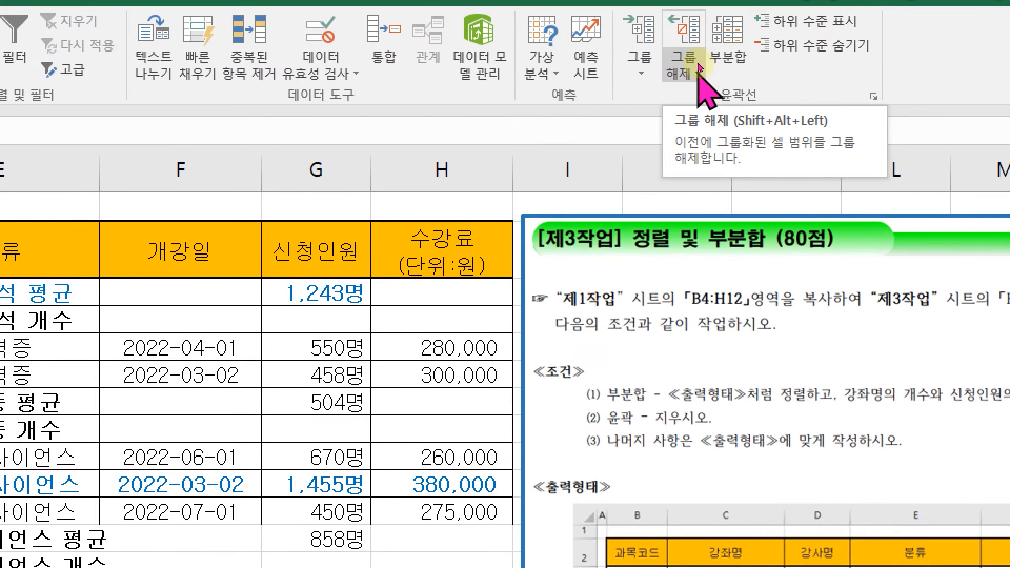
Clear the outline with Ungroup > 윤곽 지우기
click(699, 67)
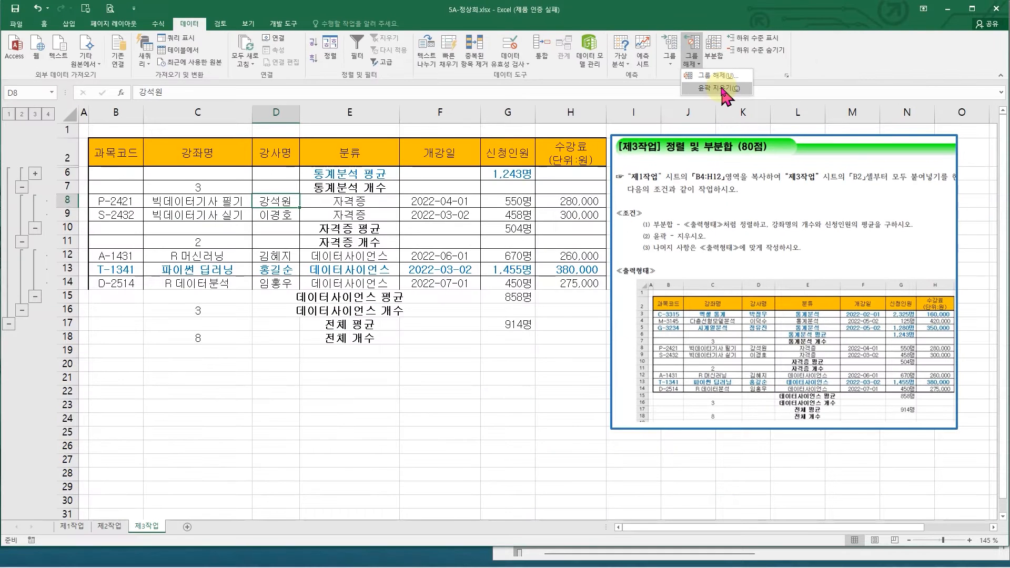
click(736, 126)
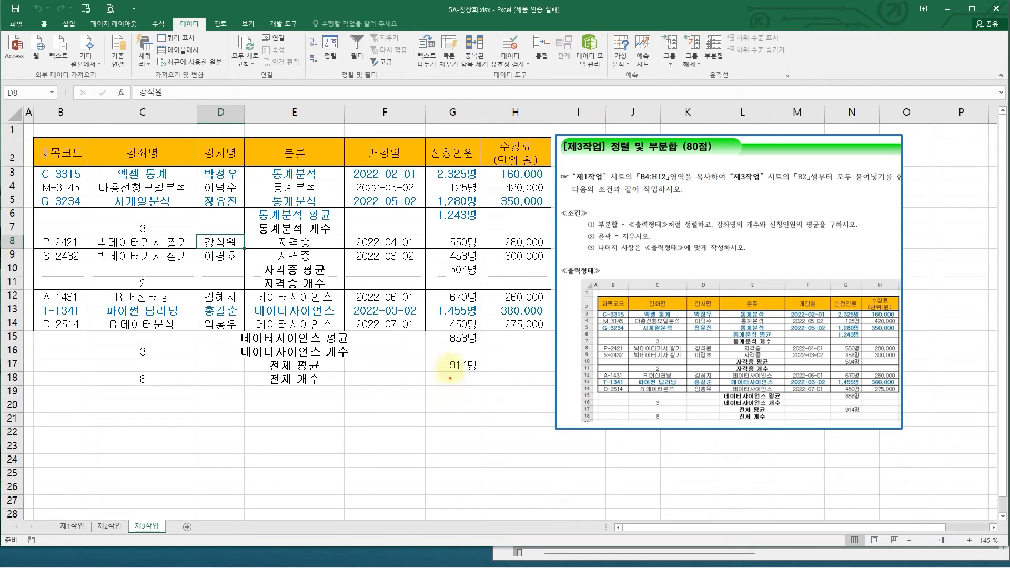
drag(446, 349, 476, 387)
drag(444, 306, 481, 347)
drag(114, 335, 171, 405)
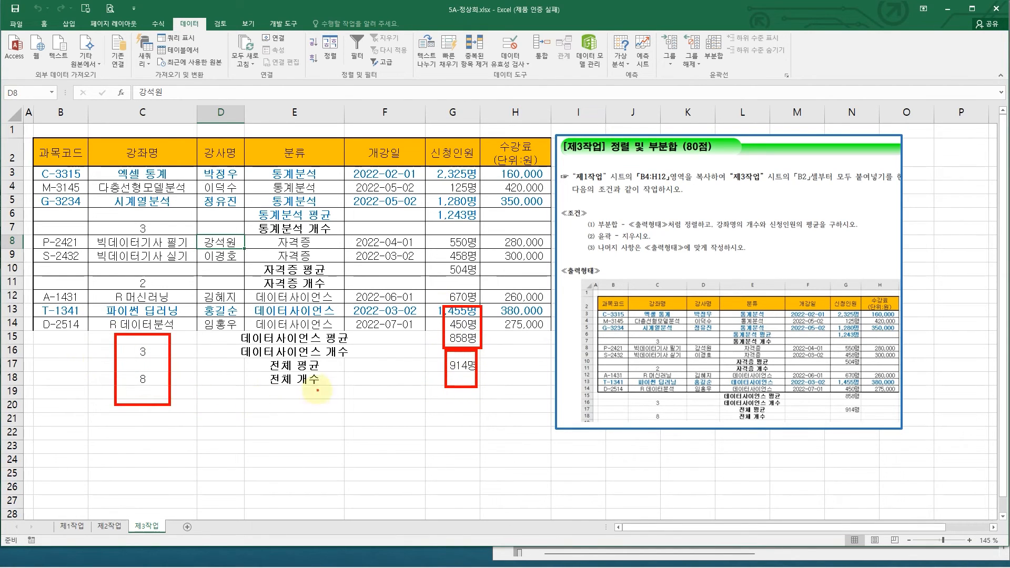
key(Escape)
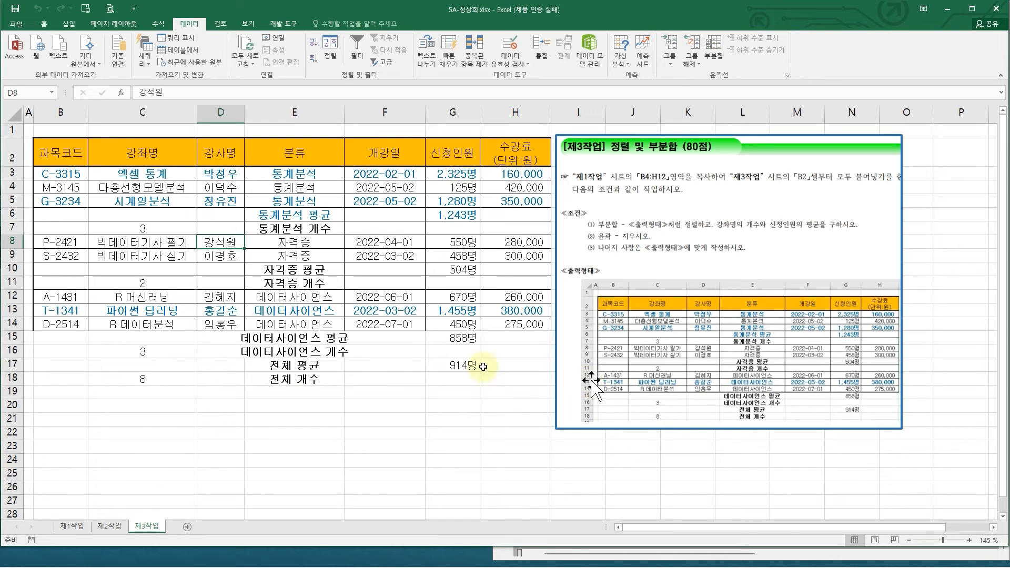
click(62, 530)
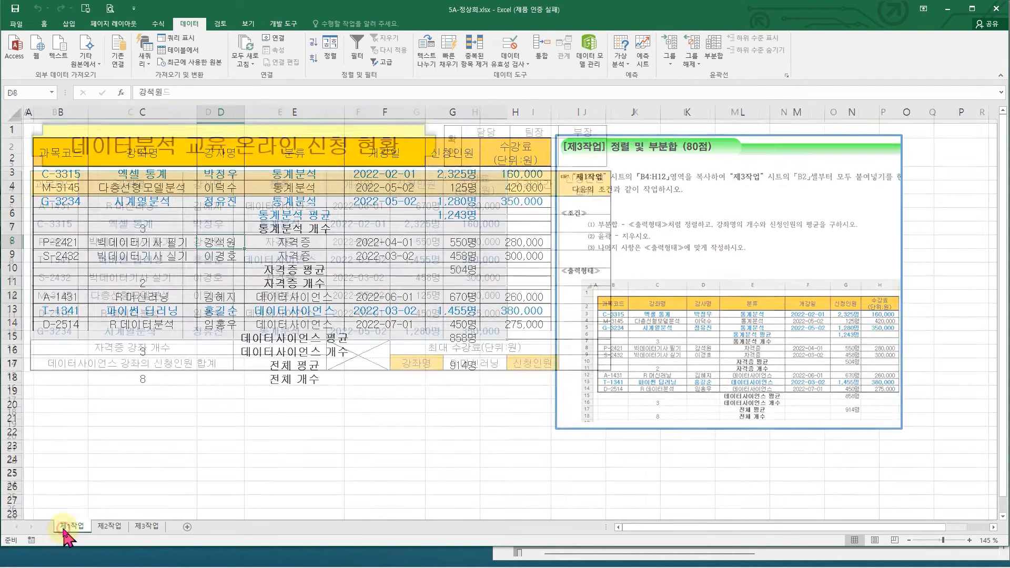
click(156, 527)
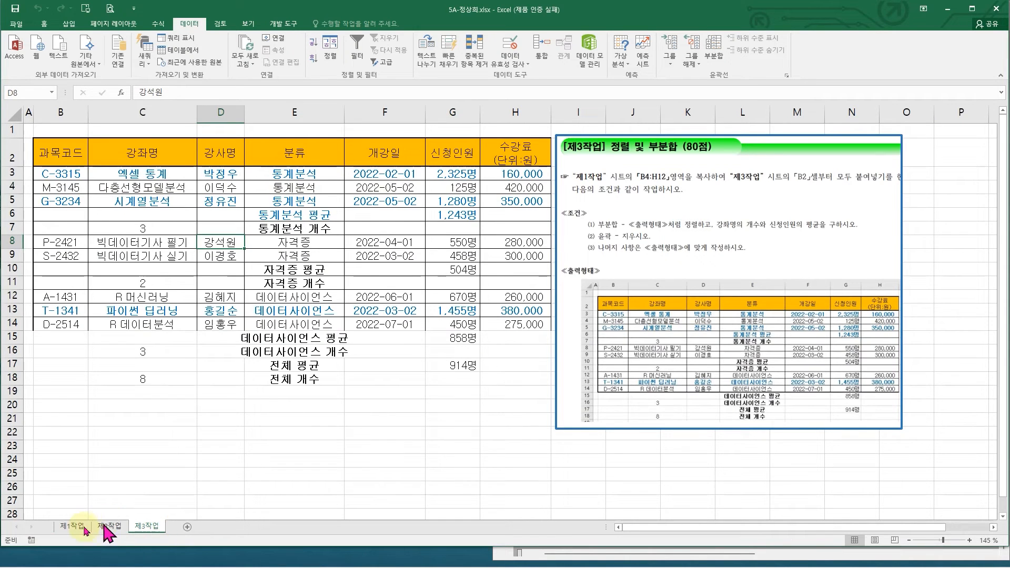
click(73, 527)
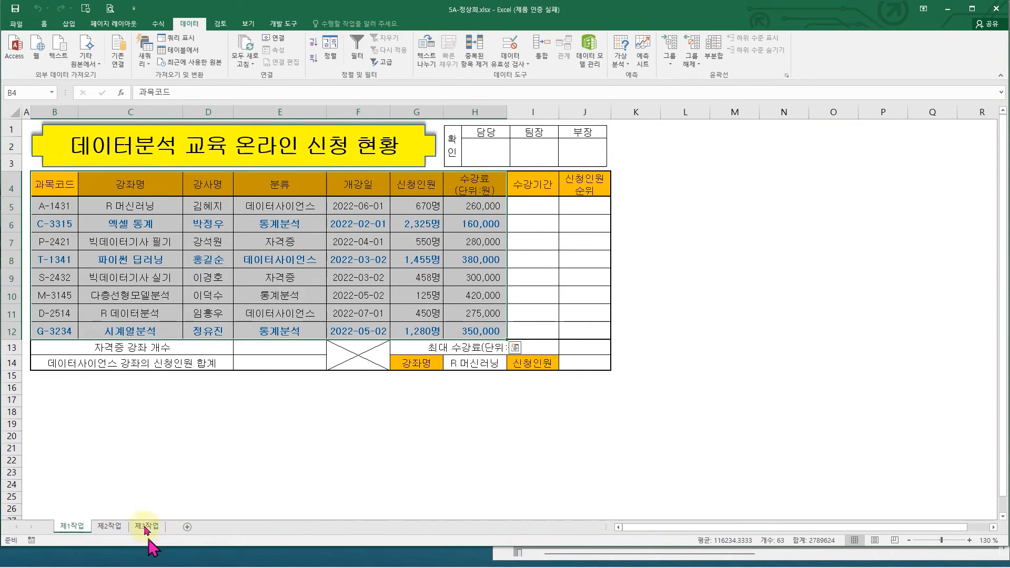
click(149, 526)
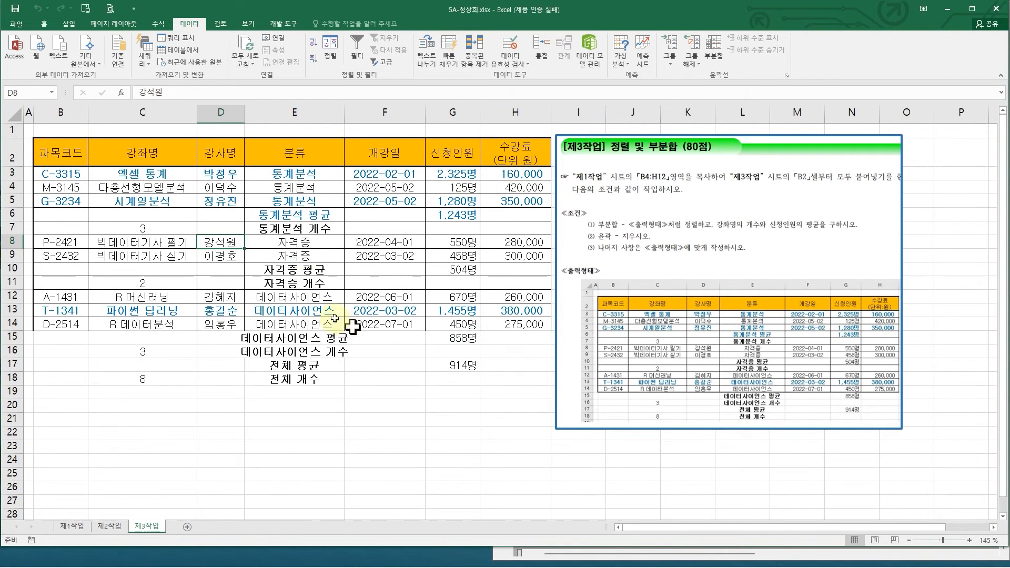
click(268, 202)
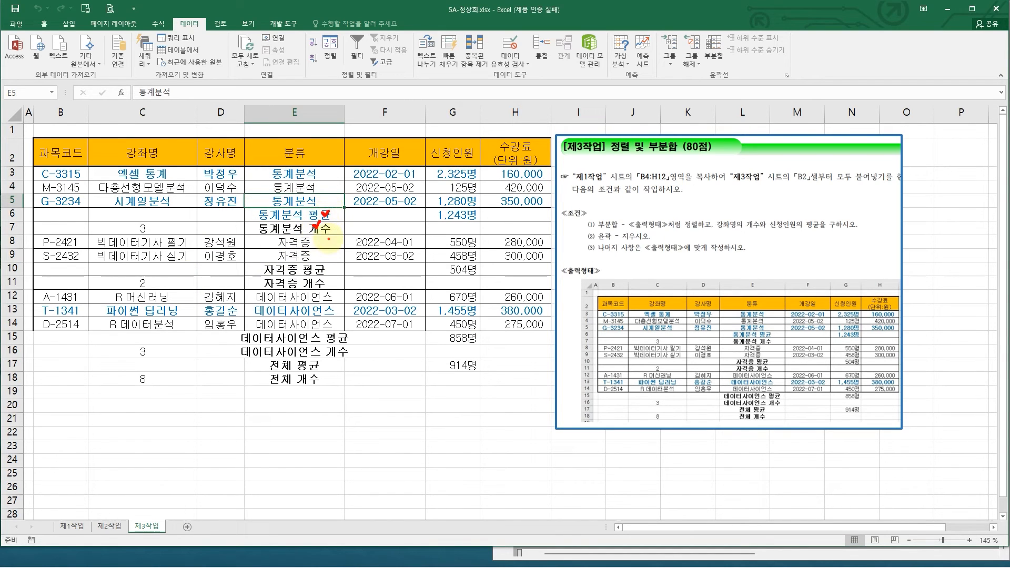
click(336, 211)
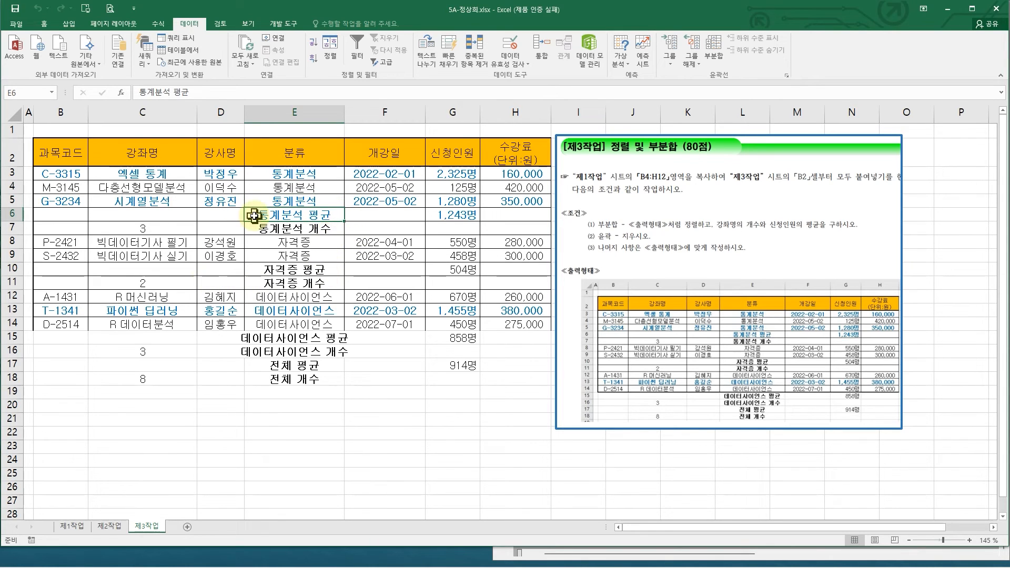
click(722, 59)
click(722, 59)
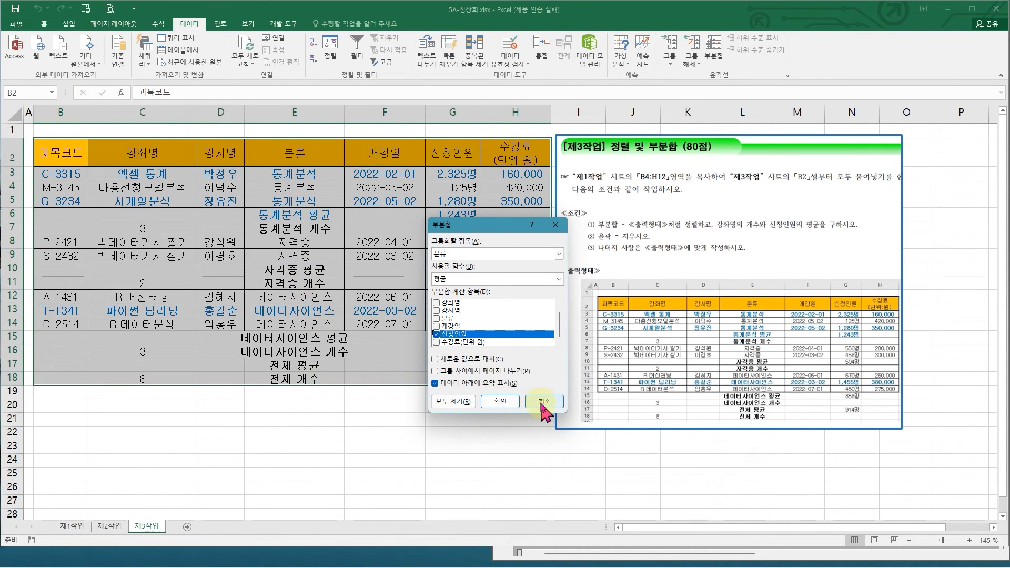
click(543, 405)
click(405, 268)
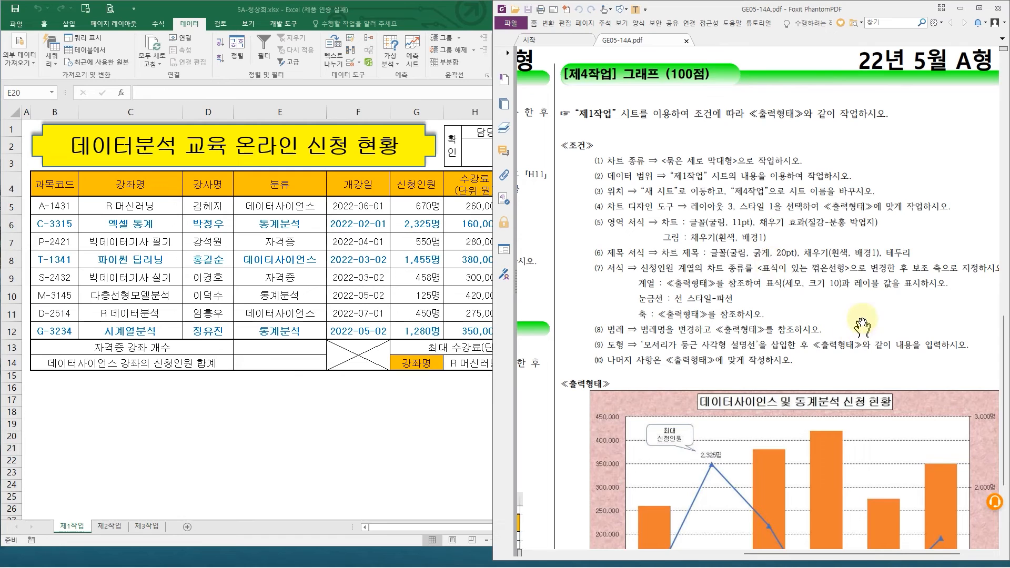
scroll(861, 326, down, 5)
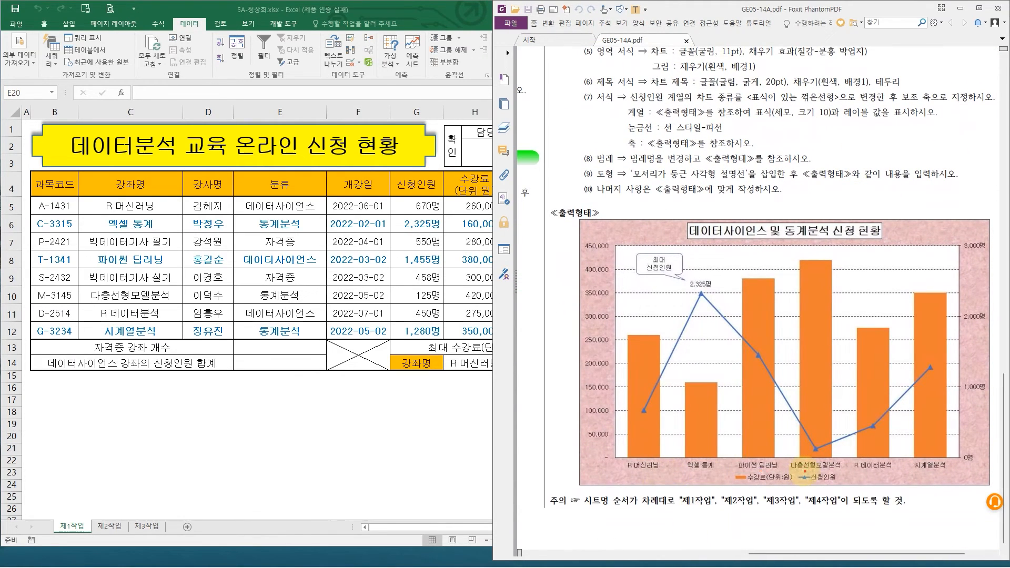
drag(621, 459, 676, 472)
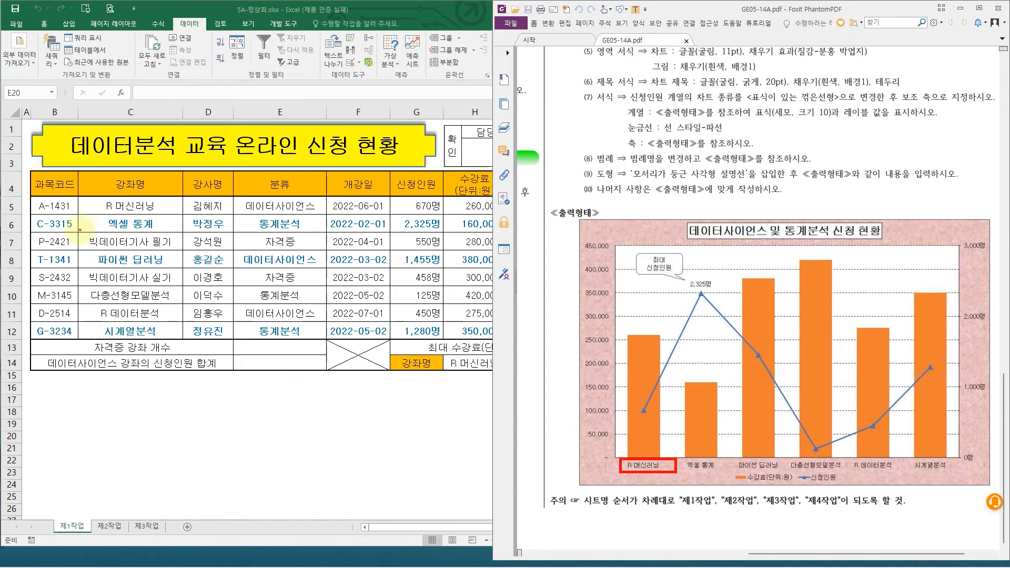
mouse_move(83, 170)
mouse_down()
mouse_move(181, 349)
mouse_move(176, 338)
mouse_up()
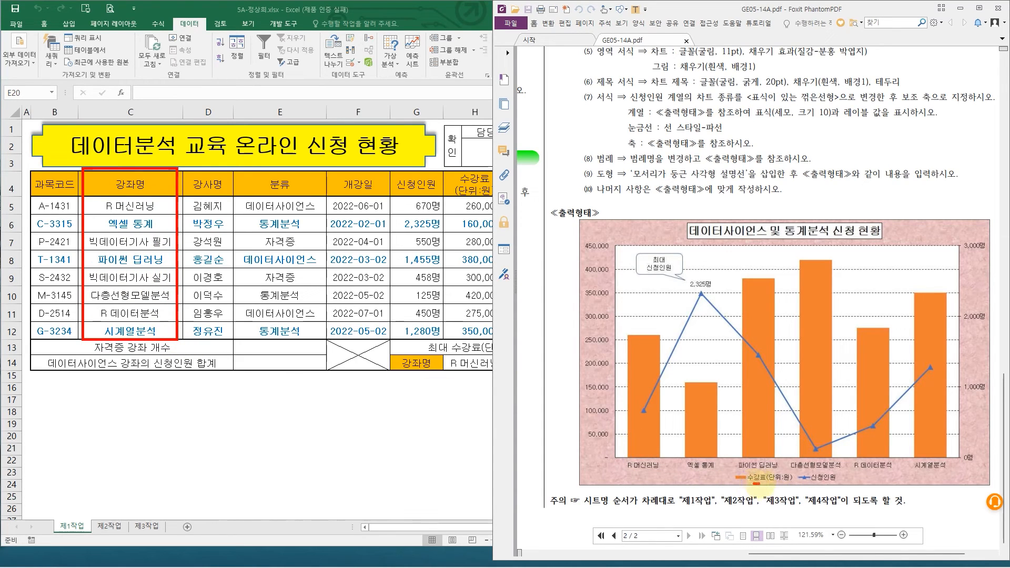
drag(778, 484, 827, 484)
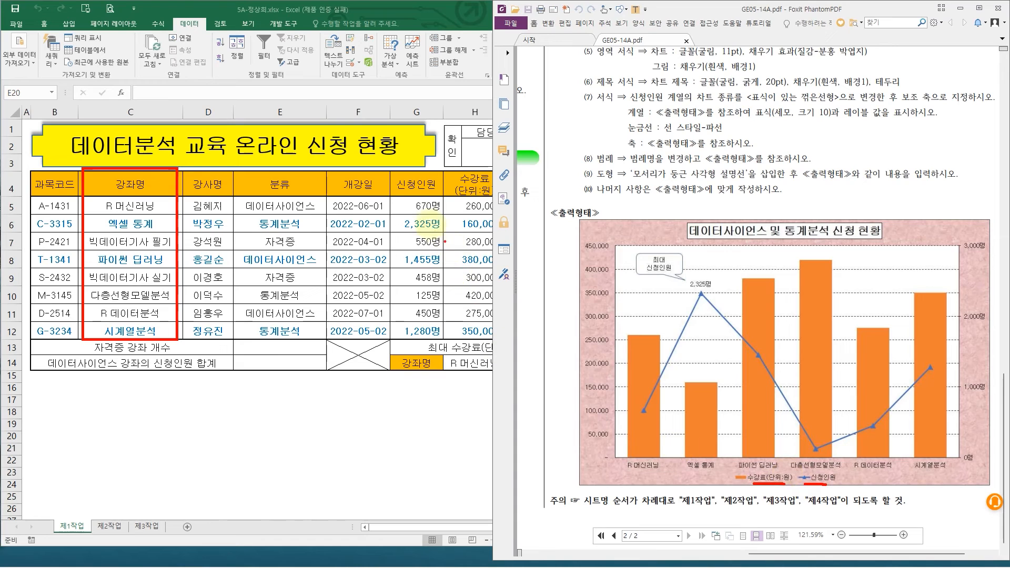
mouse_move(393, 169)
mouse_down()
mouse_move(463, 247)
mouse_move(497, 342)
mouse_up()
drag(131, 271, 164, 257)
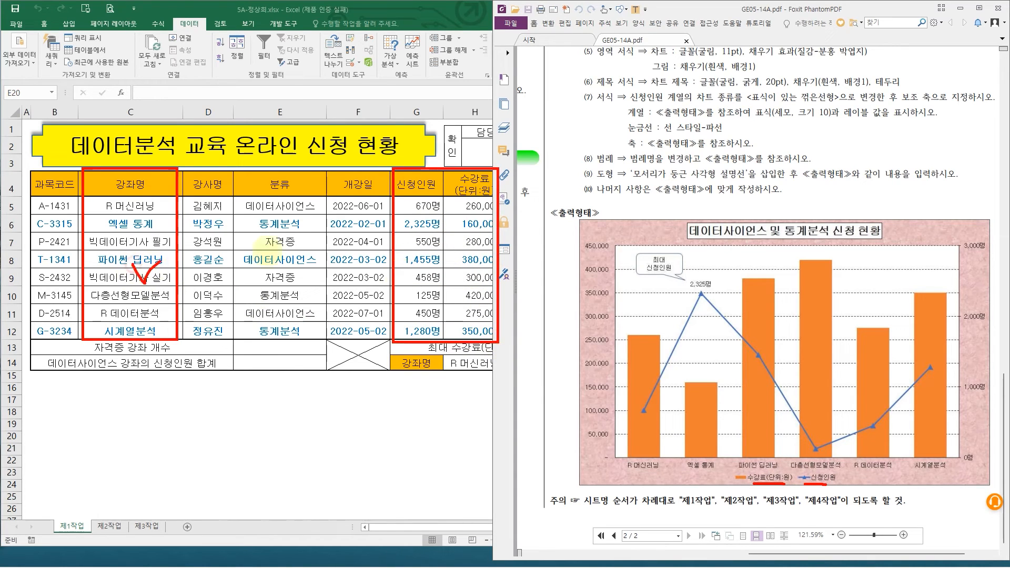
drag(401, 274, 467, 251)
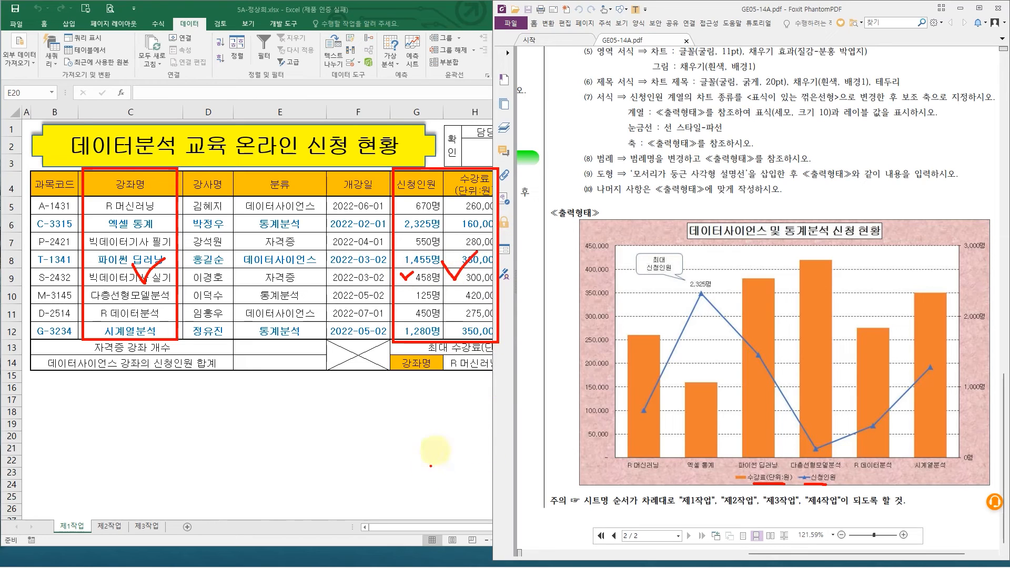
key(Escape)
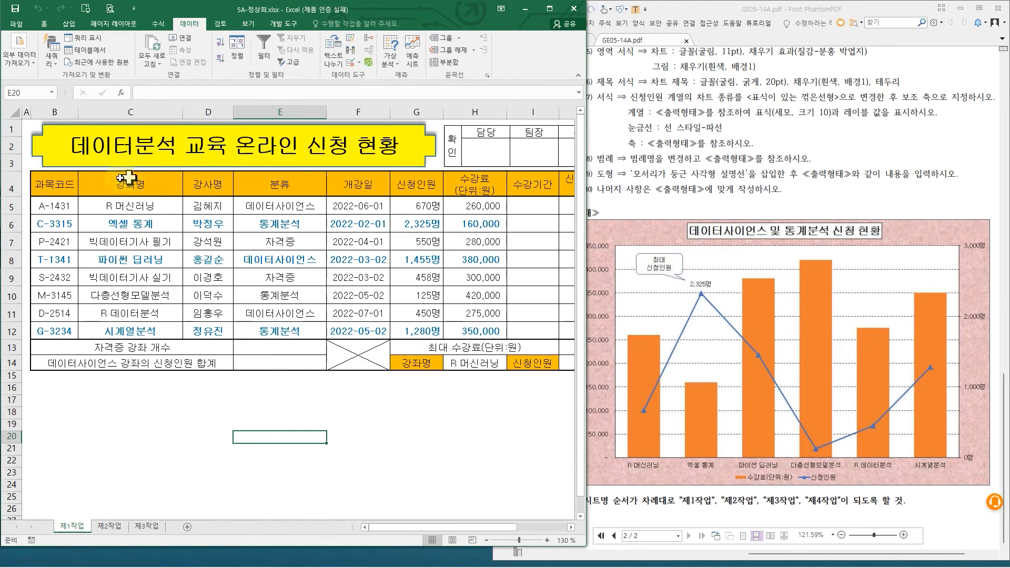
Select the 강좌명 range C4:C12 together with the 신청인원 and 수강료 data in G4:H12
drag(125, 180, 126, 328)
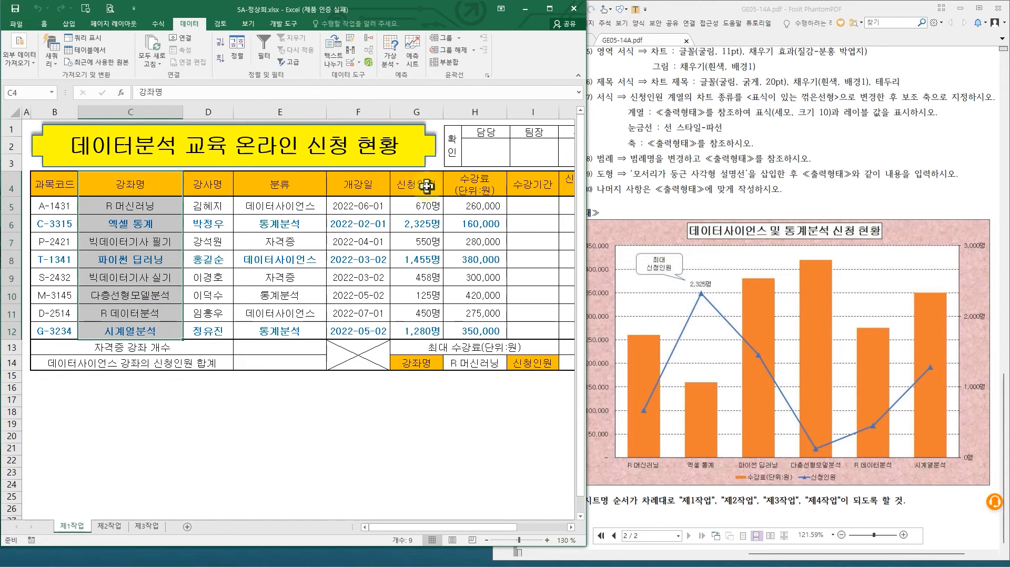
drag(425, 185, 473, 330)
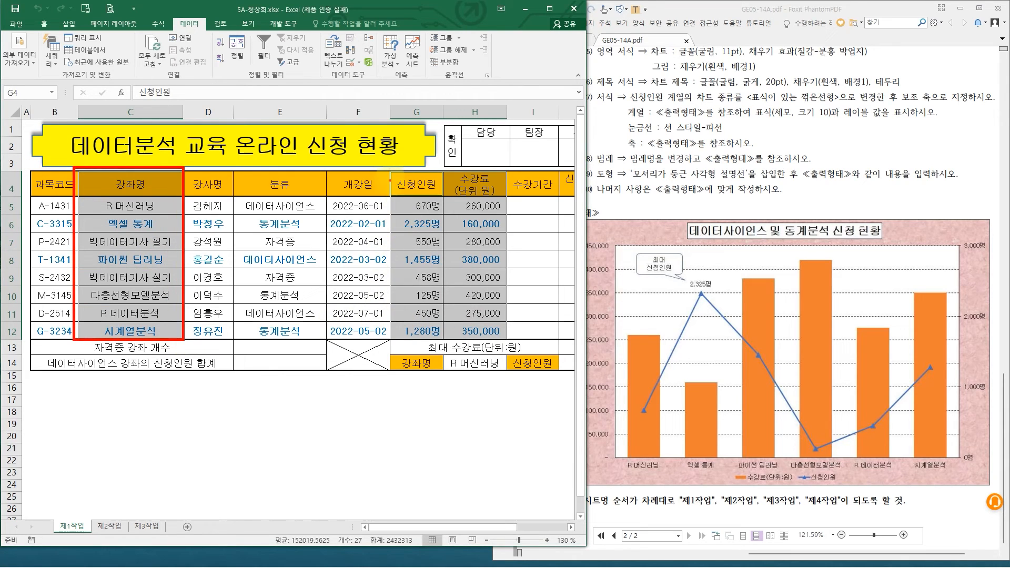
drag(388, 171, 505, 336)
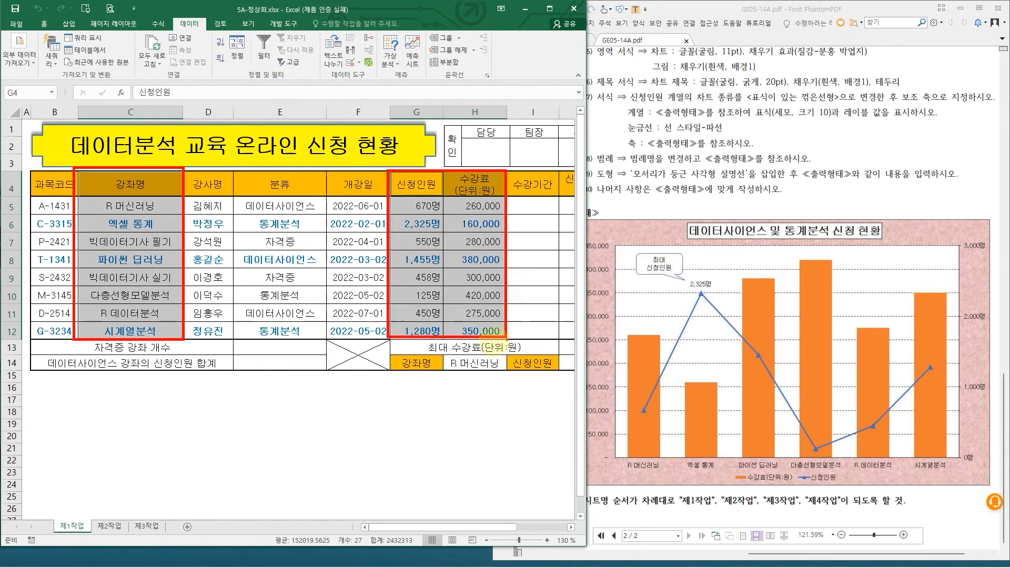
key(Escape)
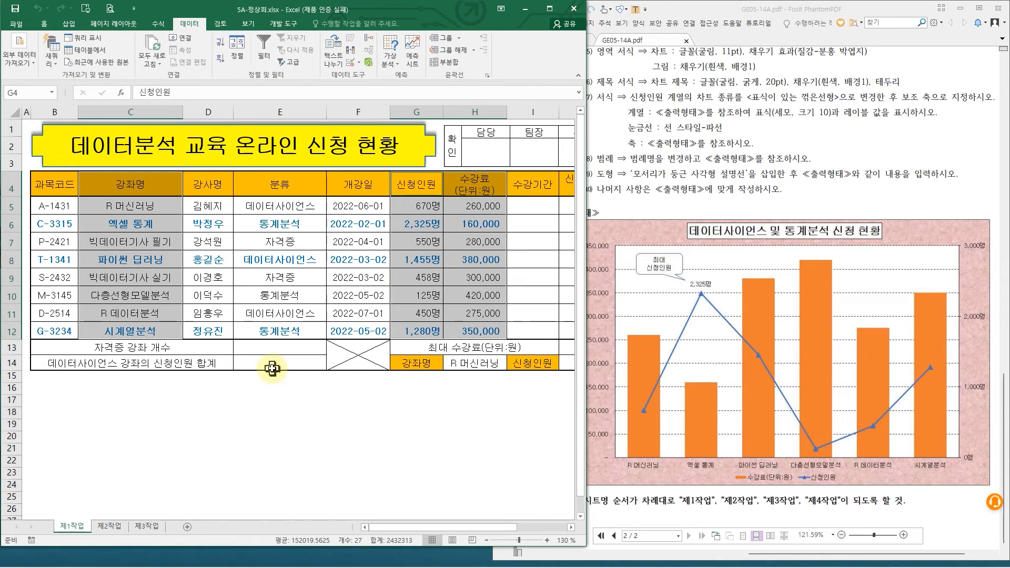
Insert a column chart on a new chart sheet from the selection with F11
key(ctrl+2)
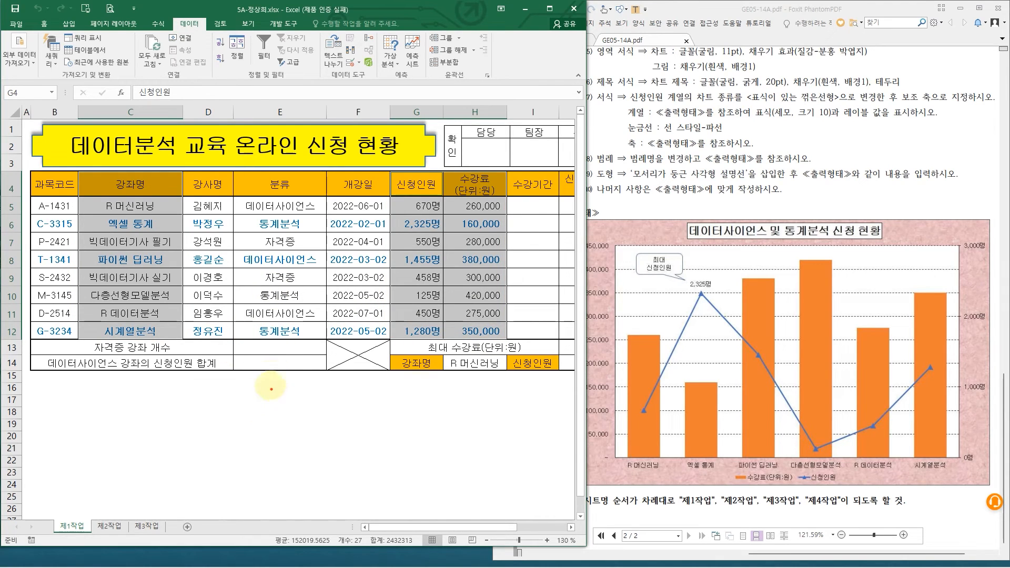
mouse_move(332, 367)
mouse_down()
mouse_move(267, 374)
mouse_move(271, 466)
mouse_up()
mouse_move(284, 427)
mouse_down()
mouse_move(267, 429)
mouse_move(306, 427)
mouse_up()
drag(306, 416, 307, 441)
mouse_move(351, 375)
mouse_down()
mouse_move(353, 442)
mouse_move(374, 430)
mouse_up()
drag(648, 325, 651, 395)
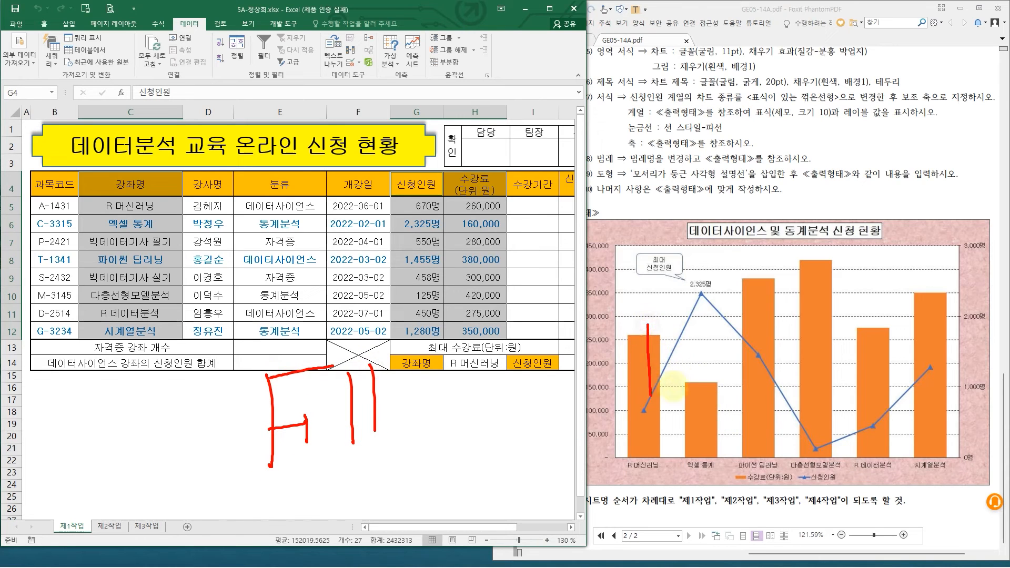
drag(704, 355, 709, 429)
drag(765, 309, 769, 360)
drag(814, 302, 817, 371)
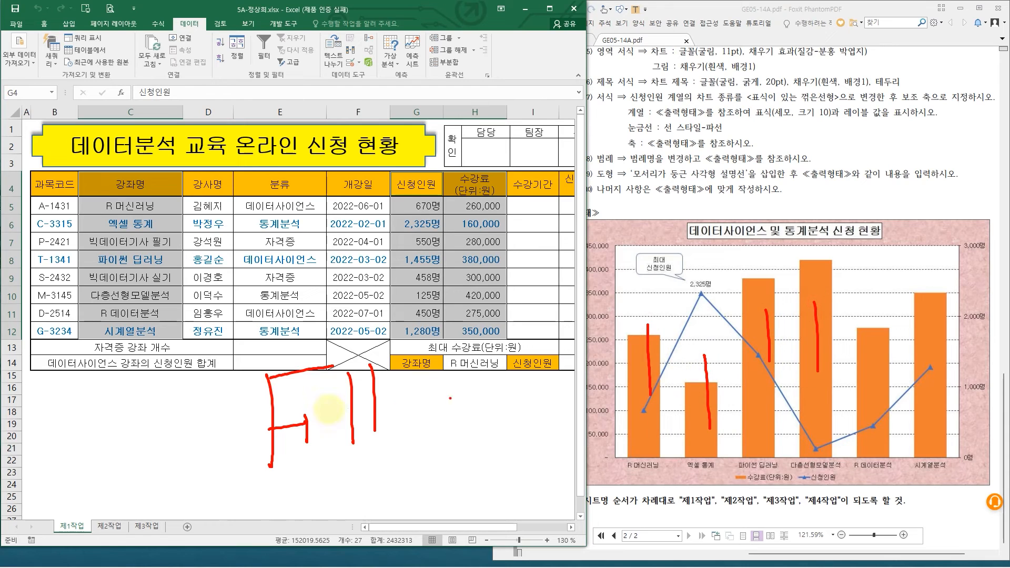
mouse_move(224, 338)
mouse_down()
mouse_move(415, 492)
mouse_move(408, 485)
mouse_up()
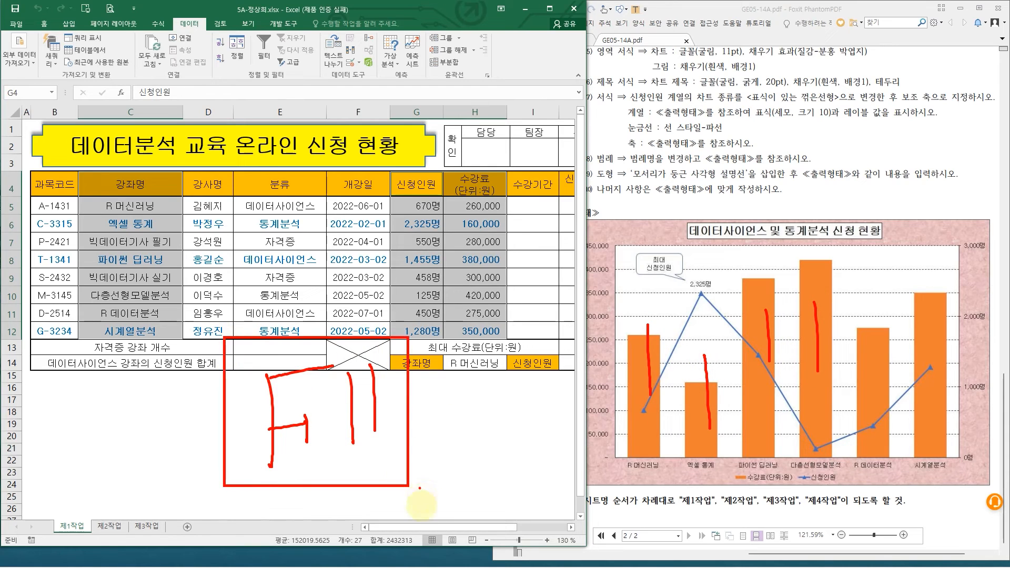
key(Escape)
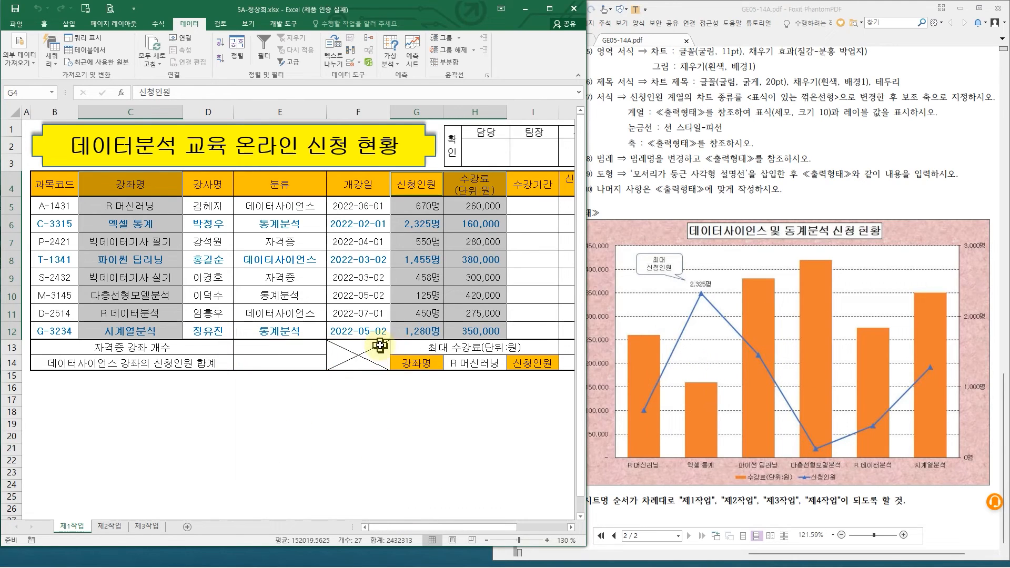
key(F11)
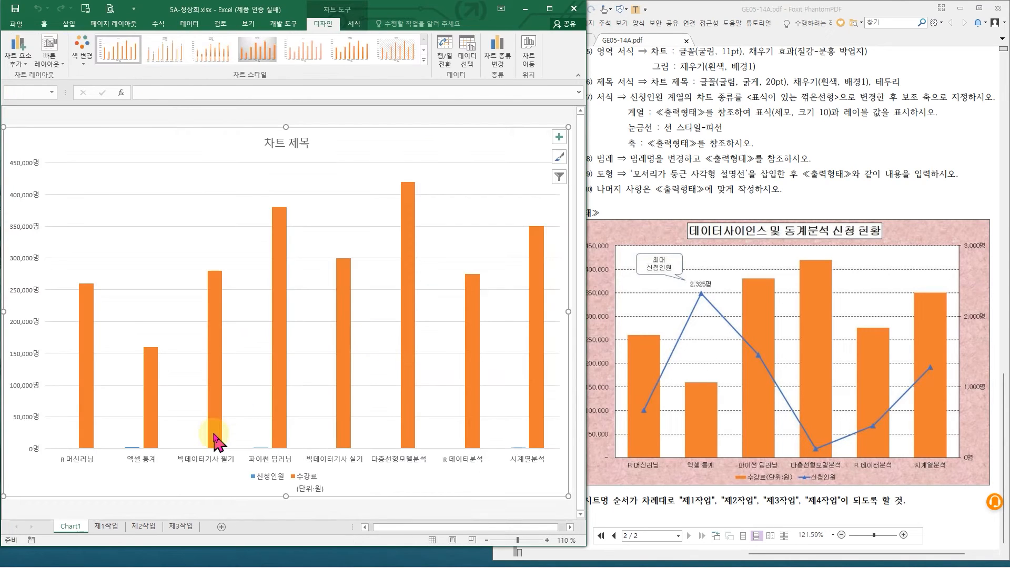
drag(45, 509, 94, 537)
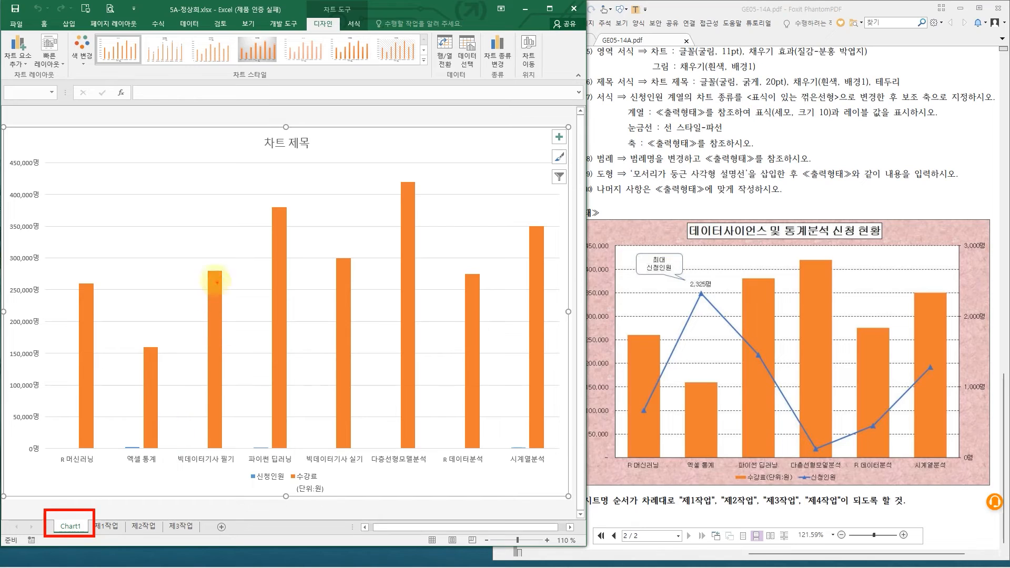
drag(212, 263, 246, 241)
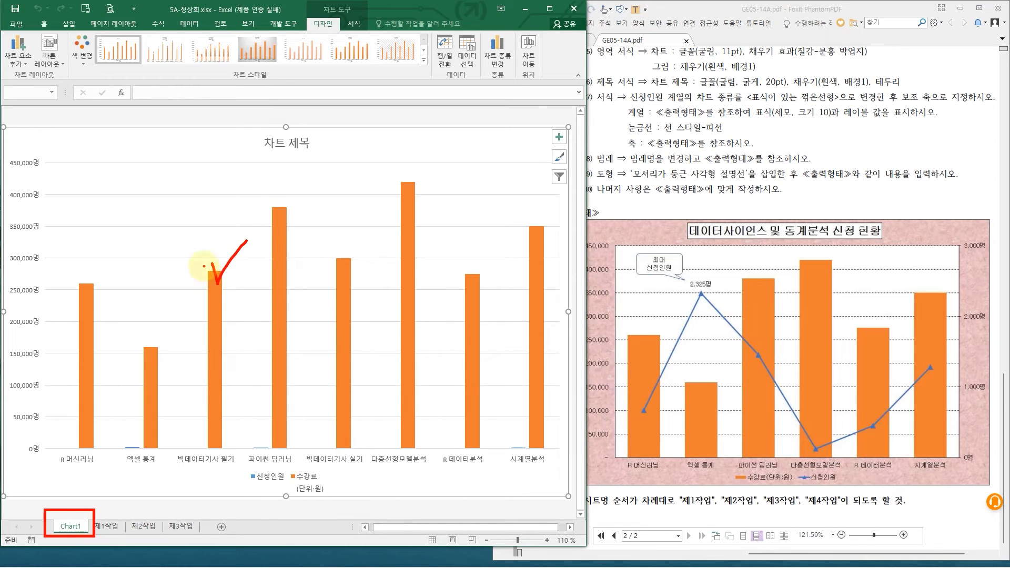
click(497, 57)
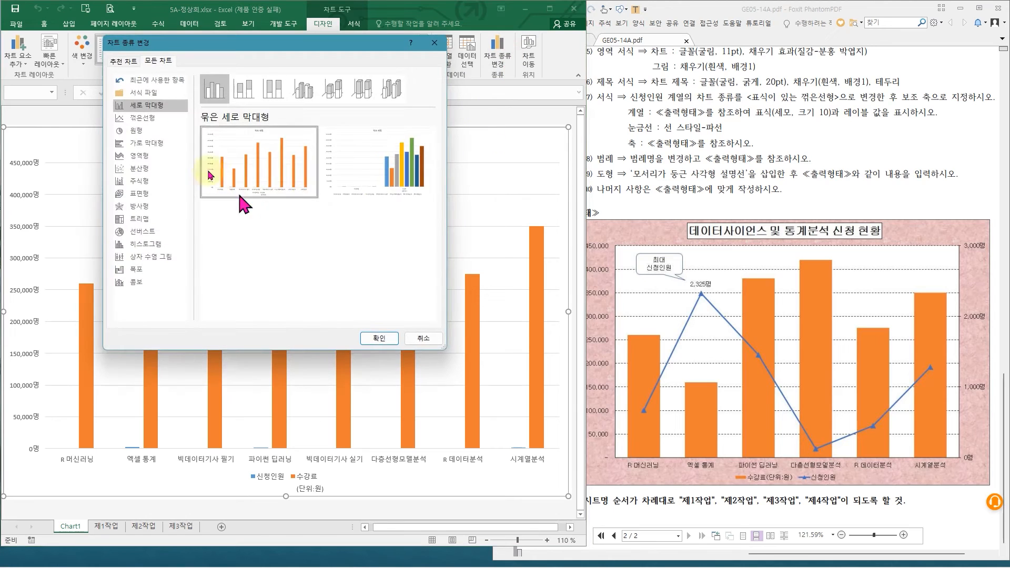
click(423, 339)
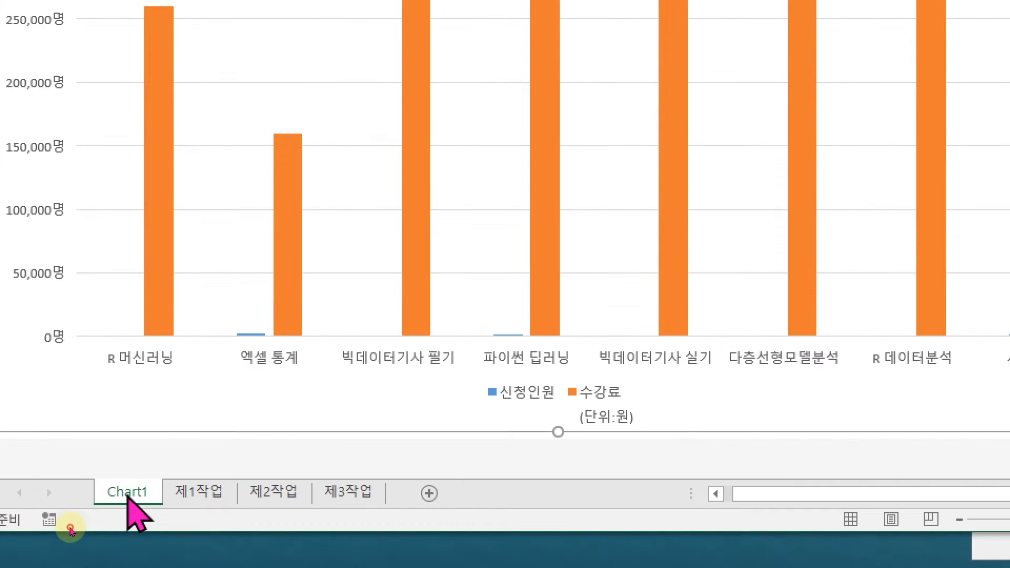
Rename the Chart1 sheet to 제4작업 and move its tab after 제3작업
double_click(128, 497)
text(WP)
key(BackSpace)
key(BackSpace)
text(제4작업)
key(Return)
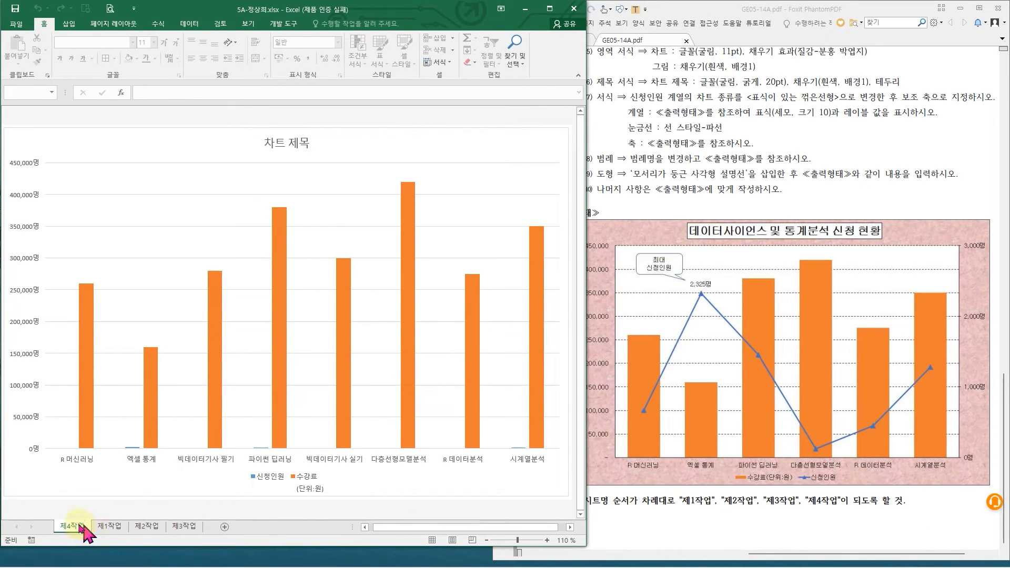
drag(73, 528, 209, 534)
scroll(638, 94, up, 3)
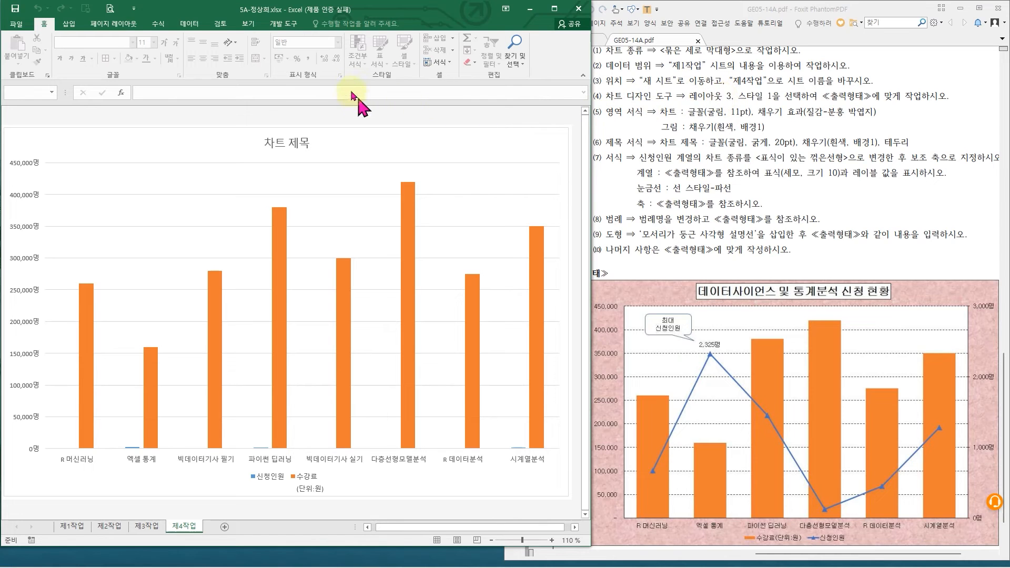
Select the chart and apply Quick Layout 3 from the Chart Design tab
drag(591, 154, 791, 168)
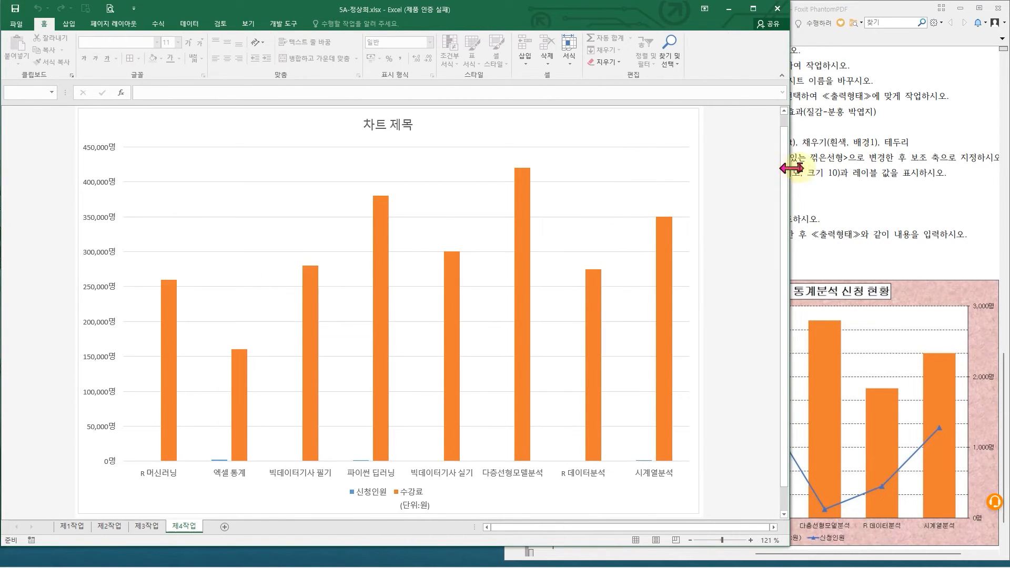
click(255, 161)
click(323, 23)
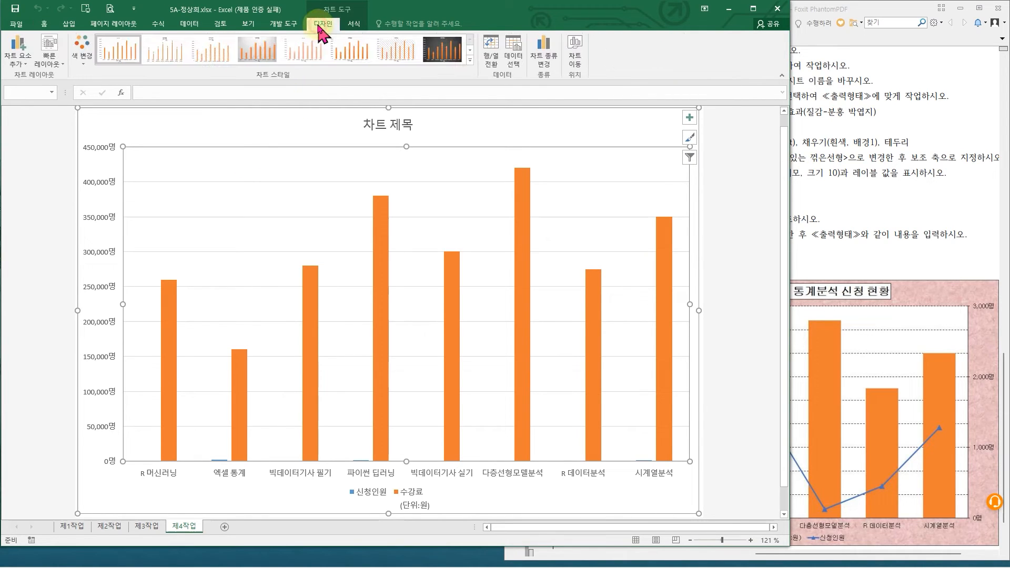
click(354, 27)
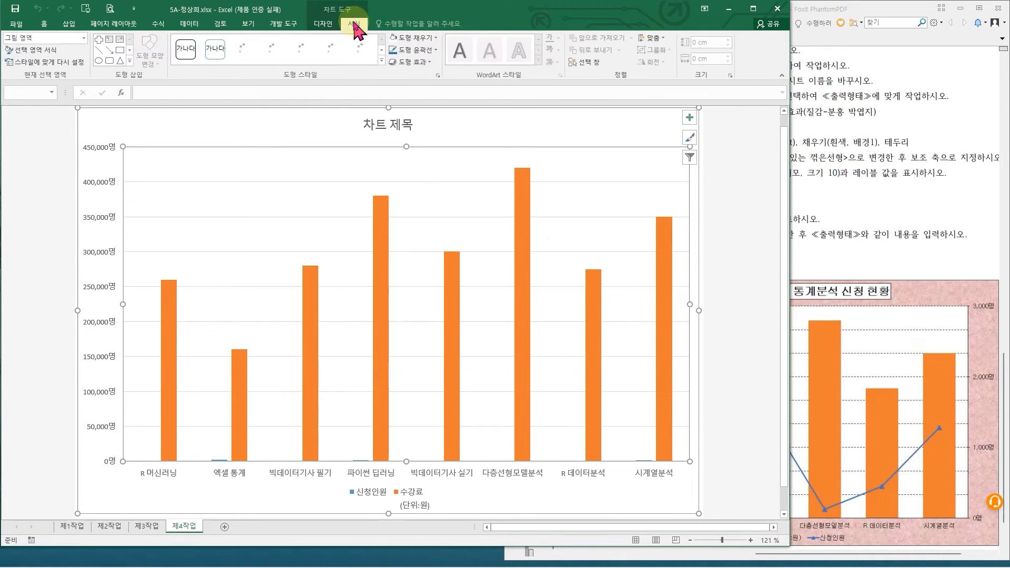
click(327, 28)
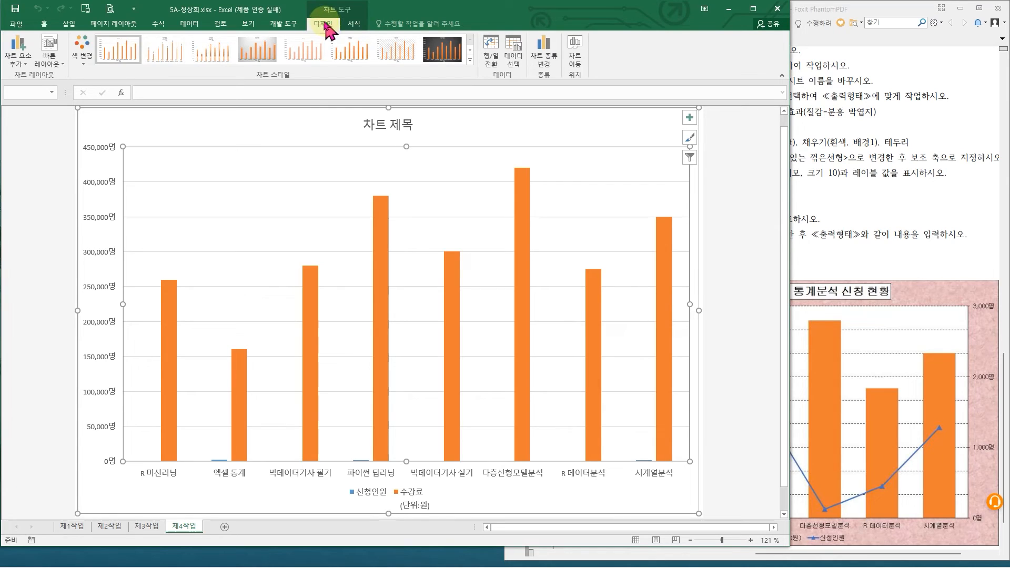
click(64, 63)
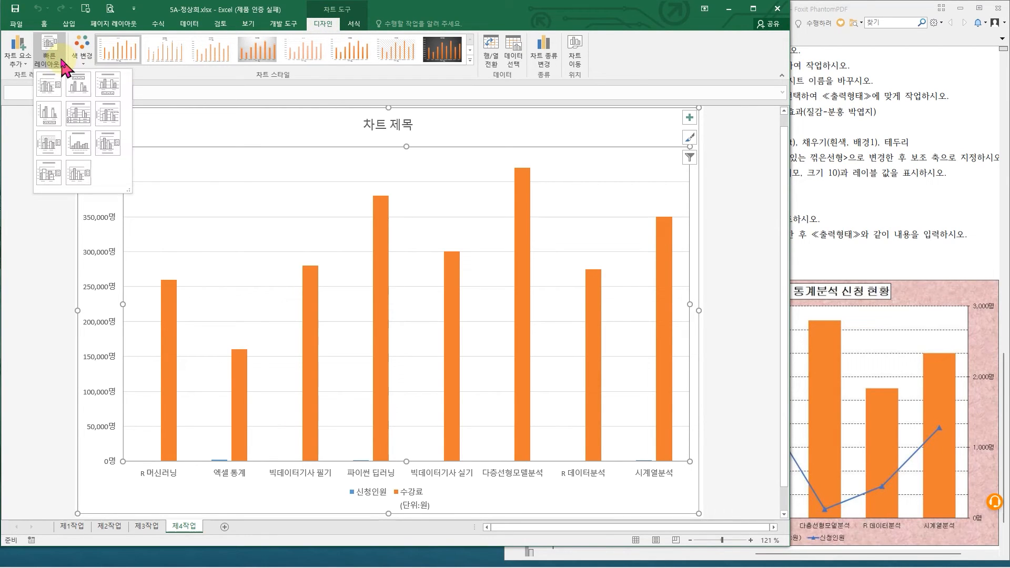
click(106, 86)
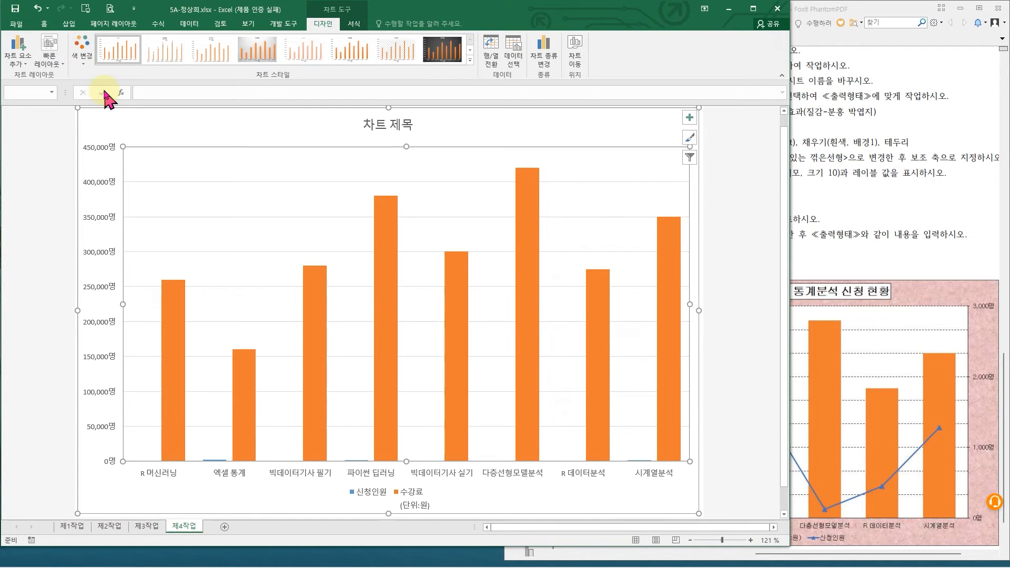
mouse_move(92, 31)
mouse_down()
mouse_move(181, 63)
mouse_move(481, 84)
mouse_up()
key(Escape)
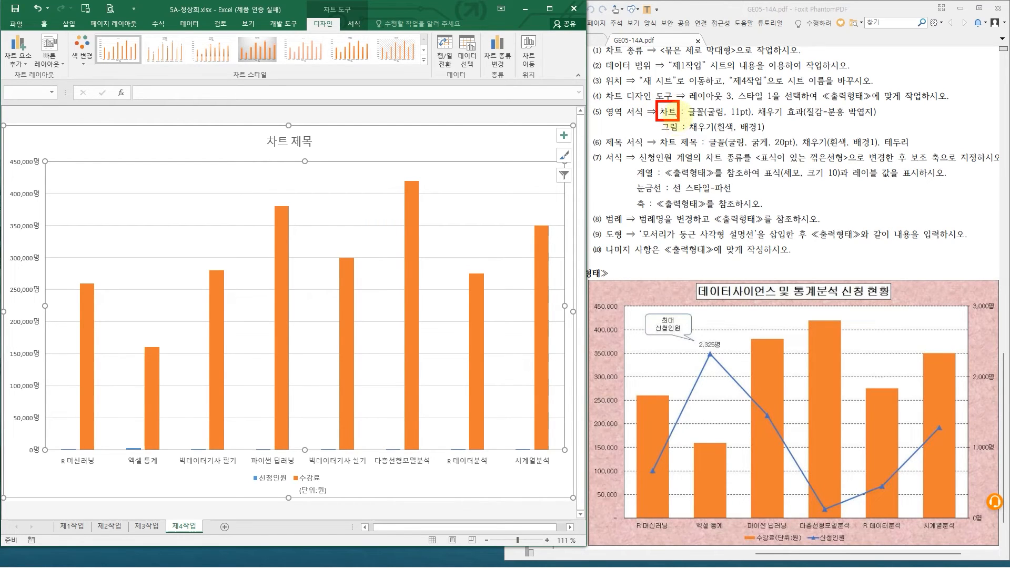
Select the chart area and set all chart text to 굴림, 11 pt
drag(677, 100, 885, 121)
key(Escape)
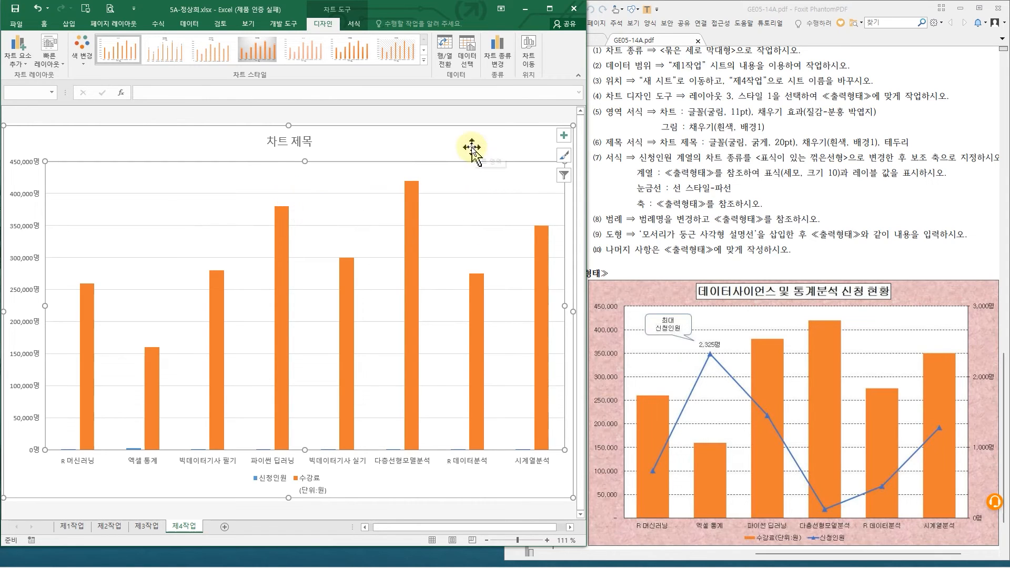
click(180, 150)
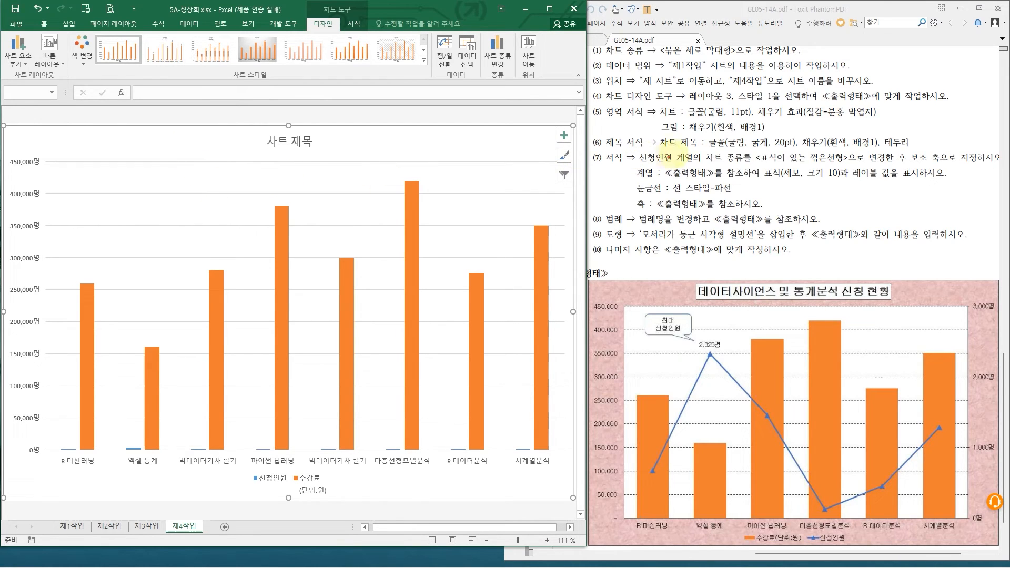
drag(676, 123, 679, 124)
key(Escape)
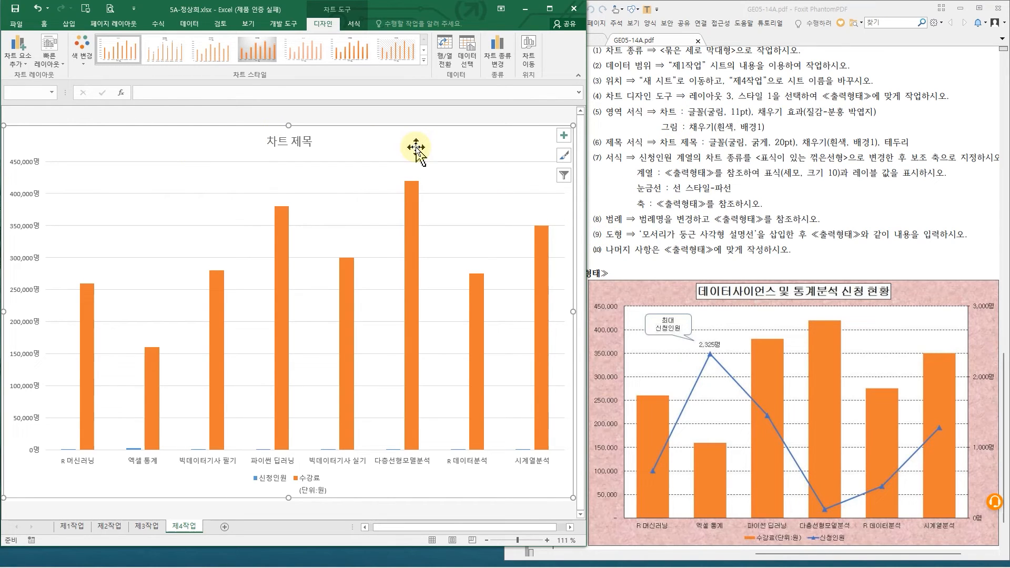
click(43, 23)
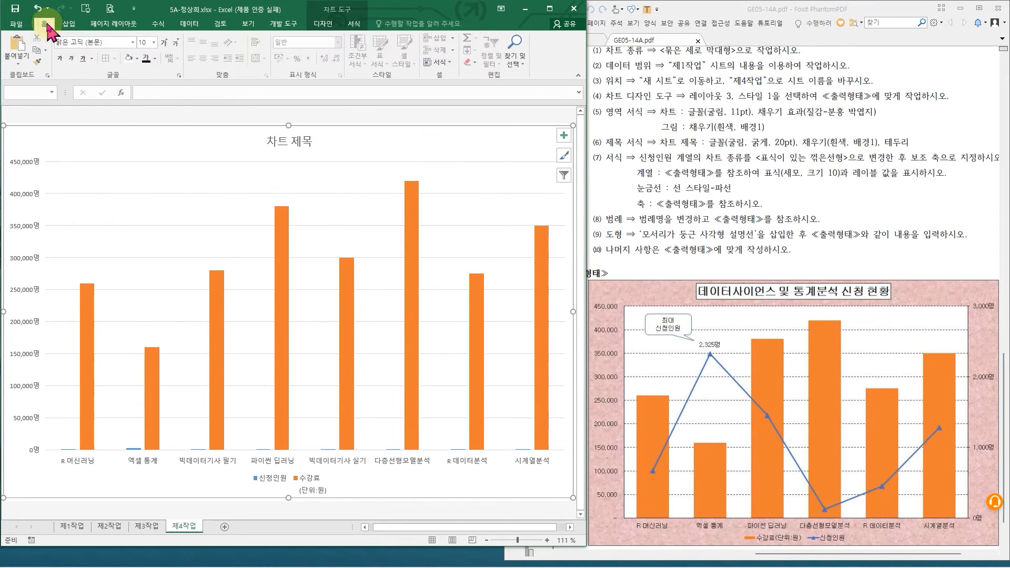
click(132, 42)
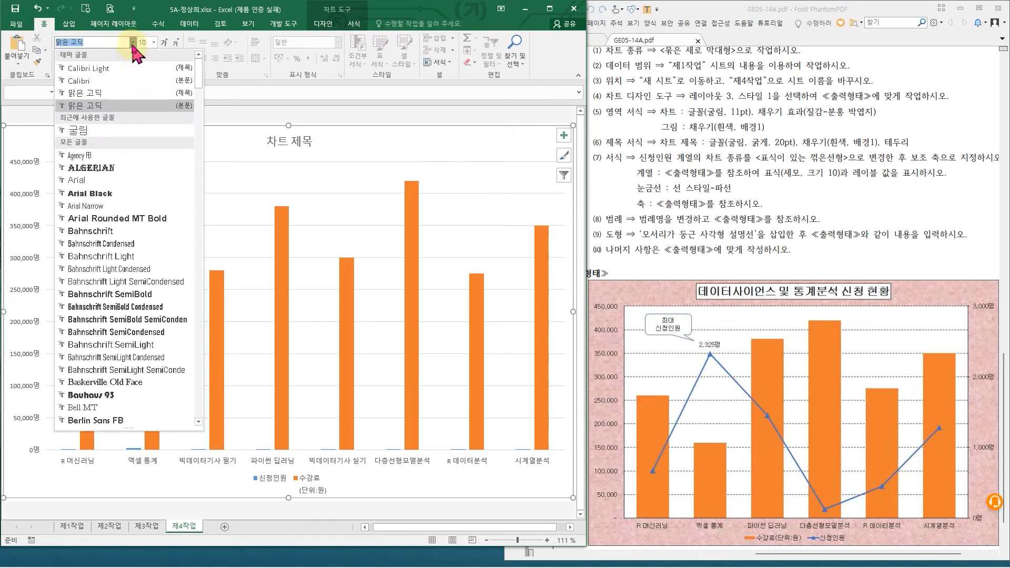
click(112, 133)
click(154, 42)
click(143, 94)
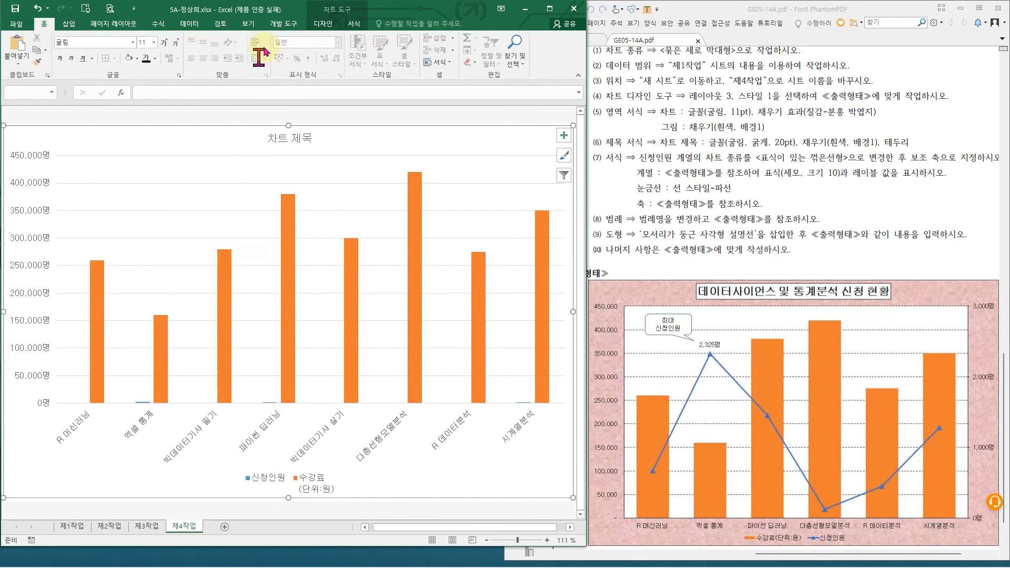
Fill the chart area with the 분홍 박엽지 texture via Shape Fill > Texture
click(354, 24)
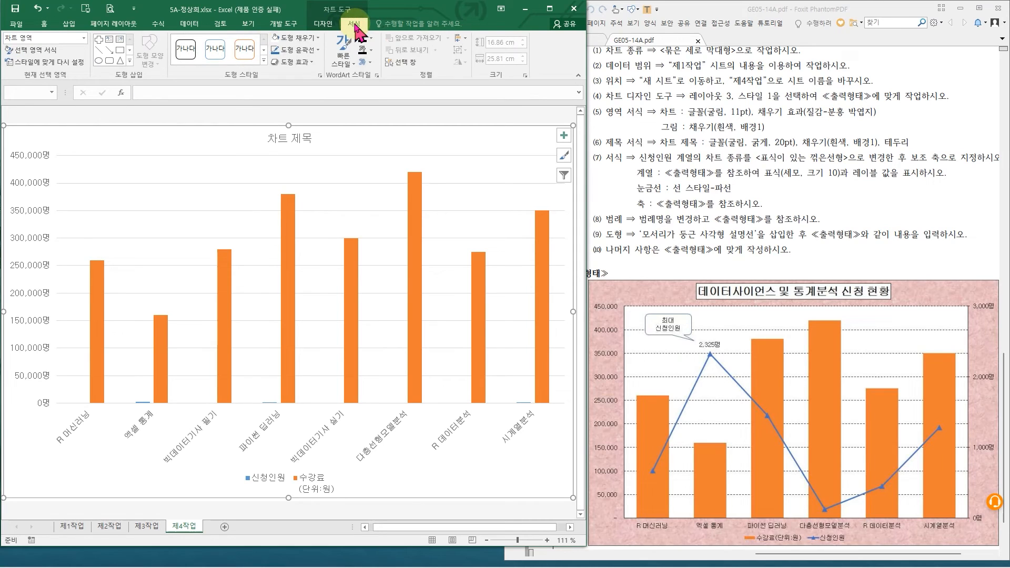
click(312, 37)
click(311, 38)
click(563, 136)
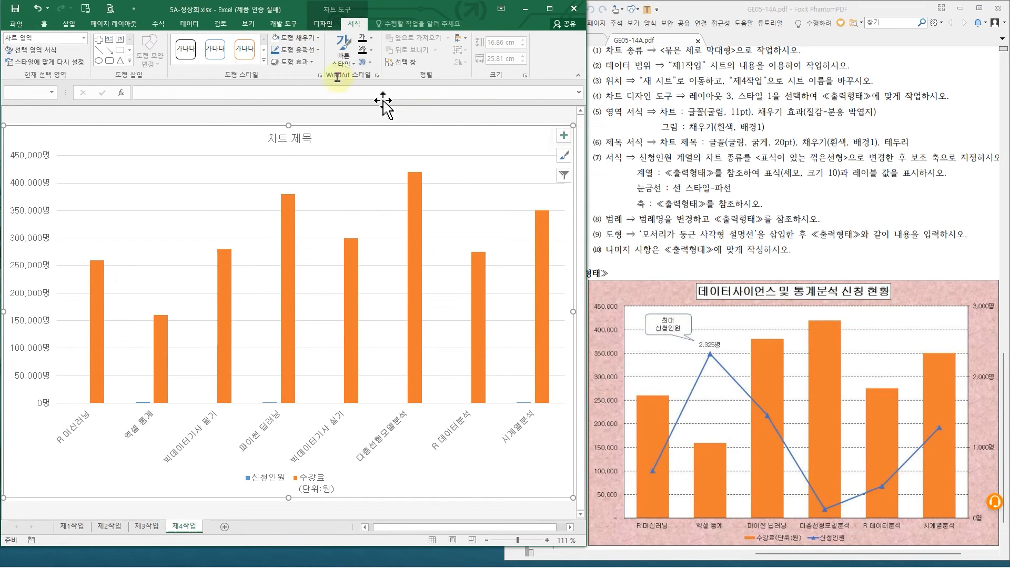
click(313, 37)
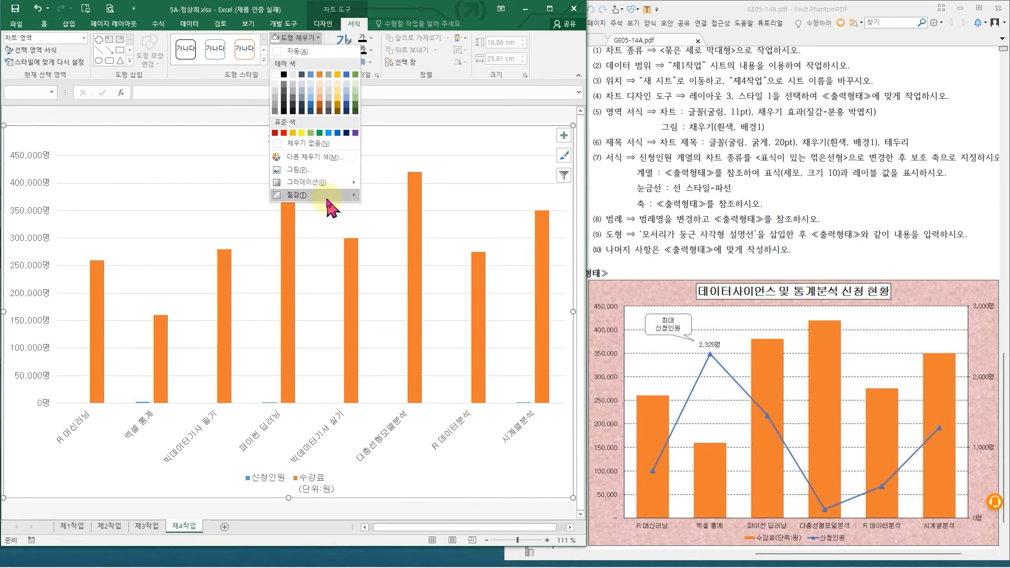
mouse_move(327, 200)
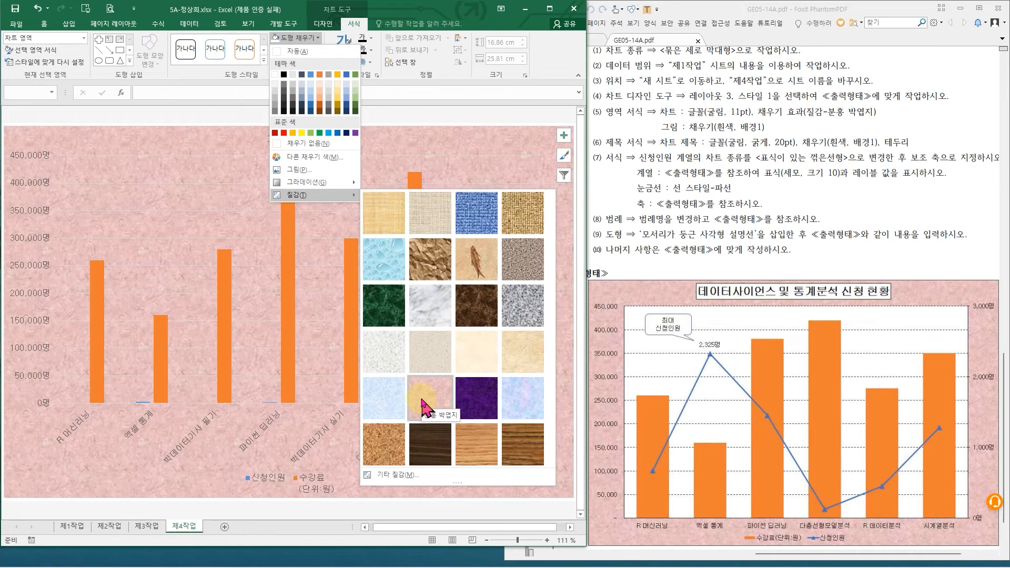
click(423, 408)
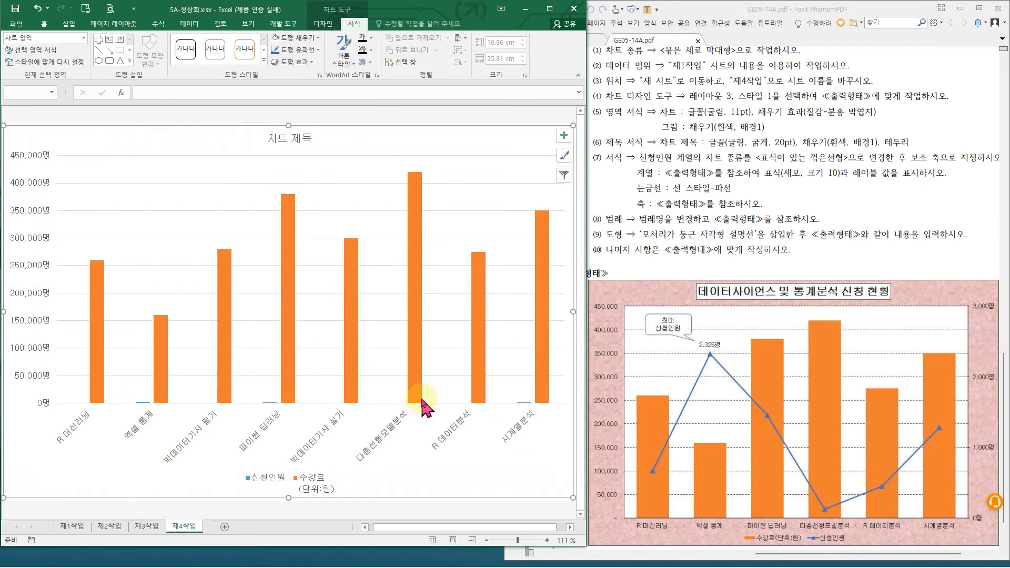
Select the plot area inside the chart for its fill requirement
drag(649, 115, 771, 138)
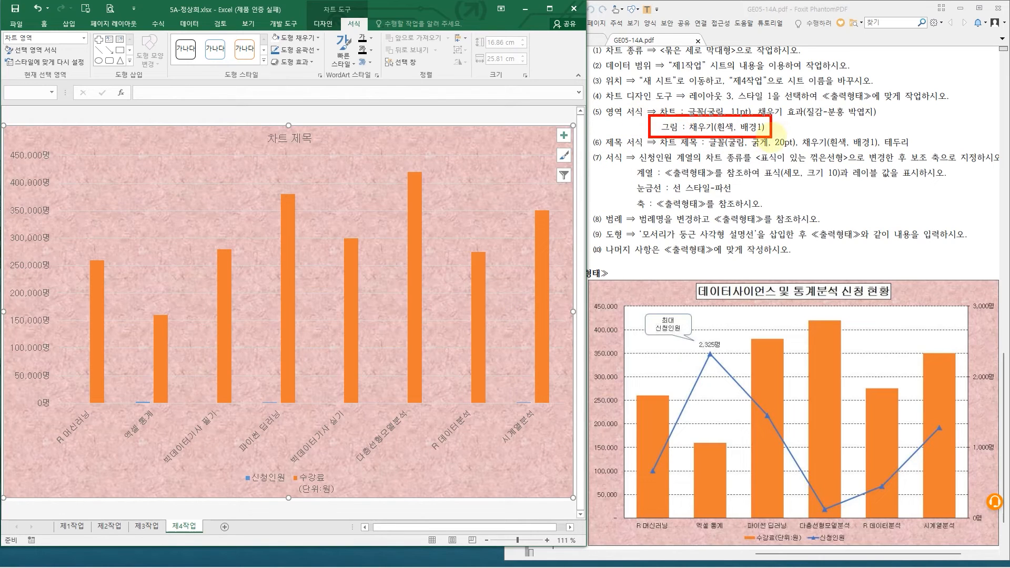
drag(798, 313, 802, 309)
drag(792, 340, 862, 329)
key(Escape)
click(264, 246)
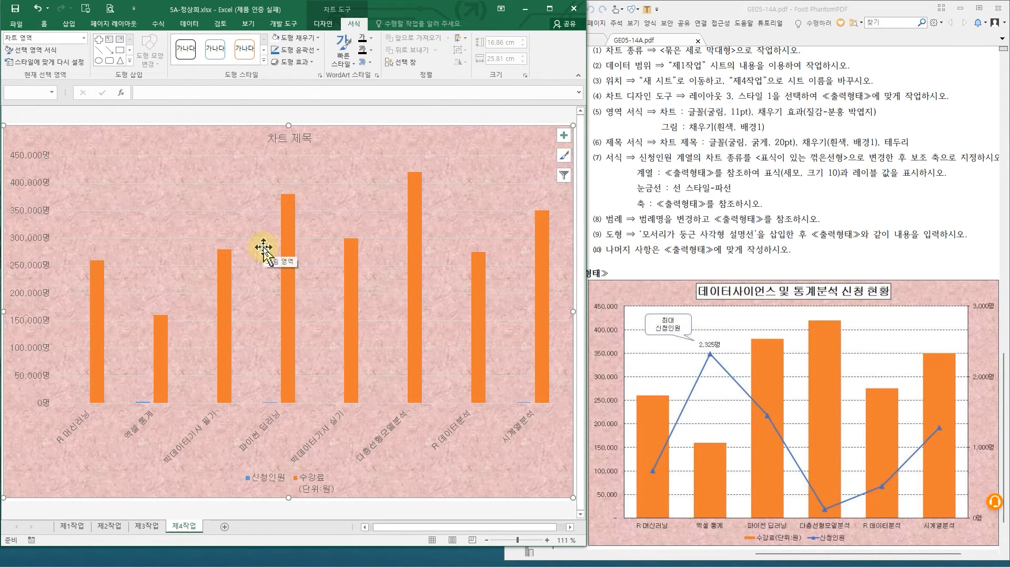
click(263, 247)
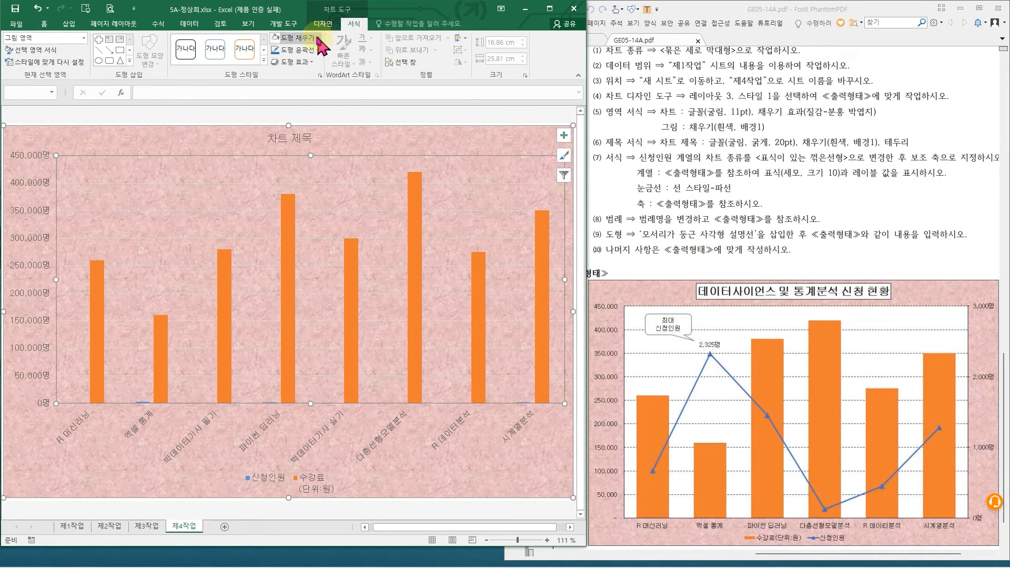
Fill the plot area with 흰색, 배경 1 and verify it in the Format Plot Area pane
click(297, 38)
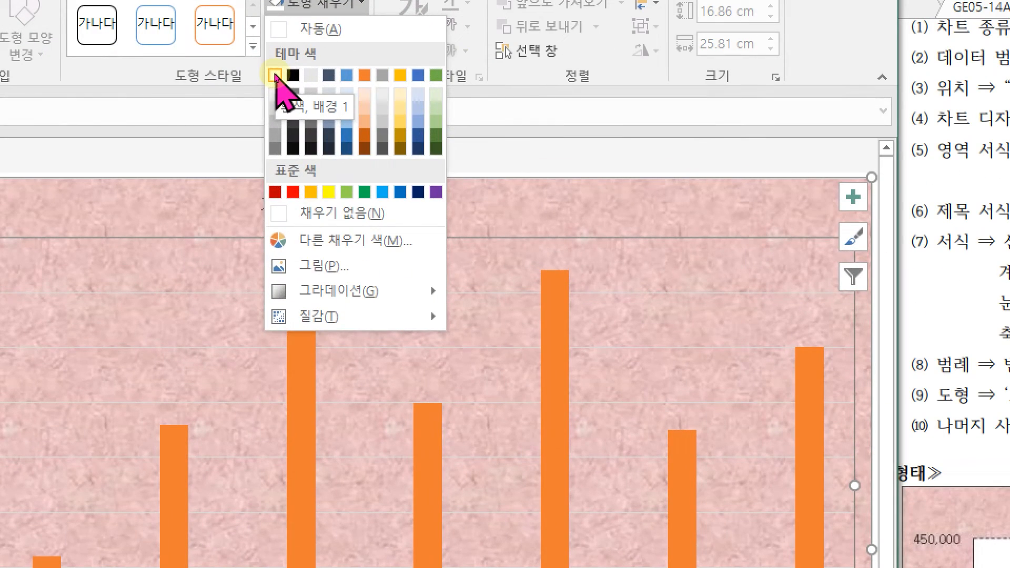
click(276, 76)
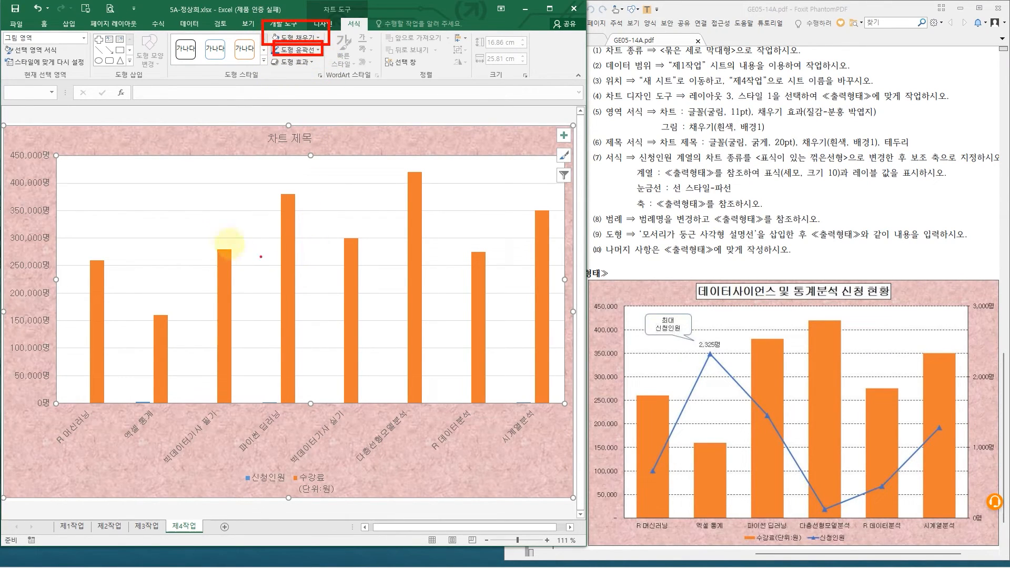
double_click(236, 226)
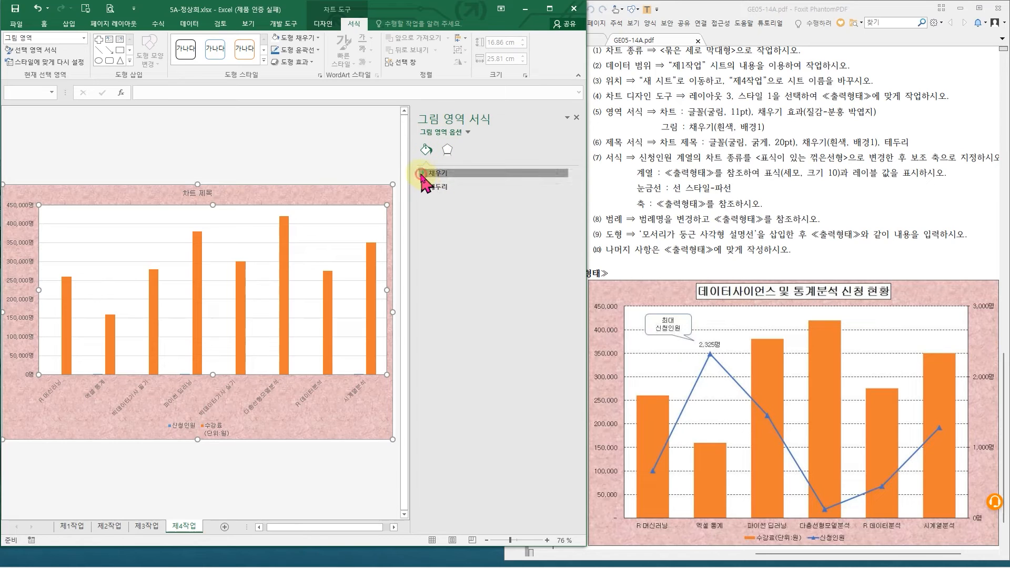
click(427, 175)
click(555, 268)
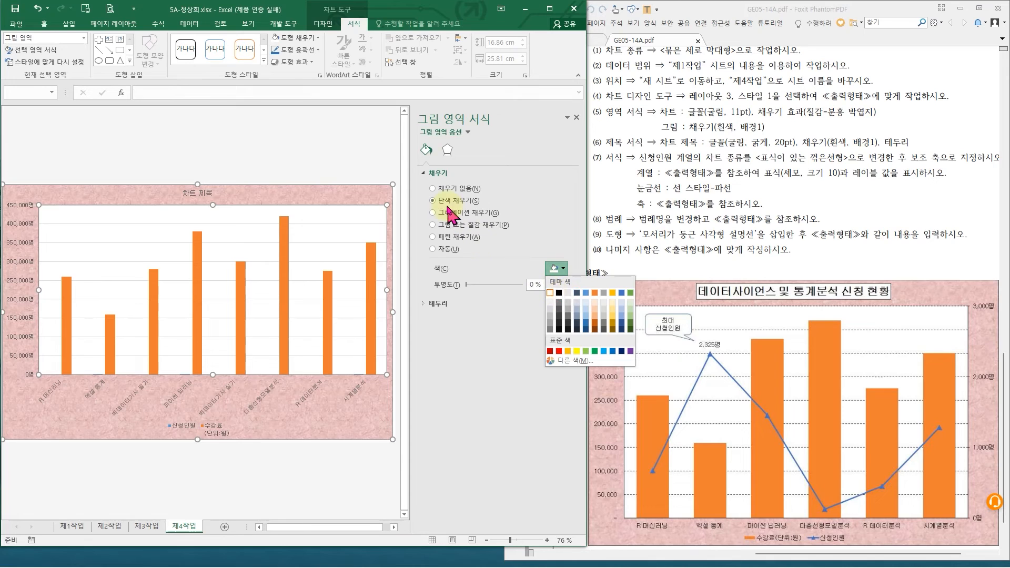
click(395, 165)
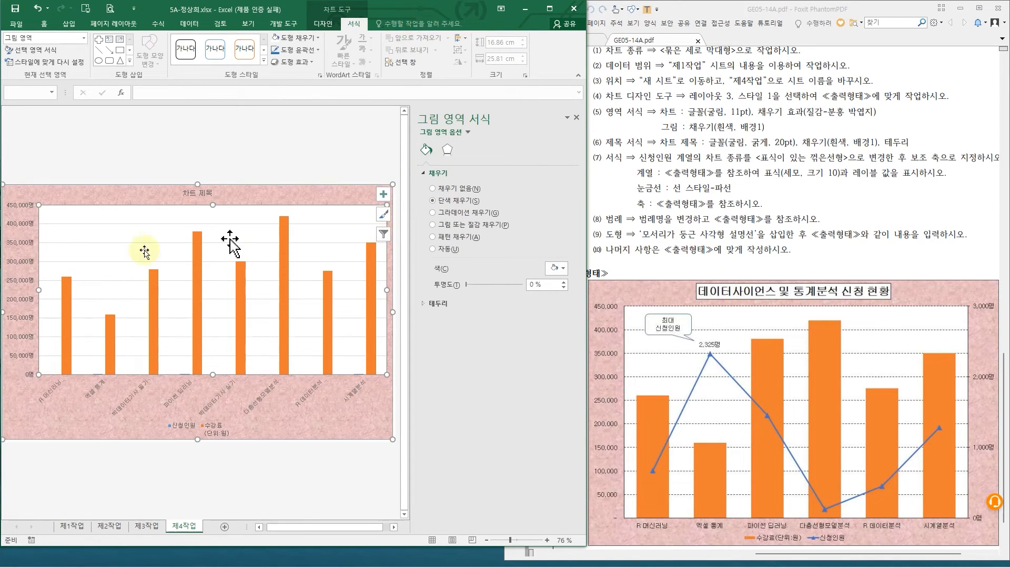
Select the 수강료 series and then the category axis beneath the bars
drag(586, 299, 989, 312)
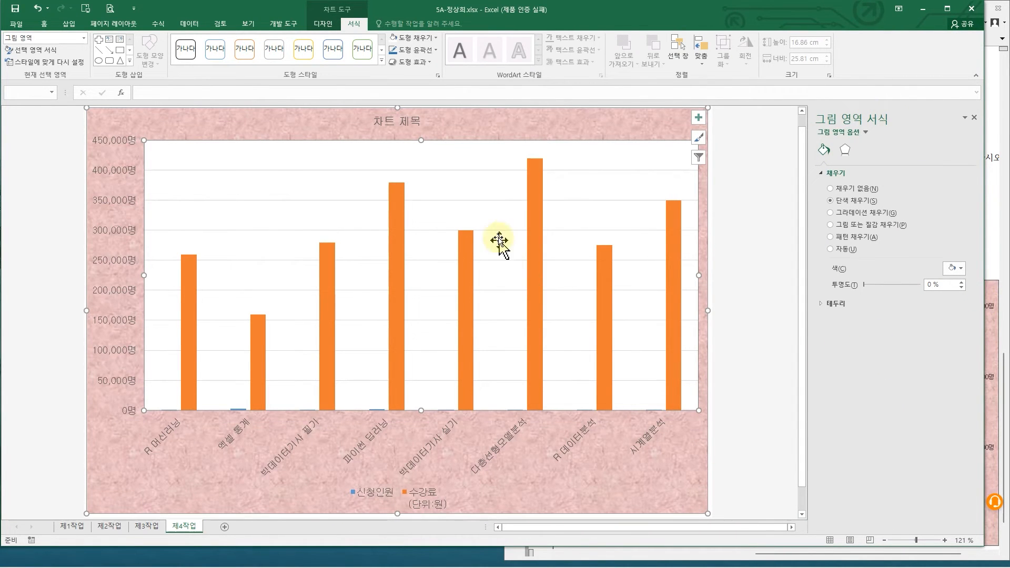
click(468, 293)
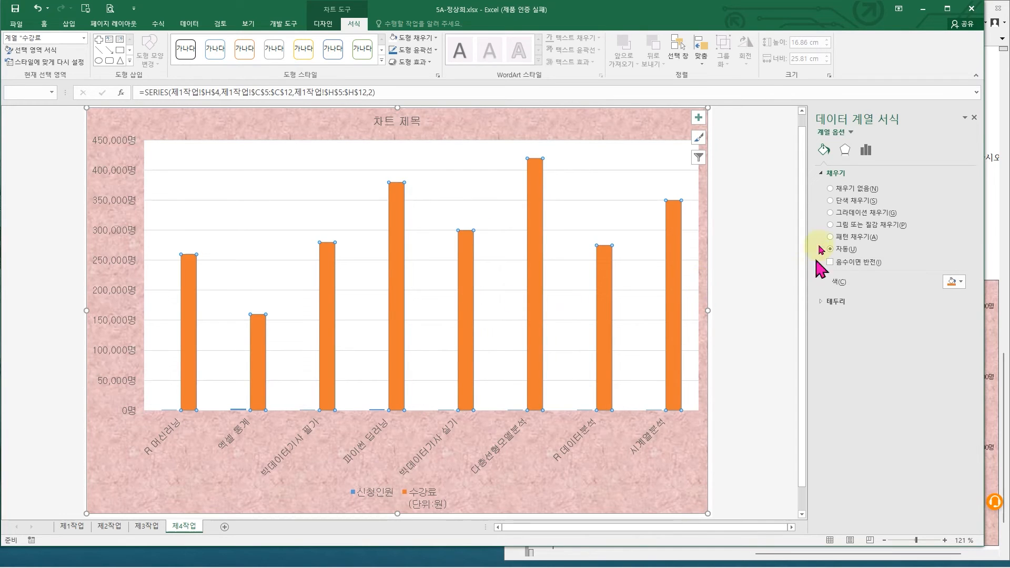
click(589, 438)
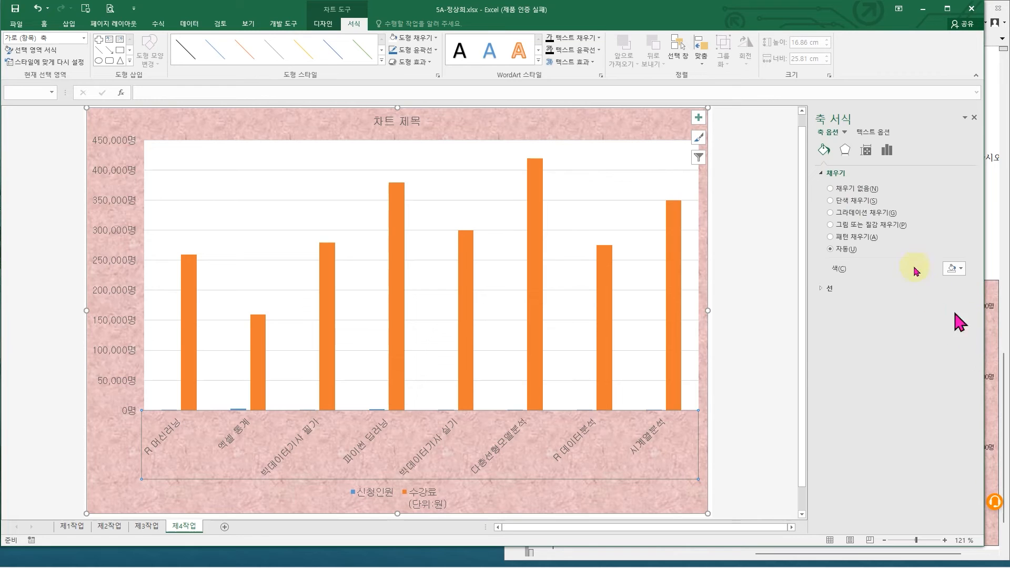
drag(983, 361, 585, 425)
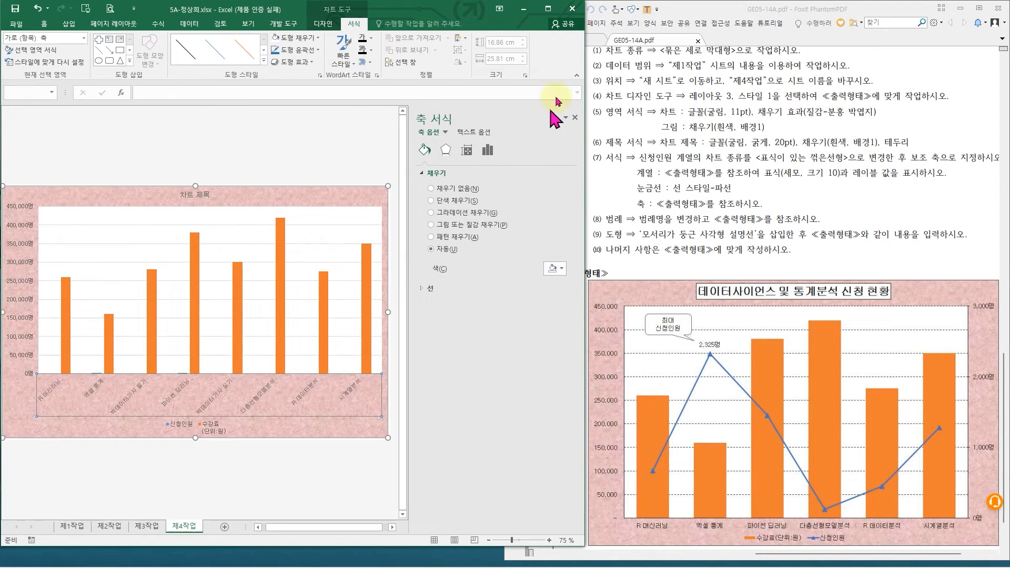
Close the Format Axis pane and compare the orange 수강료 columns with the sample chart
click(576, 121)
scroll(434, 237, up, 3)
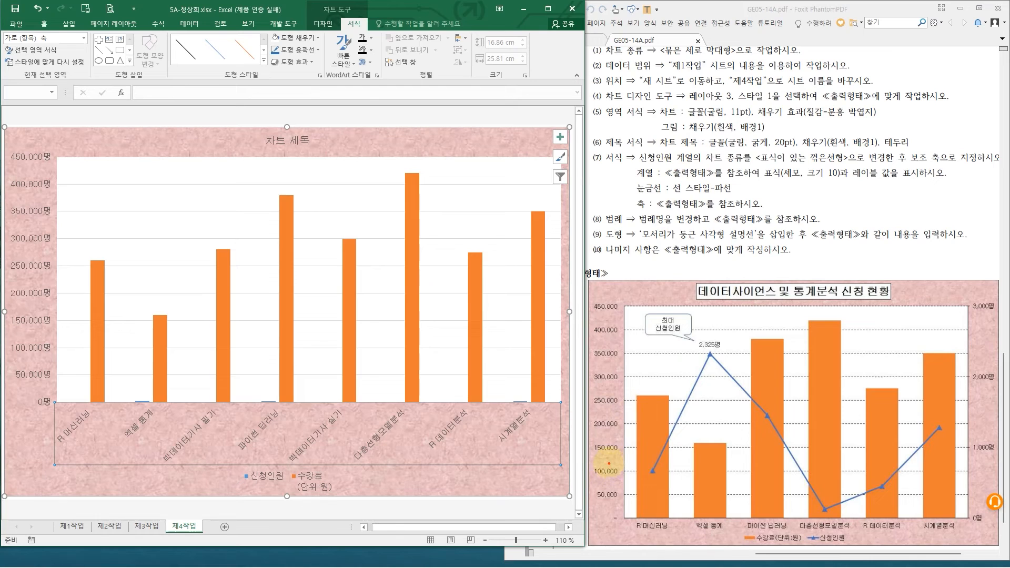
drag(650, 388, 672, 382)
mouse_move(711, 433)
mouse_down()
mouse_move(714, 452)
mouse_move(738, 417)
mouse_up()
drag(769, 357, 826, 359)
drag(882, 393, 928, 379)
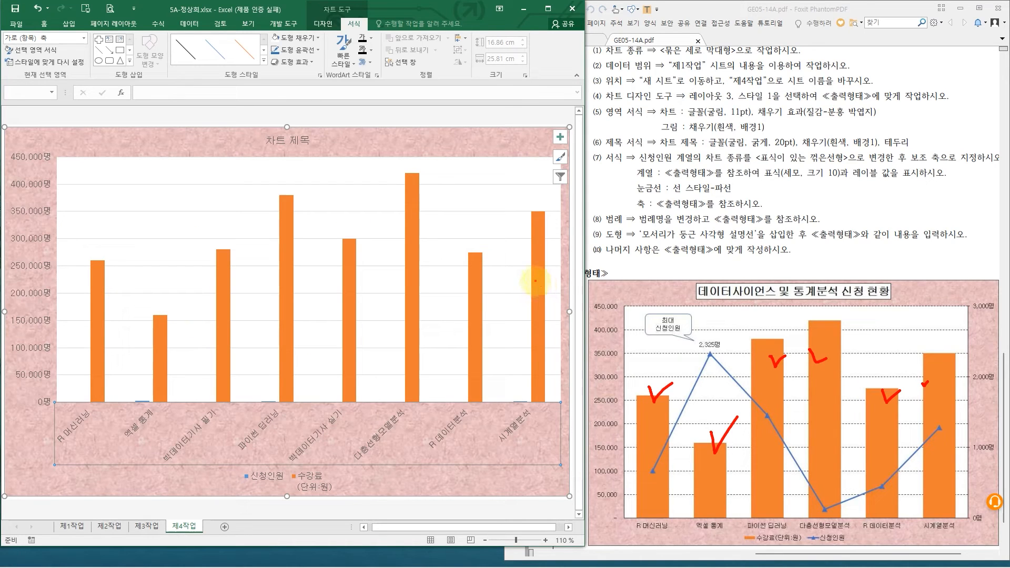
key(Escape)
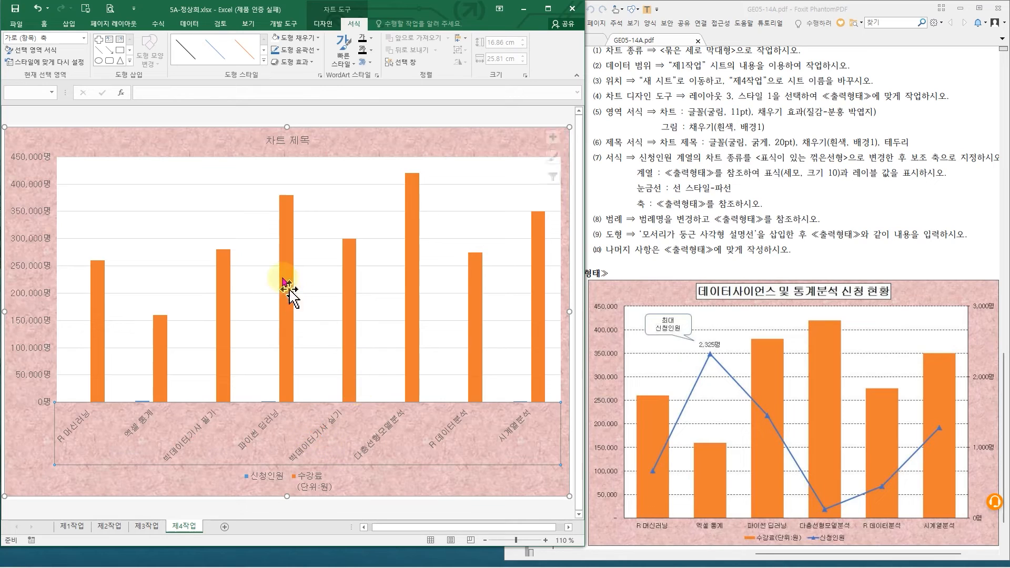
right_click(330, 206)
click(331, 205)
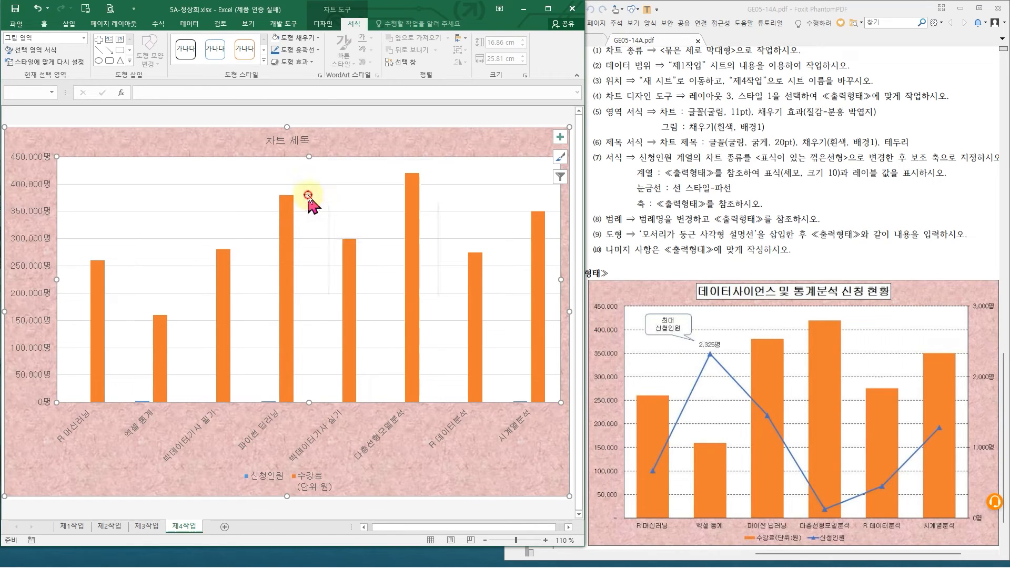
Open the chart's Select Data (데이터 원본 선택) dialog from its shortcut menu and move it aside
right_click(331, 202)
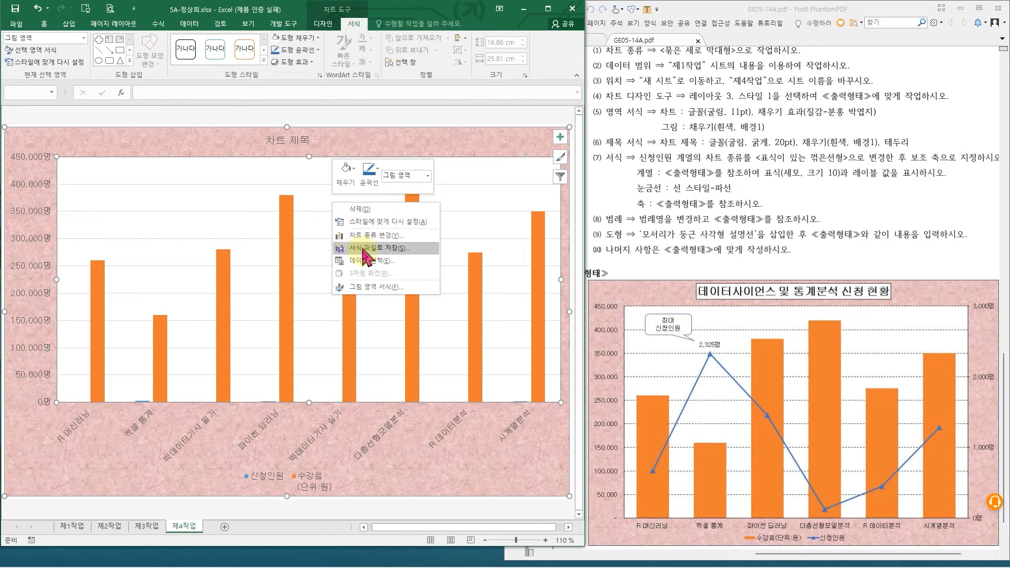
click(324, 24)
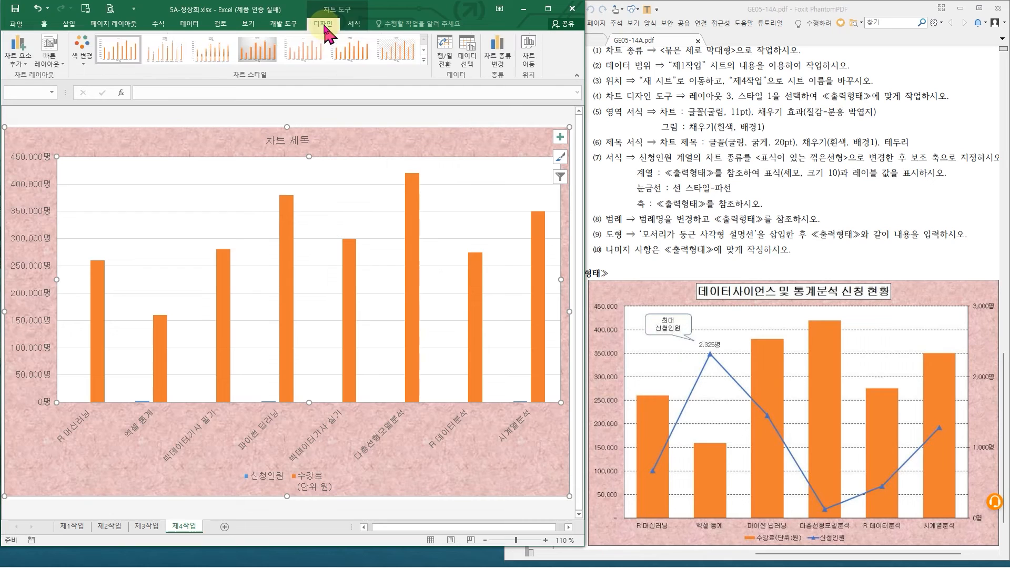
click(355, 25)
click(326, 25)
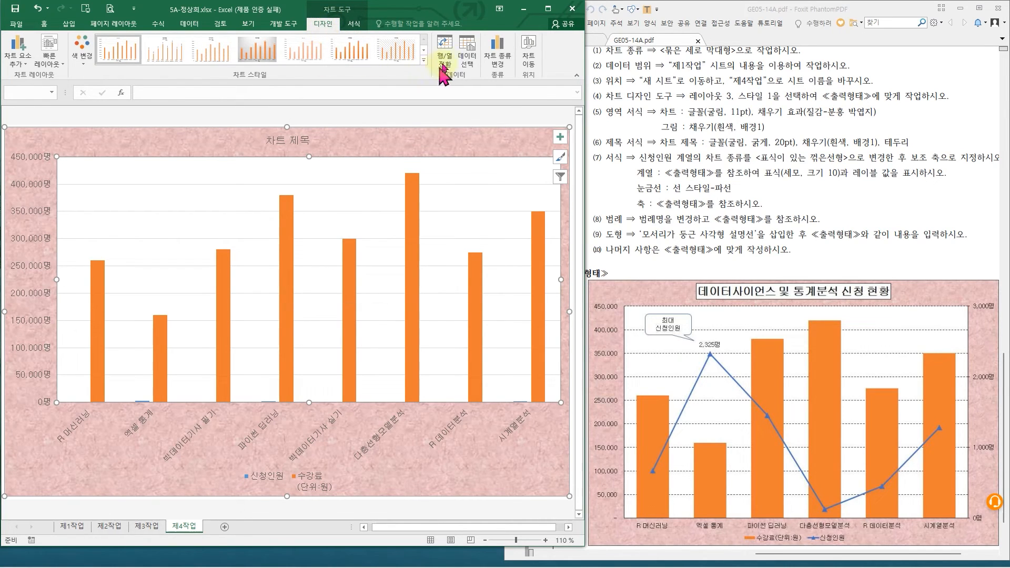
right_click(325, 221)
click(378, 280)
drag(494, 231, 262, 207)
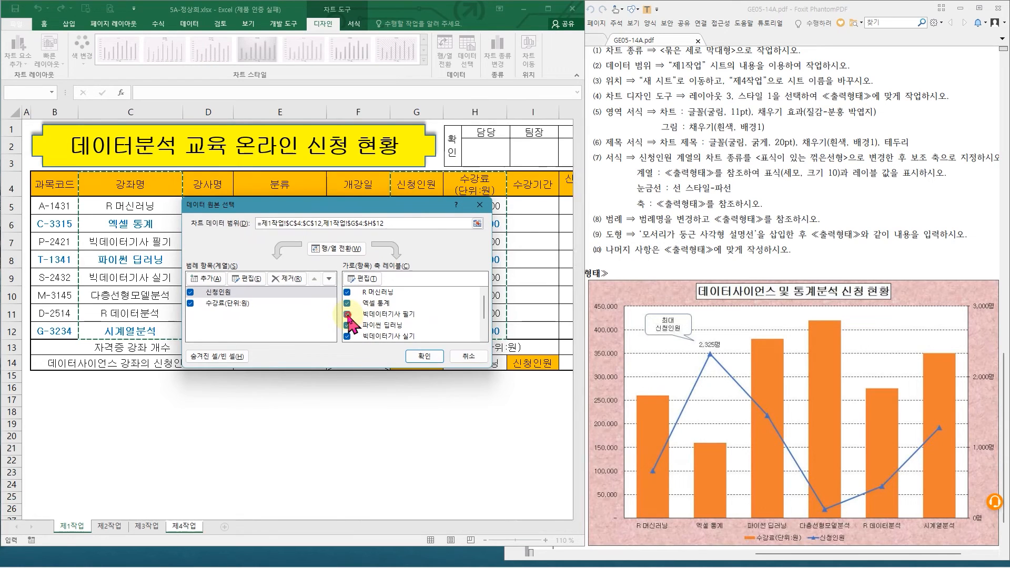
Toggle the 빅데이터기사 category boxes, compare legend names with the sample, and select 수강료(단위:원)
click(348, 314)
click(347, 336)
click(347, 314)
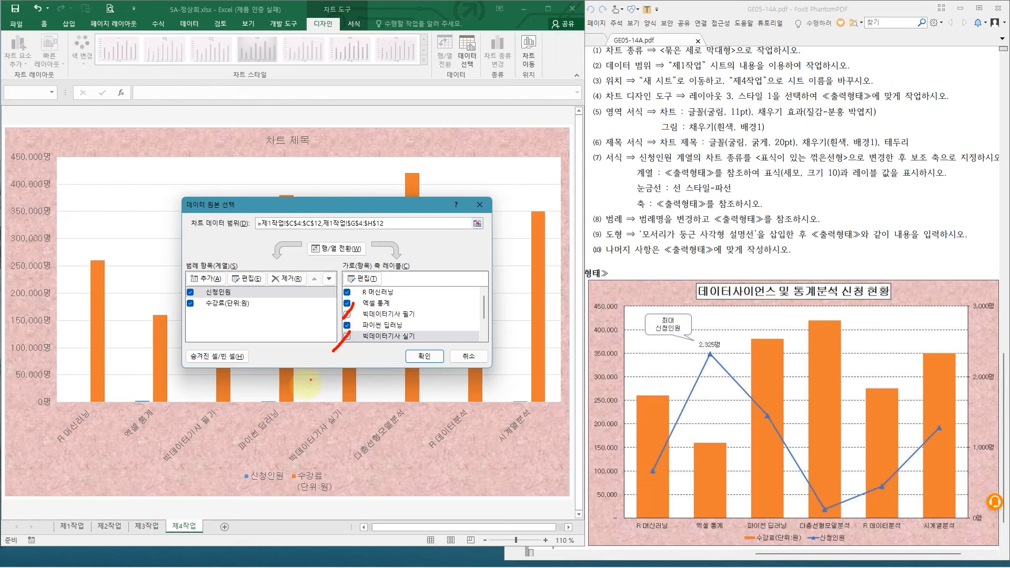
key(Escape)
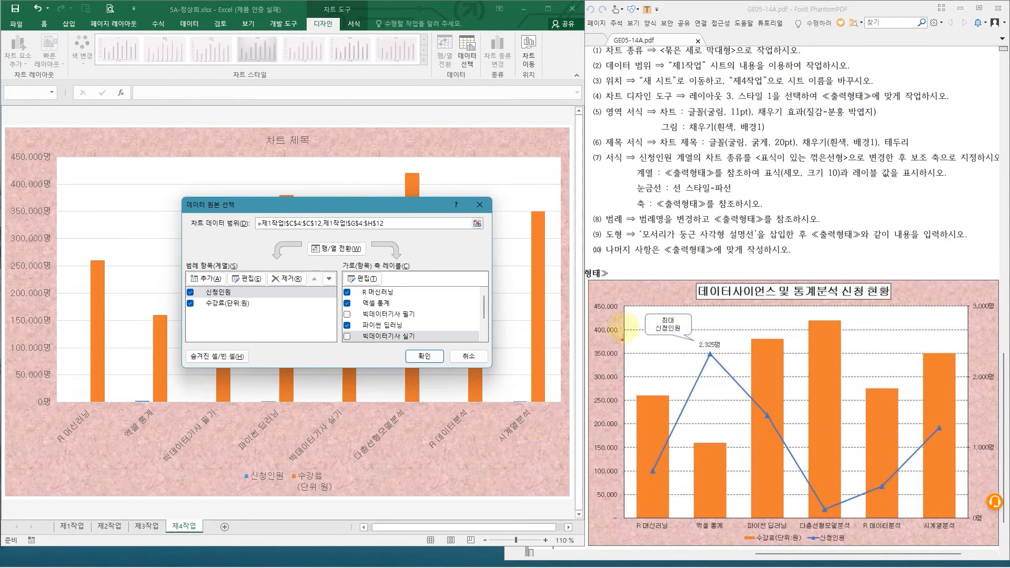
mouse_move(597, 219)
mouse_down()
mouse_move(831, 230)
mouse_move(818, 229)
mouse_up()
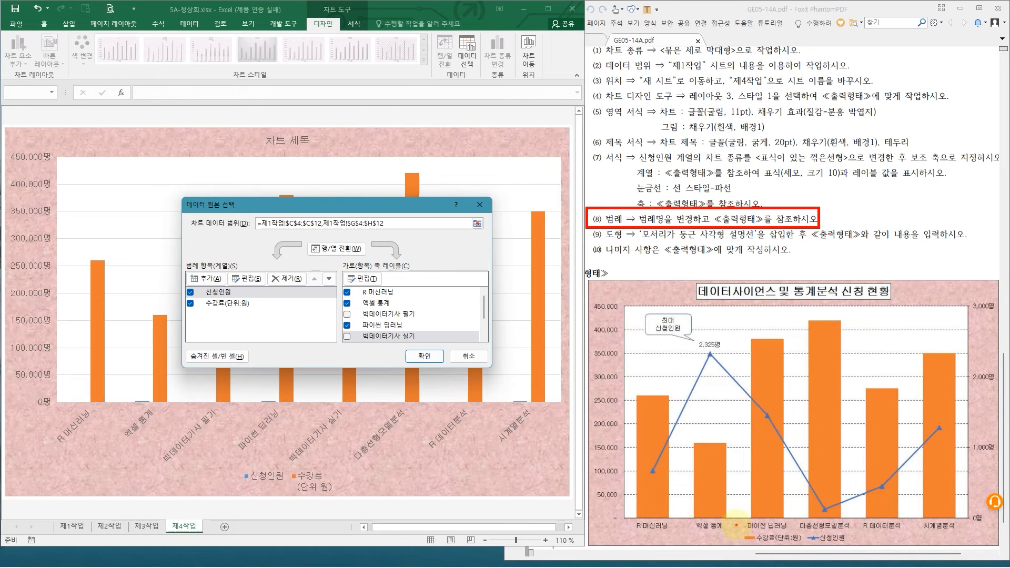
drag(735, 524, 799, 547)
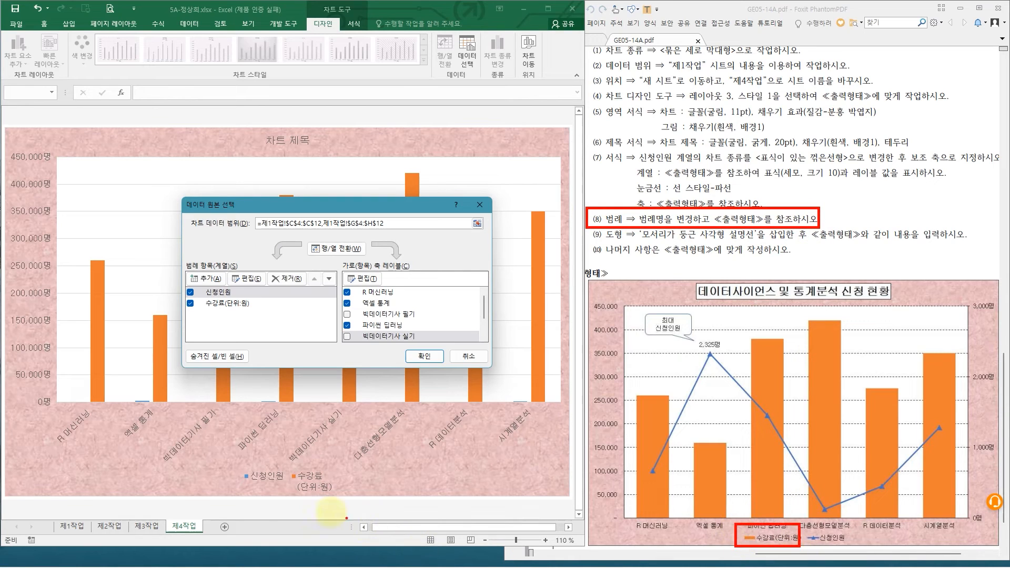
drag(289, 461, 342, 506)
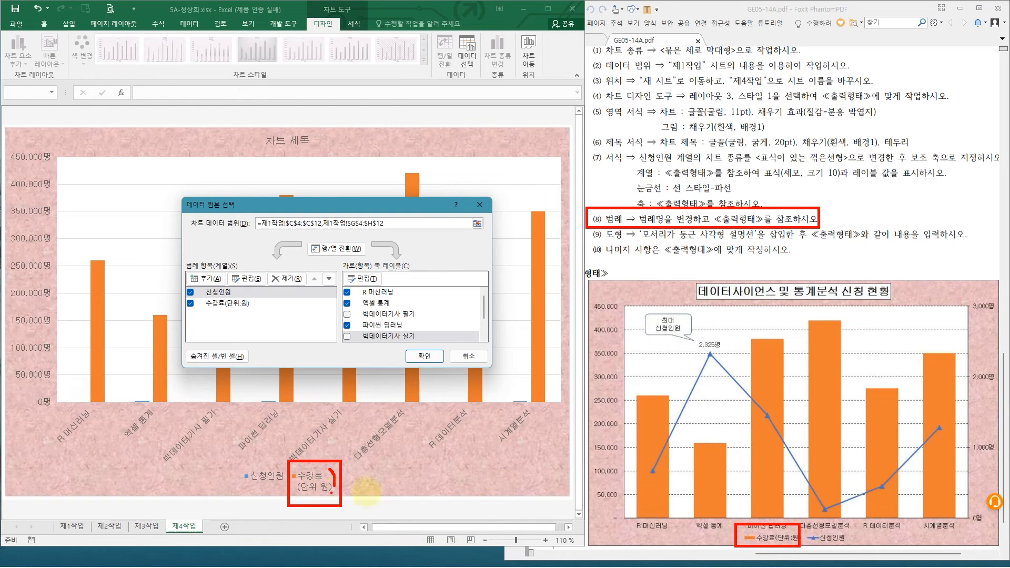
drag(768, 536, 799, 544)
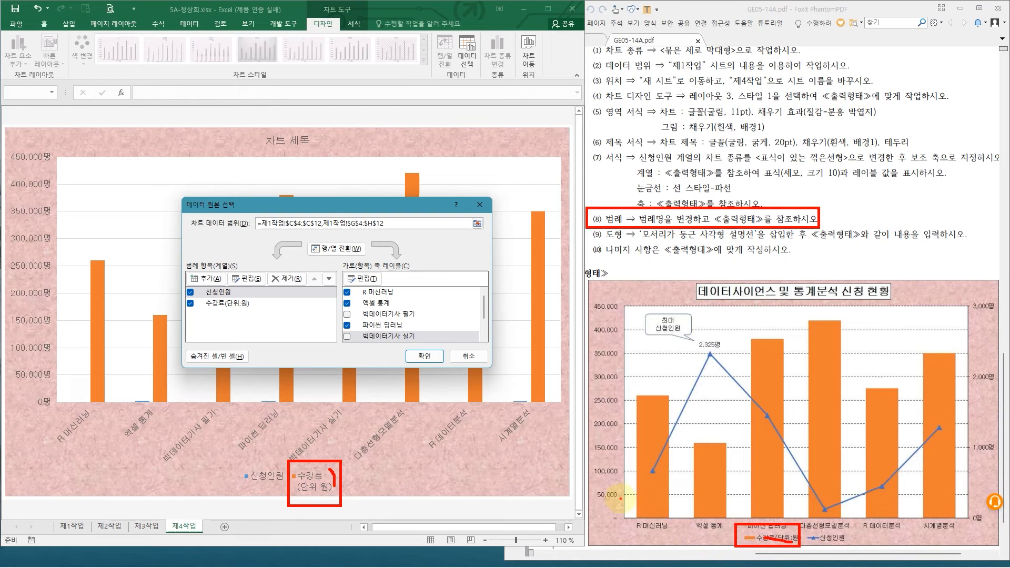
click(223, 304)
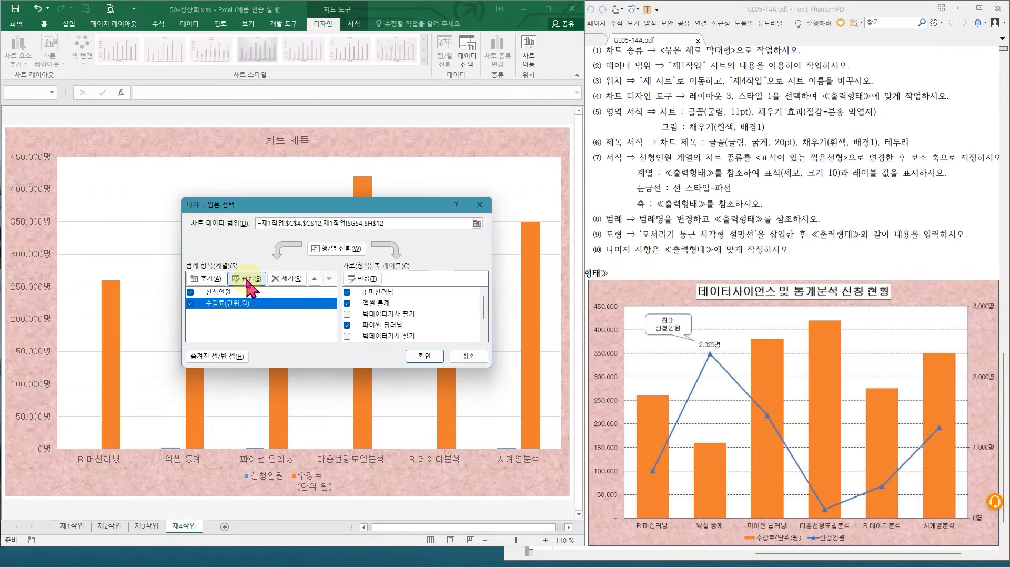
Replace the series name reference with the text 수강료(단위:원) and confirm both dialogs
click(247, 284)
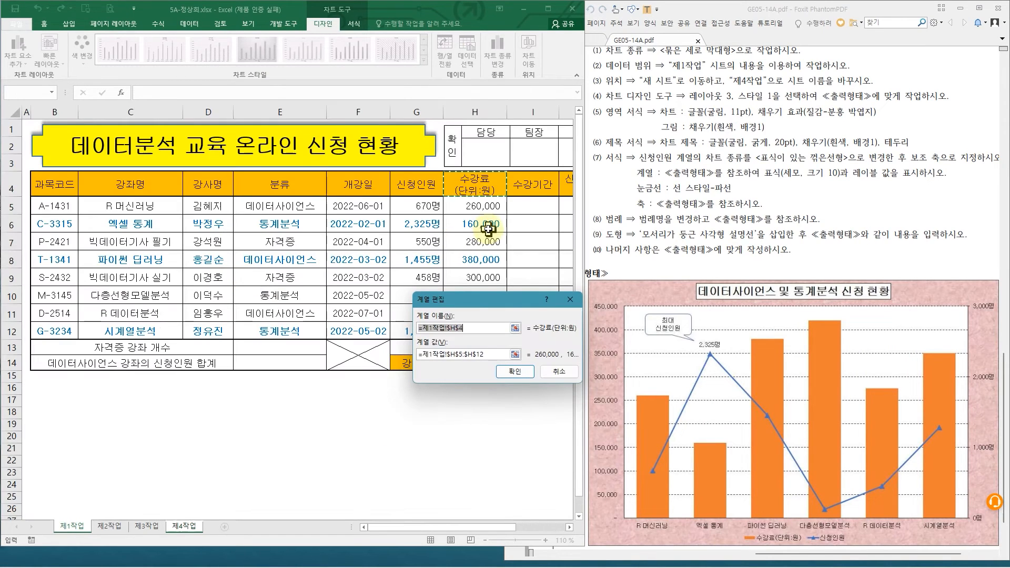
mouse_move(440, 168)
mouse_down()
mouse_move(503, 203)
mouse_move(475, 197)
mouse_move(469, 311)
mouse_move(481, 314)
mouse_up()
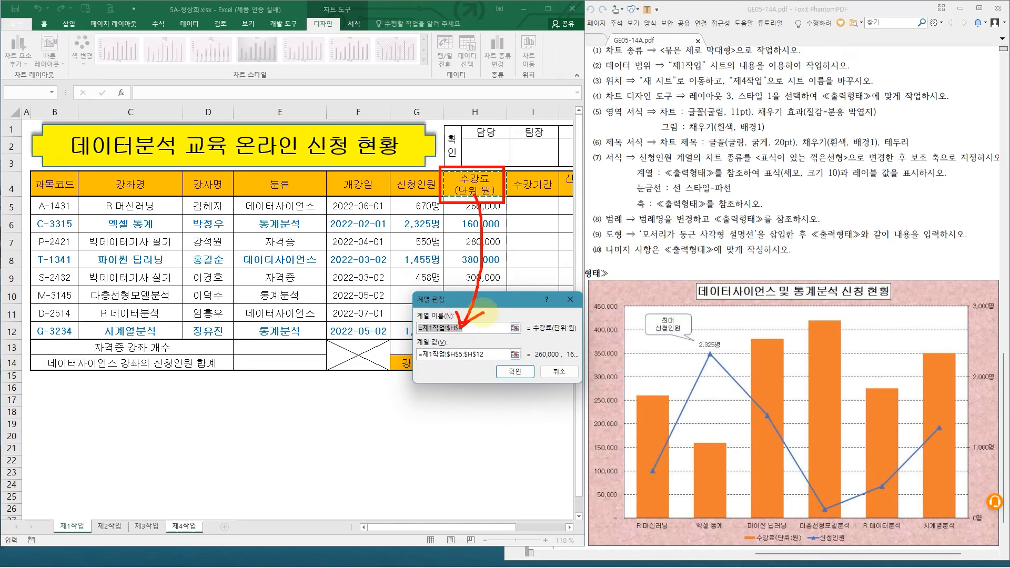
key(Escape)
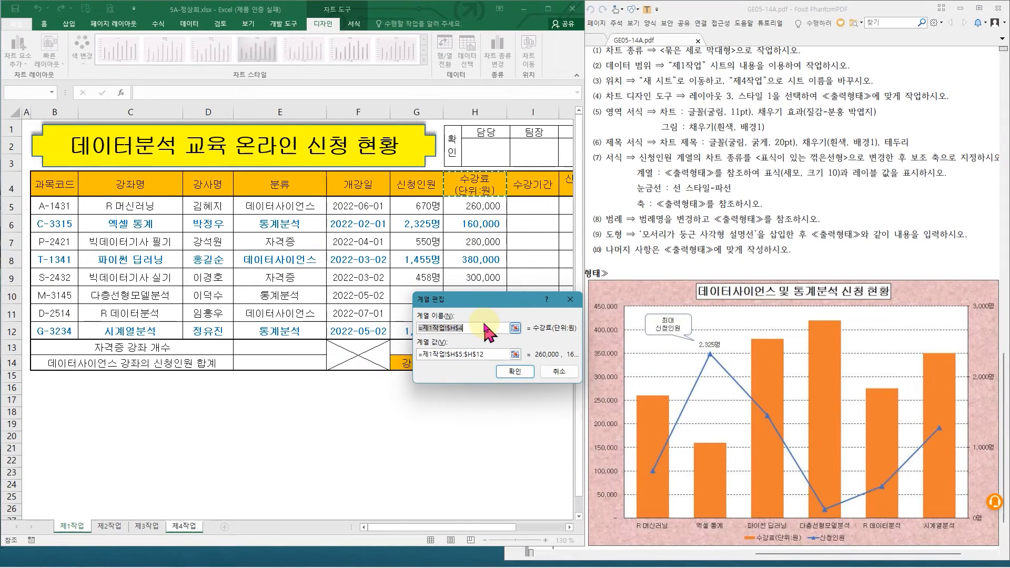
key(Delete)
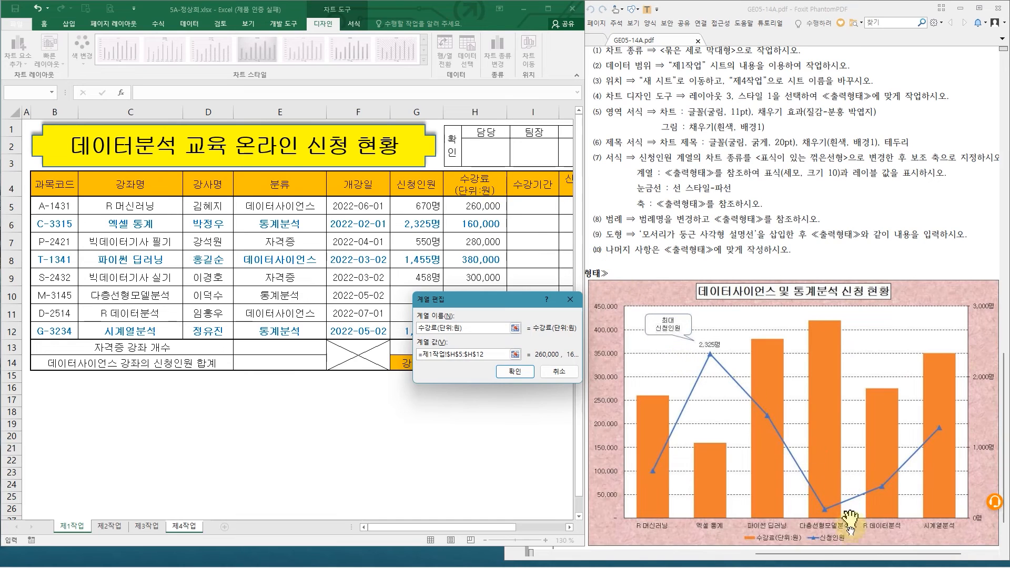
drag(481, 299, 448, 224)
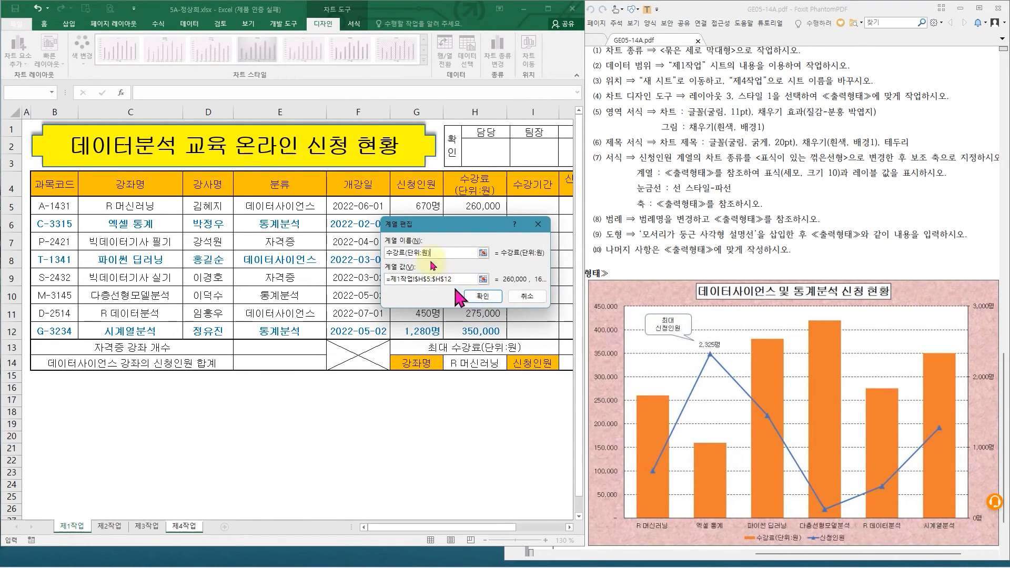
click(481, 296)
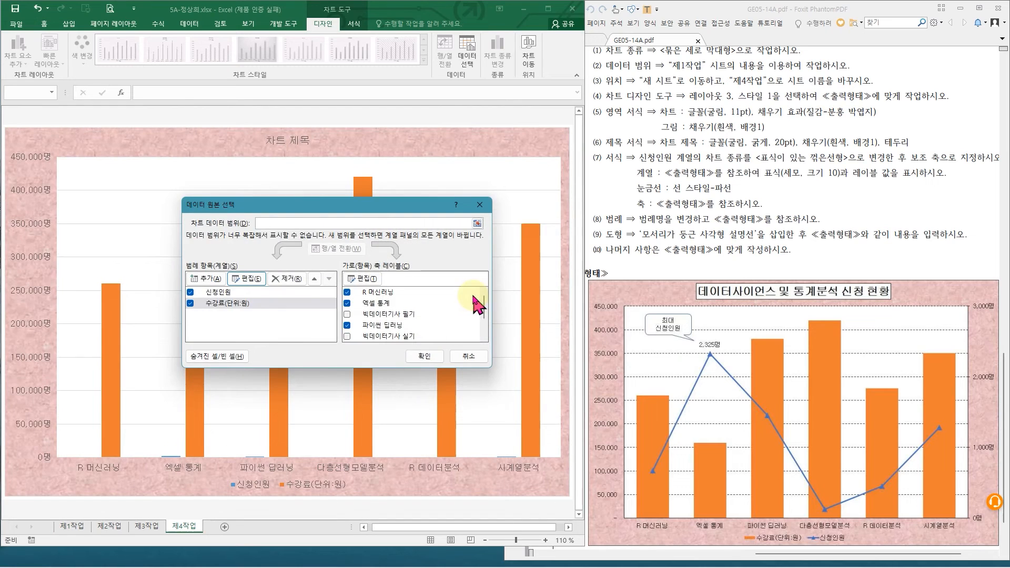
click(426, 357)
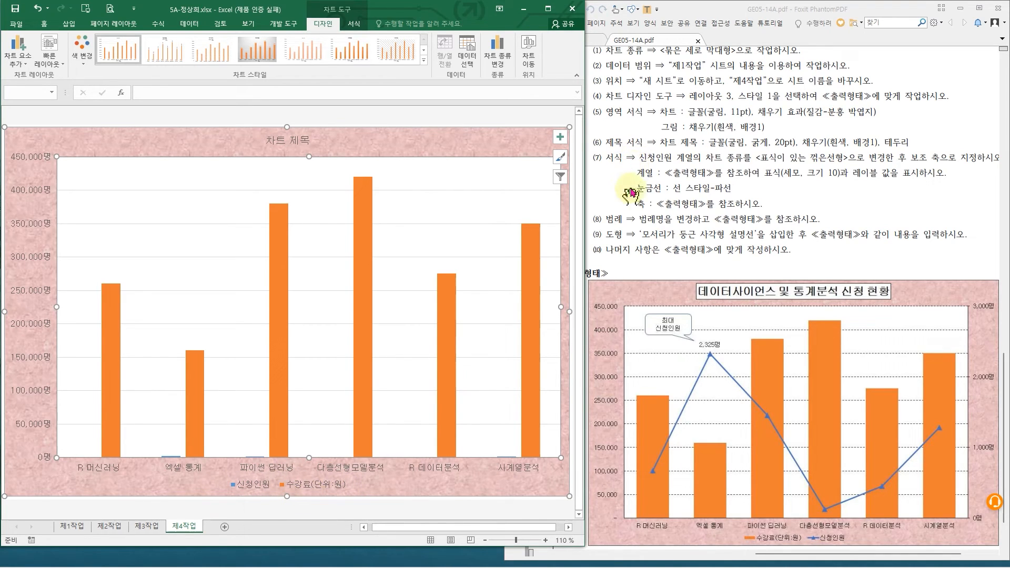
Replace the chart title text with '데이터사이언스 및 통계분석 신청 현황'
drag(592, 129, 922, 152)
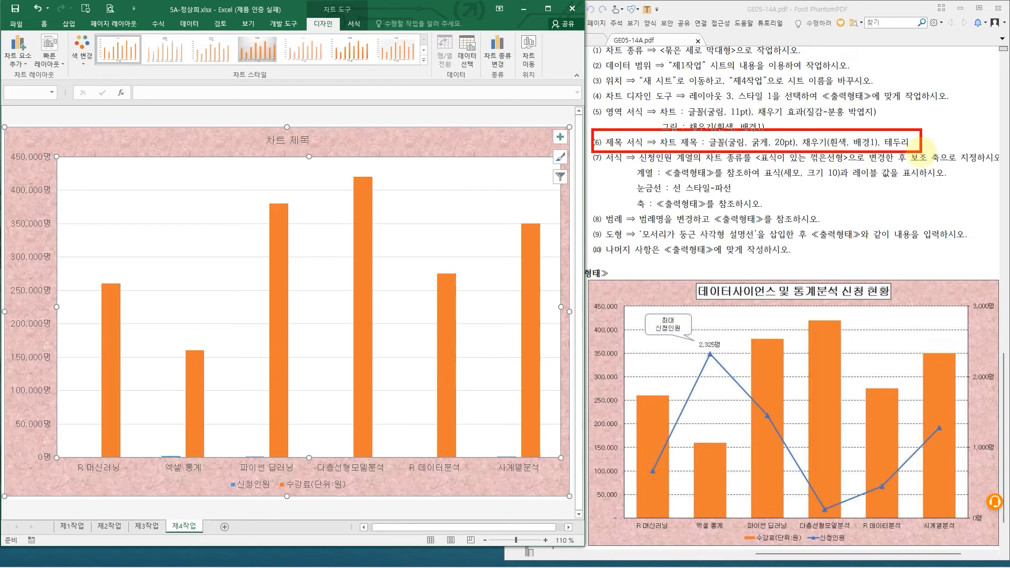
click(277, 140)
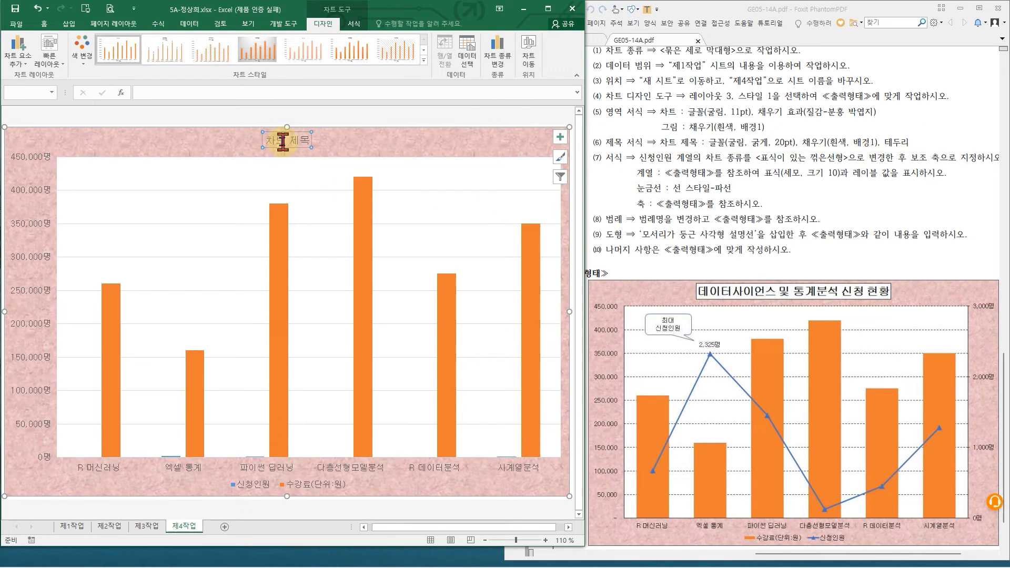
text(데)
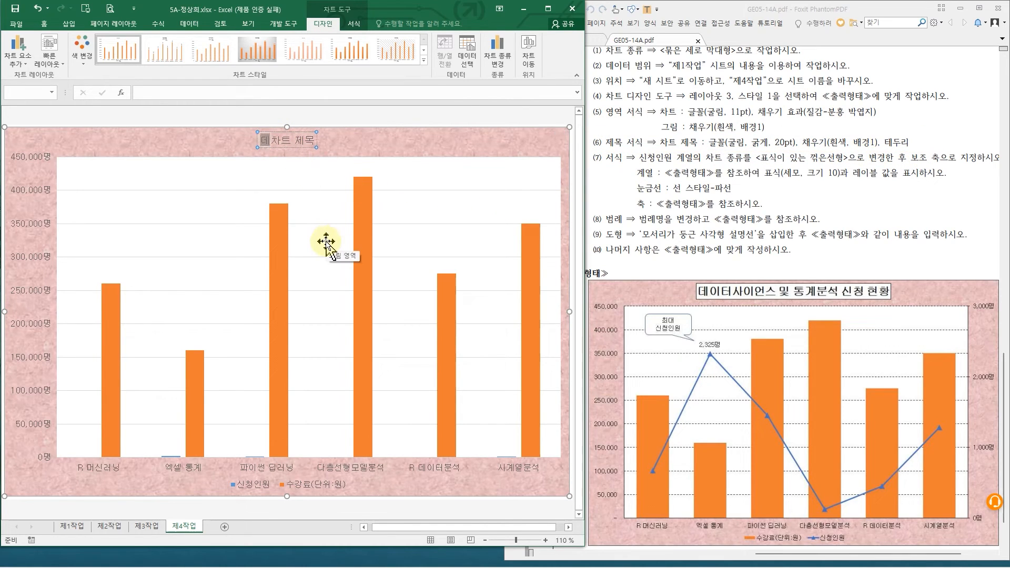
text(이터)
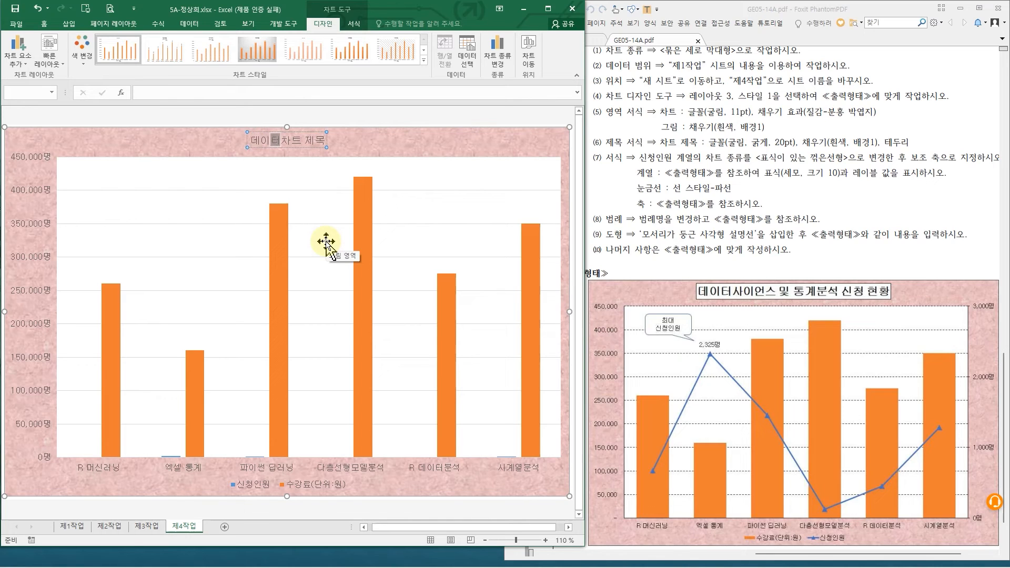
text(사이언스 및 통계분석 신청 현황)
key(Delete)
key(Delete)
key(Delete)
key(Delete)
key(Delete)
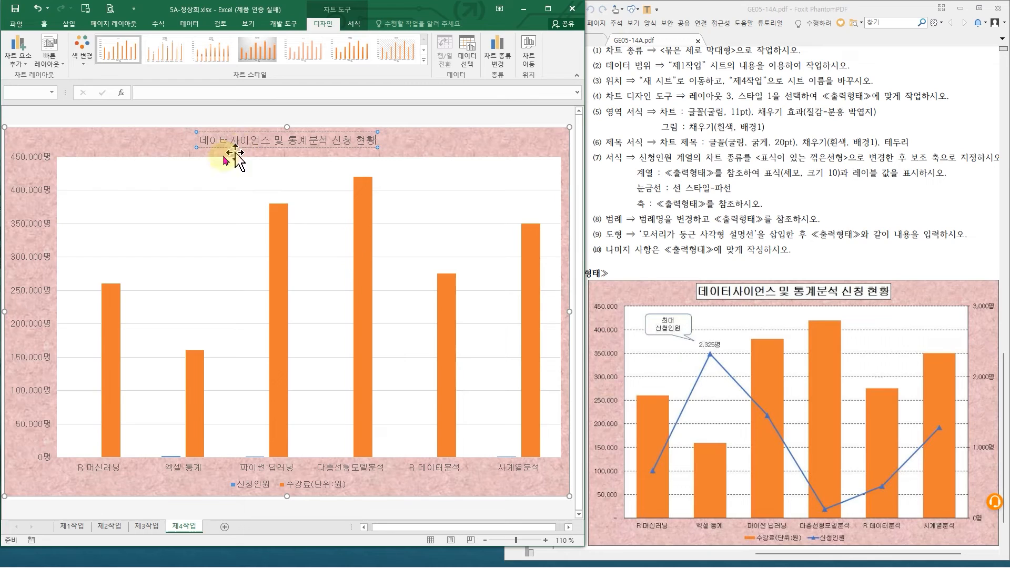
click(214, 148)
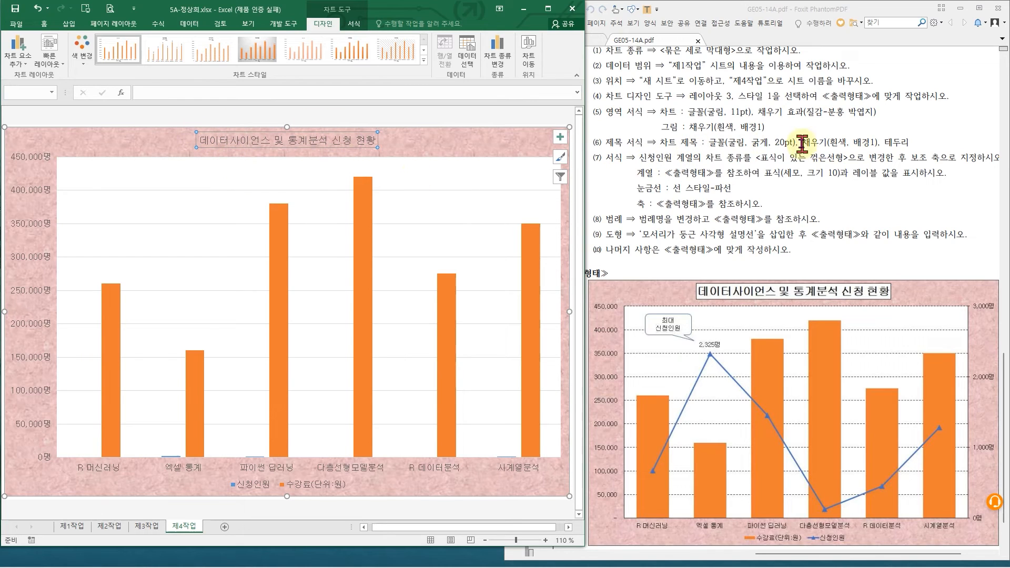
Set the chart title to 20 pt bold
click(44, 24)
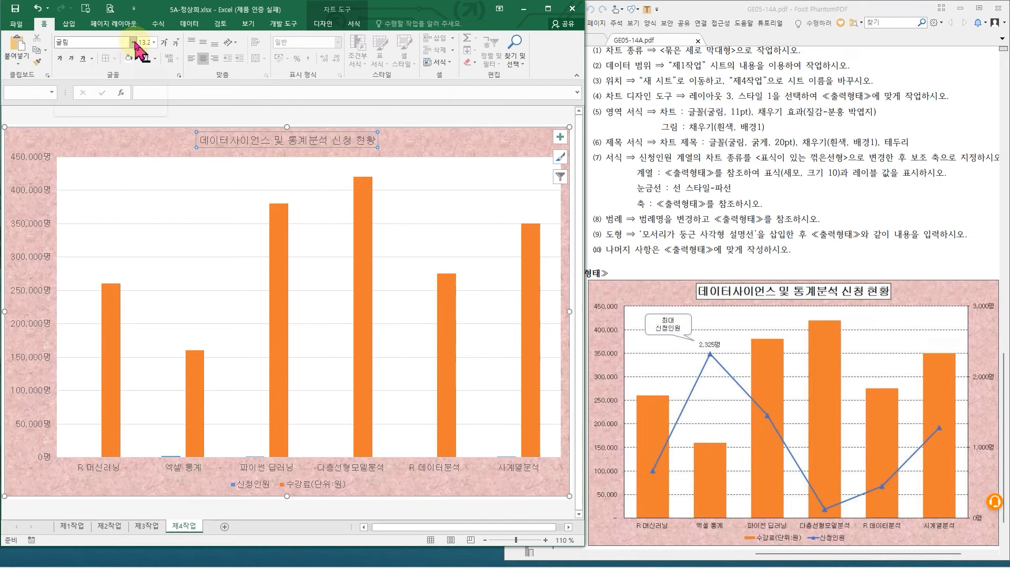
click(153, 43)
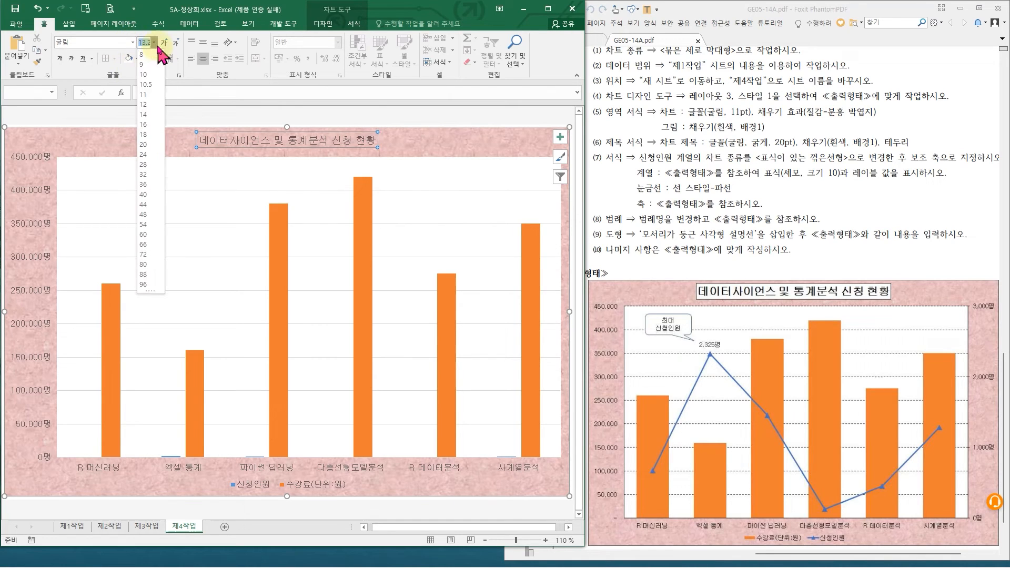
click(149, 145)
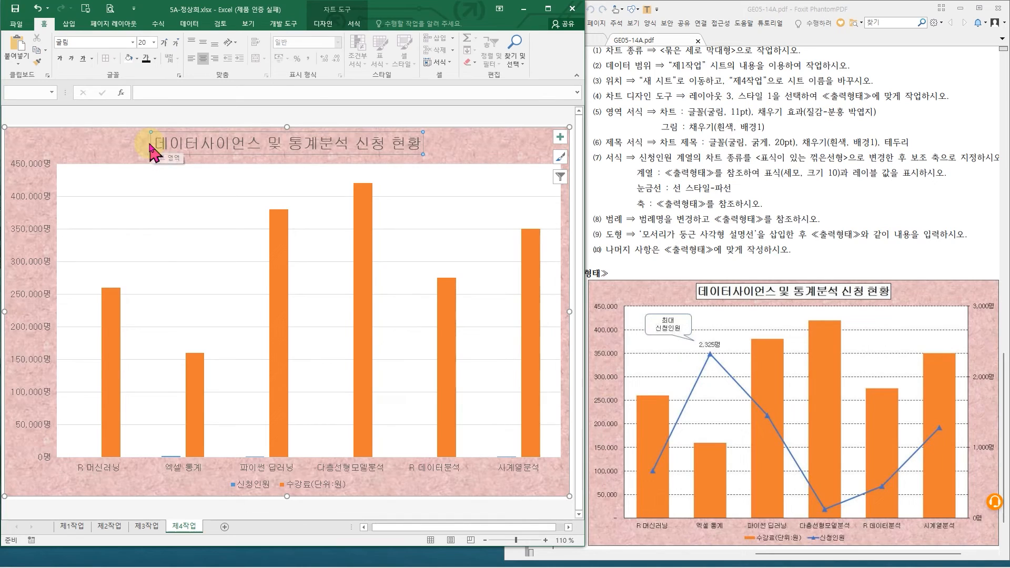
click(59, 59)
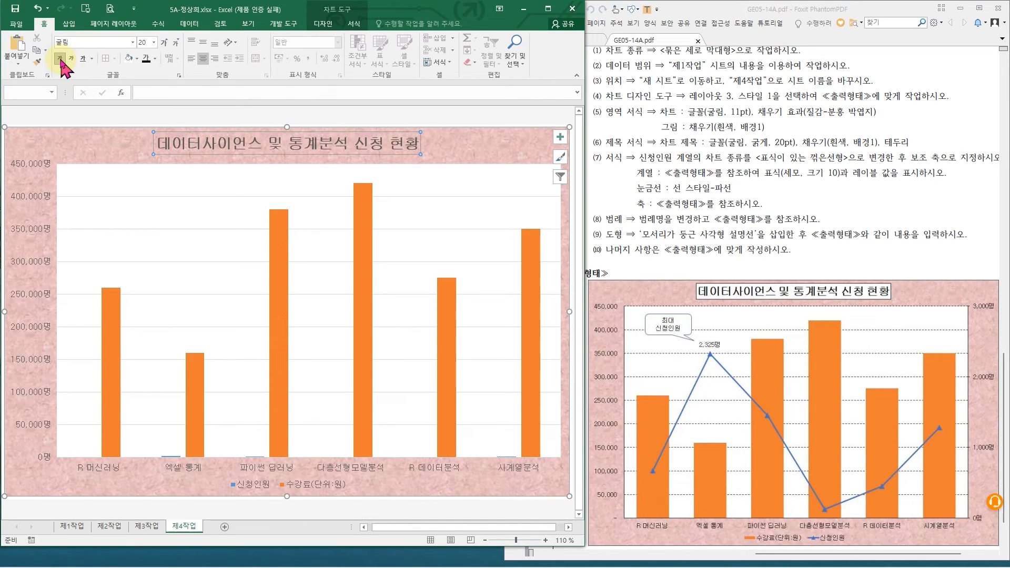
Fill the chart title box with white
click(354, 24)
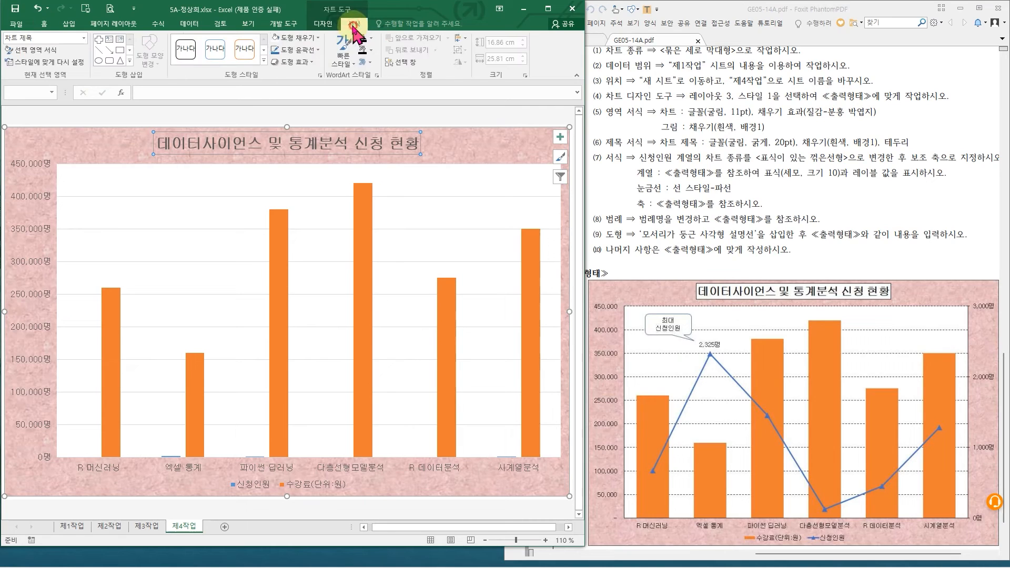
click(311, 37)
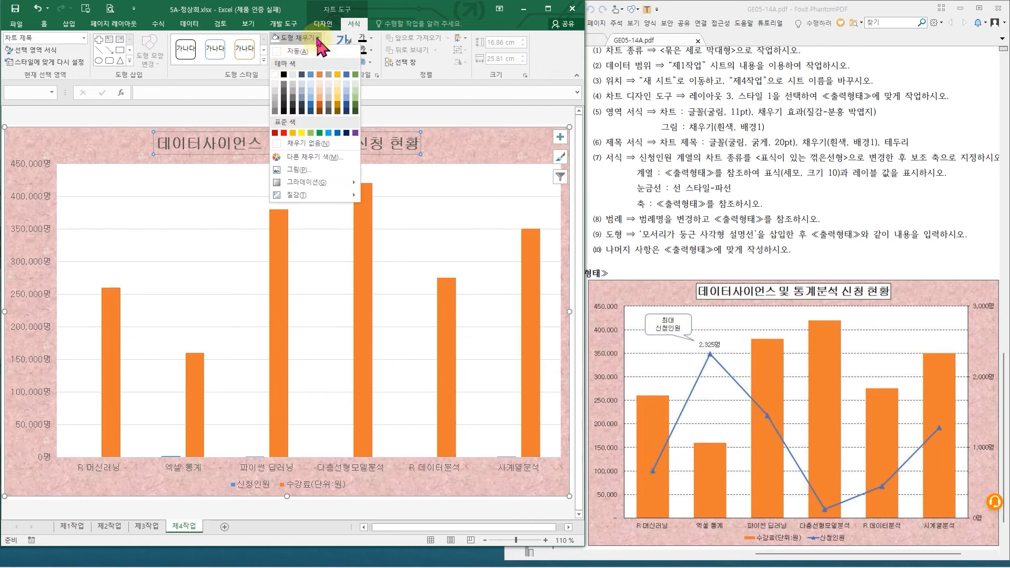
click(276, 75)
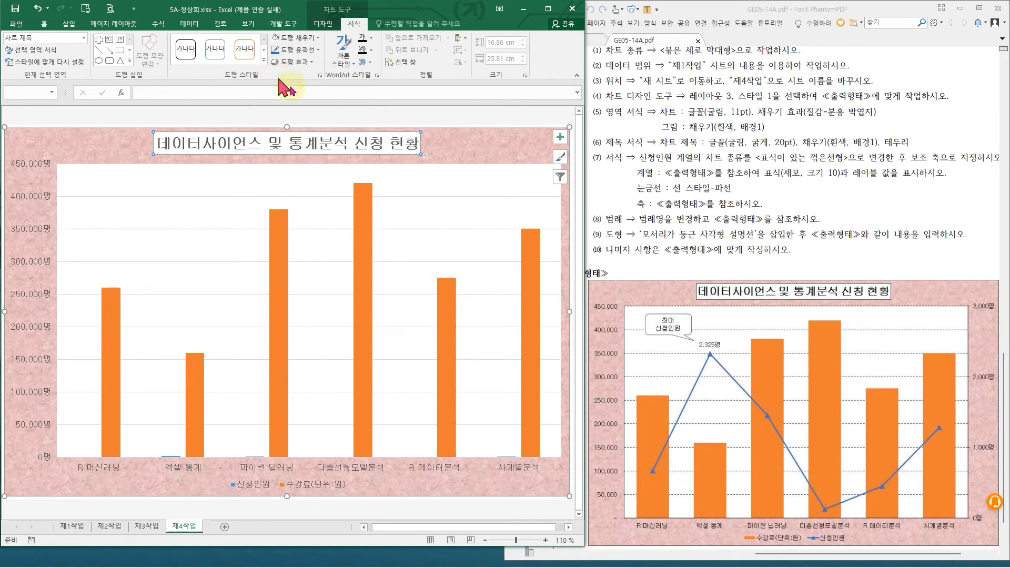
drag(877, 132, 918, 153)
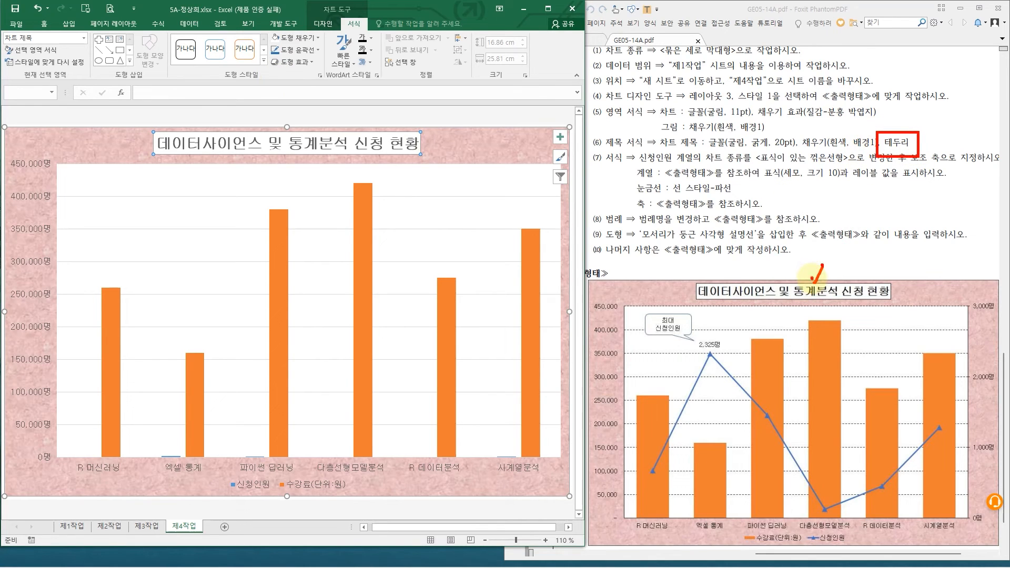
drag(824, 283, 847, 285)
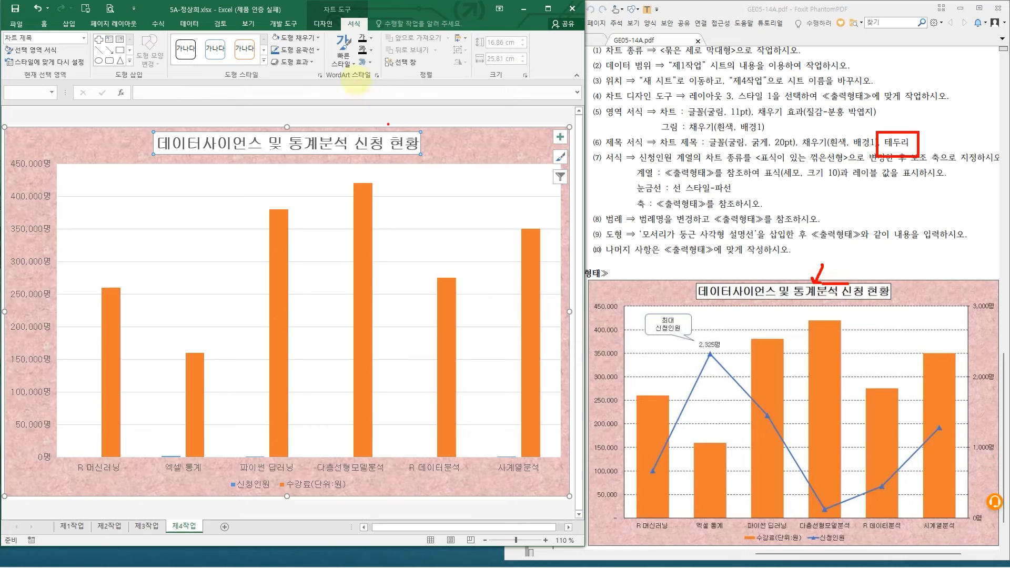
Give the chart title a black outline border
click(313, 50)
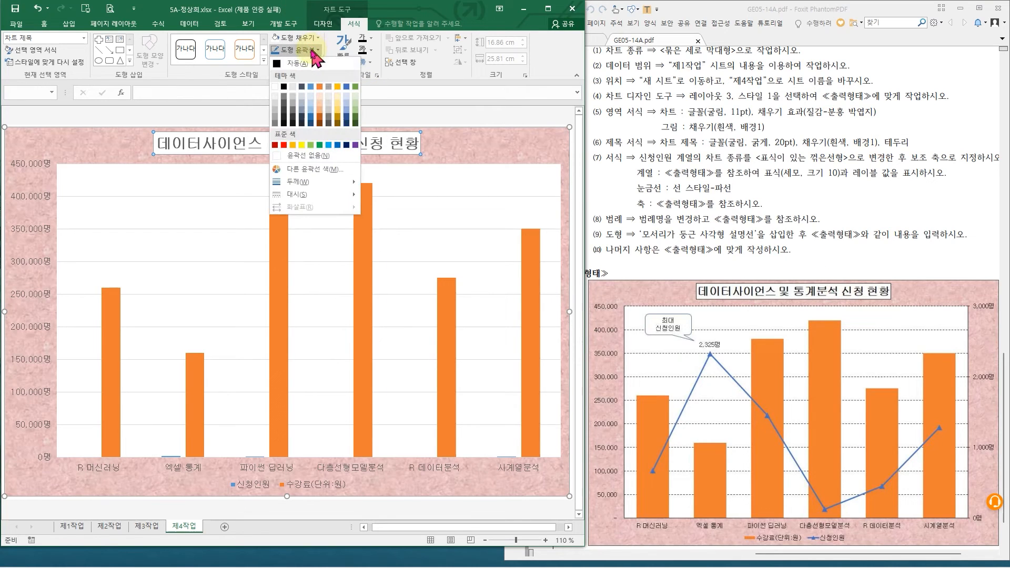
click(283, 86)
mouse_move(589, 149)
mouse_down()
mouse_move(1002, 232)
mouse_move(1001, 220)
mouse_up()
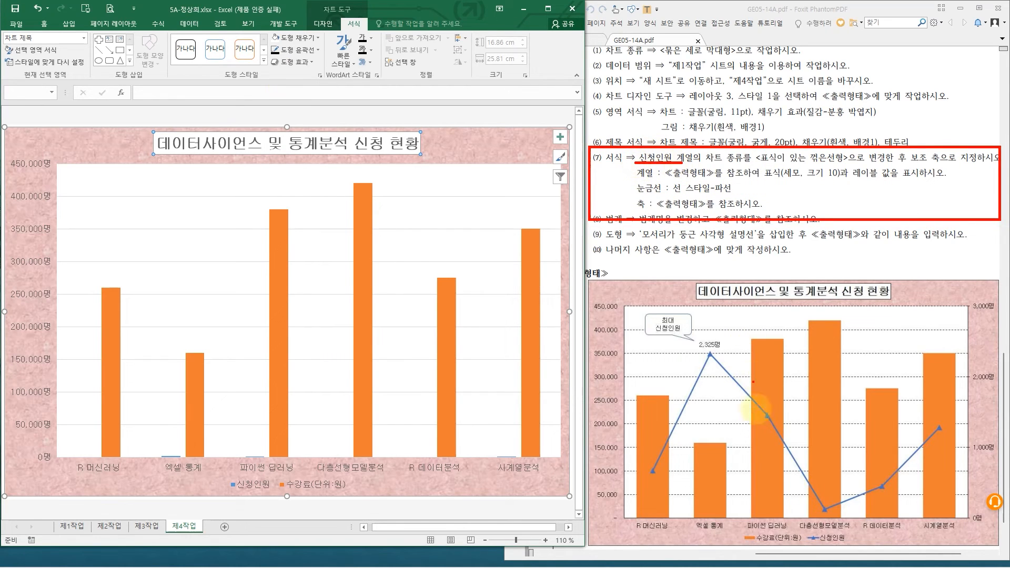
drag(848, 546, 849, 546)
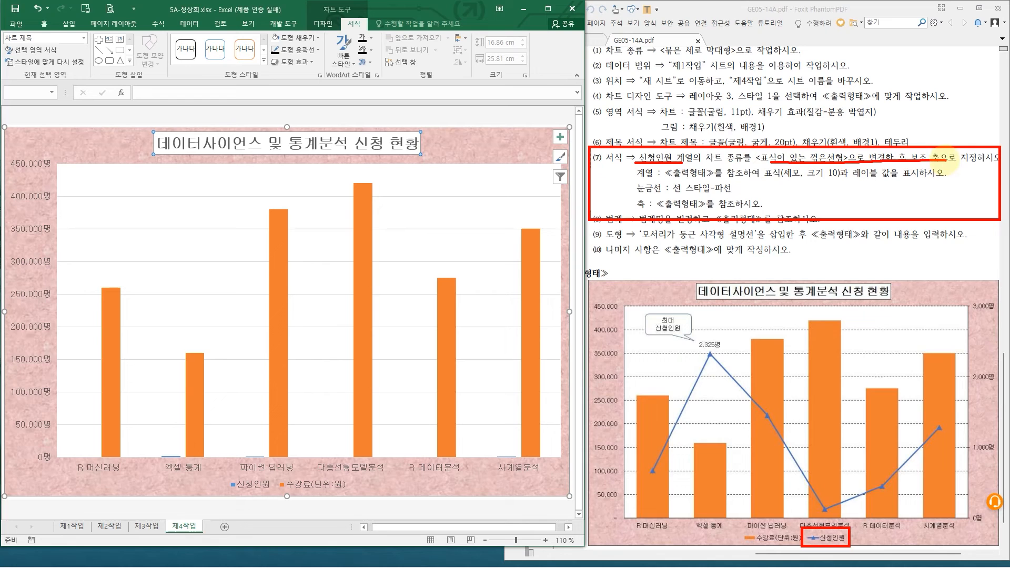
key(Escape)
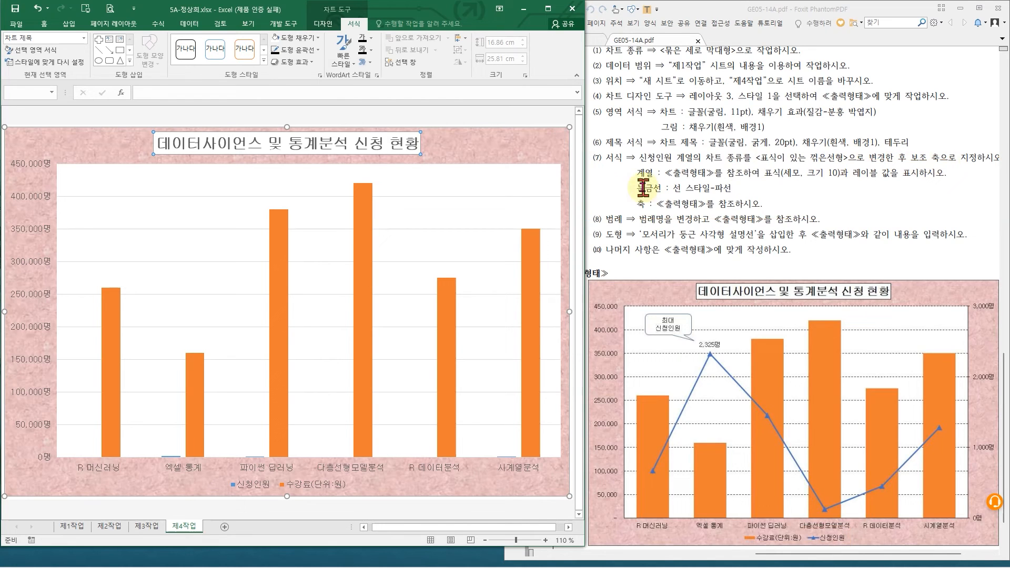
Open the chart type dialog for the 수강료 series, then close it without changes
click(277, 255)
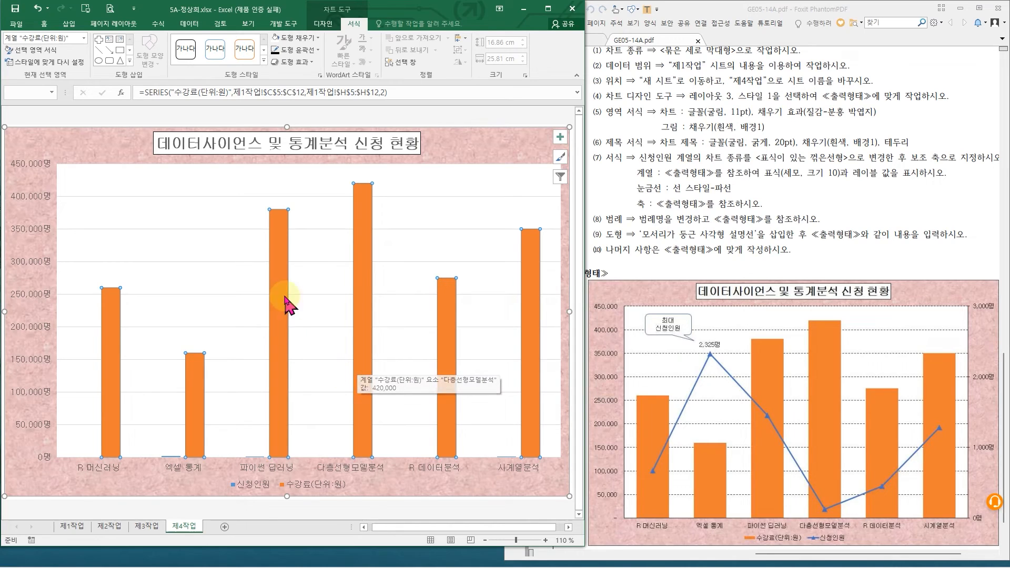
right_click(284, 232)
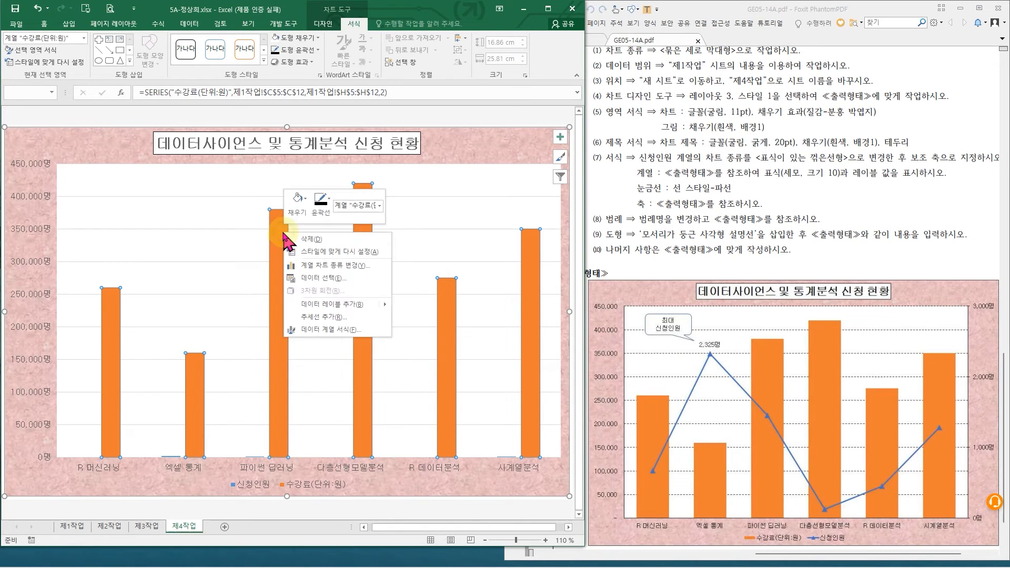
click(326, 265)
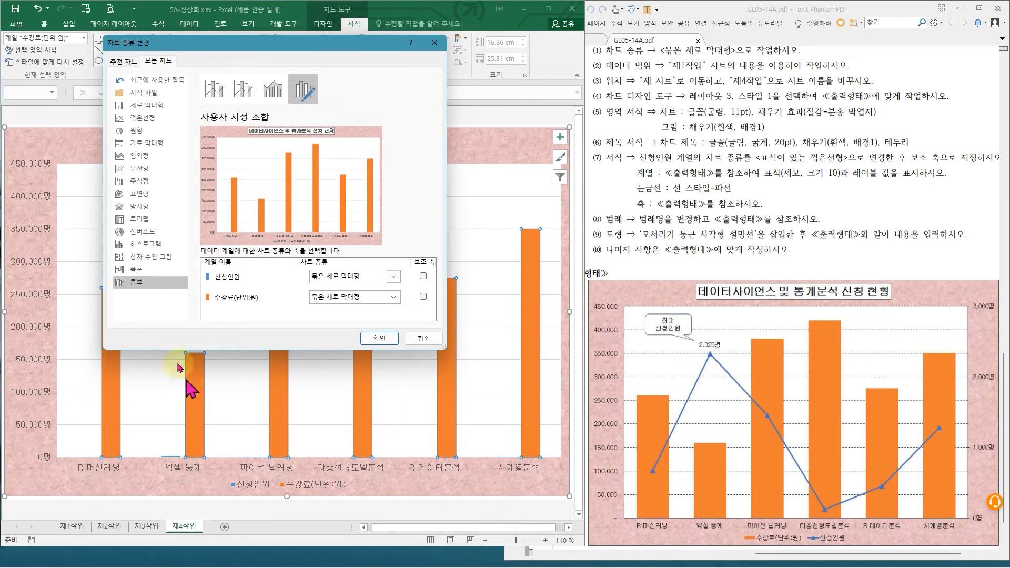
mouse_move(109, 270)
mouse_down()
mouse_move(142, 292)
mouse_move(188, 293)
mouse_up()
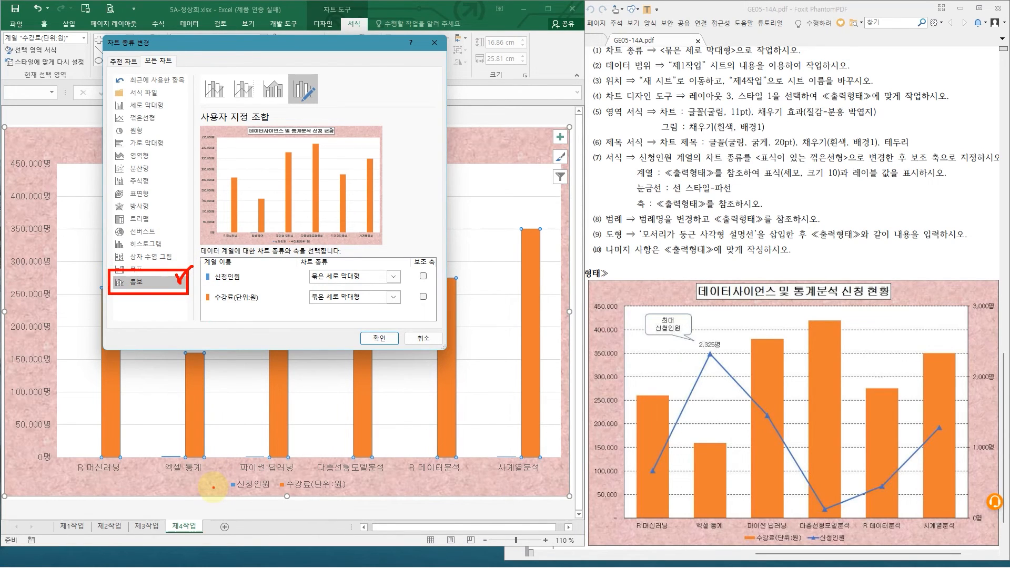
click(147, 105)
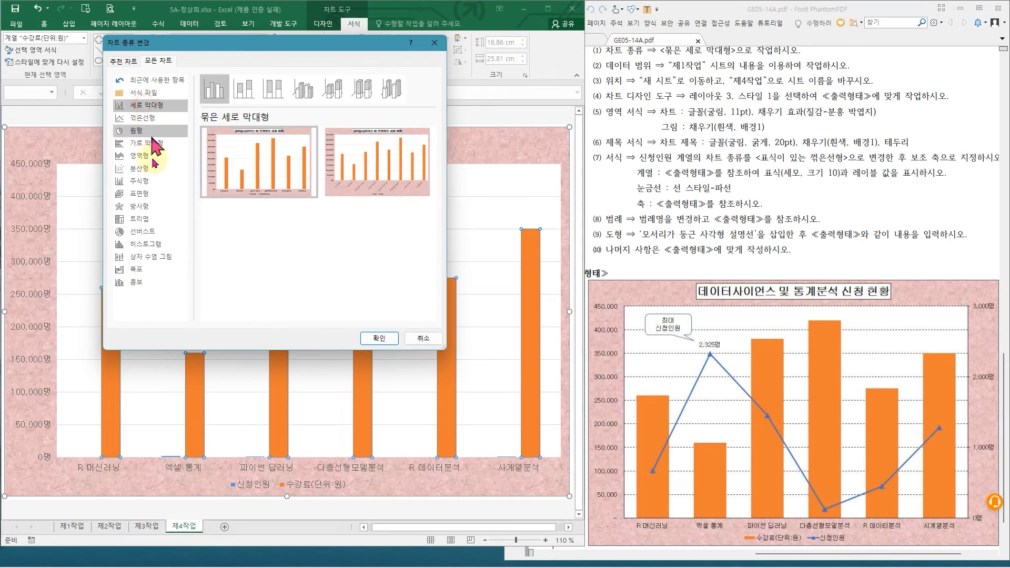
click(155, 281)
click(435, 339)
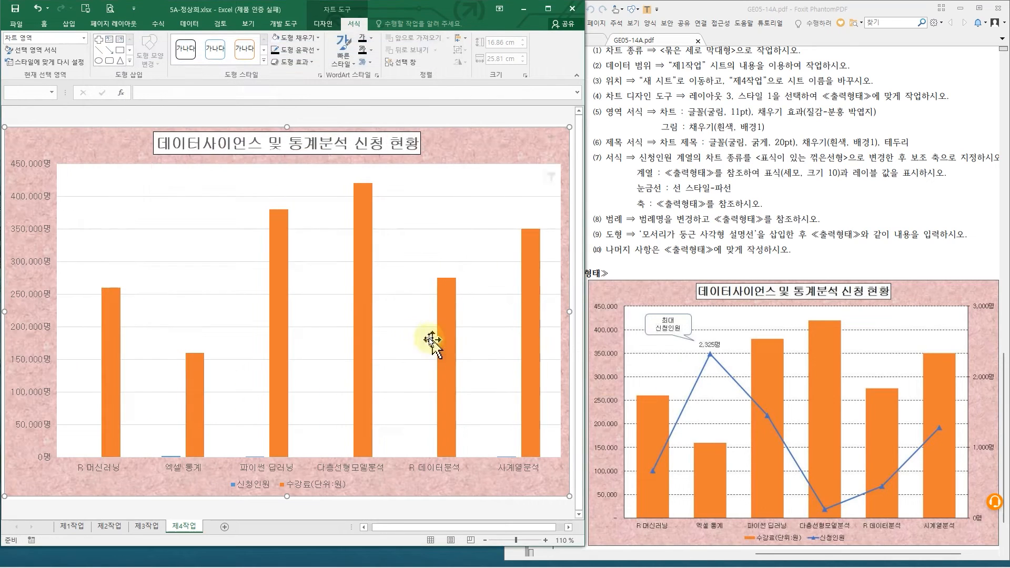
In the combo settings, set 신청인원 to 표식이 있는 꺾은선형 on the secondary axis and apply
click(357, 269)
right_click(356, 266)
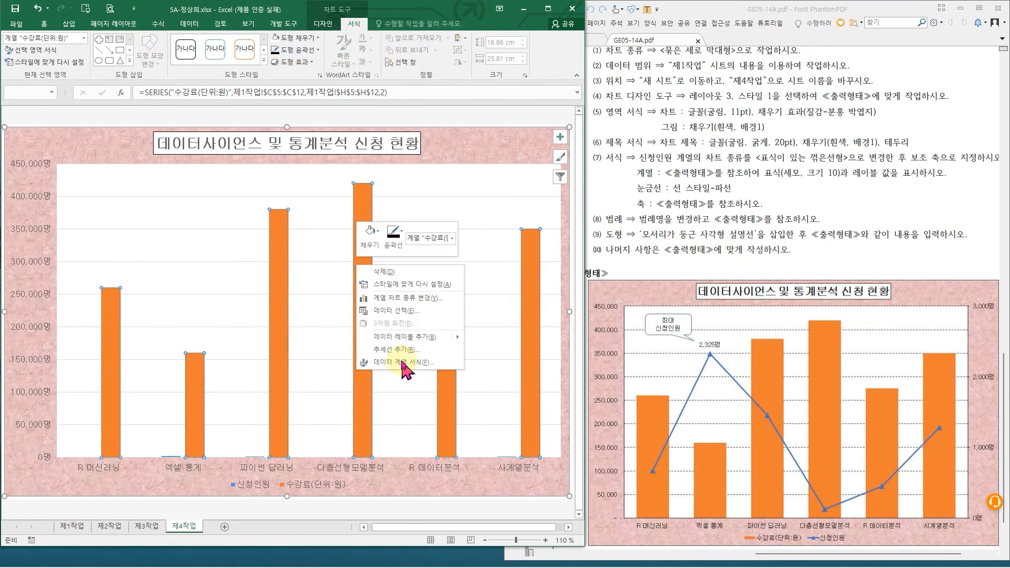
click(397, 299)
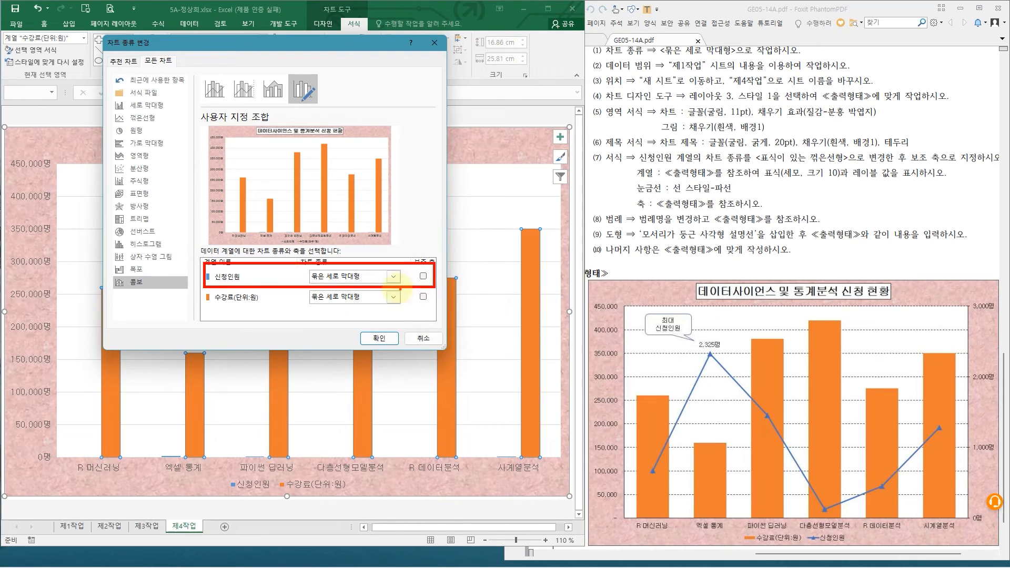
click(394, 275)
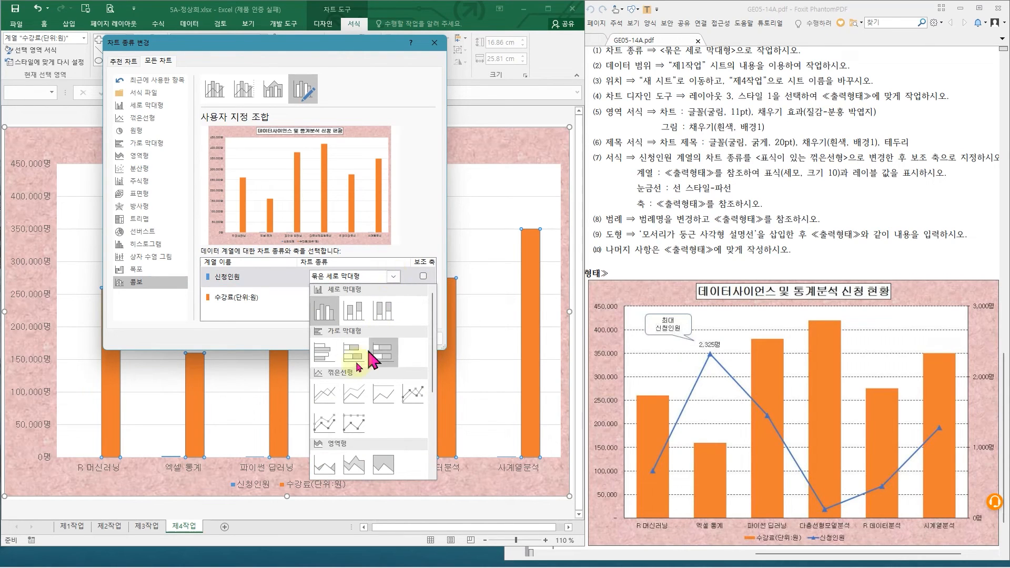
click(412, 395)
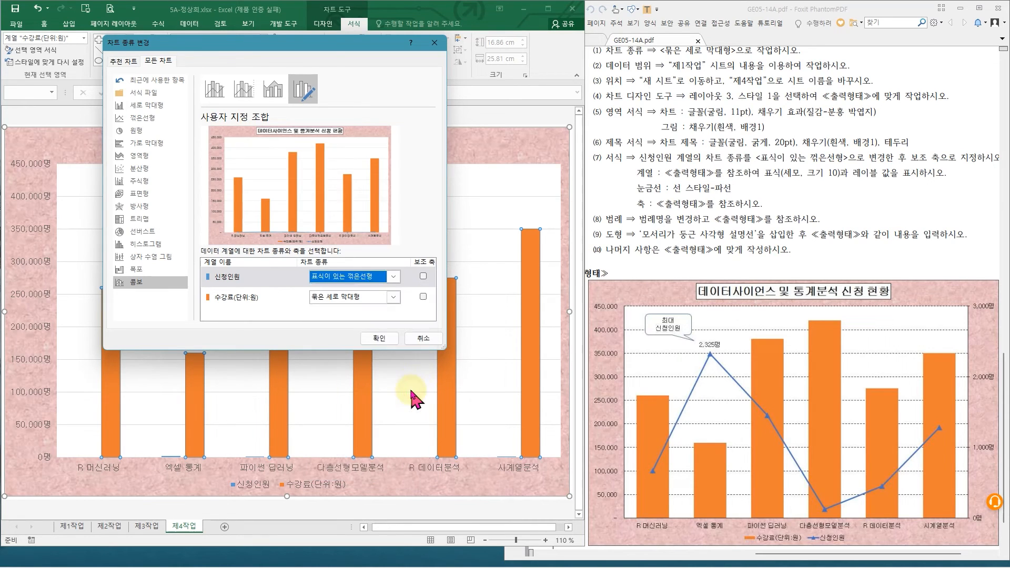
click(423, 276)
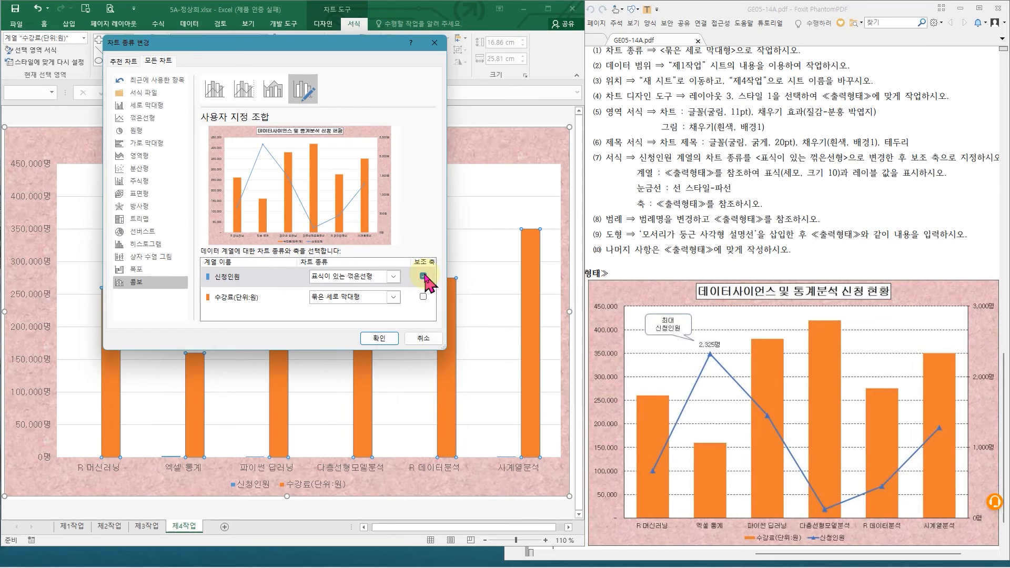
drag(357, 115, 403, 243)
key(Escape)
key(ctrl+2)
mouse_move(304, 291)
mouse_down()
mouse_move(375, 306)
mouse_move(360, 311)
mouse_up()
key(Escape)
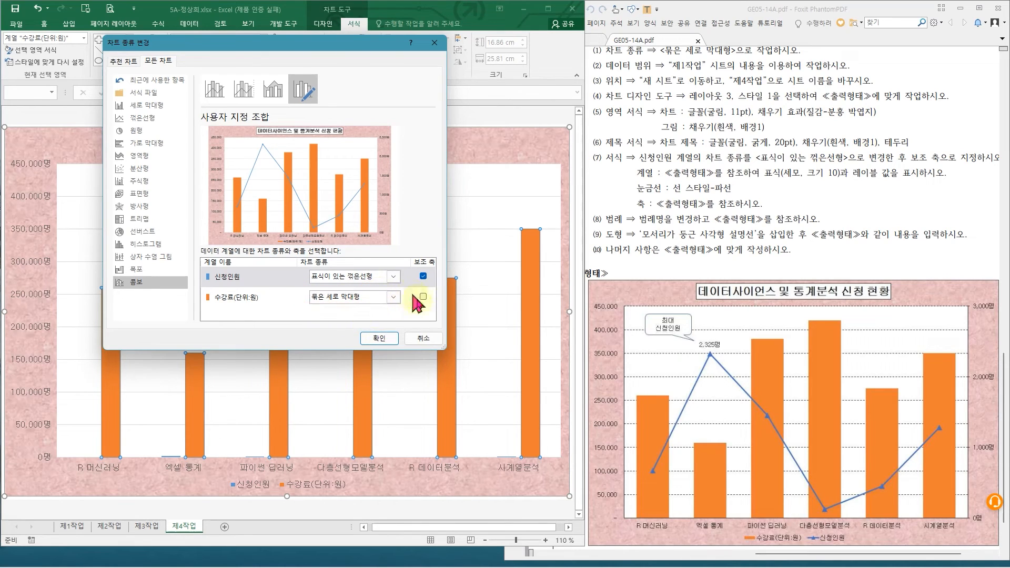
click(380, 338)
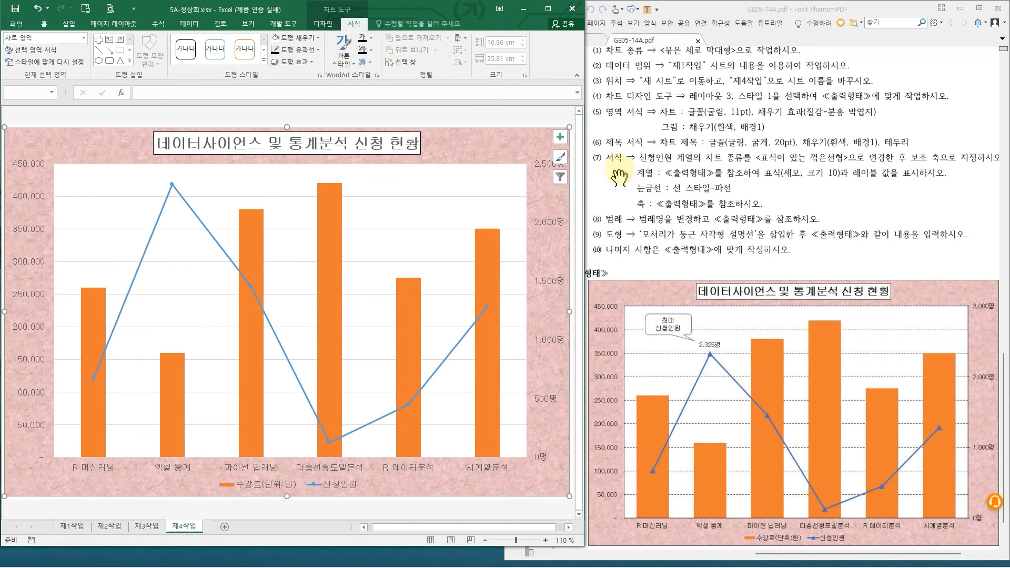
mouse_move(624, 158)
mouse_down()
mouse_move(694, 179)
mouse_move(953, 185)
mouse_up()
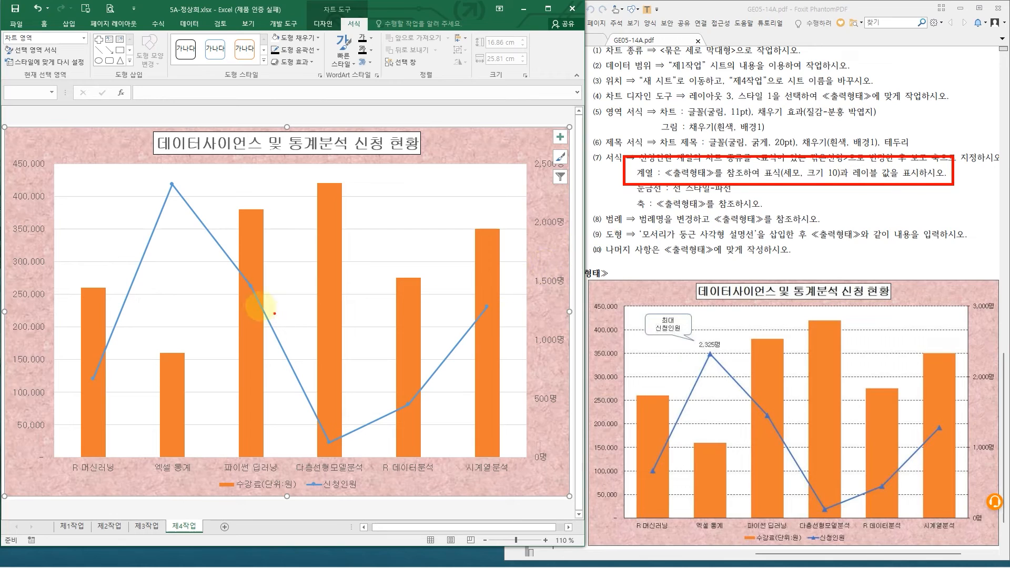
drag(233, 272, 267, 301)
drag(156, 168, 192, 209)
drag(314, 437, 346, 456)
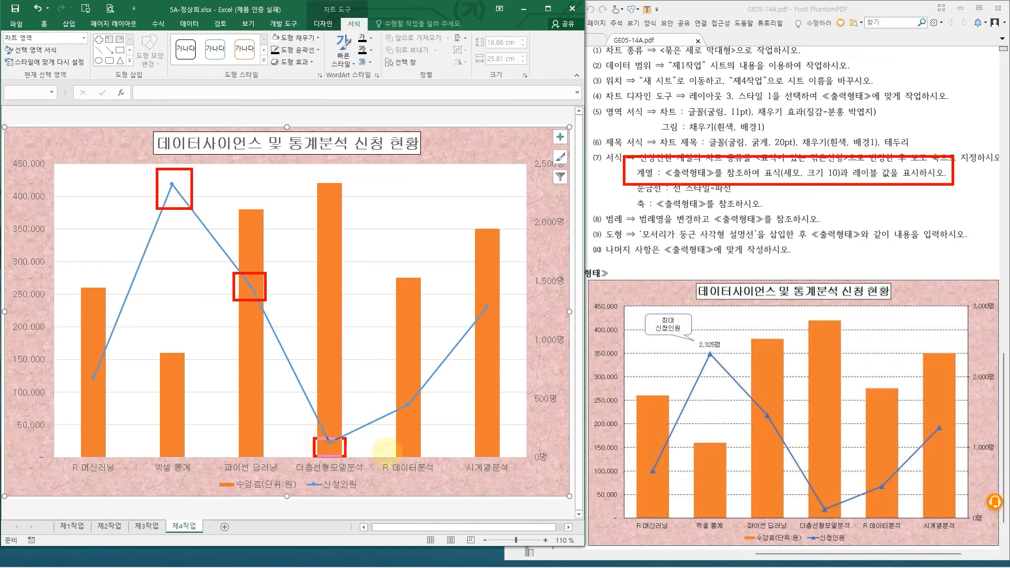
drag(761, 405, 784, 430)
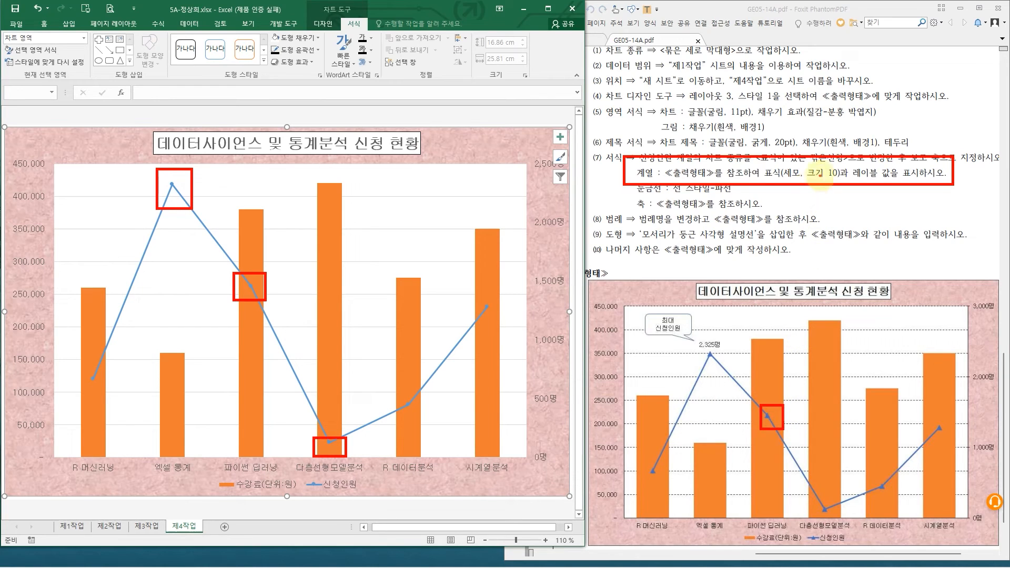
drag(840, 177, 782, 183)
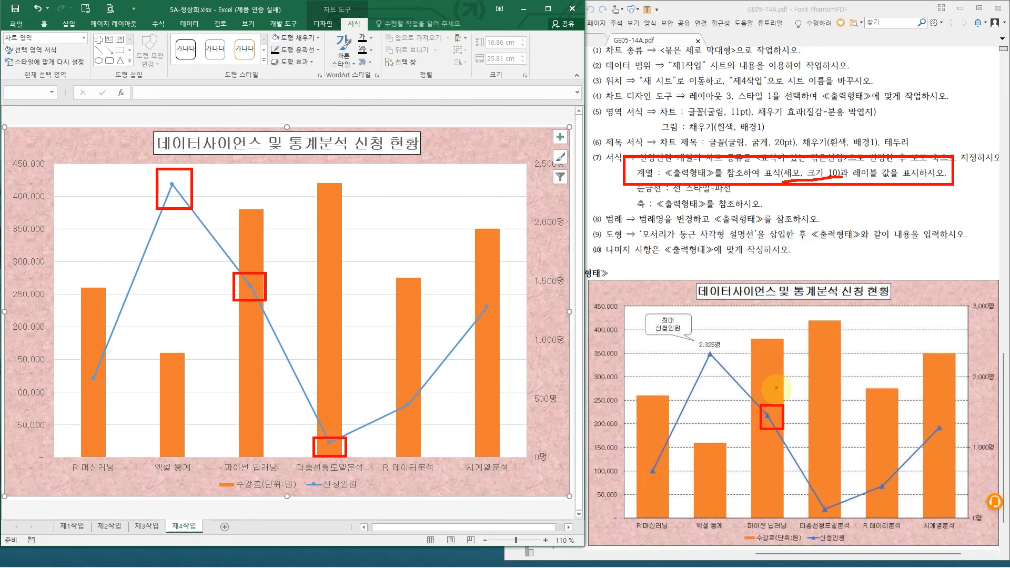
key(Escape)
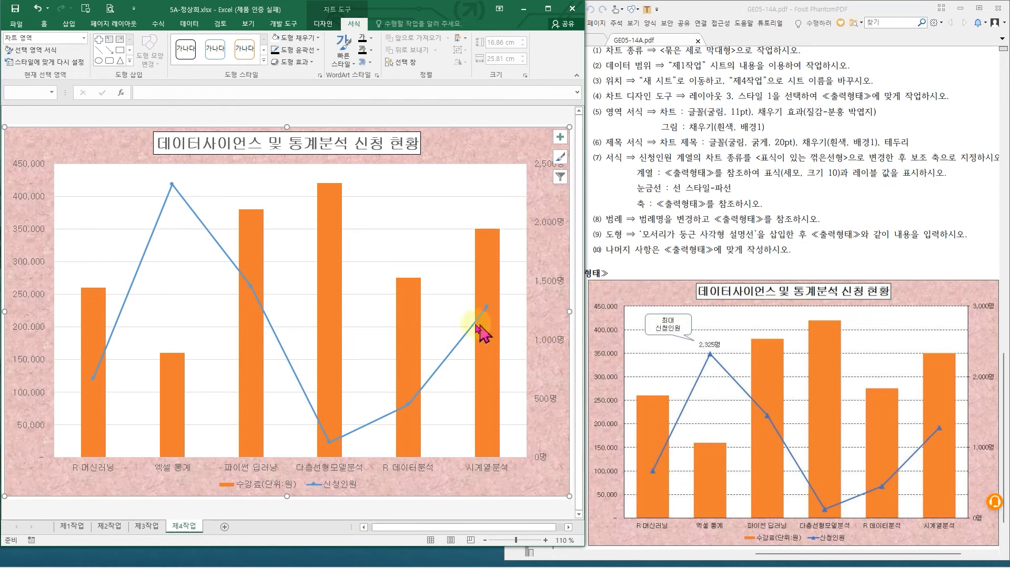
Open the marker options in the 신청인원 line's Fill & Line settings
double_click(253, 295)
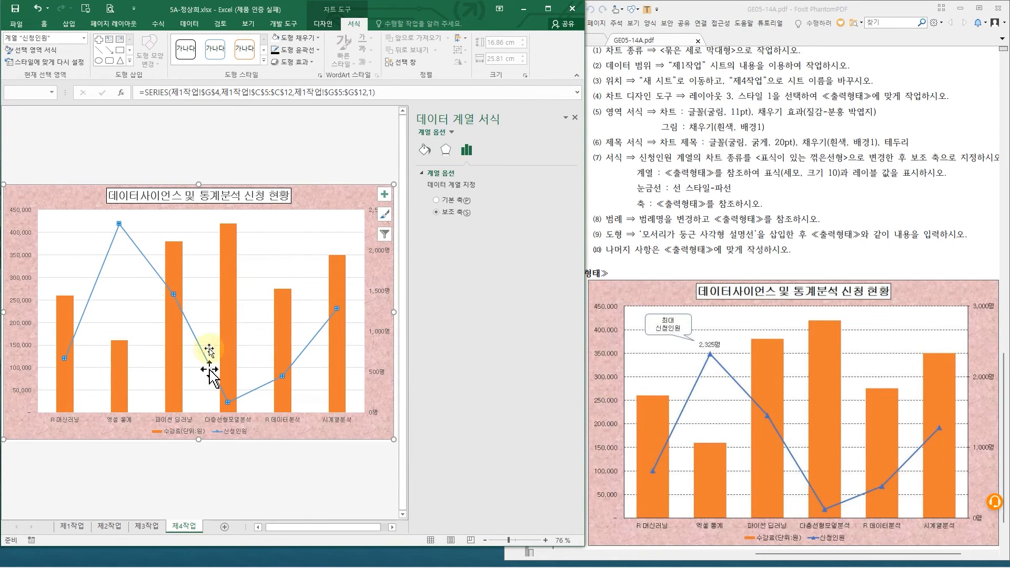
click(273, 246)
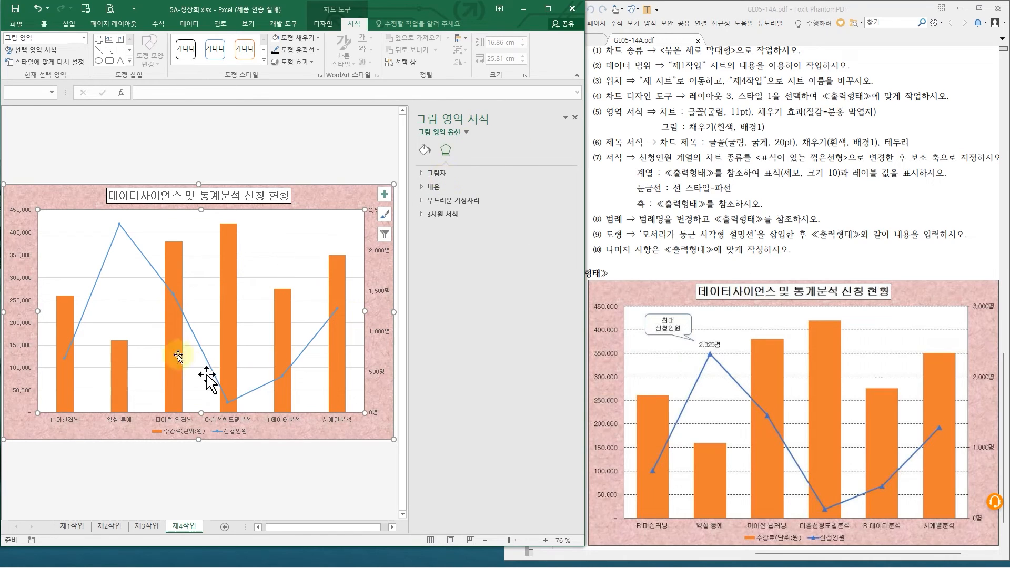
click(173, 295)
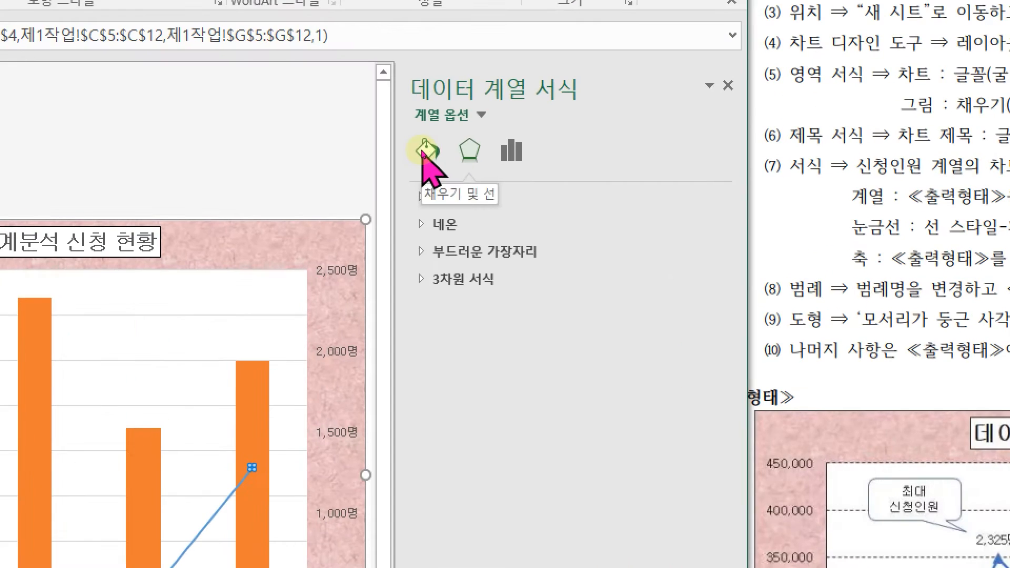
click(424, 152)
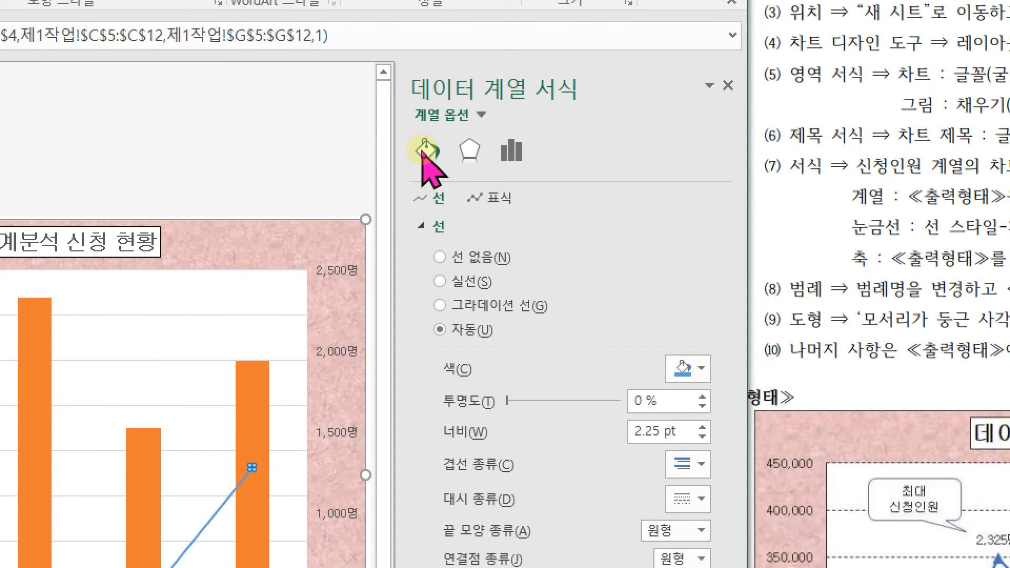
click(497, 198)
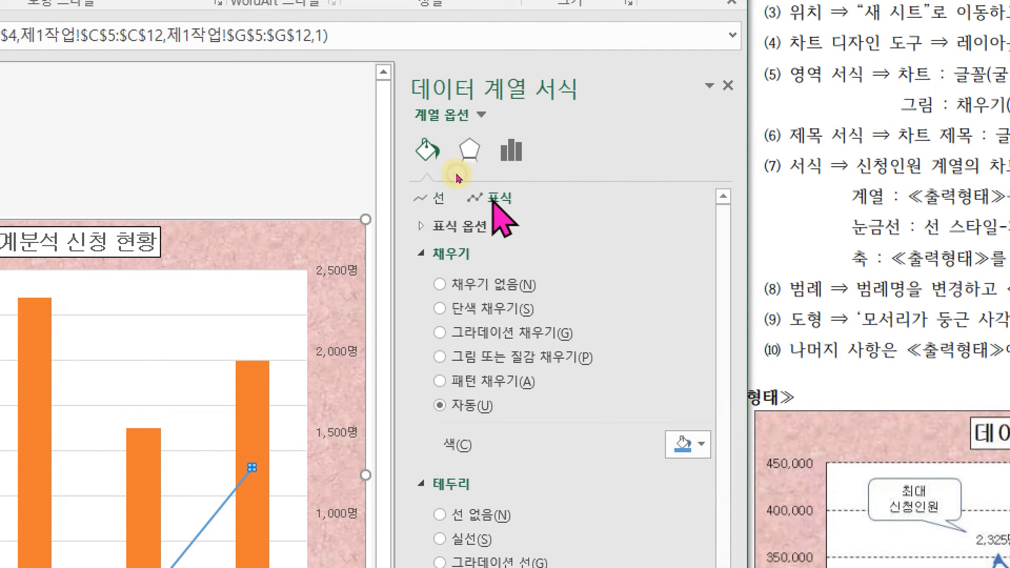
click(472, 227)
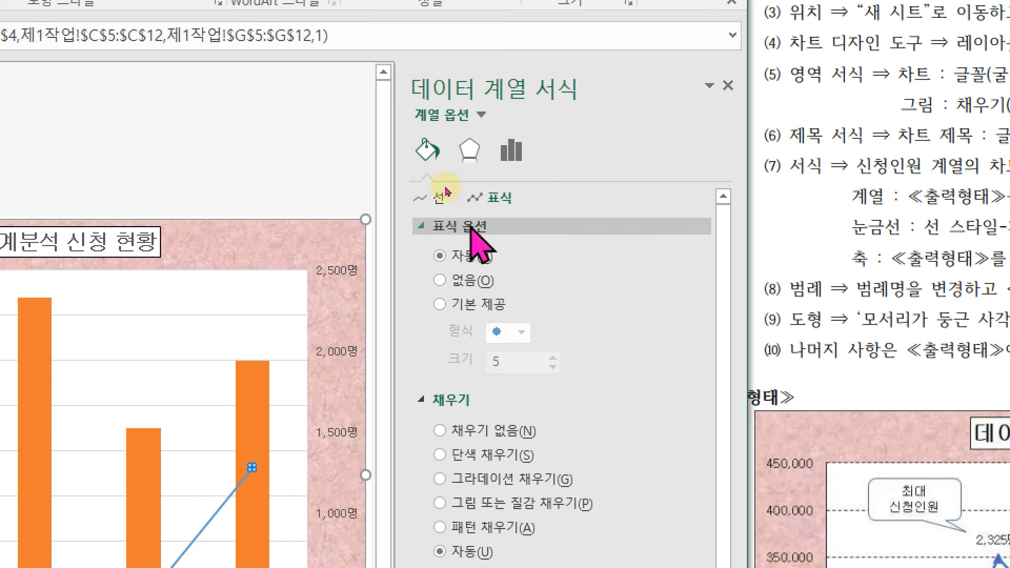
Use built-in triangle markers with size 10
click(475, 304)
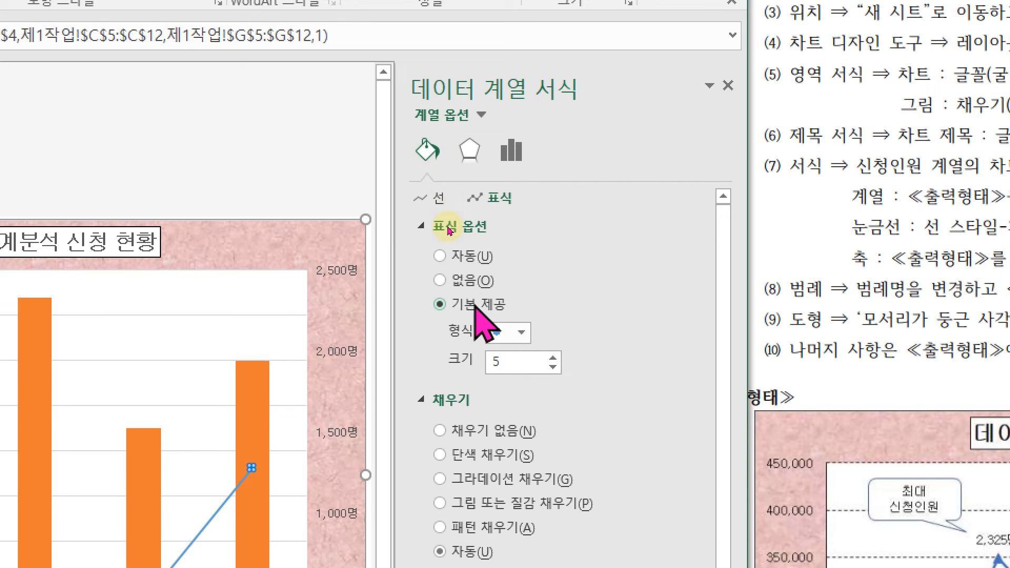
click(521, 333)
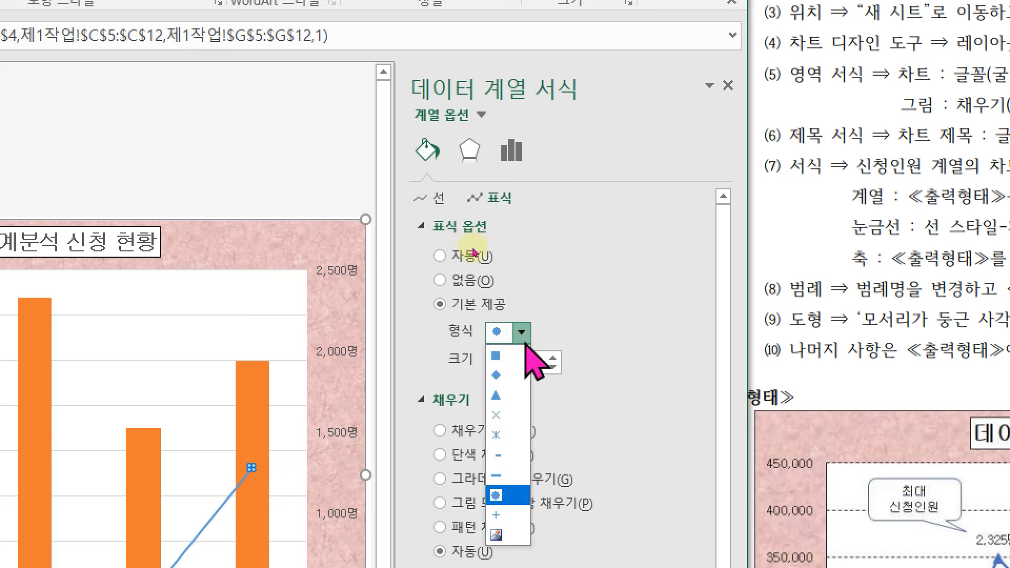
click(520, 395)
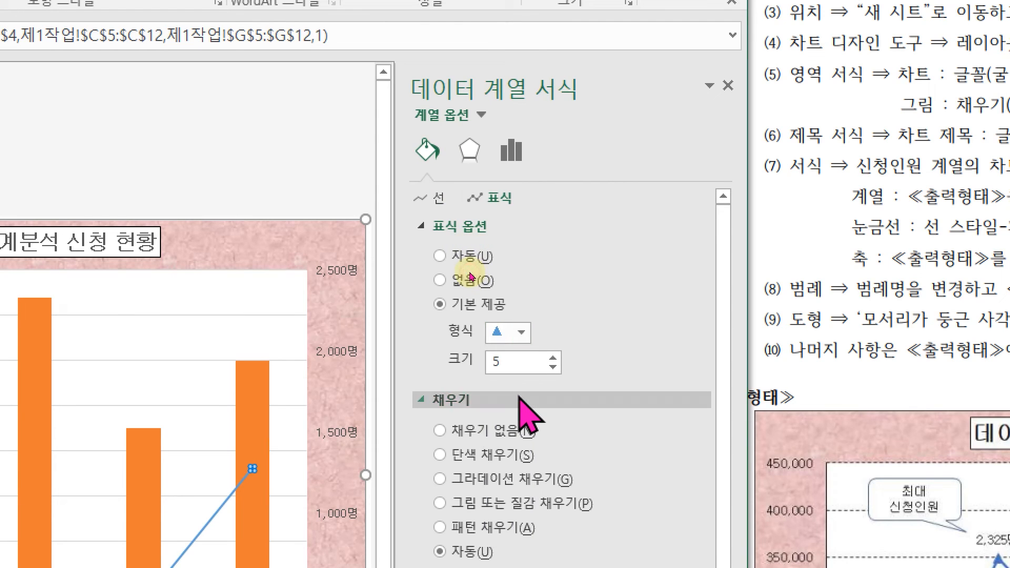
double_click(516, 363)
text(10)
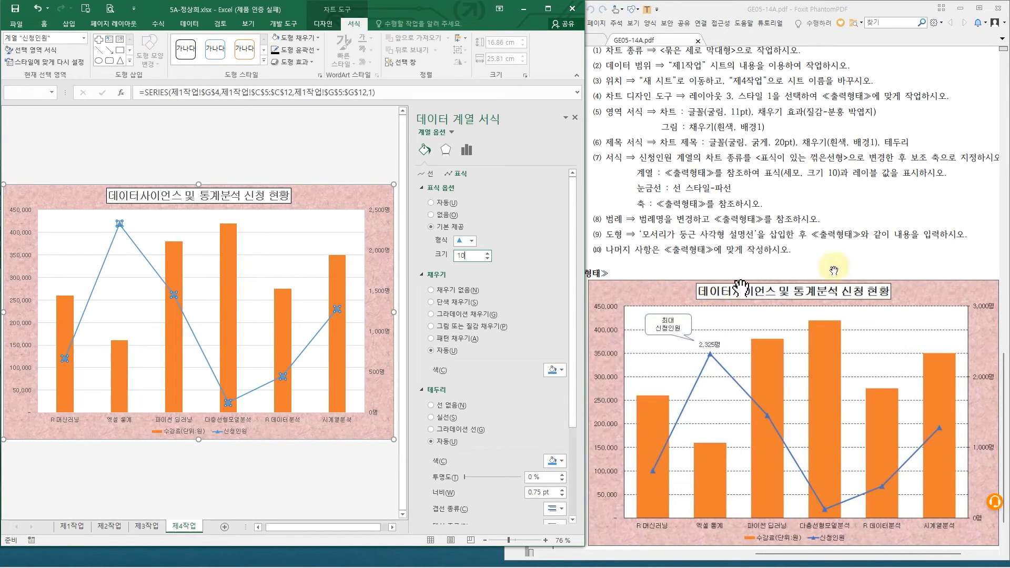
Add a data label to the 엑셀 통계 peak point of the 신청인원 line
drag(844, 161, 899, 187)
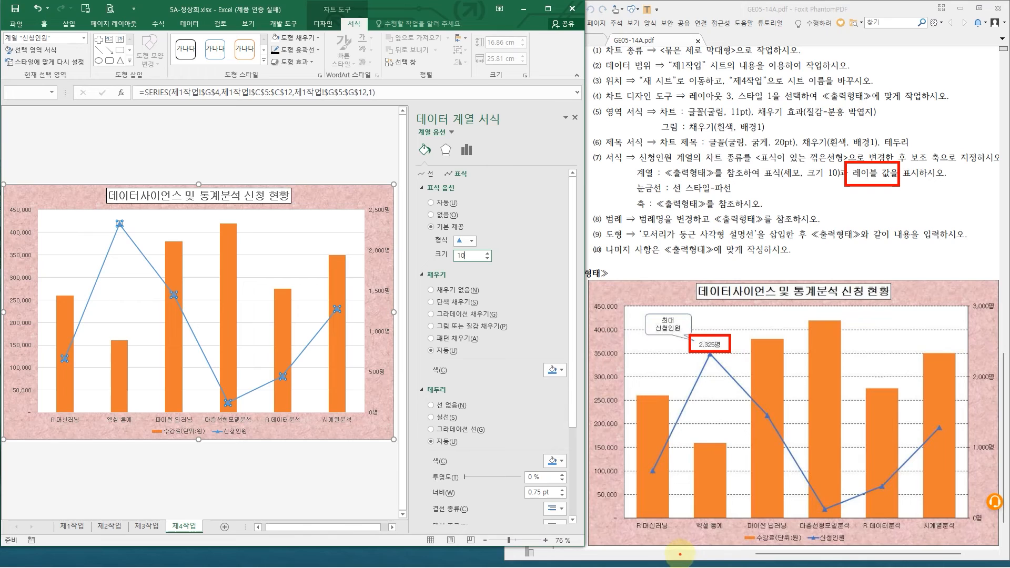
key(Escape)
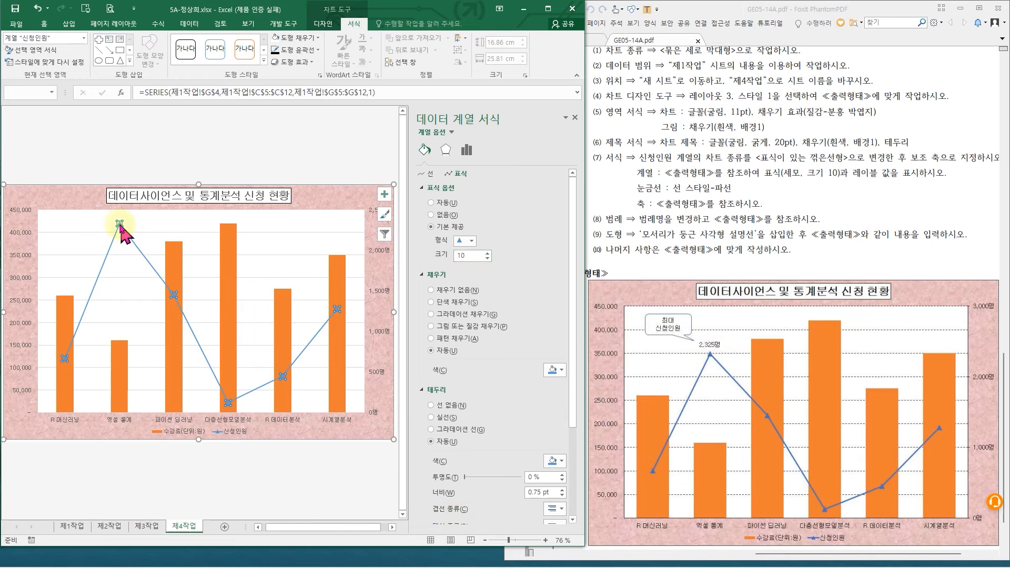
drag(121, 224, 135, 237)
drag(163, 285, 193, 313)
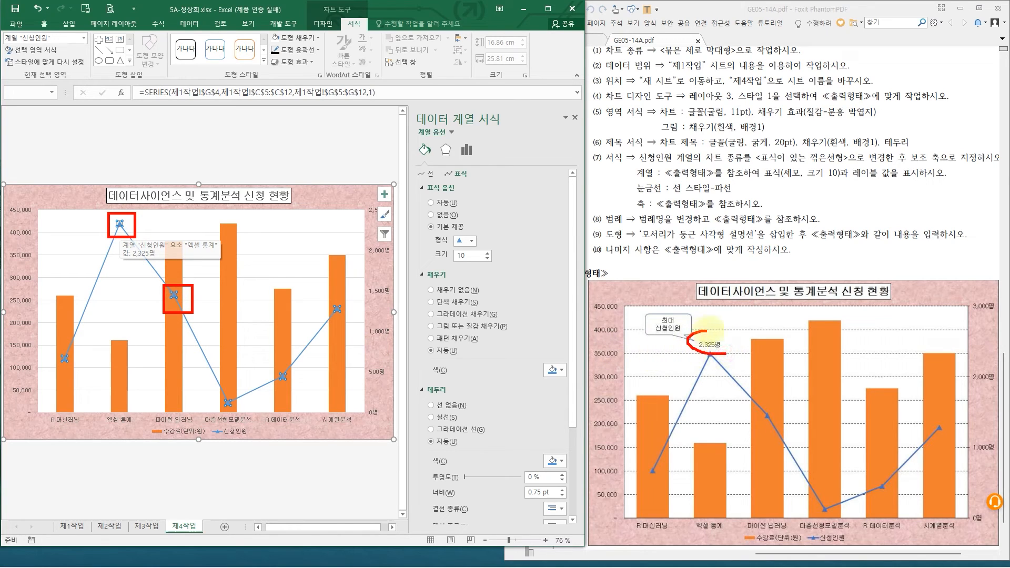
key(Escape)
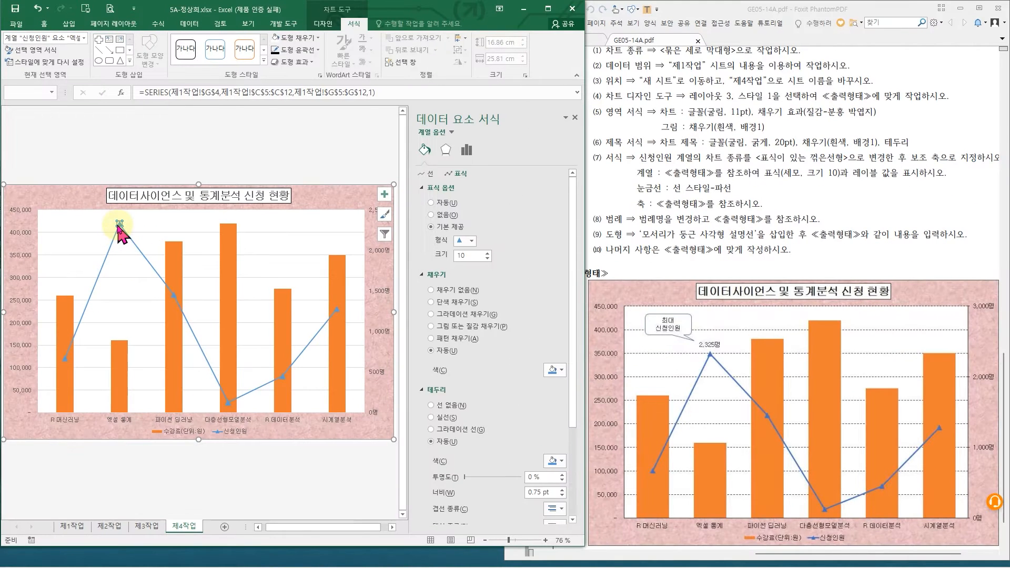
right_click(119, 225)
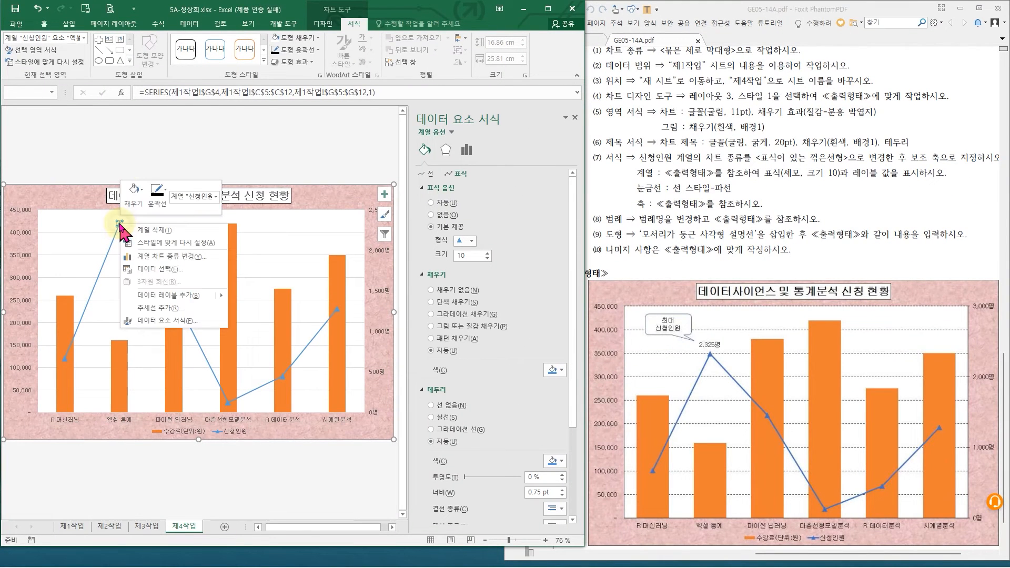
click(151, 295)
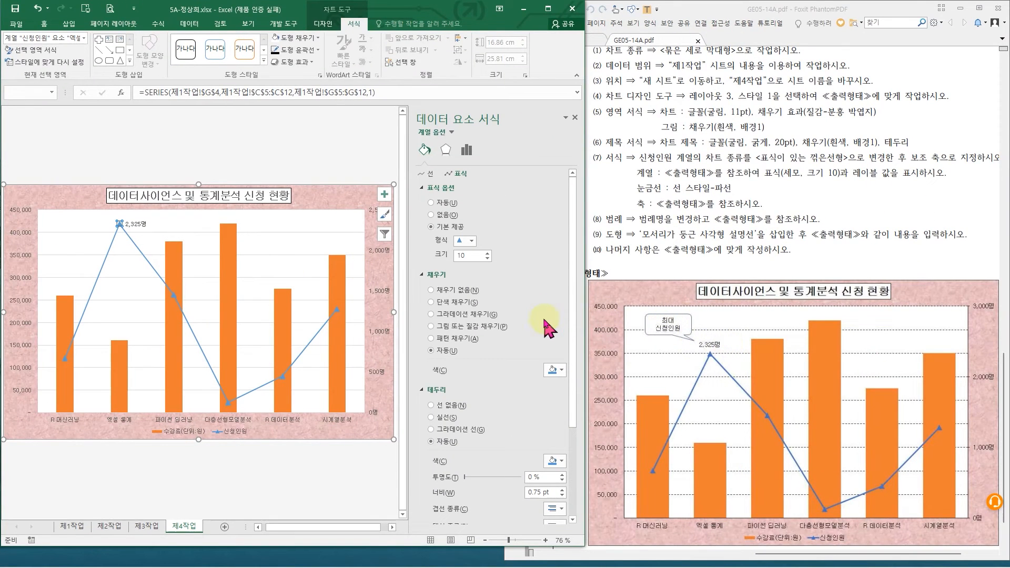
Set the 2,325명 data label's position to 위쪽 (above the point)
click(136, 225)
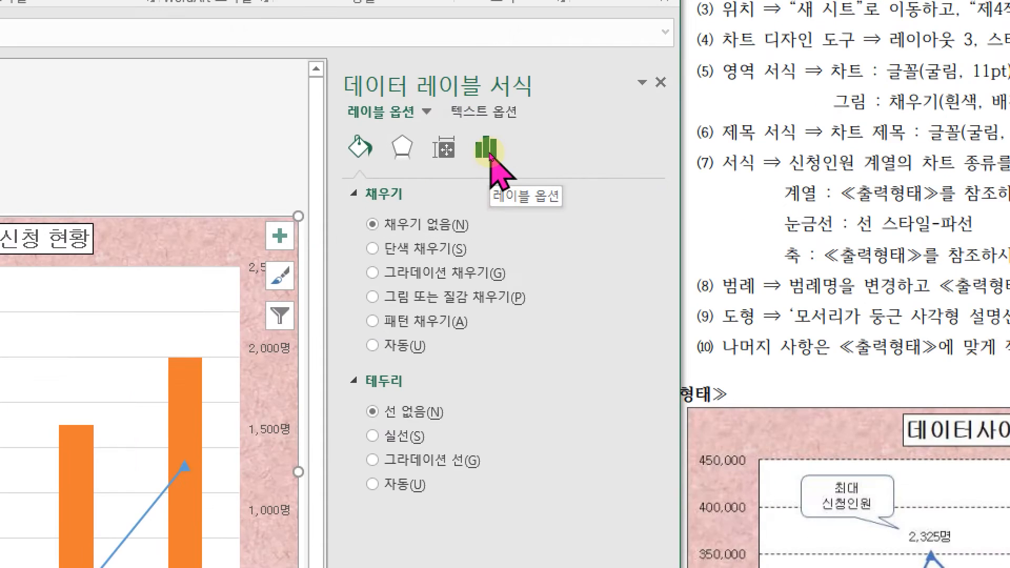
click(486, 150)
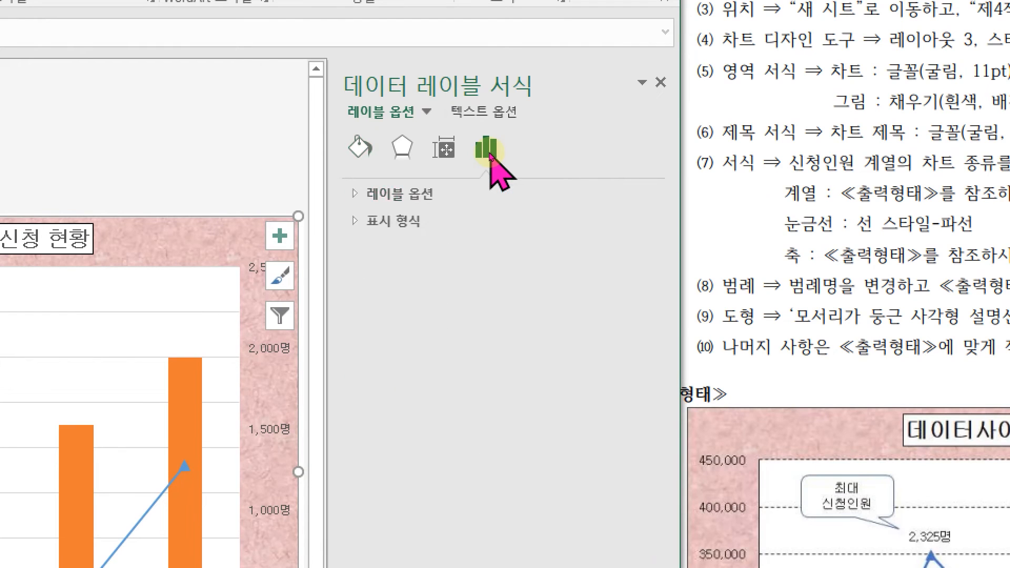
click(368, 194)
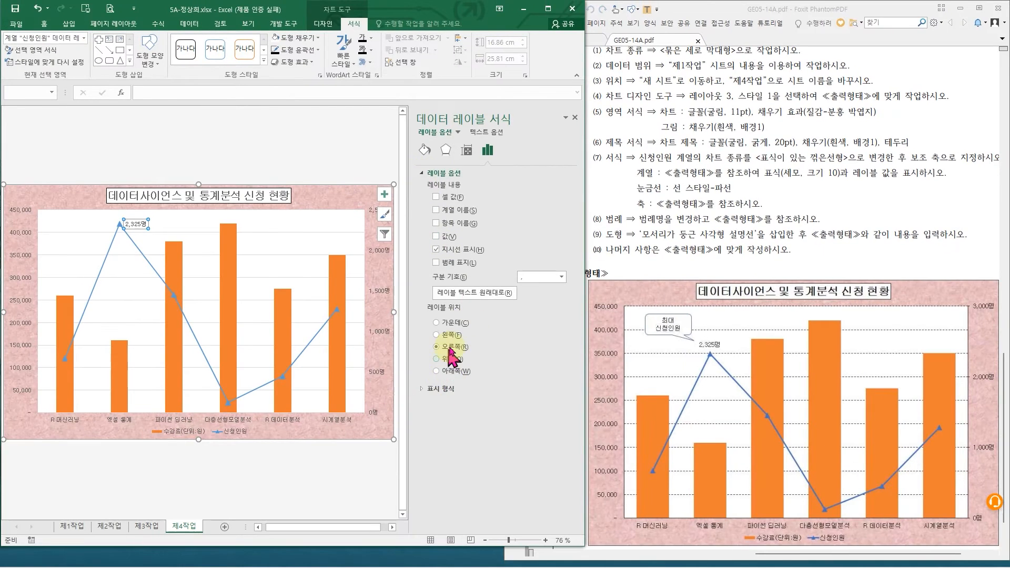
click(438, 359)
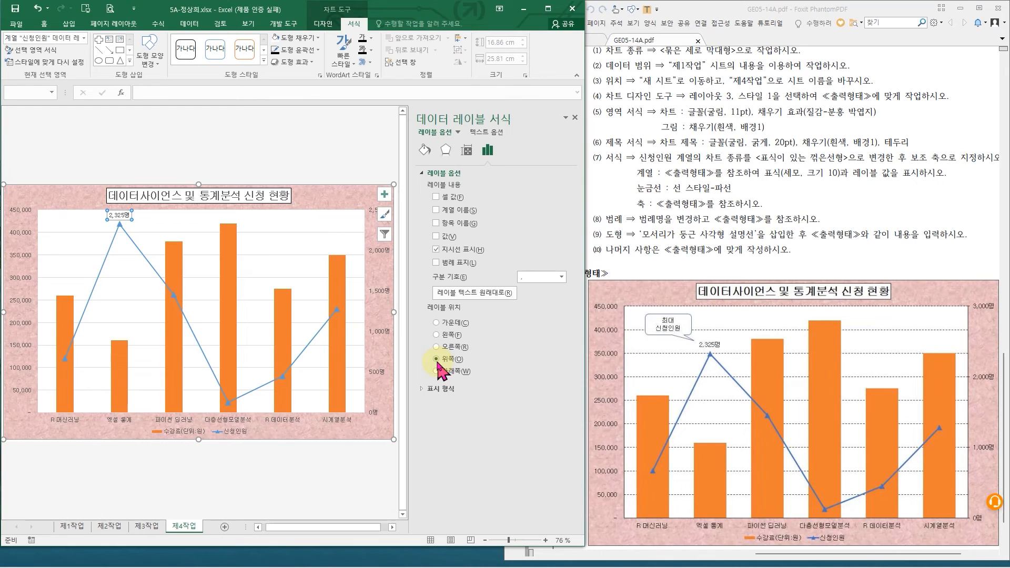
drag(623, 170, 738, 199)
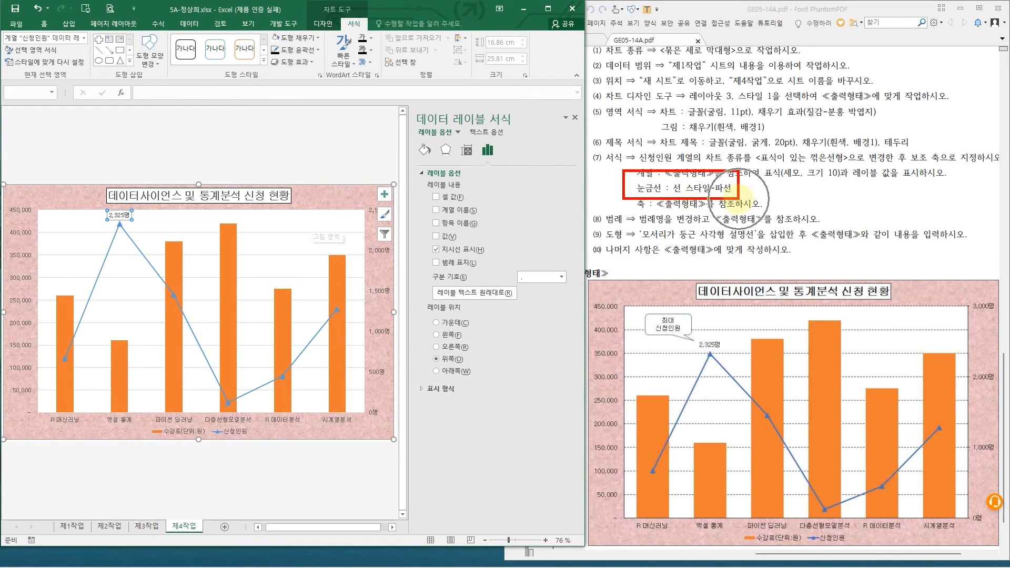
drag(772, 328, 808, 328)
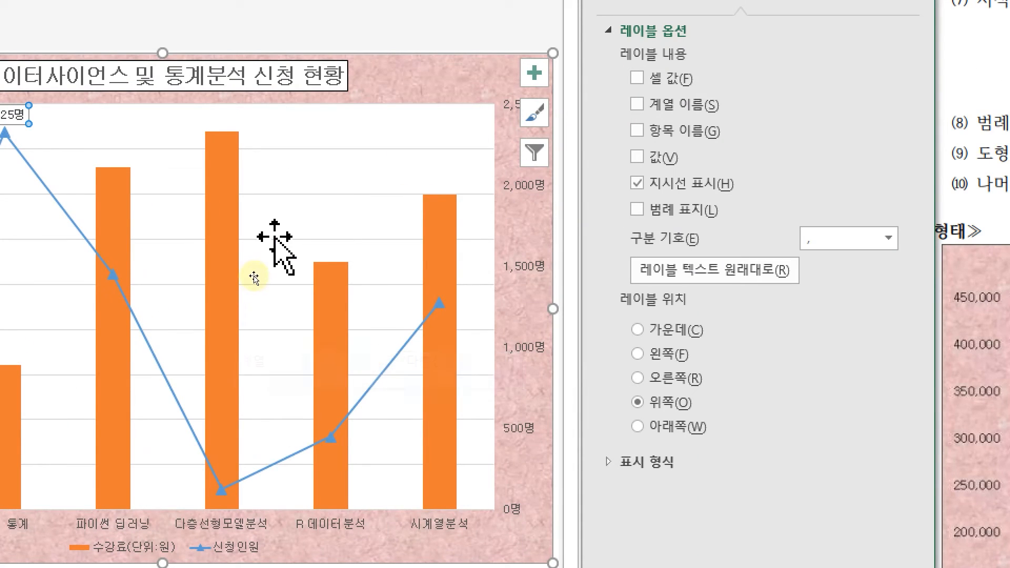
Format the major gridlines as black 파선 dashed lines and close the formatting pane
click(253, 283)
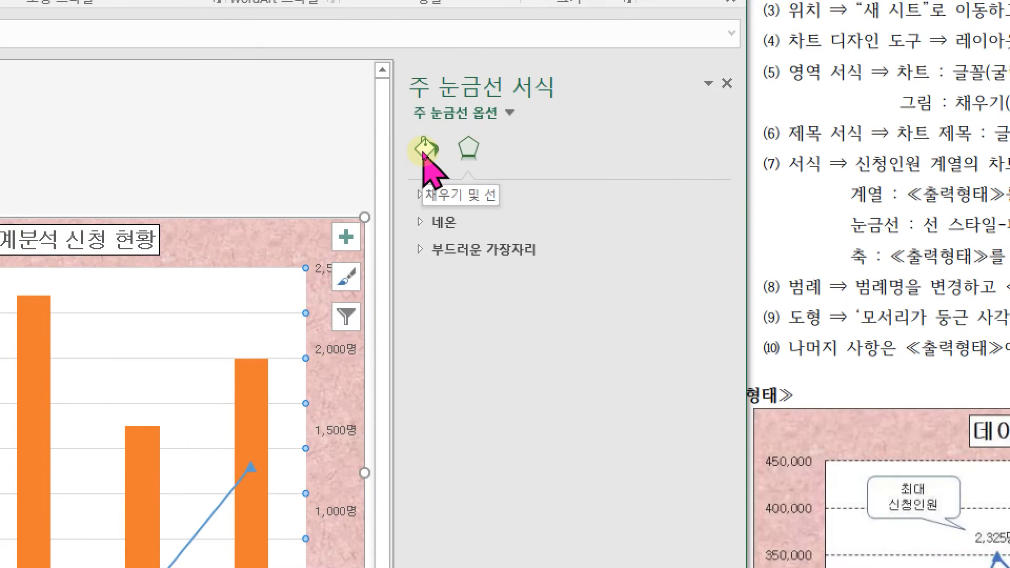
click(424, 151)
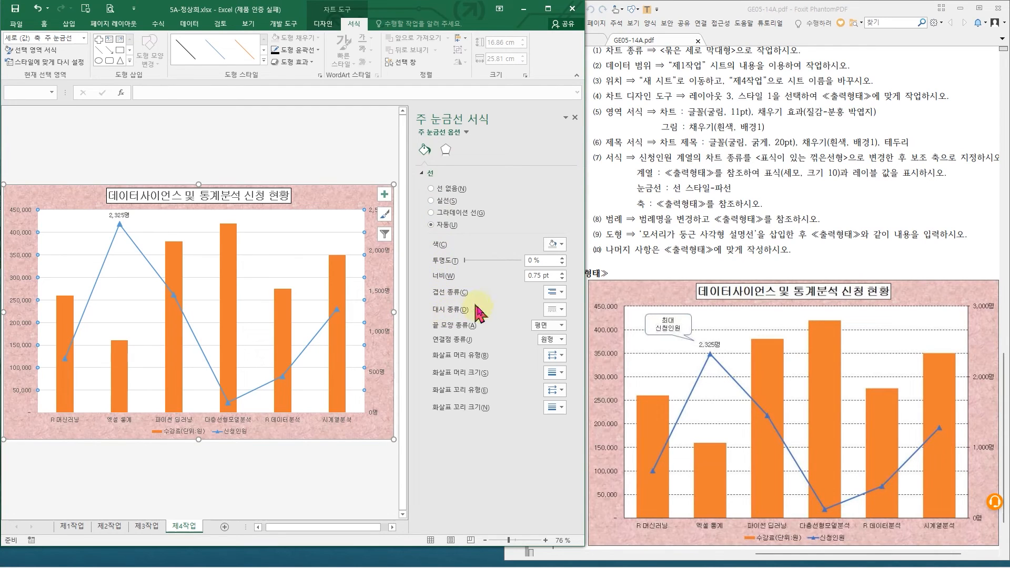
click(548, 310)
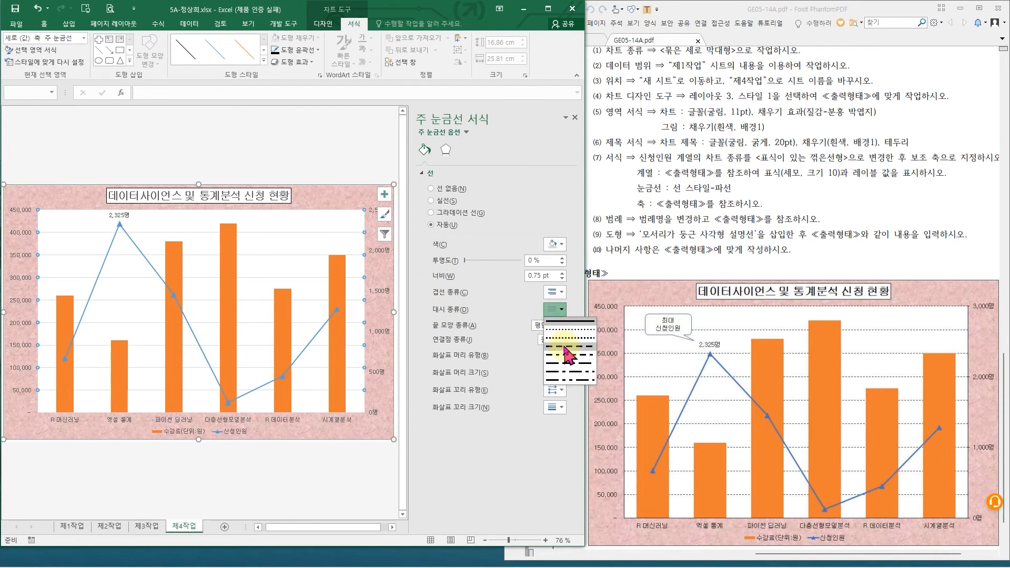
click(568, 349)
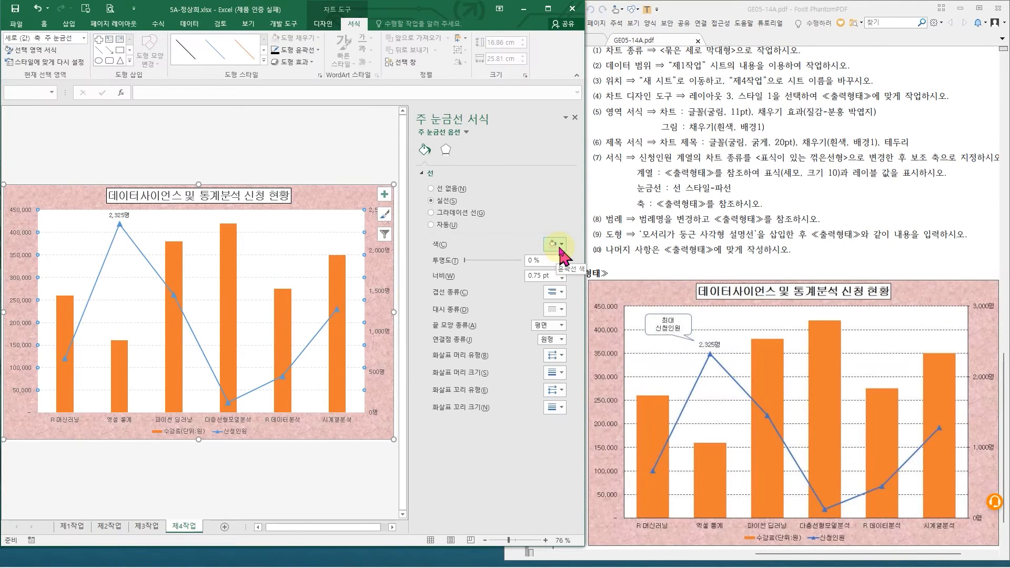
click(560, 246)
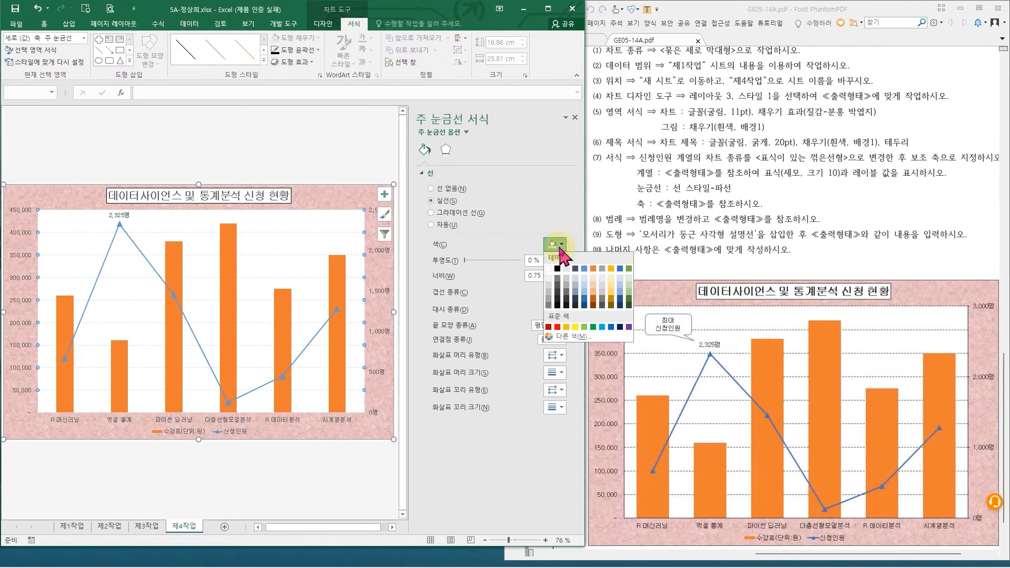
click(558, 269)
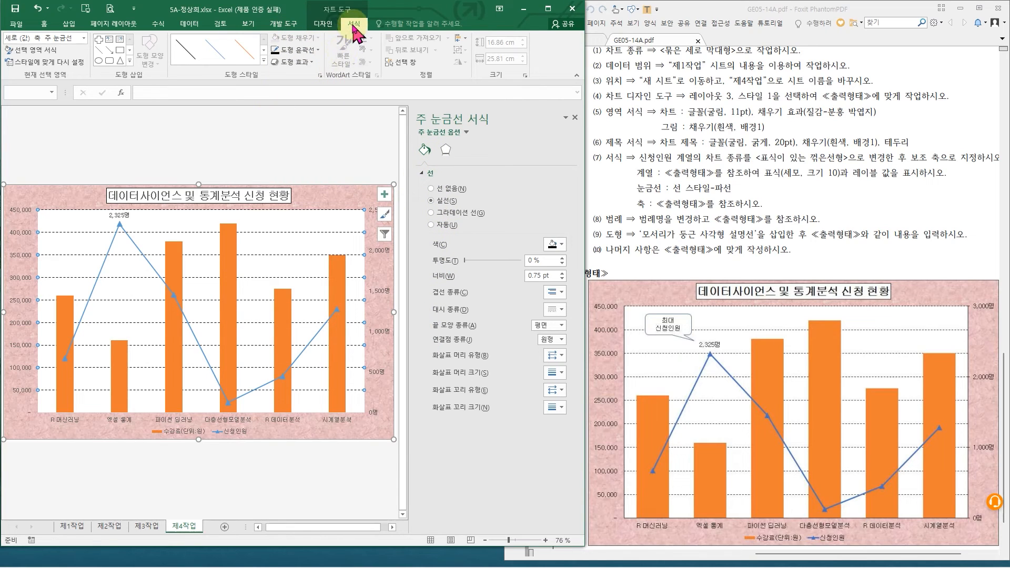
click(313, 50)
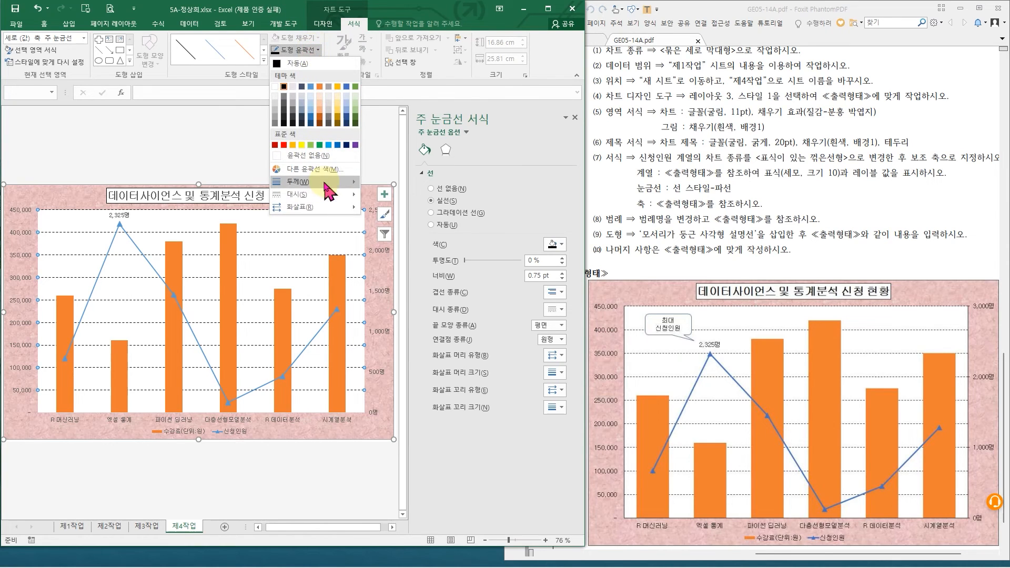
mouse_move(325, 195)
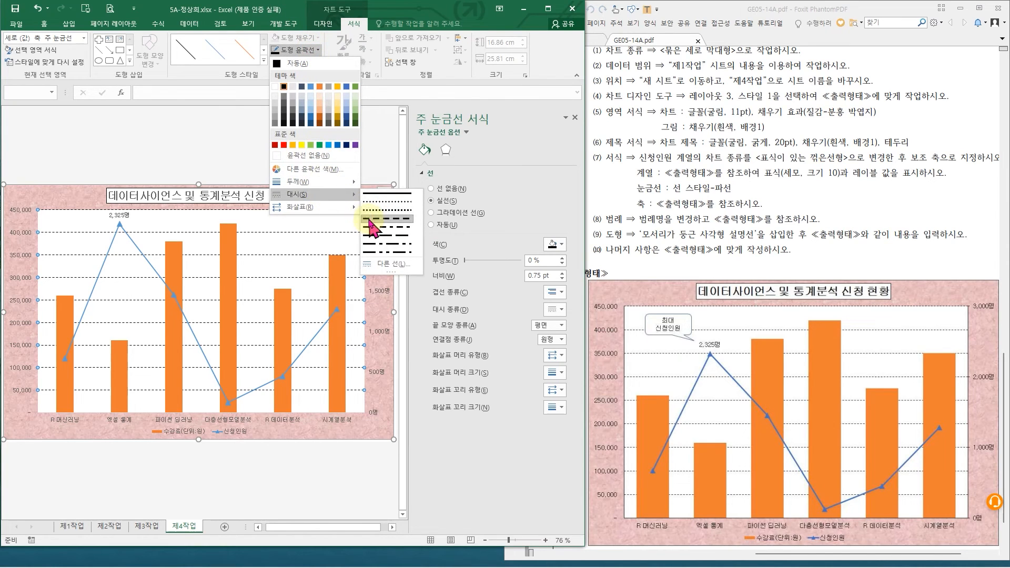
click(426, 12)
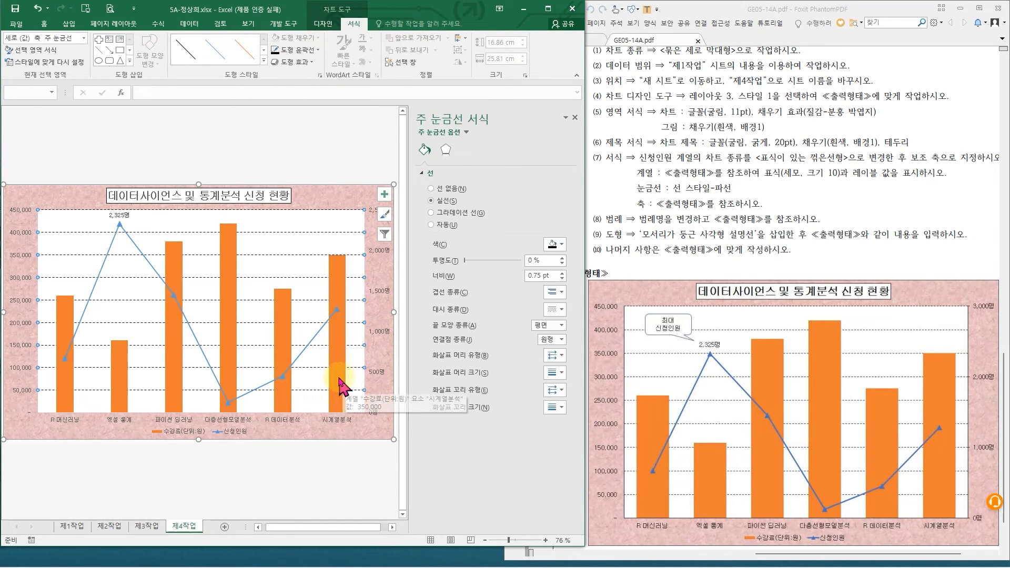
click(575, 118)
drag(632, 195, 765, 213)
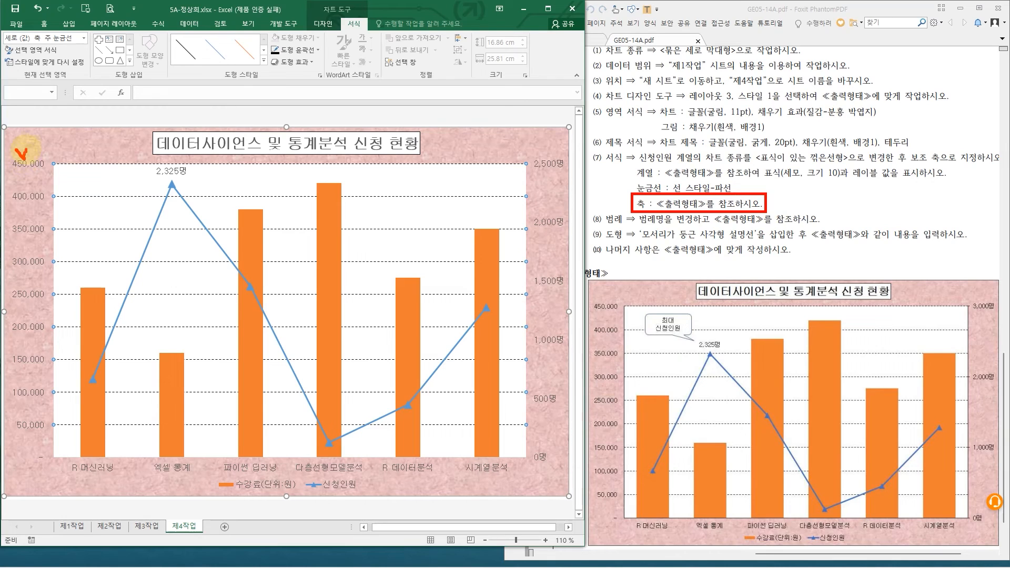
click(549, 149)
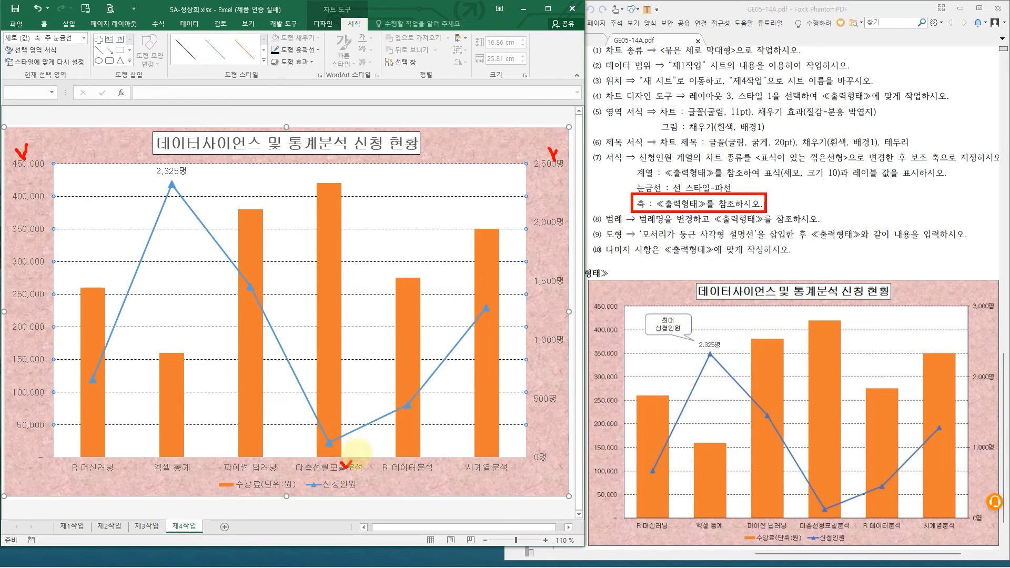
key(Escape)
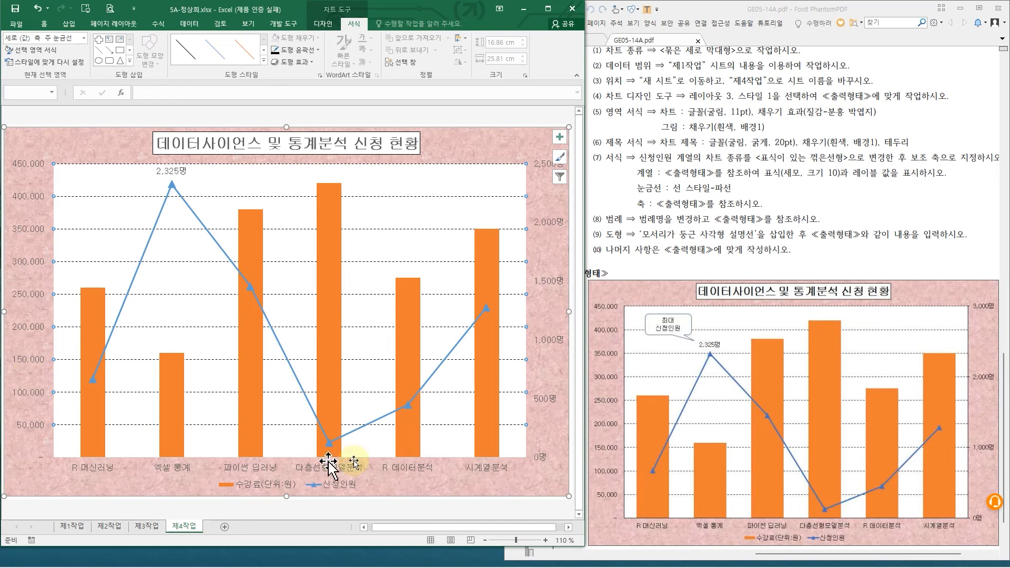
drag(624, 358, 629, 451)
drag(733, 513, 819, 509)
drag(966, 412, 972, 451)
key(Escape)
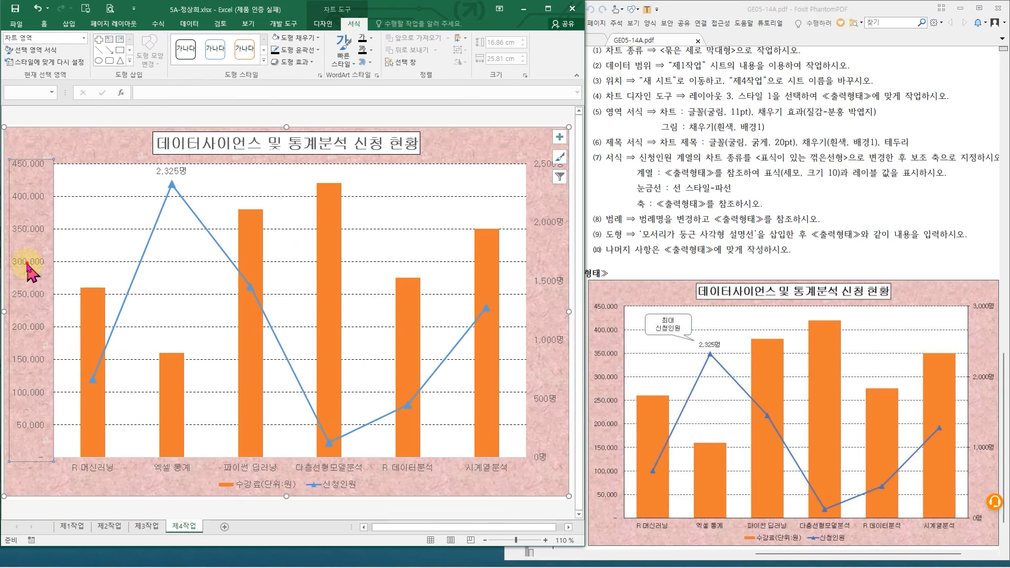
Set the primary value axis line to solid black, then close the Format Axis pane
double_click(29, 264)
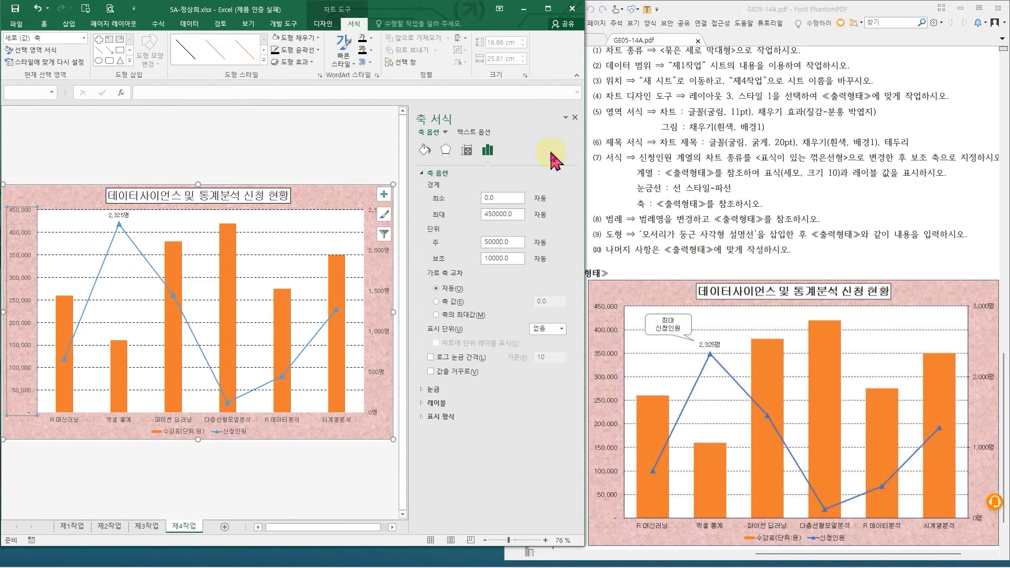
click(425, 151)
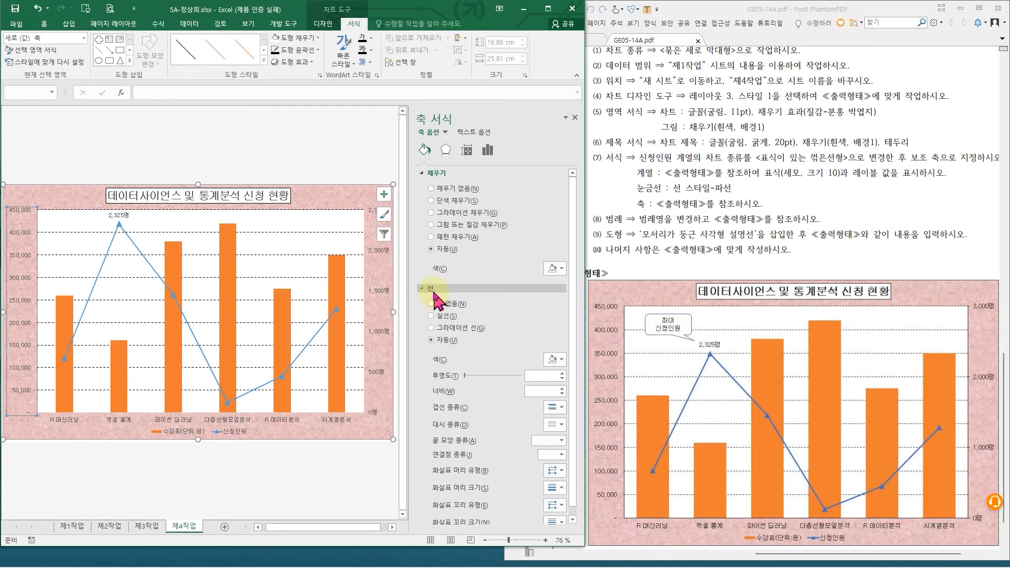
click(561, 360)
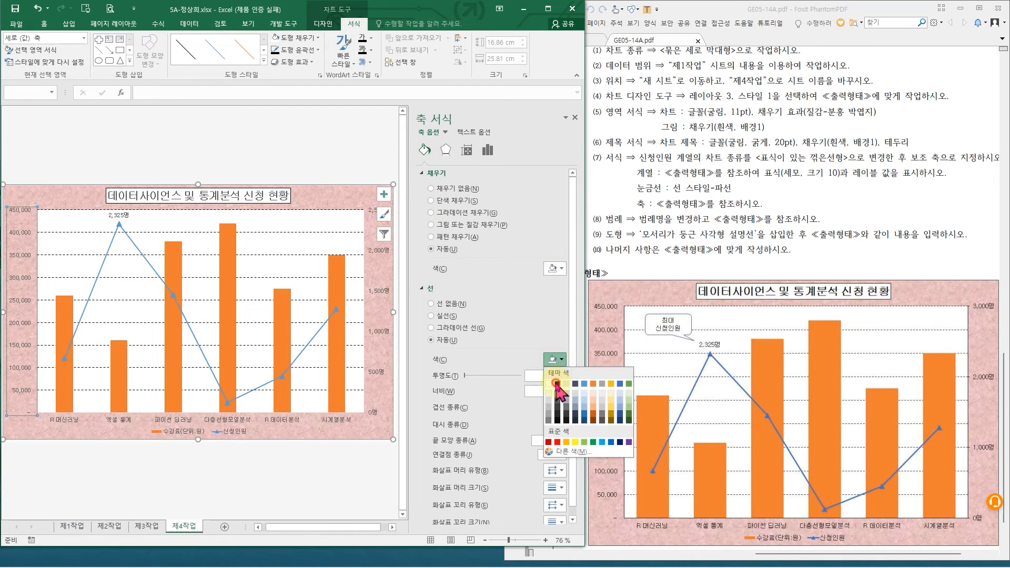
click(557, 384)
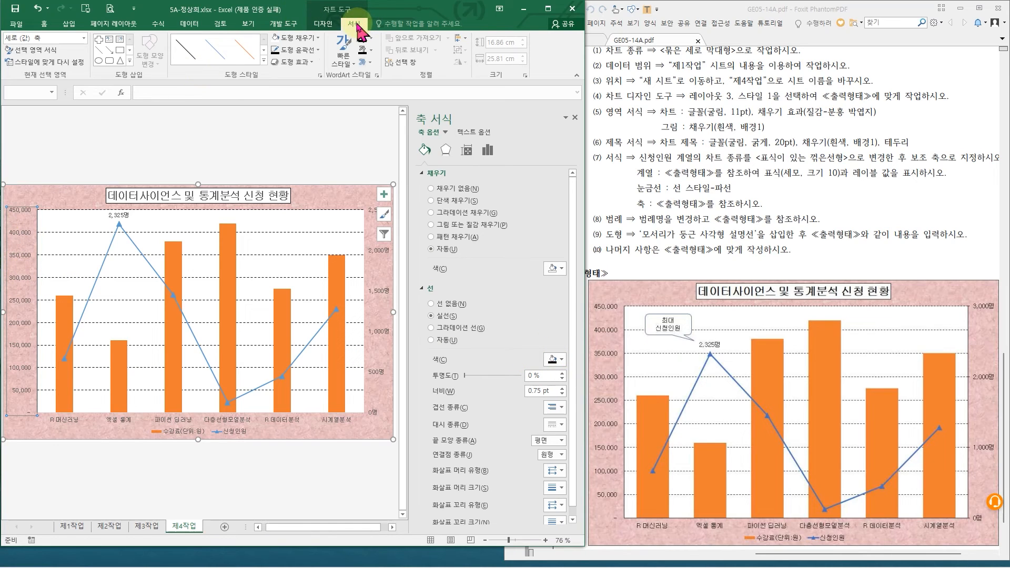
click(297, 49)
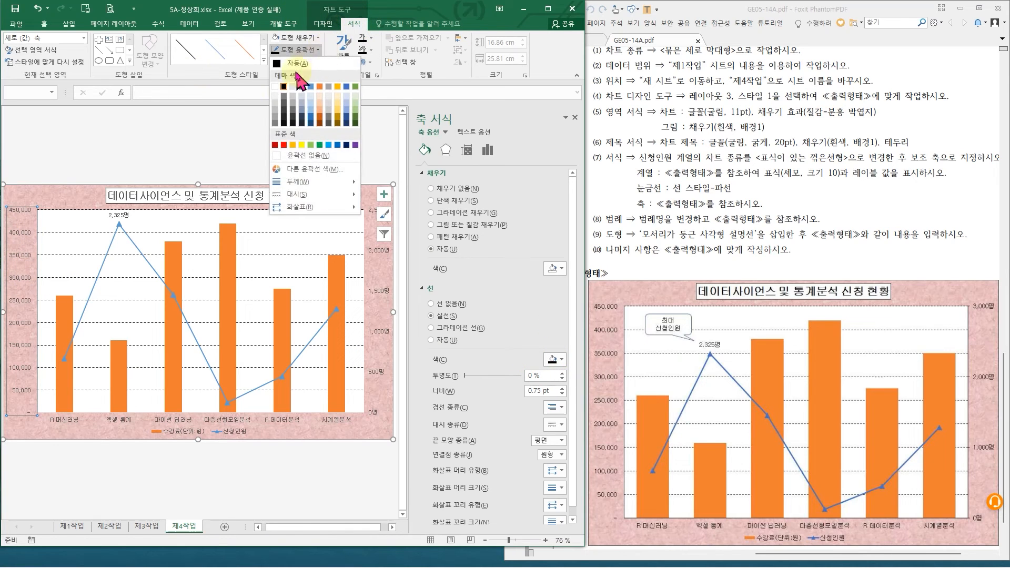
click(416, 10)
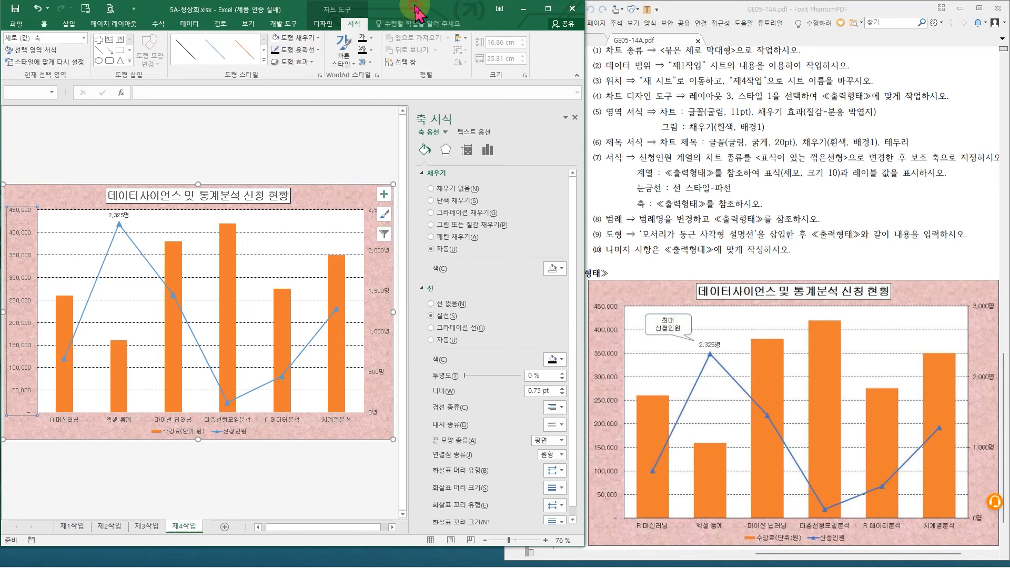
click(244, 421)
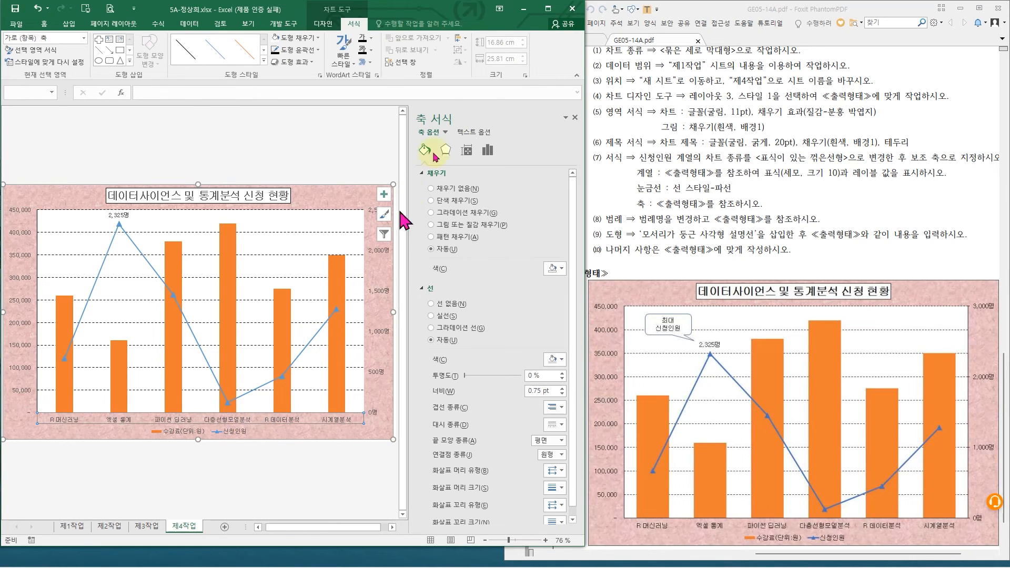
click(576, 116)
scroll(343, 424, up, 3)
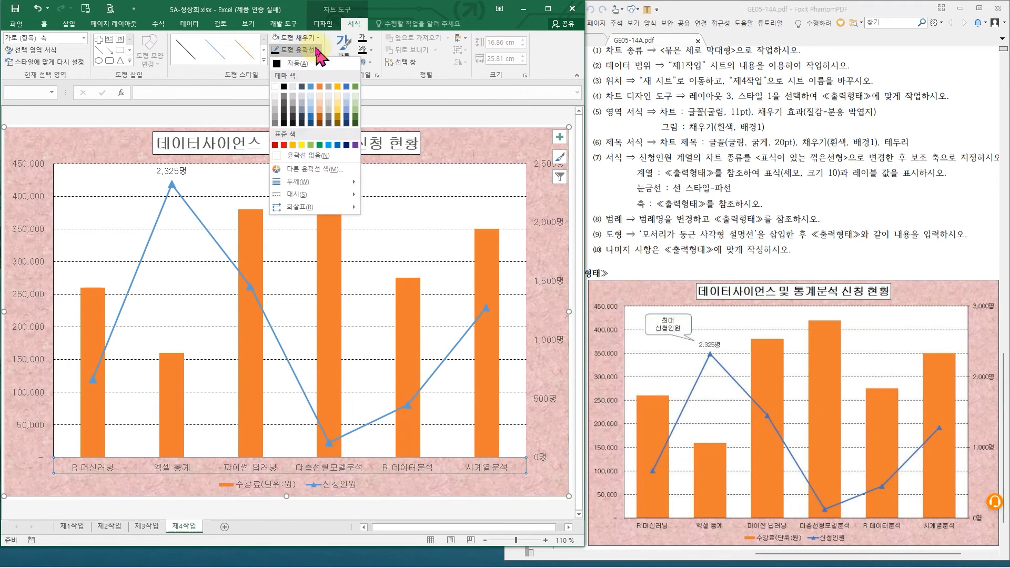
Darken the horizontal axis line and select the secondary 신청인원 value axis
click(285, 85)
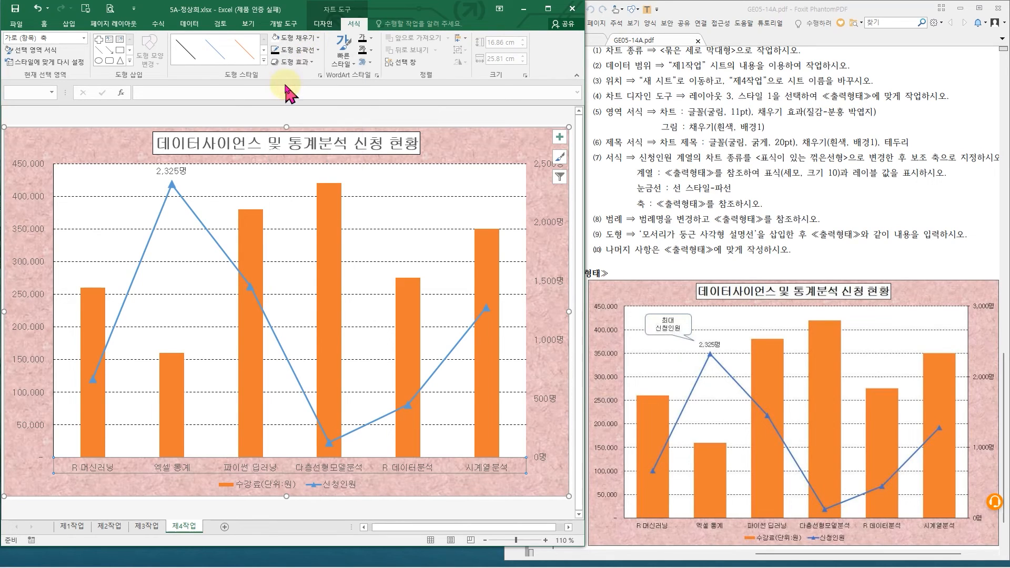
click(545, 346)
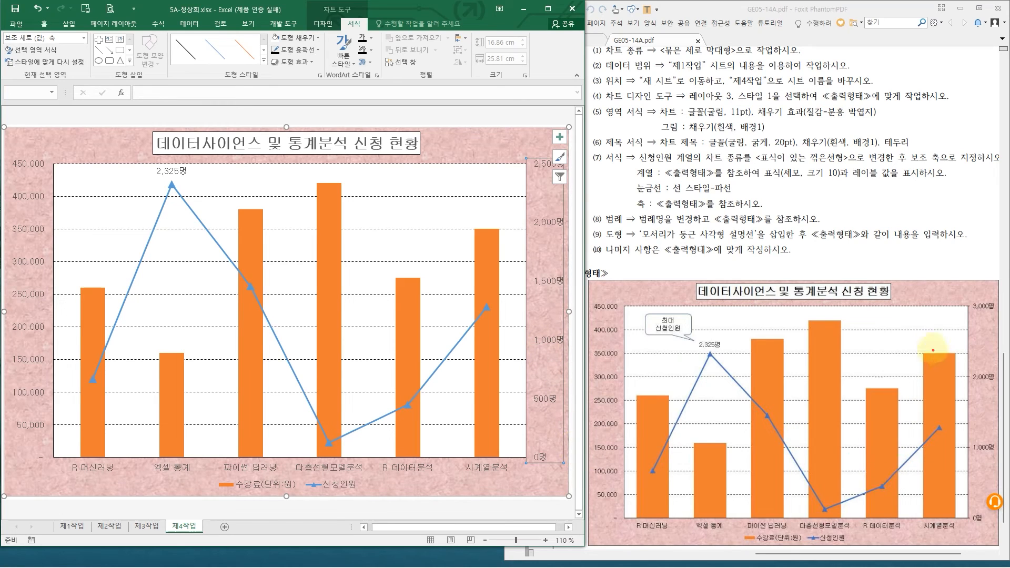
mouse_move(956, 293)
mouse_down()
mouse_move(993, 352)
mouse_move(990, 520)
mouse_move(1002, 527)
mouse_up()
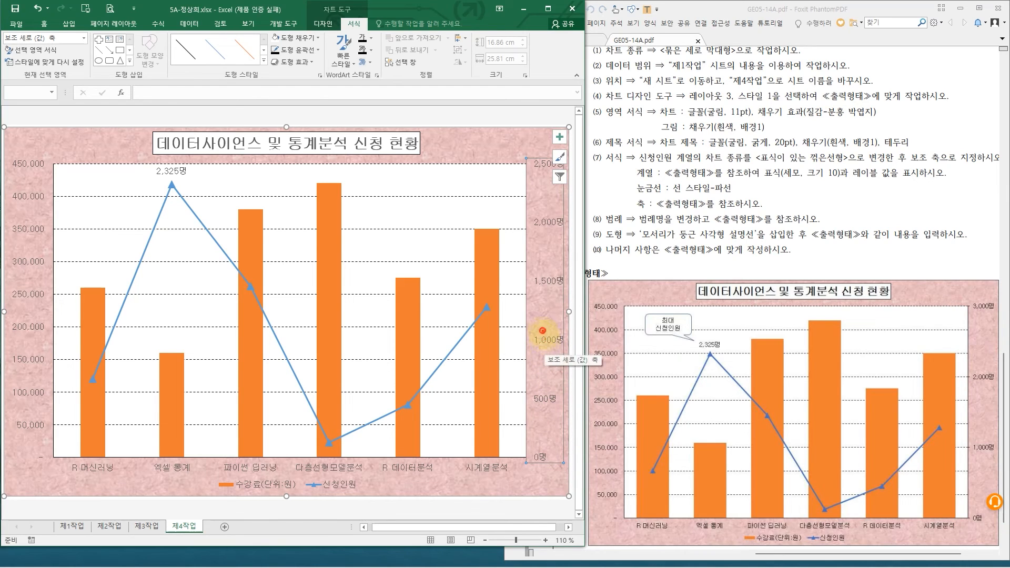
Set the secondary axis maximum bound to 3000 and major unit to 1000
double_click(549, 332)
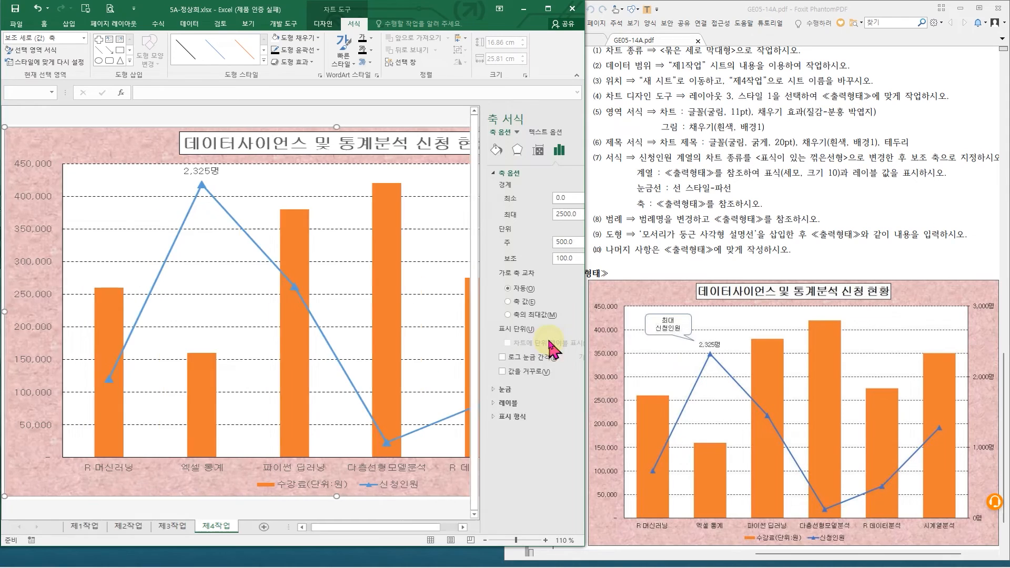
drag(585, 238, 781, 231)
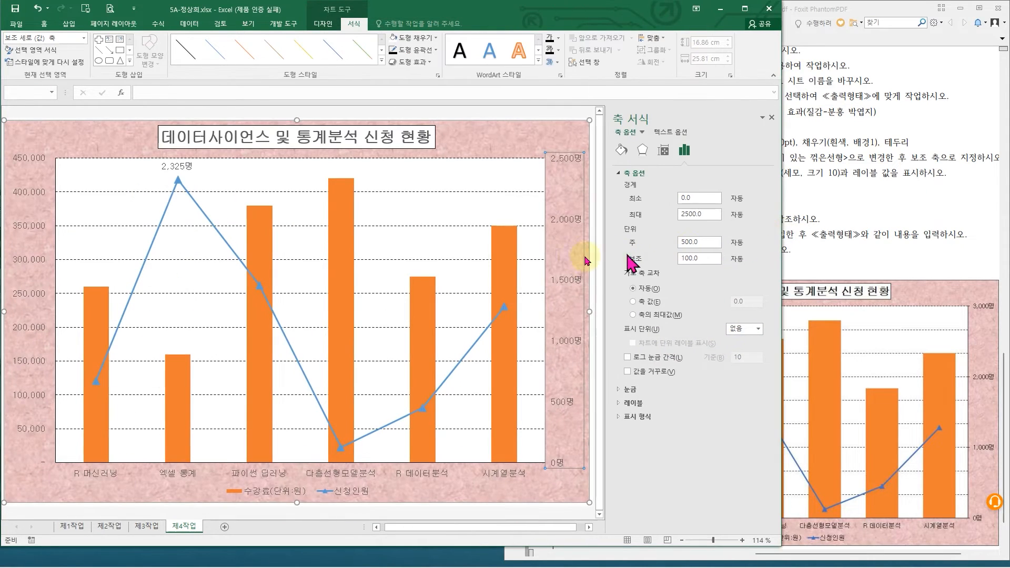
click(445, 192)
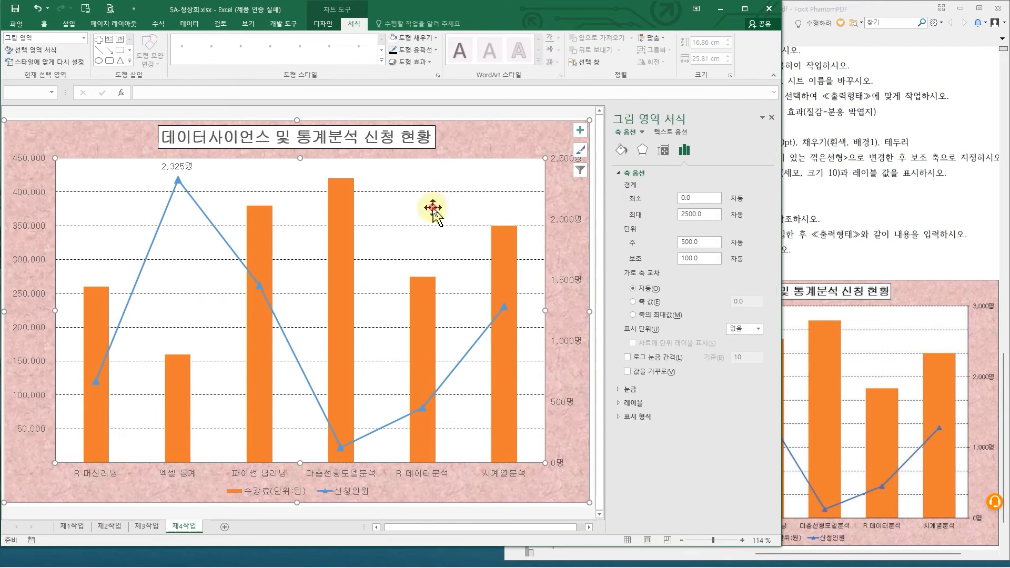
click(575, 226)
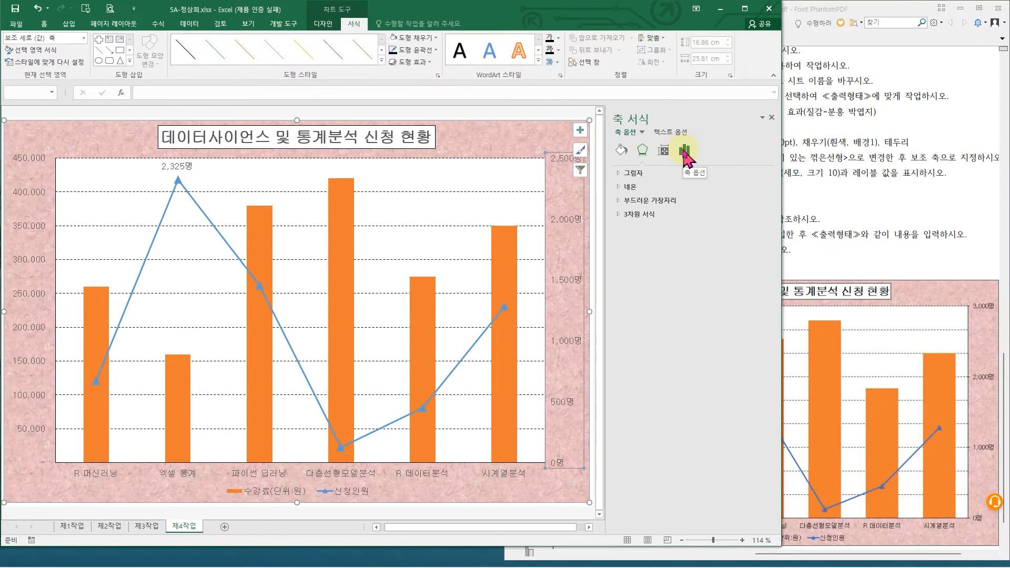
click(683, 152)
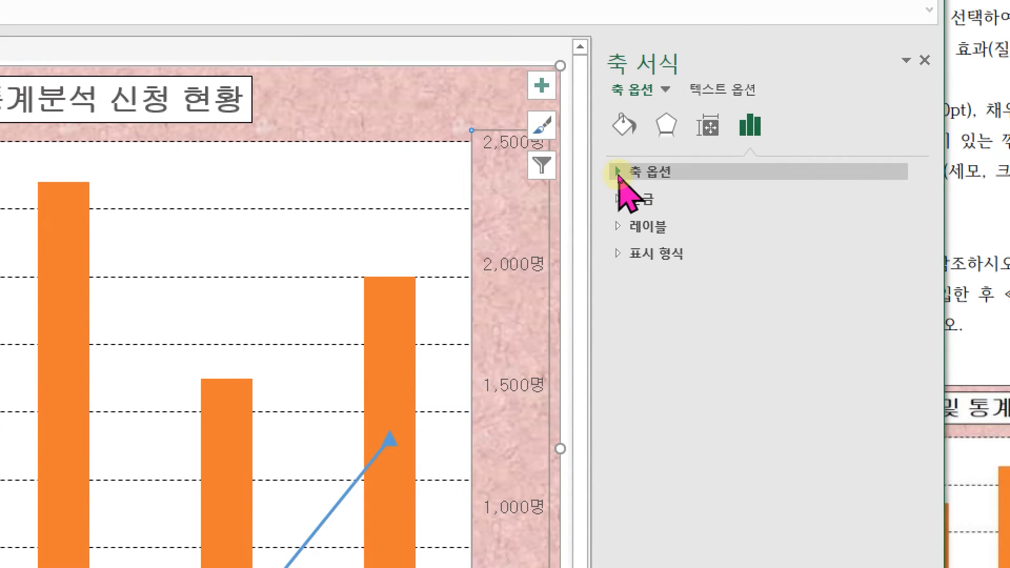
click(617, 172)
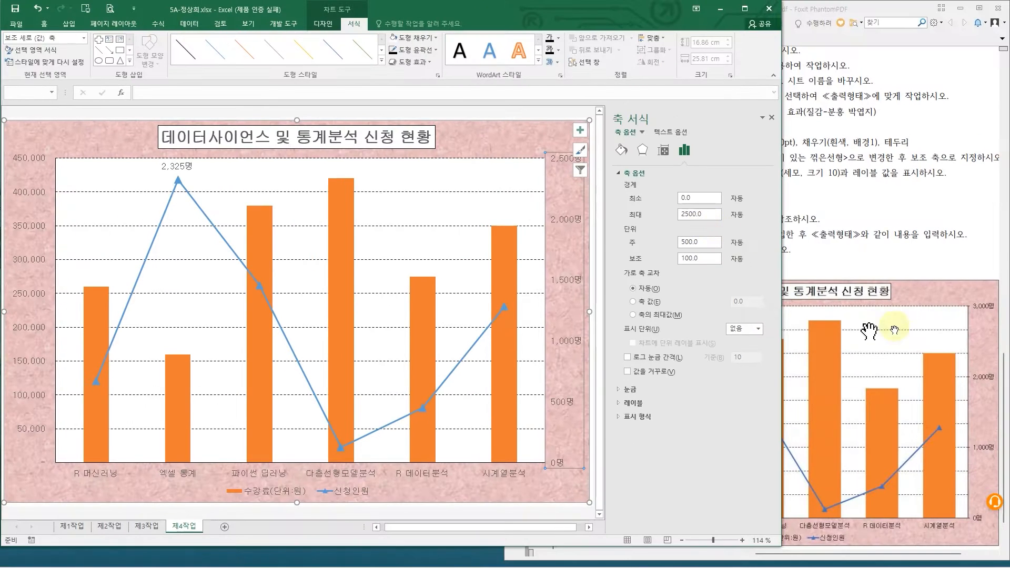
double_click(701, 213)
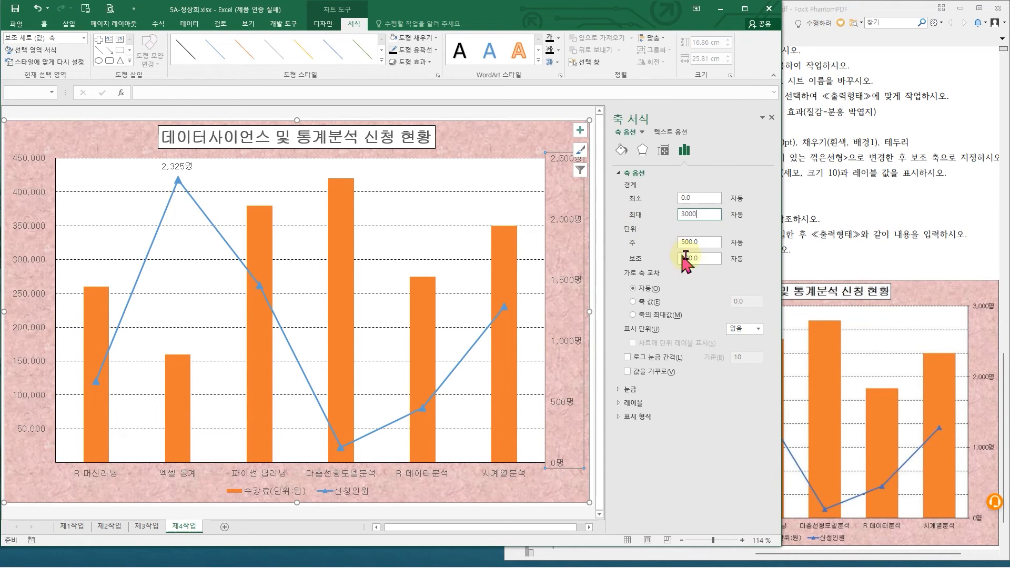
key(Tab)
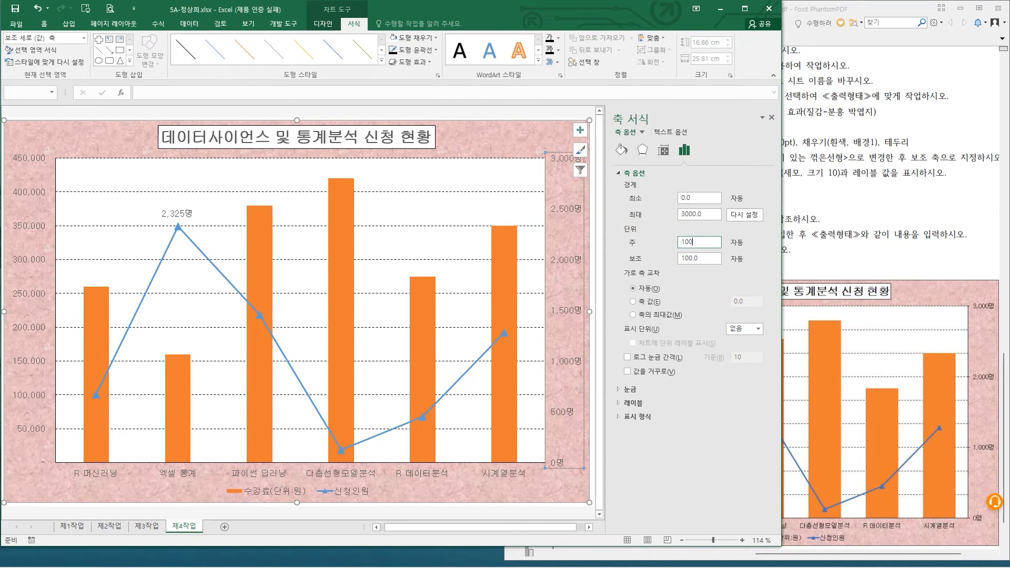
text(1000)
key(Return)
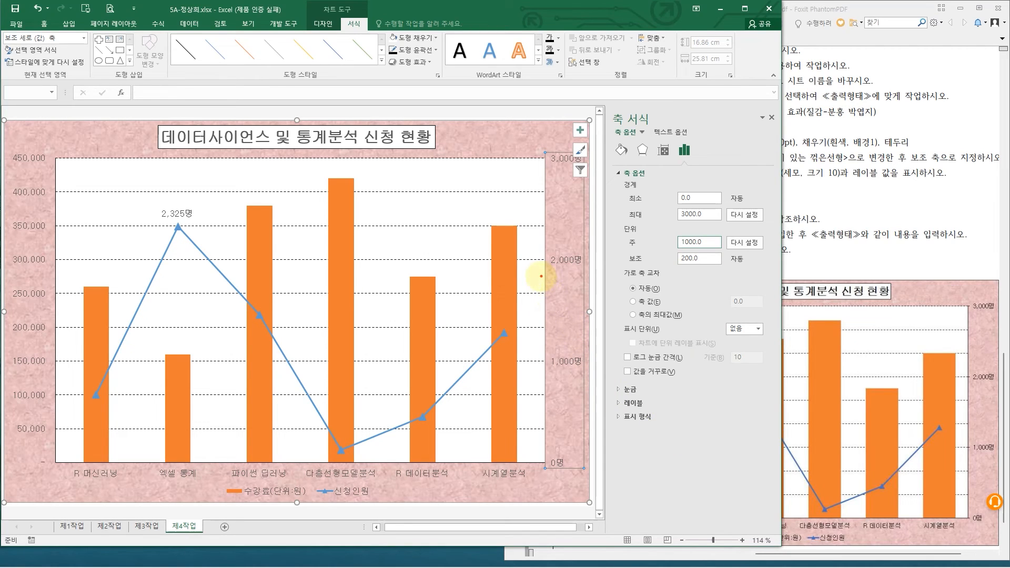
Give the secondary axis a solid black line
drag(544, 282, 546, 338)
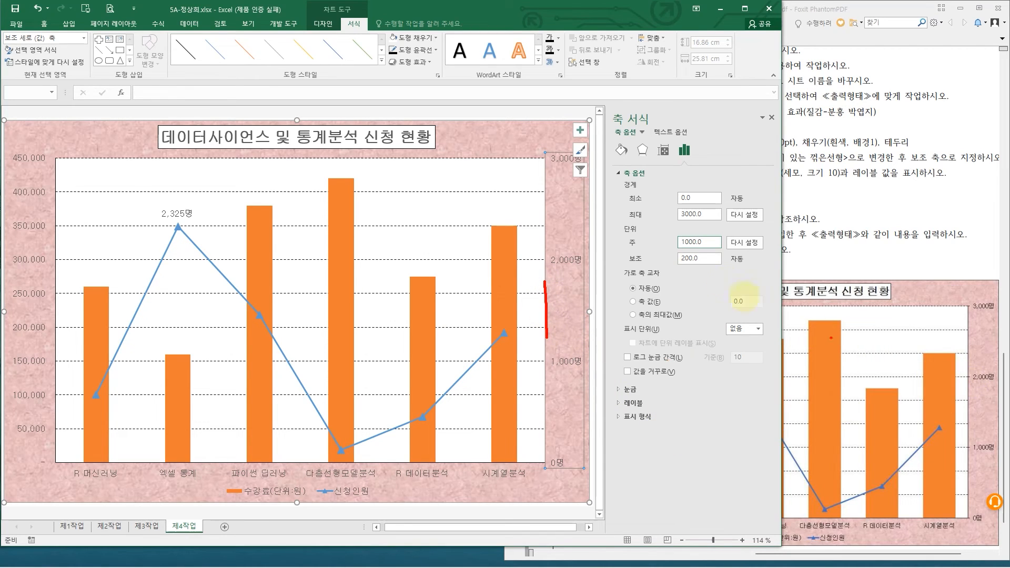
click(621, 150)
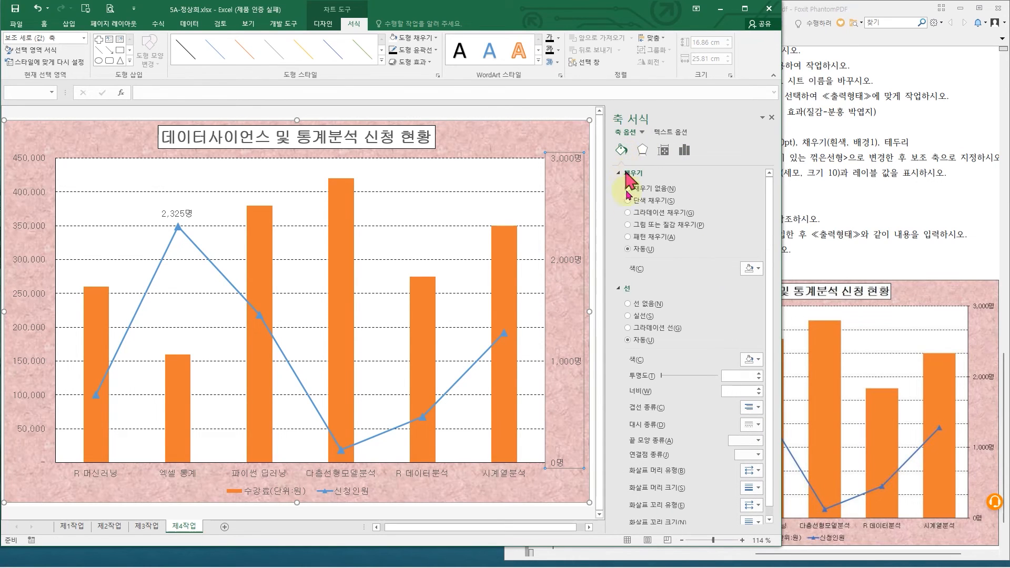
click(751, 359)
click(754, 384)
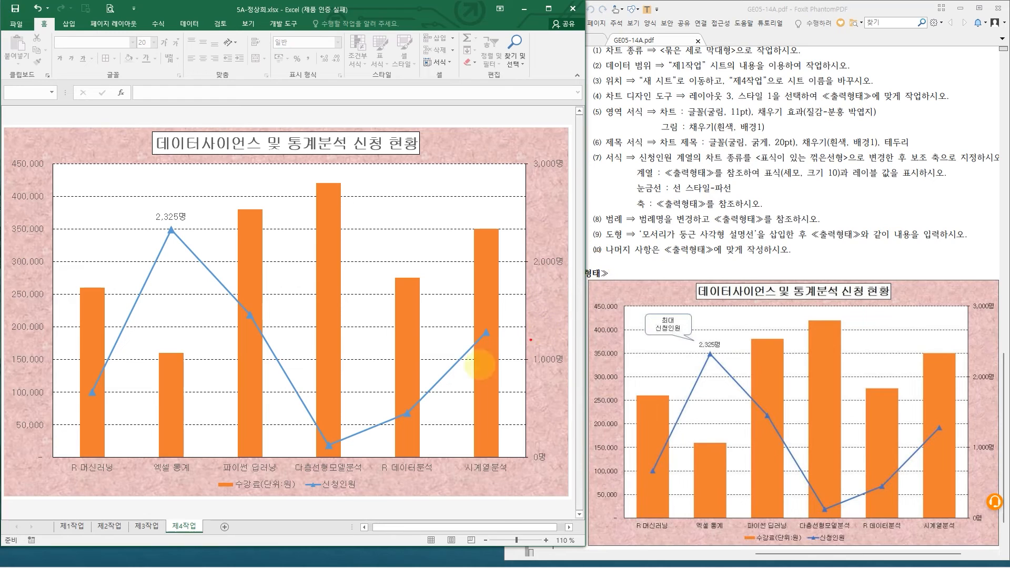
drag(633, 386, 664, 383)
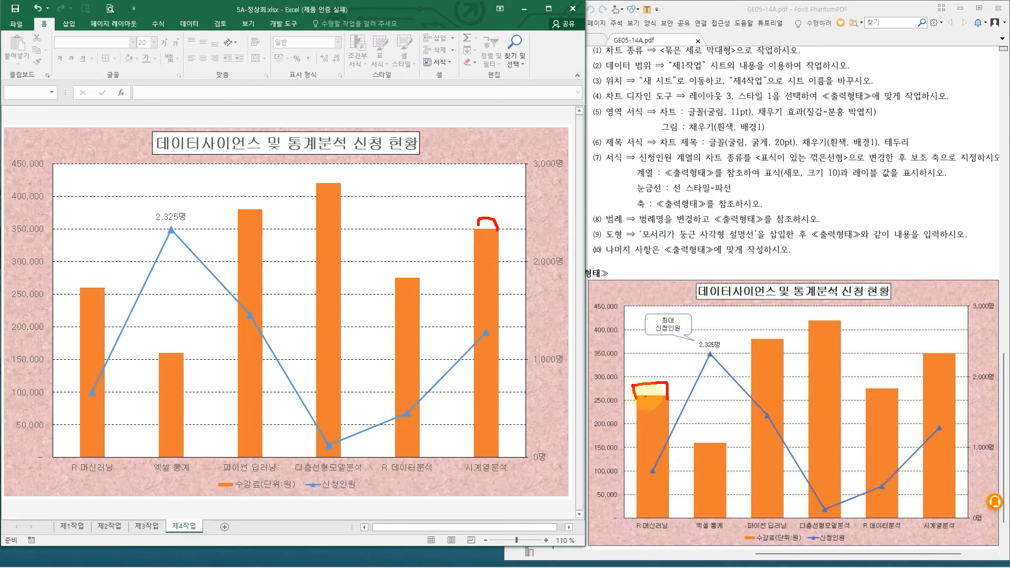
drag(668, 512, 747, 506)
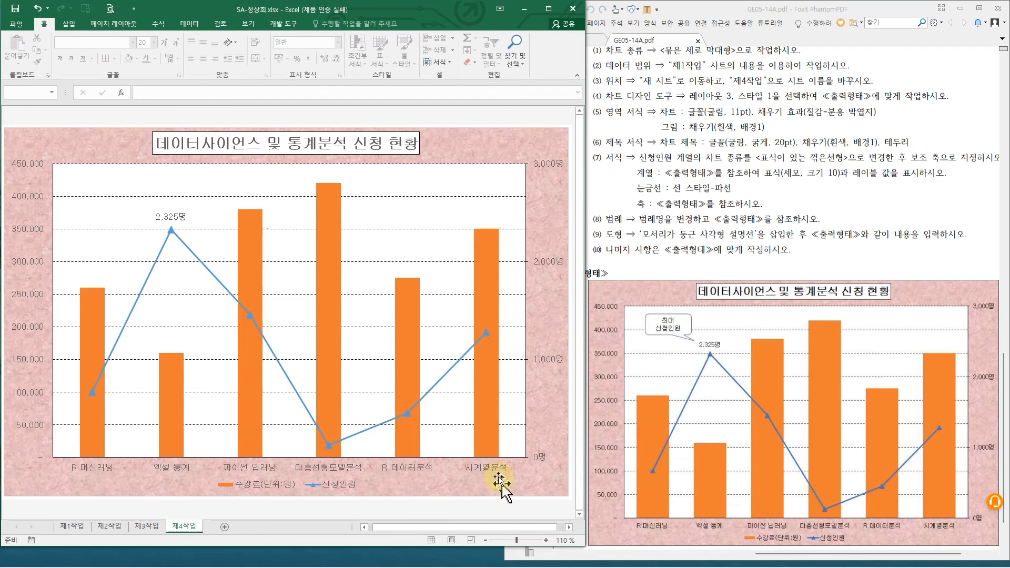
Set the 수강료 column series gap width to 75%
click(483, 265)
double_click(483, 265)
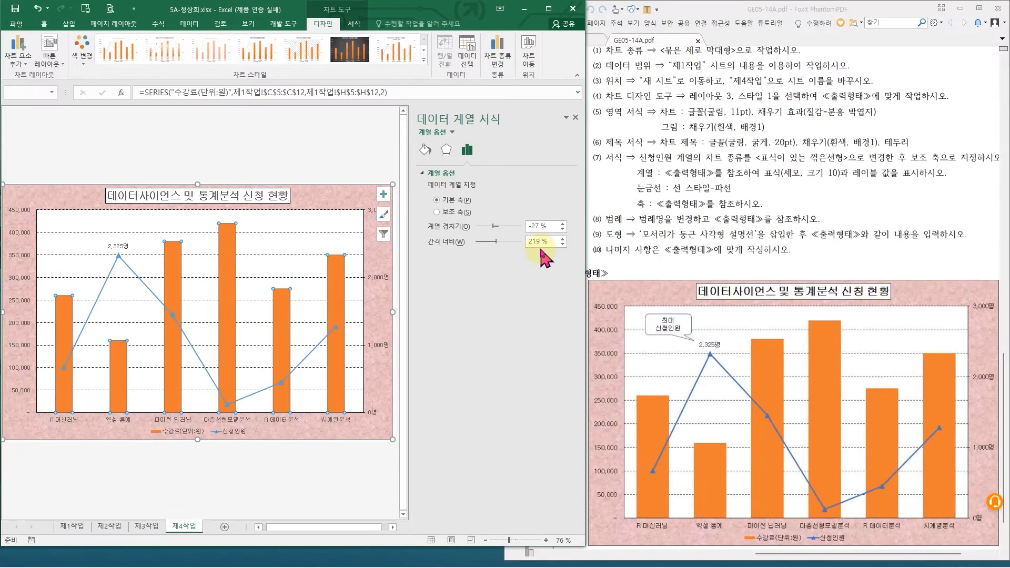
drag(540, 243, 521, 243)
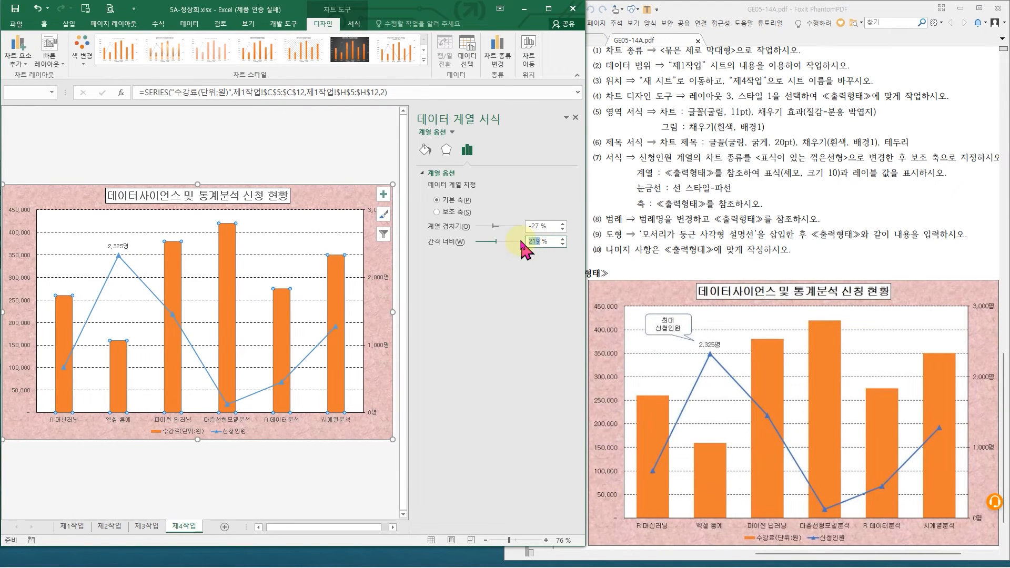
key(Return)
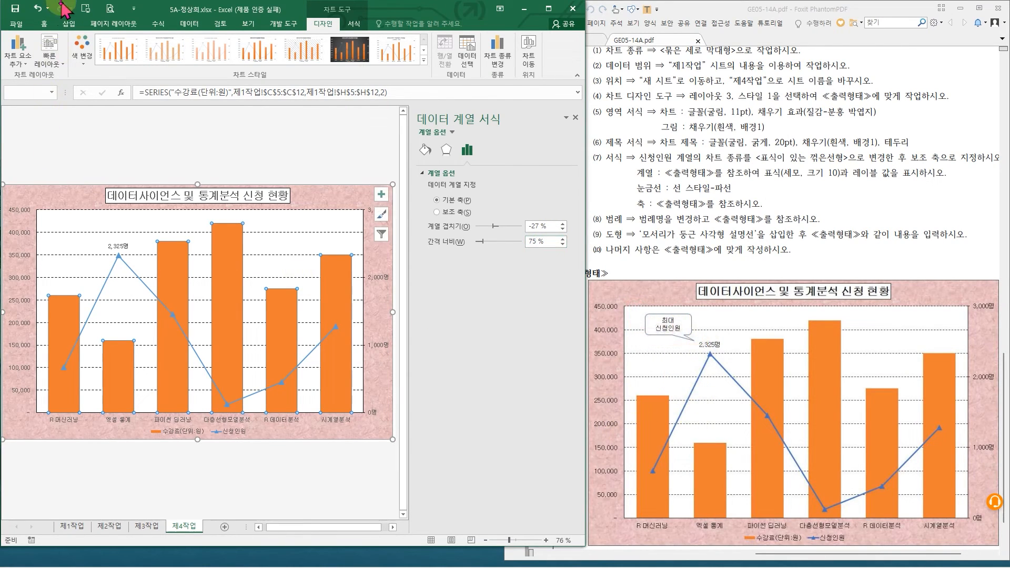
Close the Format Data Series pane and pick the Rounded Rectangle Callout from Shapes
click(69, 23)
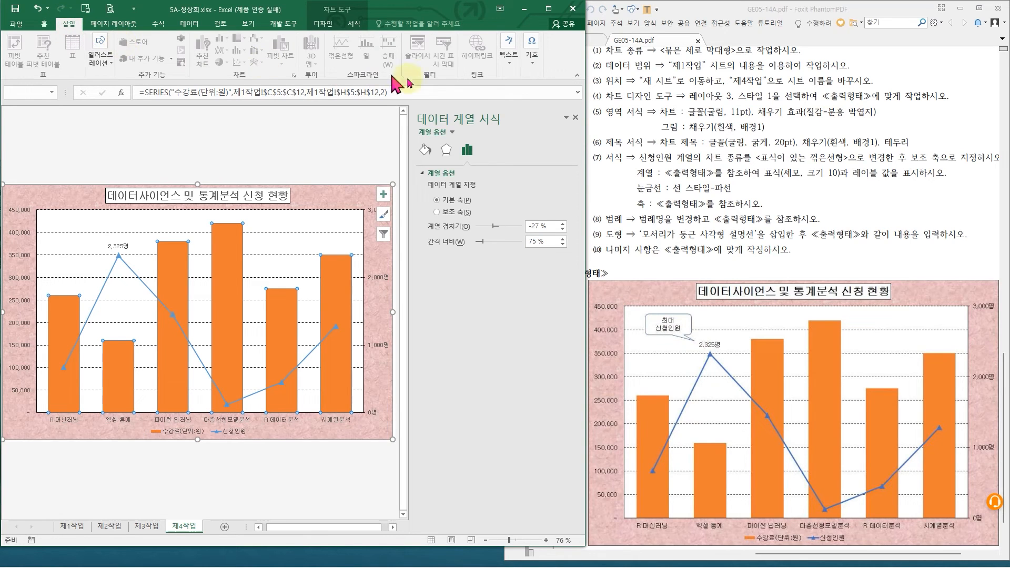
click(575, 118)
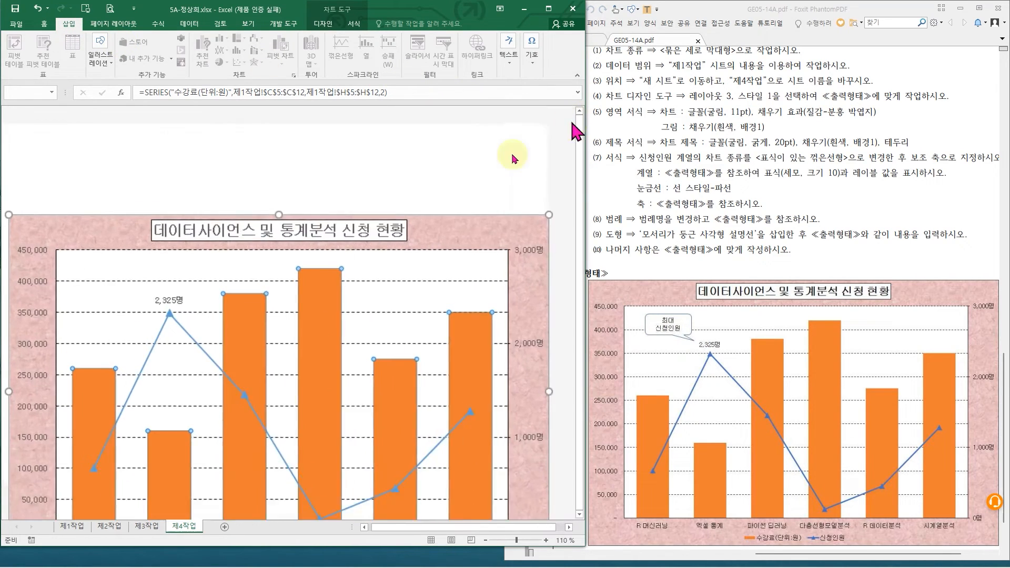
click(105, 68)
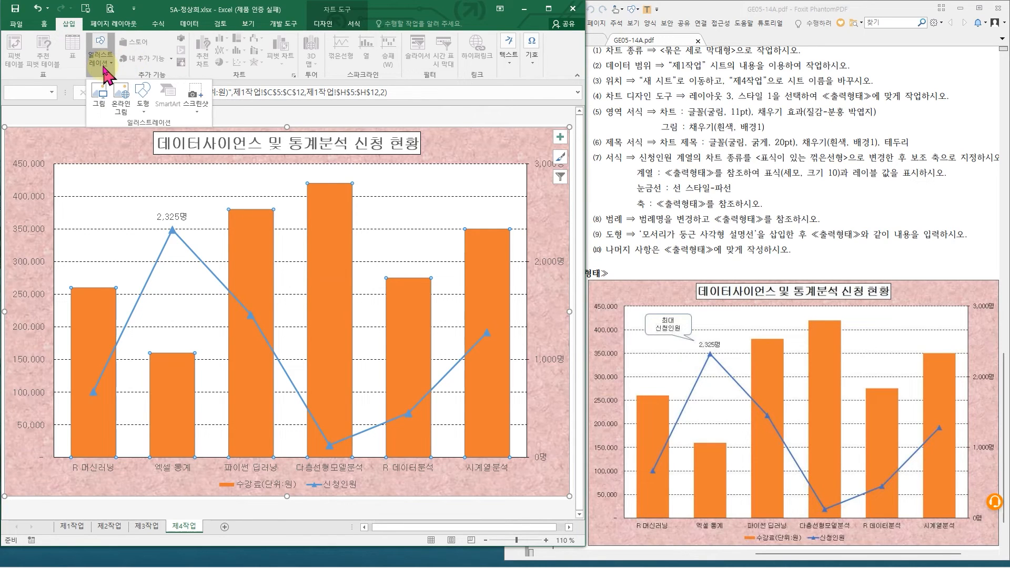
click(142, 96)
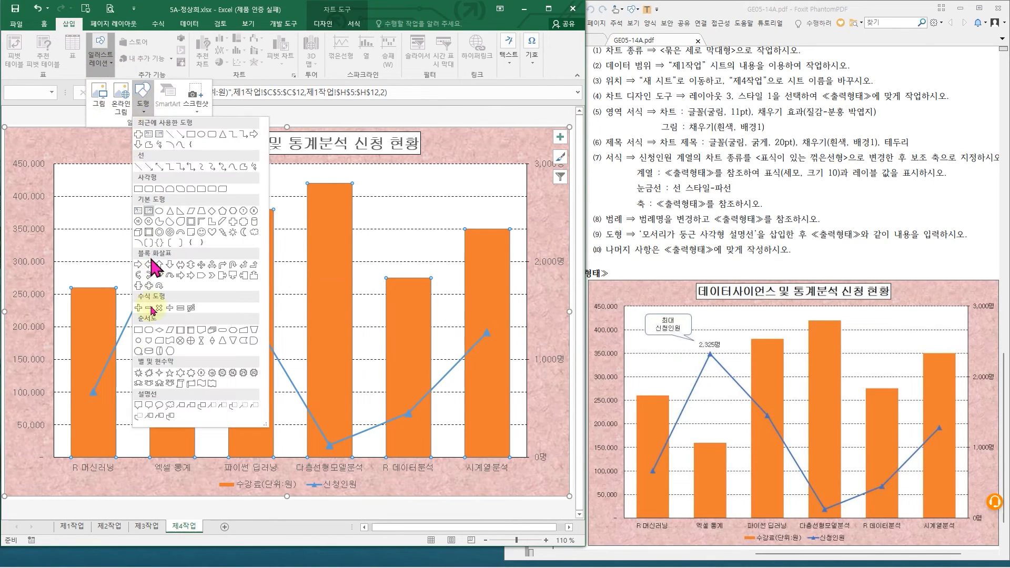
click(149, 407)
drag(587, 344, 898, 322)
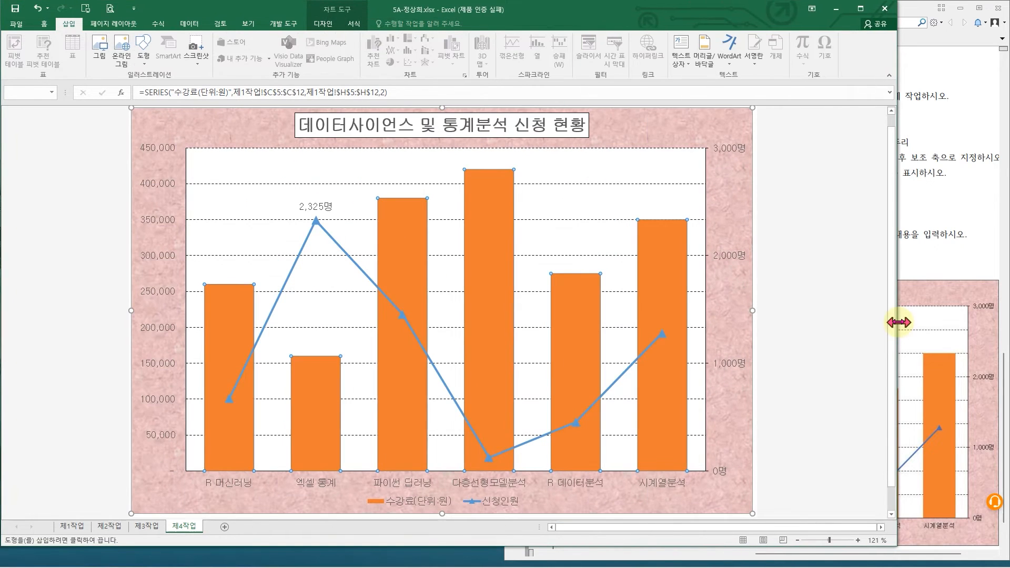
click(146, 60)
click(535, 18)
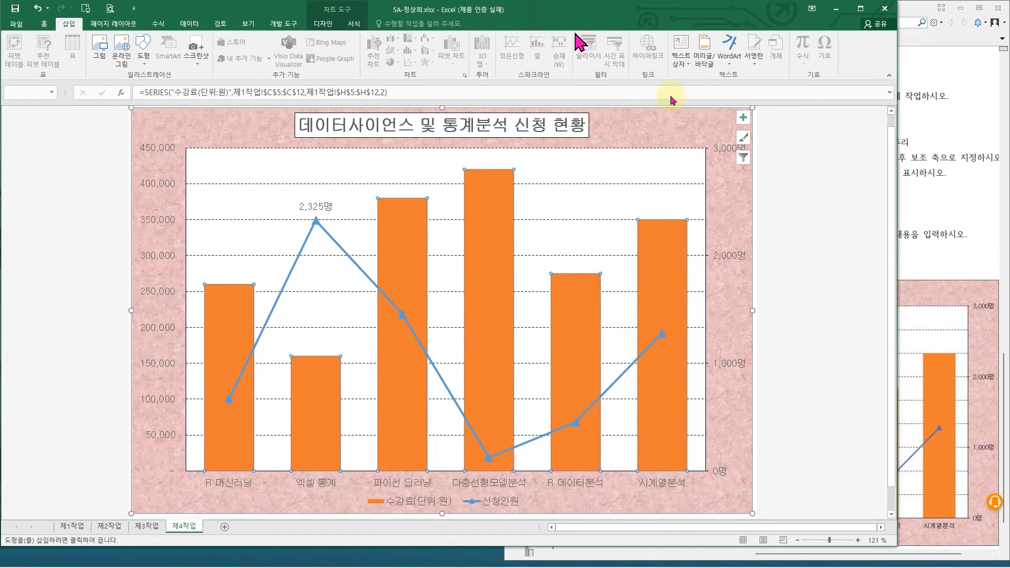
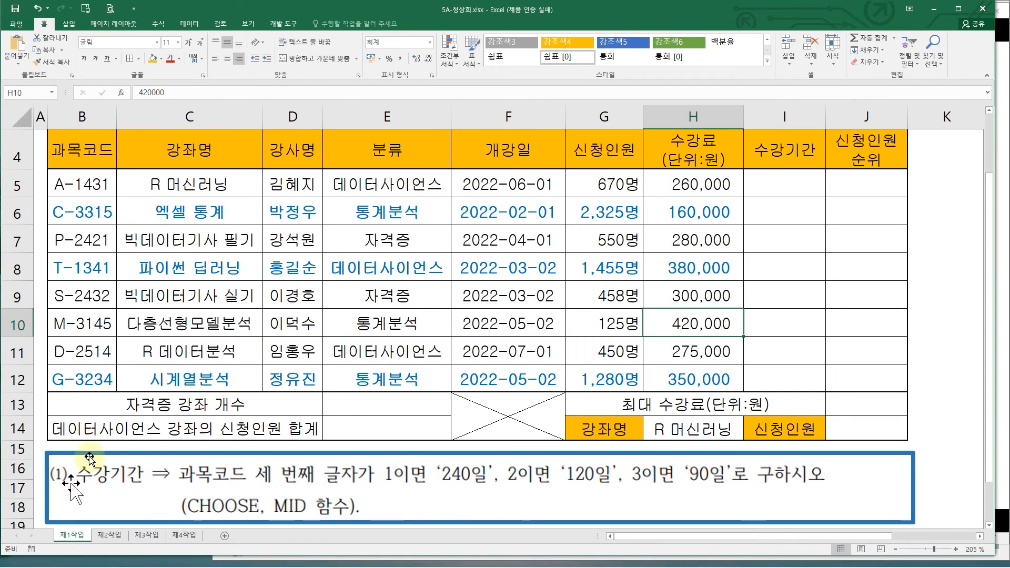
drag(752, 132, 818, 168)
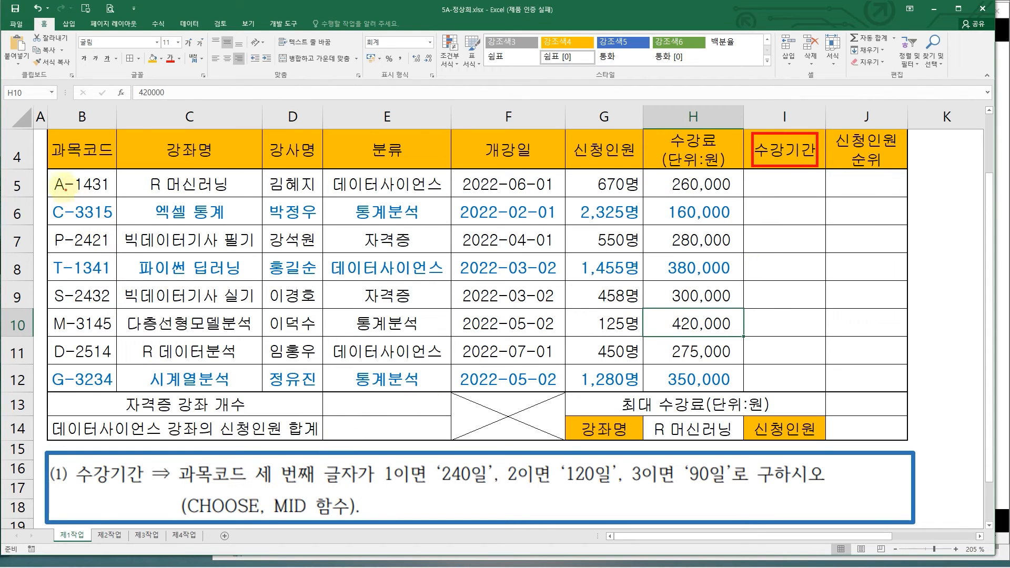
mouse_move(50, 172)
mouse_down()
mouse_move(84, 199)
mouse_move(114, 204)
mouse_up()
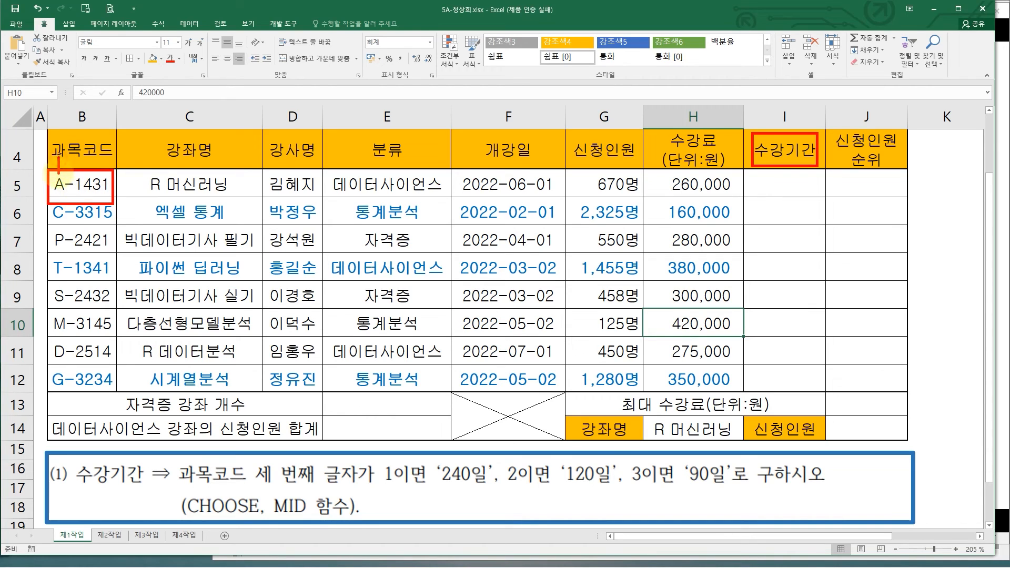
mouse_move(58, 172)
mouse_down()
mouse_move(72, 158)
mouse_move(83, 168)
mouse_move(87, 199)
mouse_up()
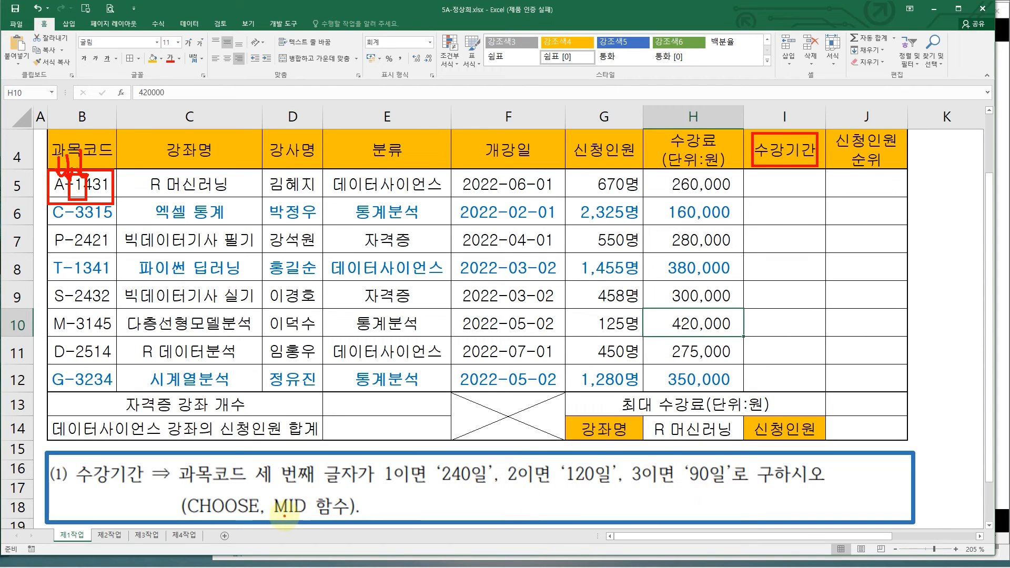
mouse_move(177, 489)
mouse_down()
mouse_move(245, 519)
mouse_move(358, 519)
mouse_up()
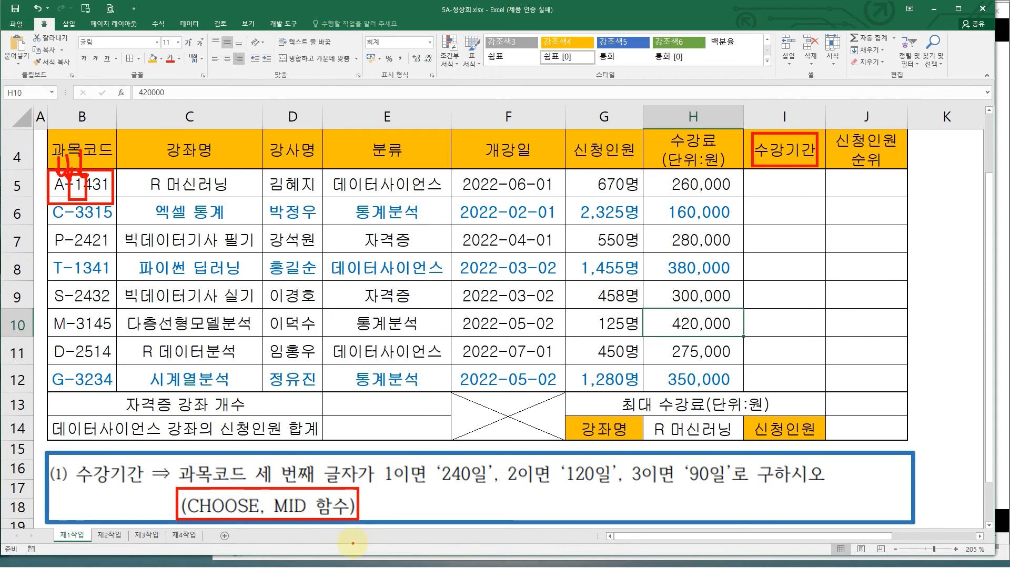
key(Escape)
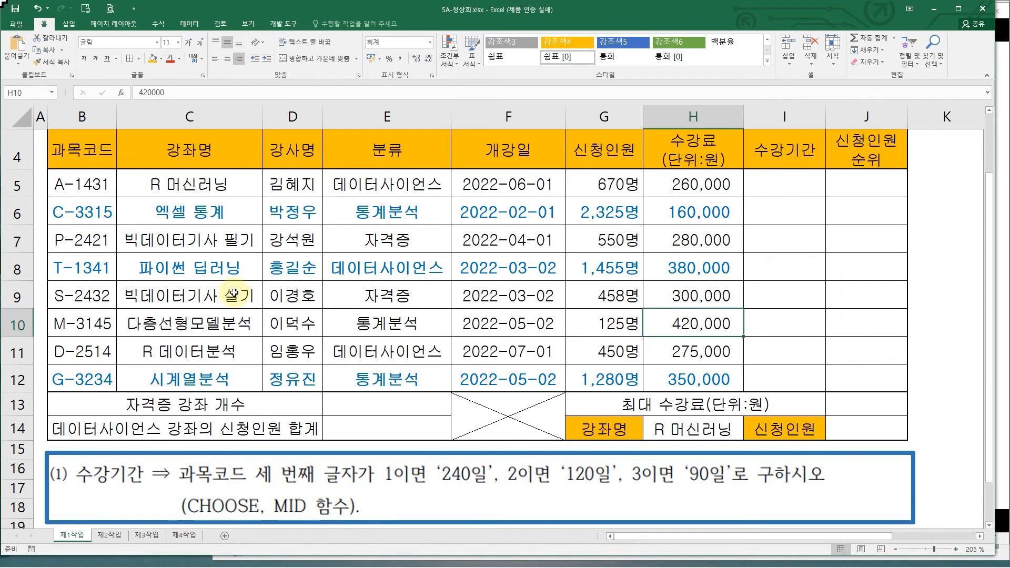
key(ctrl+2)
drag(68, 176, 85, 392)
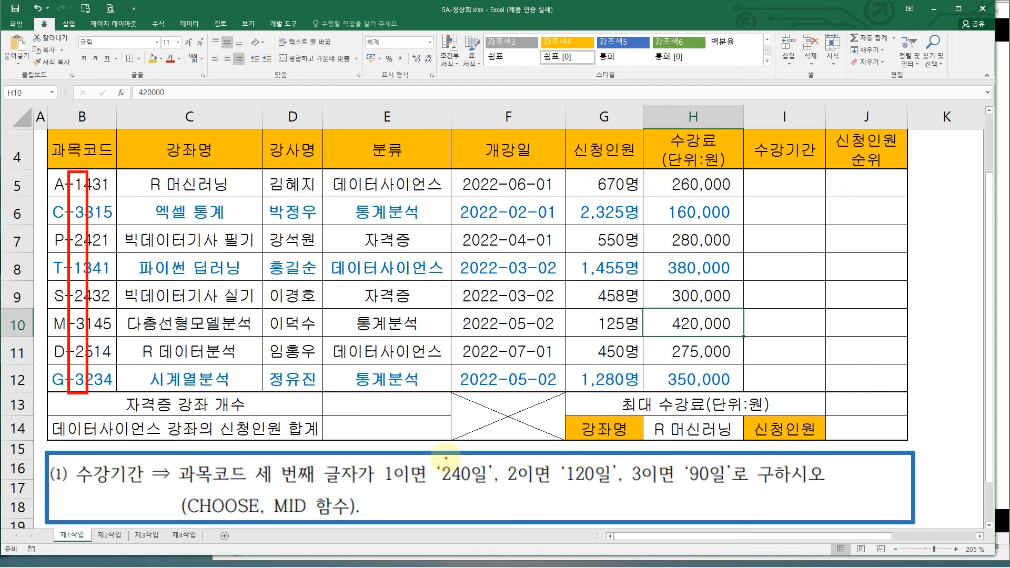
drag(446, 482, 480, 486)
drag(551, 483, 595, 483)
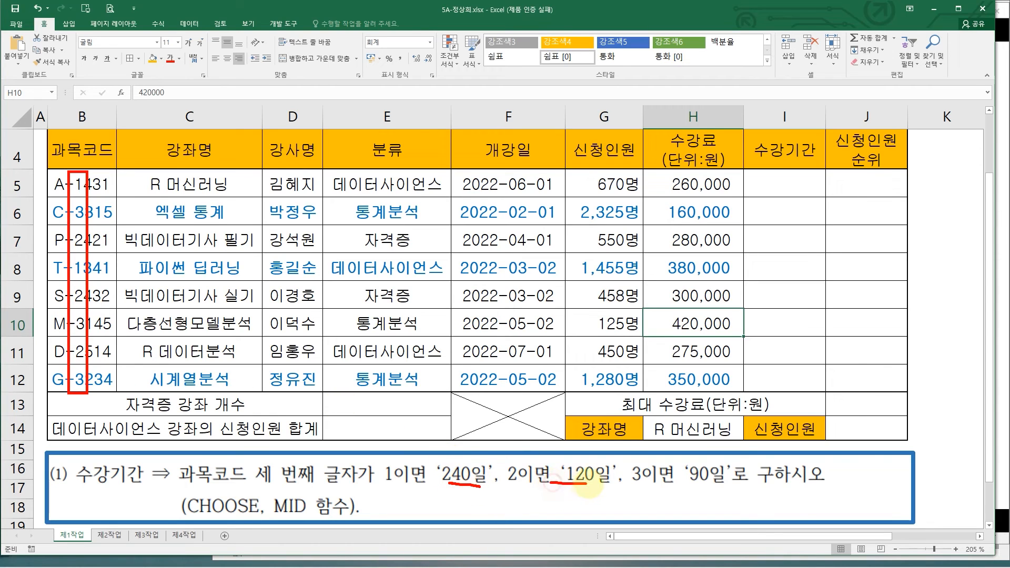
drag(678, 484, 722, 487)
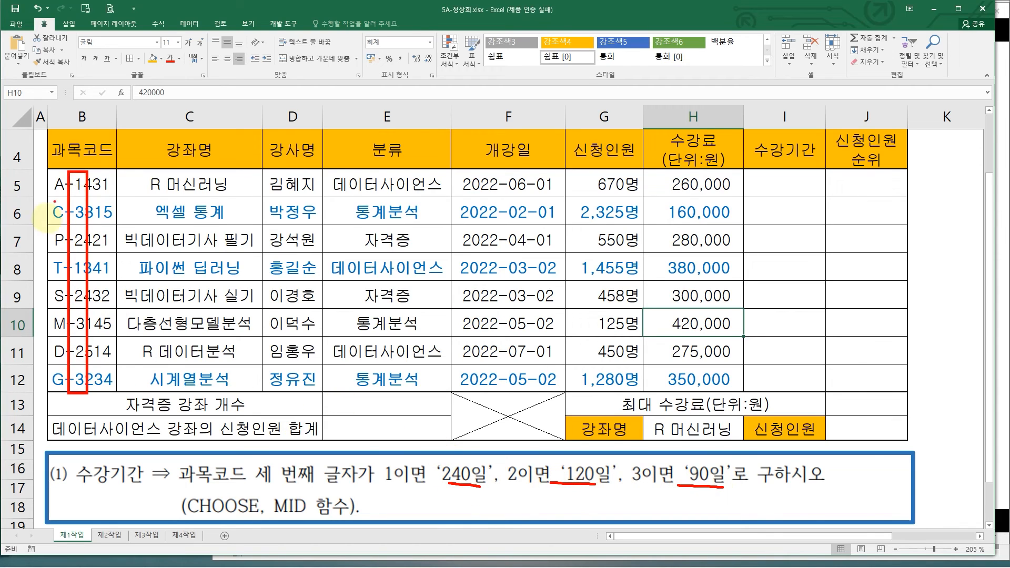
key(Escape)
key(ctrl+2)
mouse_move(45, 172)
mouse_down()
mouse_move(112, 196)
mouse_move(46, 169)
mouse_move(78, 179)
mouse_move(83, 197)
mouse_up()
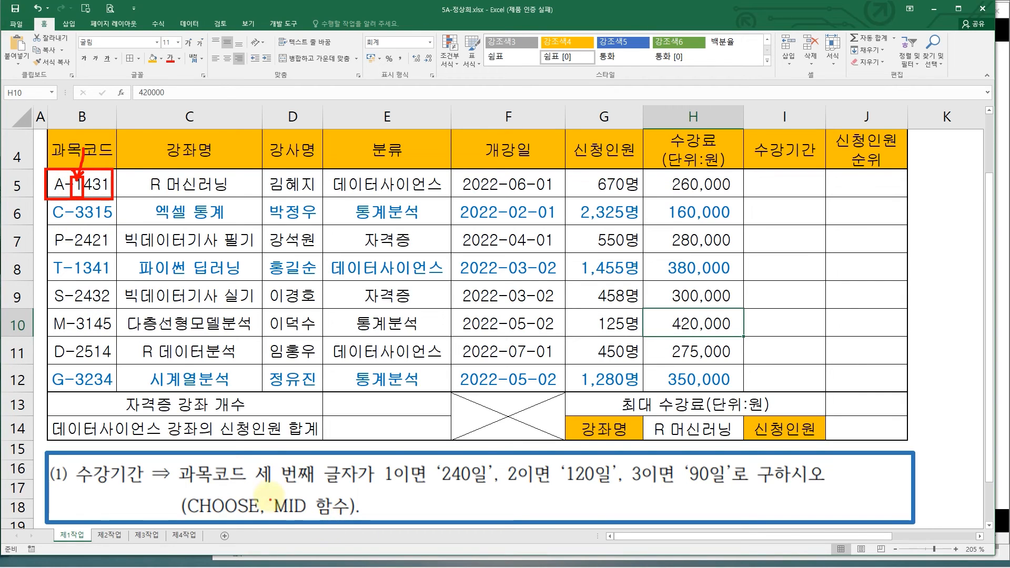
drag(267, 490, 315, 518)
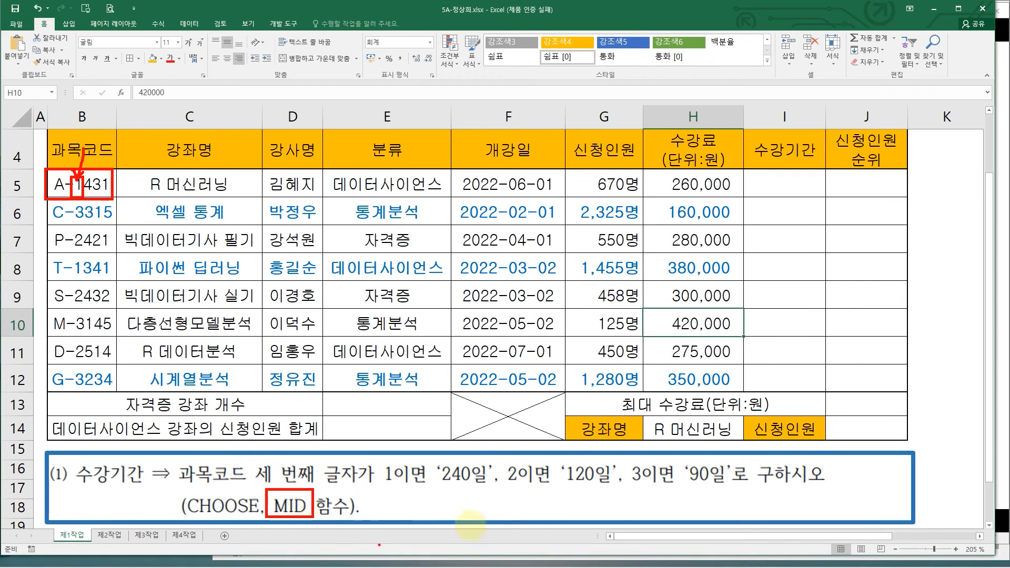
key(Escape)
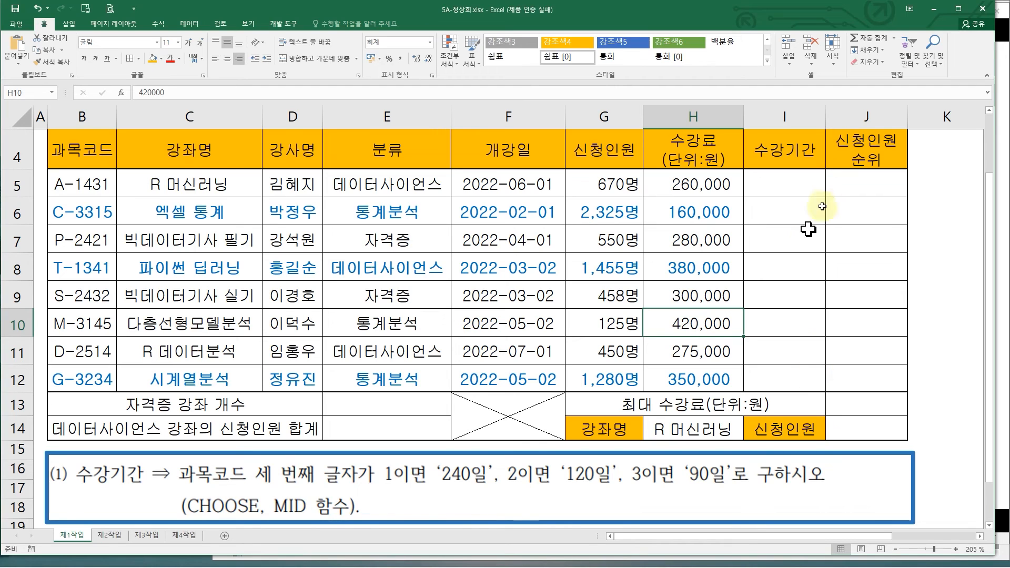
click(767, 182)
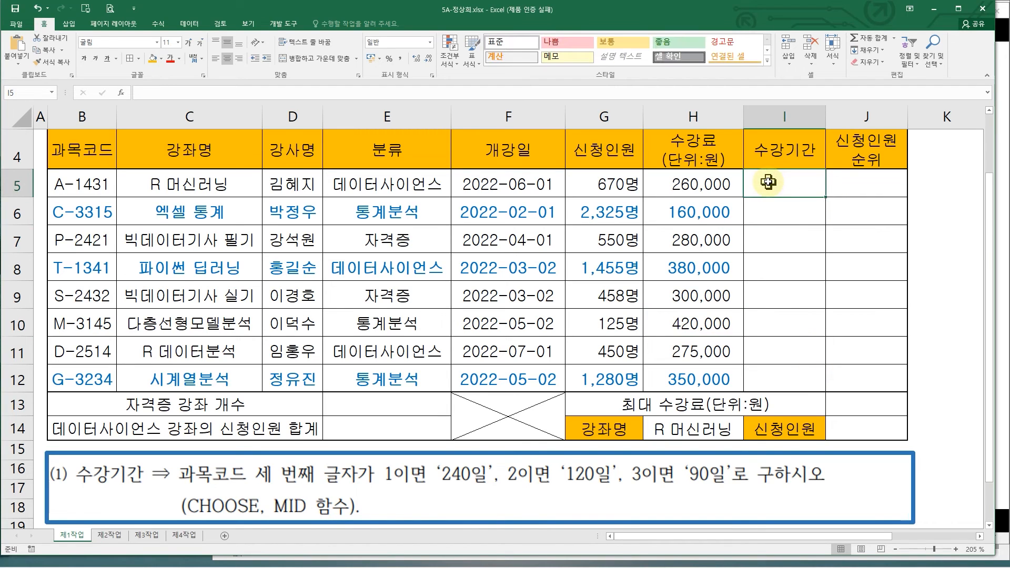
Start =MID( in I5 and open its Function Arguments dialog, moved off to the side
text(=ㅡㅏ)
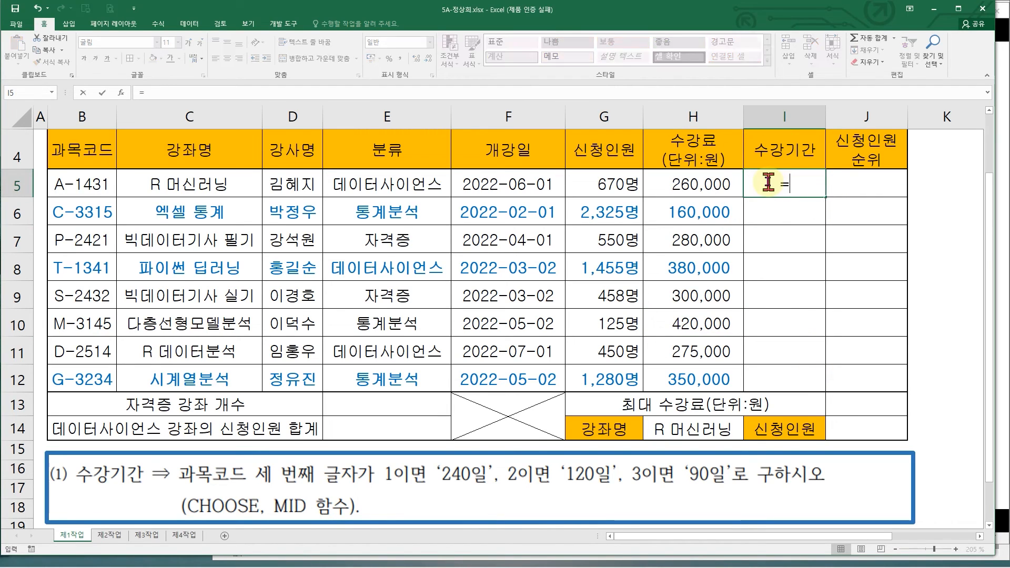
key(BackSpace)
key(BackSpace)
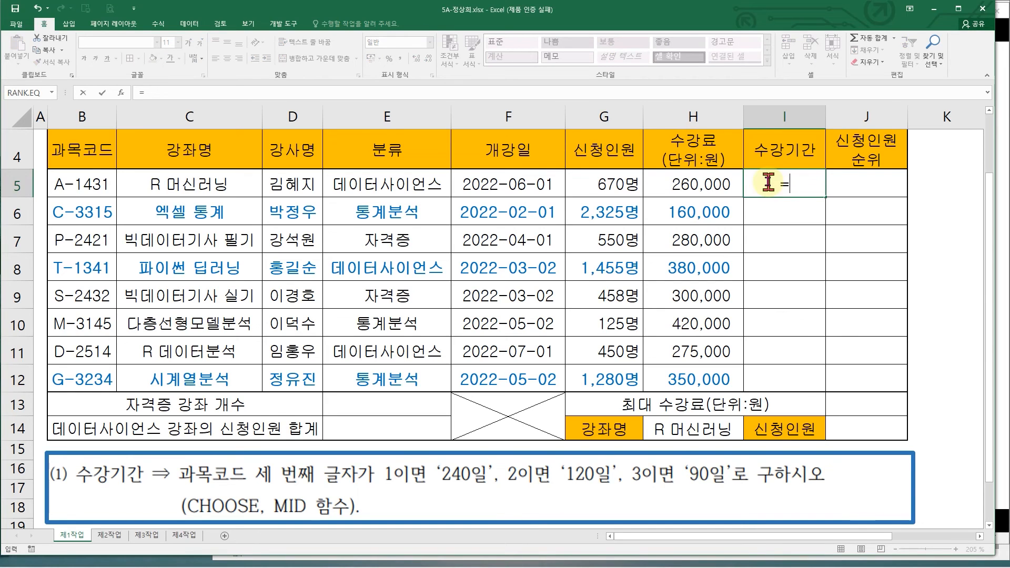
text(MID()
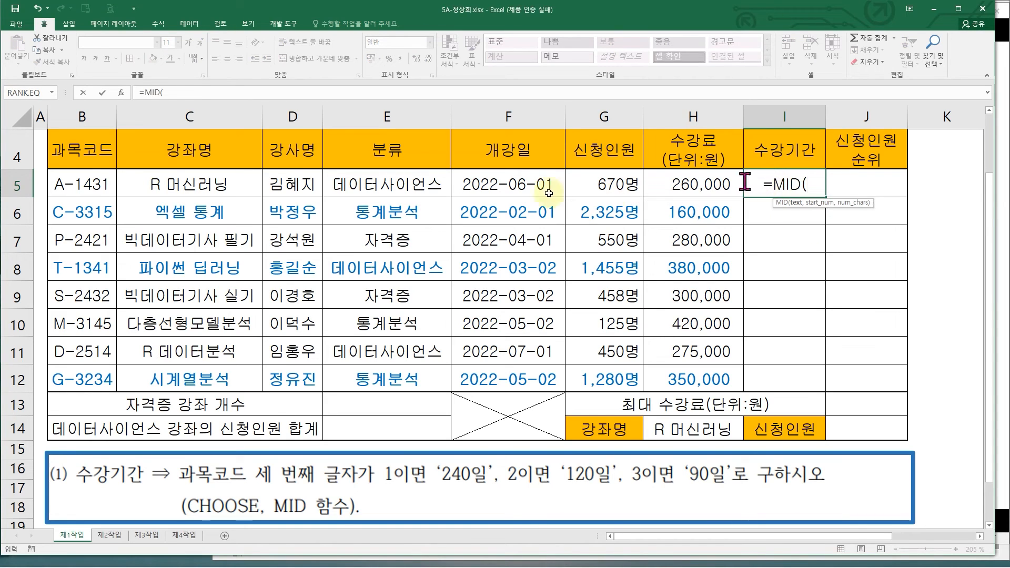
click(122, 94)
drag(220, 185, 56, 191)
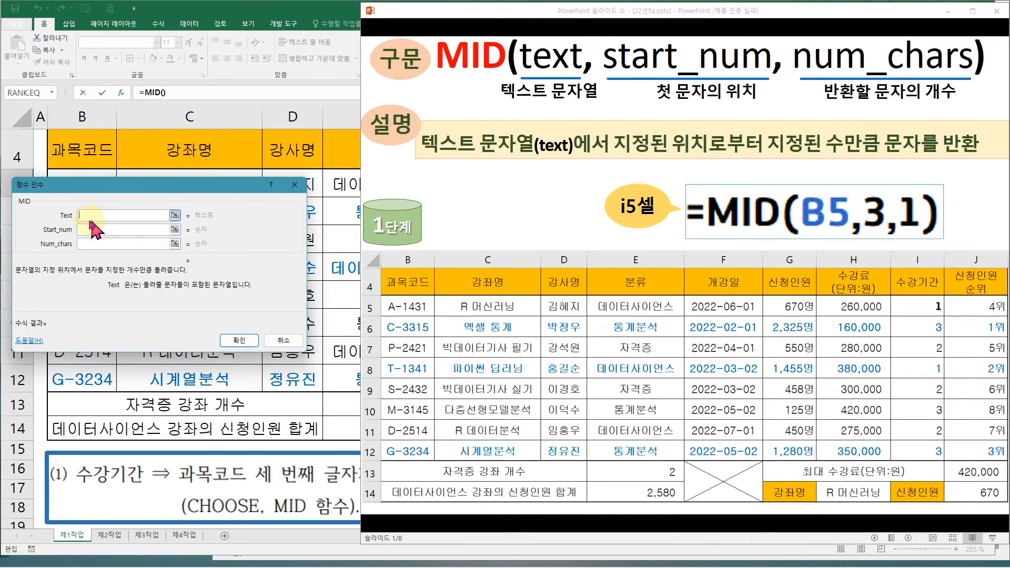
Annotate the MID slide to explain Text and Start_num, linking A-1431 to B5
drag(60, 209, 104, 220)
mouse_move(41, 223)
mouse_down()
mouse_move(110, 235)
mouse_move(109, 250)
mouse_up()
drag(94, 211, 105, 199)
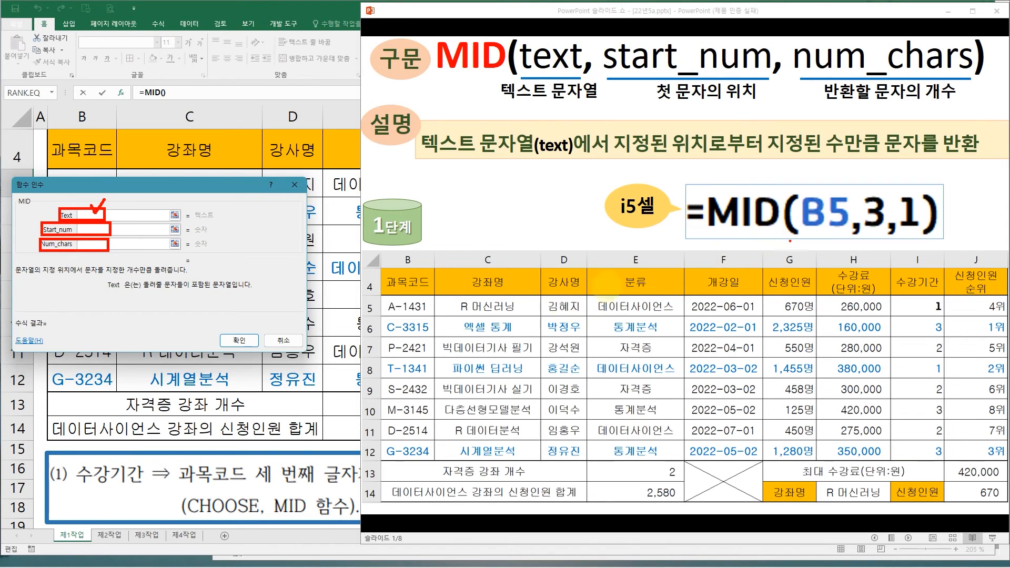
mouse_move(383, 295)
mouse_down()
mouse_move(432, 319)
mouse_move(430, 302)
mouse_move(641, 240)
mouse_move(827, 232)
mouse_up()
drag(45, 222, 55, 212)
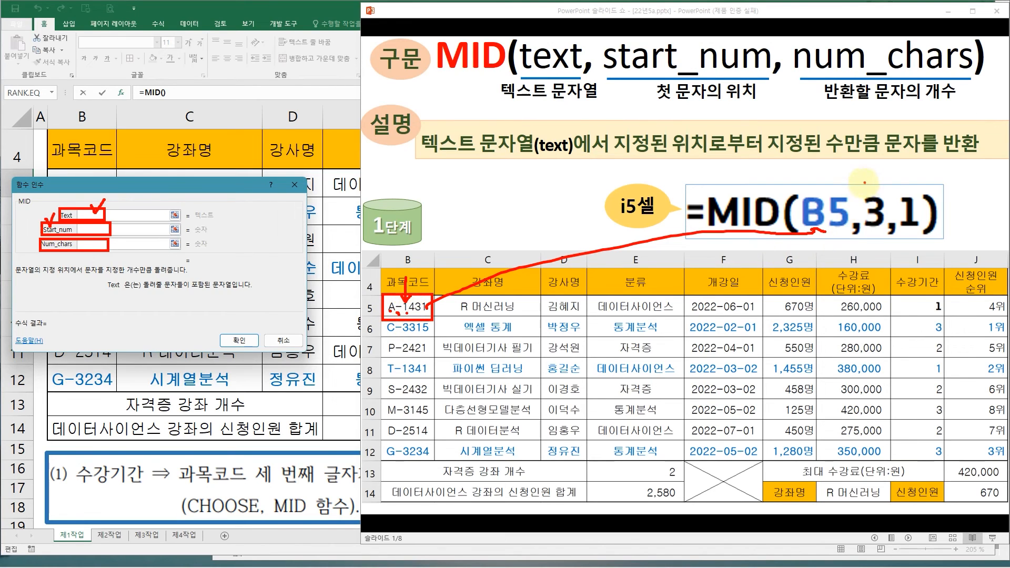
mouse_move(862, 183)
mouse_down()
mouse_move(863, 210)
mouse_move(889, 235)
mouse_up()
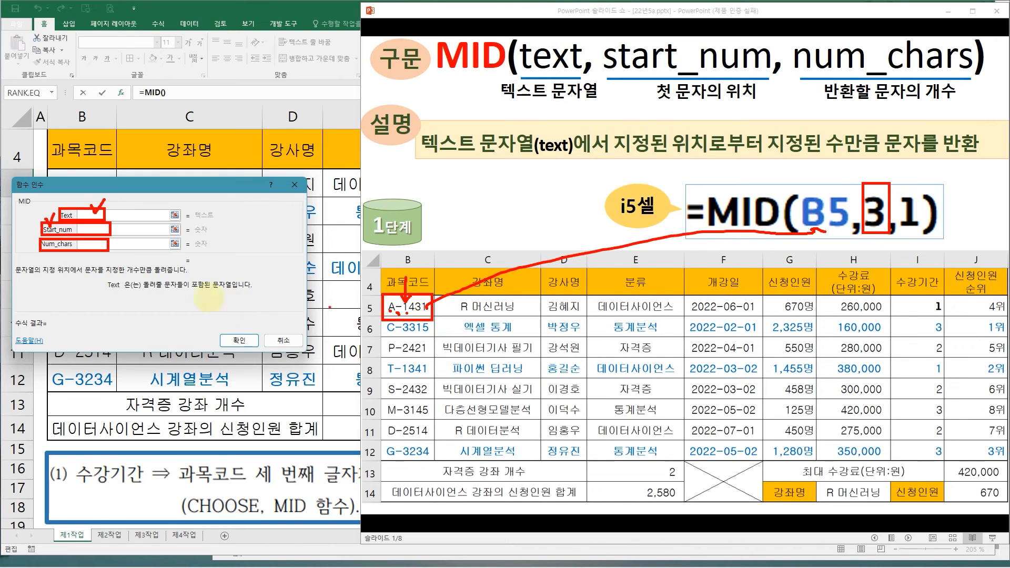
mouse_move(76, 252)
mouse_down()
mouse_move(42, 242)
mouse_move(77, 248)
mouse_move(62, 257)
mouse_up()
key(e)
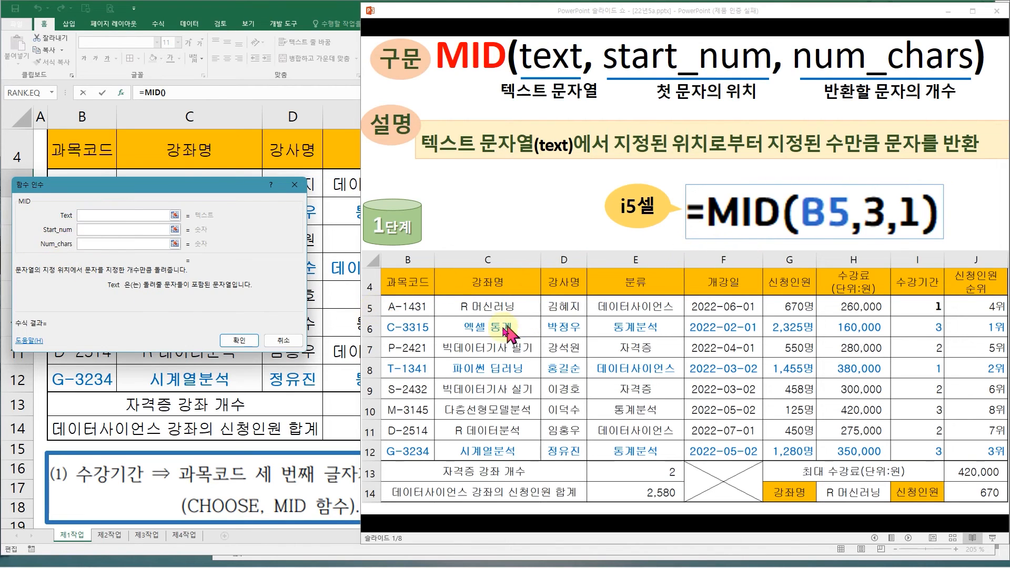
Mark A-1431's third character and show how Num_chars 1 versus 2 changes the result
drag(404, 296, 405, 313)
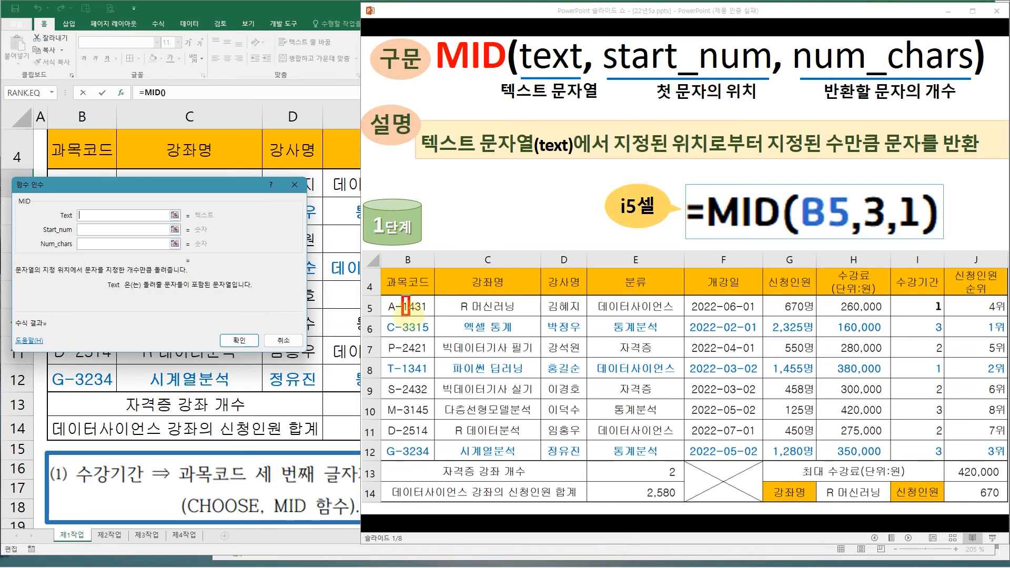
drag(402, 294, 409, 316)
mouse_move(407, 281)
mouse_down()
mouse_move(409, 293)
mouse_move(419, 286)
mouse_up()
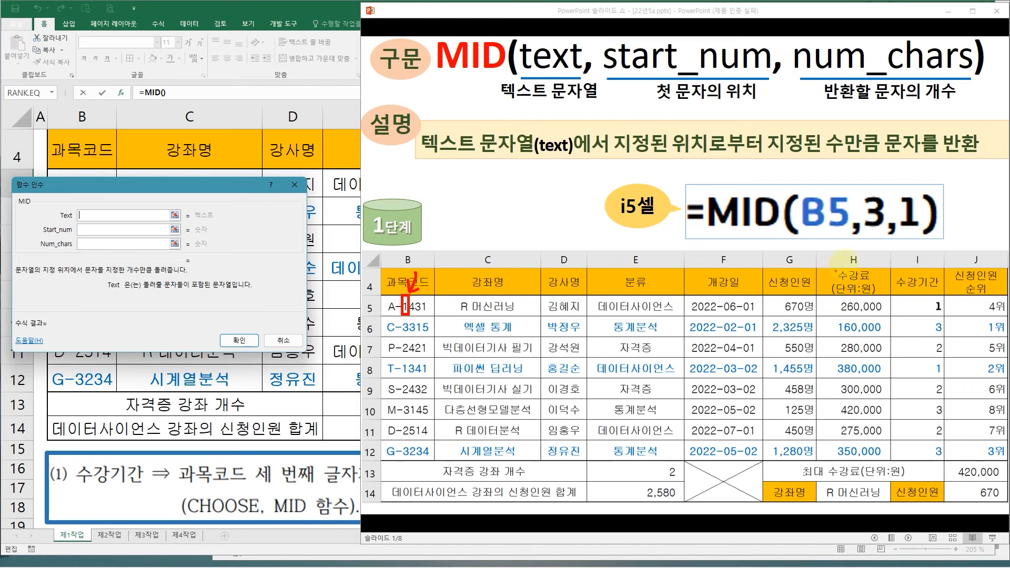
drag(892, 191, 891, 229)
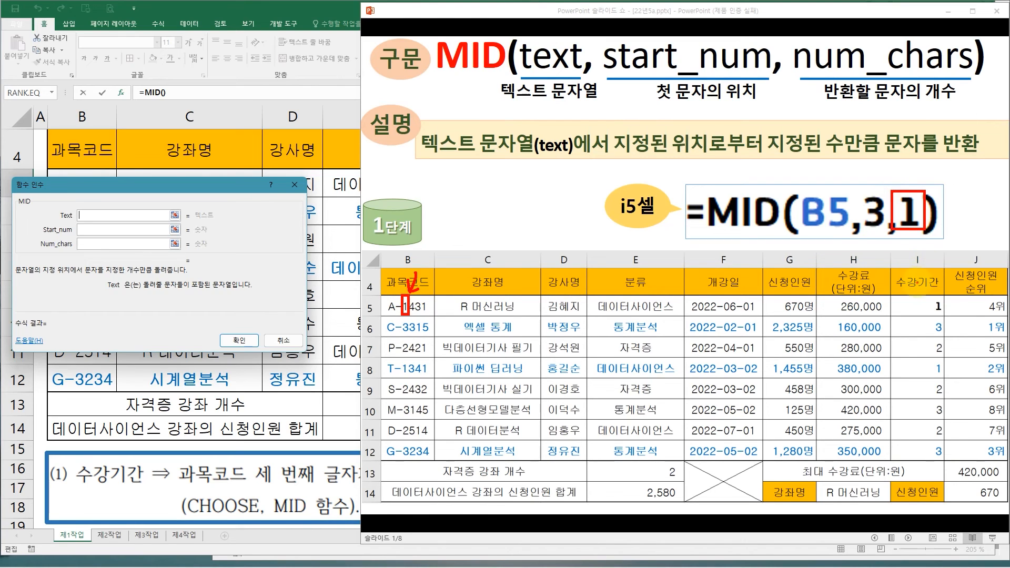
key(Escape)
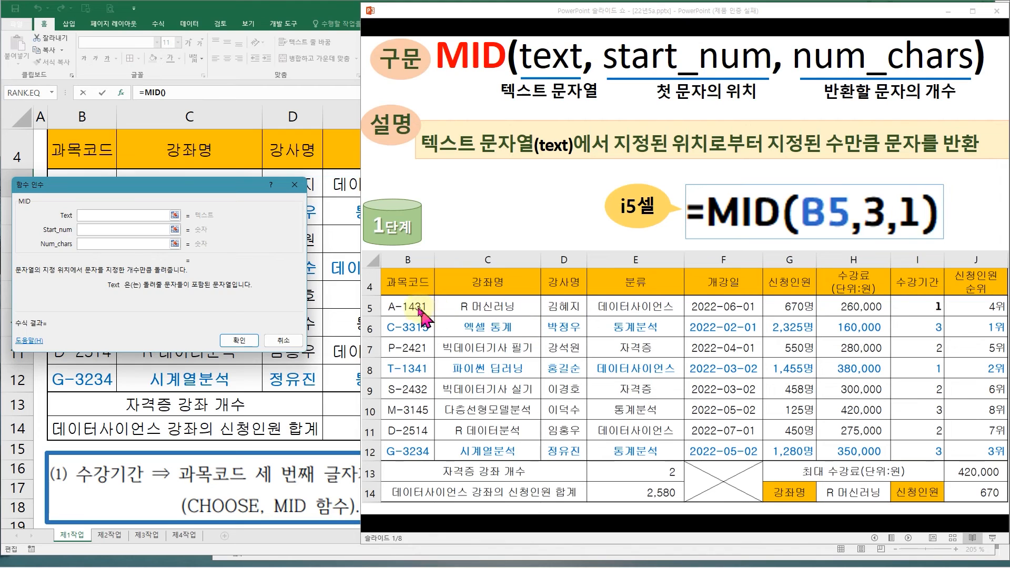
key(ctrl+p)
drag(913, 243, 936, 258)
drag(916, 198, 902, 224)
key(ctrl+i)
drag(415, 310, 418, 312)
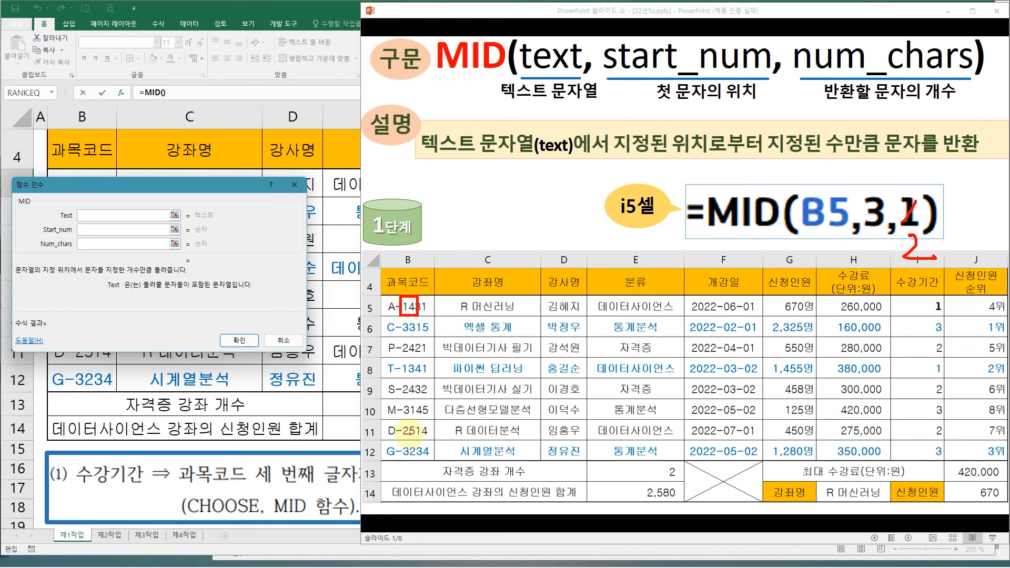
key(e)
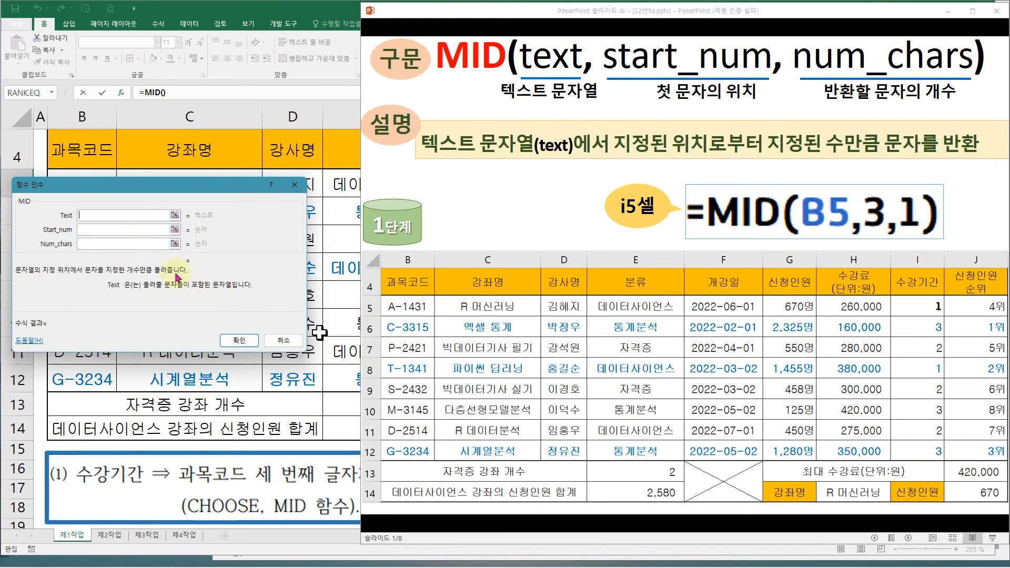
Back in Excel, centre the MID arguments dialog and highlight the third-character 과목코드 instruction
click(263, 12)
drag(195, 184, 495, 202)
click(397, 235)
mouse_move(178, 458)
mouse_down()
mouse_move(192, 470)
mouse_move(359, 489)
mouse_up()
mouse_move(225, 488)
mouse_down()
mouse_move(190, 487)
mouse_move(253, 468)
mouse_move(234, 487)
mouse_up()
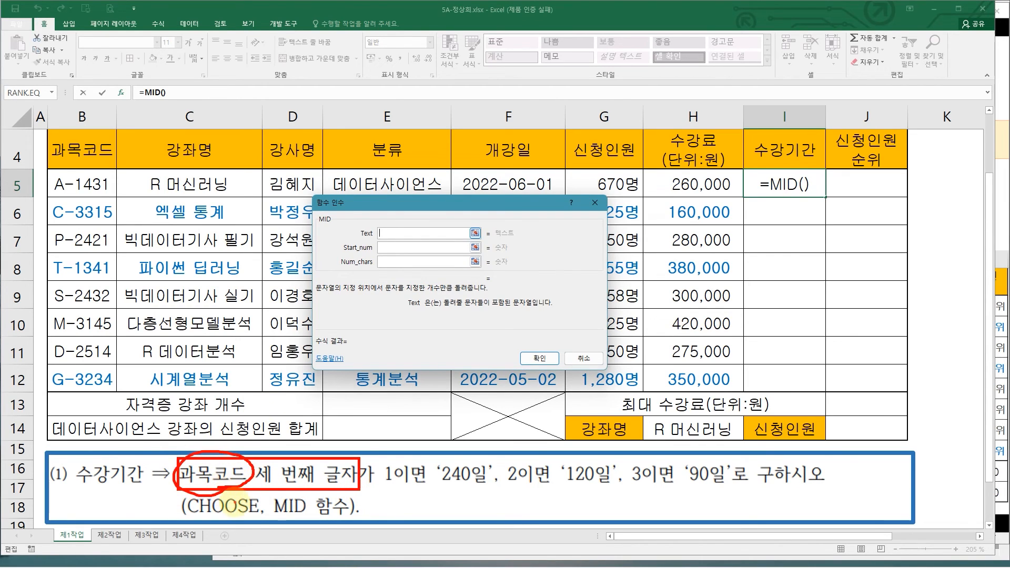
key(Escape)
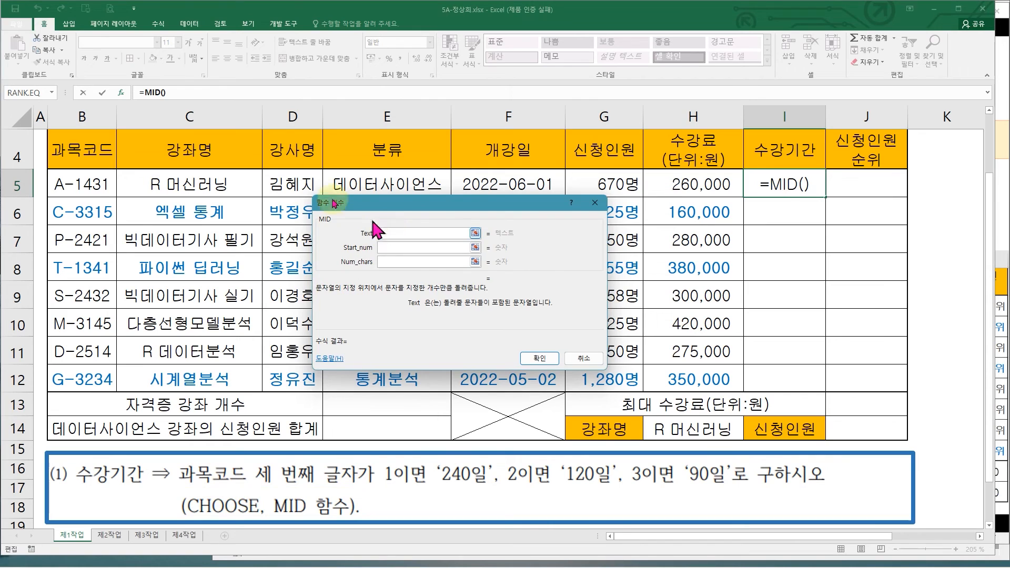
Set MID's Text argument to B5, pointing out its third character 1
click(82, 187)
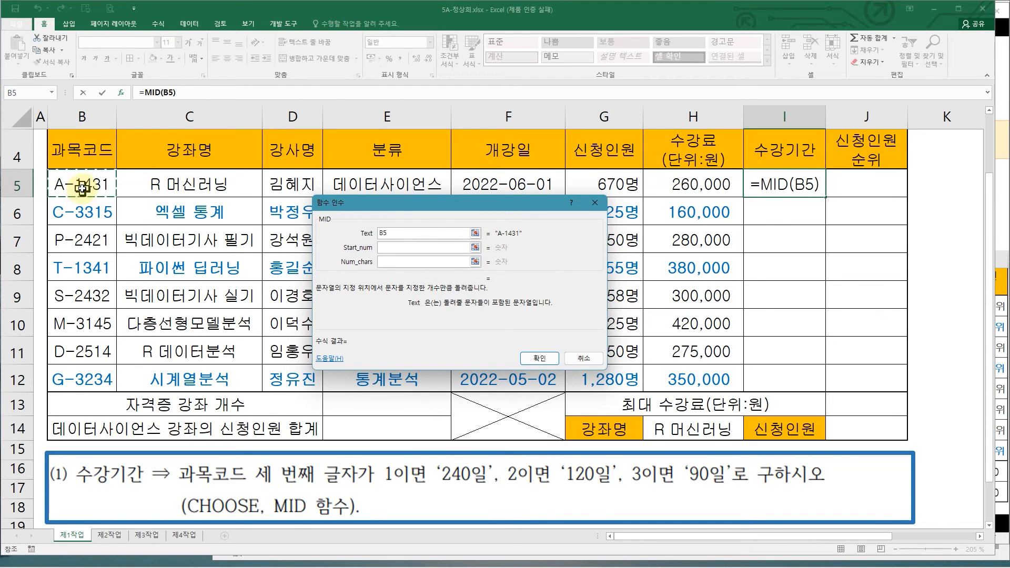
drag(329, 208, 165, 192)
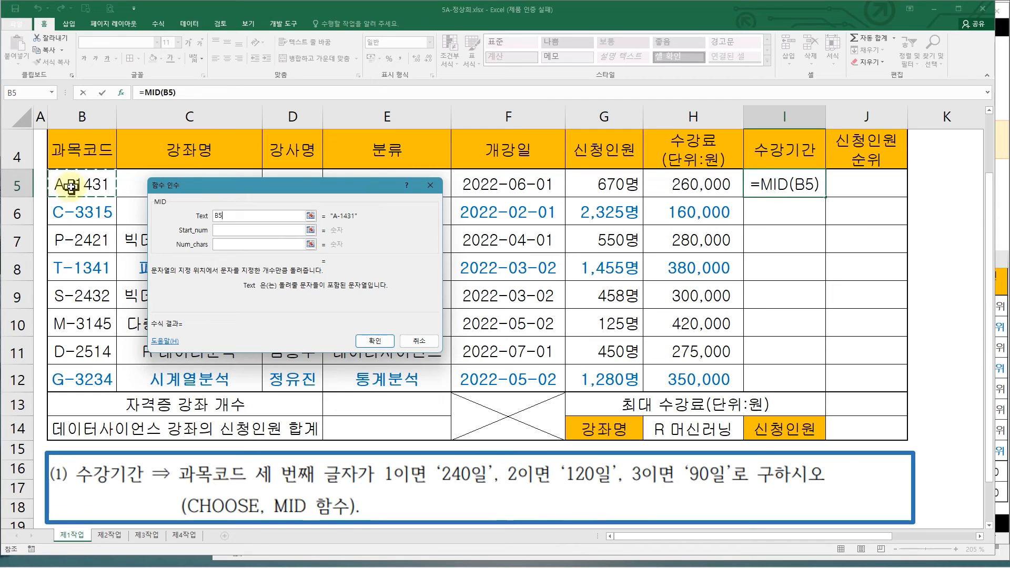
drag(73, 174, 84, 196)
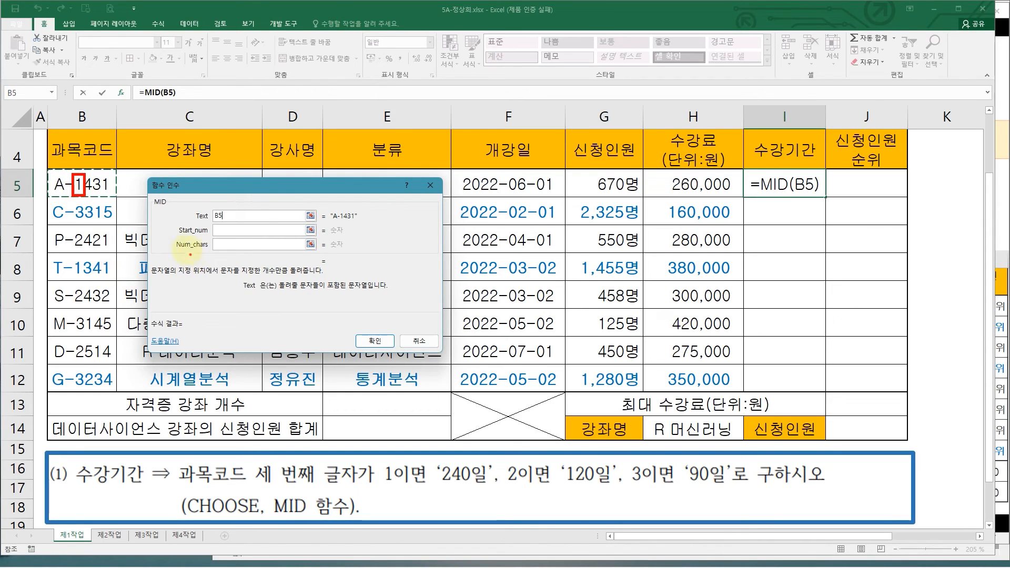
drag(177, 233, 206, 234)
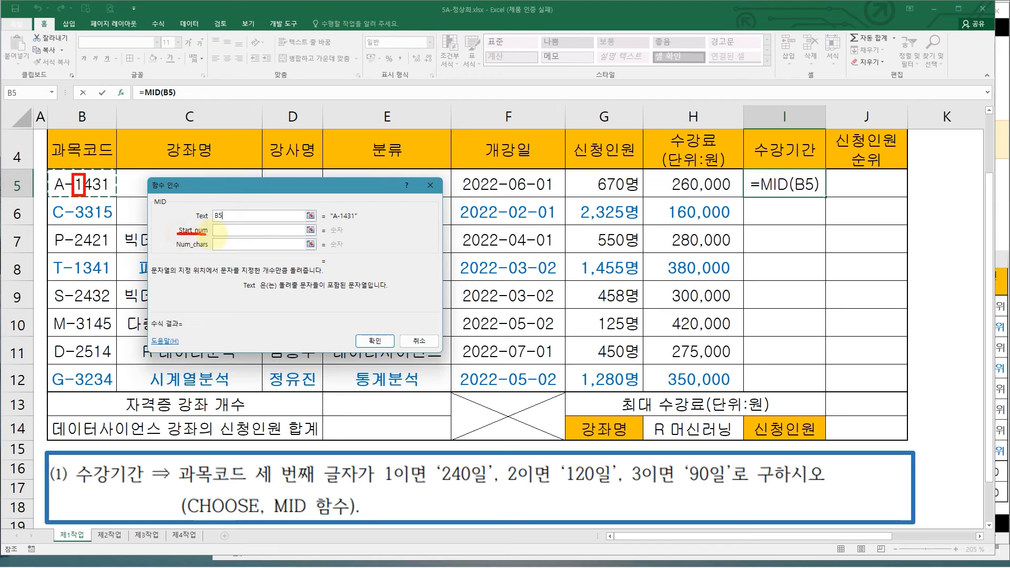
Enter Start_num 3 and Num_chars 1 and confirm, giving =MID(B5,3,1) in I5
click(232, 229)
text(3)
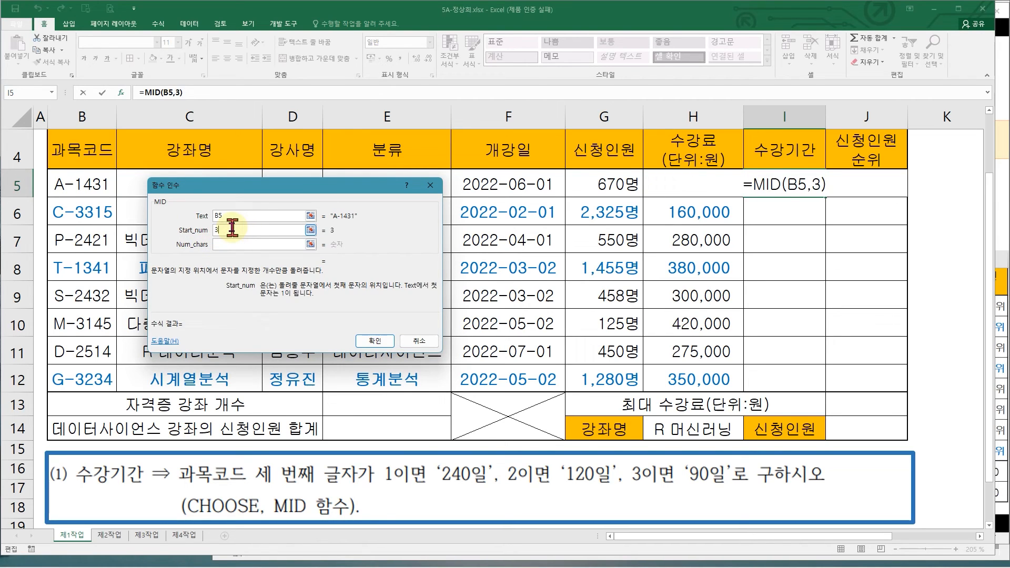
click(232, 243)
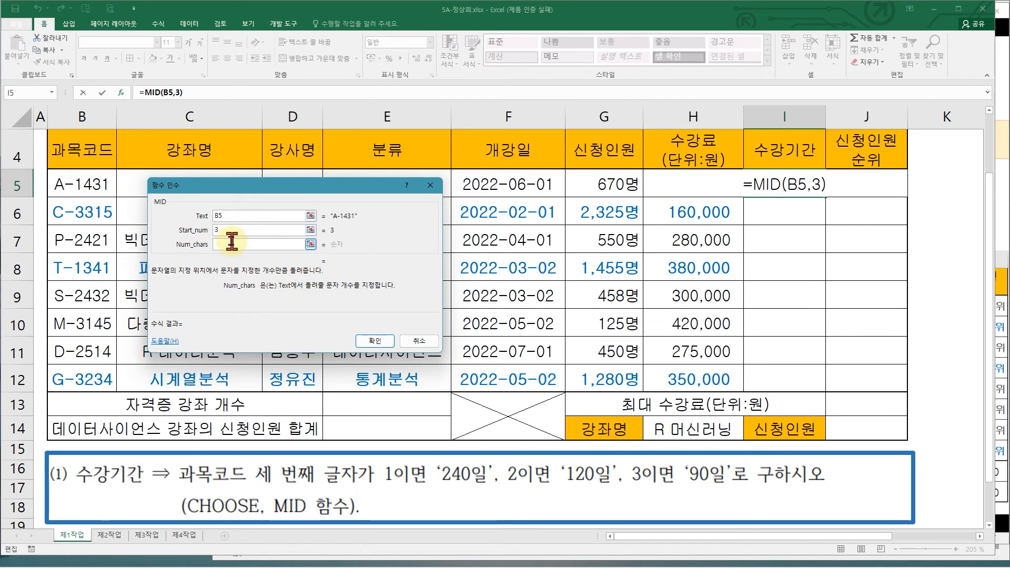
drag(72, 174, 83, 193)
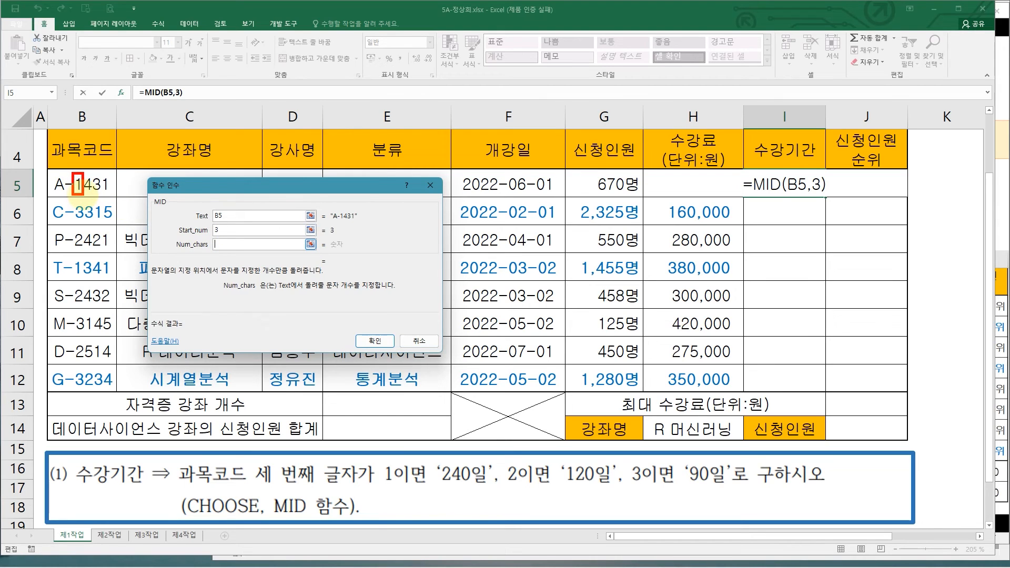
key(Escape)
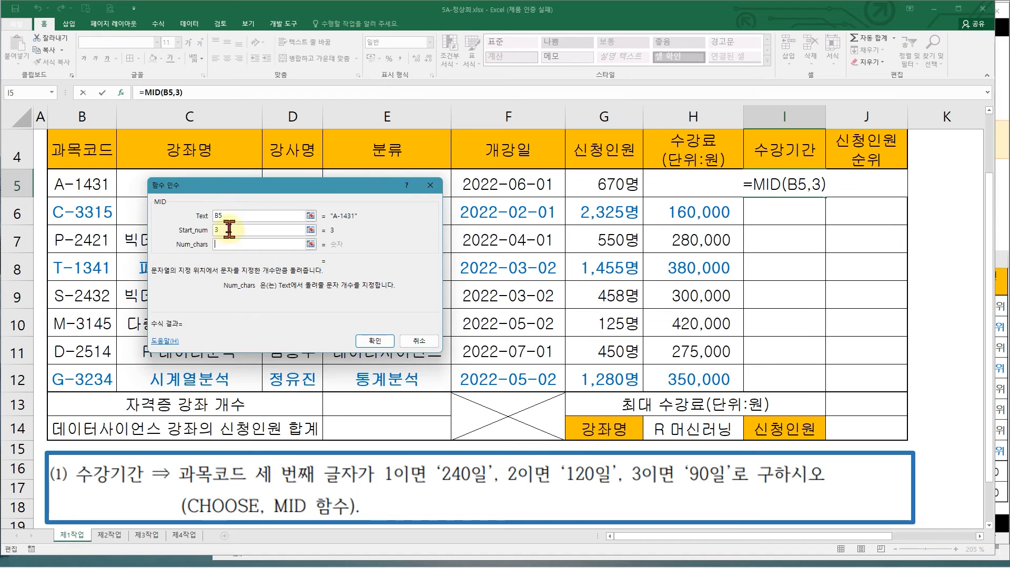
text(1)
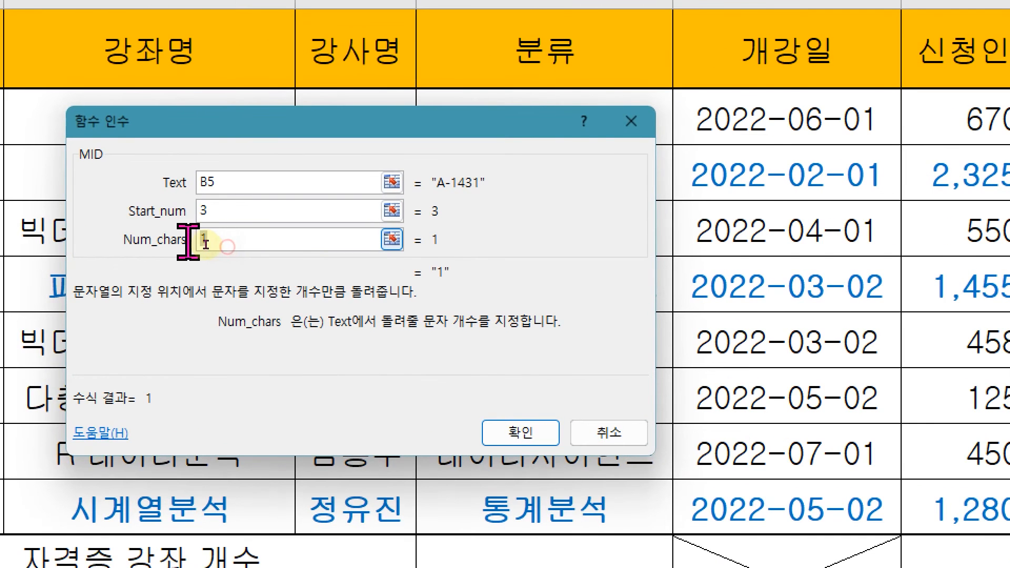
double_click(217, 244)
text(2)
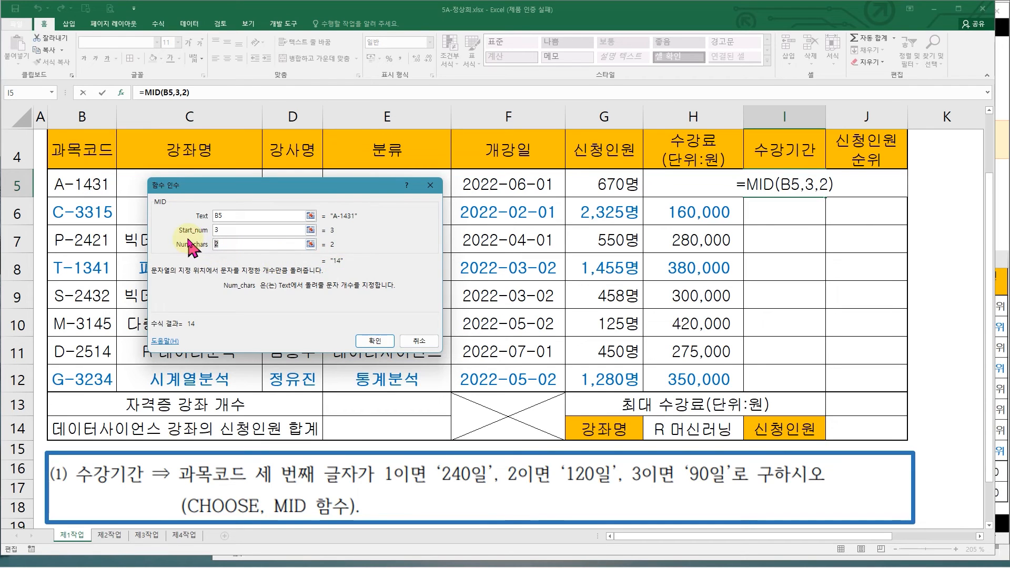
text(1)
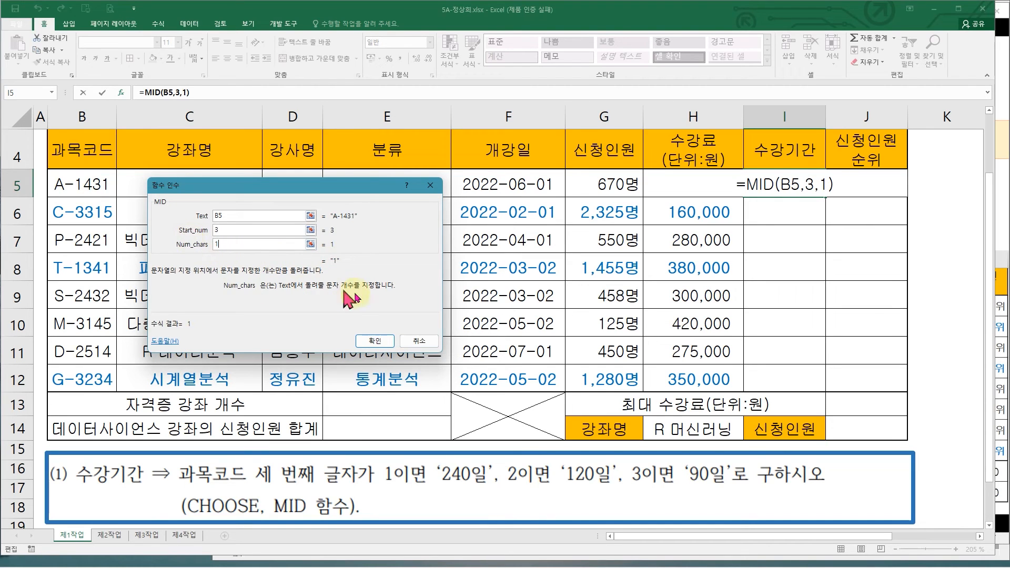
click(387, 344)
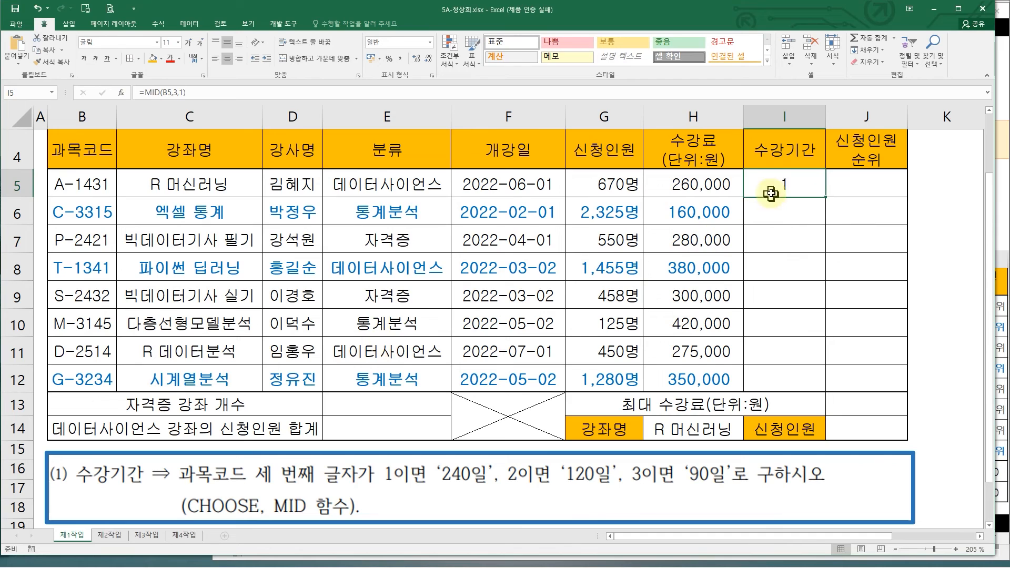
Fill the MID formula down to I12, then insert CHOOSE in front of MID in I5
drag(826, 199, 821, 392)
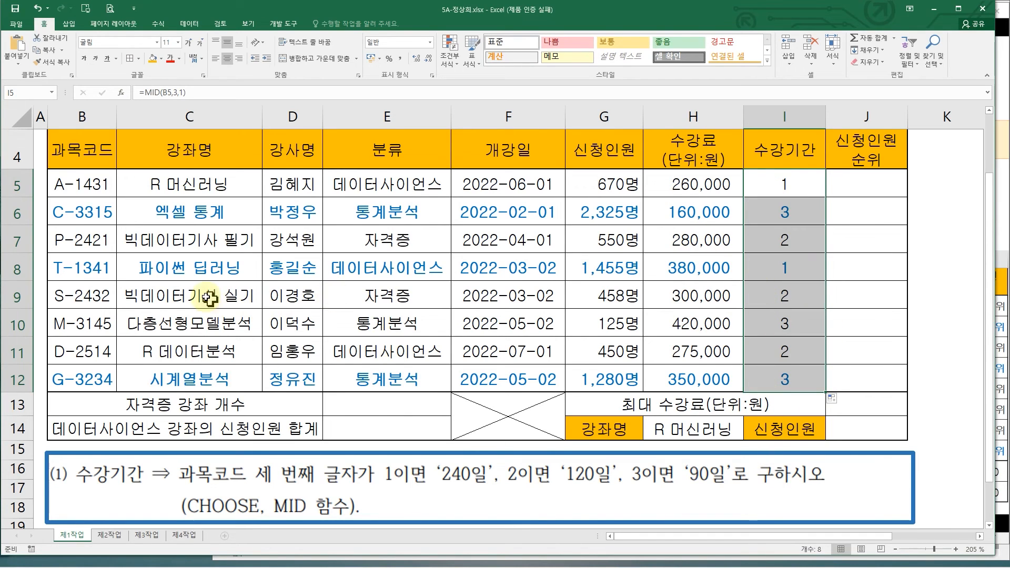
drag(73, 166, 88, 394)
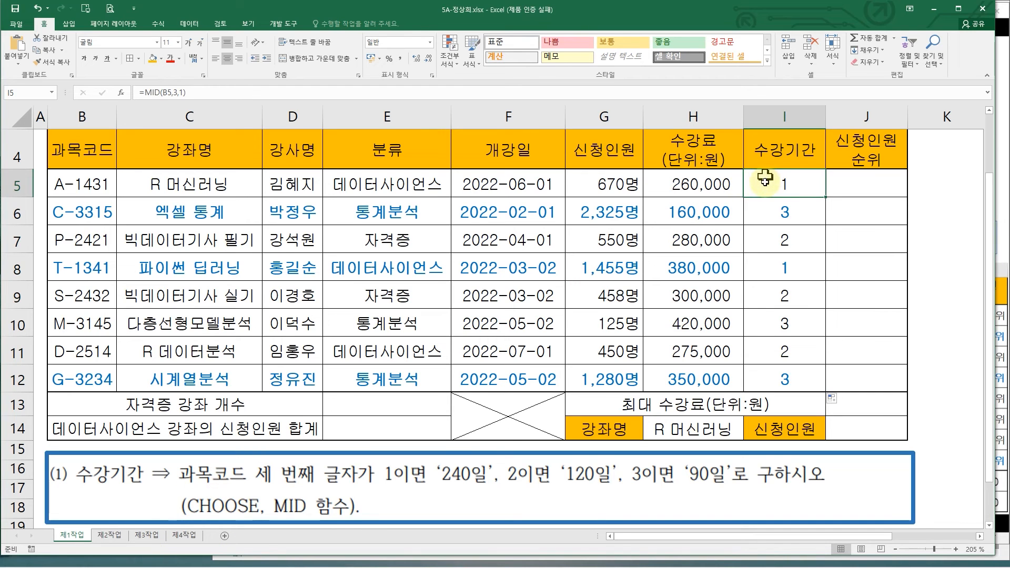
double_click(764, 182)
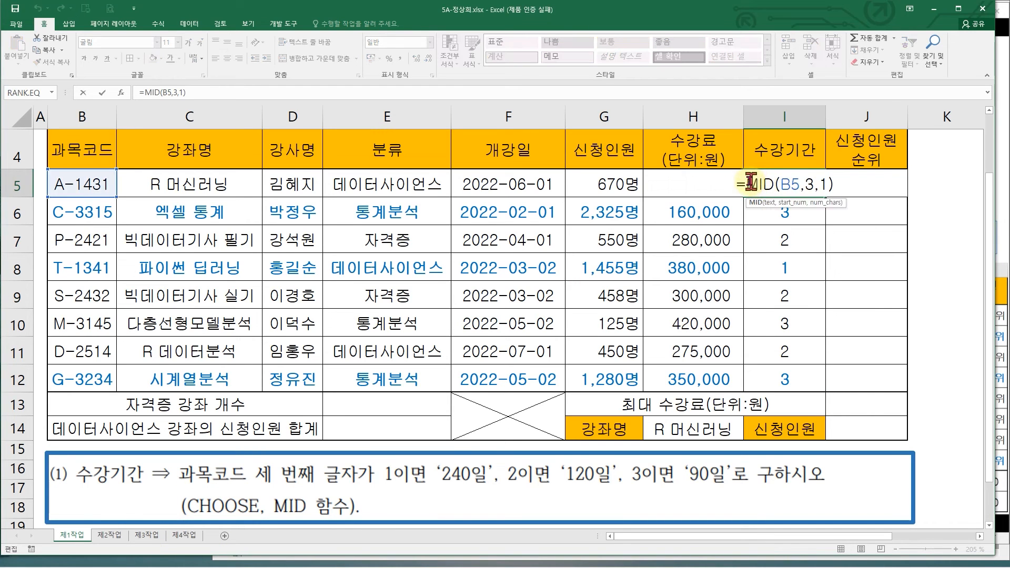
click(749, 180)
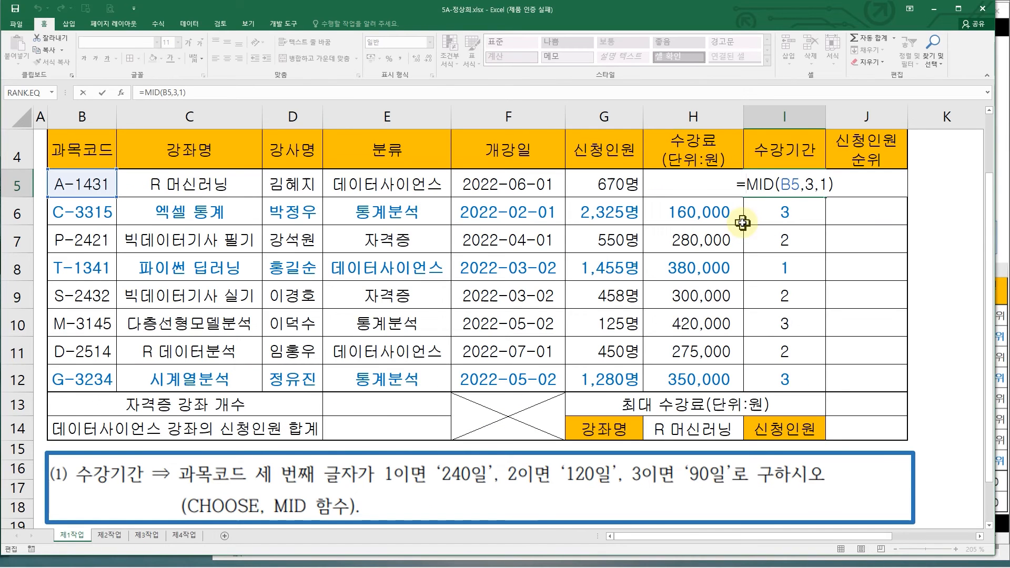
text(CH)
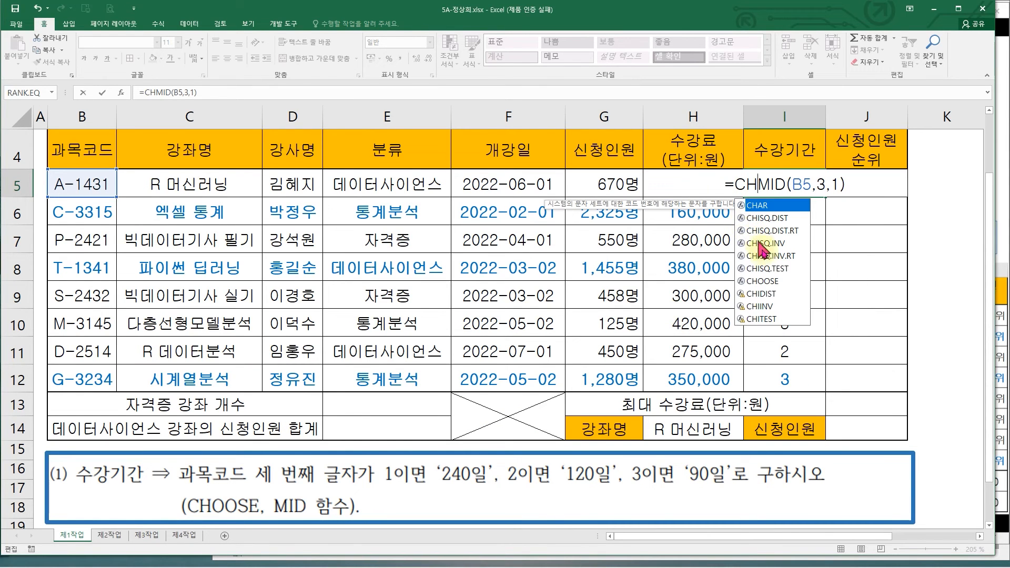
click(764, 282)
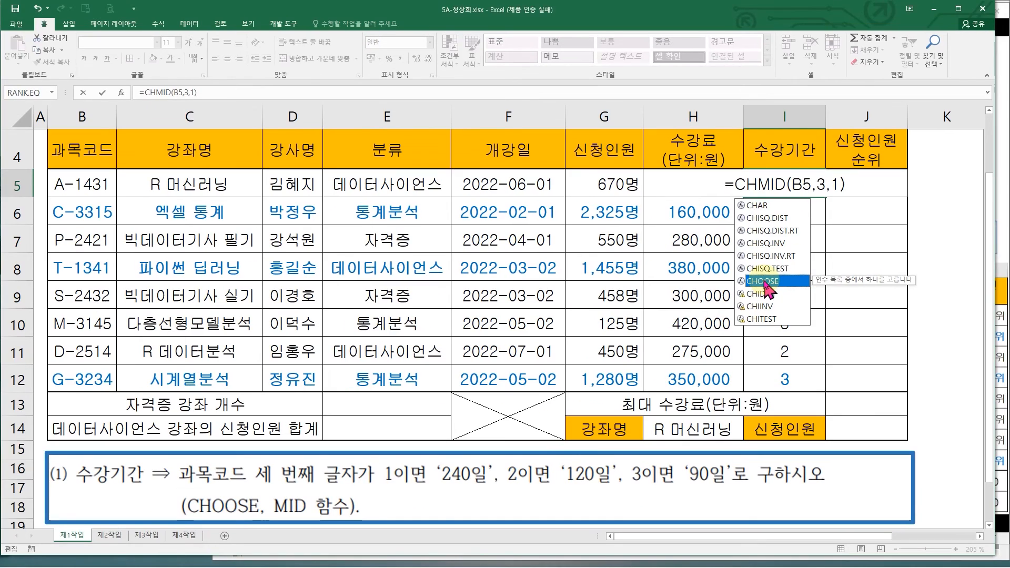
double_click(764, 282)
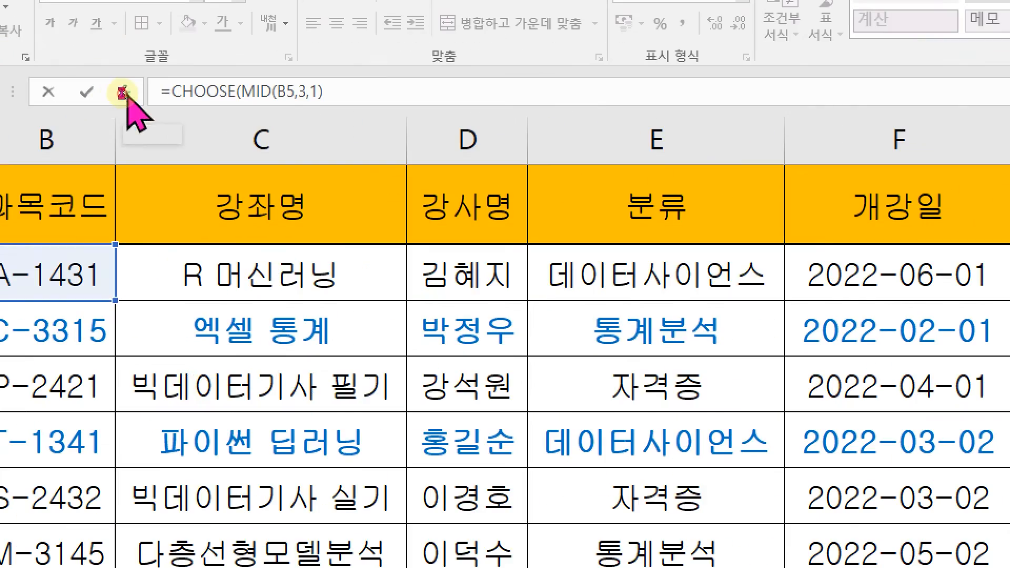
Bring up the CHOOSE function's arguments for I5 and move the dialog aside
click(121, 93)
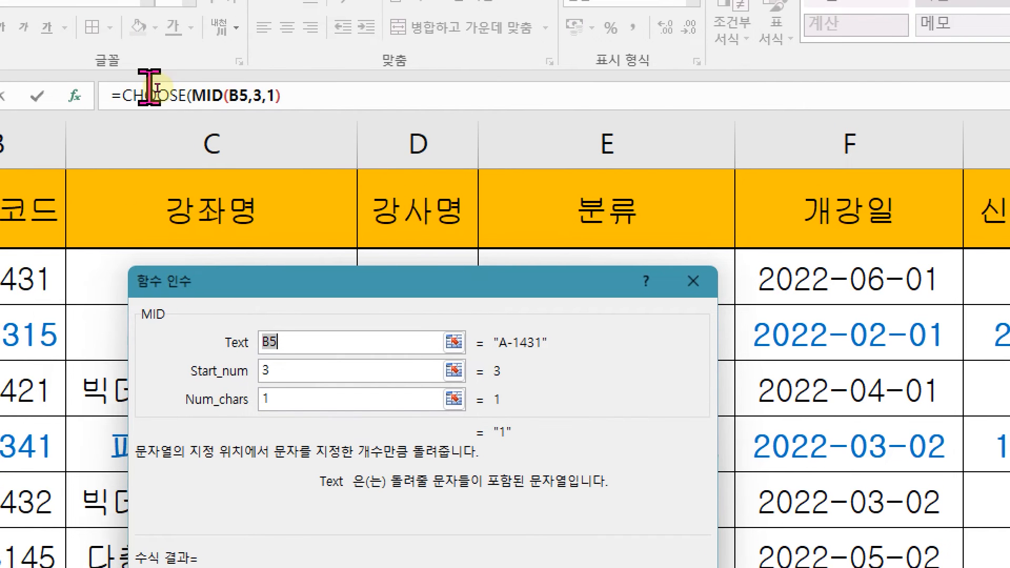
click(134, 85)
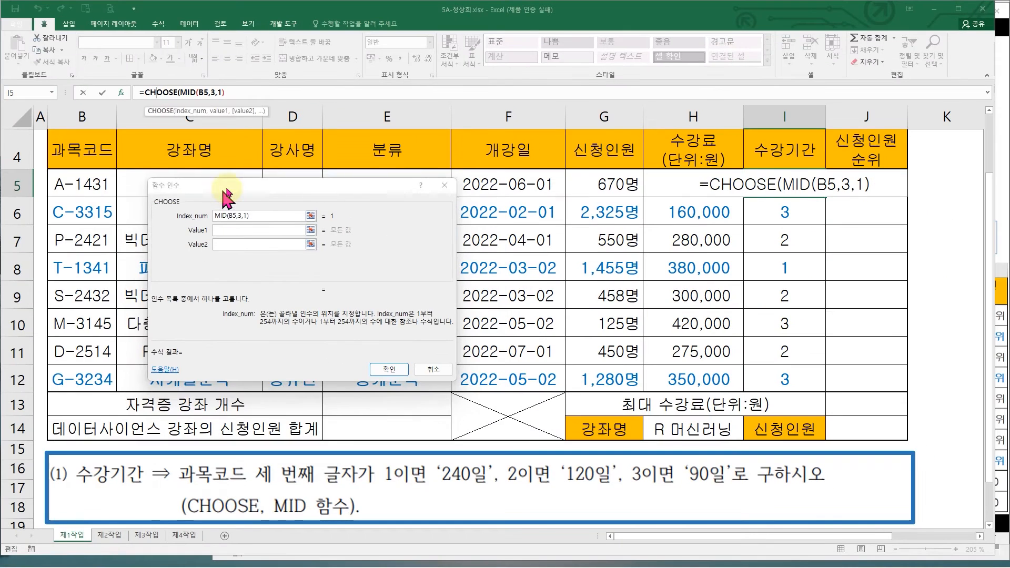
drag(267, 186, 8, 180)
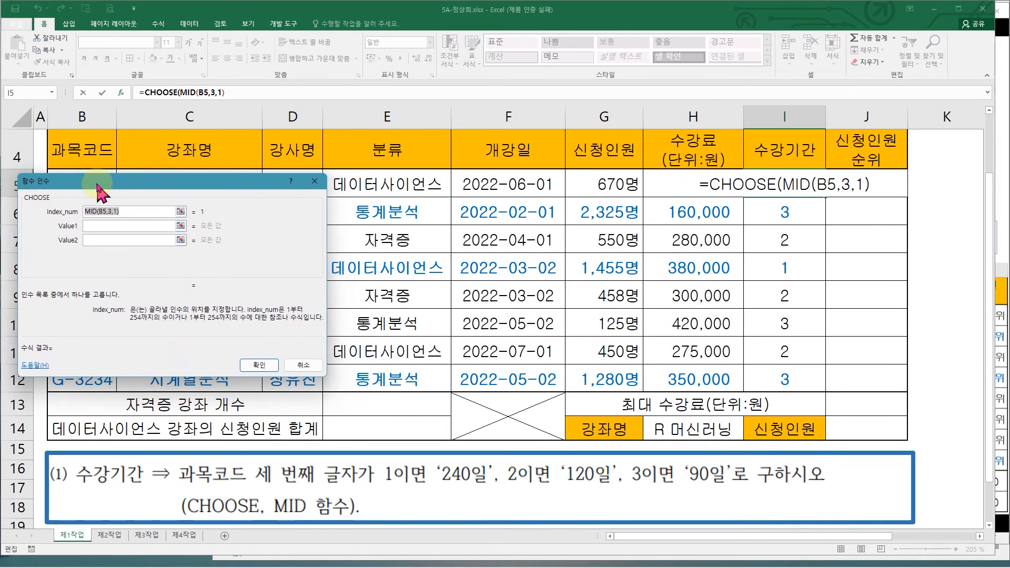
click(1001, 369)
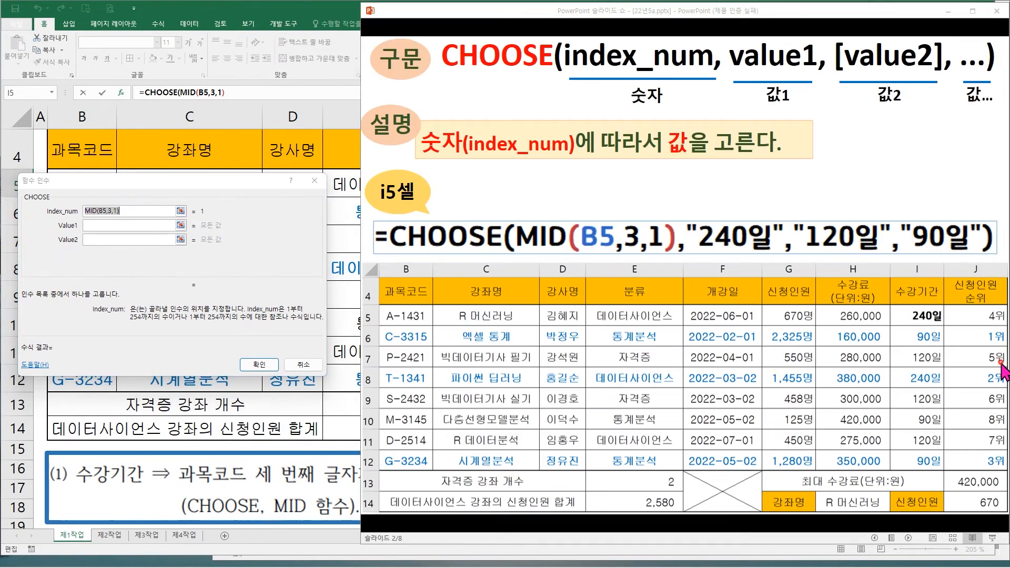
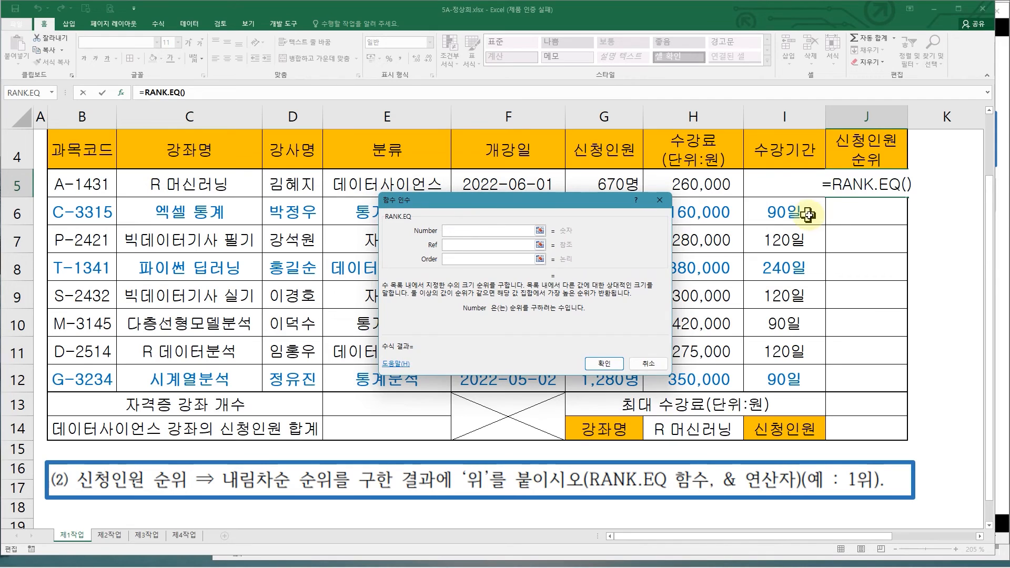
Set RANK.EQ's Number argument to G5 (670명), marking its link to J5's formula
mouse_move(853, 178)
mouse_down()
mouse_move(881, 168)
mouse_move(848, 190)
mouse_move(869, 188)
mouse_up()
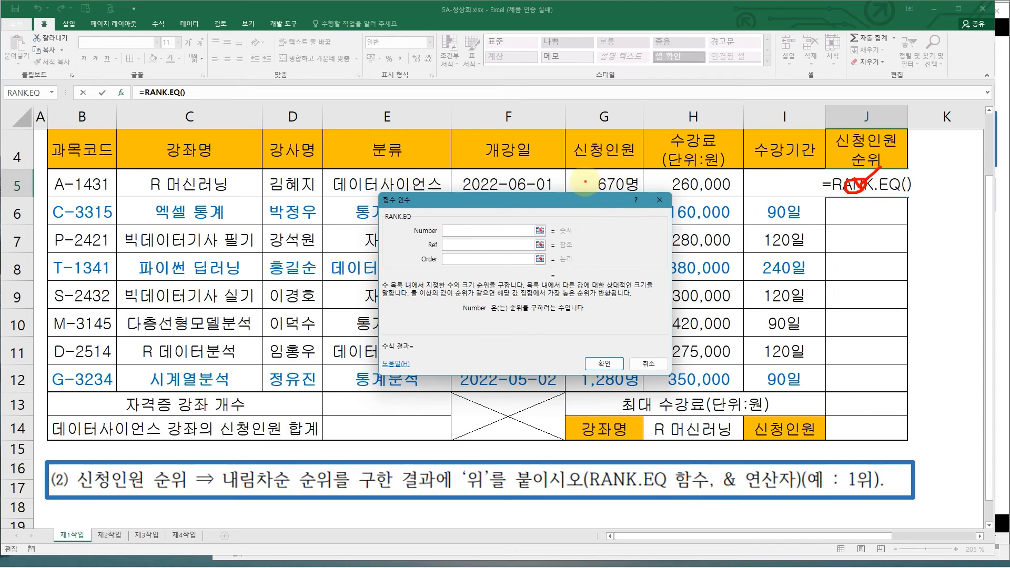
mouse_move(584, 179)
mouse_down()
mouse_move(630, 193)
mouse_move(840, 168)
mouse_up()
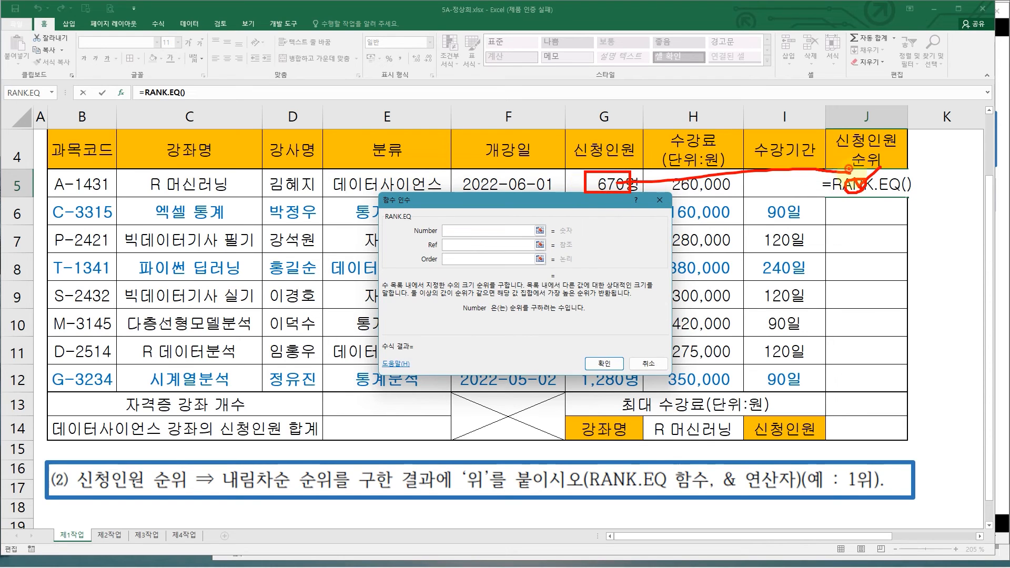
click(607, 180)
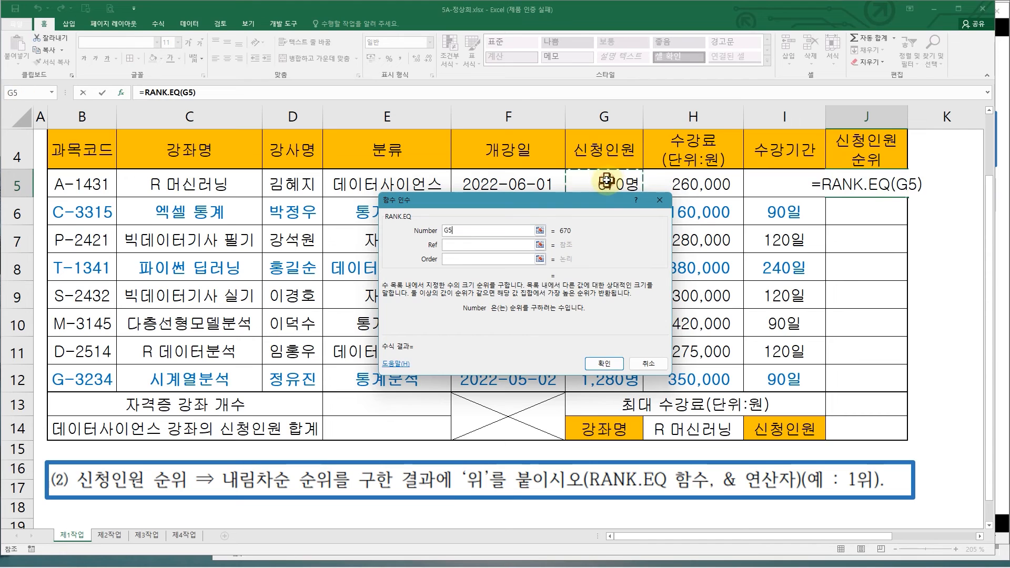
click(471, 246)
drag(452, 200, 313, 213)
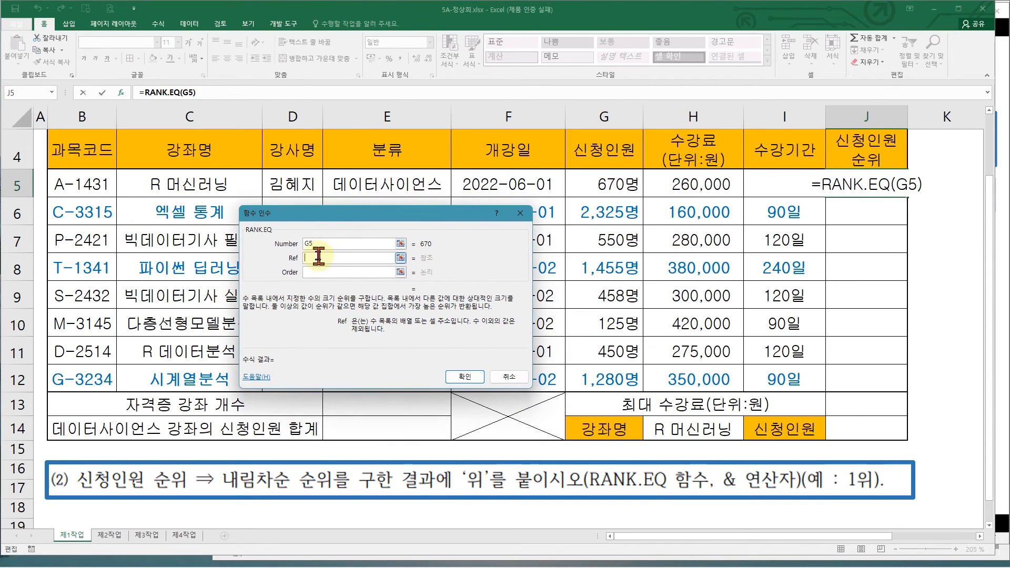
drag(581, 181, 601, 174)
key(Escape)
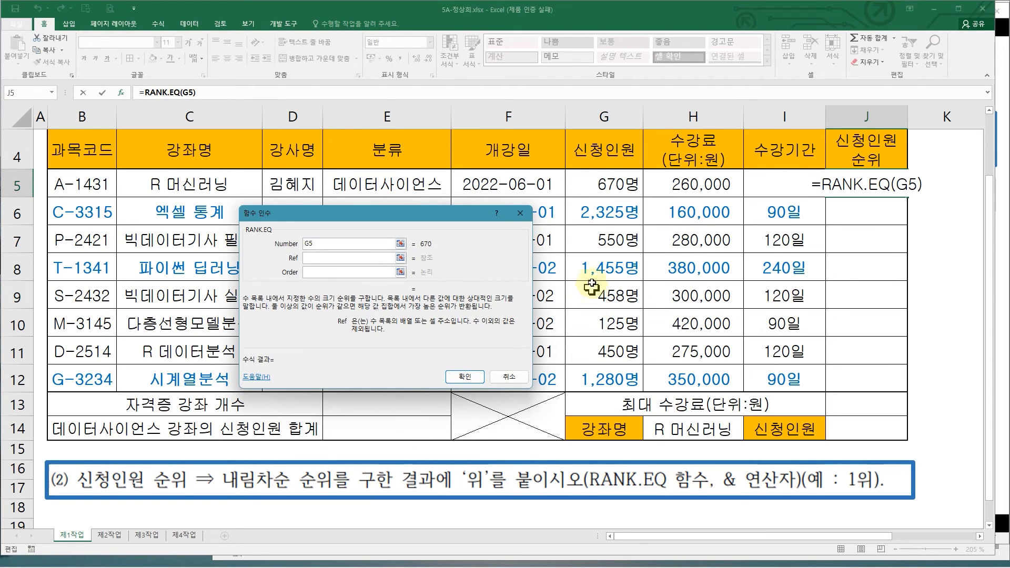
Select G5:G12 as the Ref range and outline it on screen
drag(590, 184, 603, 394)
drag(592, 184, 589, 378)
mouse_move(565, 167)
mouse_down()
mouse_move(644, 363)
mouse_move(566, 314)
mouse_up()
mouse_move(447, 283)
mouse_down()
mouse_move(375, 263)
mouse_move(393, 253)
mouse_up()
key(Escape)
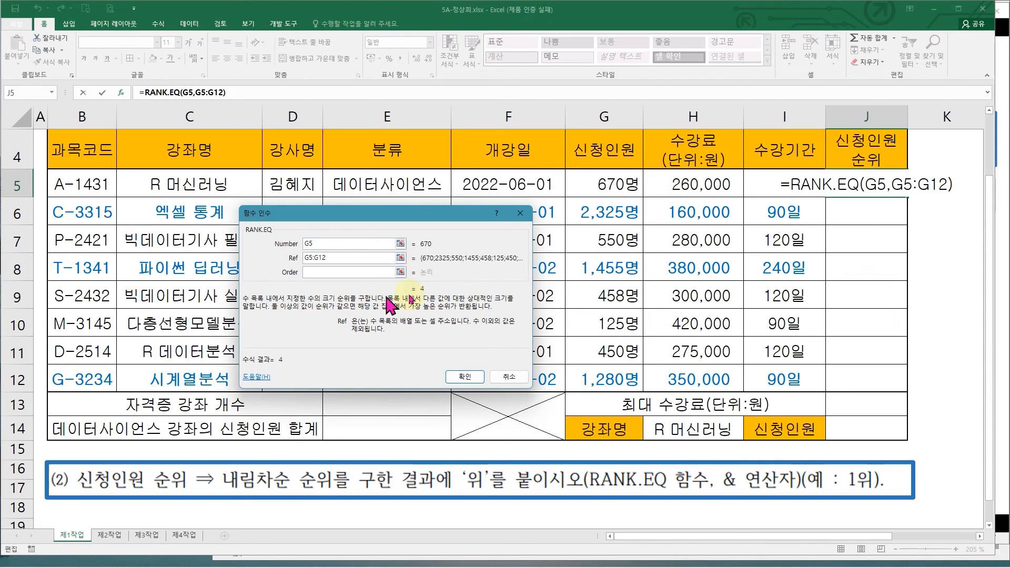
key(ctrl+2)
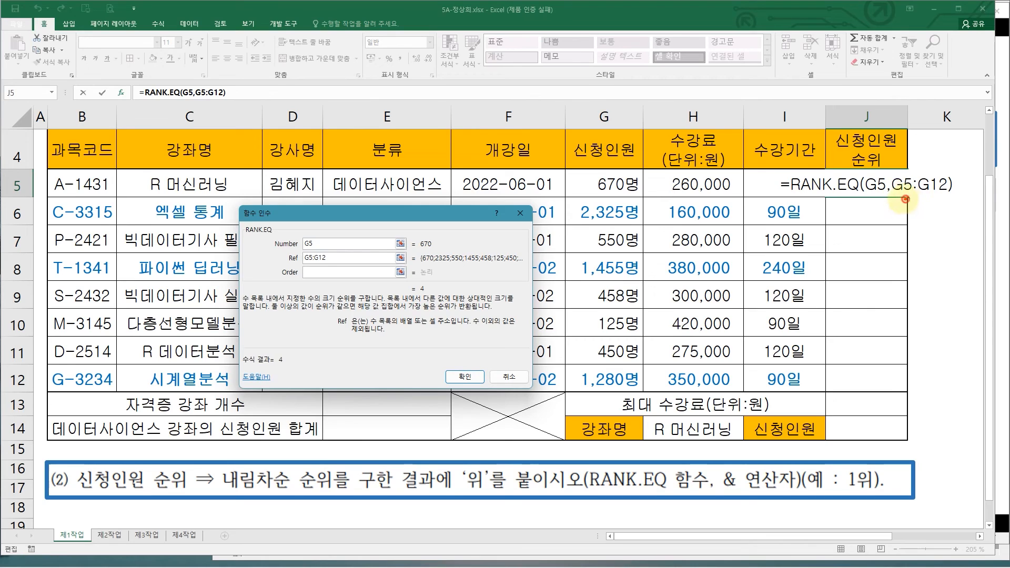
Annotate how the G5 reference shifts to G6 and G7 when copied down column J
mouse_move(920, 213)
mouse_down()
mouse_move(914, 381)
mouse_move(935, 375)
mouse_up()
mouse_move(590, 174)
mouse_down()
mouse_move(633, 194)
mouse_move(841, 182)
mouse_move(830, 195)
mouse_up()
drag(642, 207, 641, 213)
mouse_move(579, 205)
mouse_down()
mouse_move(636, 221)
mouse_move(837, 211)
mouse_move(814, 227)
mouse_up()
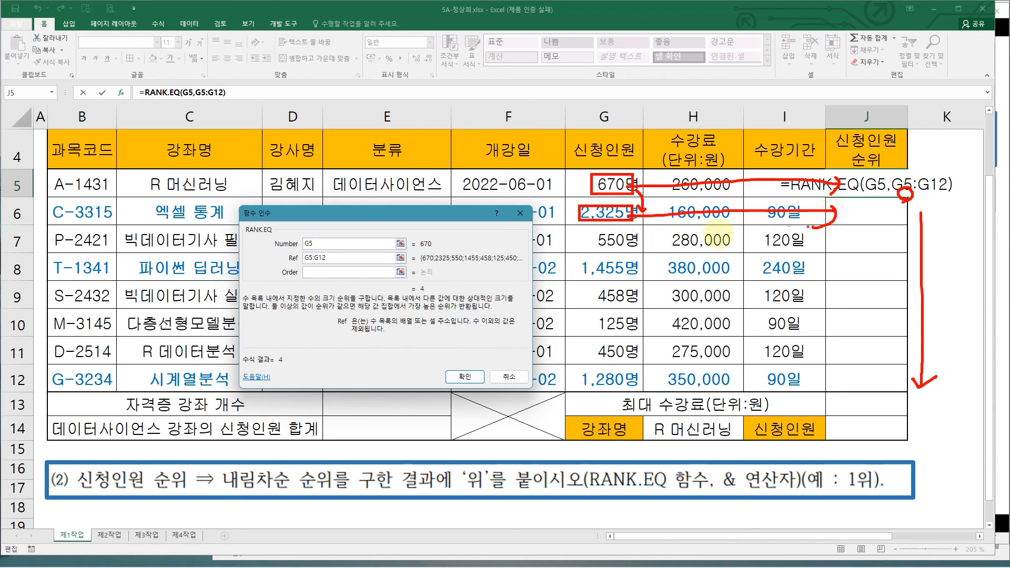
mouse_move(590, 229)
mouse_down()
mouse_move(628, 250)
mouse_move(844, 238)
mouse_move(840, 227)
mouse_up()
drag(863, 173, 886, 197)
drag(647, 200, 616, 225)
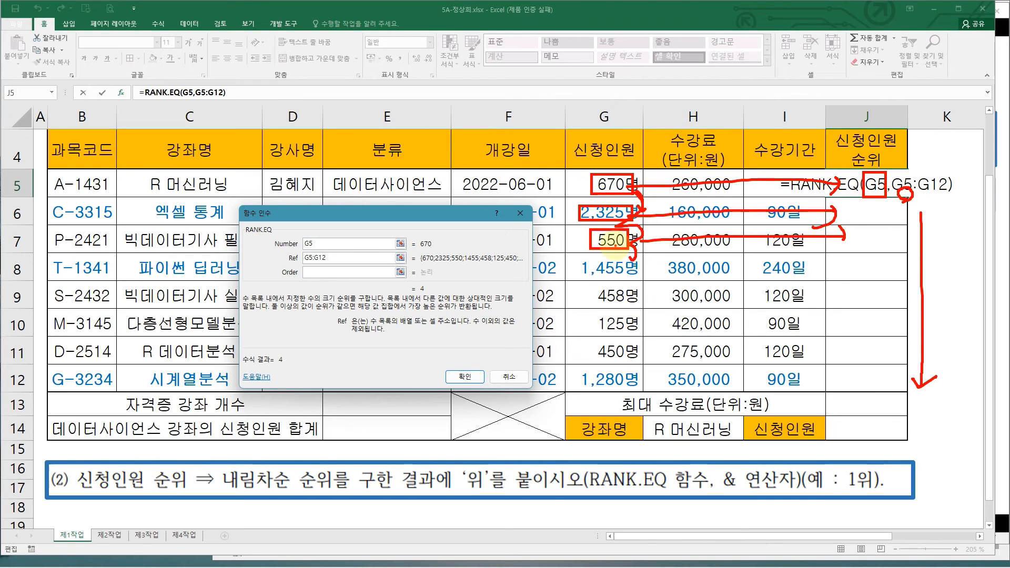
mouse_move(875, 168)
mouse_down()
mouse_move(887, 153)
mouse_move(940, 200)
mouse_up()
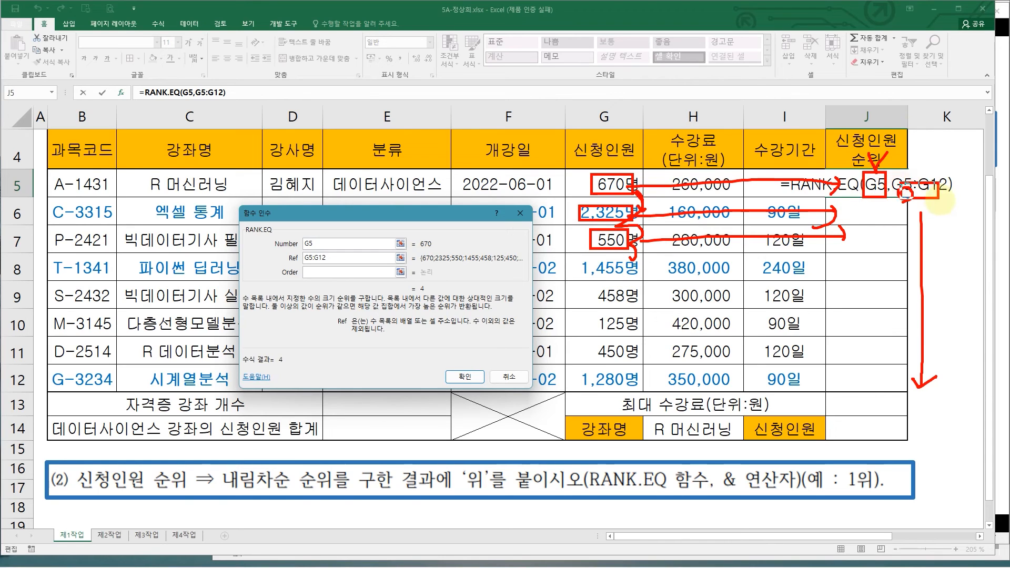
key(Escape)
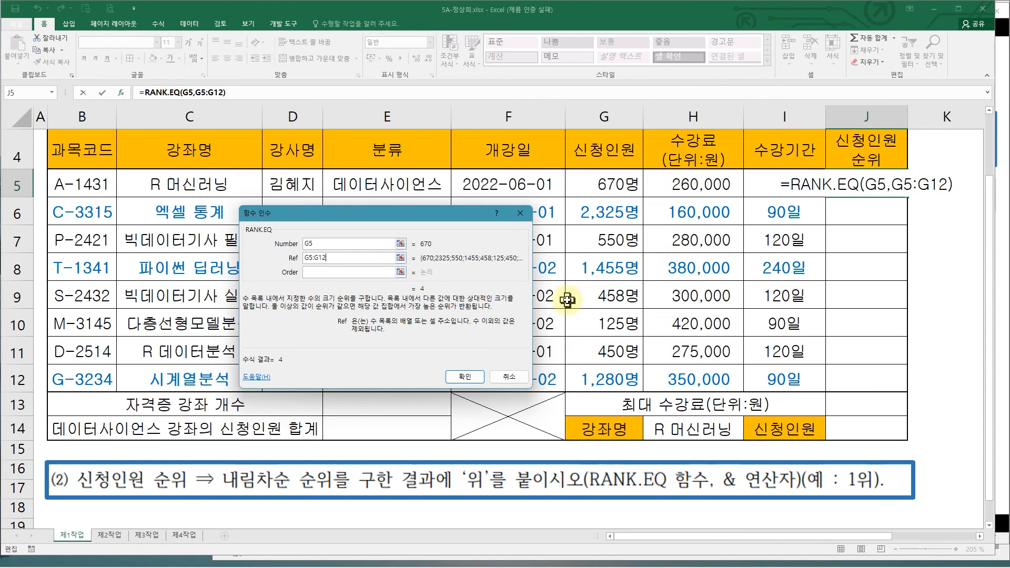
Illustrate the range G5:G12 shifting to G6:G13 after copying
mouse_move(562, 165)
mouse_down()
mouse_move(623, 363)
mouse_move(644, 395)
mouse_up()
mouse_move(669, 202)
mouse_down()
mouse_move(626, 203)
mouse_move(633, 220)
mouse_up()
mouse_move(566, 198)
mouse_down()
mouse_move(626, 429)
mouse_move(646, 435)
mouse_move(645, 421)
mouse_up()
key(Escape)
Replace the Ref with G5:G12 and make it absolute as $G$5:$G$12
drag(337, 258, 277, 256)
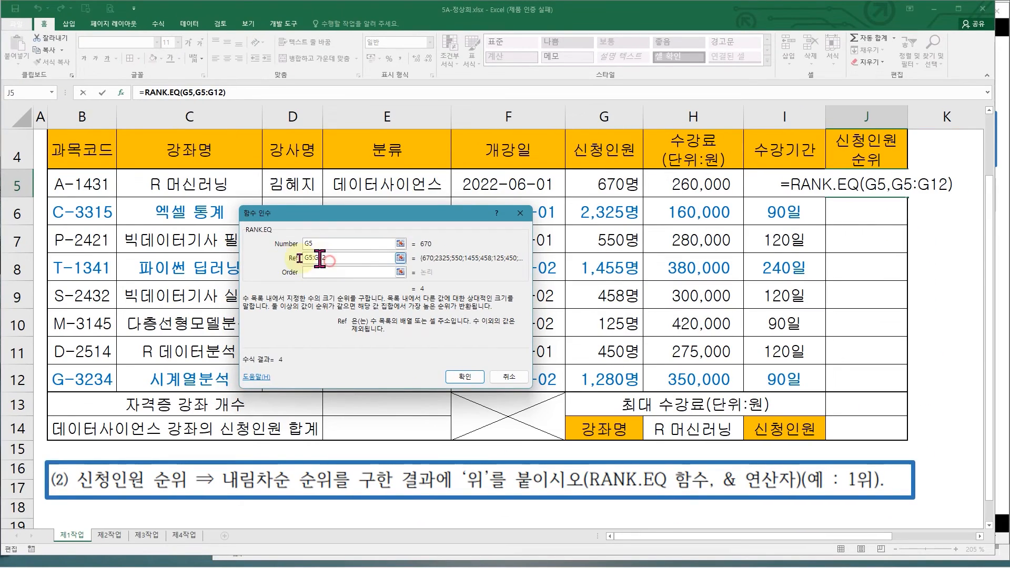
key(Delete)
drag(578, 185, 593, 366)
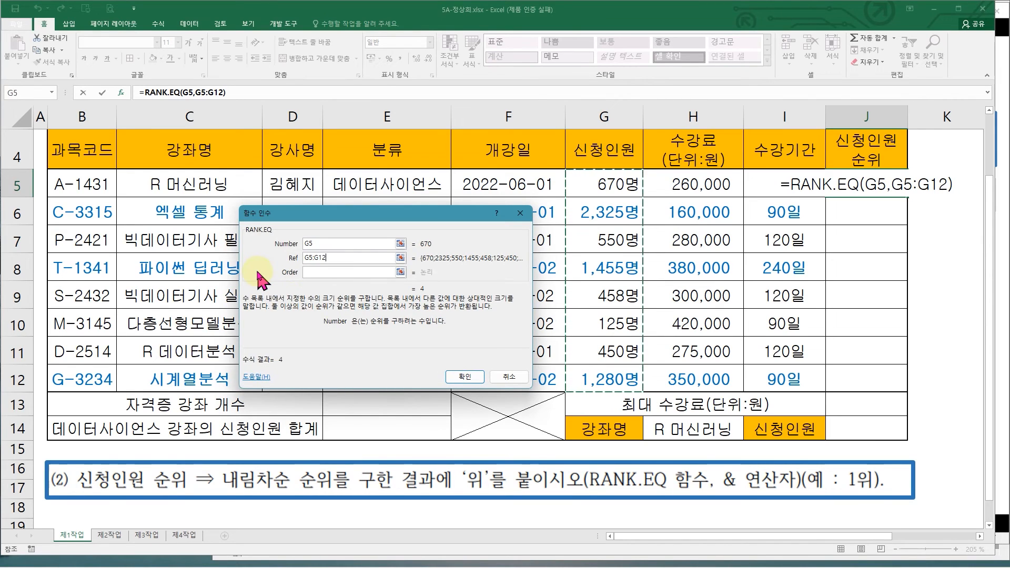
key(F4)
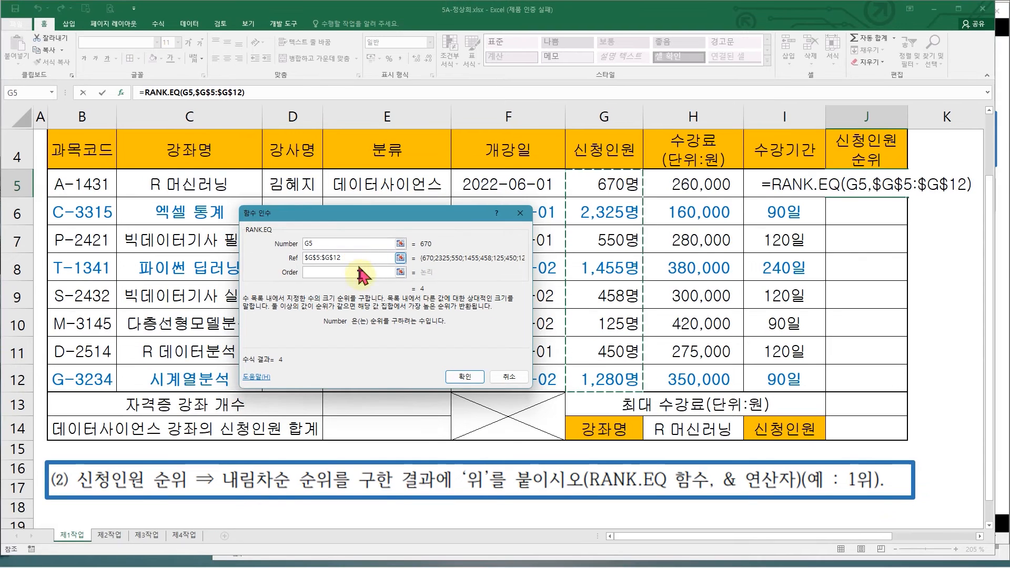
Enter 0 as the Order and confirm =RANK.EQ(G5,$G$5:$G$12,0) in J5
click(410, 287)
click(345, 272)
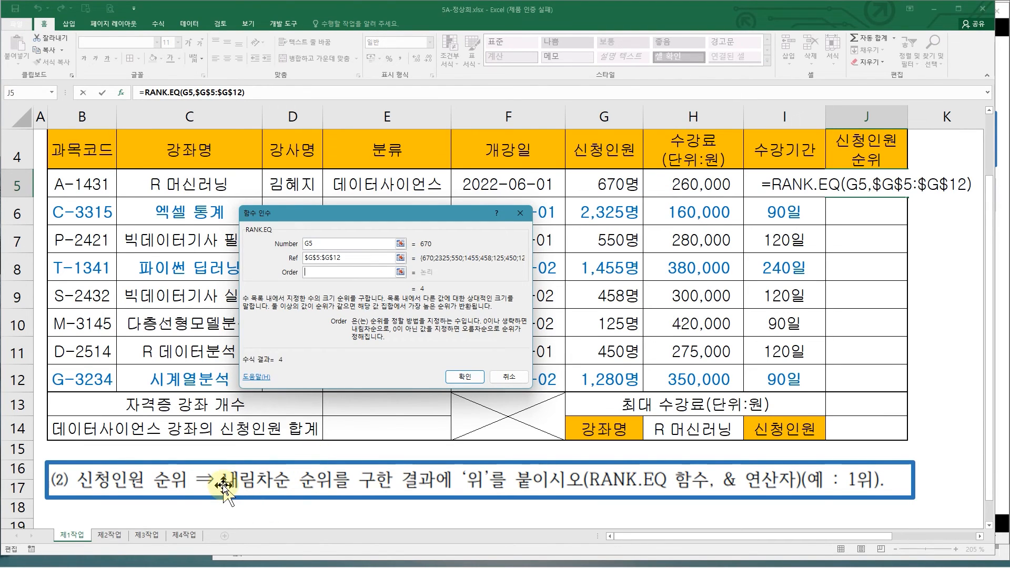
text(0)
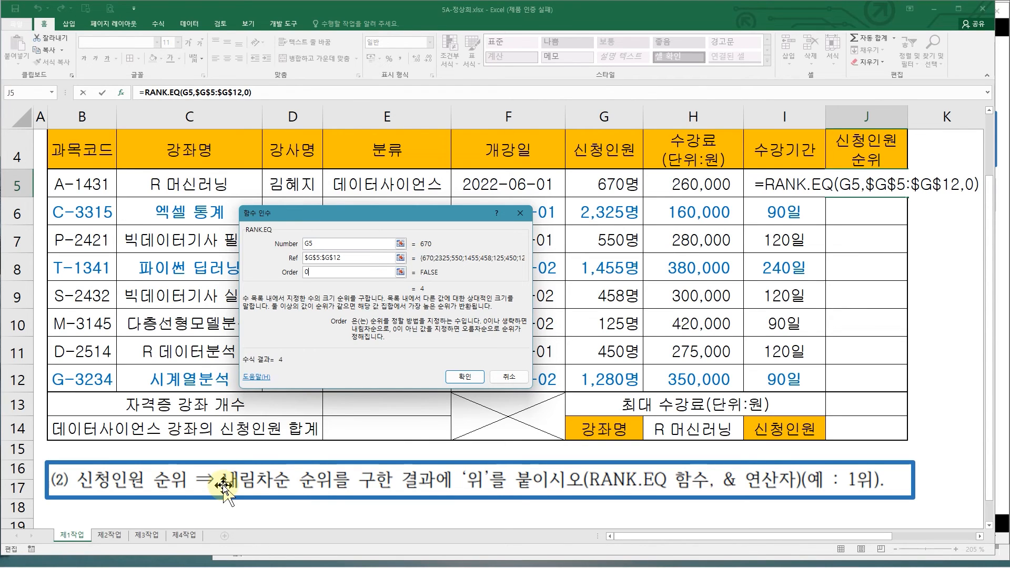
key(Return)
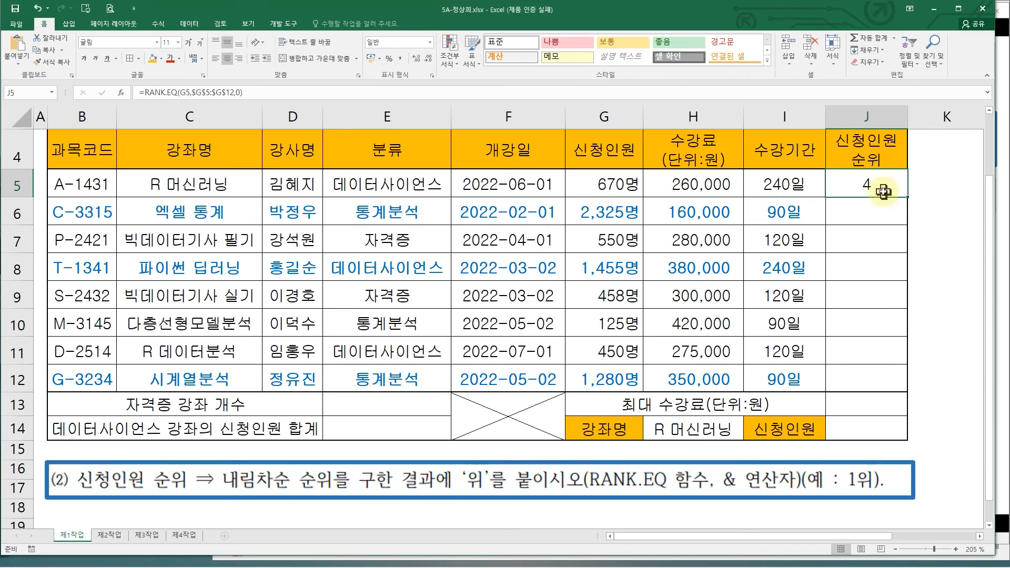
Fill the rank down to J12 (4,1,5,2,6,8,7,3) and highlight the & operator requirement
drag(907, 197, 908, 274)
drag(901, 344, 898, 392)
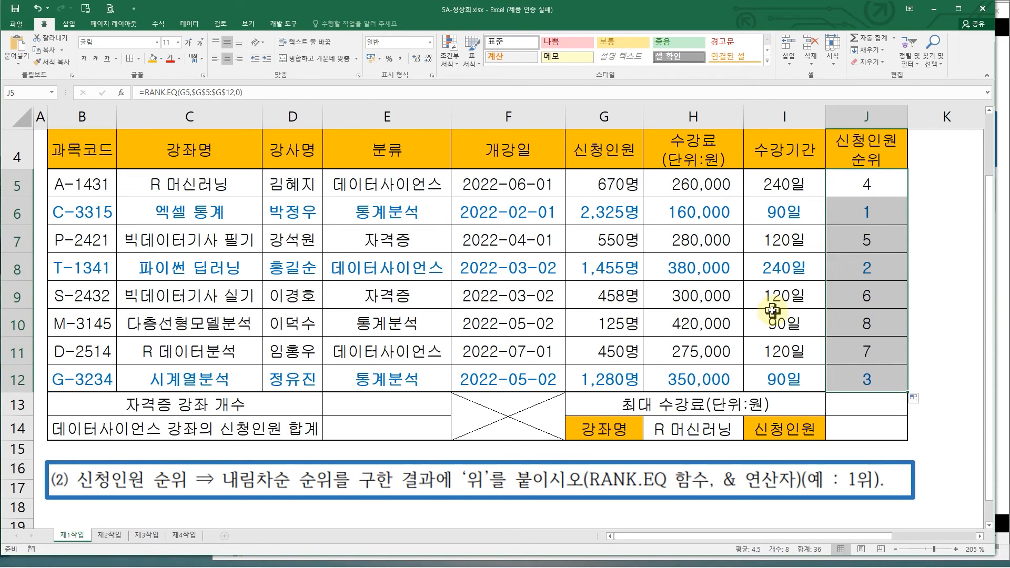
mouse_move(573, 198)
mouse_down()
mouse_move(631, 226)
mouse_move(837, 214)
mouse_up()
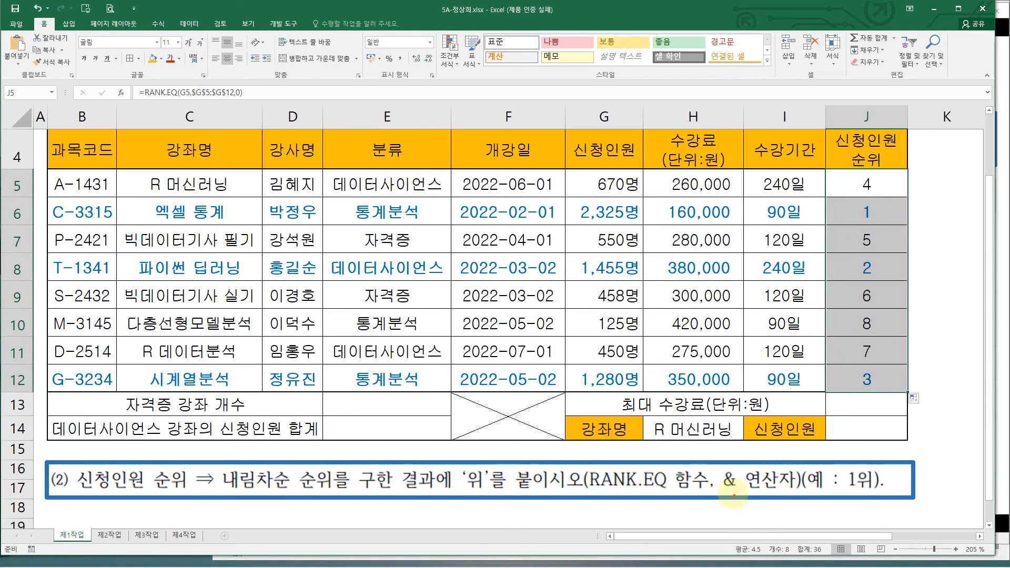
drag(718, 465, 799, 503)
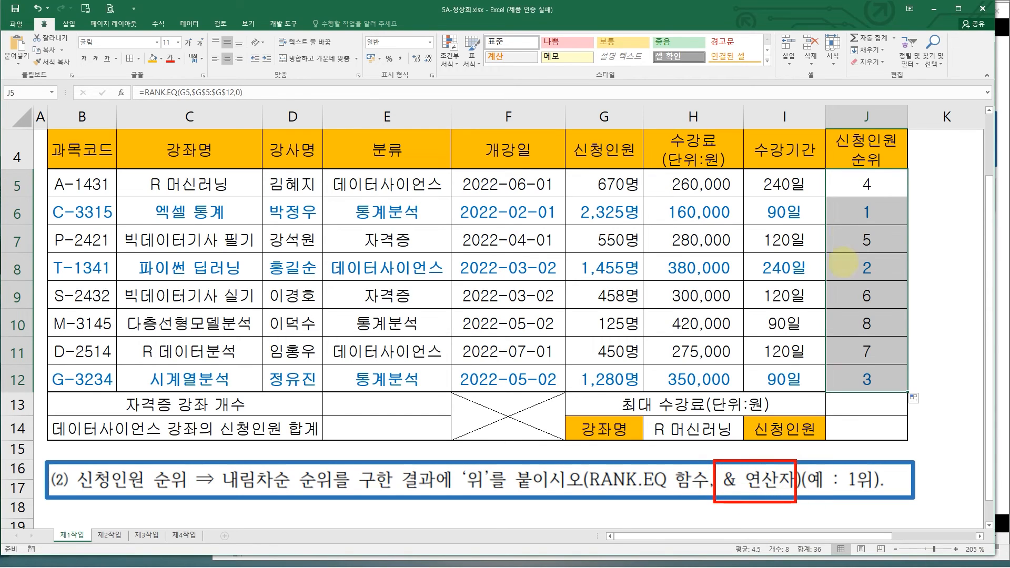
click(873, 181)
Append &"위" to the end of J5's RANK.EQ formula
double_click(876, 182)
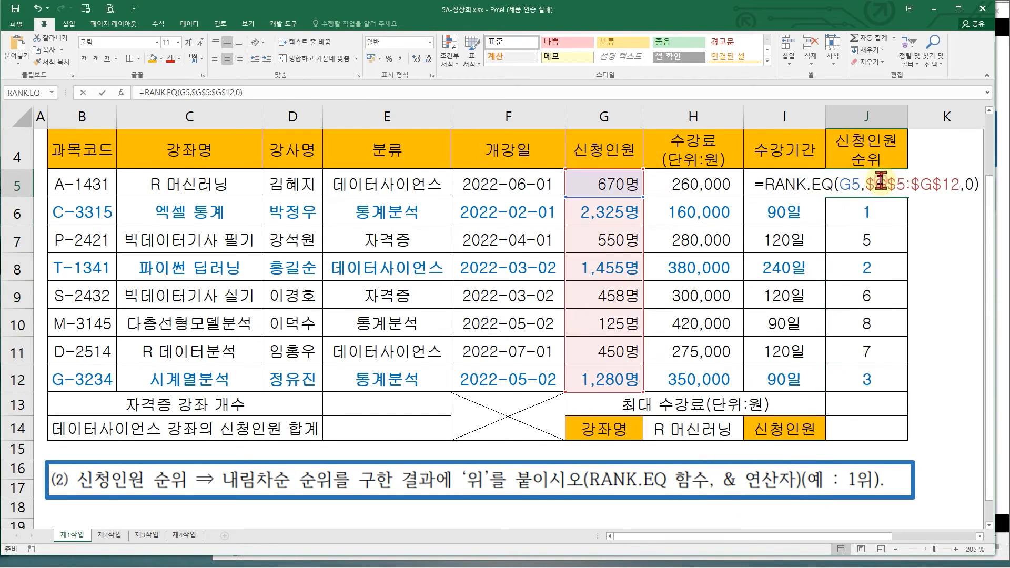
click(978, 186)
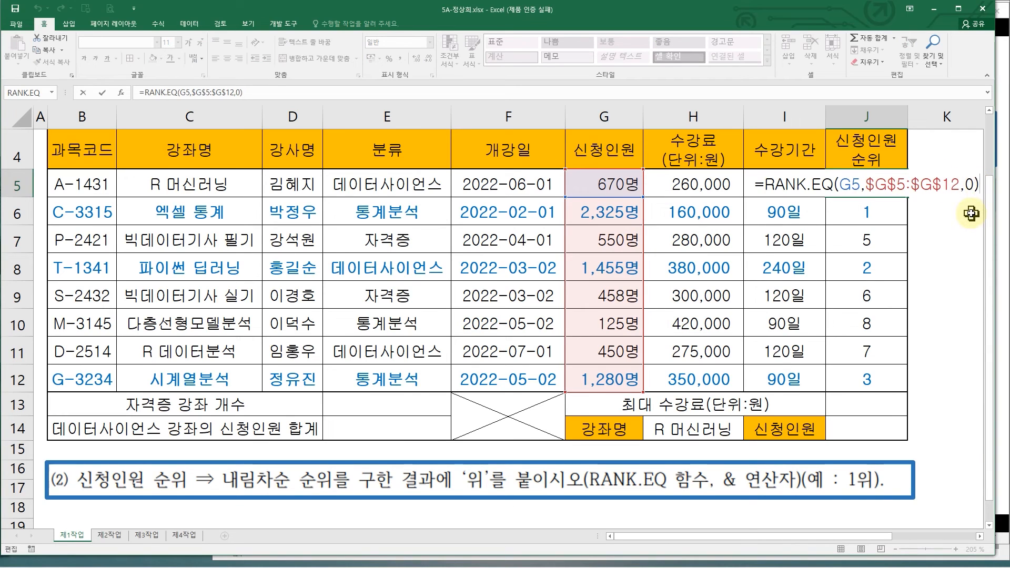
text(&)
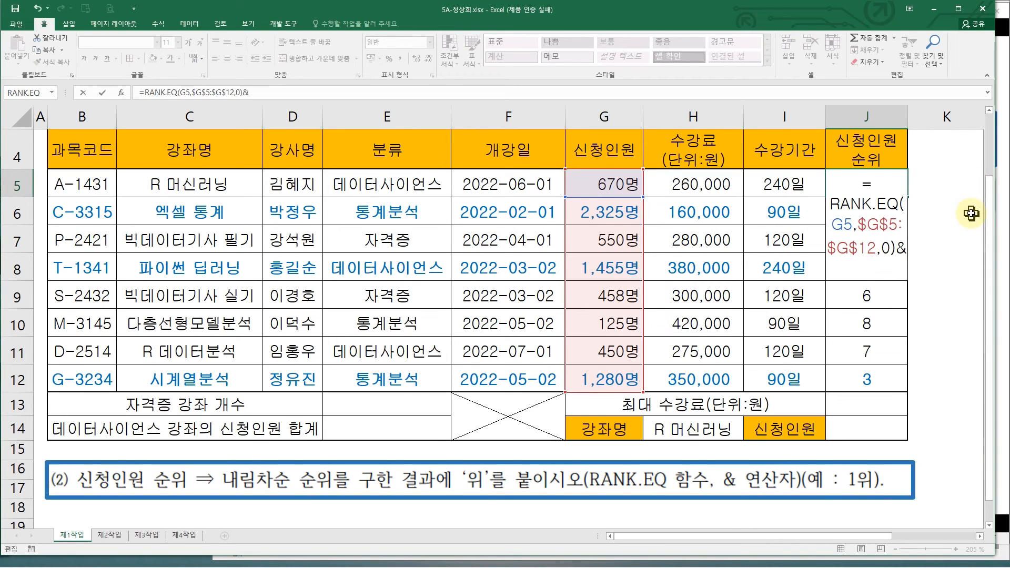
text("DNL)
key(BackSpace)
key(BackSpace)
key(BackSpace)
key(Hangul)
text(ㅇ")
key(Return)
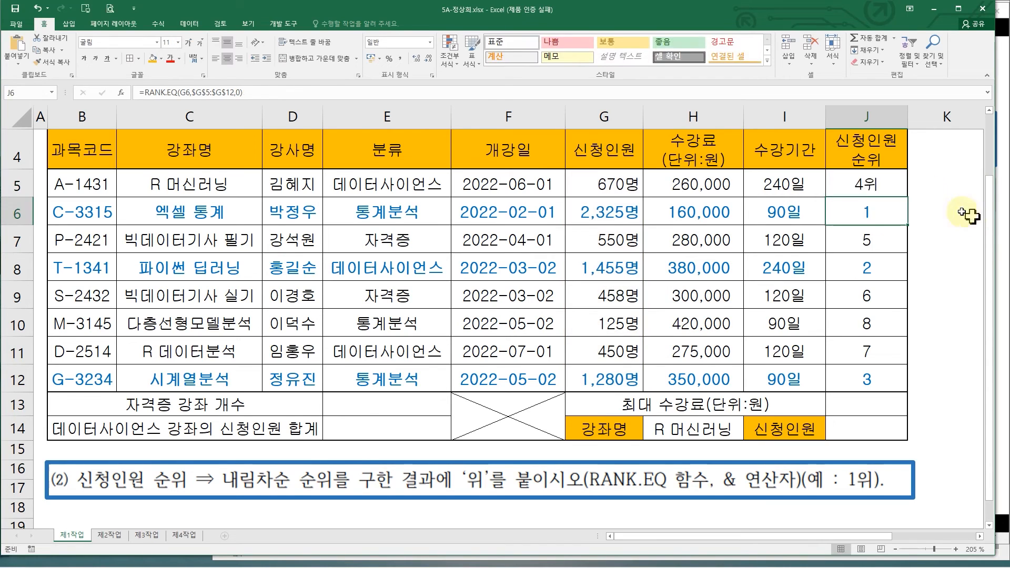
Fill J5's formula down to J12 and review the result in the formula bar
click(897, 181)
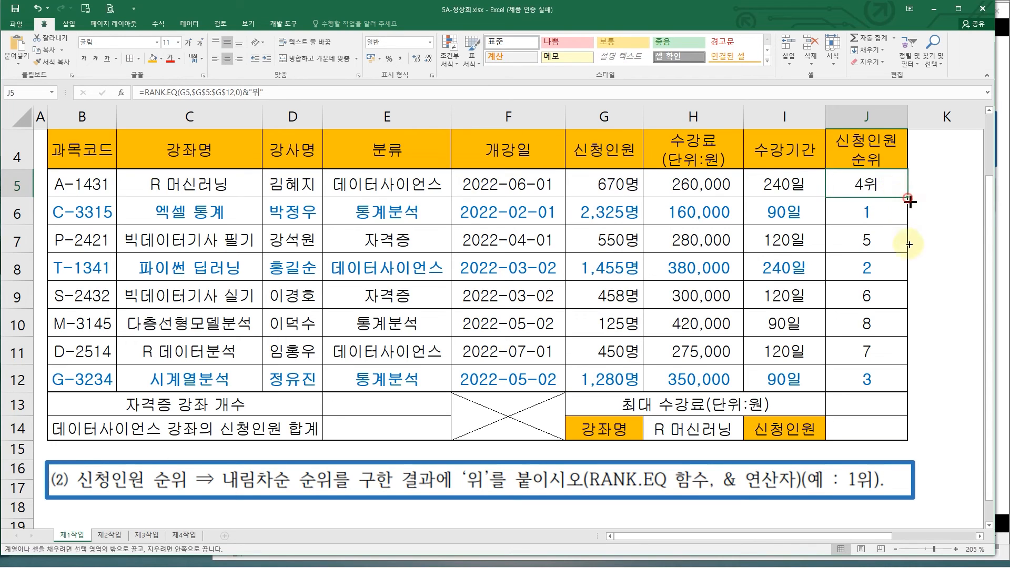
drag(905, 196, 900, 399)
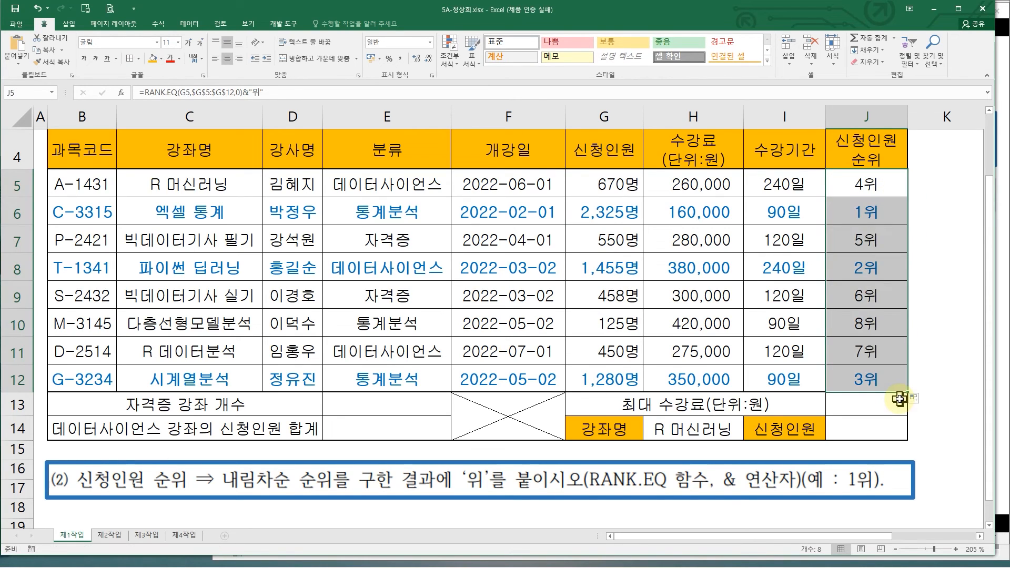
key(ctrl+z)
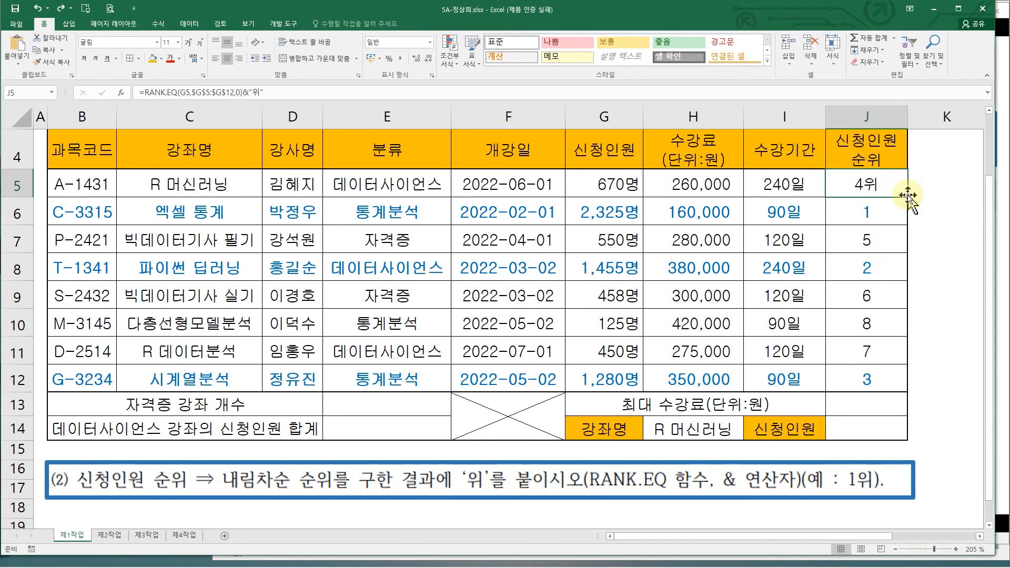
mouse_move(908, 198)
mouse_down()
mouse_move(904, 377)
mouse_move(901, 187)
mouse_up()
drag(907, 199, 896, 382)
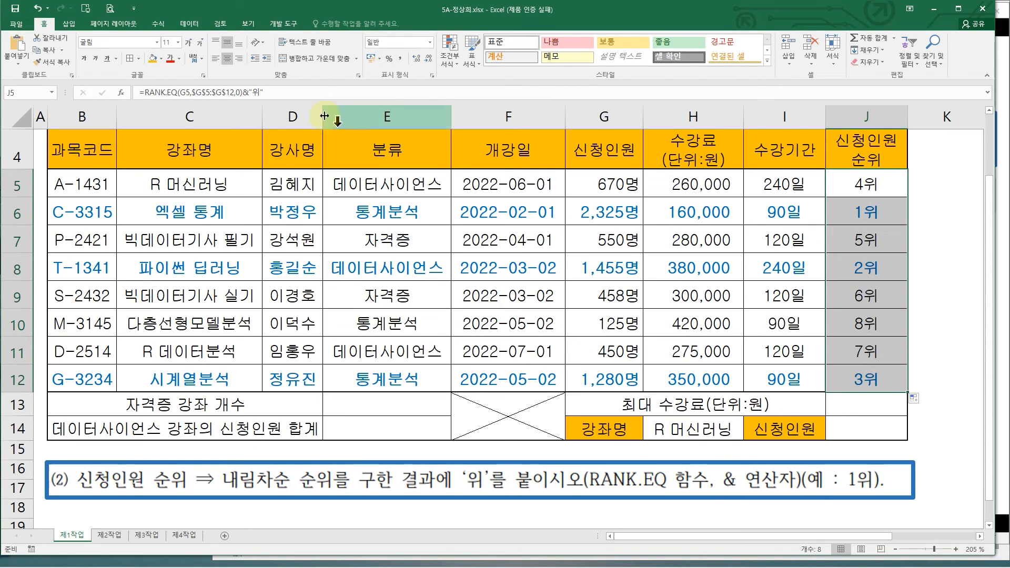
click(297, 95)
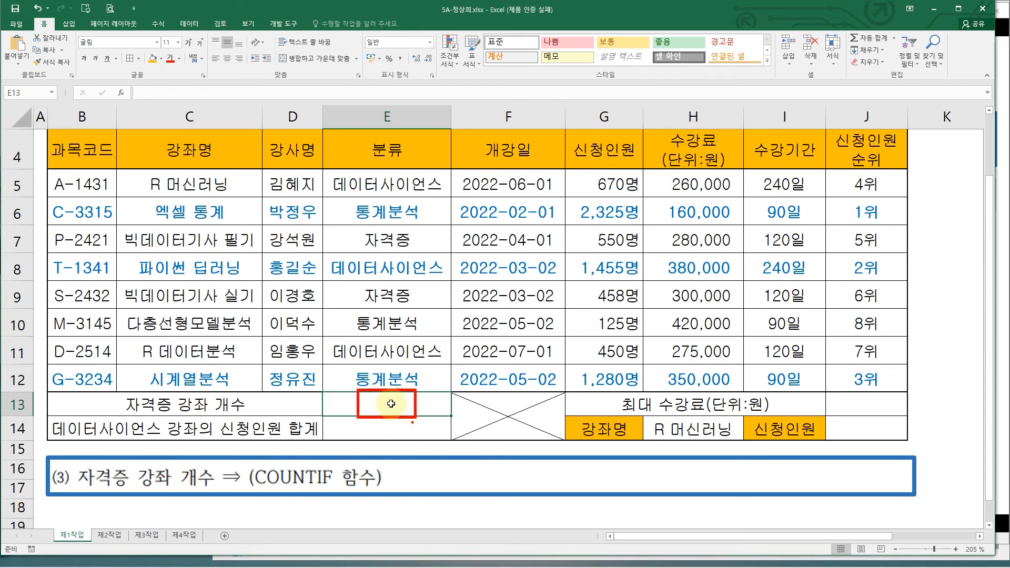
Start =COUNTIF in E13 with its arguments dialog open, then advance the slides to COUNTIF
key(Escape)
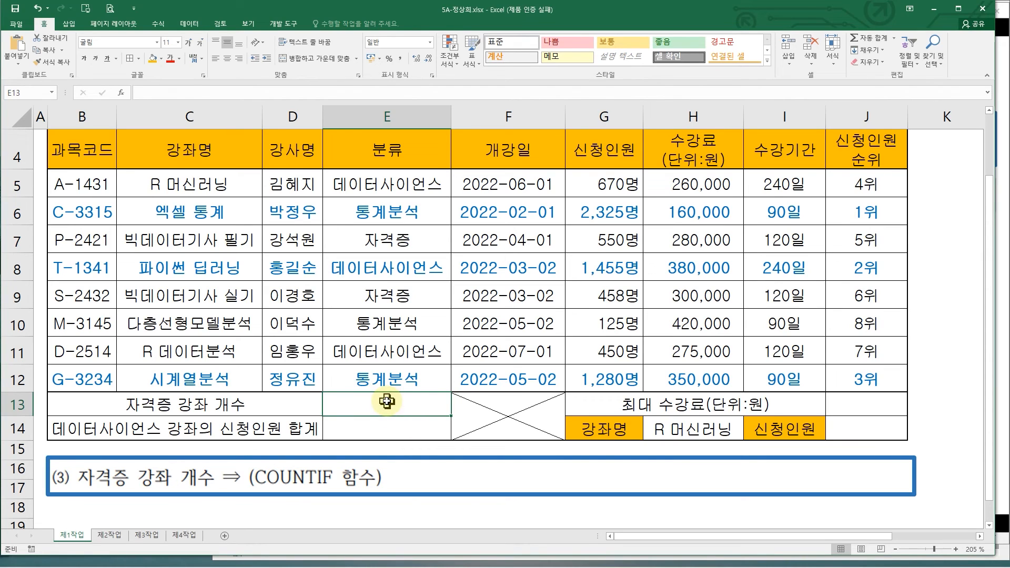
text(=)
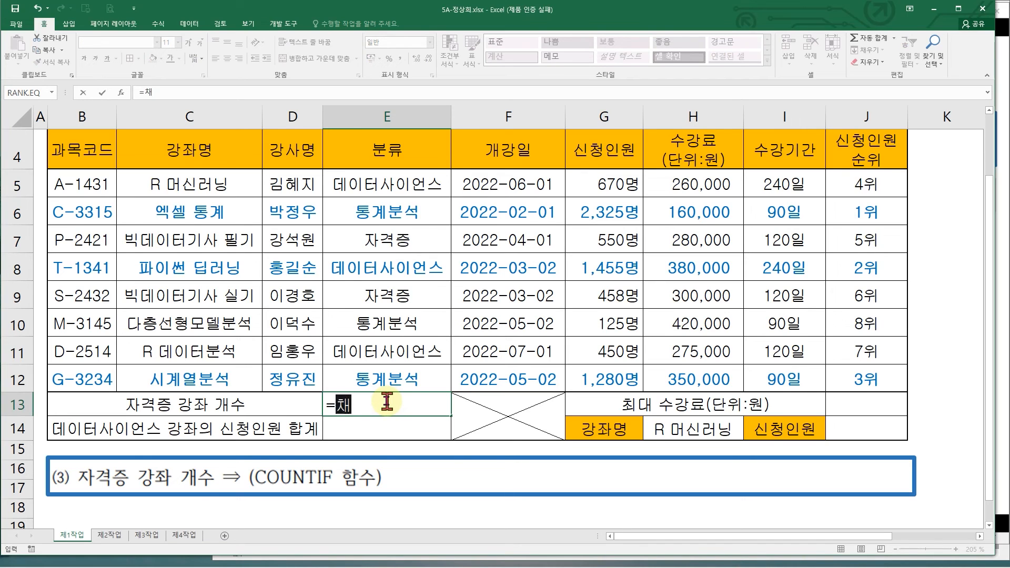
text(COUN)
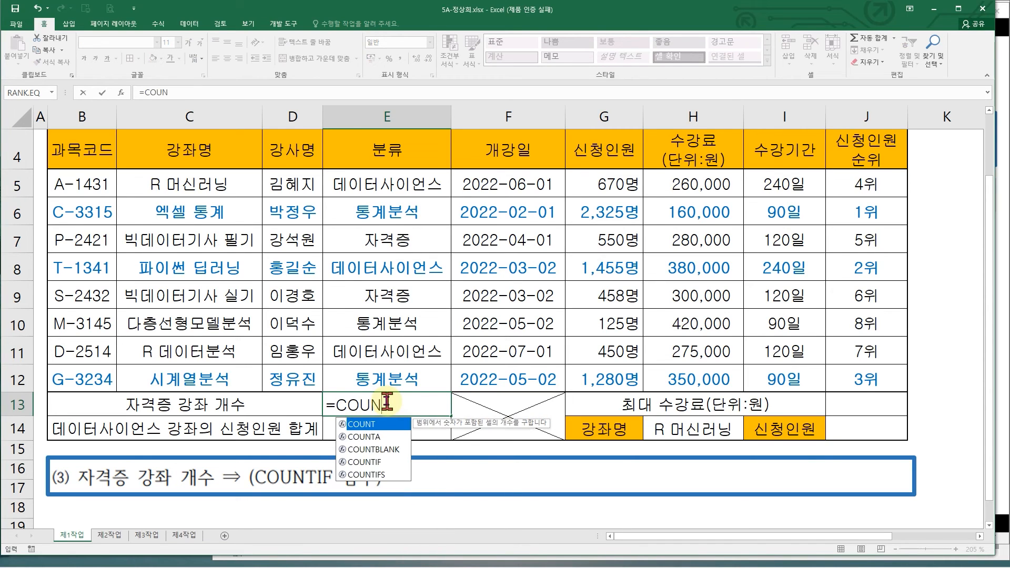
double_click(368, 463)
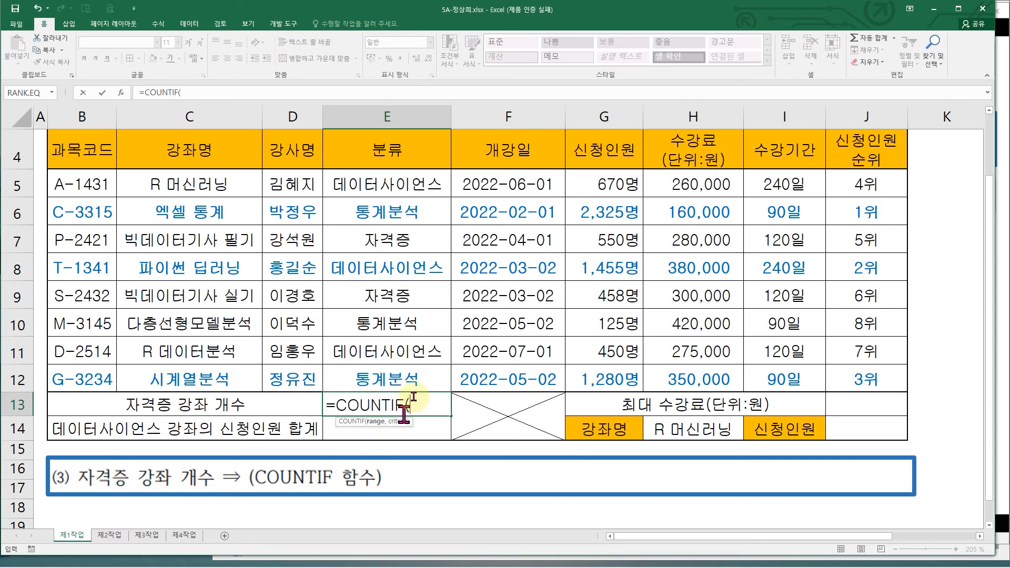
click(119, 93)
drag(311, 226, 74, 264)
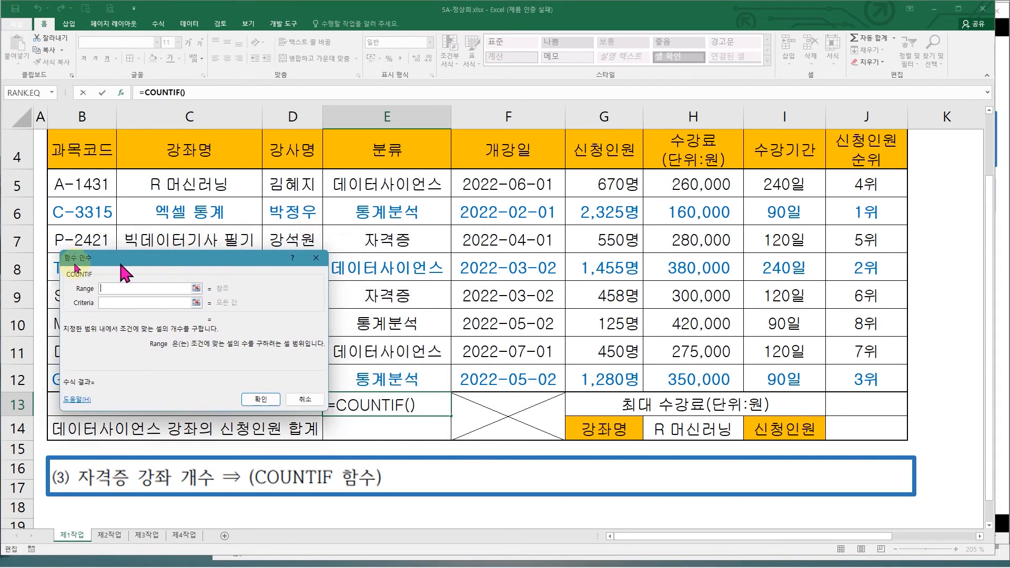
click(1005, 478)
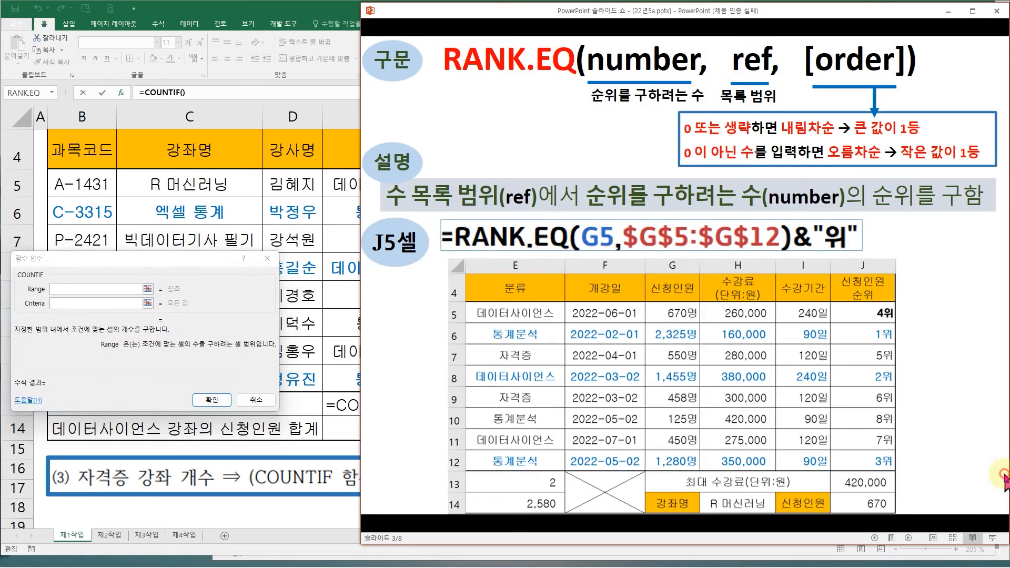
click(698, 294)
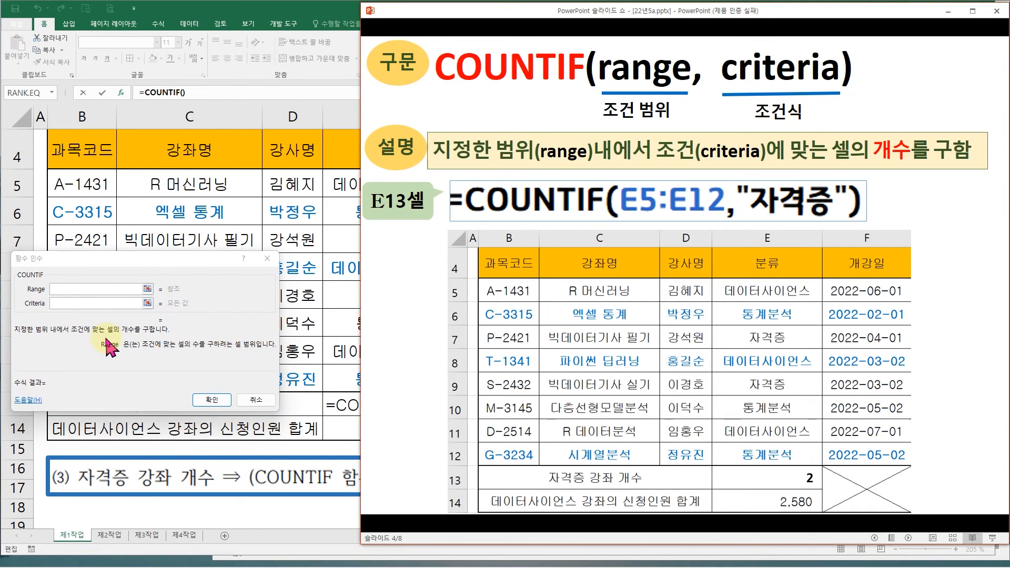
Mark the range and criteria parts of the COUNTIF syntax, linking E5:E12 and 자격증
drag(21, 279, 133, 297)
drag(23, 297, 129, 314)
key(Escape)
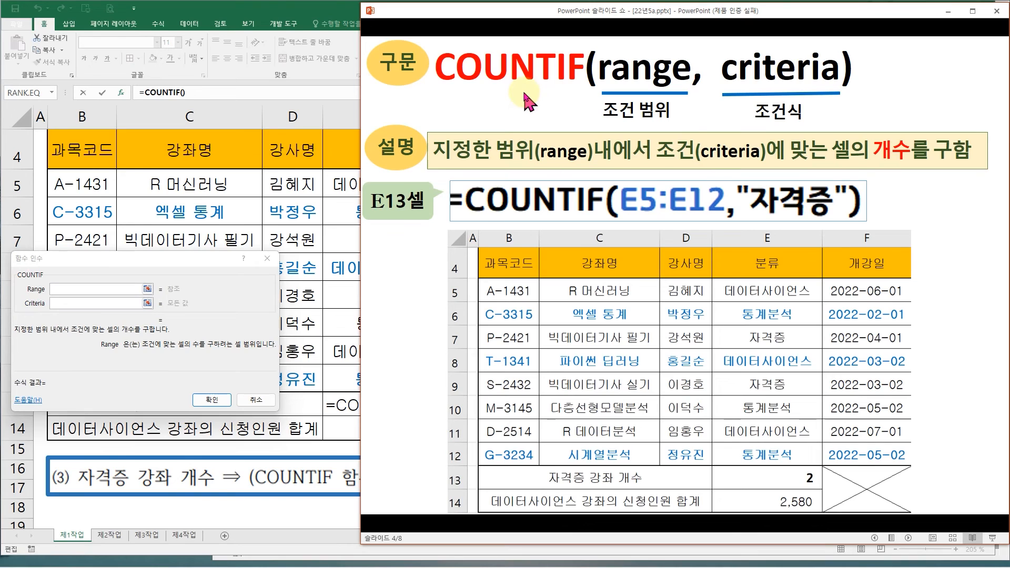
drag(591, 48, 689, 124)
drag(726, 51, 853, 124)
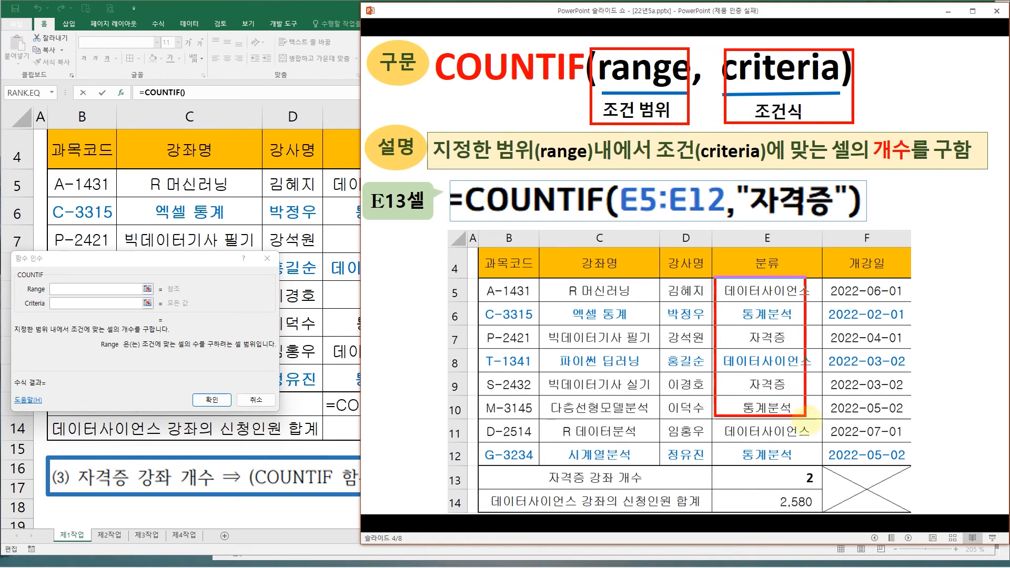
mouse_move(686, 213)
mouse_down()
mouse_move(730, 278)
mouse_move(708, 271)
mouse_up()
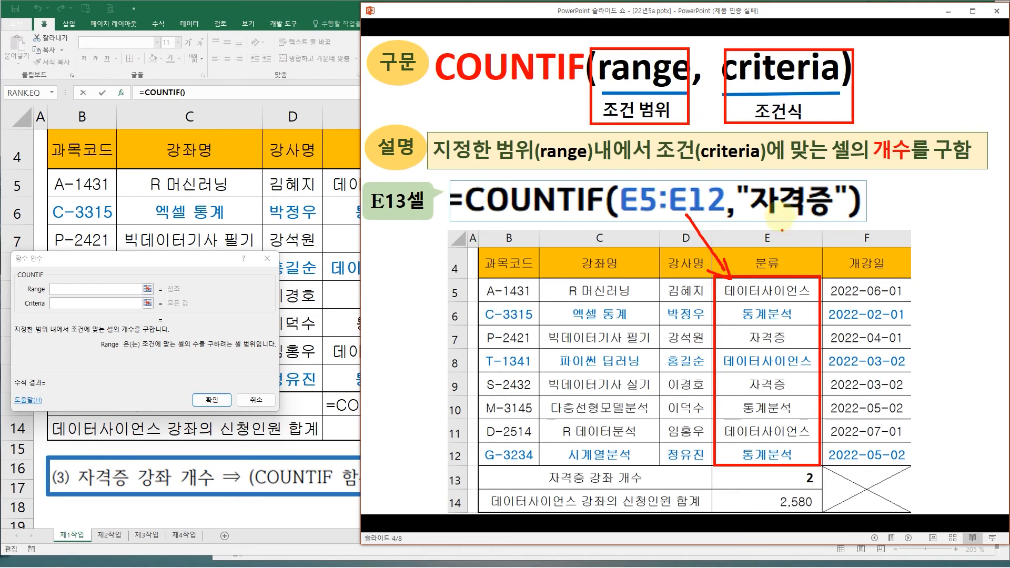
drag(753, 211, 831, 215)
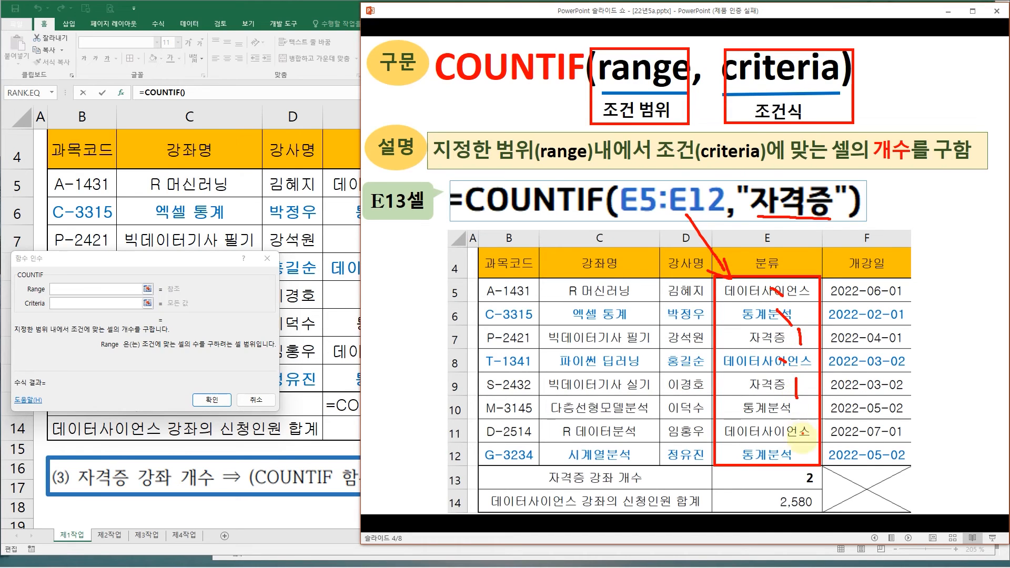
Box the two 자격증 entries in rows 7 and 9, then return to Excel
drag(788, 426, 793, 434)
click(794, 452)
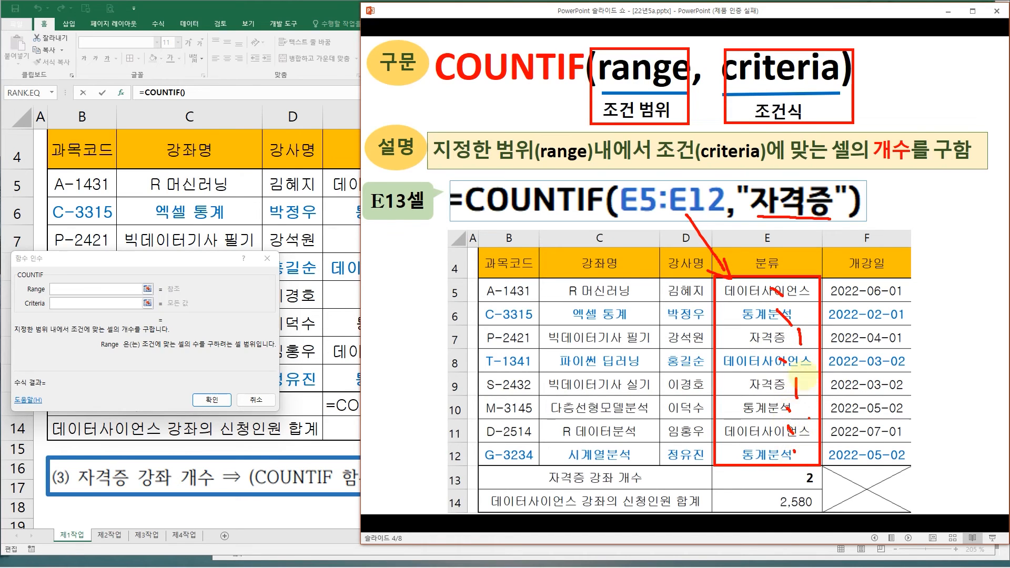
drag(728, 331, 811, 345)
drag(744, 375, 809, 394)
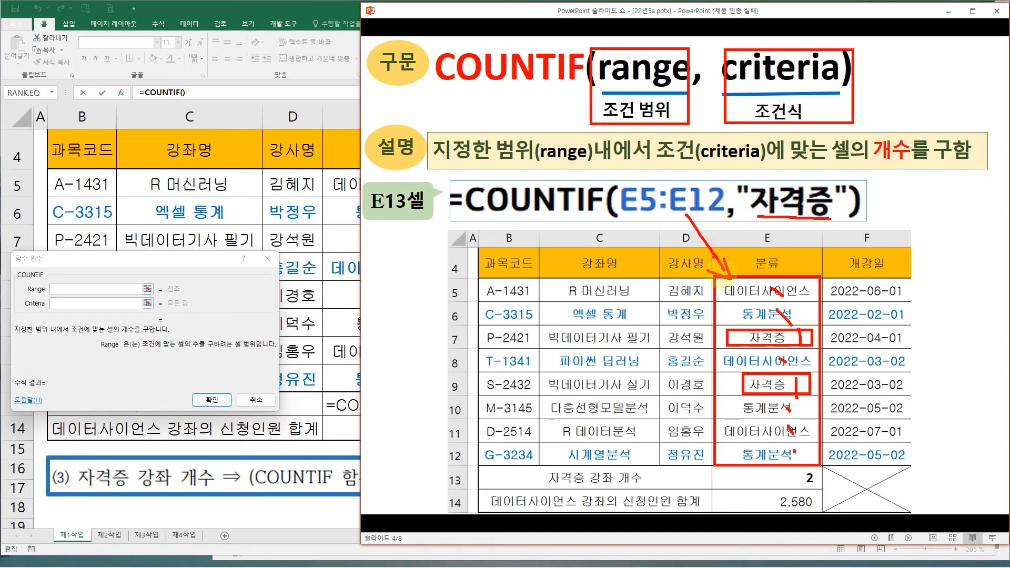
mouse_move(735, 216)
mouse_down()
mouse_move(735, 181)
mouse_move(813, 175)
mouse_move(851, 217)
mouse_move(886, 169)
mouse_up()
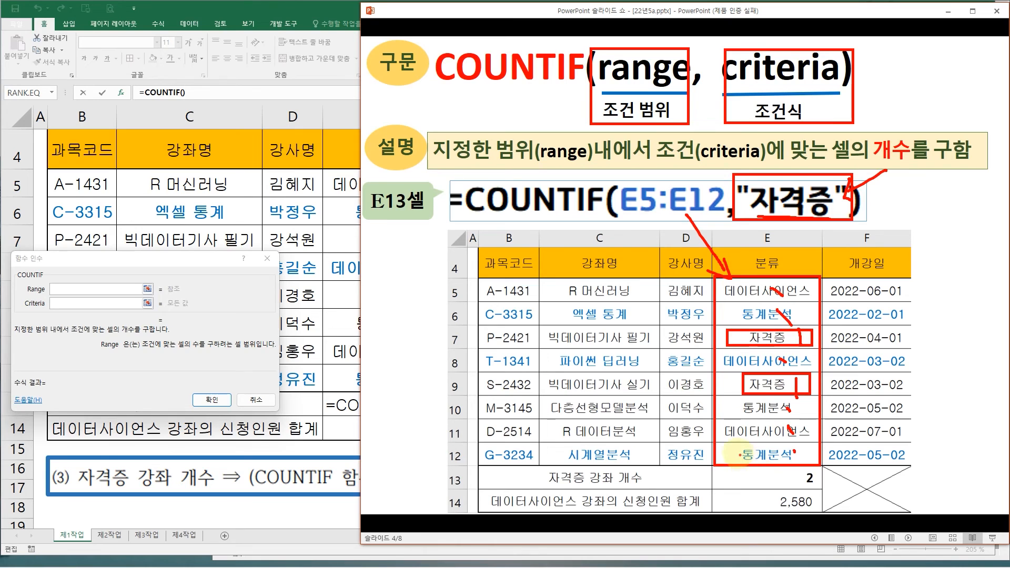
click(88, 260)
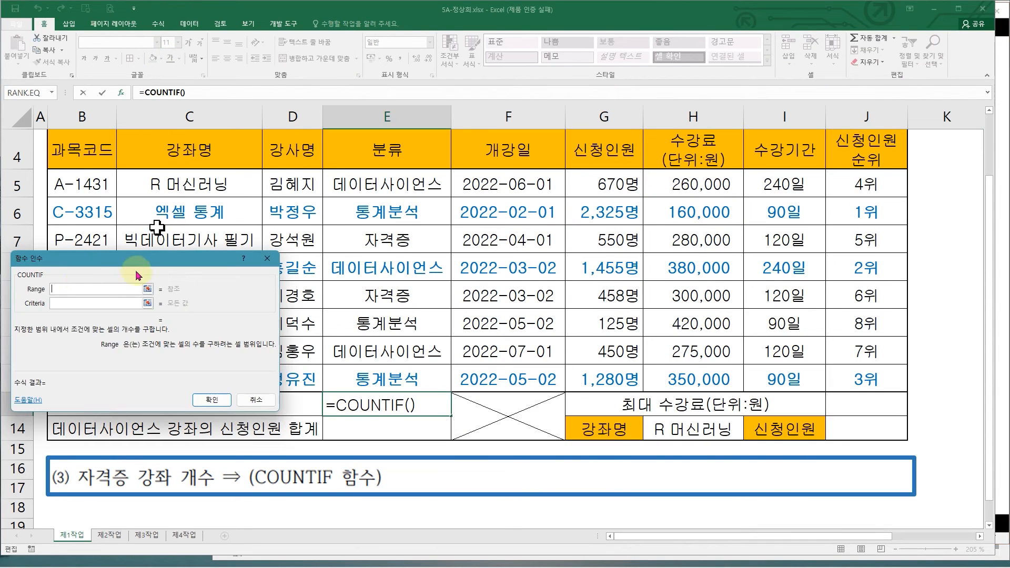
Outline the 분류 column and its 자격증 entries in E7 and E9 for the Range argument
drag(88, 259, 143, 256)
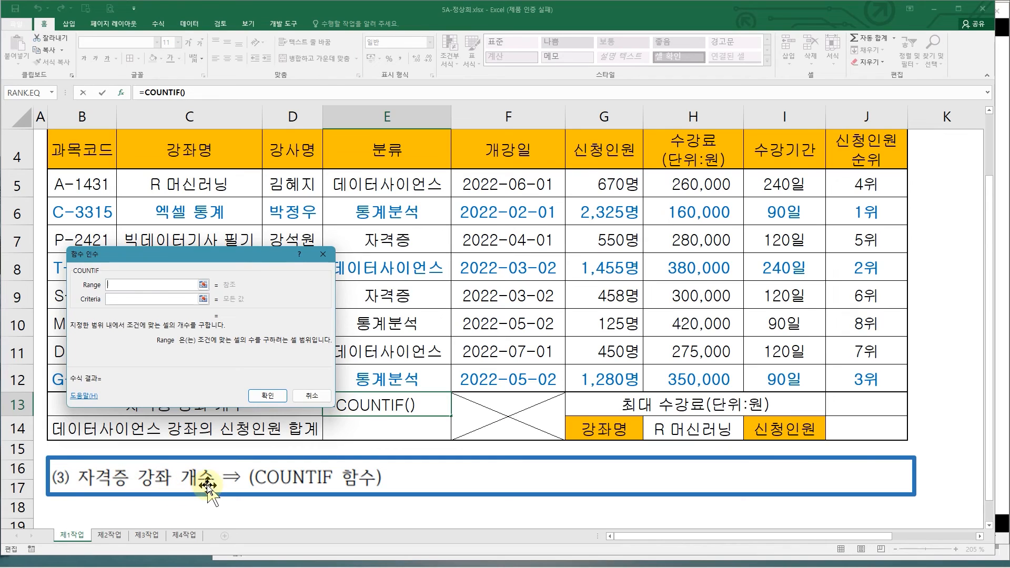
drag(243, 256, 207, 237)
key(ctrl+2)
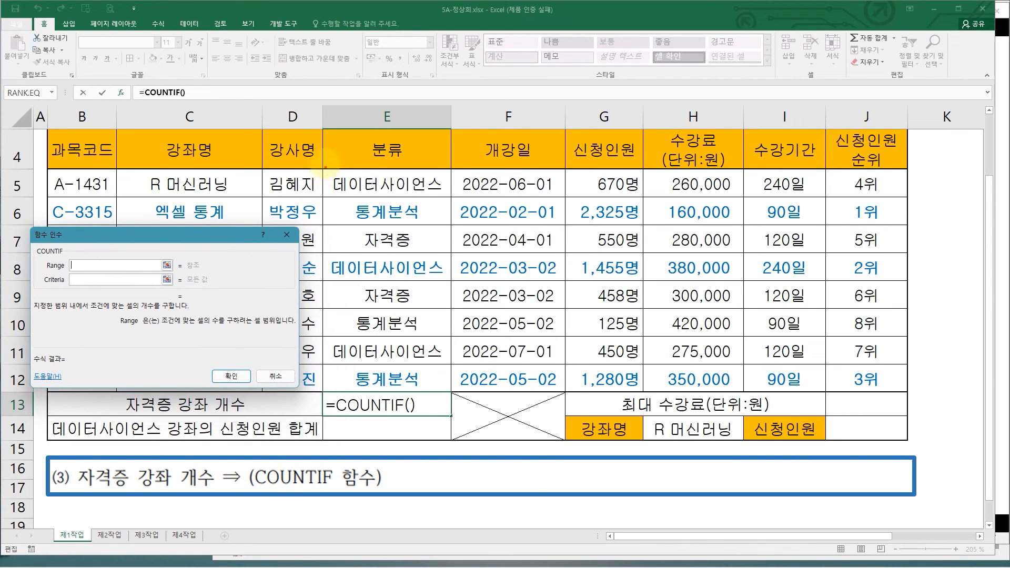
mouse_move(325, 162)
mouse_down()
mouse_move(373, 239)
mouse_move(443, 417)
mouse_up()
mouse_move(406, 294)
mouse_down()
mouse_move(410, 301)
mouse_move(416, 287)
mouse_up()
drag(426, 247, 437, 225)
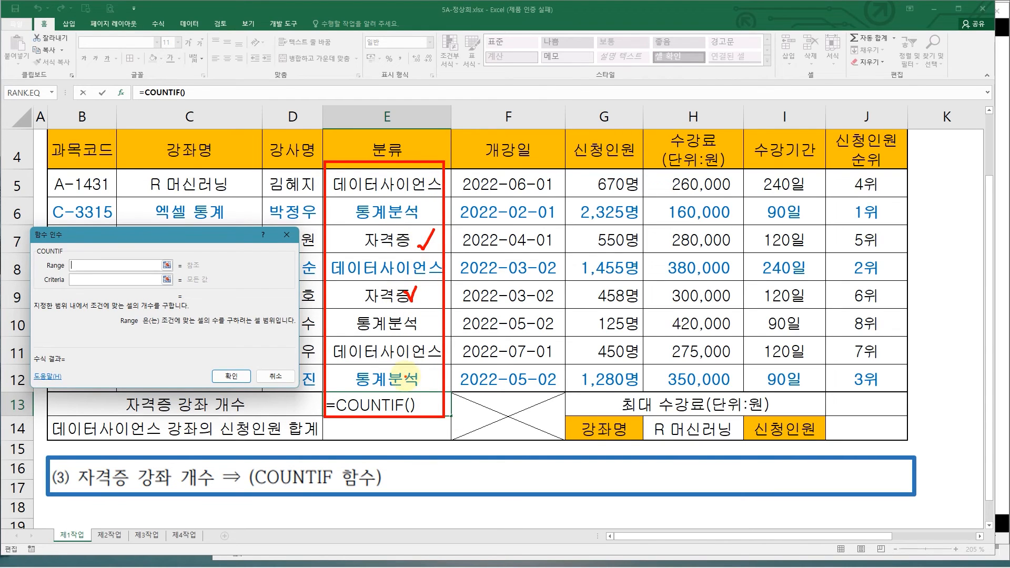
mouse_move(326, 223)
mouse_down()
mouse_move(215, 208)
mouse_move(121, 258)
mouse_up()
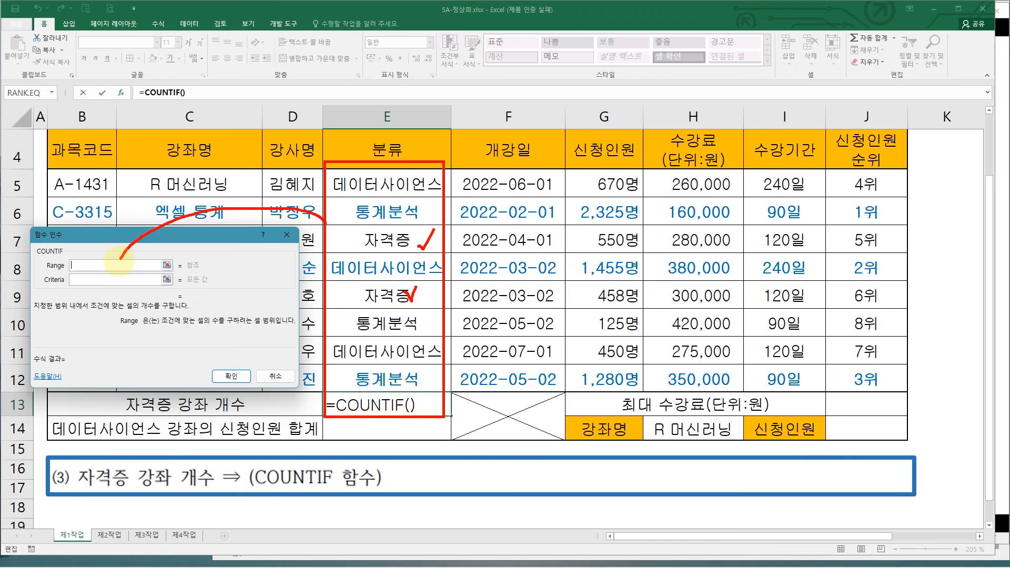
key(Escape)
Set Range E5:E12 and Criteria 자격증, confirming =COUNTIF(E5:E12,"자격증") showing 2
drag(387, 186, 388, 388)
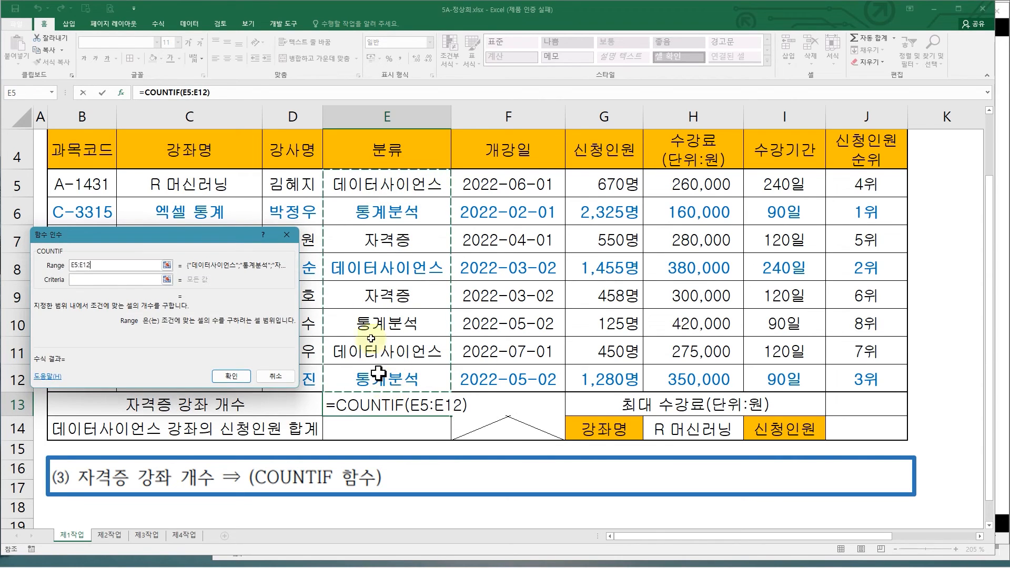
click(83, 279)
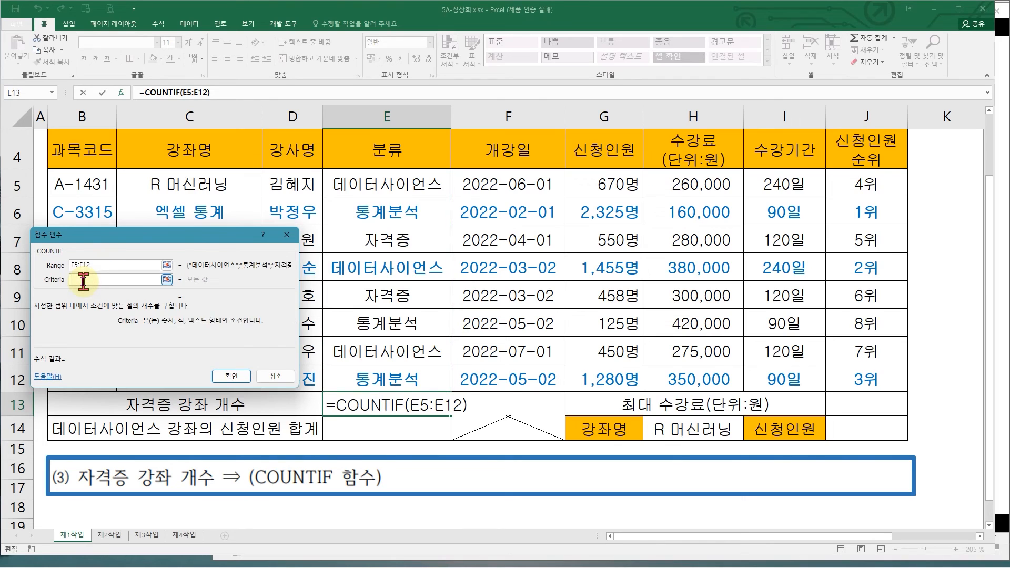
text(WK)
key(BackSpace)
key(BackSpace)
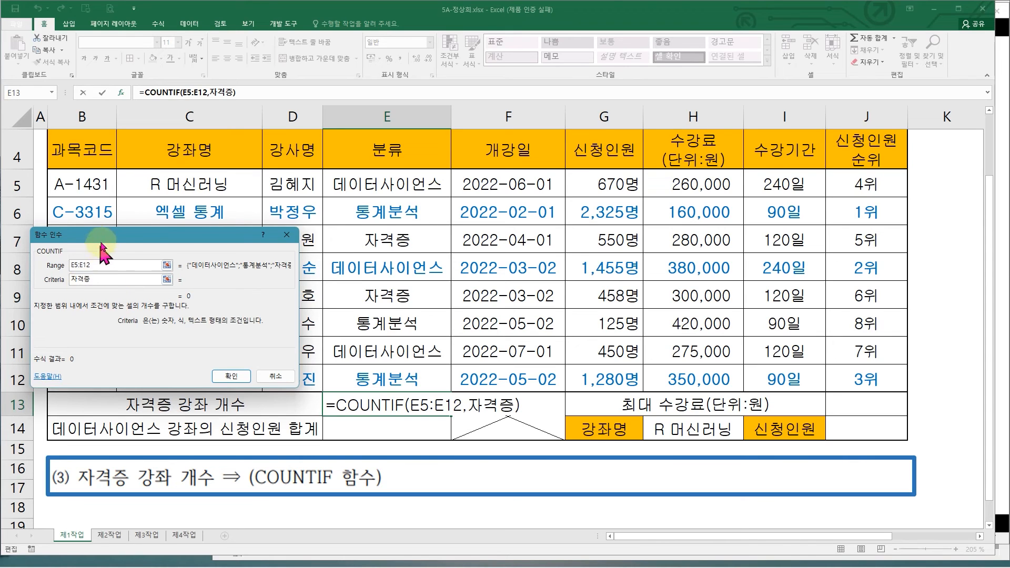
drag(169, 235, 342, 231)
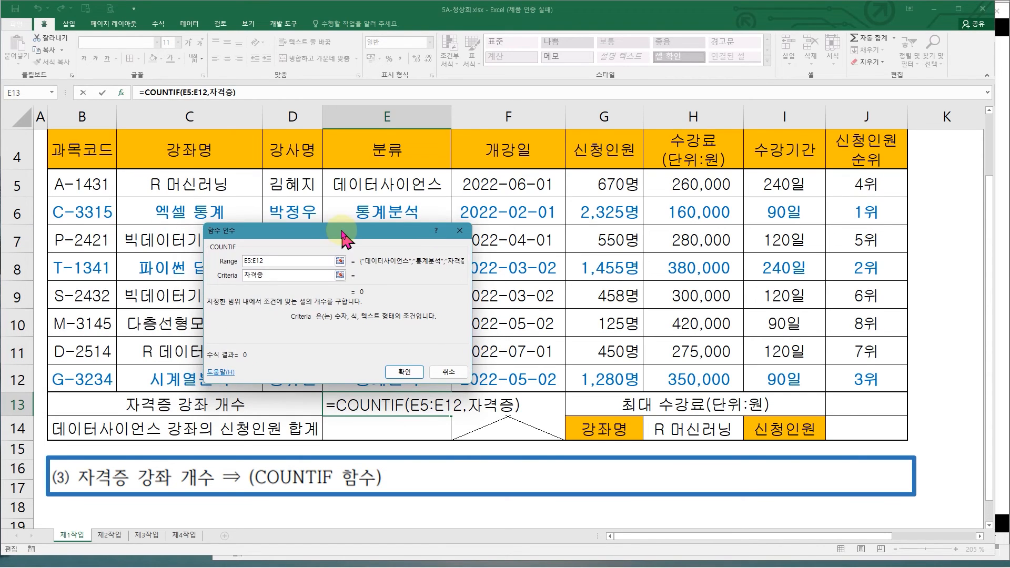
click(404, 372)
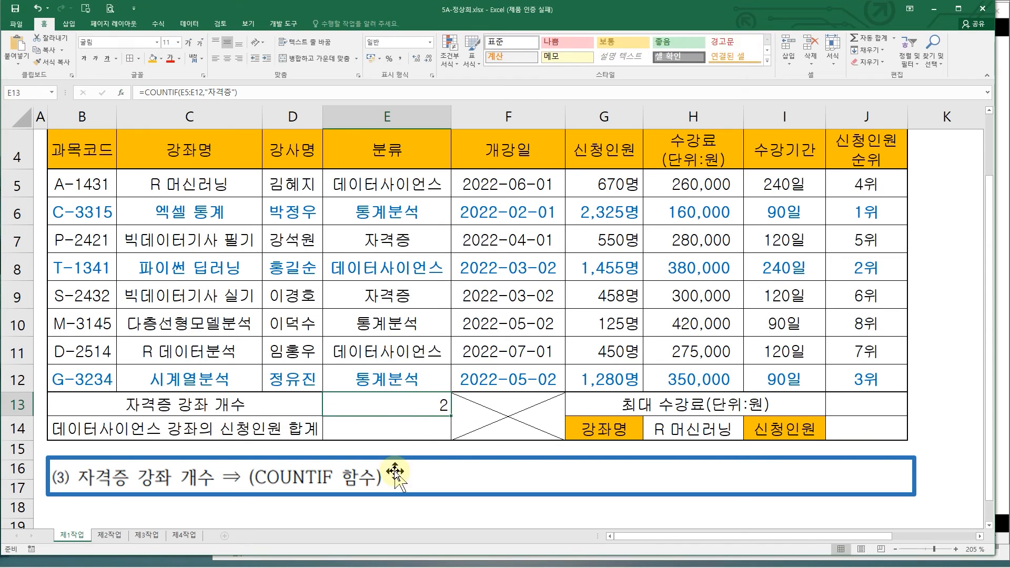
Outline the task (3) text, review E13's COUNTIF formula, and move to E14
key(ctrl+2)
drag(44, 453, 384, 500)
key(Escape)
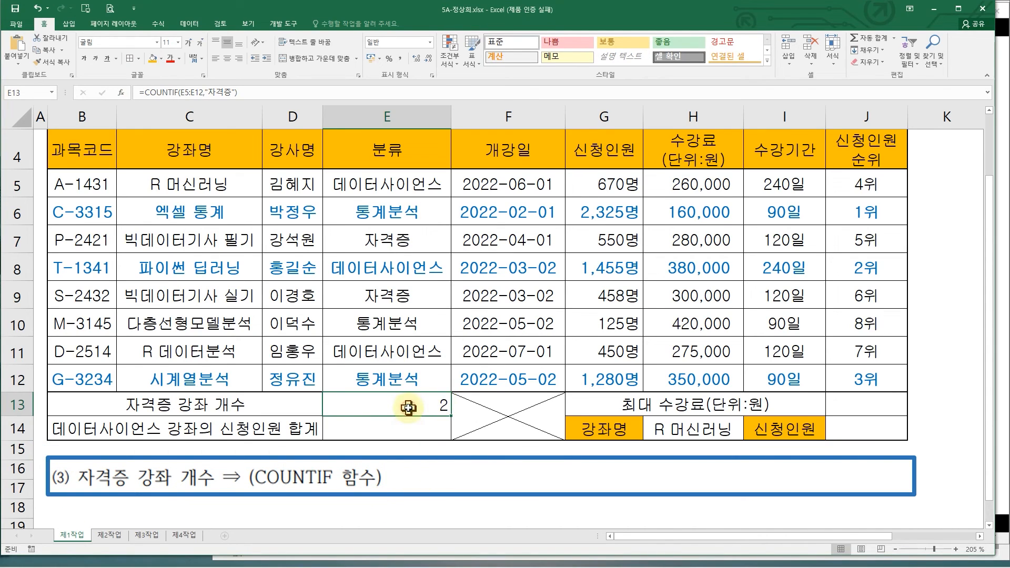
double_click(408, 407)
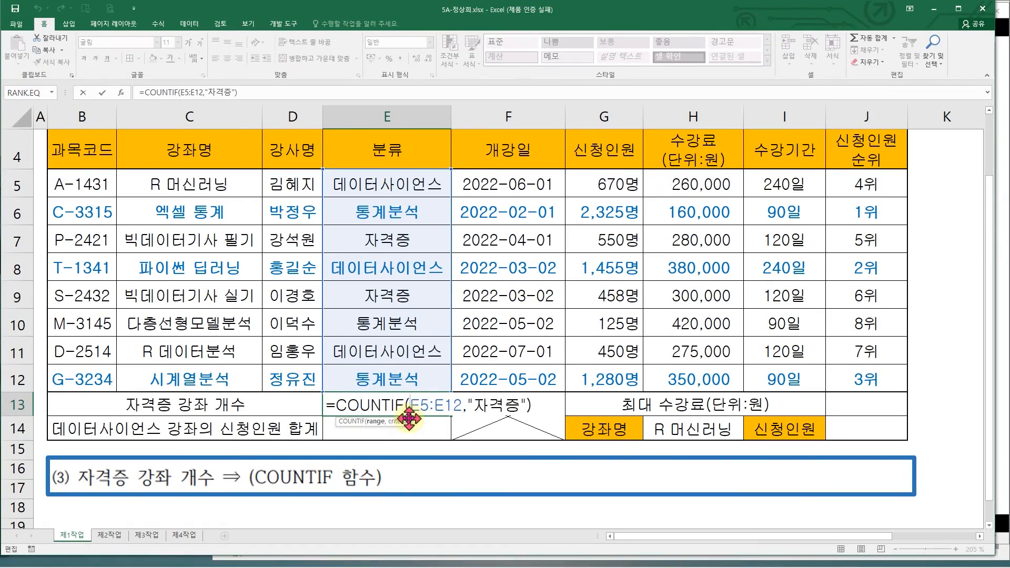
key(Return)
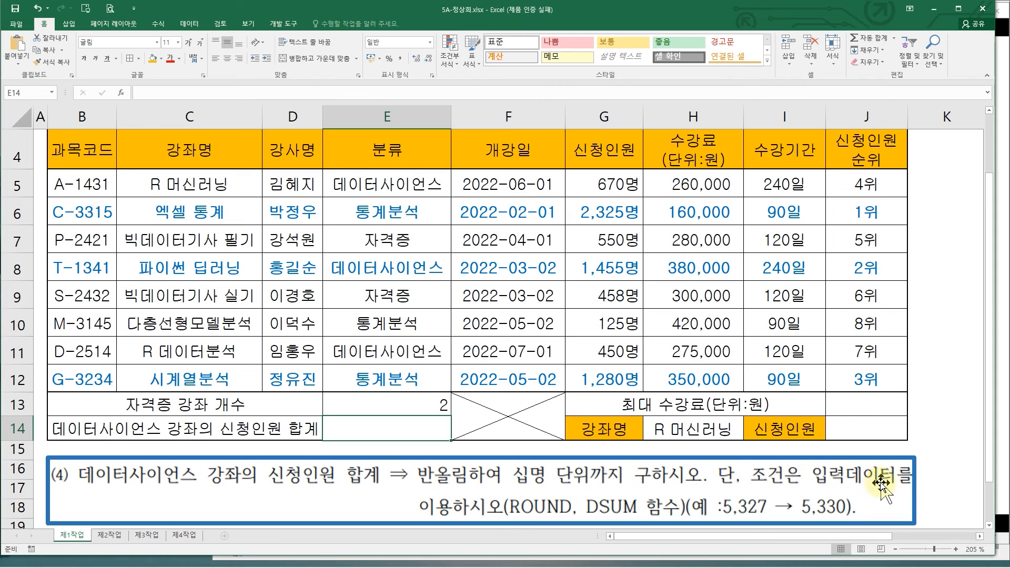
Mark ROUND and DSUM in the task note and E14 as the target cell
key(ctrl+2)
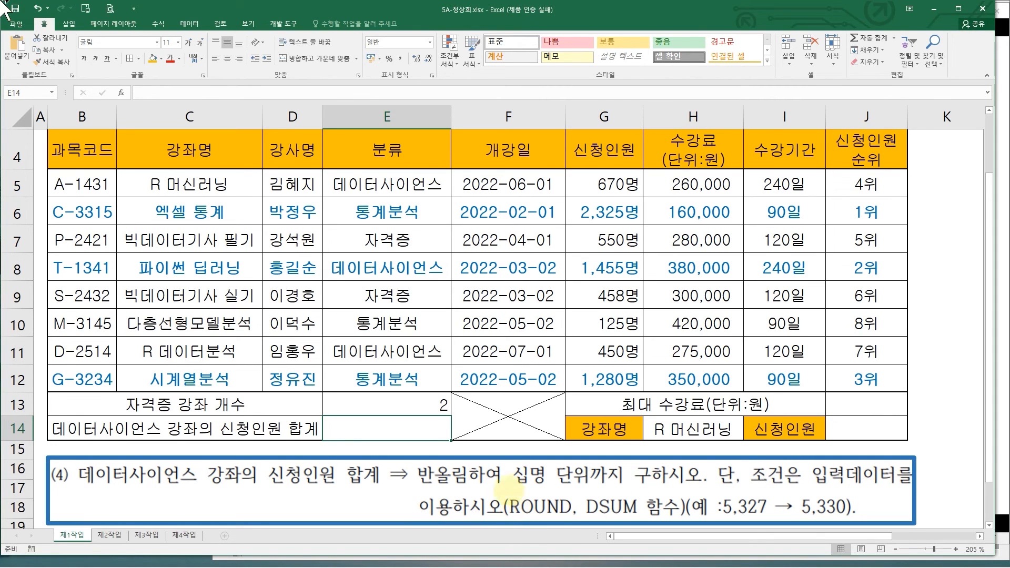
drag(501, 484, 572, 518)
drag(584, 478, 640, 519)
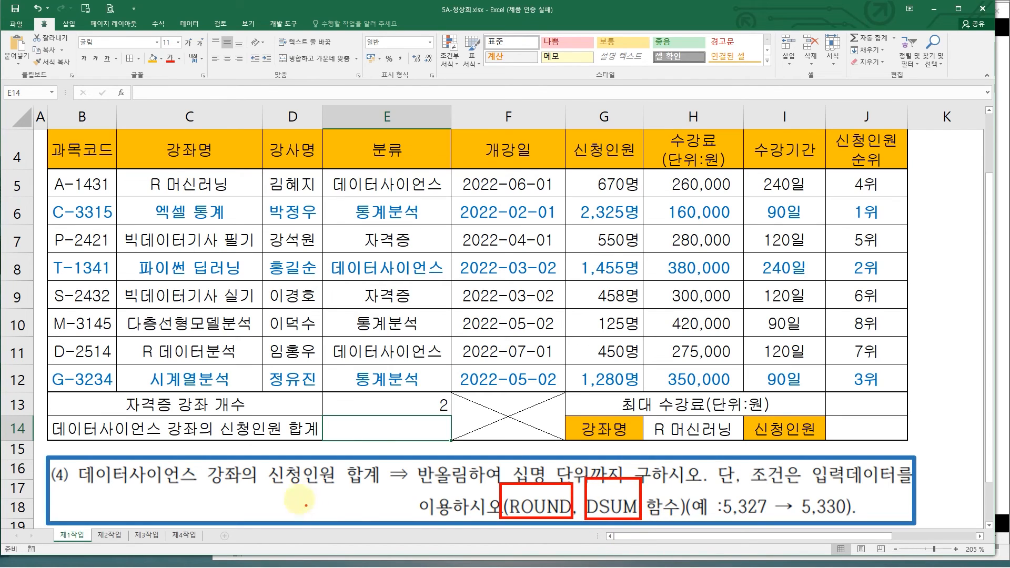
mouse_move(394, 417)
mouse_down()
mouse_move(430, 438)
mouse_move(418, 436)
mouse_move(445, 395)
mouse_up()
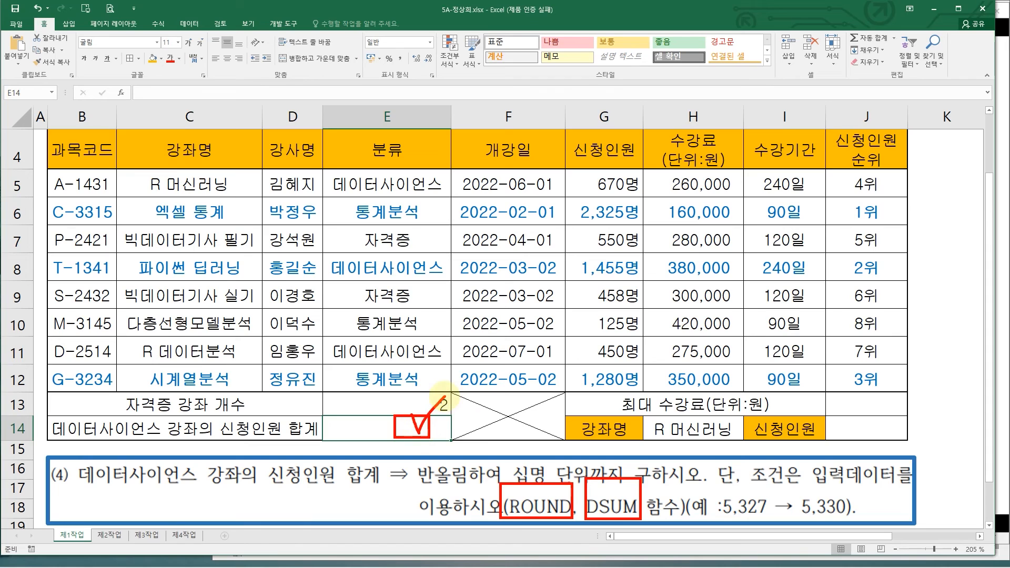
key(Escape)
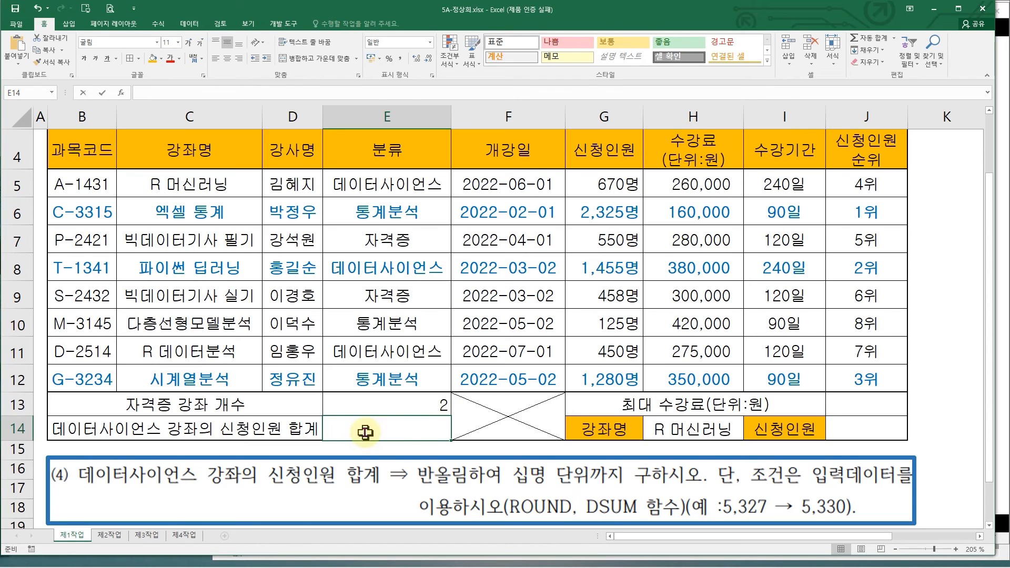
Start =DSUM( in E14 and open its Function Arguments dialog, moved to the left
text(=DS)
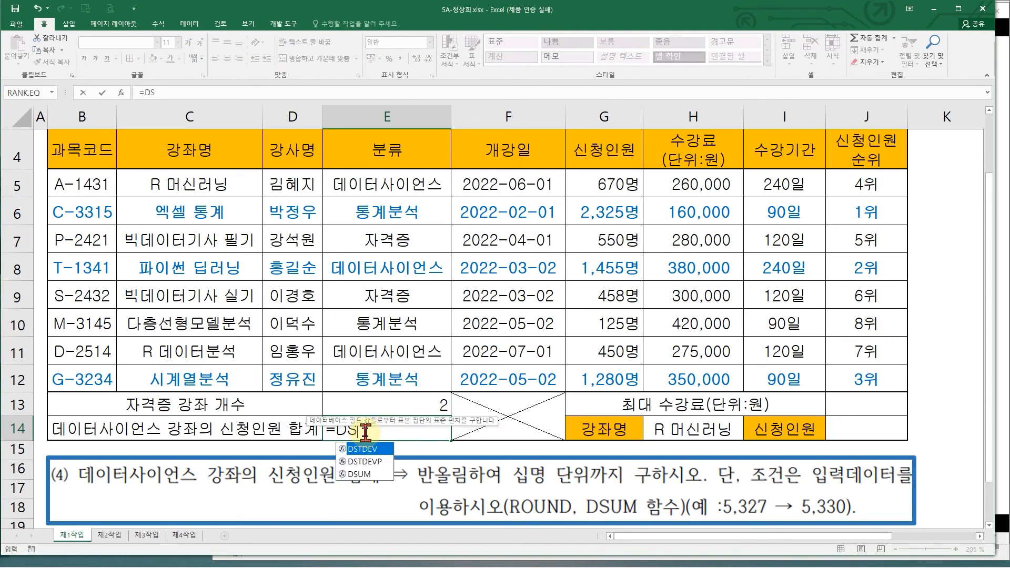
text(UM()
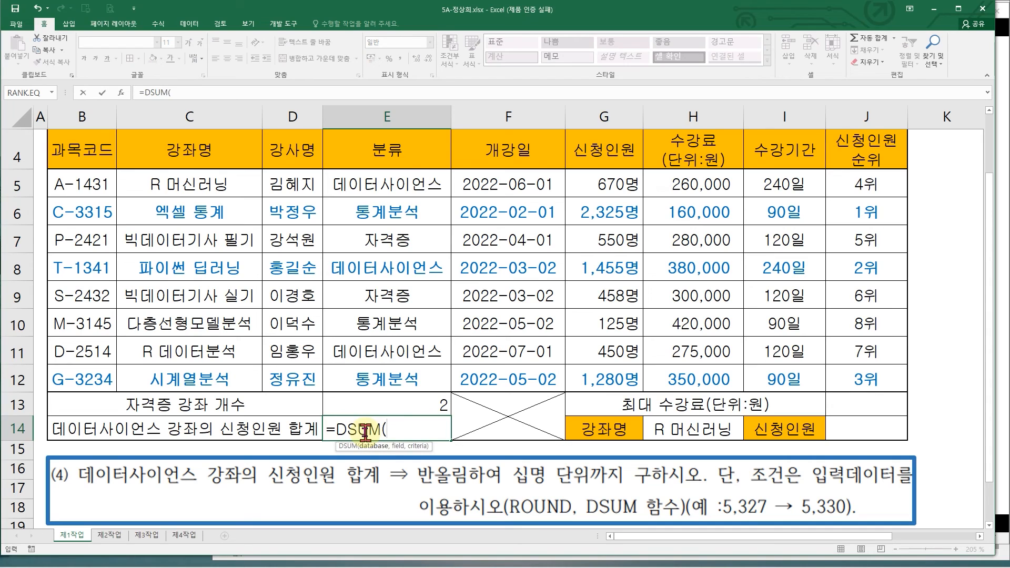
click(122, 95)
drag(271, 222, 112, 231)
click(1001, 451)
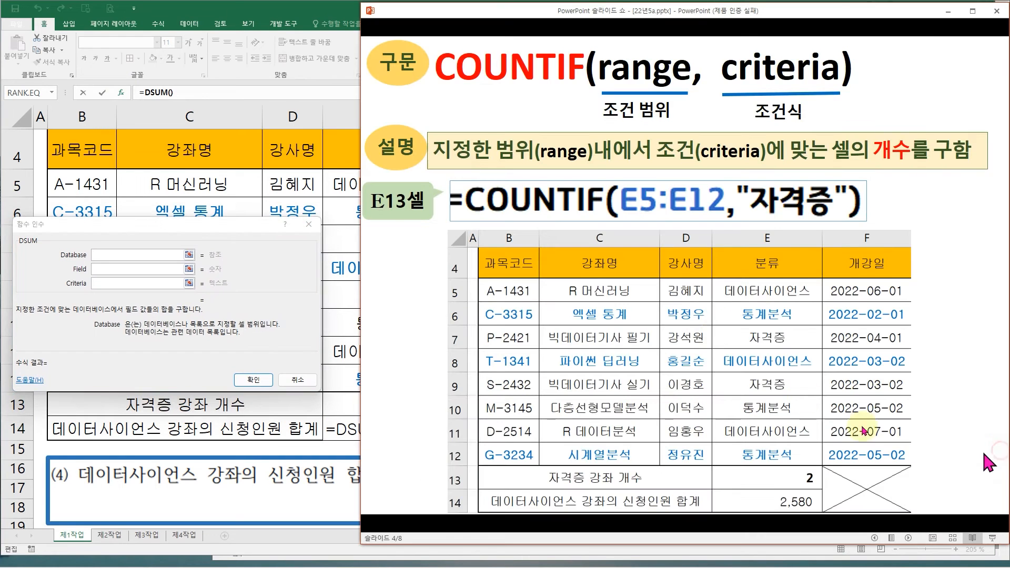
Show the DSUM slide with =DSUM(B4:H12,6,E4:E5), marking D and SUM in its heading
click(687, 307)
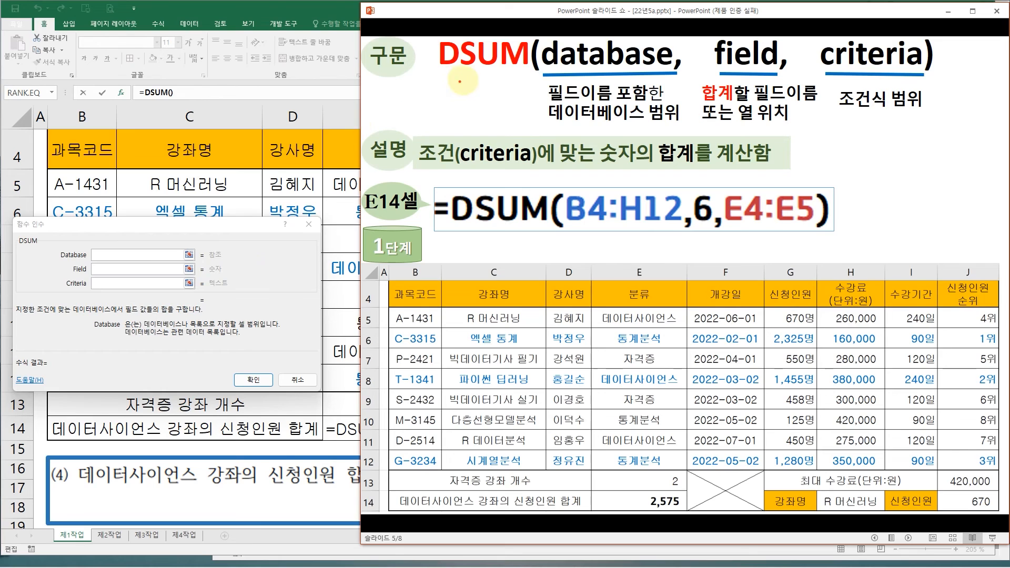
drag(463, 74, 523, 73)
drag(436, 34, 465, 75)
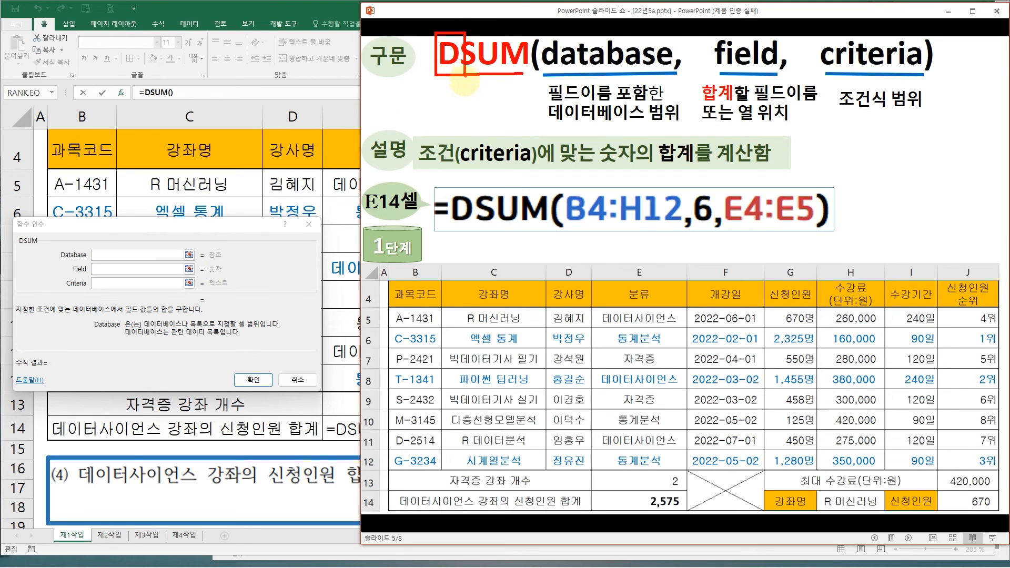
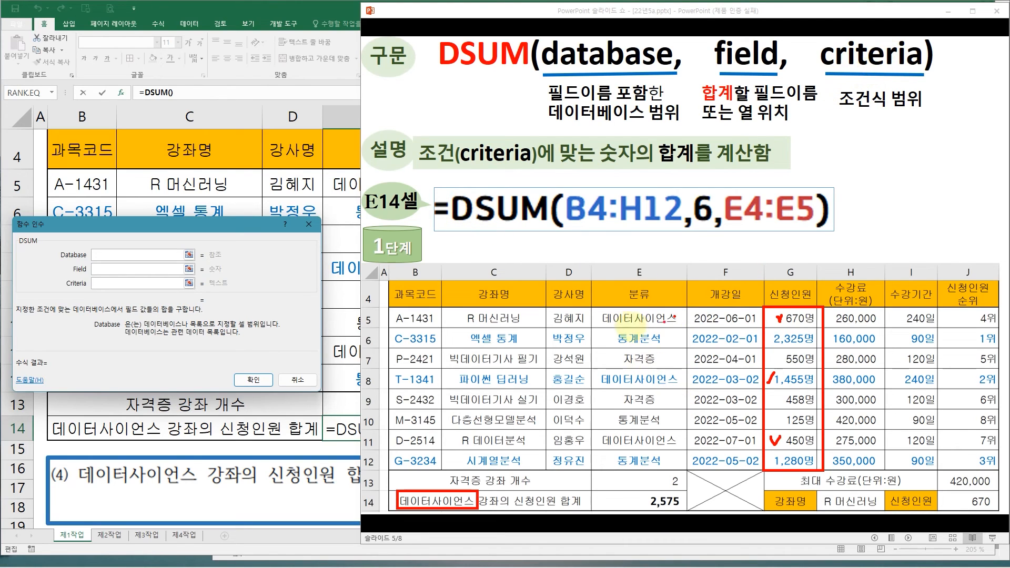
Circle the 분류 header and 데이터사이언스 criteria cells (E4:E5) on the DSUM slide with the pen
click(593, 277)
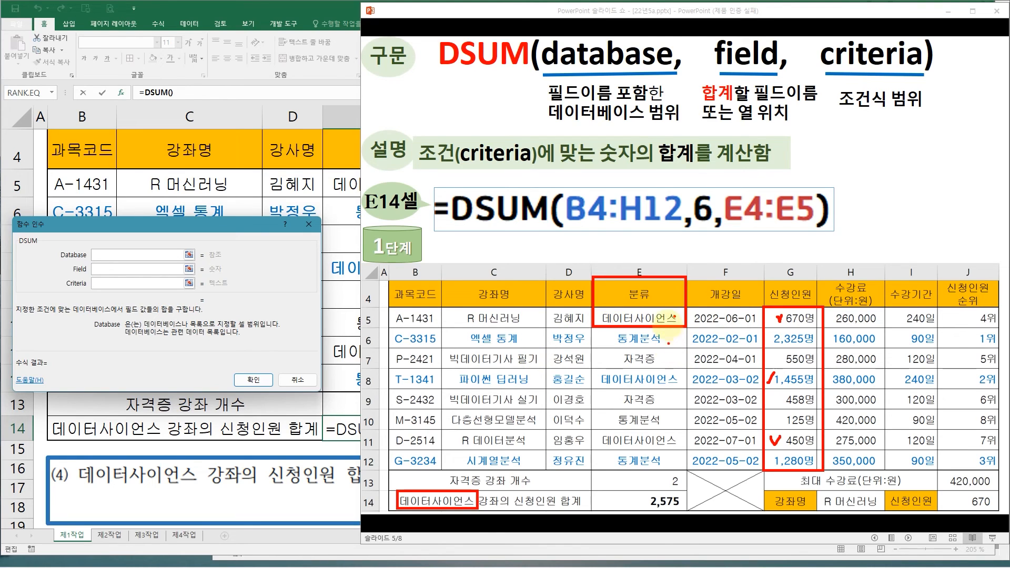
mouse_move(670, 325)
mouse_down()
mouse_move(584, 302)
mouse_move(679, 284)
mouse_move(666, 336)
mouse_up()
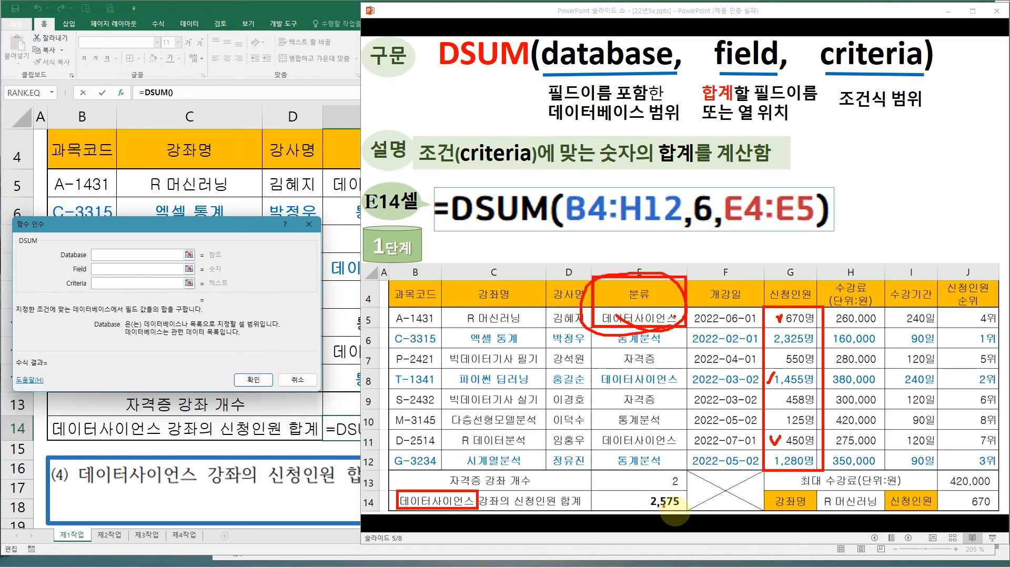
Back in Excel, set the DSUM Database argument to the table B4:H12
key(e)
click(249, 9)
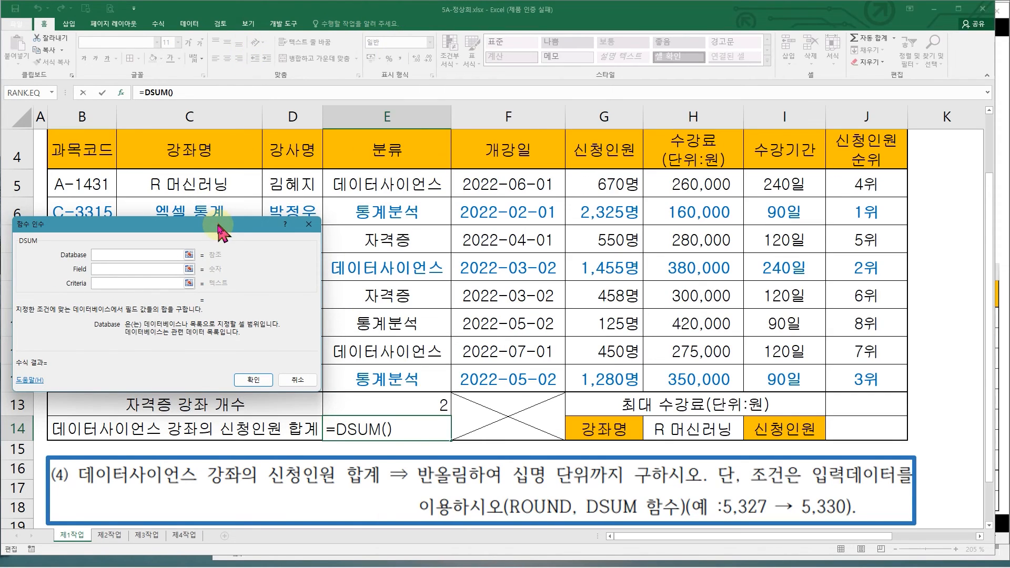
drag(212, 225, 342, 216)
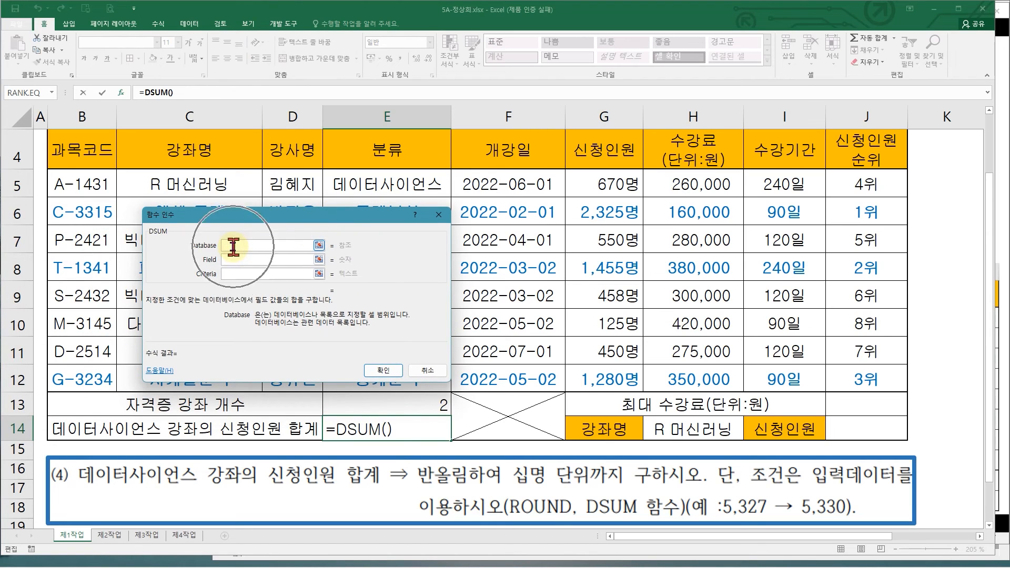
drag(94, 154, 652, 385)
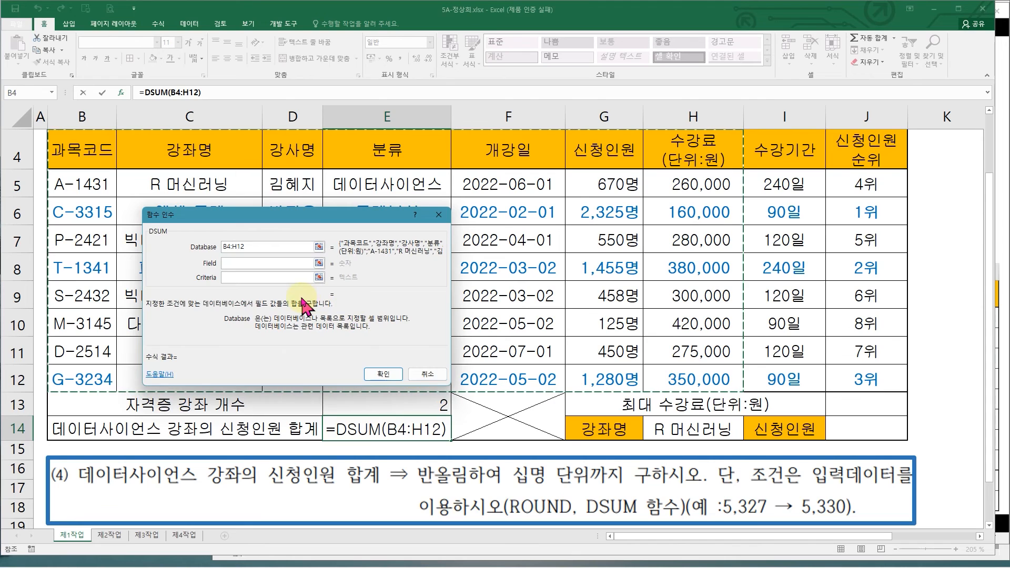
mouse_move(48, 129)
mouse_down()
mouse_move(597, 310)
mouse_move(671, 372)
mouse_move(740, 392)
mouse_up()
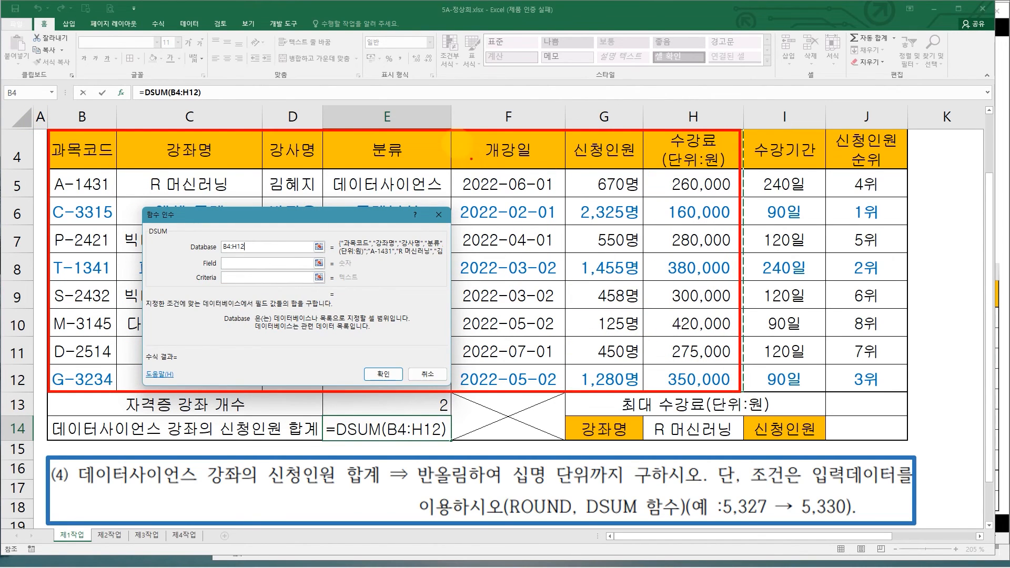
mouse_move(449, 131)
mouse_down()
mouse_move(342, 225)
mouse_move(297, 244)
mouse_up()
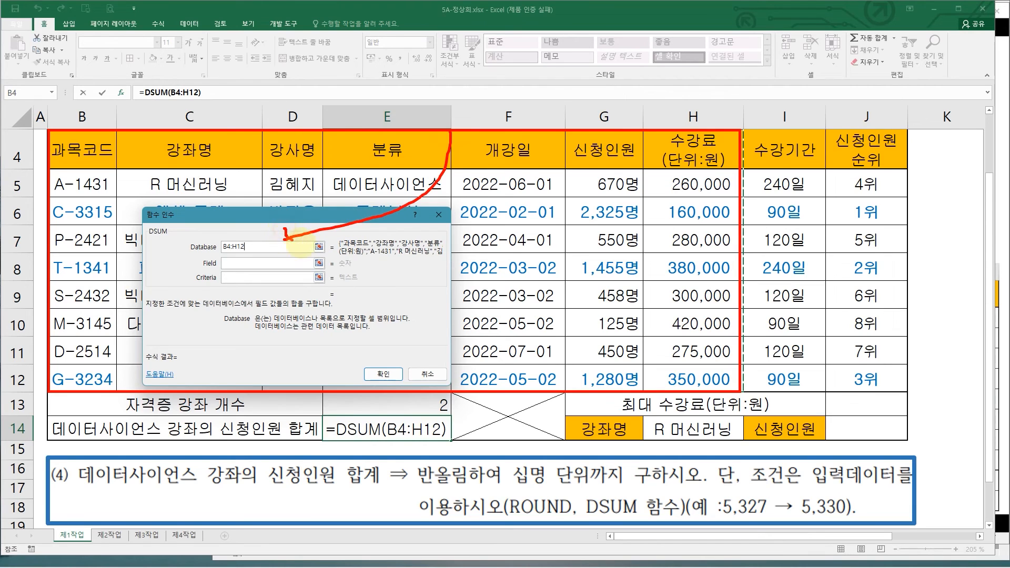
key(Escape)
Set the Field argument to the 신청인원 header G4
click(237, 262)
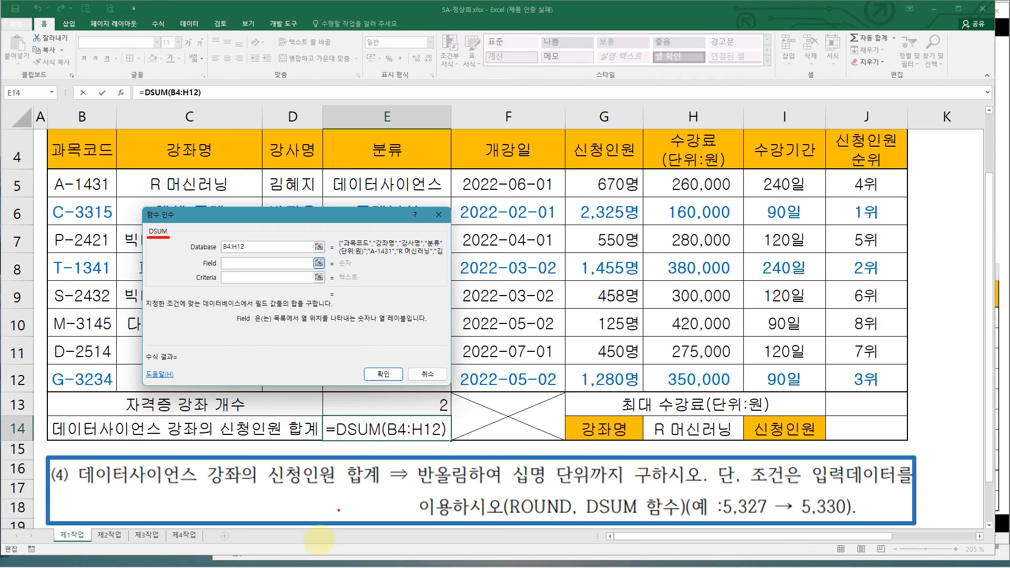
drag(265, 456, 384, 490)
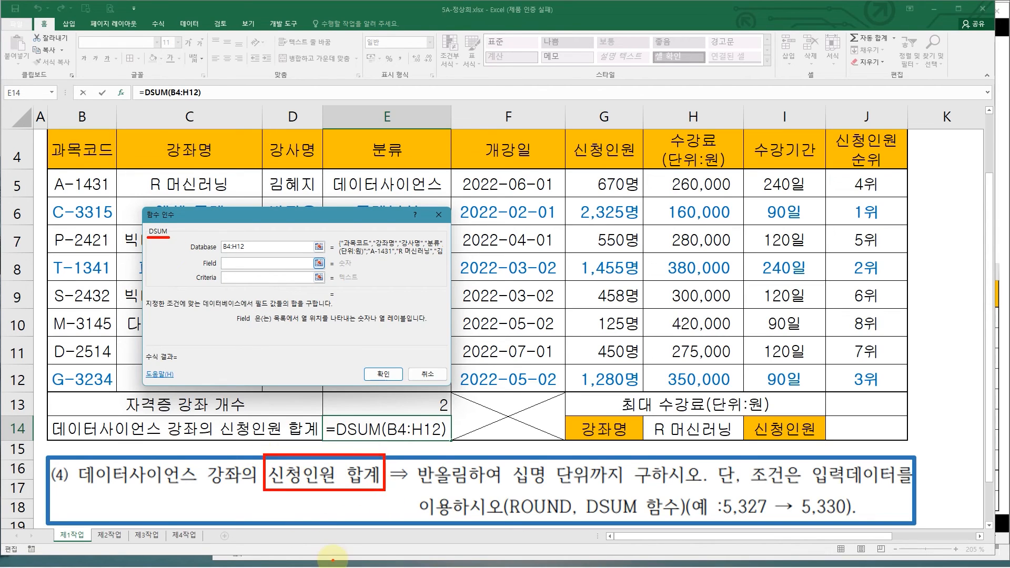
mouse_move(568, 135)
mouse_down()
mouse_move(637, 168)
mouse_move(513, 210)
mouse_move(263, 262)
mouse_up()
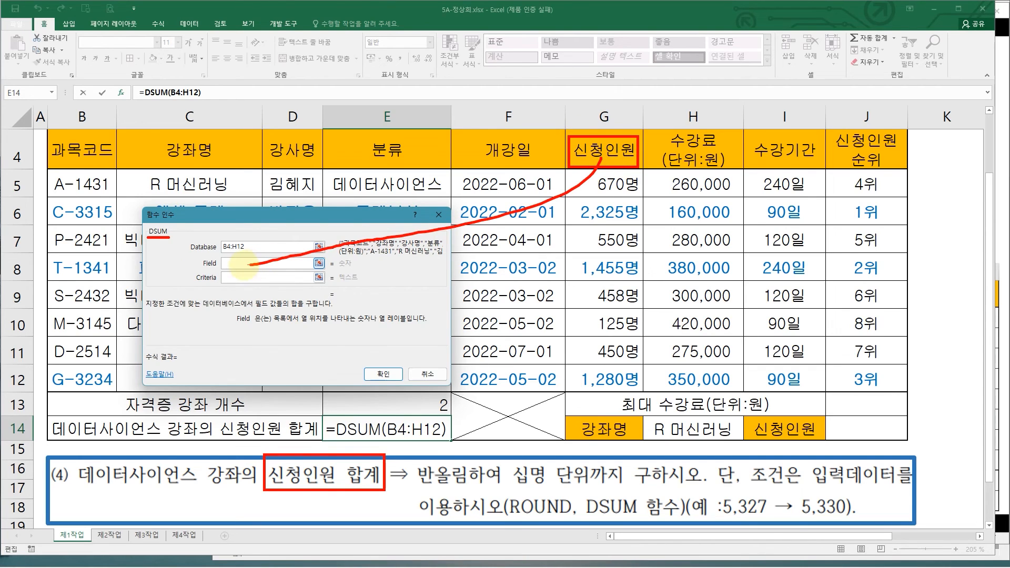
key(Escape)
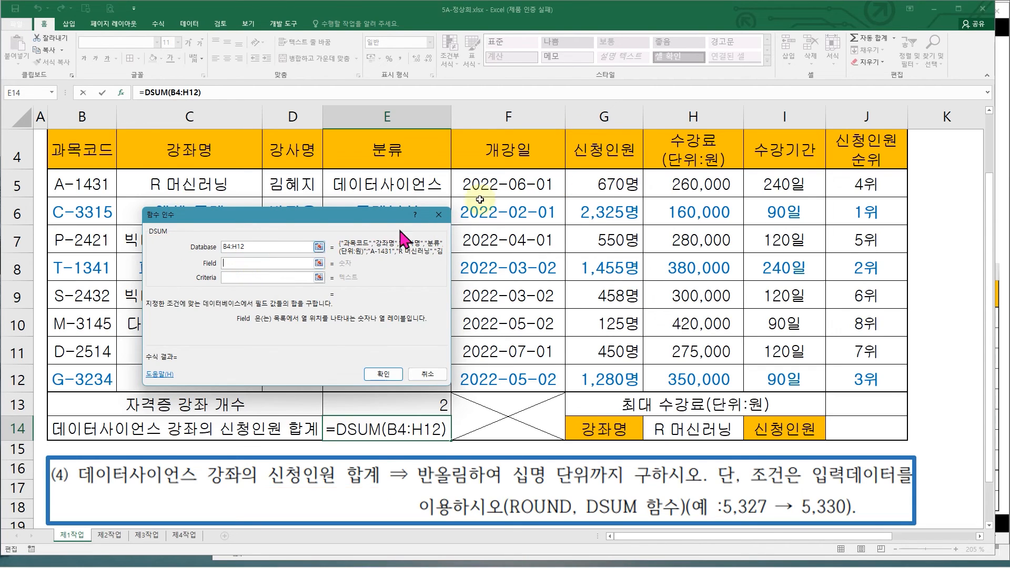
click(575, 156)
Set Criteria to E4:E5 (분류 = 데이터사이언스), previewing a total of 2575
click(262, 277)
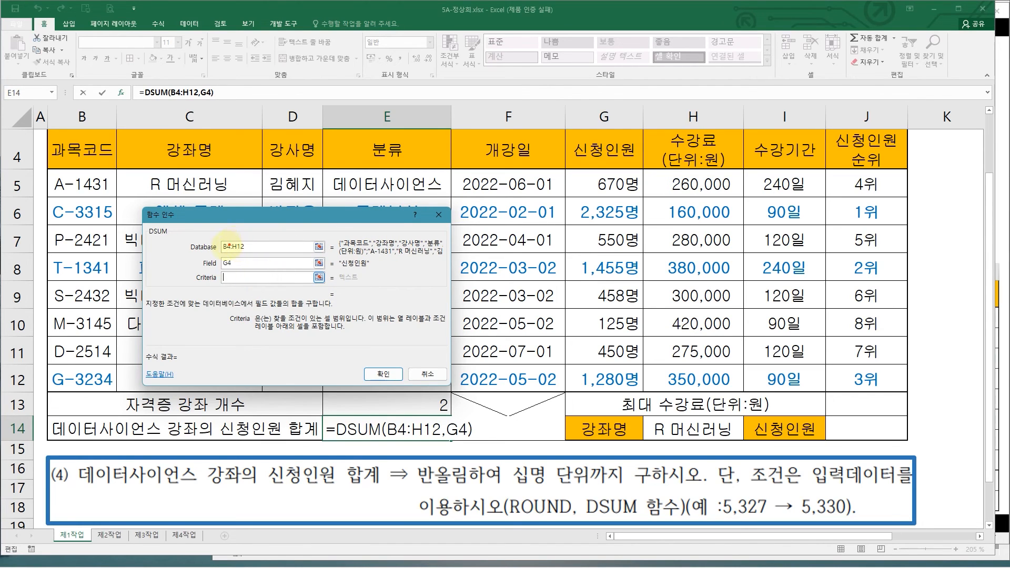
drag(216, 255, 246, 270)
drag(558, 167, 642, 391)
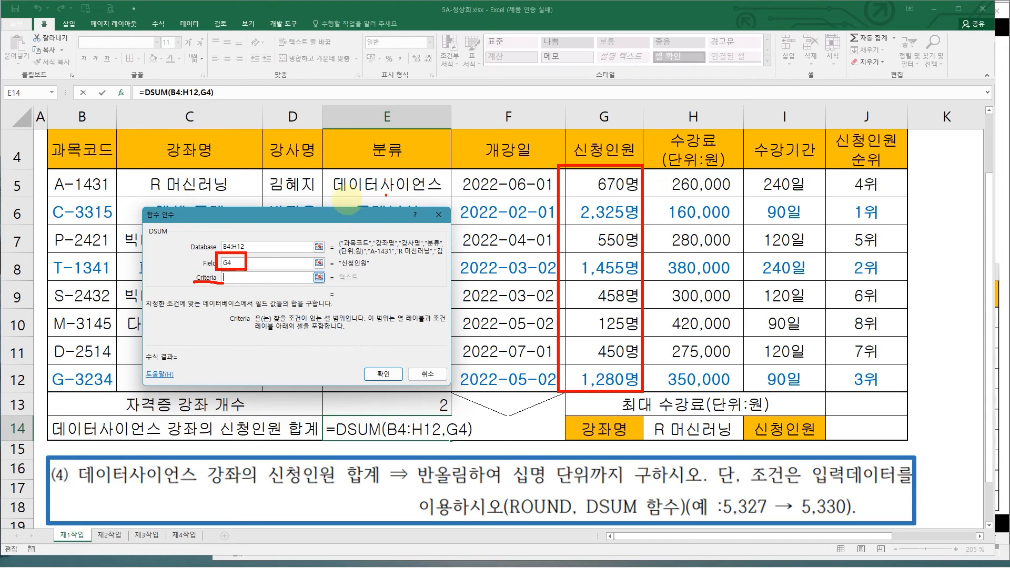
key(Escape)
drag(77, 461, 243, 490)
key(Escape)
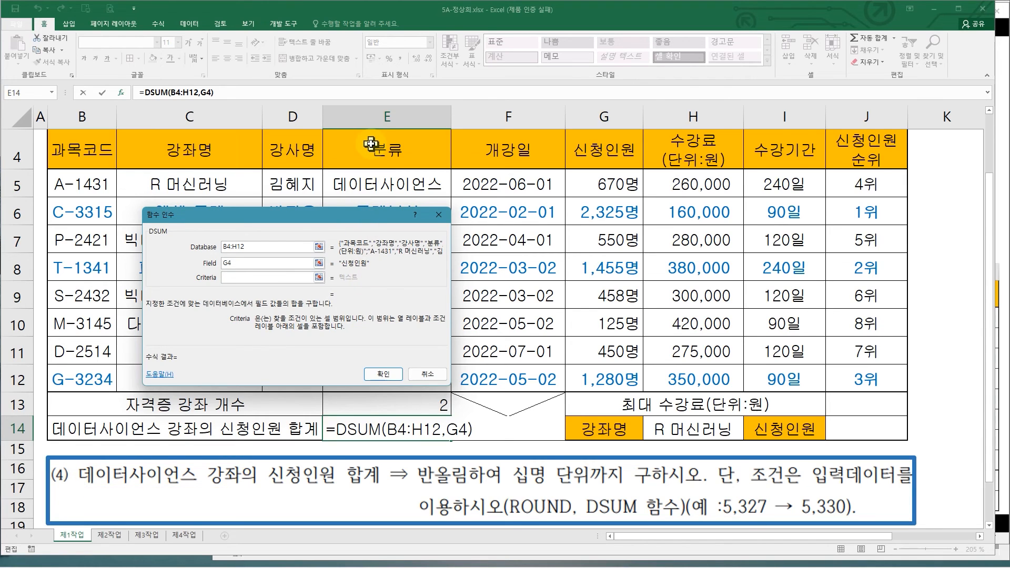
drag(371, 143, 363, 192)
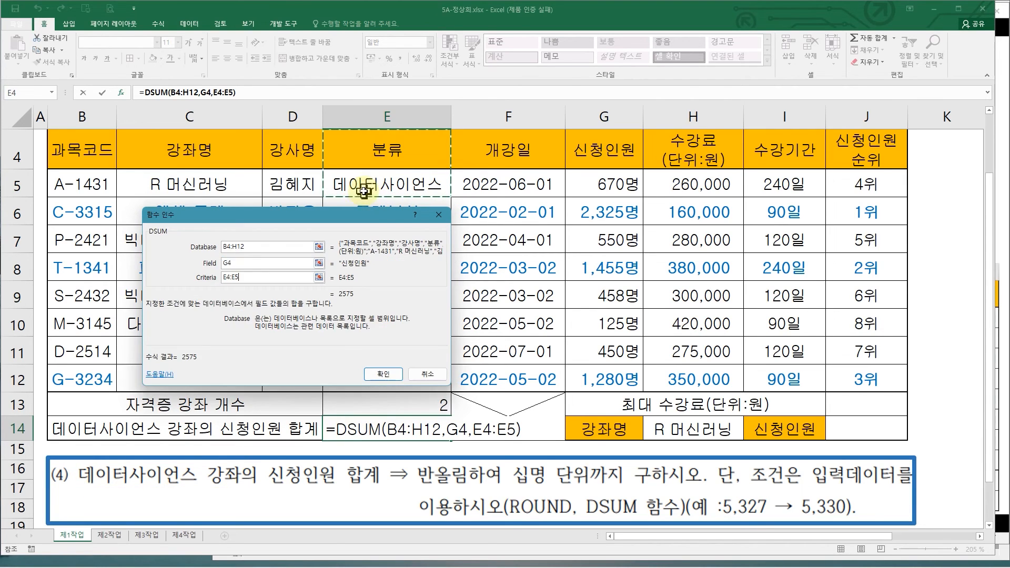
drag(320, 129, 451, 196)
drag(356, 190, 263, 260)
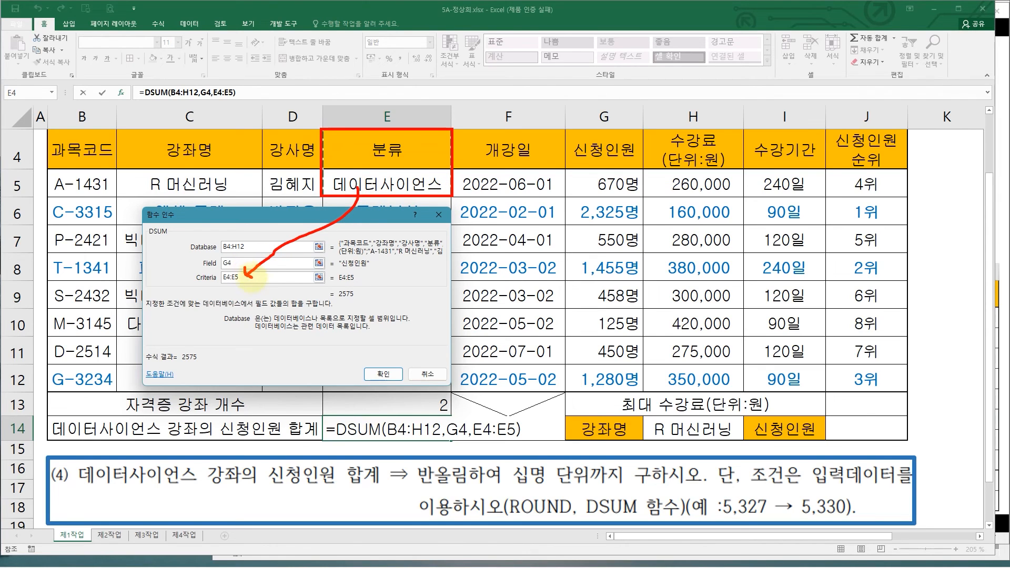
key(Escape)
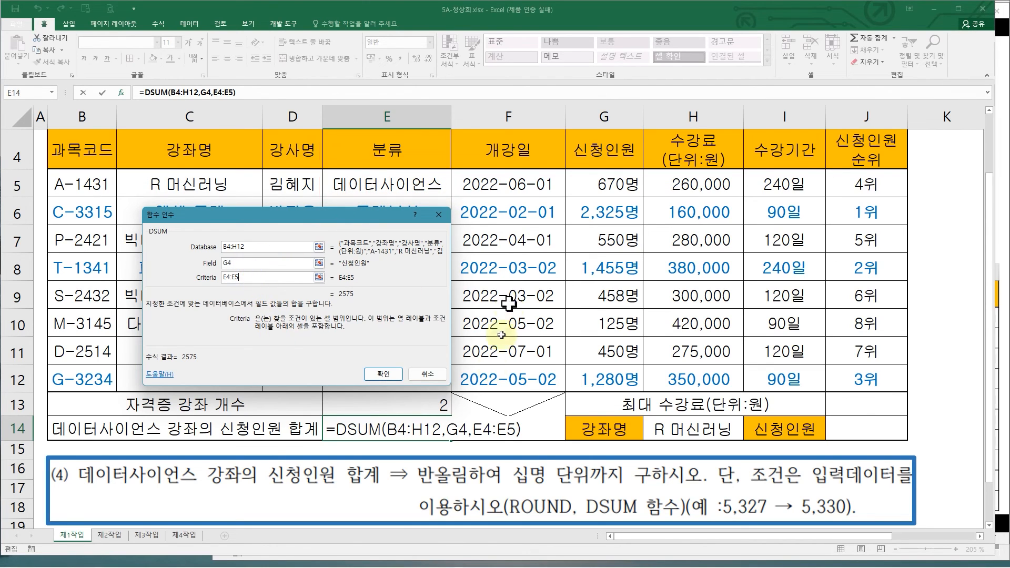
click(381, 374)
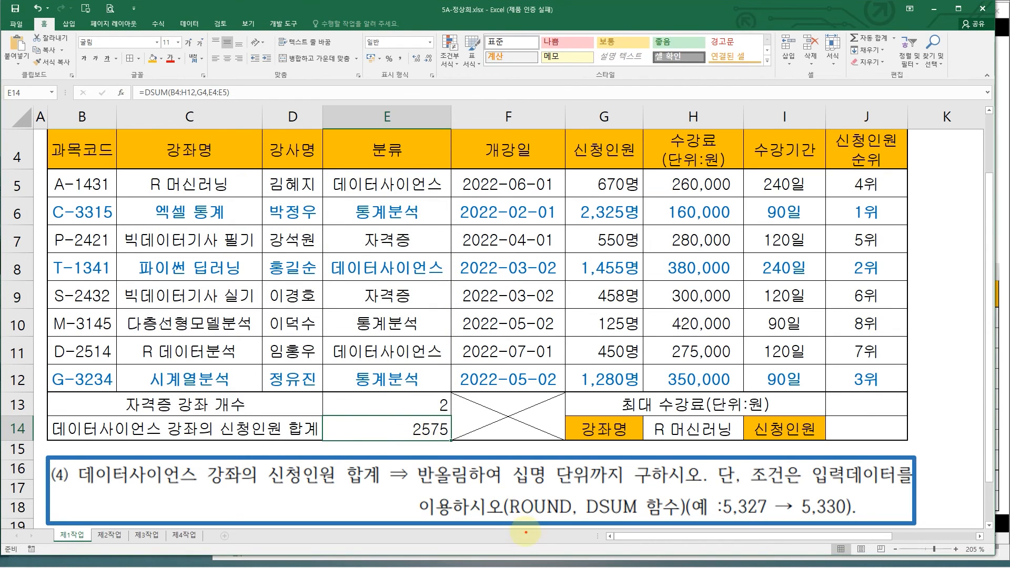
mouse_move(498, 491)
mouse_down()
mouse_move(558, 522)
mouse_move(572, 516)
mouse_up()
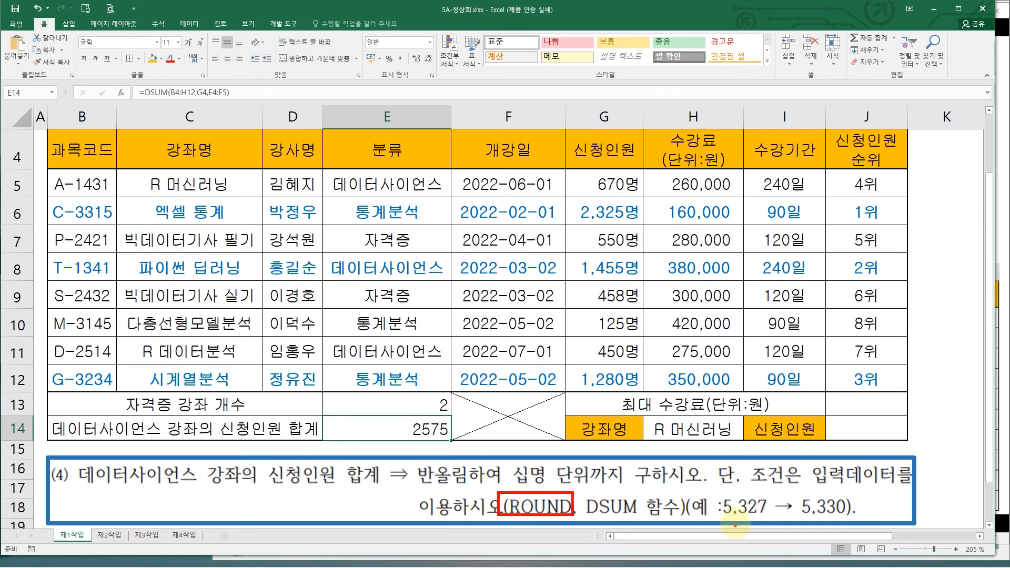
drag(509, 460, 587, 489)
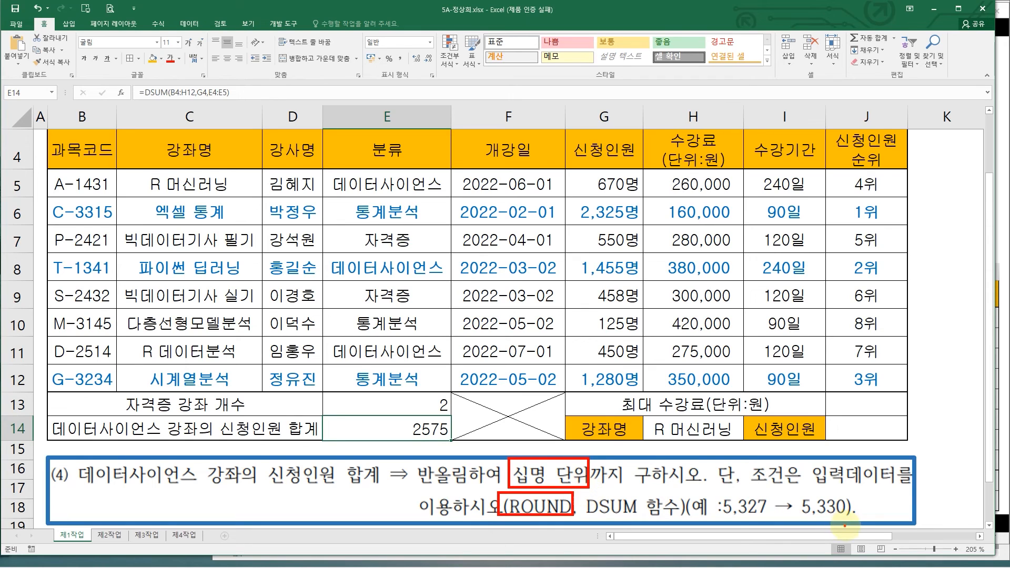
mouse_move(714, 490)
mouse_down()
mouse_move(787, 524)
mouse_move(772, 519)
mouse_up()
key(Escape)
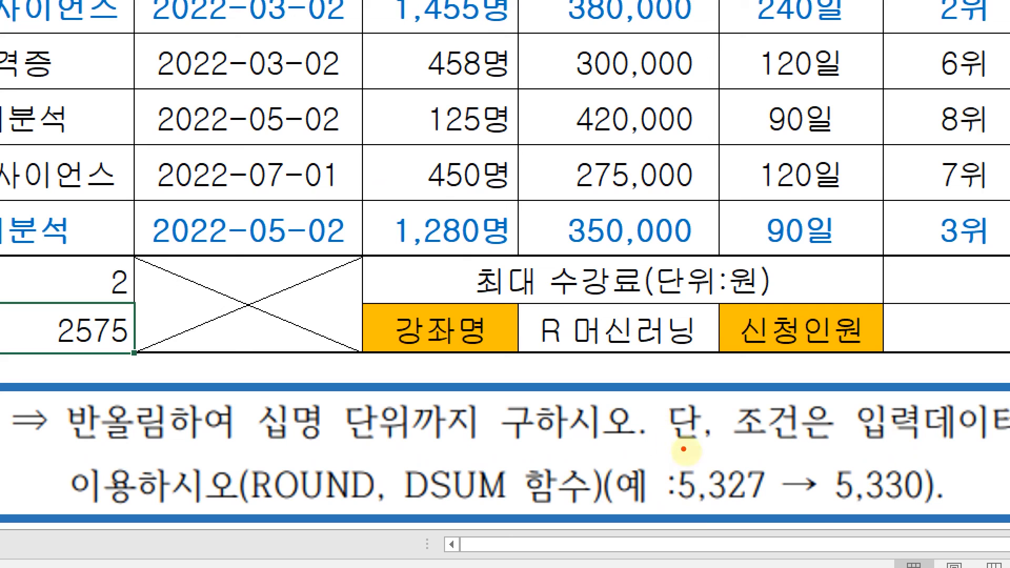
drag(669, 455, 764, 506)
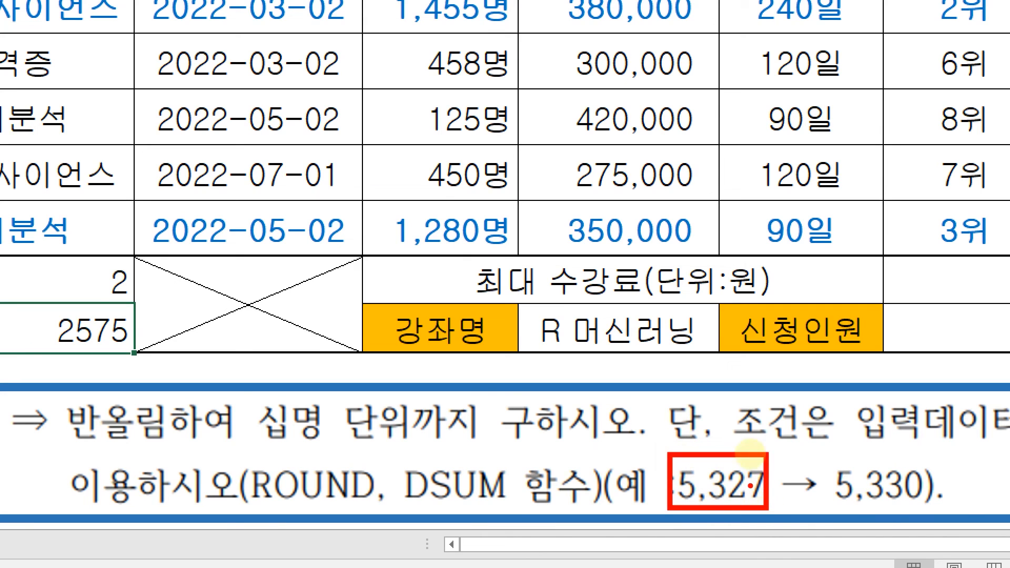
drag(751, 439, 757, 467)
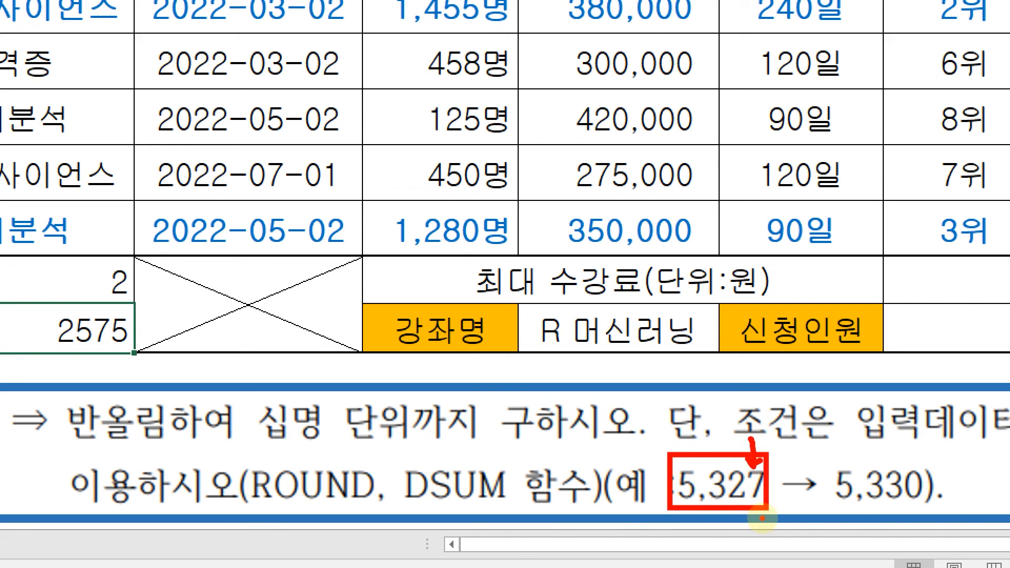
click(757, 479)
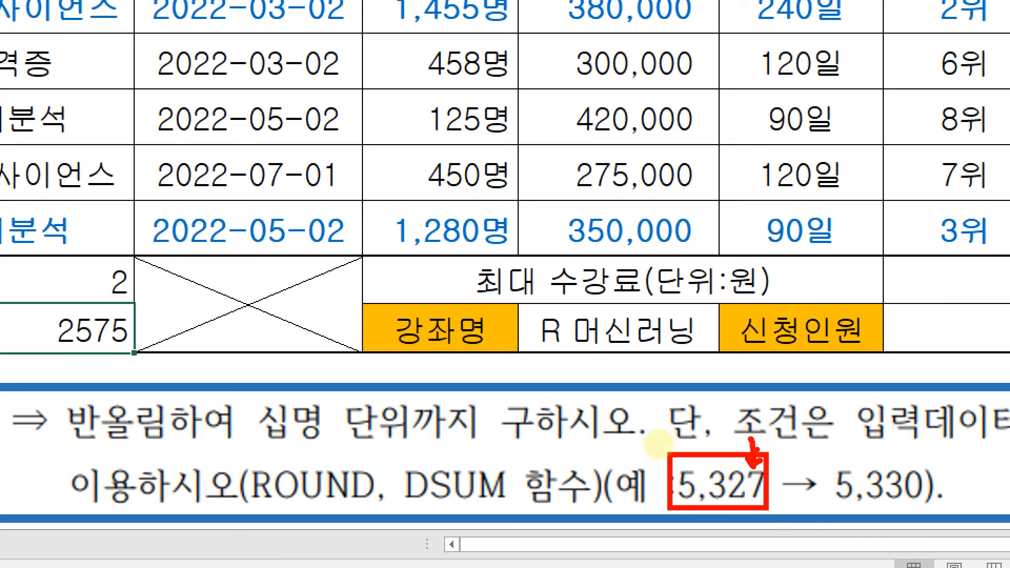
drag(261, 502, 355, 502)
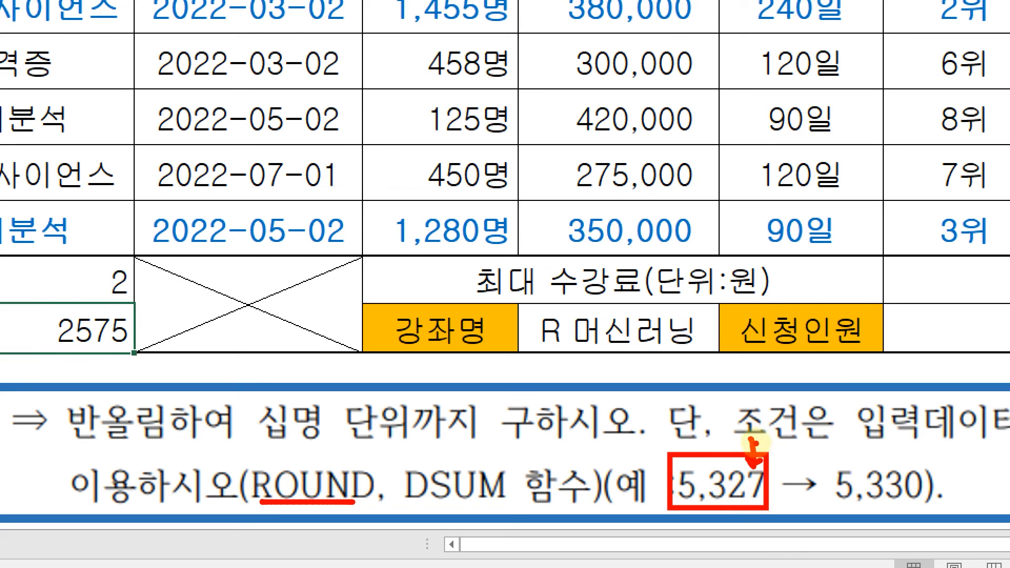
mouse_move(754, 436)
mouse_down()
mouse_move(741, 406)
mouse_move(727, 433)
mouse_up()
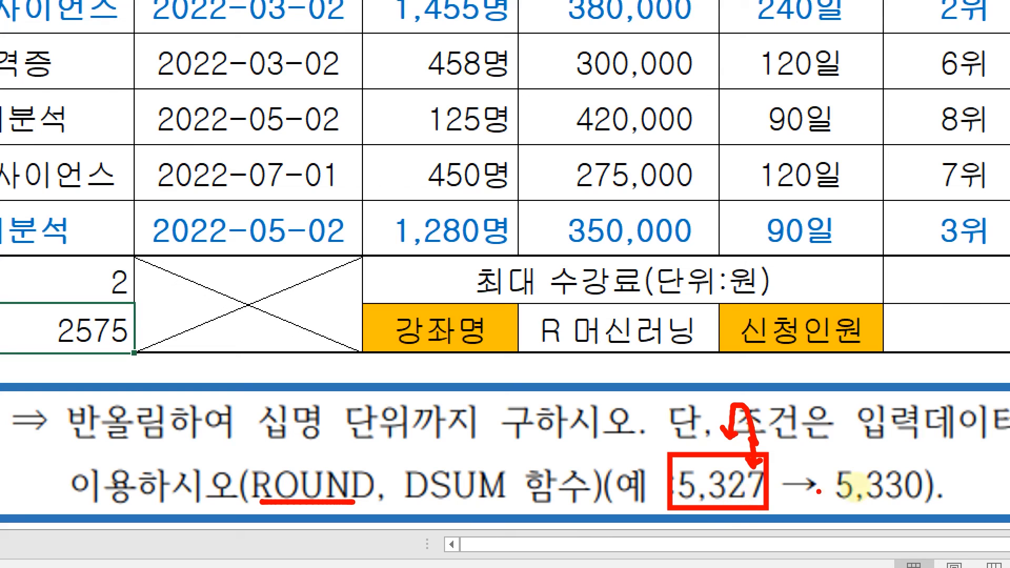
drag(822, 459, 929, 508)
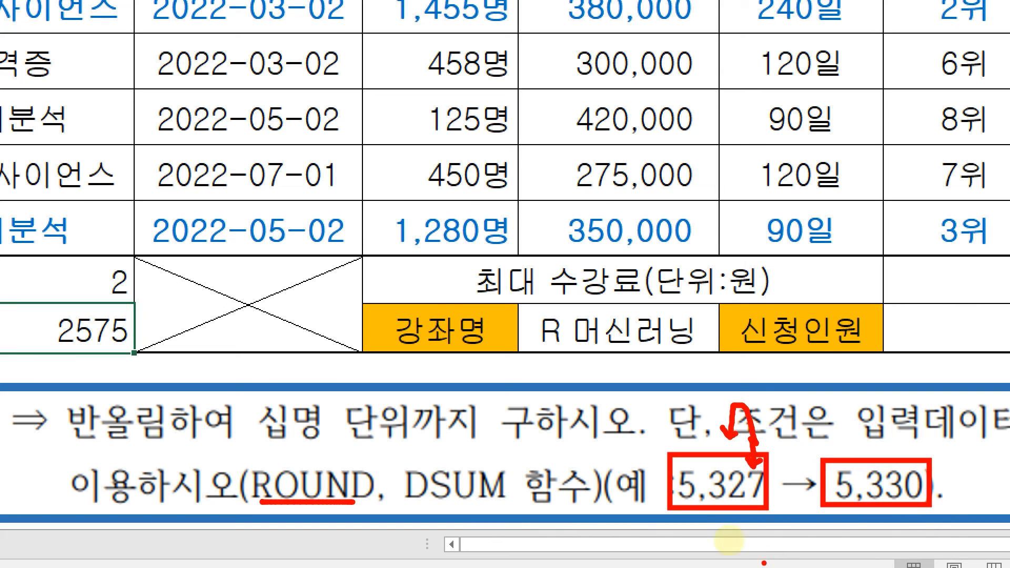
mouse_move(44, 309)
mouse_down()
mouse_move(142, 355)
mouse_move(141, 303)
mouse_move(131, 341)
mouse_up()
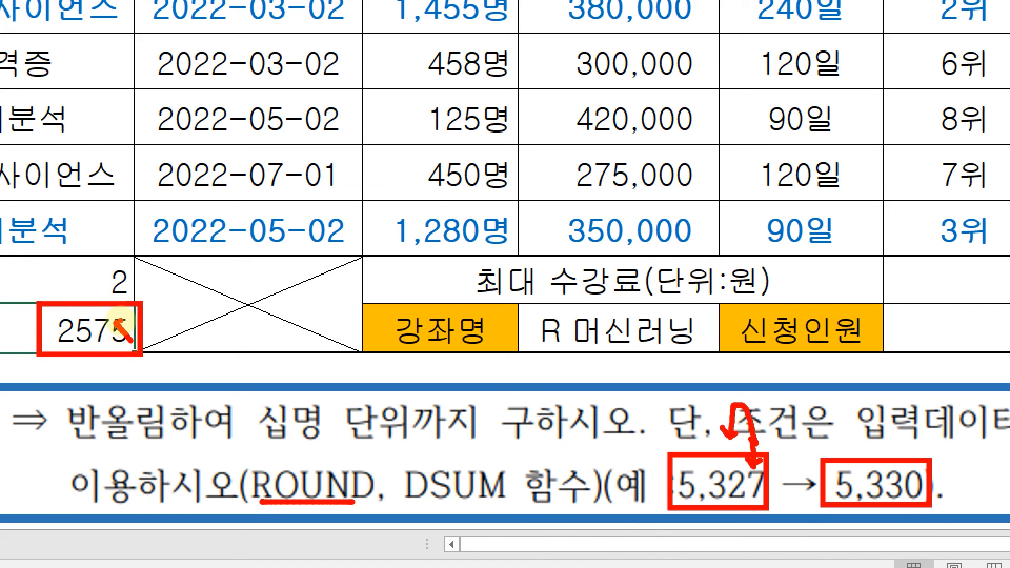
mouse_move(121, 311)
mouse_down()
mouse_move(109, 289)
mouse_move(100, 301)
mouse_move(118, 301)
mouse_up()
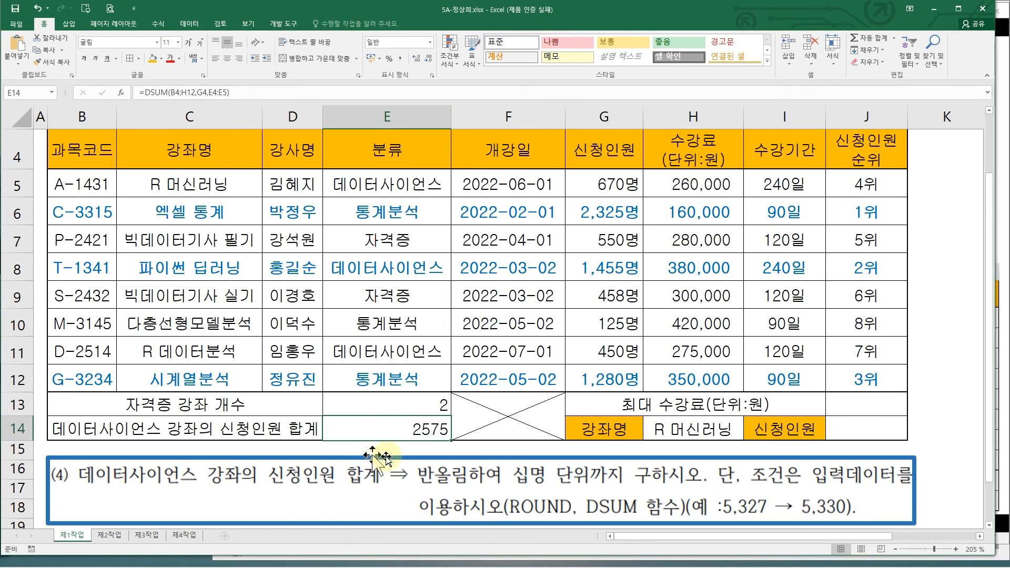
Edit E14 to wrap the DSUM formula inside ROUND
double_click(389, 423)
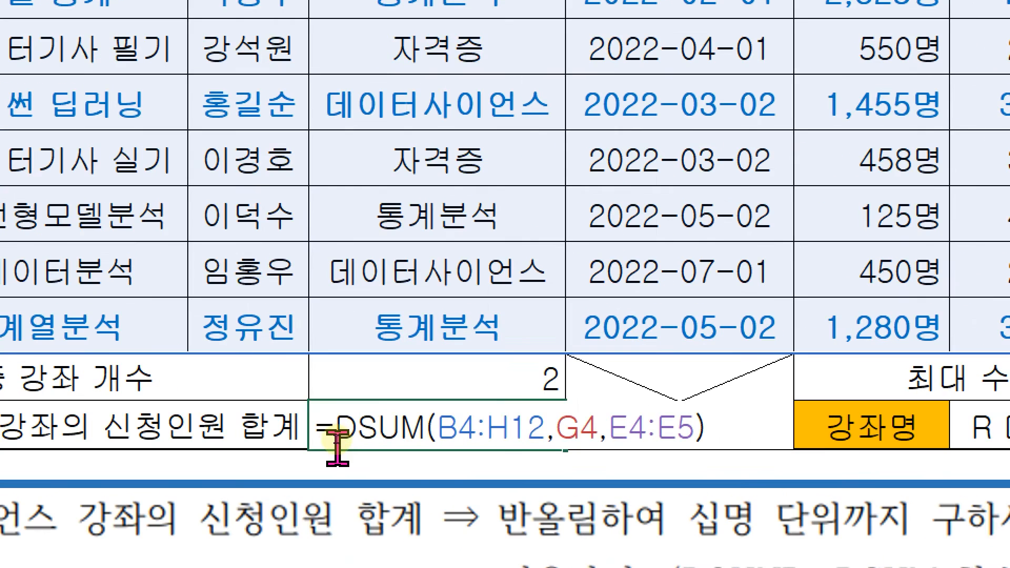
click(337, 448)
text(ro)
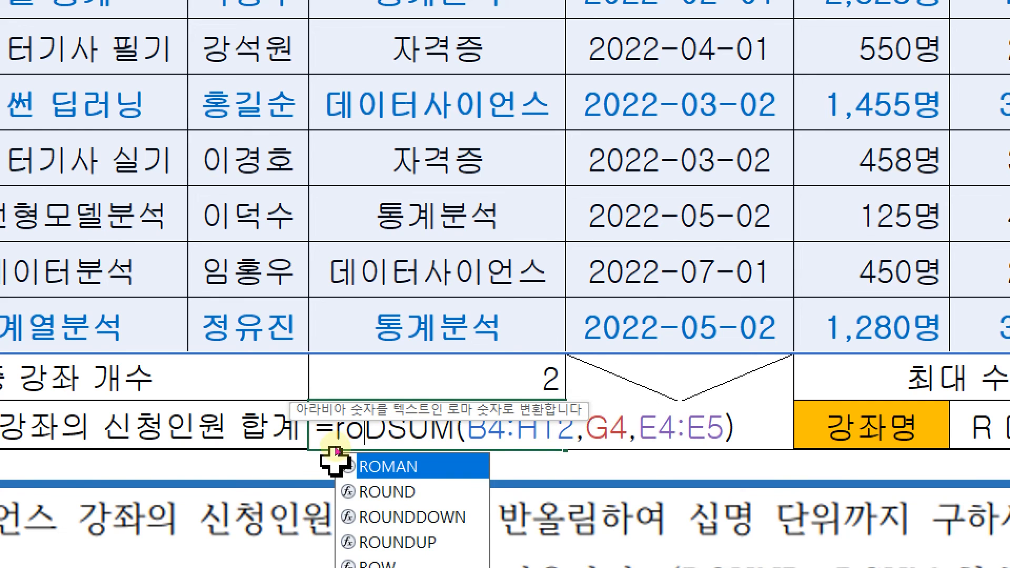
double_click(372, 492)
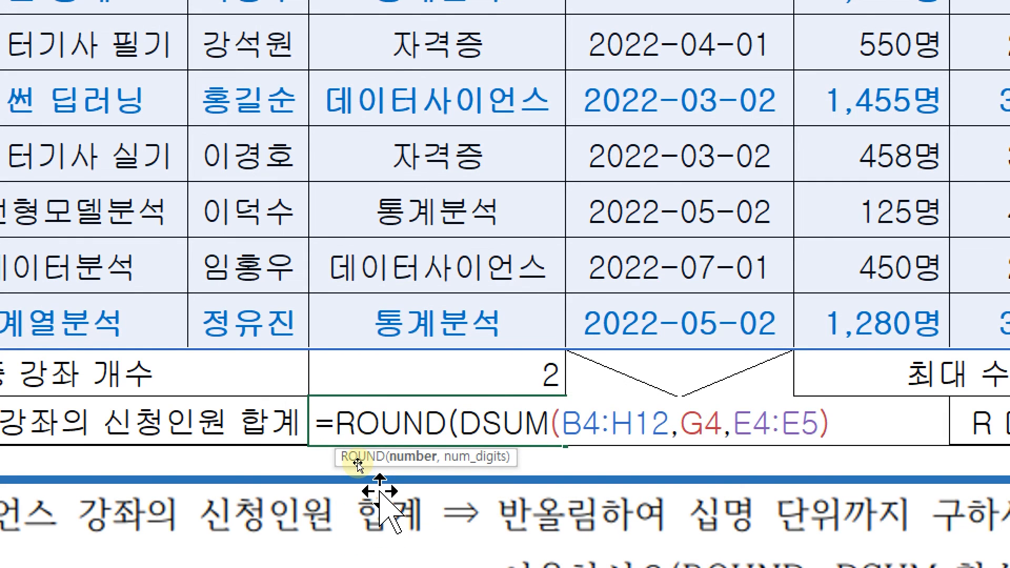
key(ctrl+2)
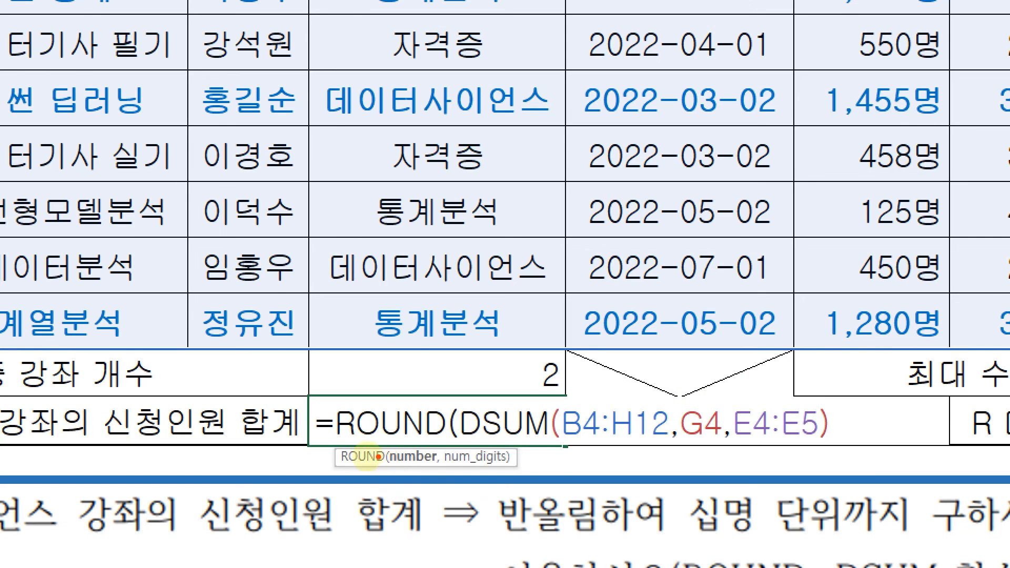
drag(375, 447, 519, 471)
key(Escape)
key(ctrl+4)
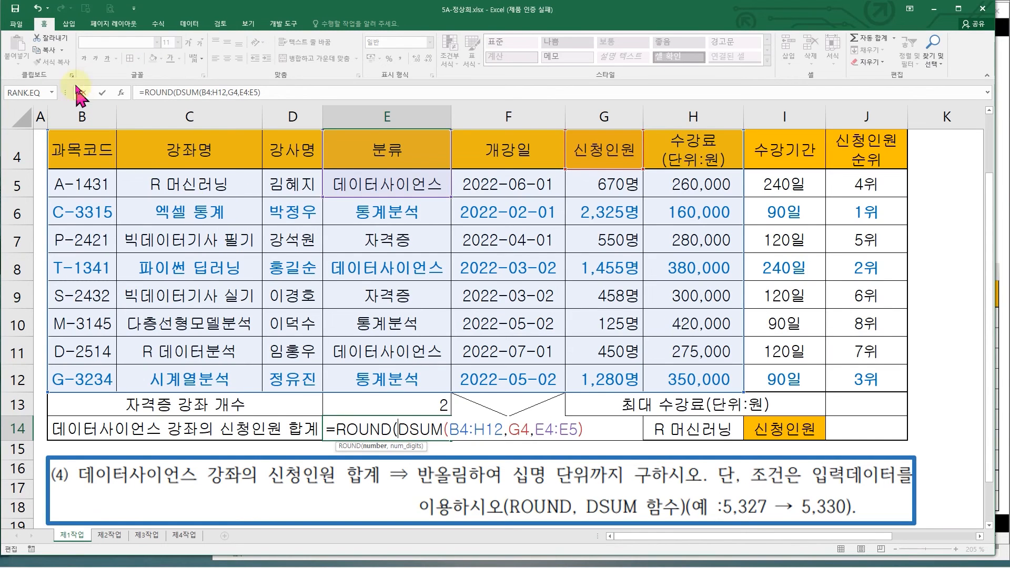
In the ROUND arguments, set Num_digits to -1 so 2575 becomes 2580
click(121, 94)
drag(259, 200, 479, 243)
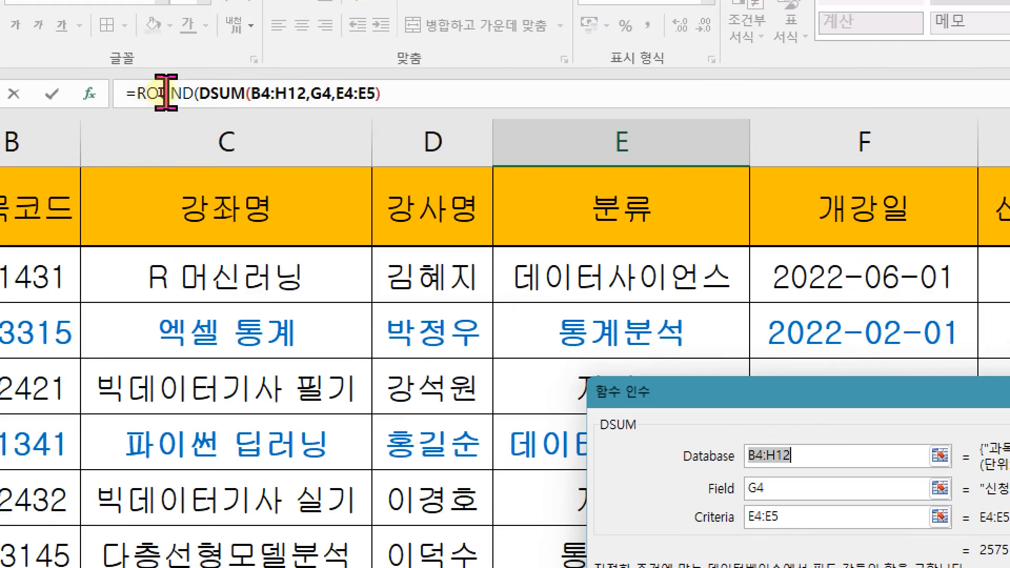
click(165, 93)
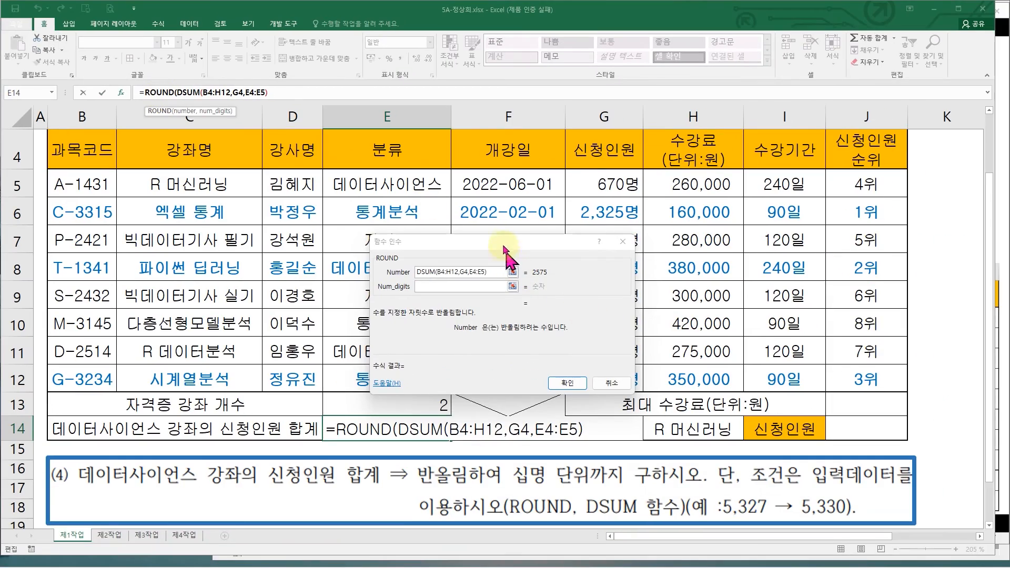
drag(503, 246, 442, 261)
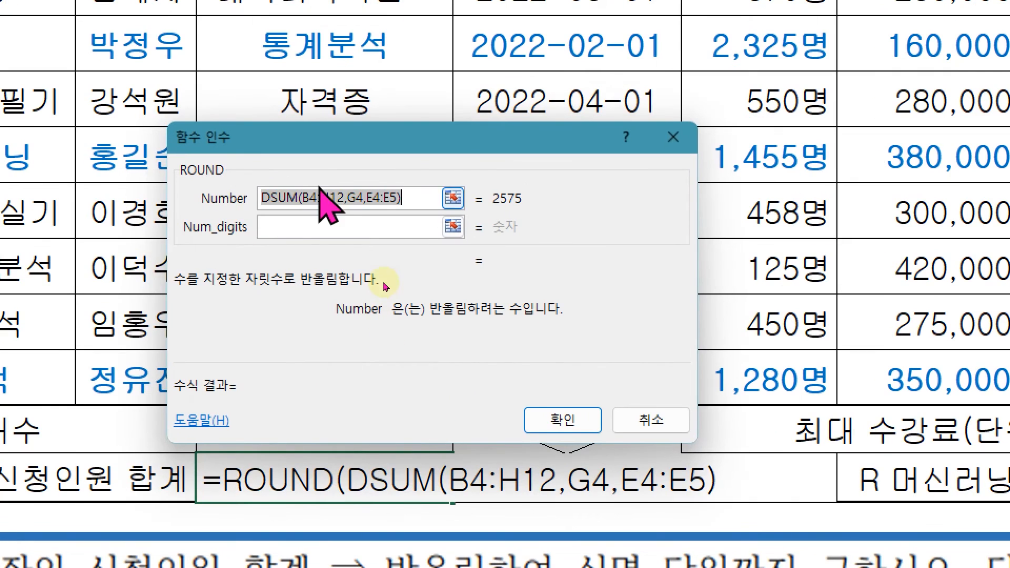
key(Tab)
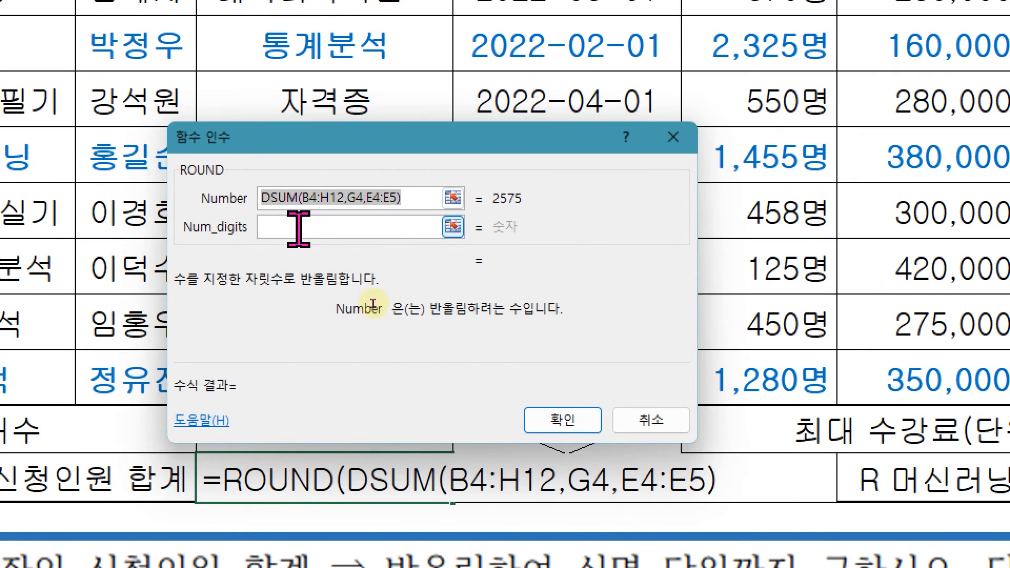
mouse_move(253, 188)
mouse_down()
mouse_move(269, 200)
mouse_move(408, 208)
mouse_up()
drag(486, 183, 527, 208)
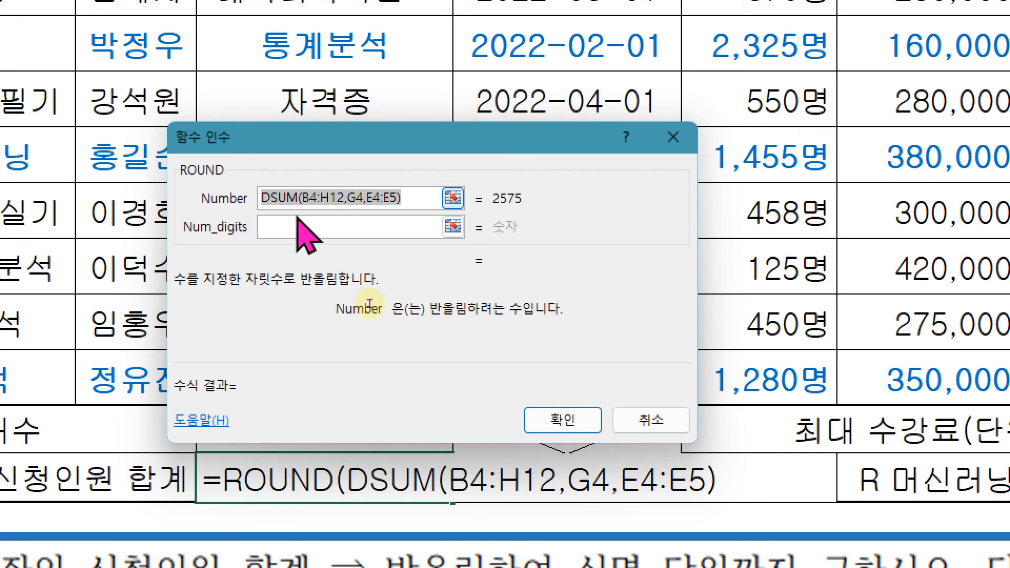
click(293, 227)
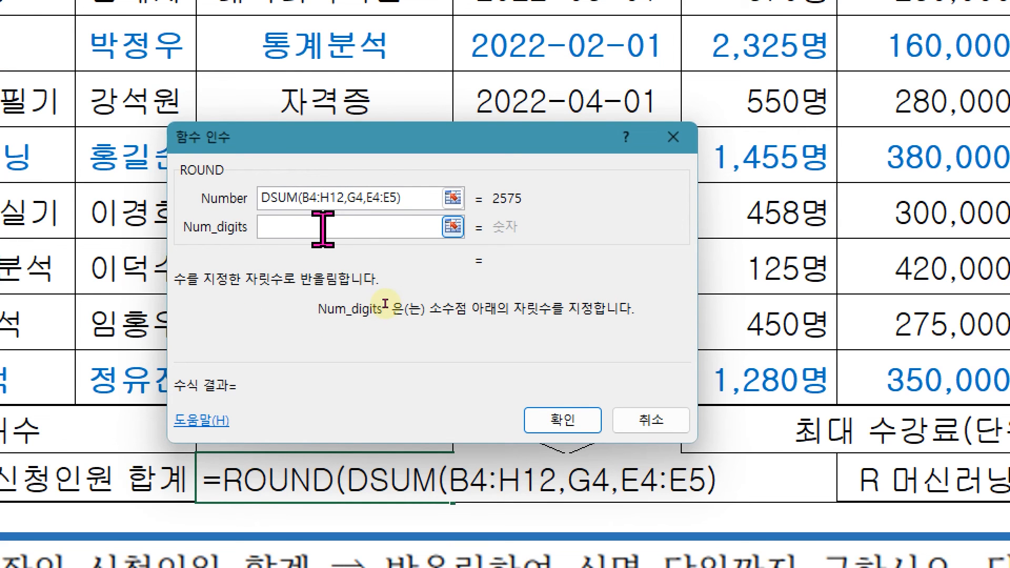
text(-1)
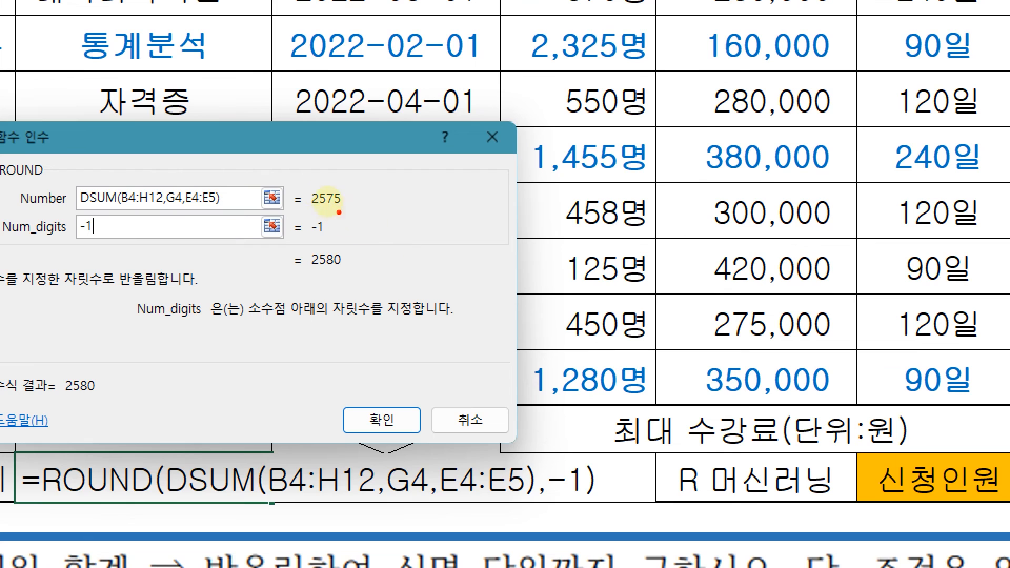
Compare Num_digits -2 (2600) and 0 (2575), then highlight the 최대 수강료(단위:원) task
drag(303, 179, 346, 209)
drag(306, 249, 350, 276)
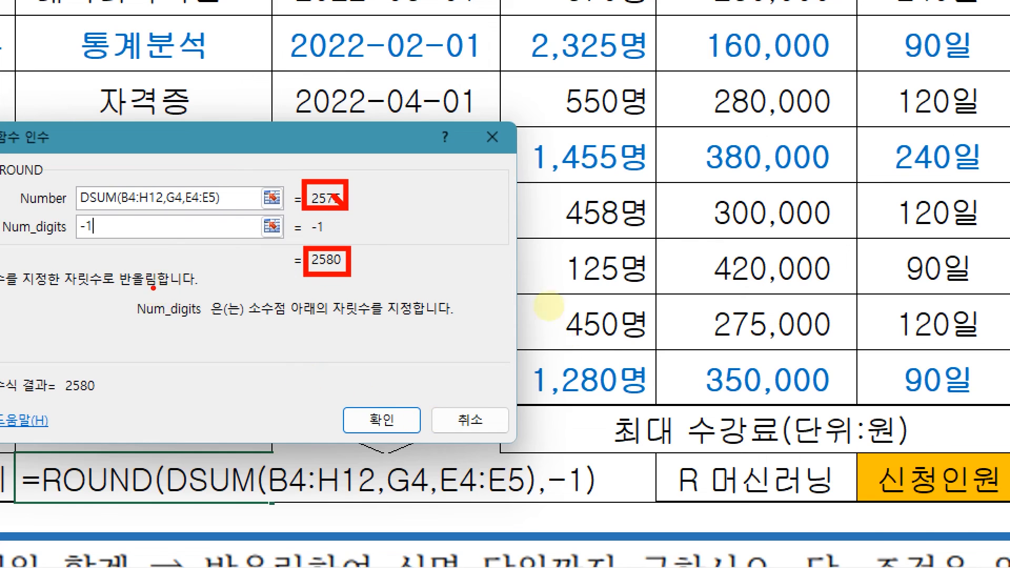
key(Escape)
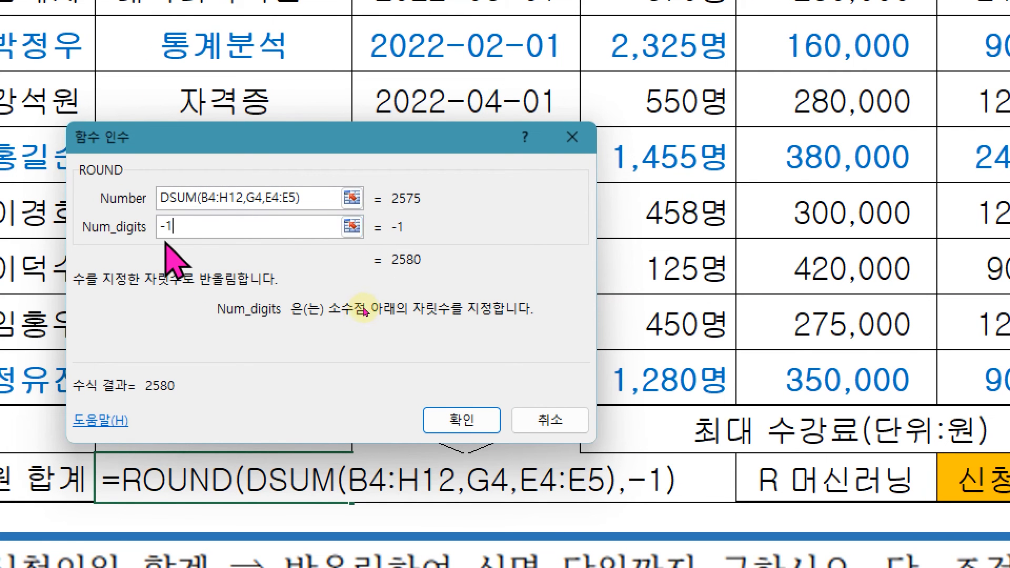
drag(195, 228, 132, 221)
text(-2)
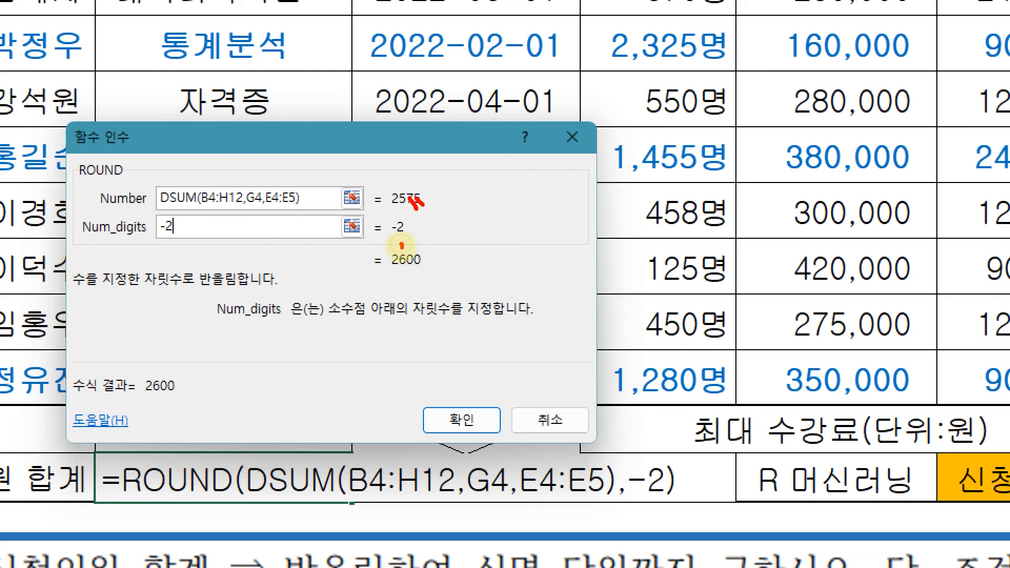
drag(394, 259, 436, 272)
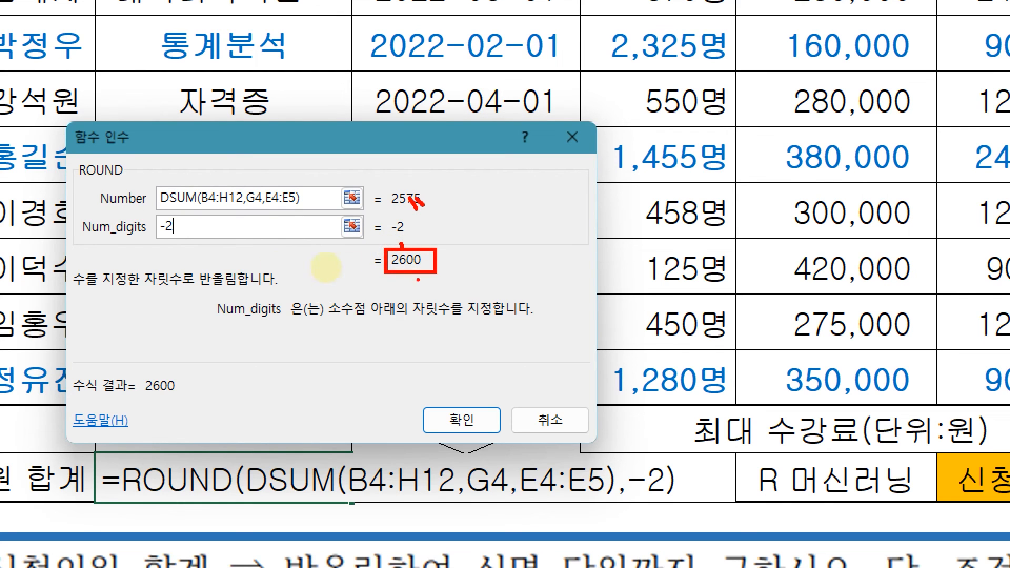
key(Escape)
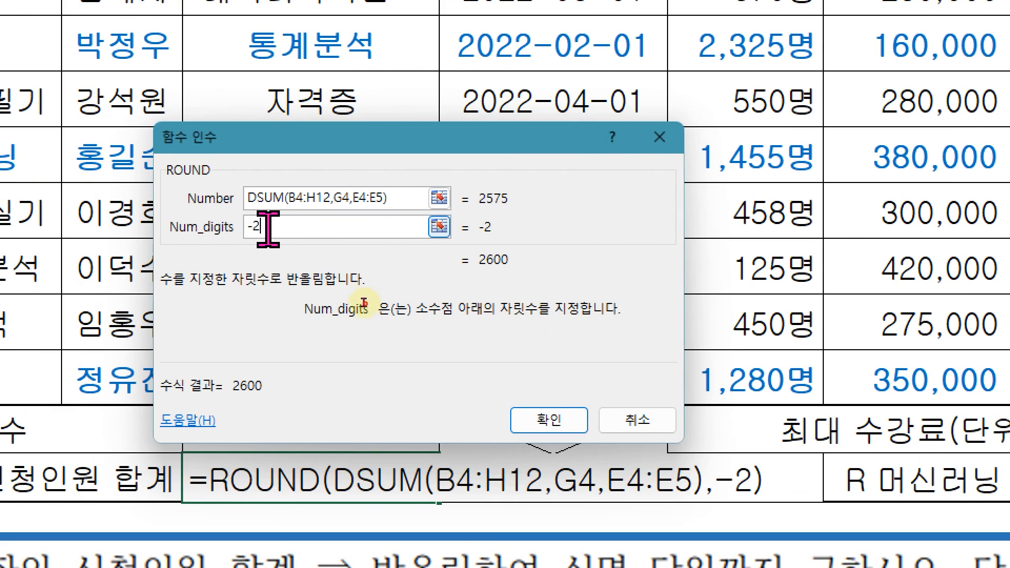
drag(177, 229, 153, 221)
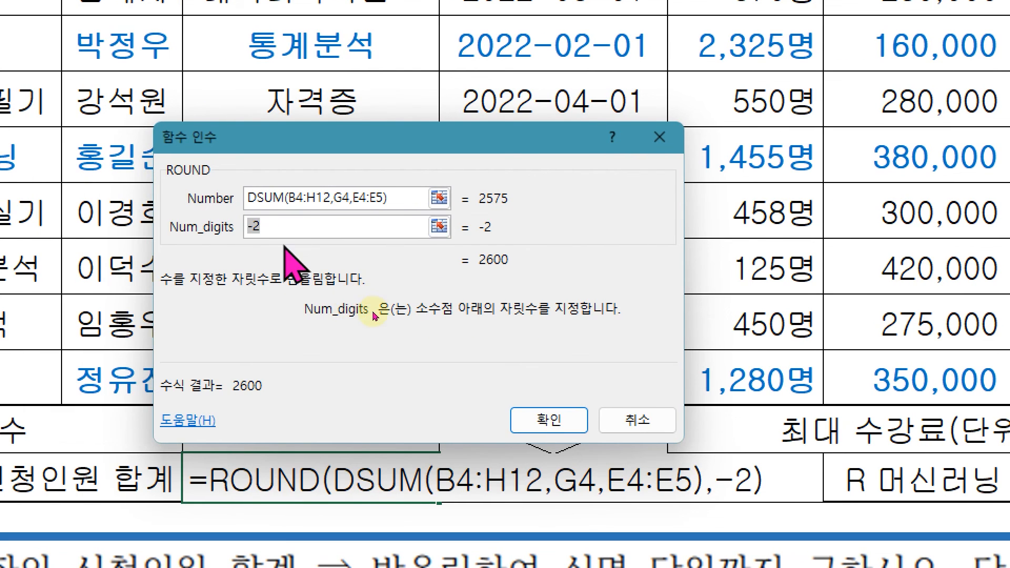
text(0)
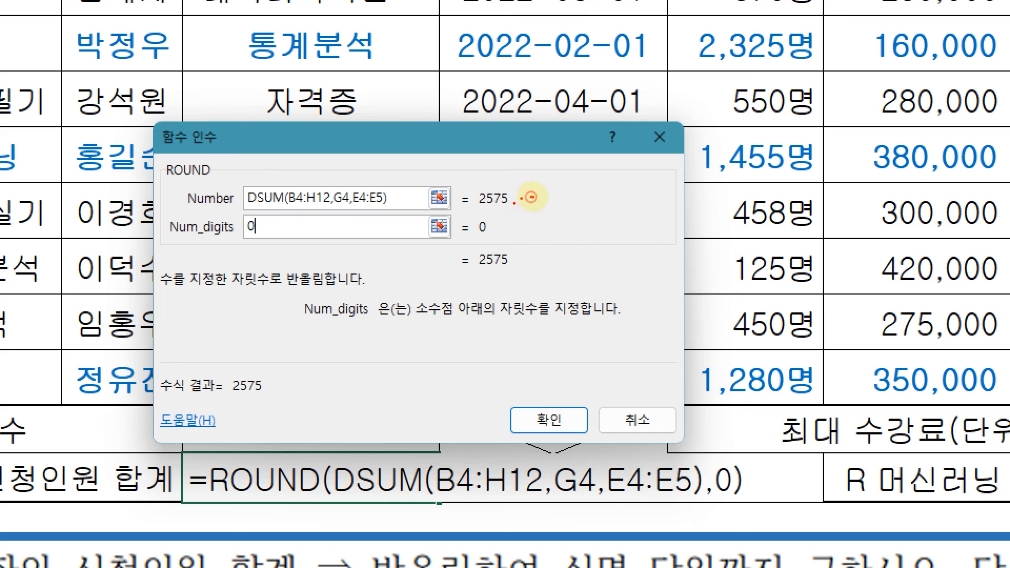
drag(465, 249, 515, 272)
key(Escape)
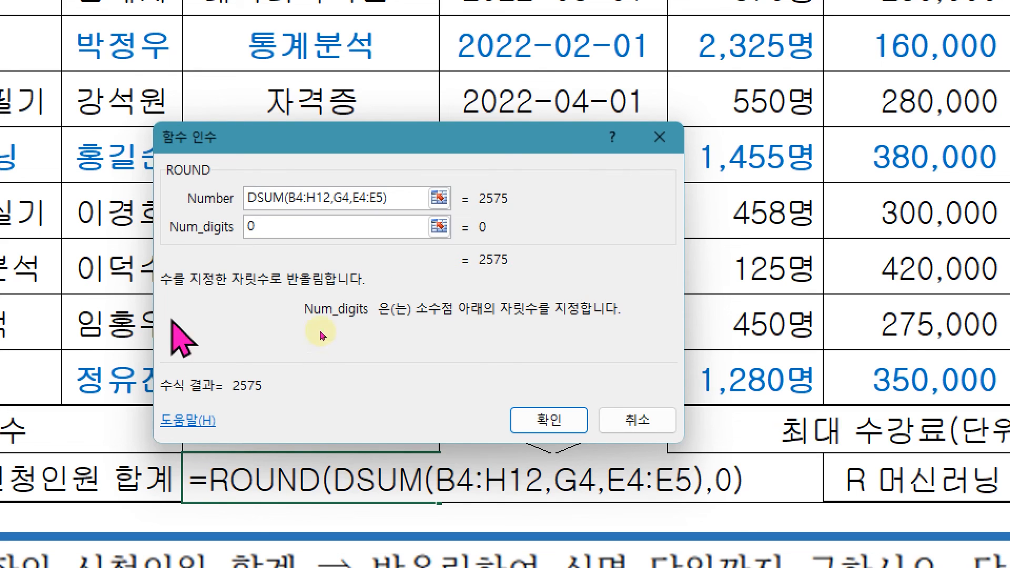
drag(259, 227, 157, 236)
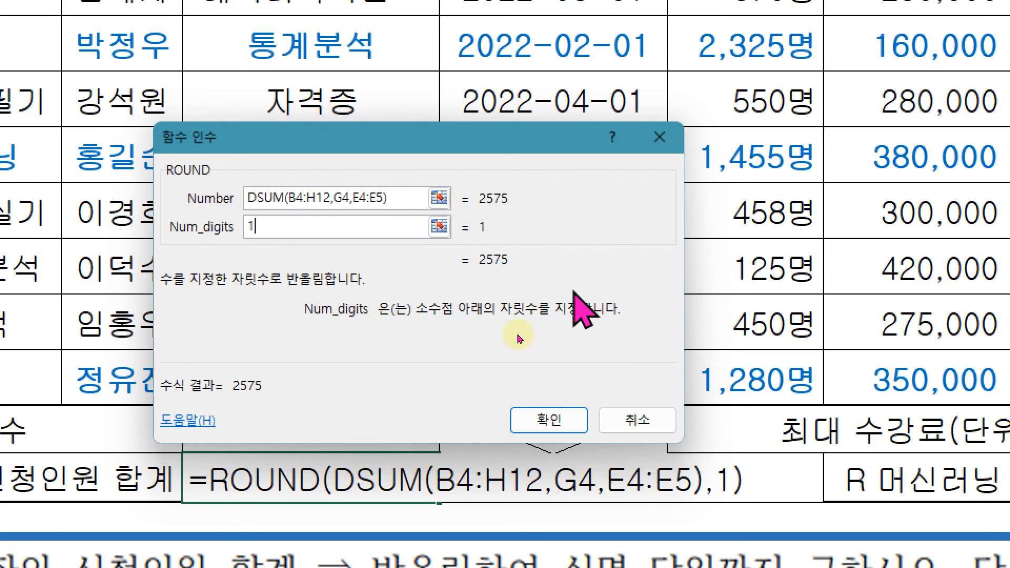
key(ctrl+2)
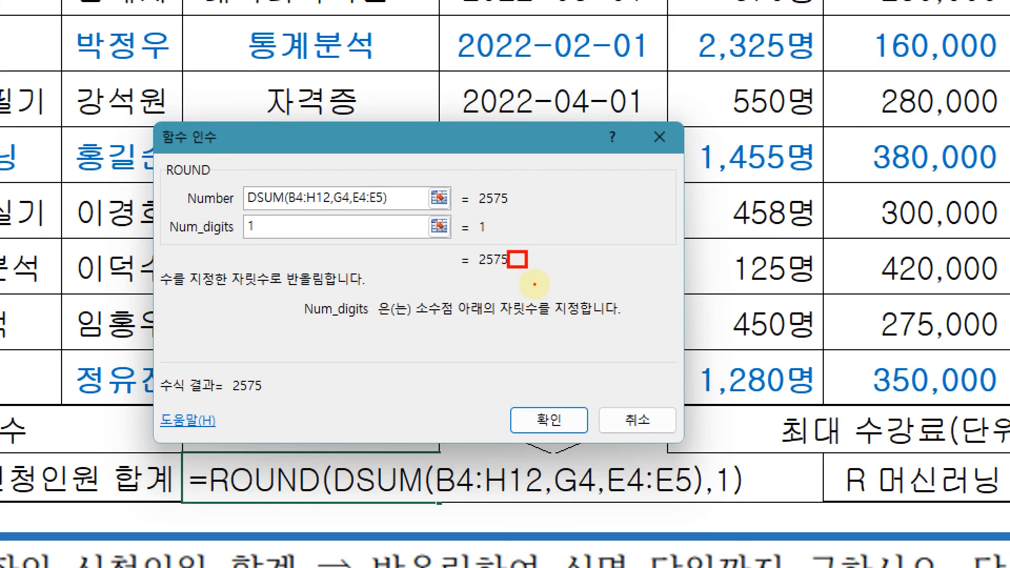
mouse_move(67, 467)
mouse_down()
mouse_move(190, 497)
mouse_move(284, 486)
mouse_move(728, 497)
mouse_up()
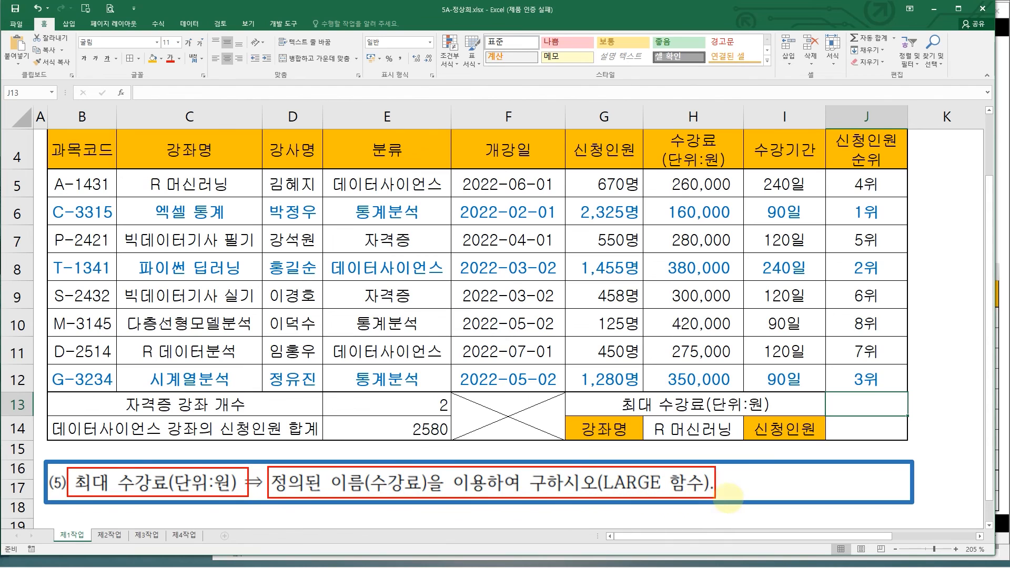
Start =LARGE() in J13 and open its arguments, pointing out the fee wording for Array
key(Escape)
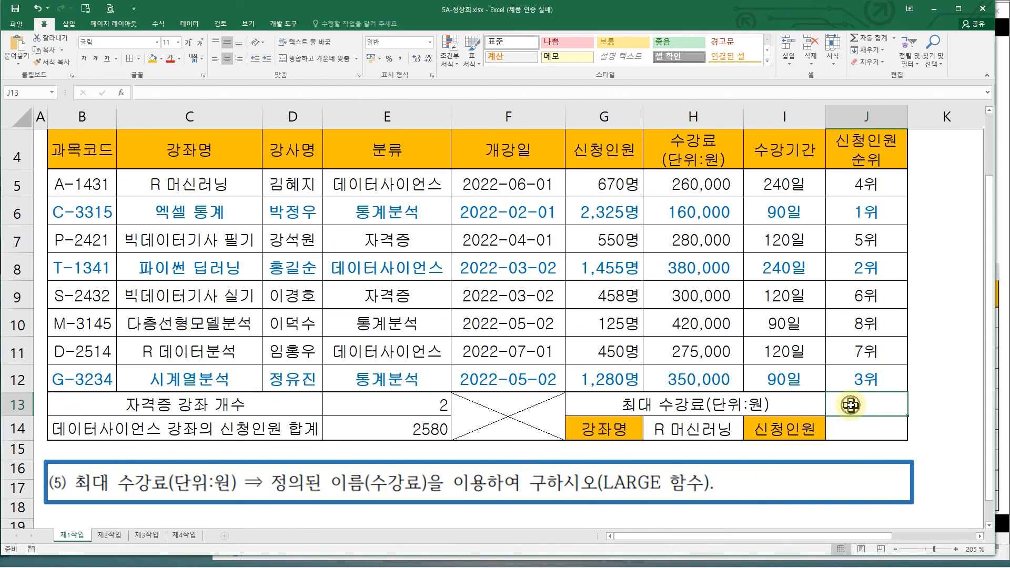
text(=)
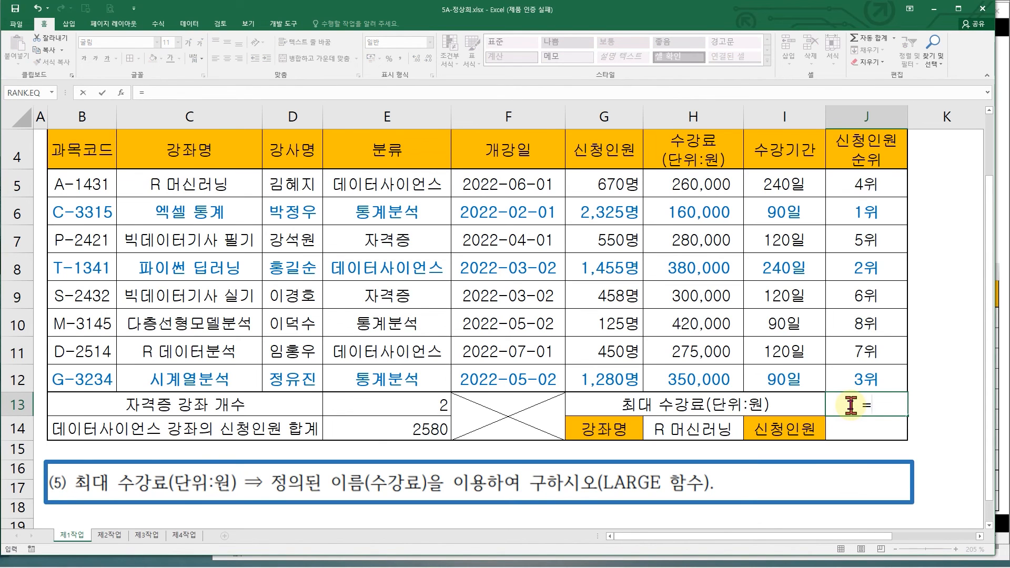
text(la)
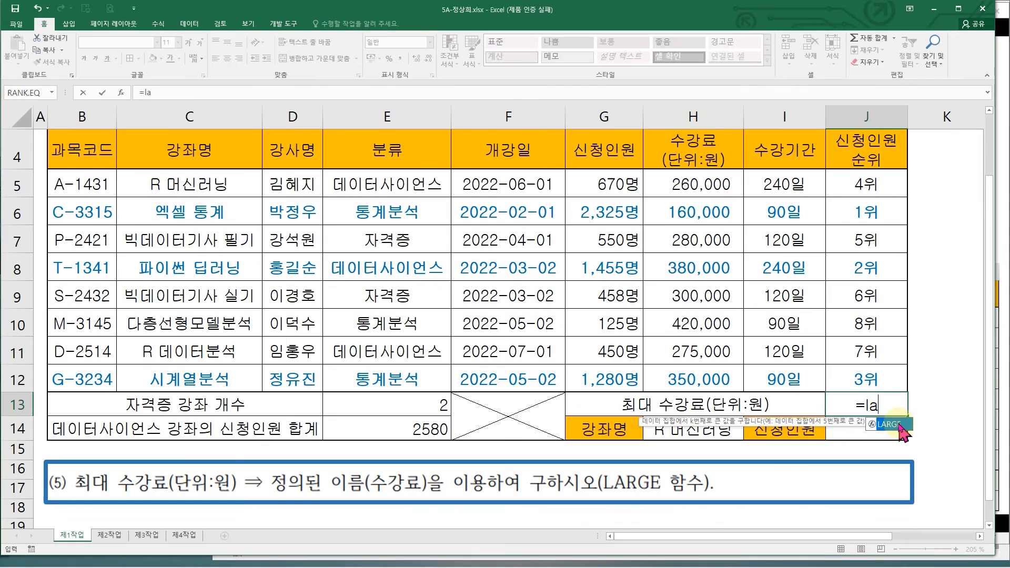
double_click(847, 435)
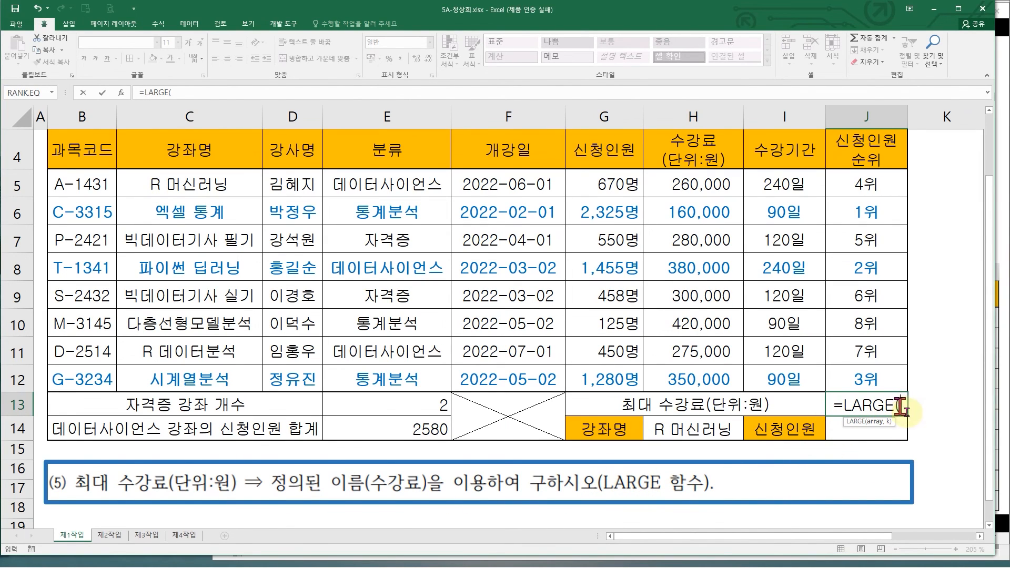
click(121, 94)
drag(451, 257, 590, 274)
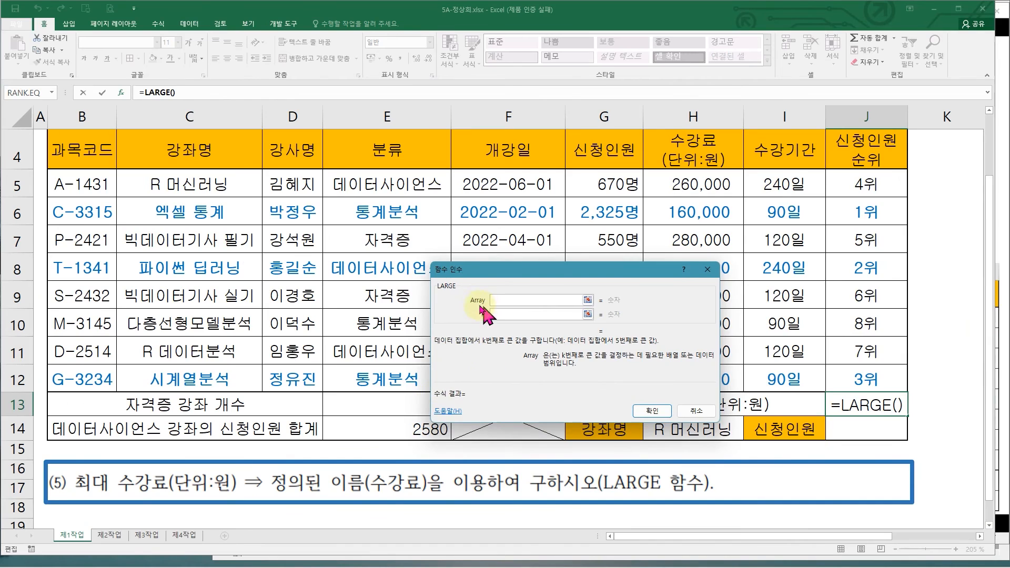
drag(462, 293, 542, 306)
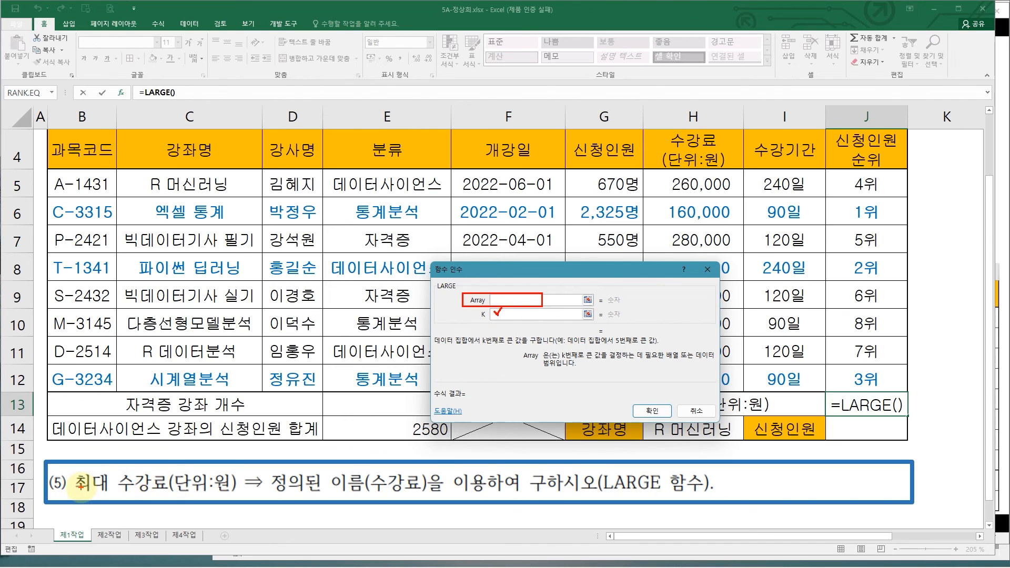
drag(72, 467, 243, 496)
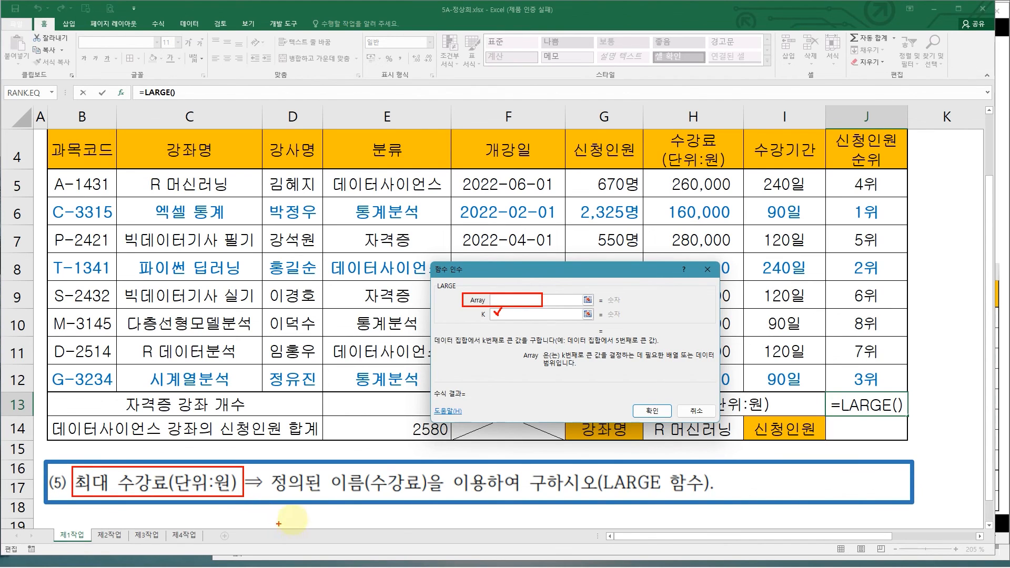
key(Escape)
click(498, 302)
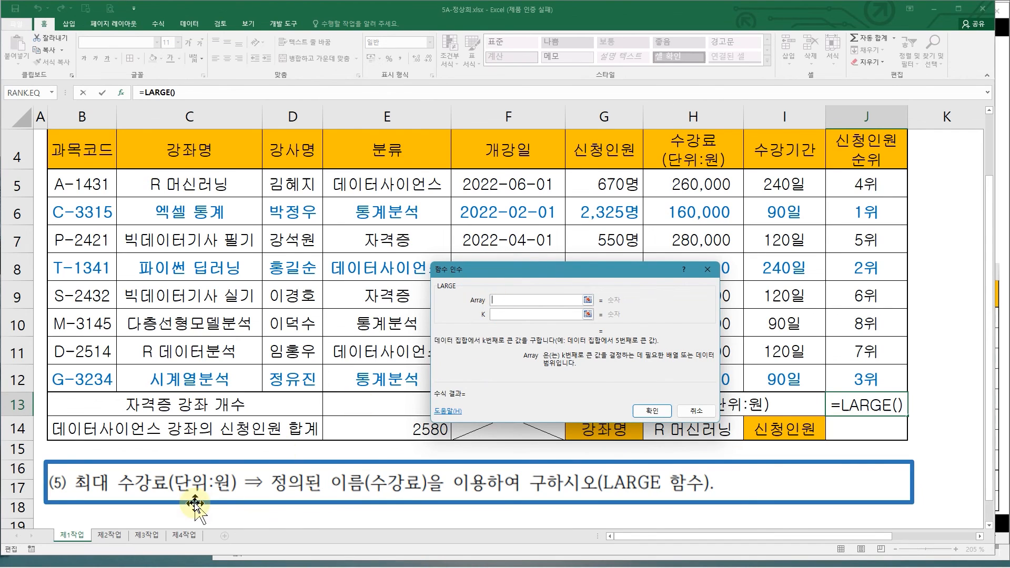
drag(120, 463, 229, 504)
key(Escape)
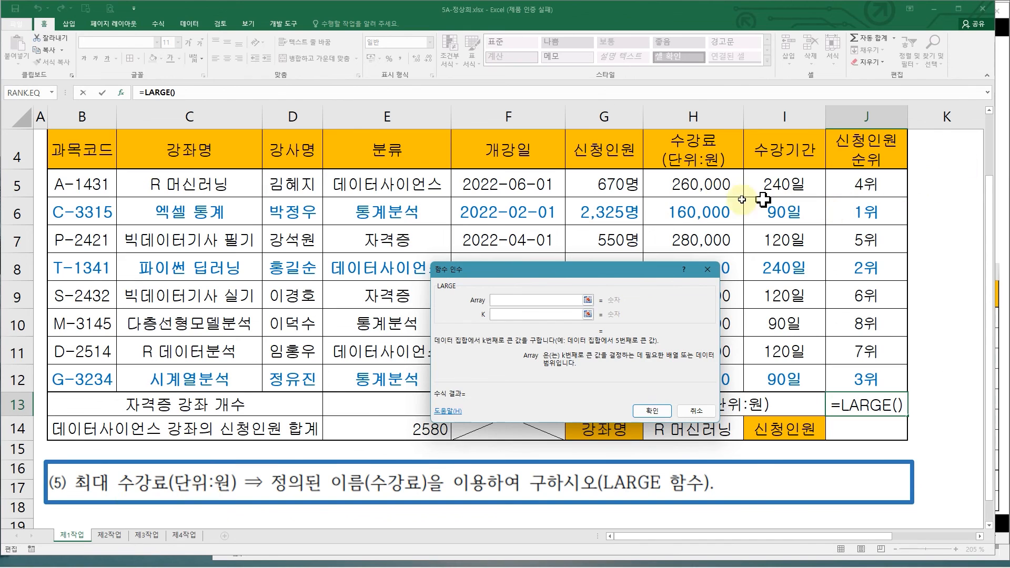
drag(599, 268, 510, 245)
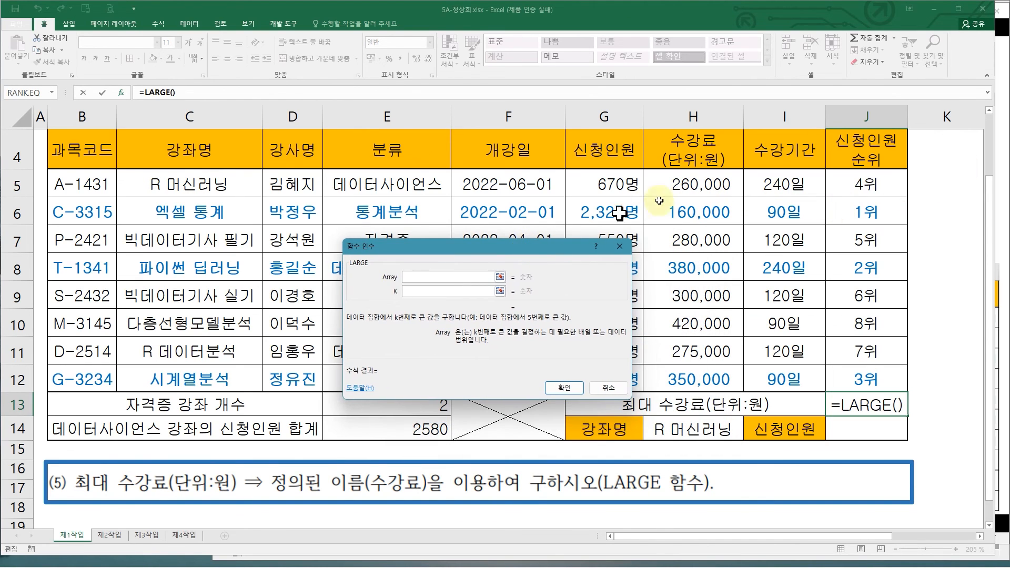
Set LARGE's Array to 수강료 (H5:H12) and K to 1, previewing 420000
drag(698, 186, 698, 372)
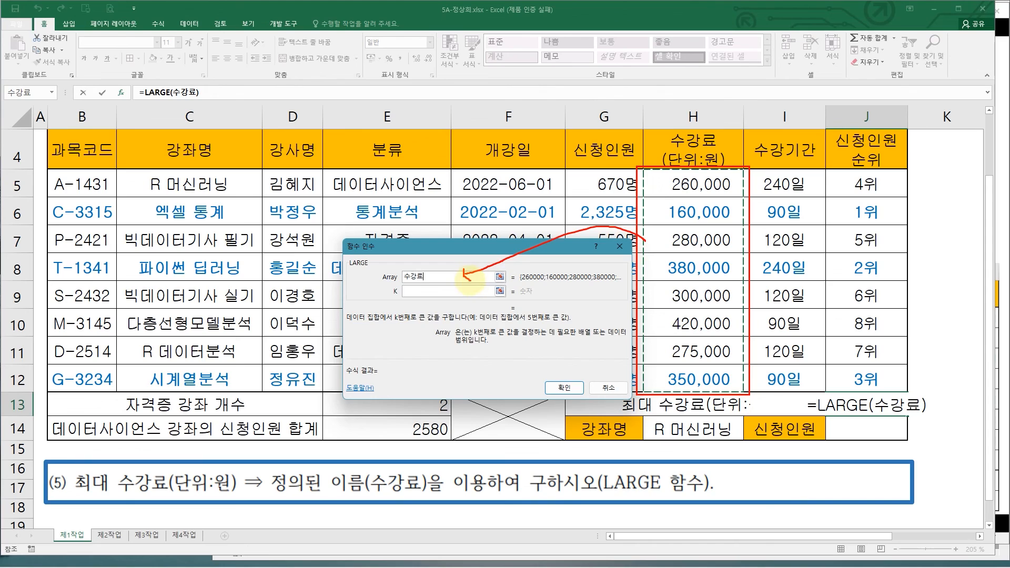
click(424, 291)
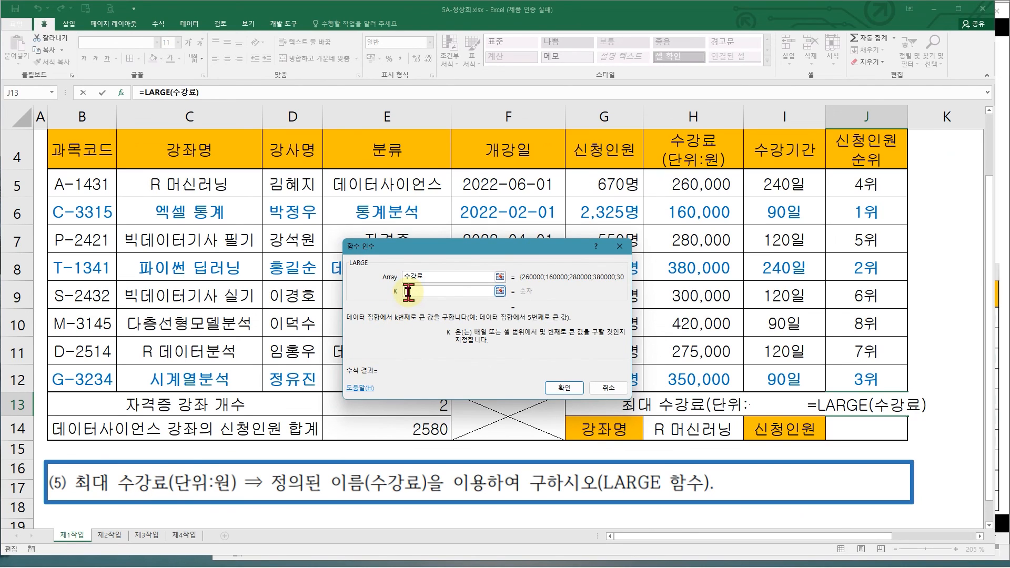
text(1)
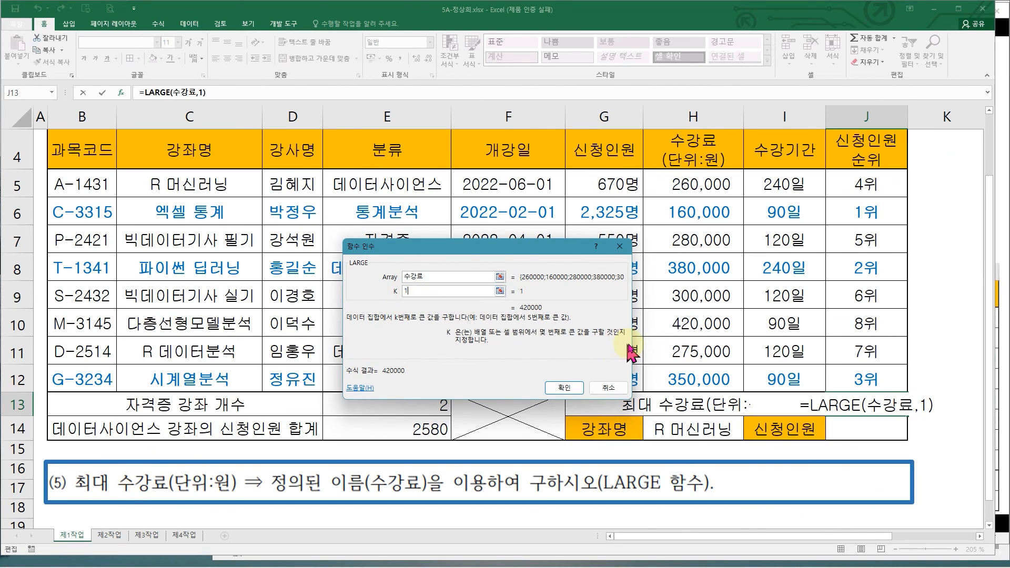
mouse_move(656, 169)
mouse_down()
mouse_move(718, 273)
mouse_move(740, 393)
mouse_up()
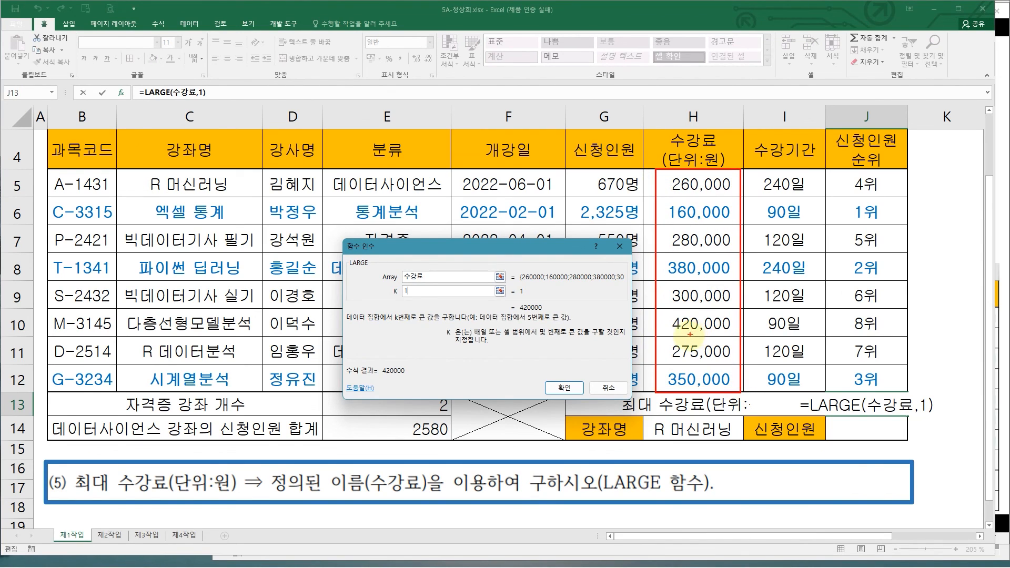
drag(512, 298, 551, 322)
key(Escape)
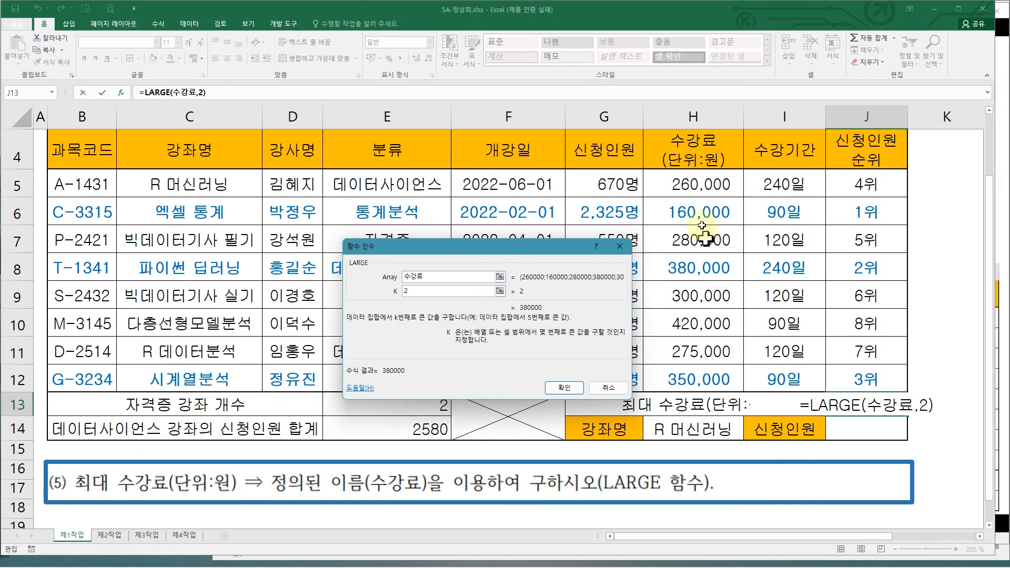
Show K=2 gives 380000, restore K to 1 and confirm =LARGE(수강료,1)
drag(656, 255, 741, 286)
drag(507, 304, 577, 315)
key(Escape)
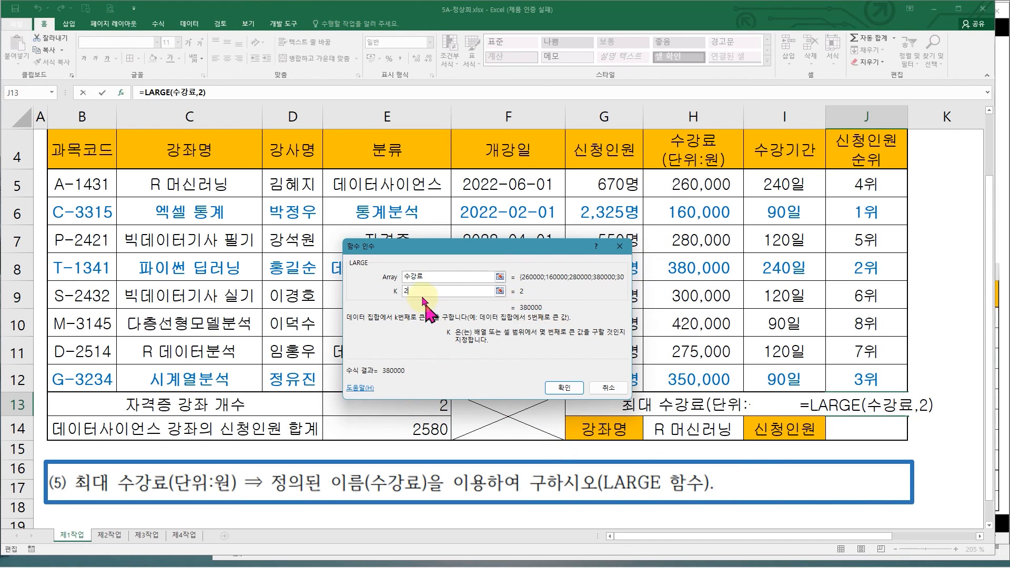
drag(419, 292, 364, 289)
text(1)
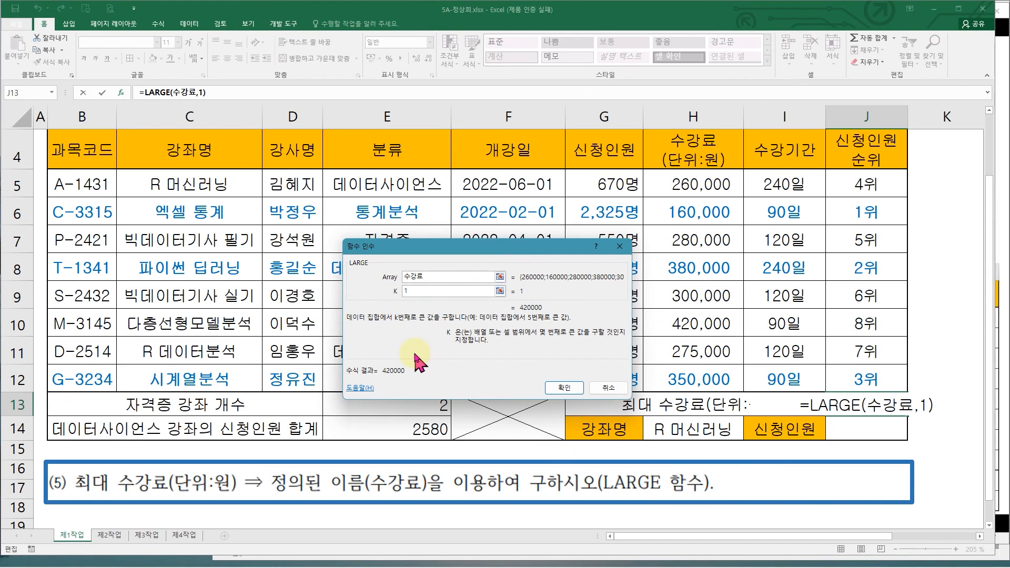
mouse_move(649, 168)
mouse_down()
mouse_move(704, 278)
mouse_move(735, 392)
mouse_up()
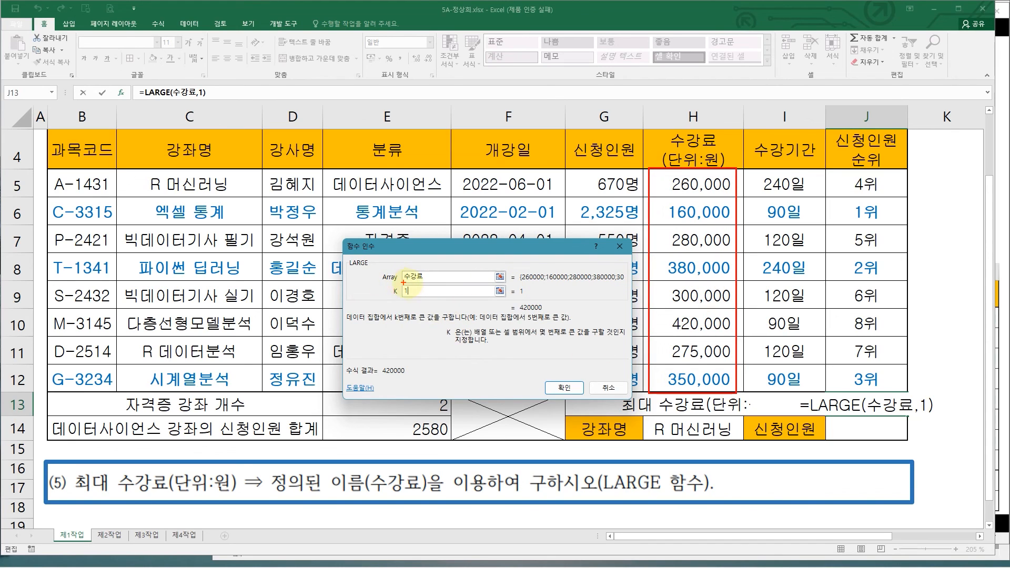
drag(402, 270, 426, 286)
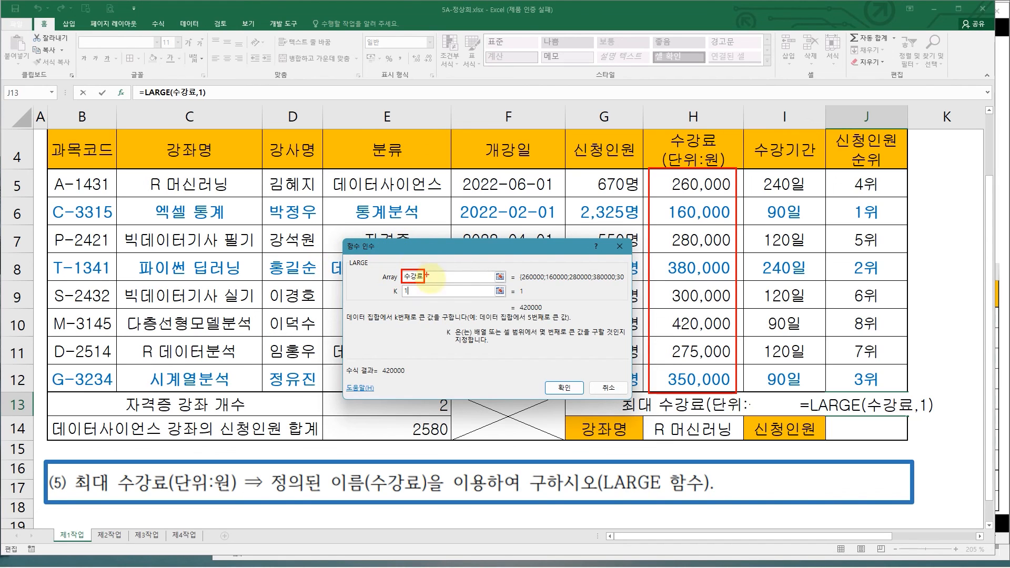
key(Escape)
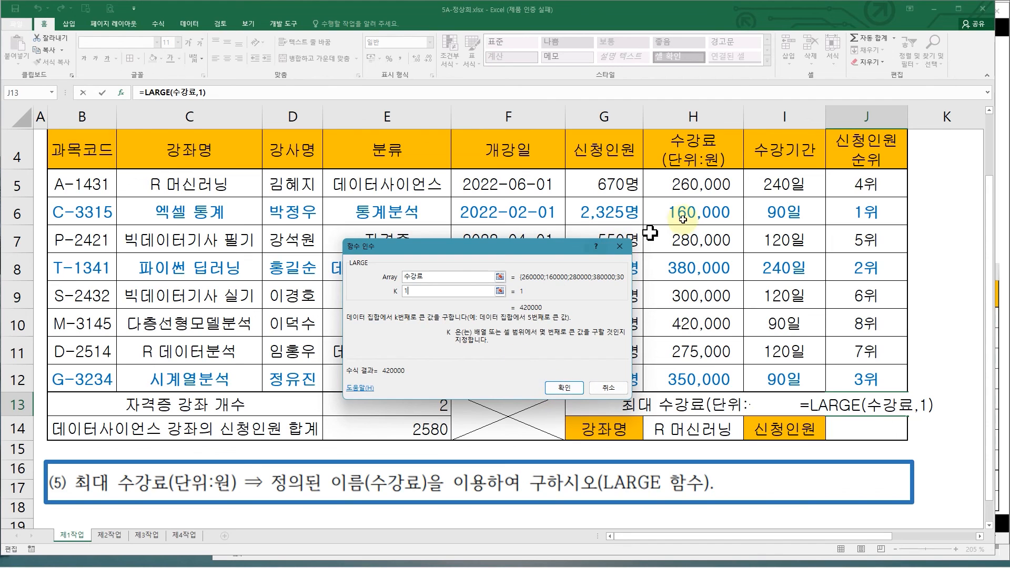
key(ctrl+2)
drag(400, 268, 435, 284)
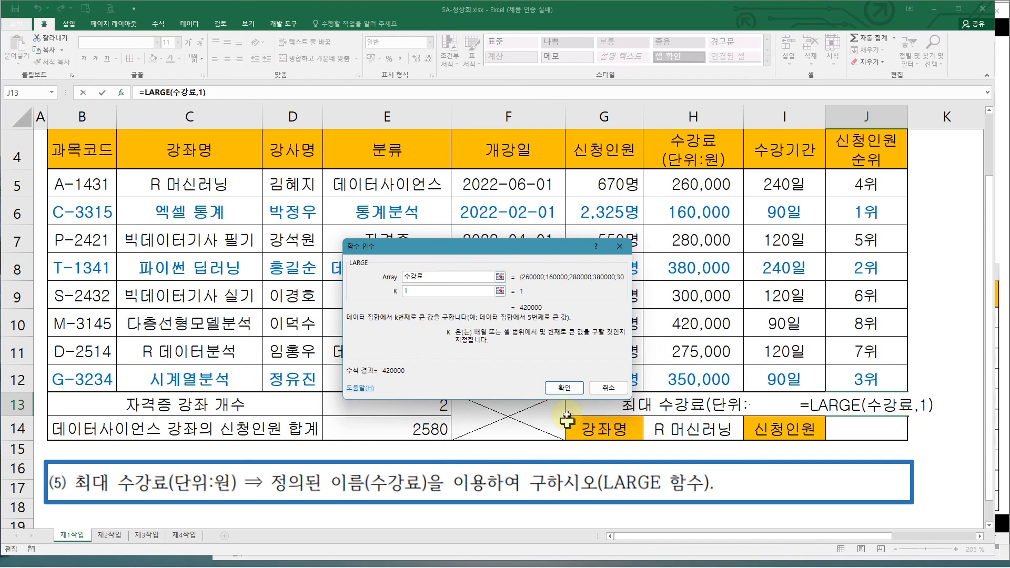
key(Escape)
click(565, 387)
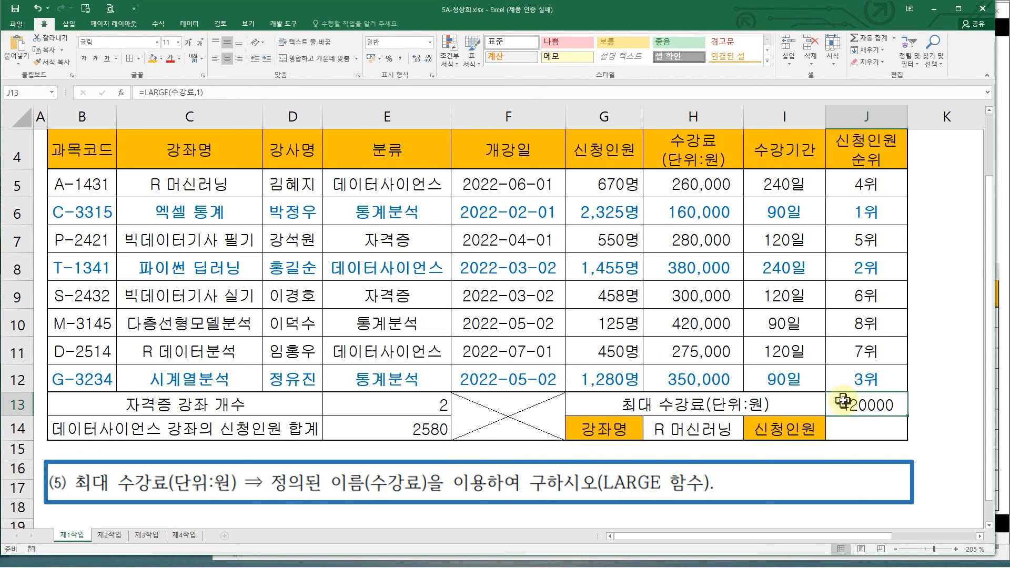
Move to J14 and mark the course name R 머신러닝 in H14 as the lookup input
double_click(844, 402)
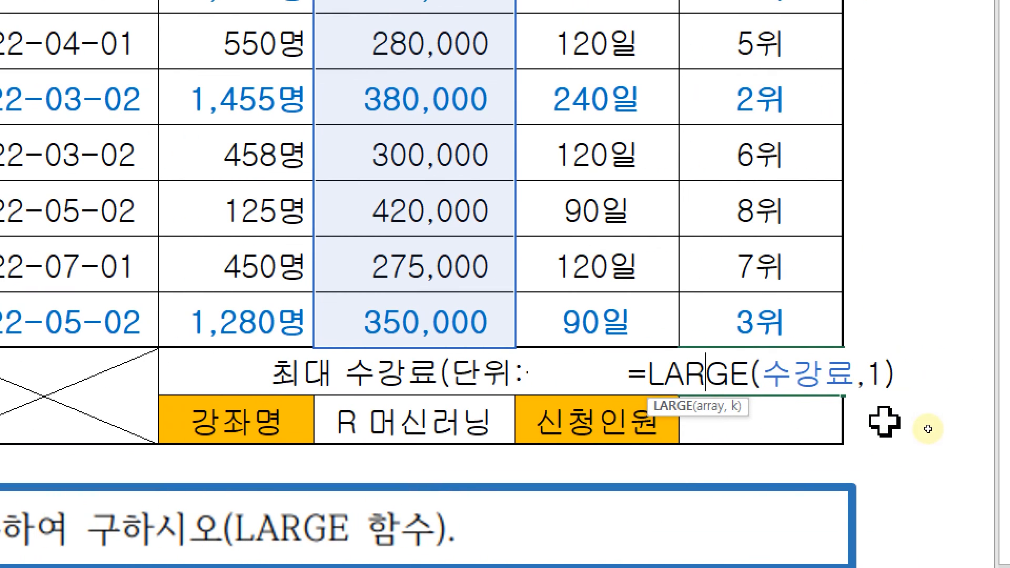
key(Return)
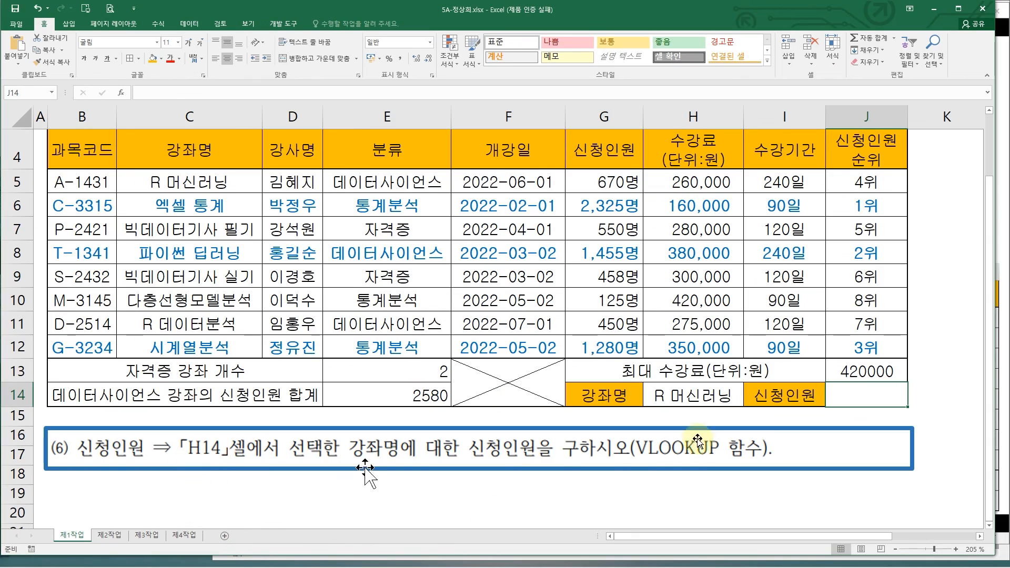
key(ctrl+2)
mouse_move(835, 386)
mouse_down()
mouse_move(890, 404)
mouse_move(861, 392)
mouse_move(892, 363)
mouse_up()
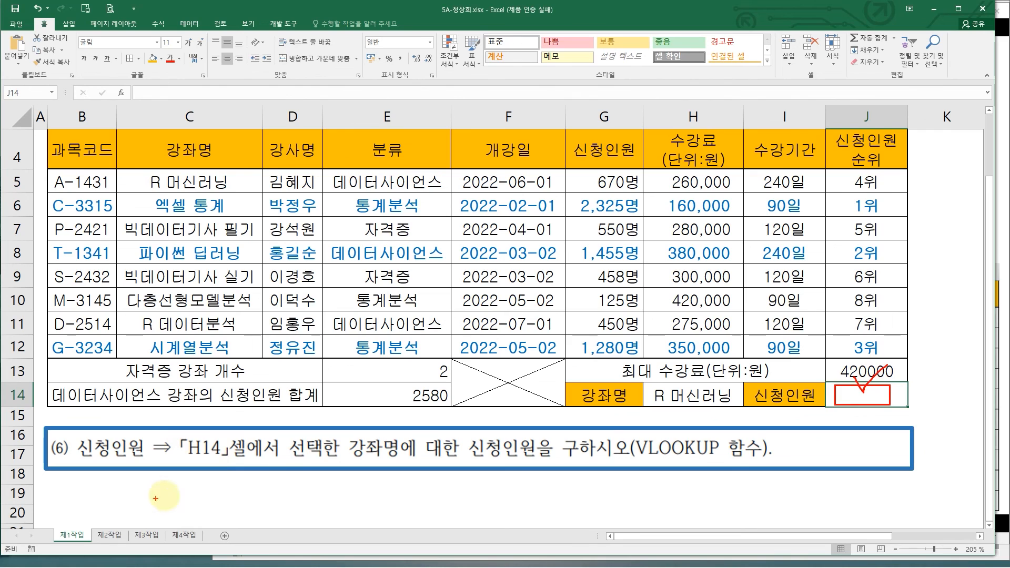
drag(180, 434, 245, 461)
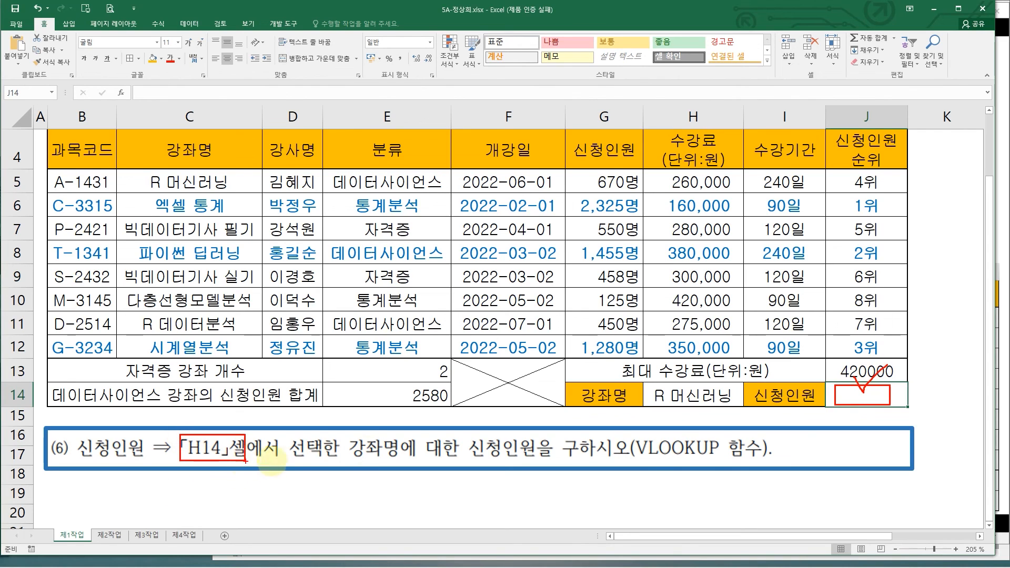
mouse_move(684, 408)
mouse_down()
mouse_move(658, 404)
mouse_move(733, 385)
mouse_move(716, 416)
mouse_move(683, 414)
mouse_up()
drag(680, 372, 725, 356)
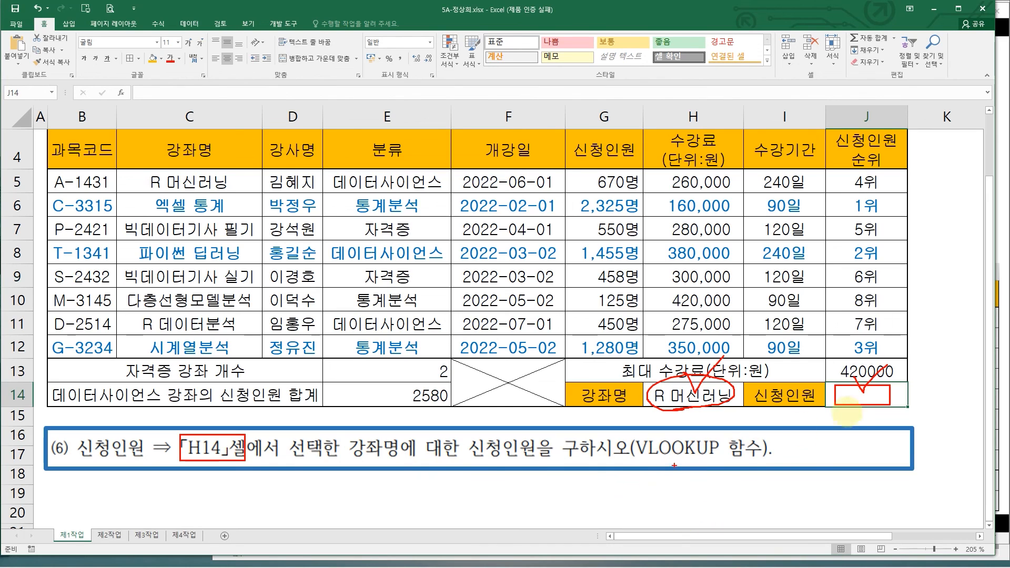
key(Escape)
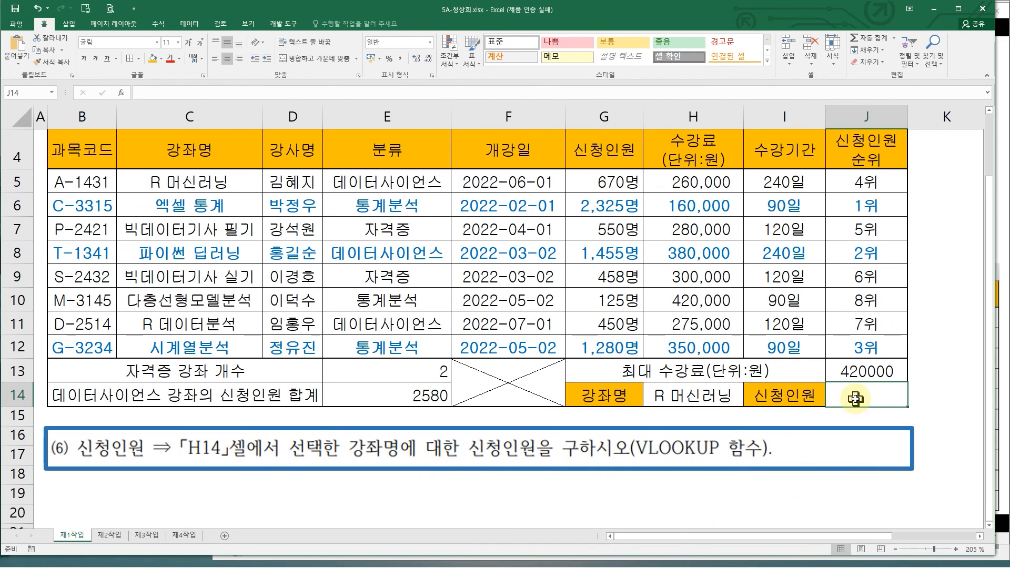
Start =VLOOKUP() in J14 with its arguments open, then bring up the lecture slides
text(=vl)
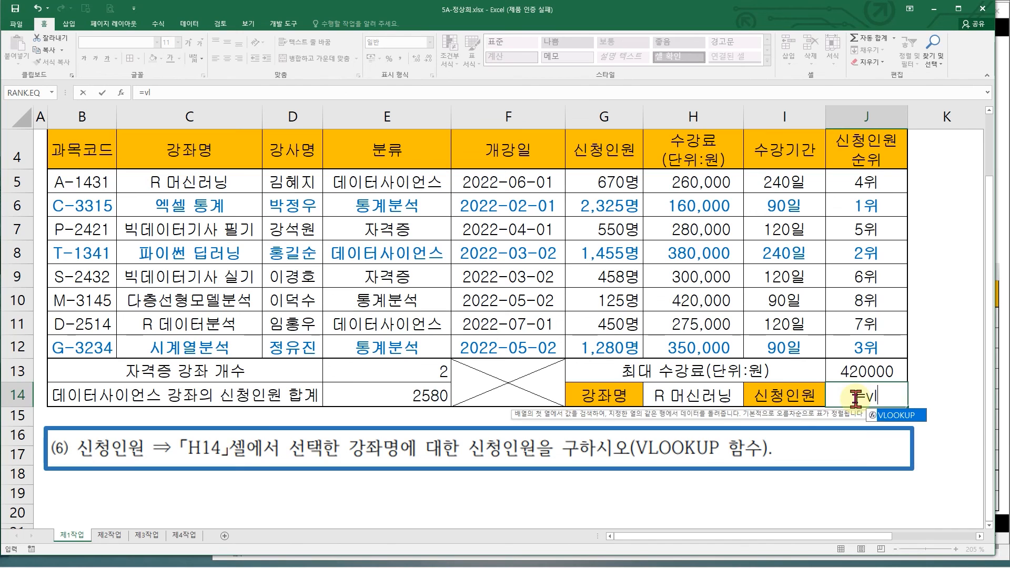
double_click(894, 416)
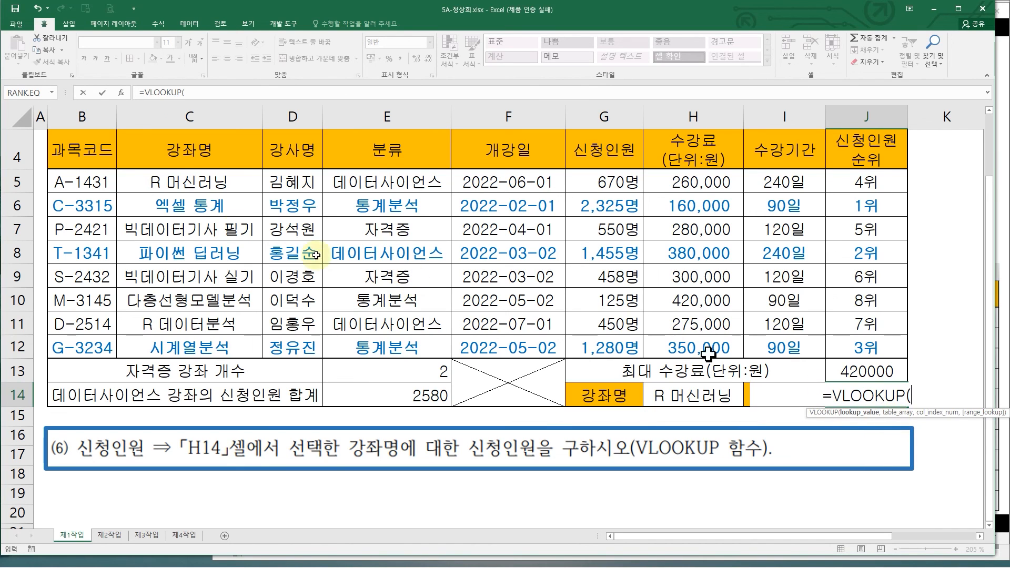
click(120, 93)
drag(428, 225, 184, 230)
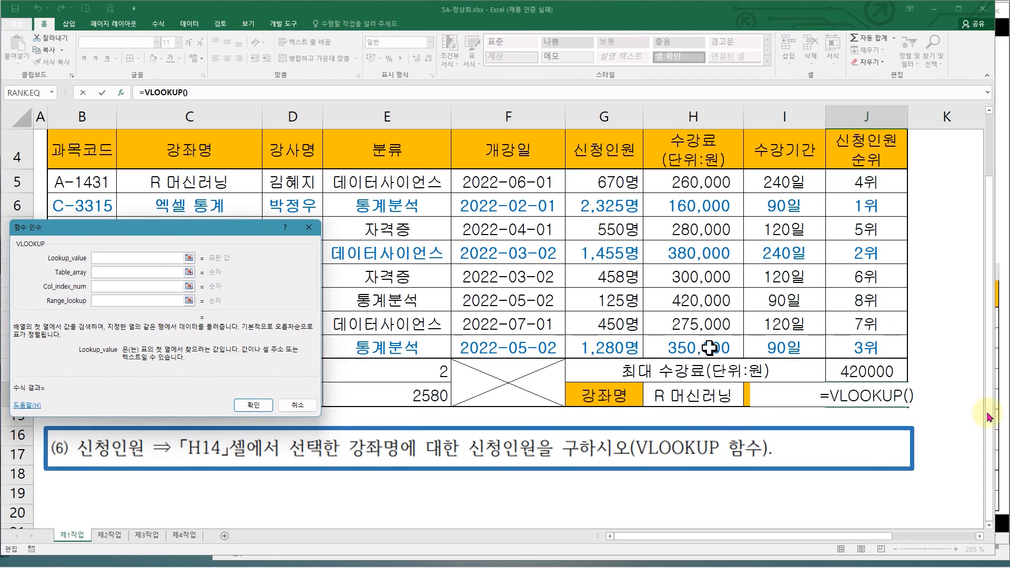
click(1004, 454)
click(701, 340)
On the VLOOKUP slide, mark the four argument boxes and the 0 exact-match option, then erase
click(704, 341)
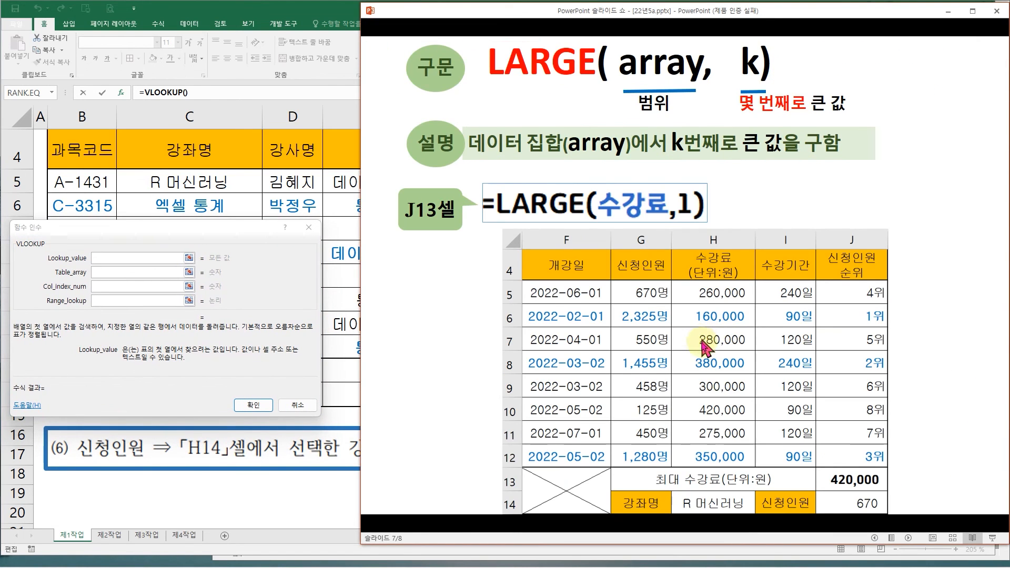
click(697, 444)
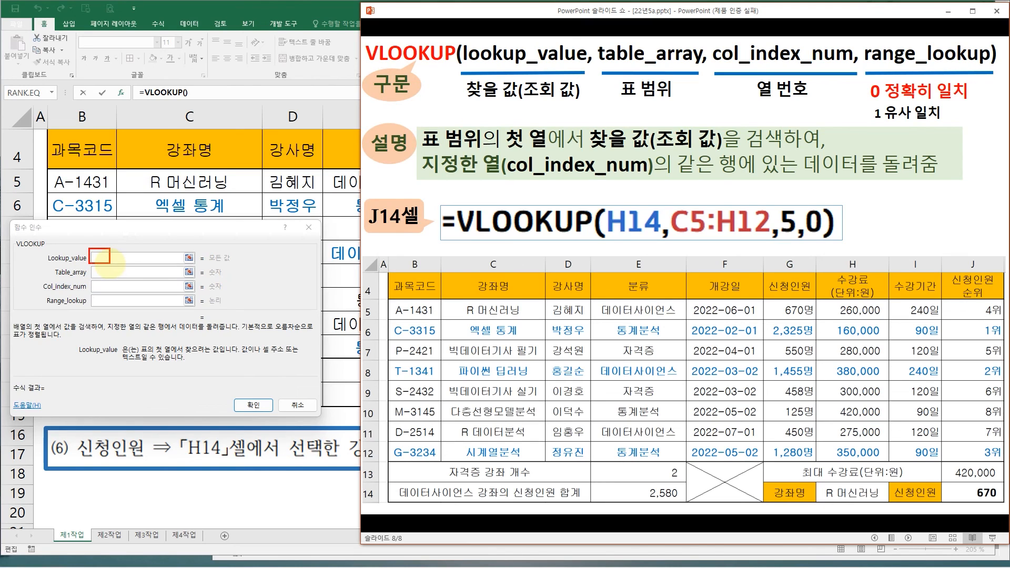
click(113, 256)
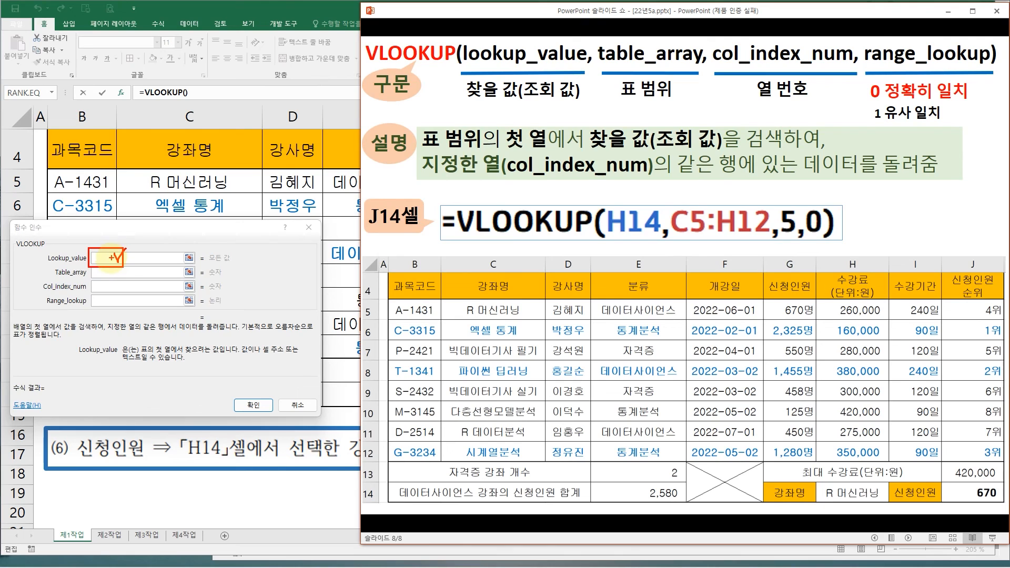
drag(86, 267, 178, 278)
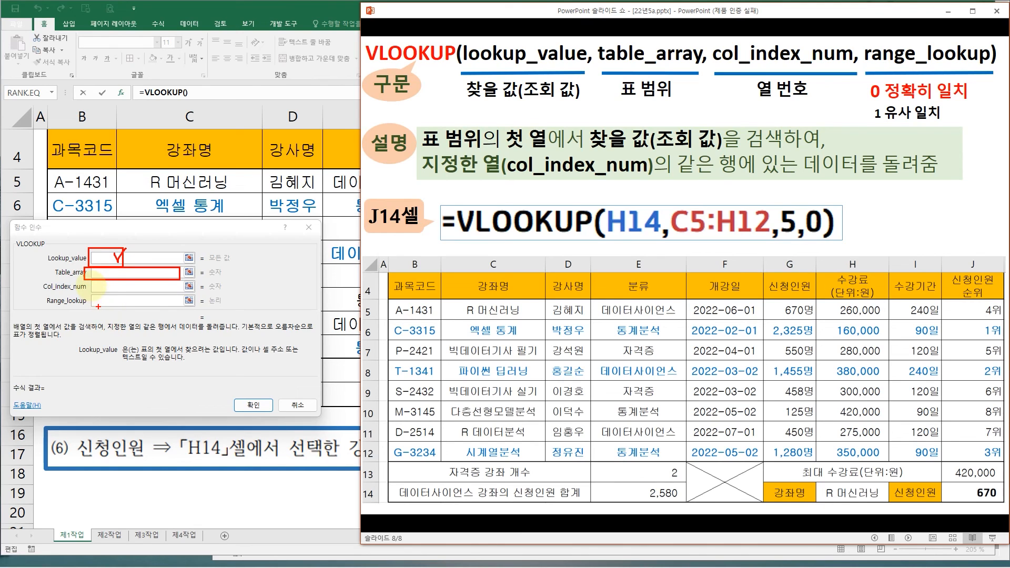
drag(90, 279, 169, 293)
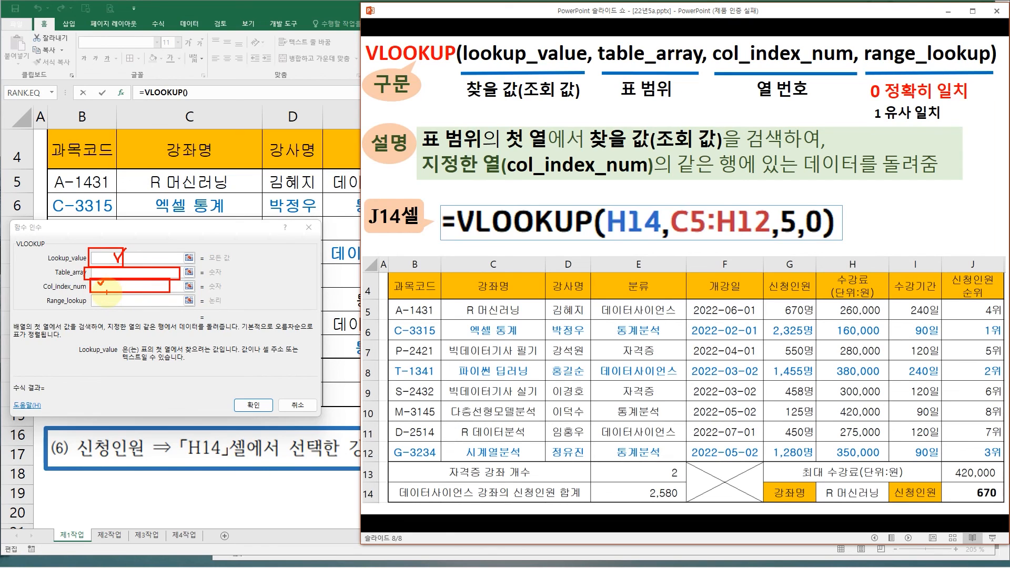
drag(88, 295, 177, 308)
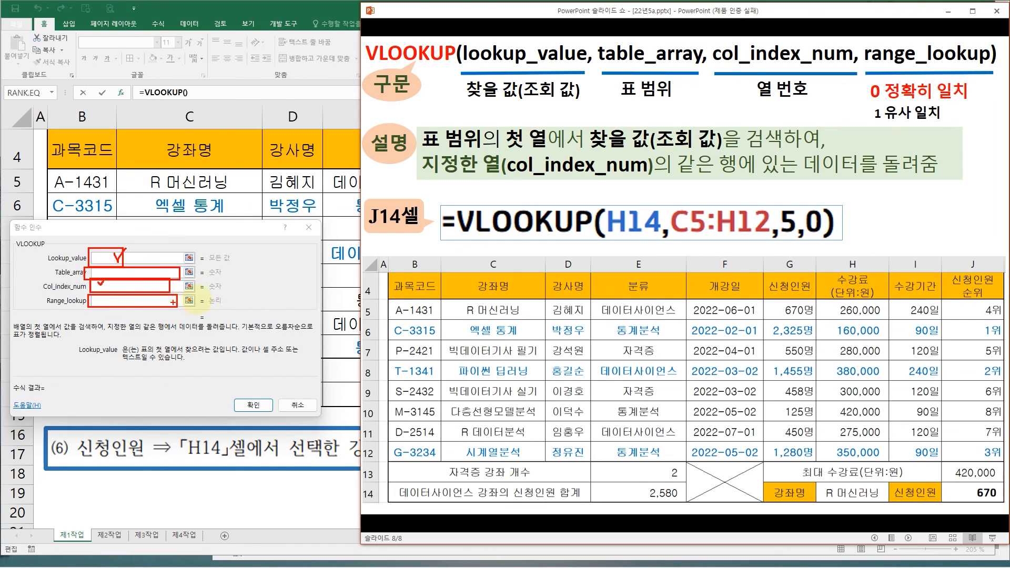
mouse_move(857, 79)
mouse_down()
mouse_move(935, 108)
mouse_move(973, 100)
mouse_up()
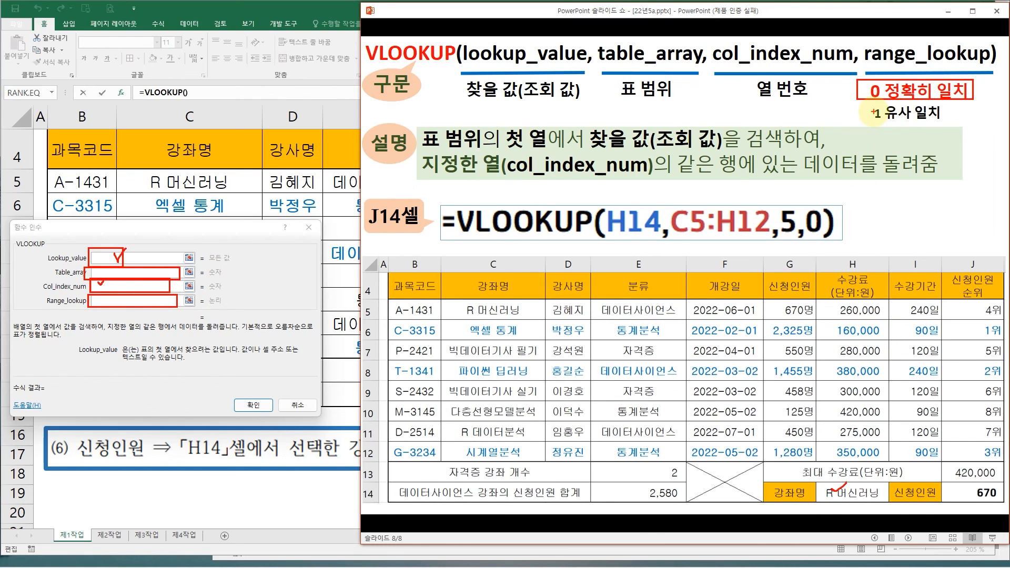
drag(859, 77, 860, 88)
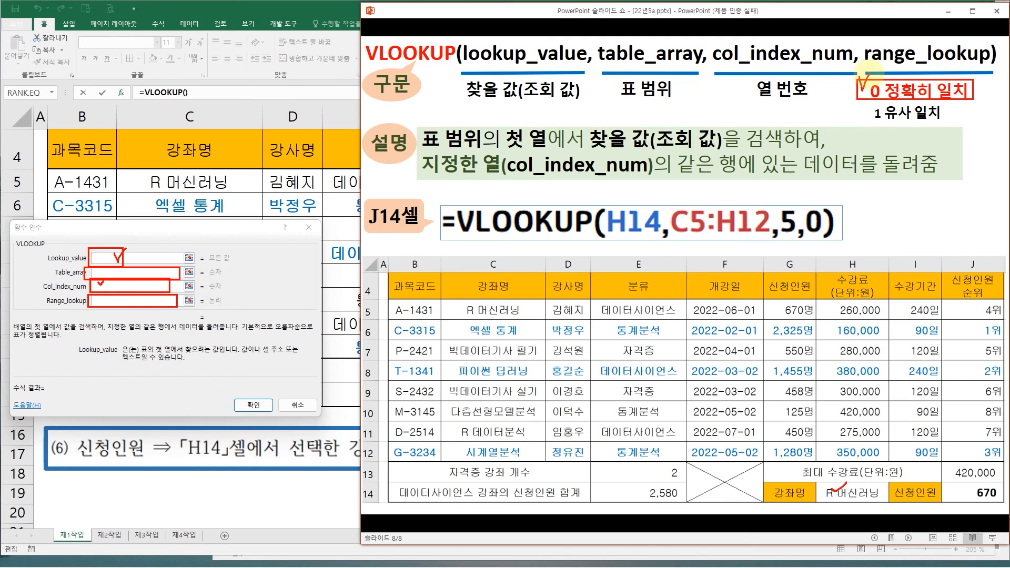
key(e)
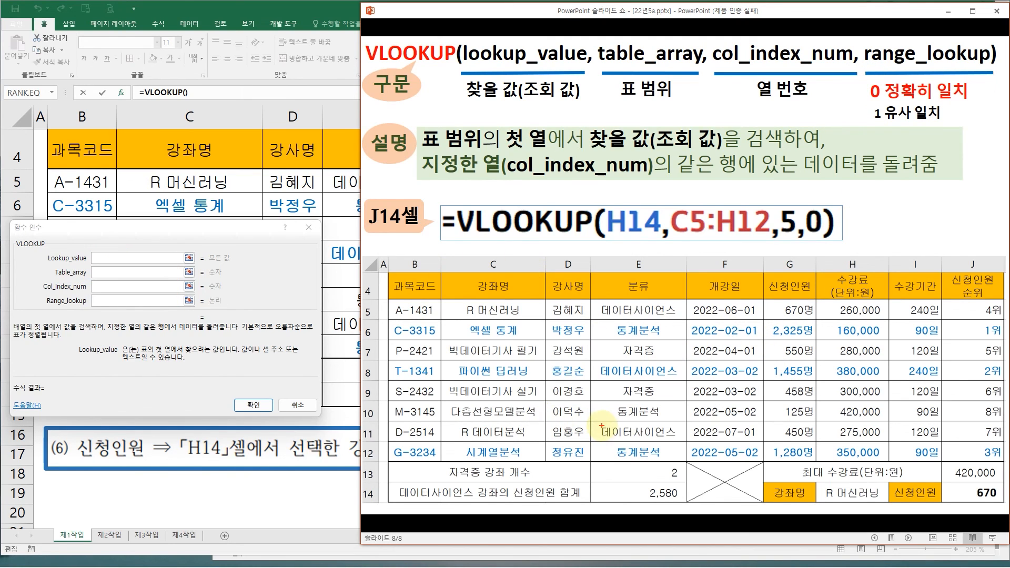
mouse_move(964, 480)
mouse_down()
mouse_move(966, 504)
mouse_move(985, 518)
mouse_up()
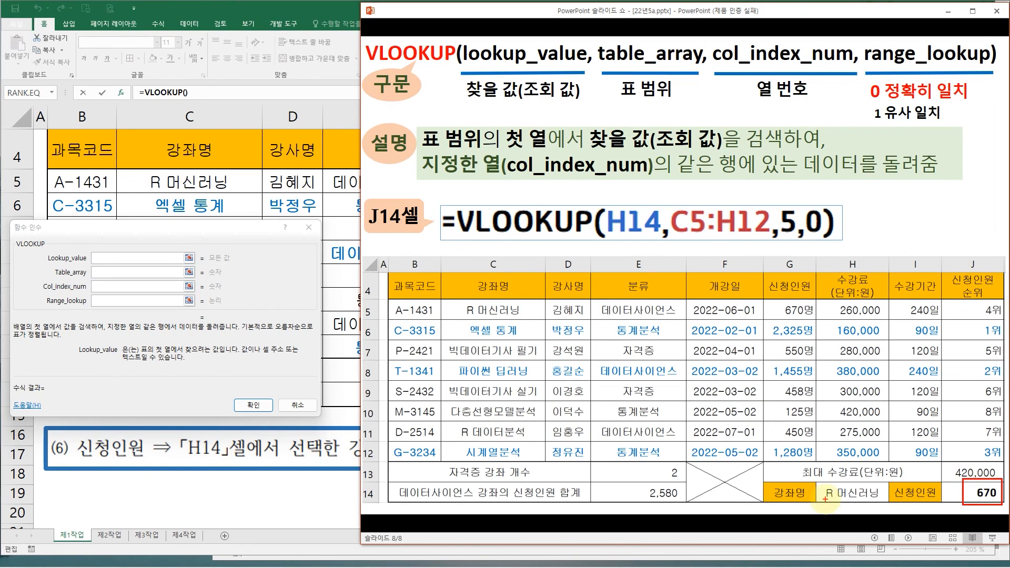
drag(824, 478, 840, 473)
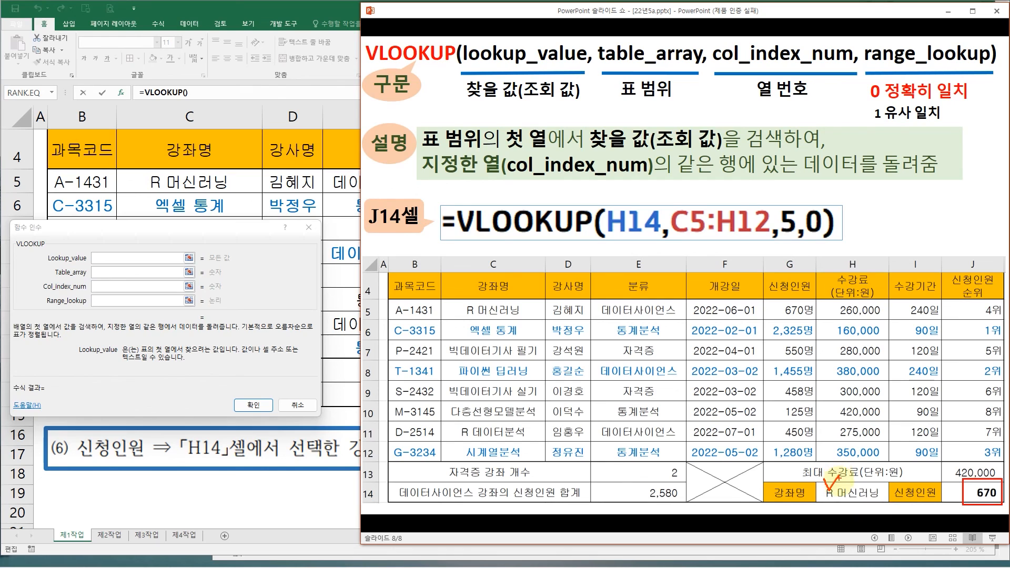
mouse_move(457, 303)
mouse_down()
mouse_move(534, 317)
mouse_move(458, 318)
mouse_move(771, 313)
mouse_move(868, 329)
mouse_move(979, 447)
mouse_move(980, 479)
mouse_move(999, 466)
mouse_up()
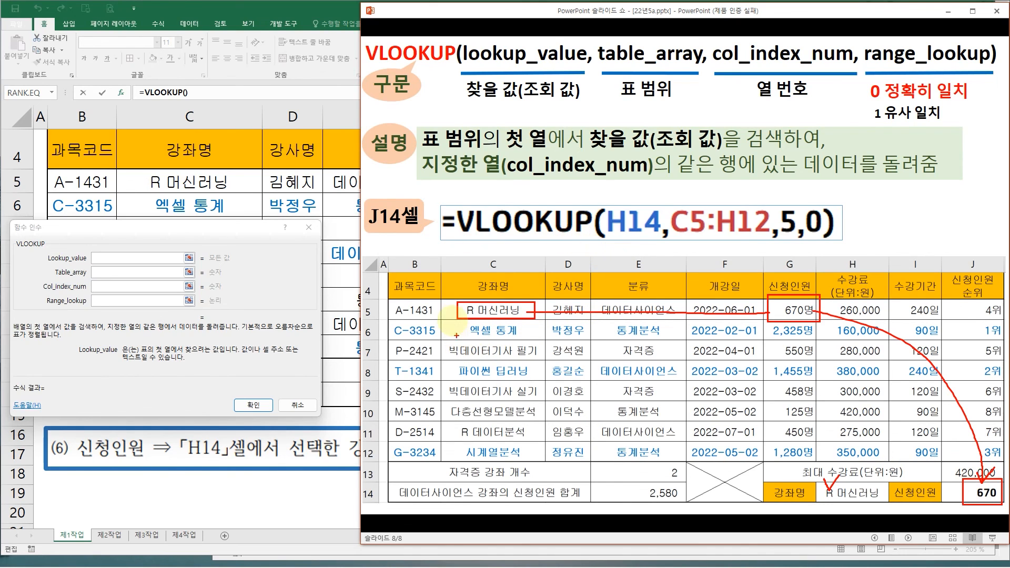
drag(439, 294, 900, 460)
drag(604, 242, 656, 244)
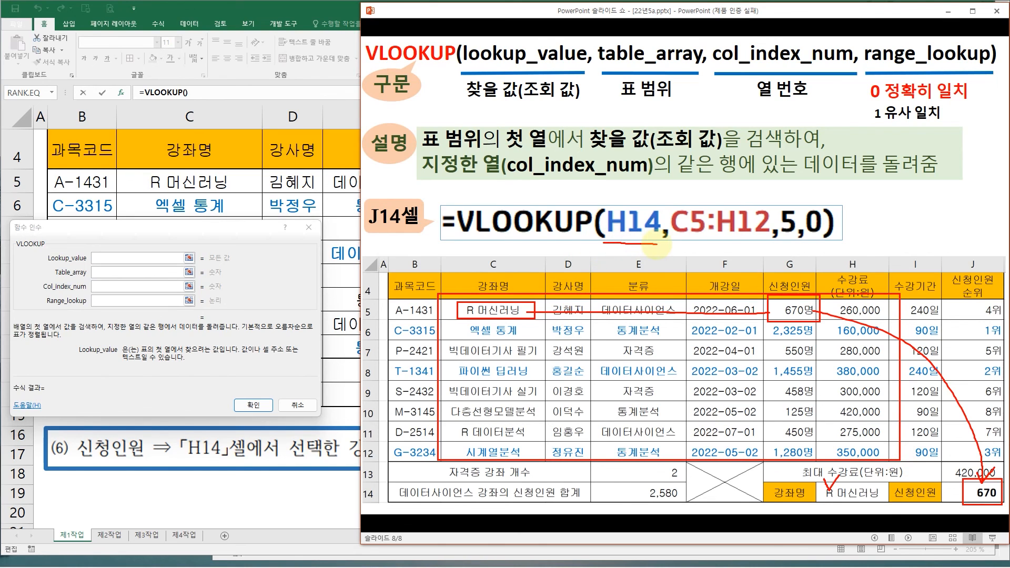
mouse_move(871, 496)
mouse_down()
mouse_move(821, 497)
mouse_move(878, 481)
mouse_move(869, 509)
mouse_up()
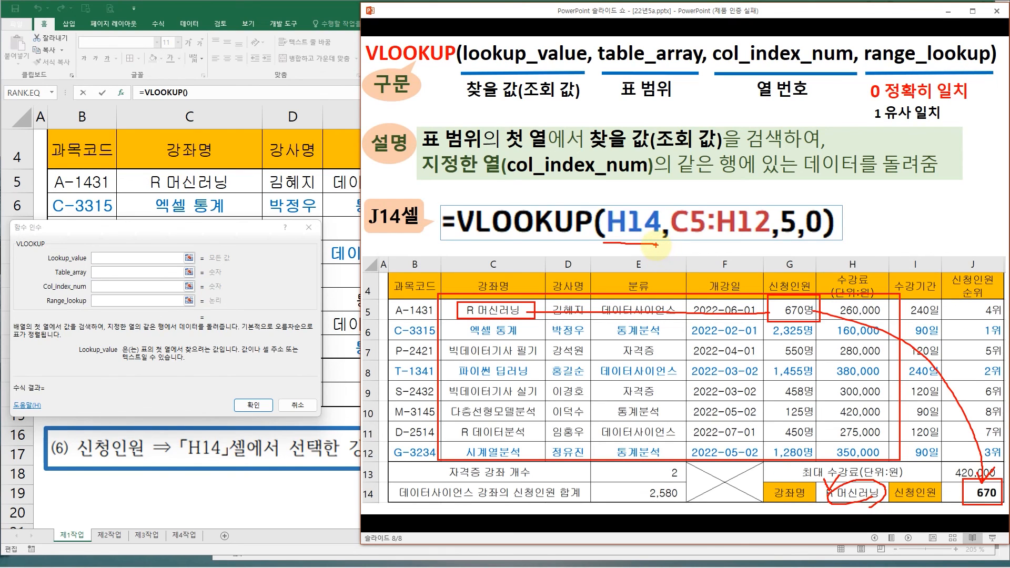
drag(719, 235, 694, 293)
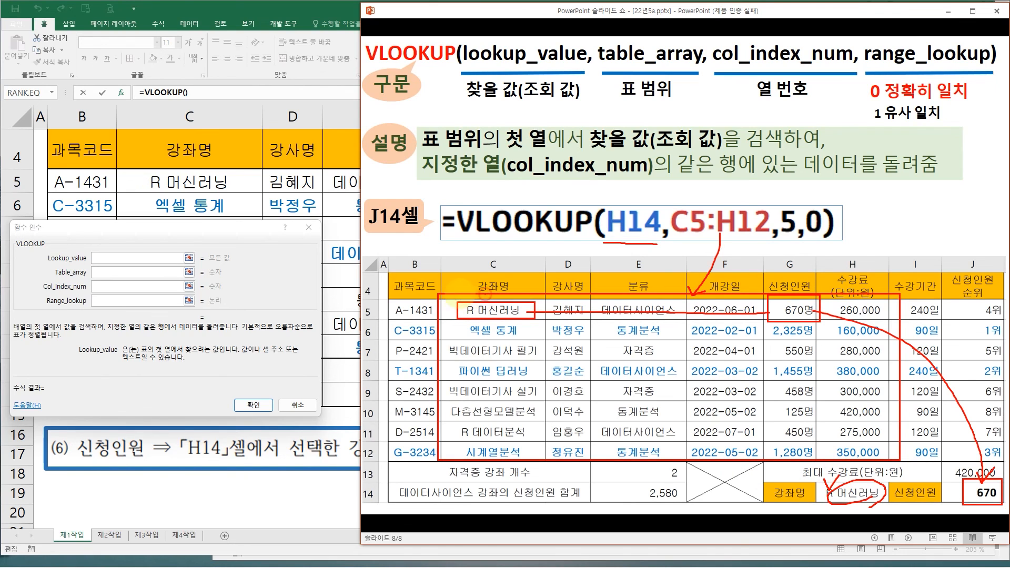
drag(442, 295, 446, 363)
mouse_move(707, 215)
mouse_down()
mouse_move(678, 240)
mouse_move(695, 211)
mouse_up()
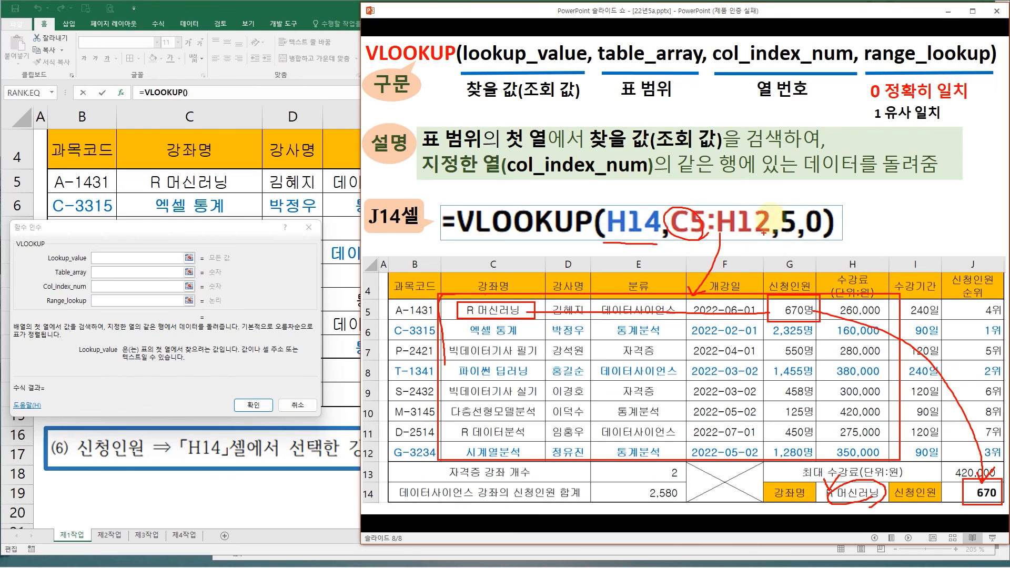
drag(782, 191, 800, 189)
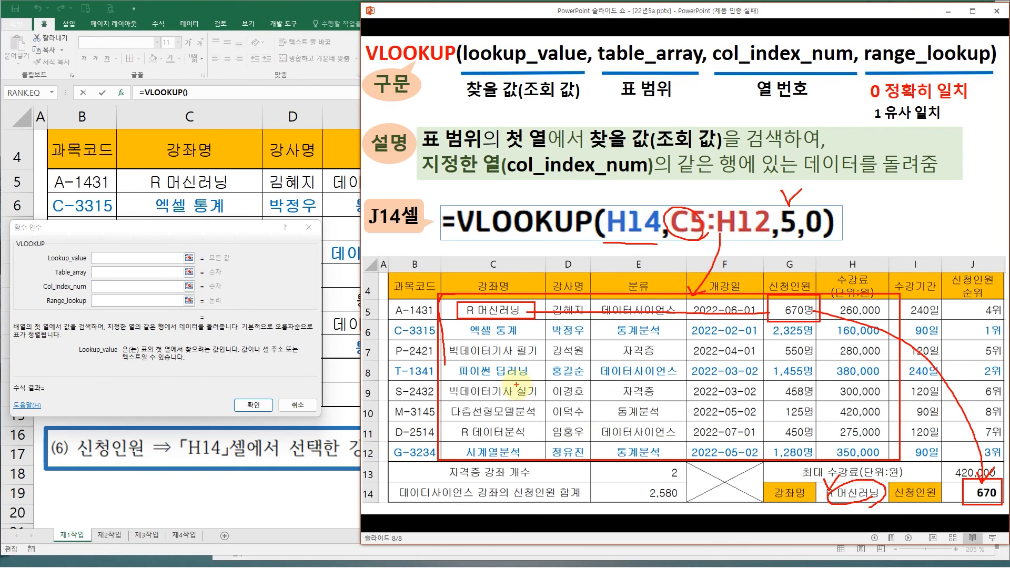
drag(514, 364, 510, 393)
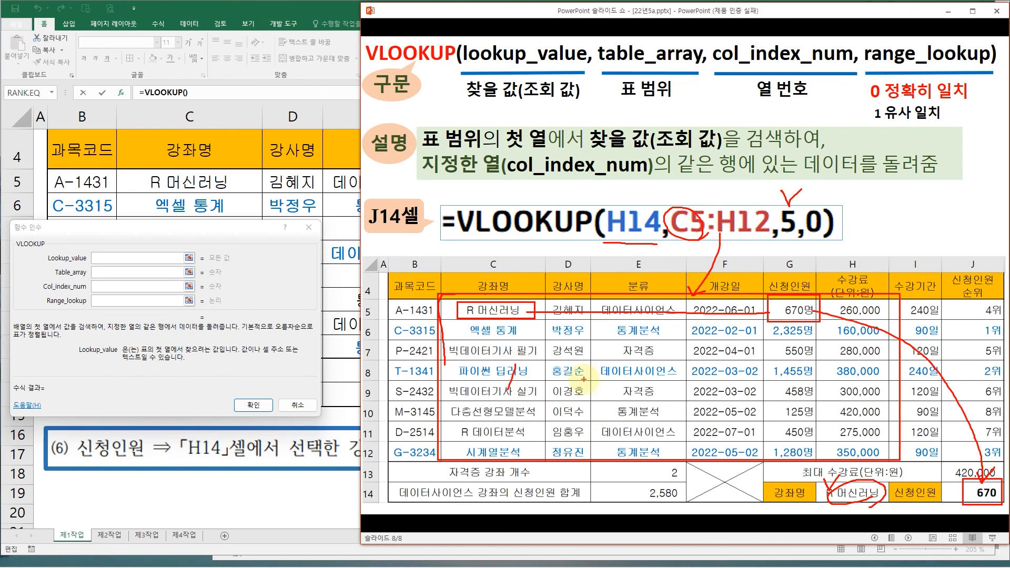
drag(579, 372, 579, 377)
drag(639, 366, 636, 379)
drag(711, 368, 708, 385)
drag(773, 366, 767, 380)
click(788, 352)
mouse_move(813, 325)
mouse_down()
mouse_move(797, 333)
mouse_move(787, 301)
mouse_move(807, 333)
mouse_up()
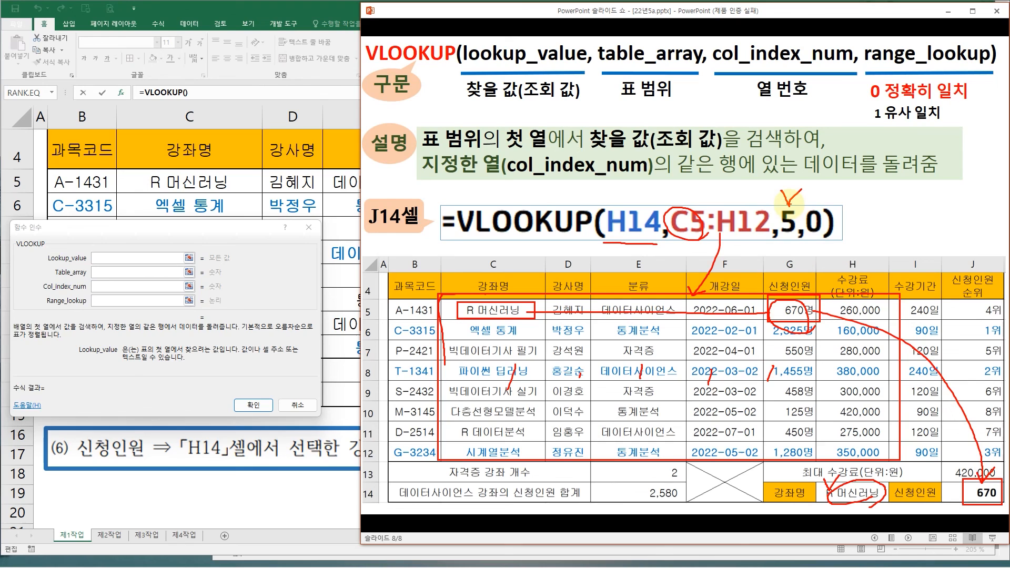
drag(812, 203, 829, 242)
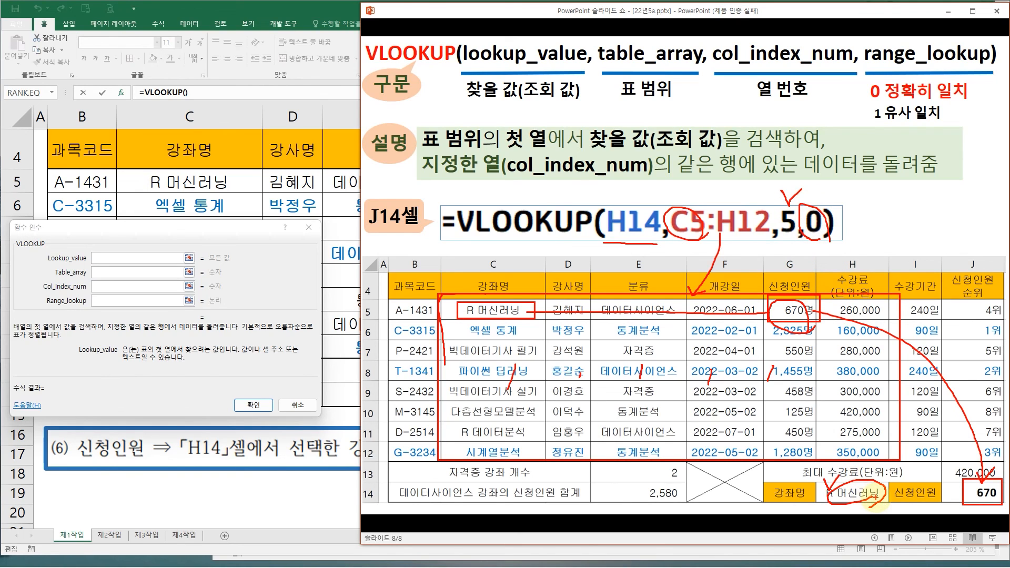
mouse_move(450, 318)
mouse_down()
mouse_move(449, 301)
mouse_move(527, 303)
mouse_move(528, 322)
mouse_up()
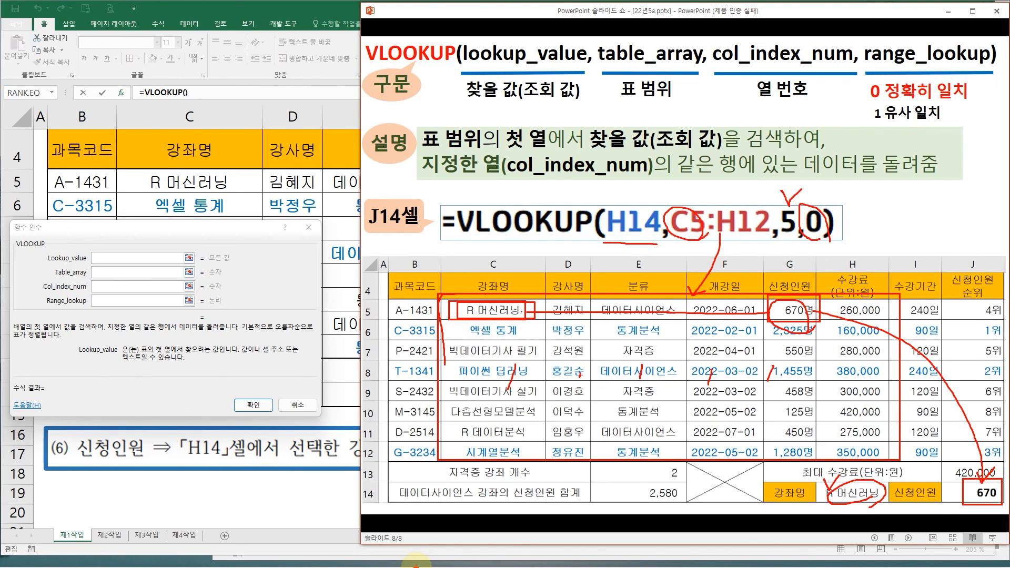
key(e)
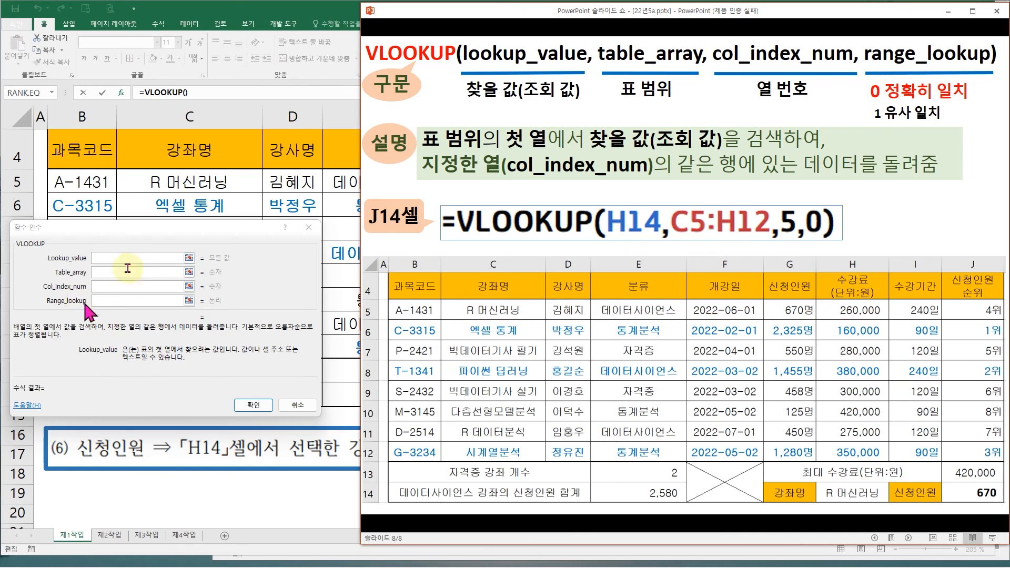
click(268, 14)
Set VLOOKUP's Lookup_value to H14 (R 머신러닝)
drag(197, 231, 289, 221)
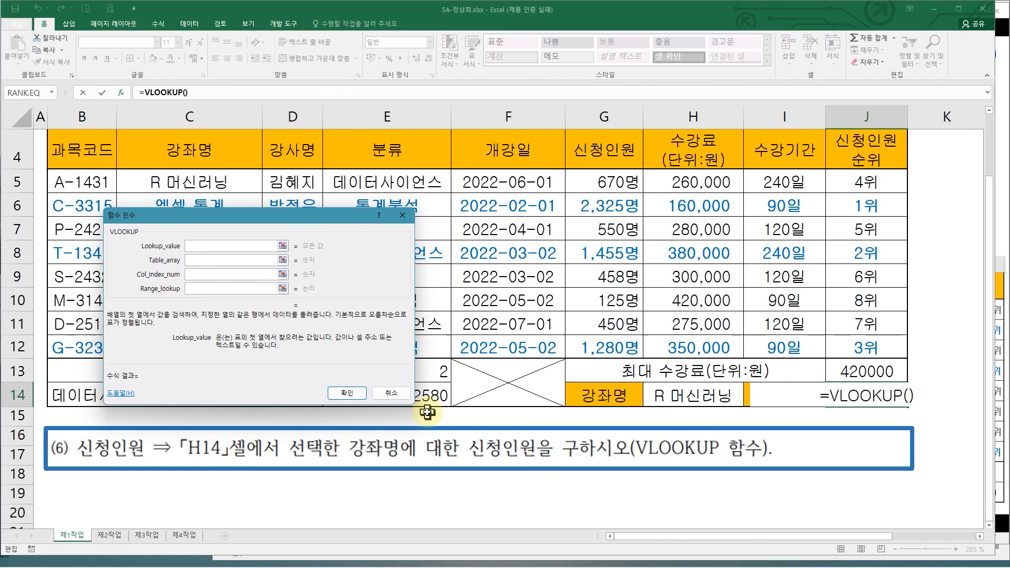
mouse_move(650, 384)
mouse_down()
mouse_move(725, 423)
mouse_move(731, 411)
mouse_move(391, 305)
mouse_move(275, 252)
mouse_up()
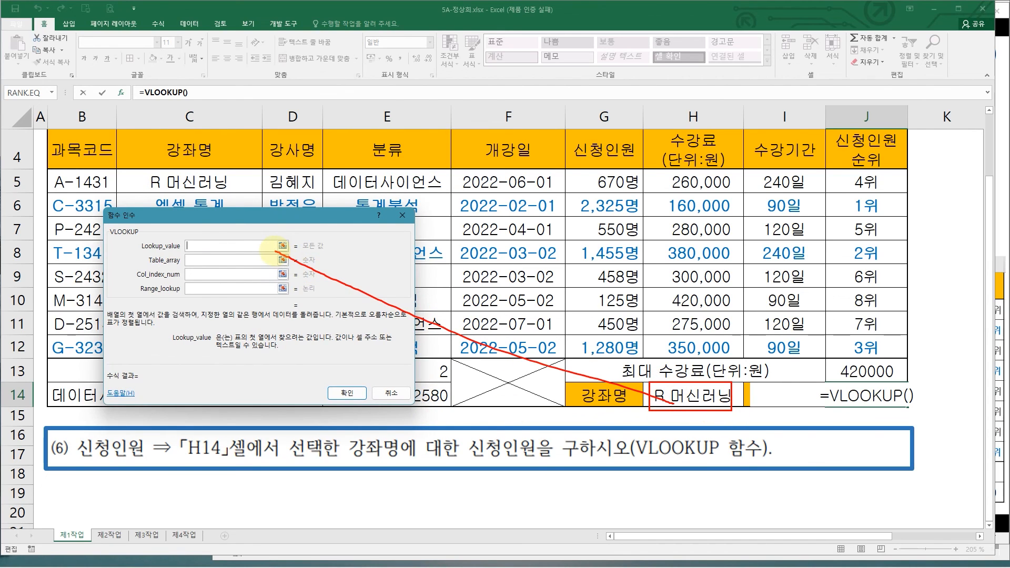
drag(672, 388, 675, 393)
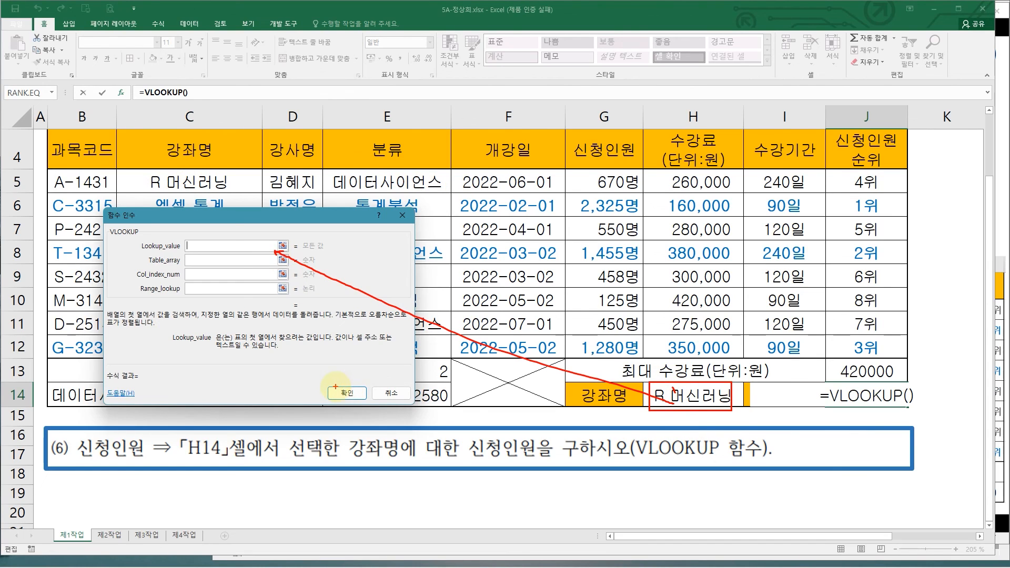
key(Escape)
click(694, 397)
click(239, 261)
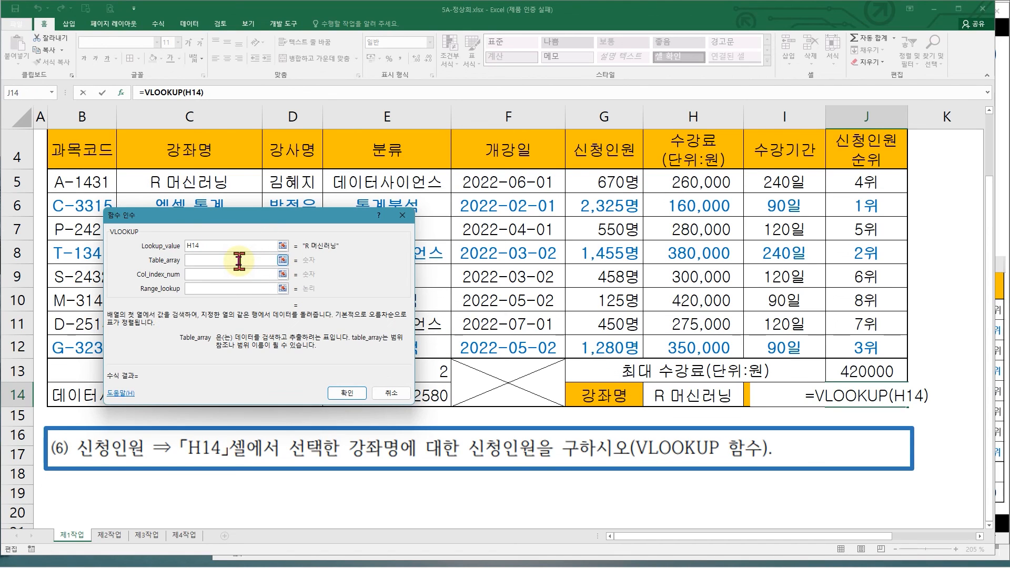
Set Table_array to C5:H12, starting from the course-name column
mouse_move(678, 378)
mouse_down()
mouse_move(658, 377)
mouse_move(705, 404)
mouse_move(729, 386)
mouse_move(660, 379)
mouse_up()
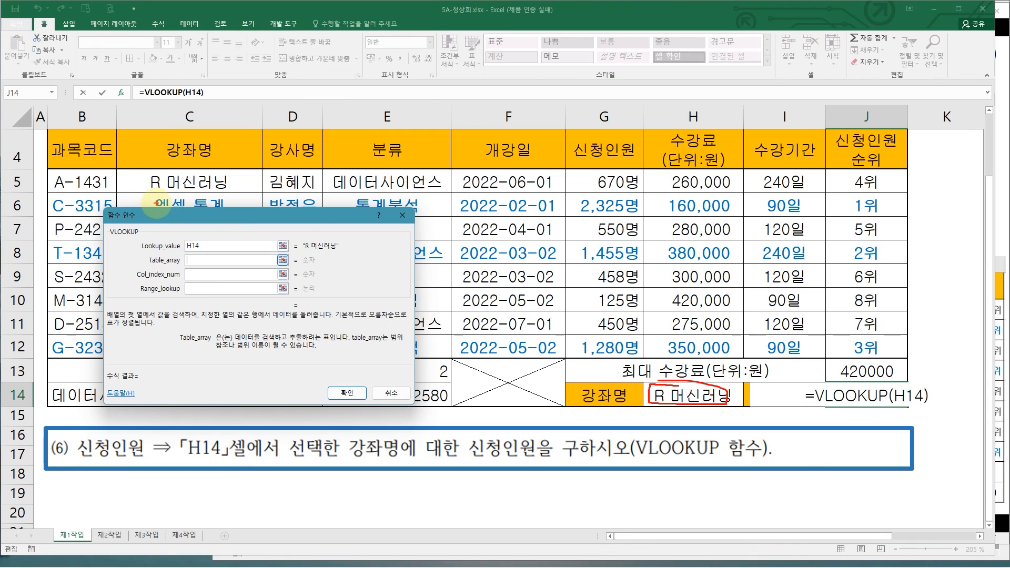
key(Escape)
drag(148, 183, 694, 346)
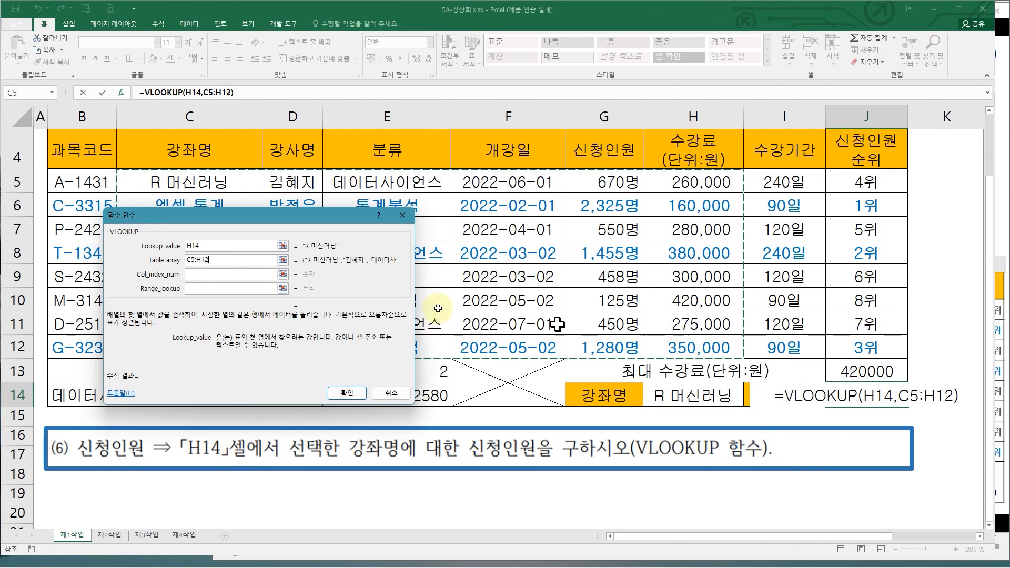
mouse_move(117, 167)
mouse_down()
mouse_move(592, 345)
mouse_move(740, 360)
mouse_up()
drag(188, 168, 213, 257)
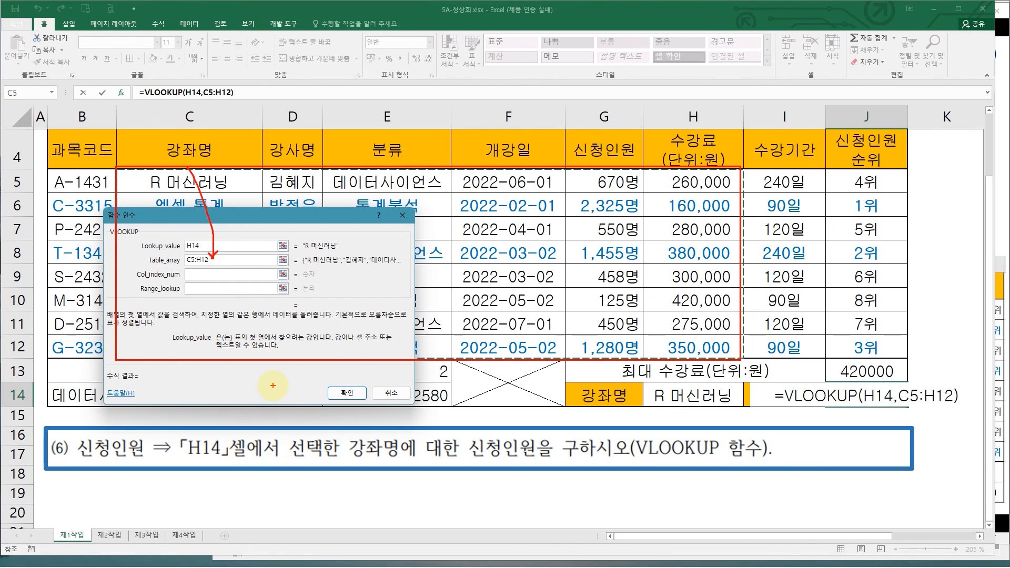
mouse_move(72, 213)
mouse_down()
mouse_move(87, 184)
mouse_move(93, 212)
mouse_up()
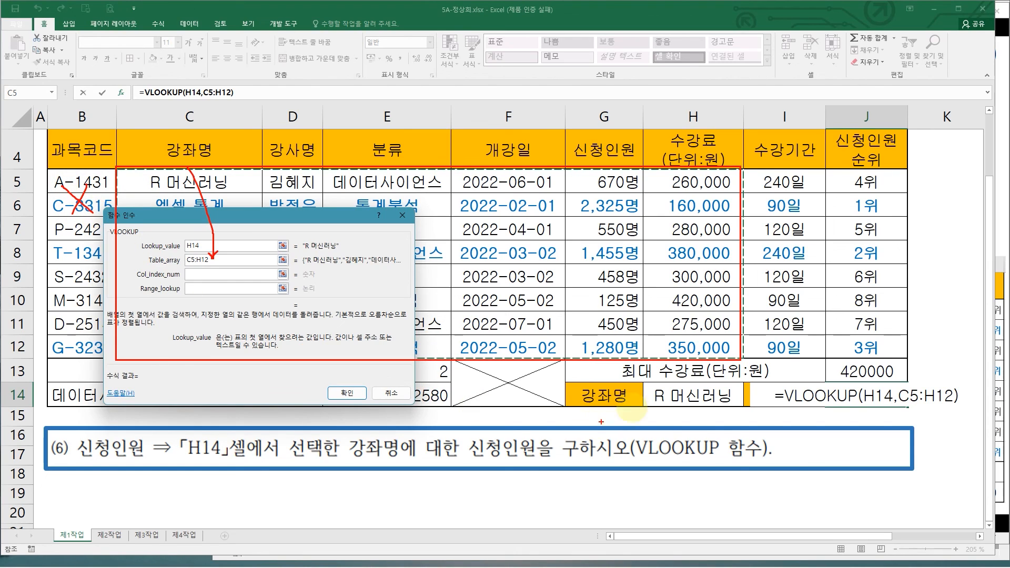
drag(646, 394, 712, 404)
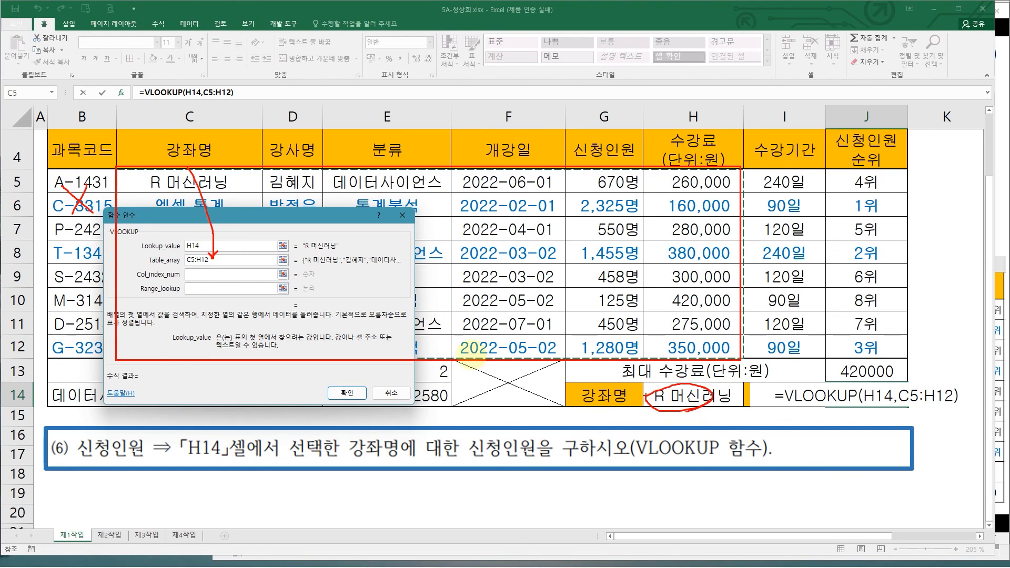
drag(165, 165, 141, 164)
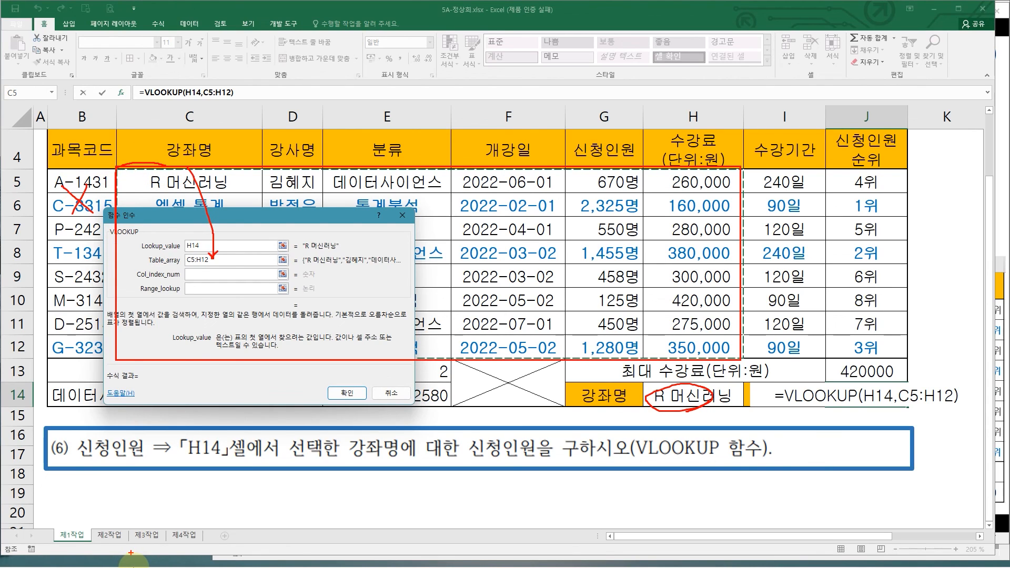
key(Escape)
click(191, 276)
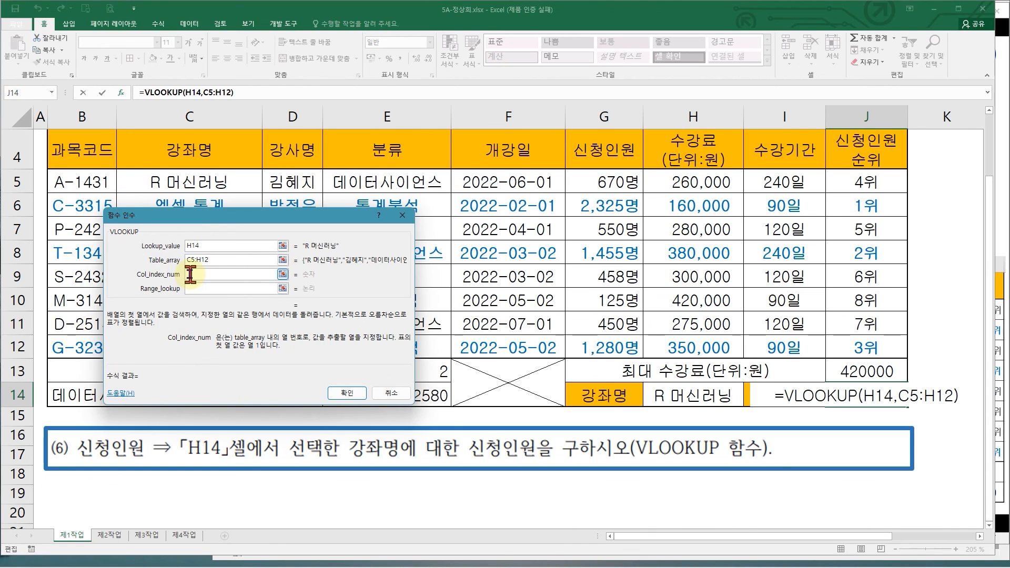
Count the table columns from C to show 신청인원 is column 5
mouse_move(119, 168)
mouse_down()
mouse_move(321, 269)
mouse_move(623, 353)
mouse_move(744, 361)
mouse_up()
drag(851, 375, 857, 388)
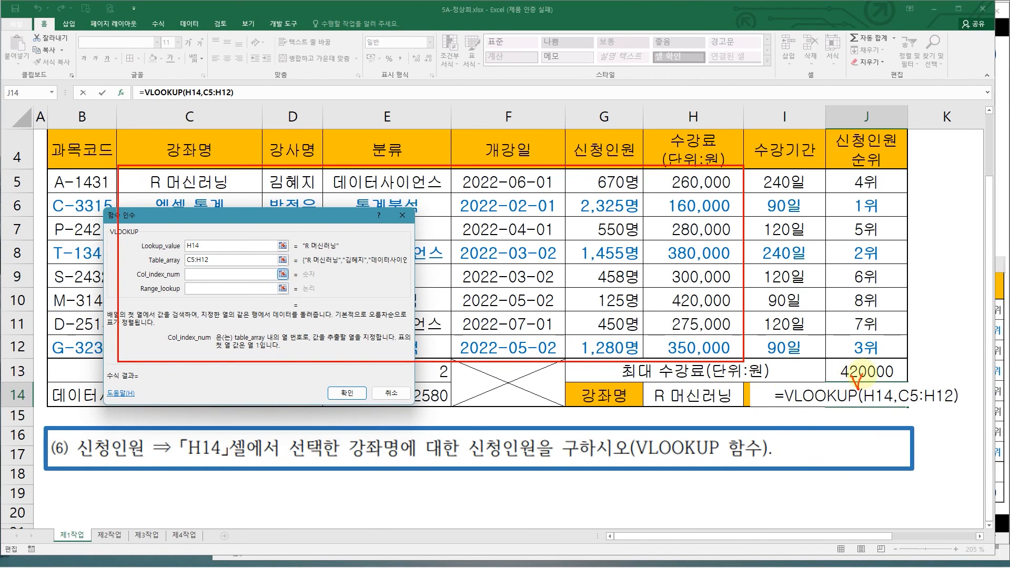
drag(244, 181, 242, 198)
drag(298, 178, 300, 207)
drag(371, 181, 400, 210)
drag(487, 208, 504, 234)
drag(587, 209, 605, 238)
drag(600, 179, 849, 379)
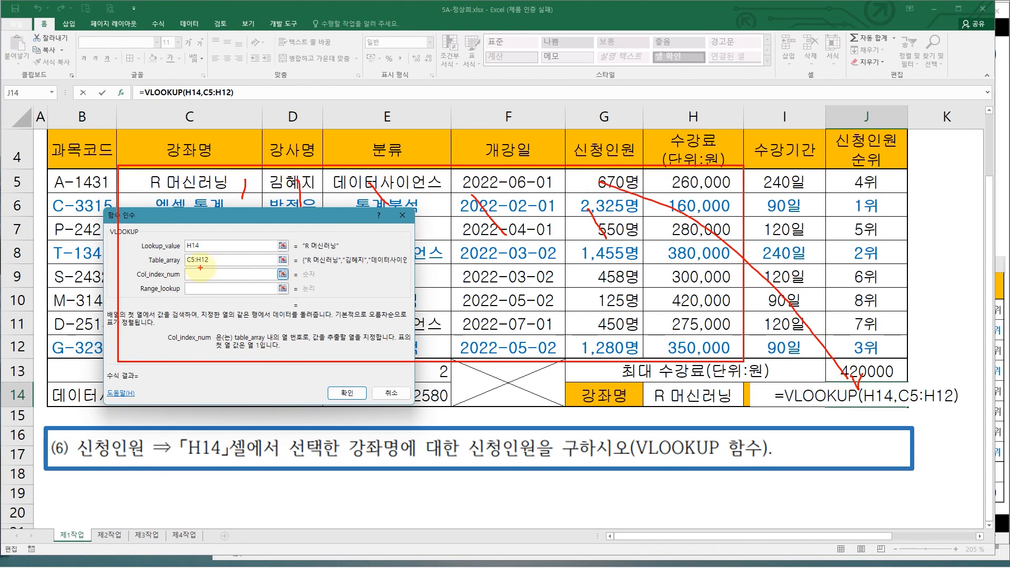
key(Escape)
Enter 5 for Col_index_num and 0 for exact match, confirming 670 for R 머신러닝
text(5)
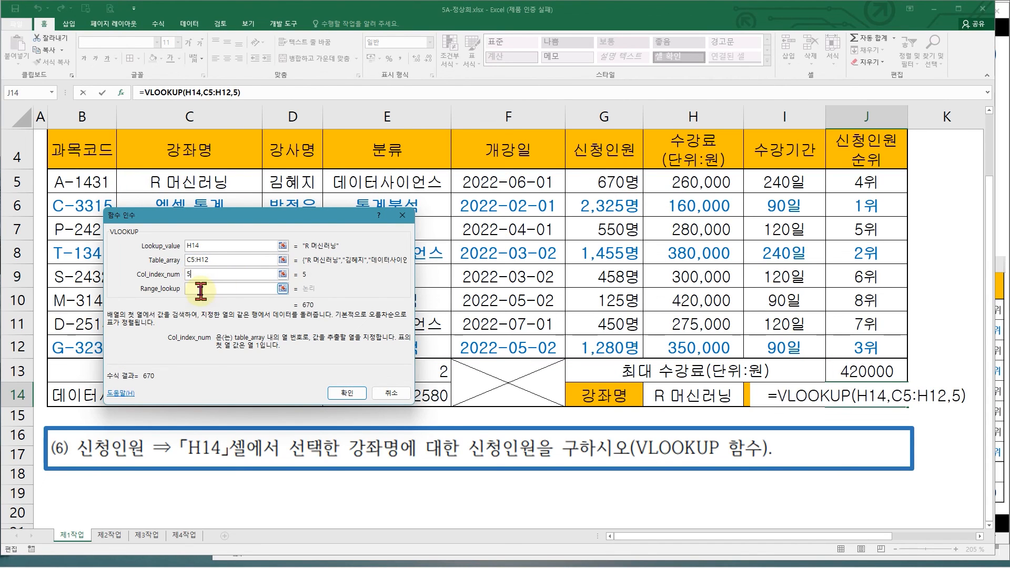
click(201, 289)
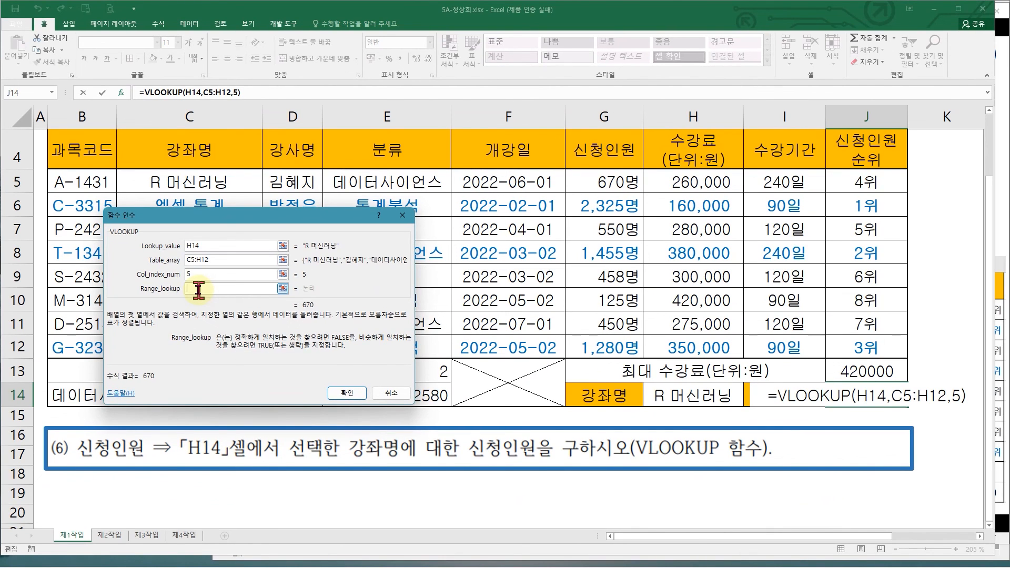
text(0)
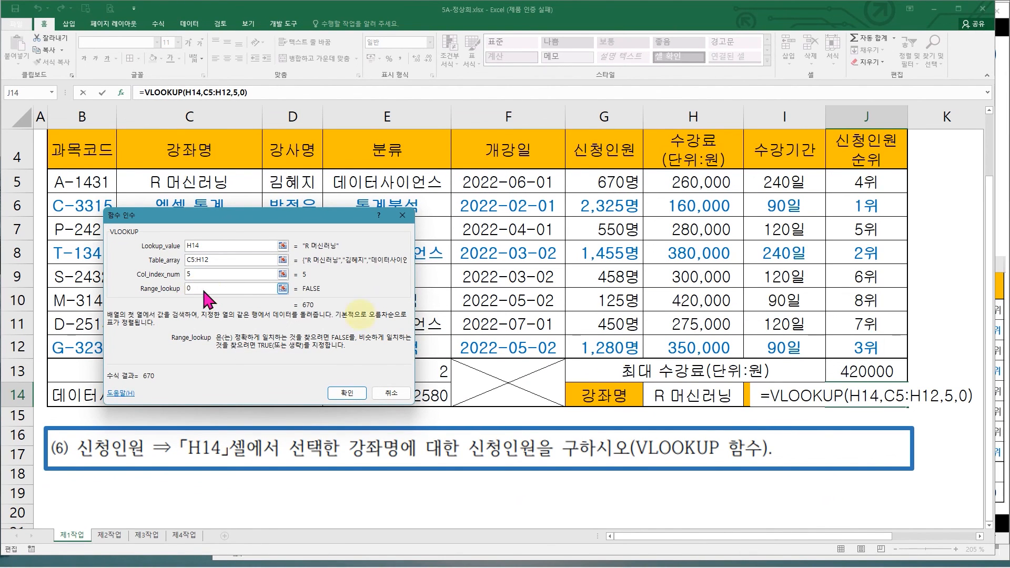
drag(651, 388, 735, 410)
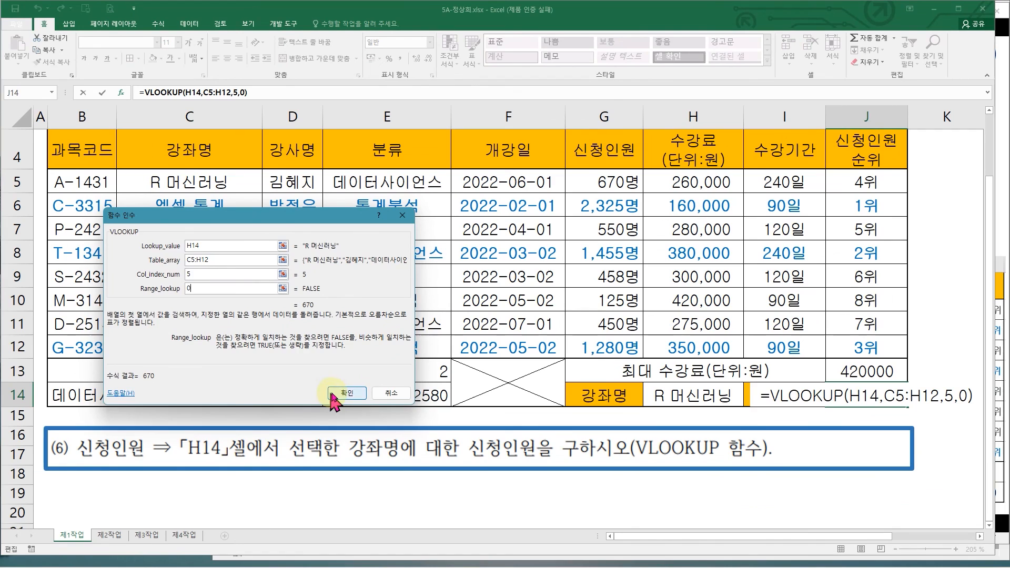
click(332, 392)
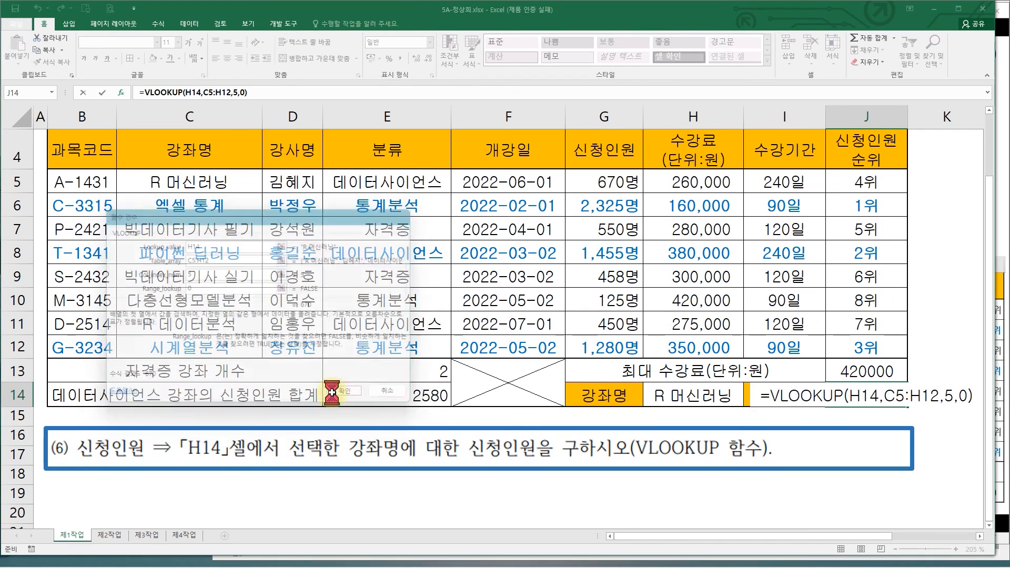
Mark the 670명 lookup result for J14, then switch H14 to 파이썬 딥러닝
key(ctrl+2)
mouse_move(587, 169)
mouse_down()
mouse_move(637, 194)
mouse_move(845, 384)
mouse_up()
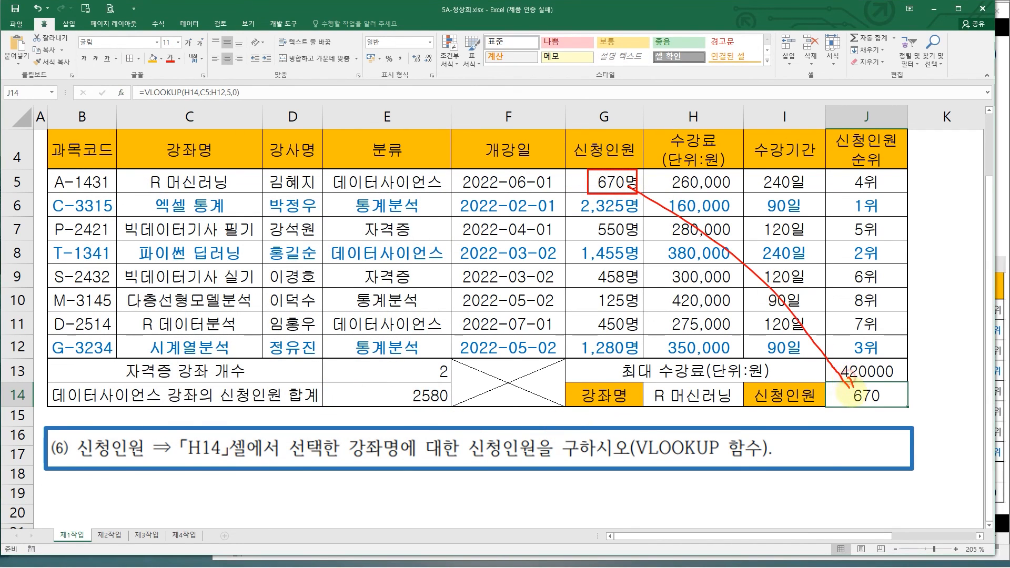
key(Escape)
click(691, 391)
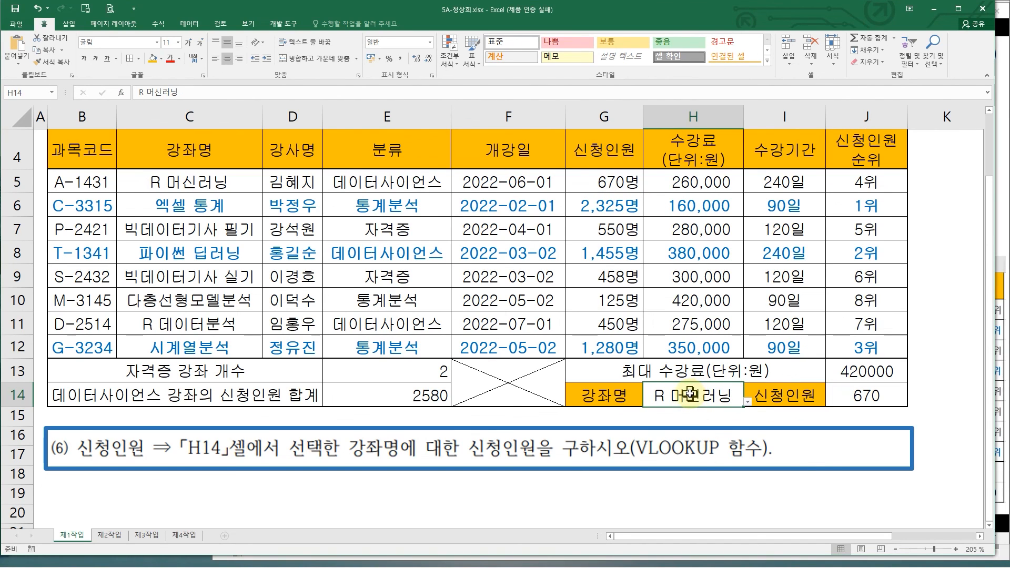
click(746, 402)
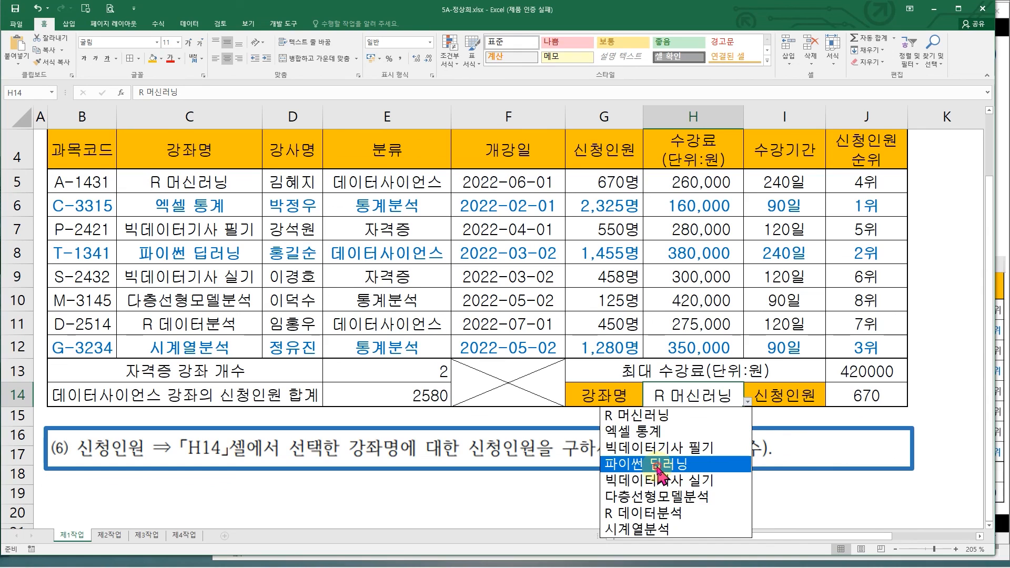
click(660, 464)
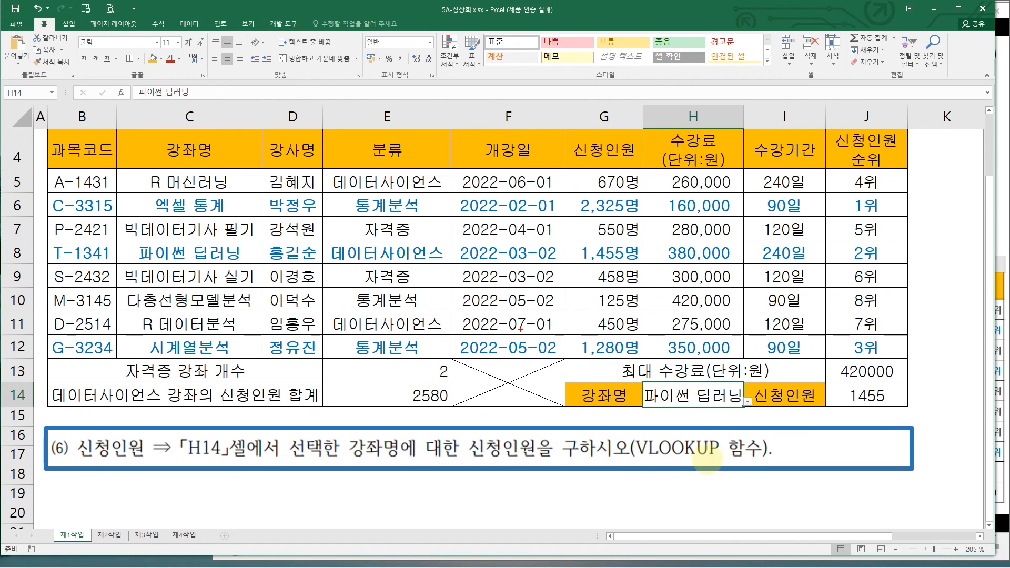
Trace the lookup from 파이썬 딥러닝 in C8 across to its 1,455명 enrolment in G8
mouse_move(116, 168)
mouse_down()
mouse_move(248, 229)
mouse_move(581, 349)
mouse_move(660, 362)
mouse_move(772, 363)
mouse_move(748, 360)
mouse_up()
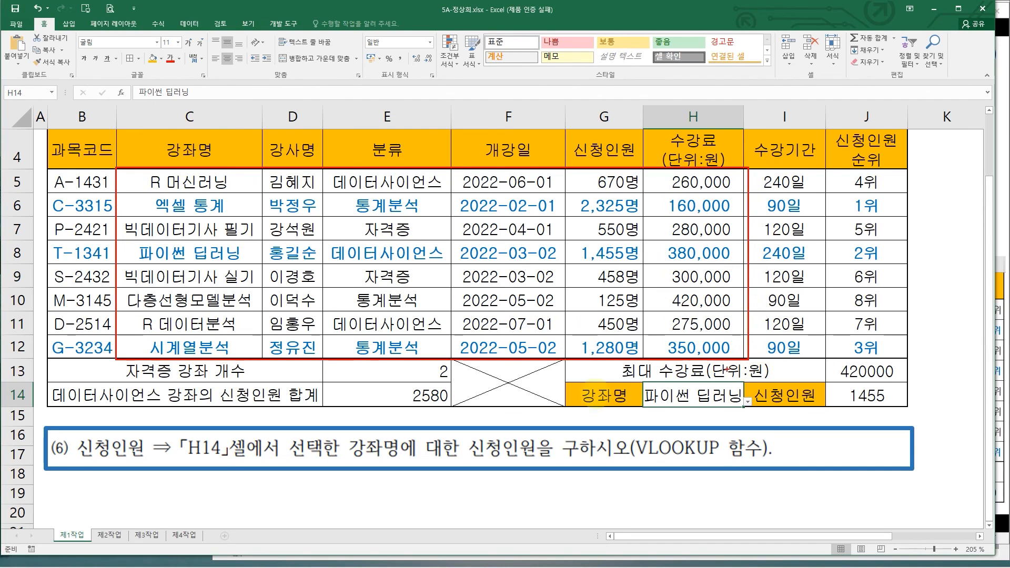
drag(138, 169, 140, 201)
drag(244, 171, 252, 242)
drag(132, 244, 243, 265)
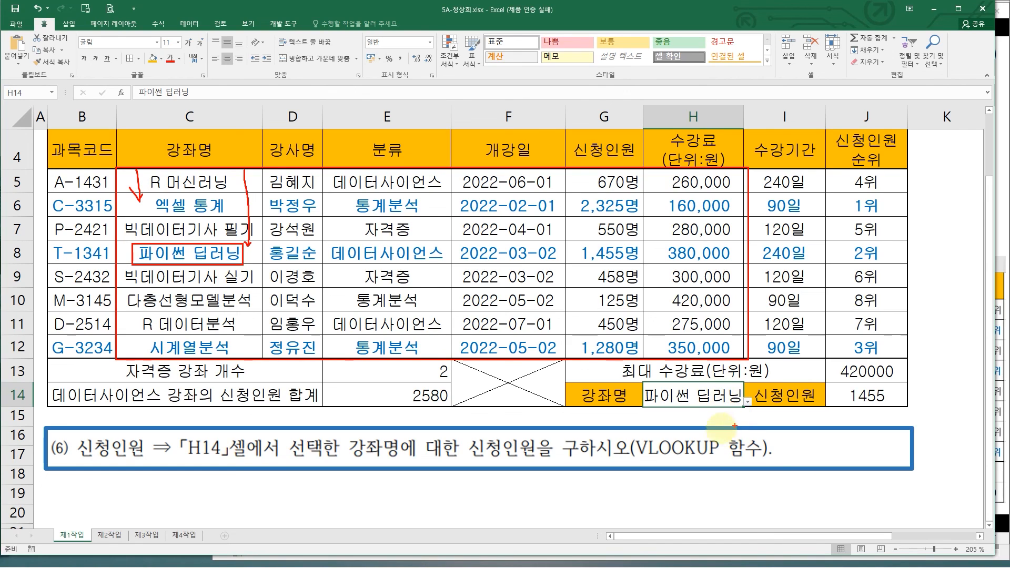
drag(251, 279, 233, 314)
drag(304, 287, 298, 306)
drag(379, 279, 366, 304)
drag(475, 276, 464, 306)
drag(604, 276, 594, 306)
mouse_move(569, 242)
mouse_down()
mouse_move(833, 346)
mouse_move(852, 393)
mouse_up()
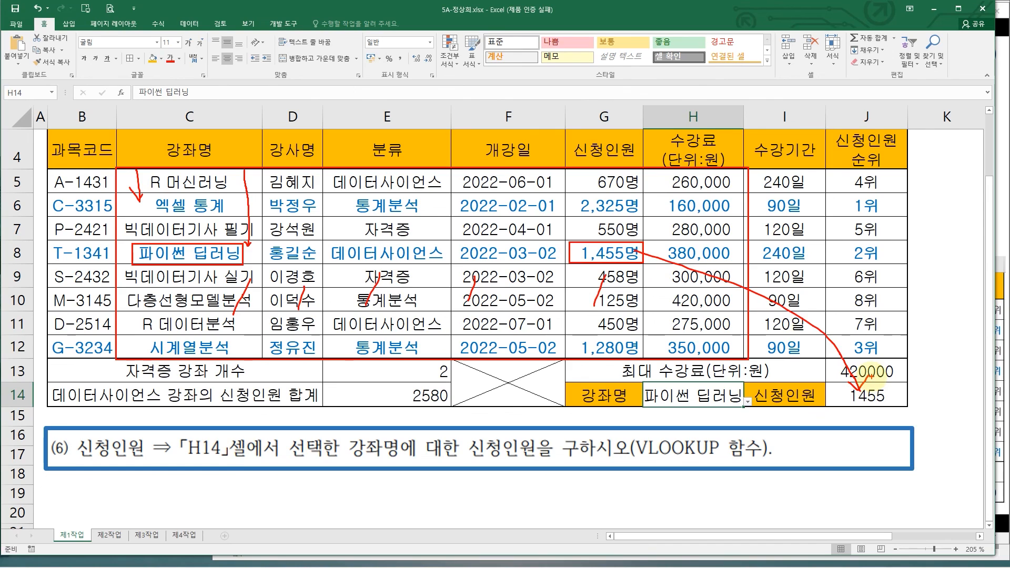
key(Escape)
click(386, 492)
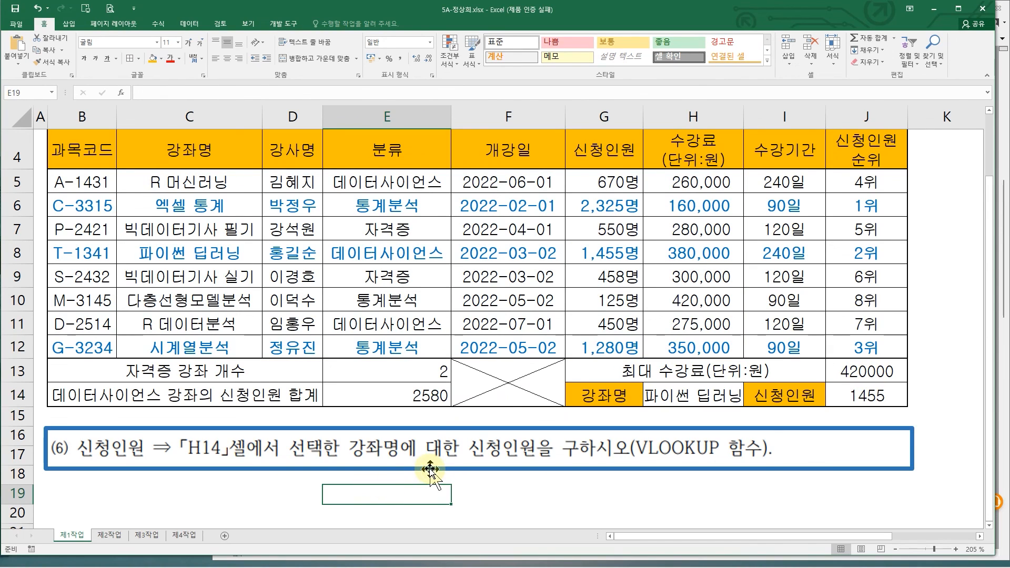